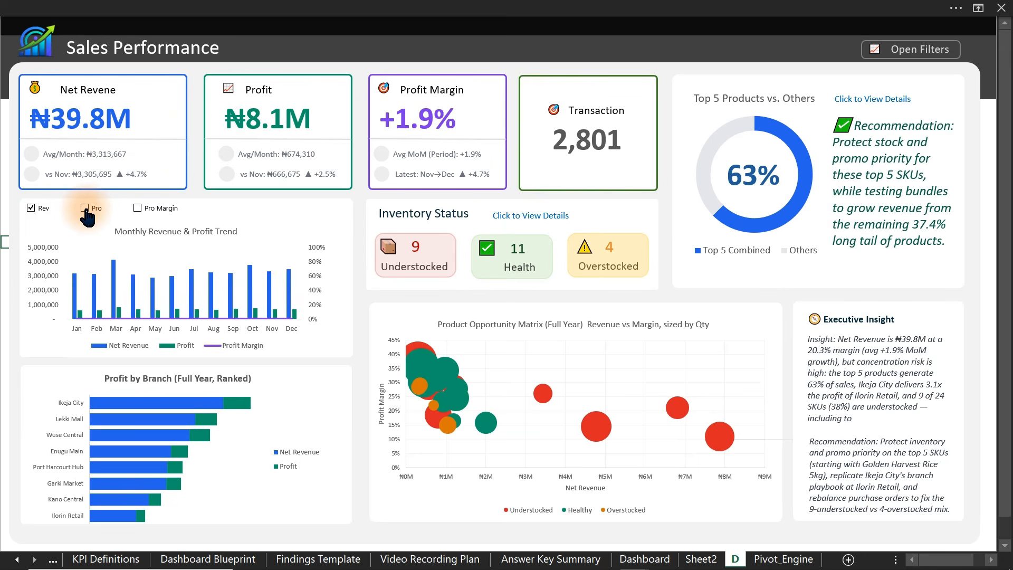
# - Toggle the Pro series in the monthly trend chart, and review the management problem statement in Notepad before returning to the dashboard
pyautogui.click(86, 210)
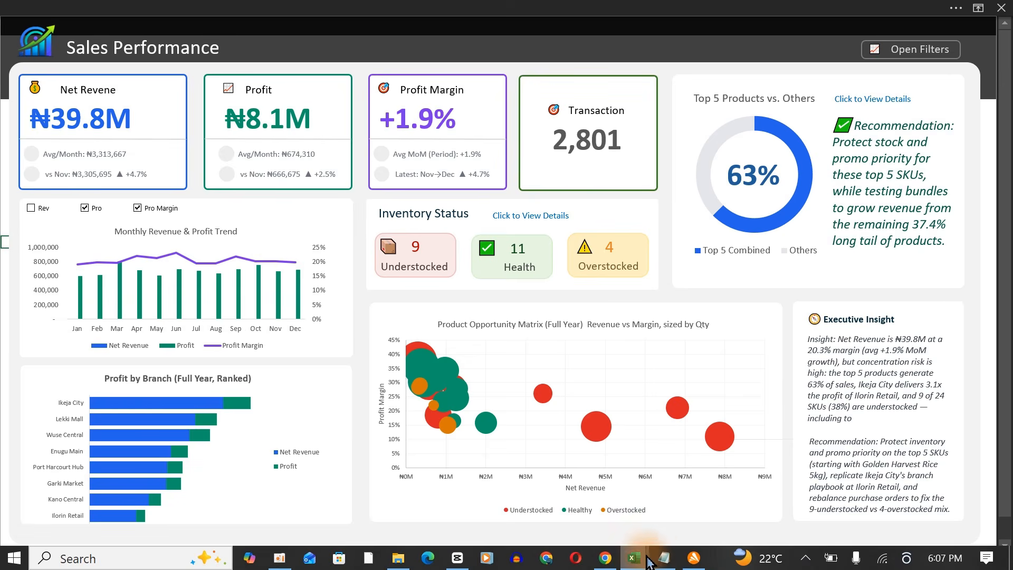
pyautogui.click(664, 558)
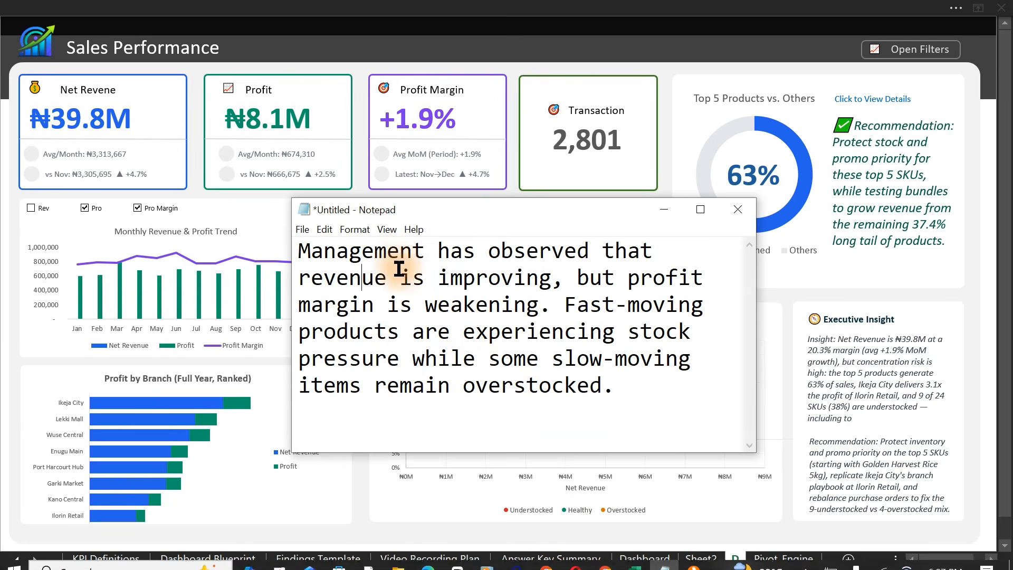
pyautogui.moveTo(302, 252); pyautogui.dragTo(621, 385)
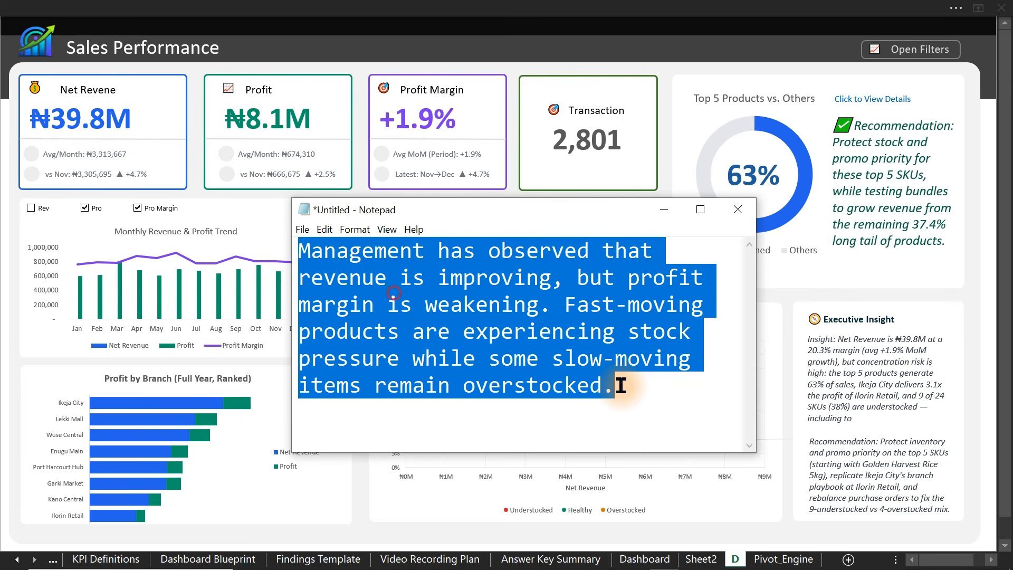
pyautogui.click(395, 293)
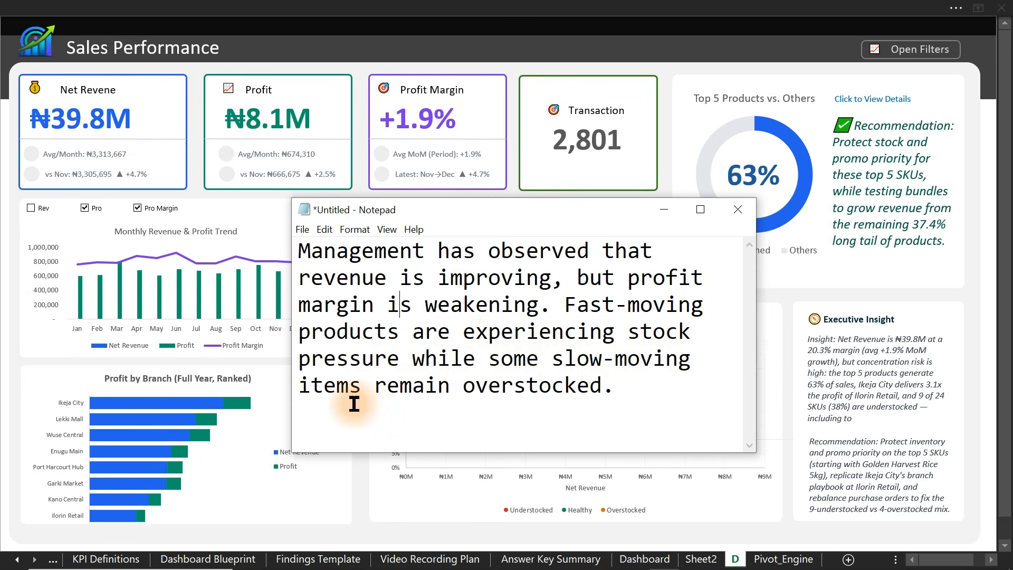
pyautogui.click(199, 135)
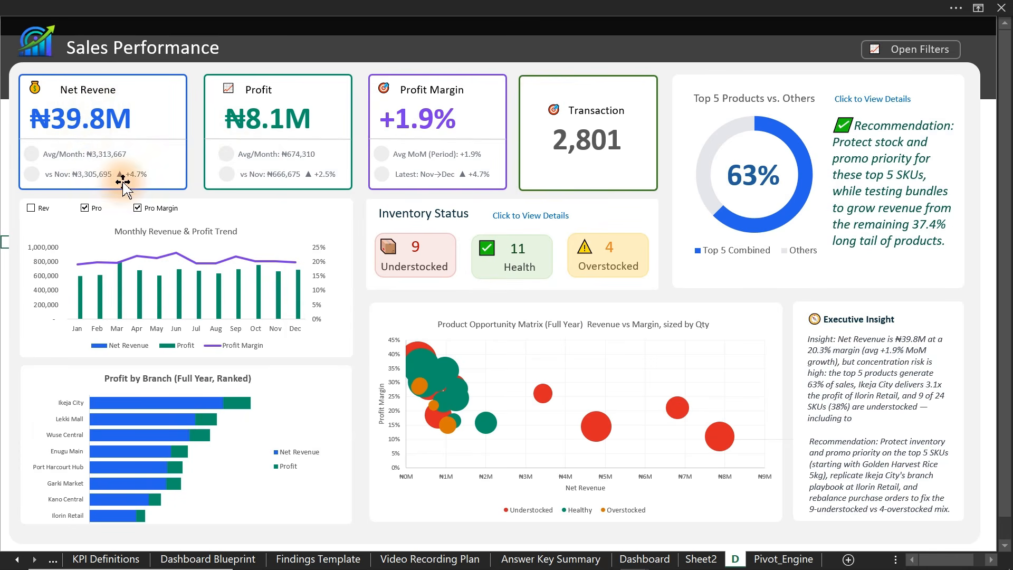
# - Move the Profit card's Avg/Month label upward and undo the move
pyautogui.moveTo(237, 148); pyautogui.dragTo(259, 113)
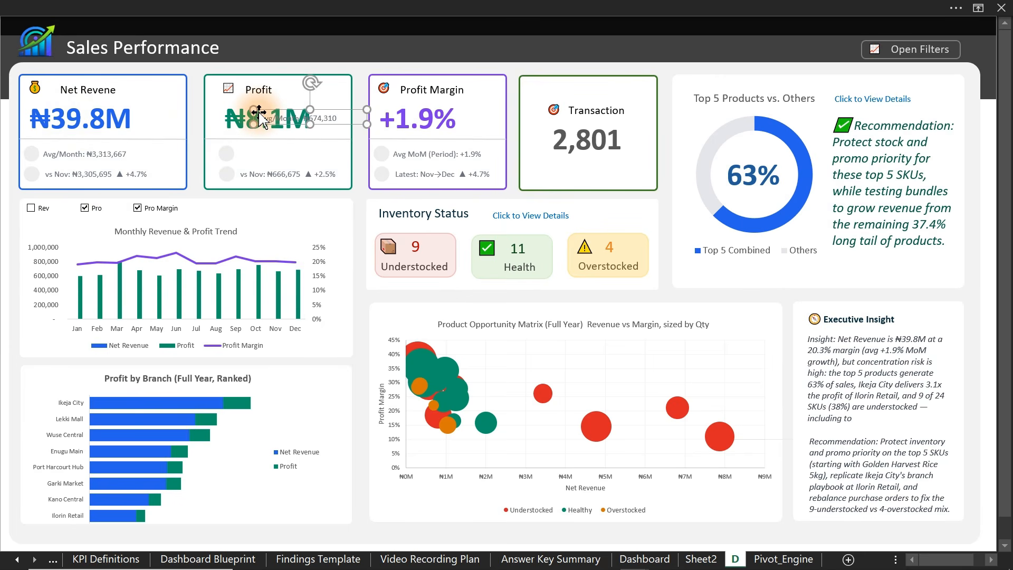
pyautogui.hotkey('ctrl', 'z')
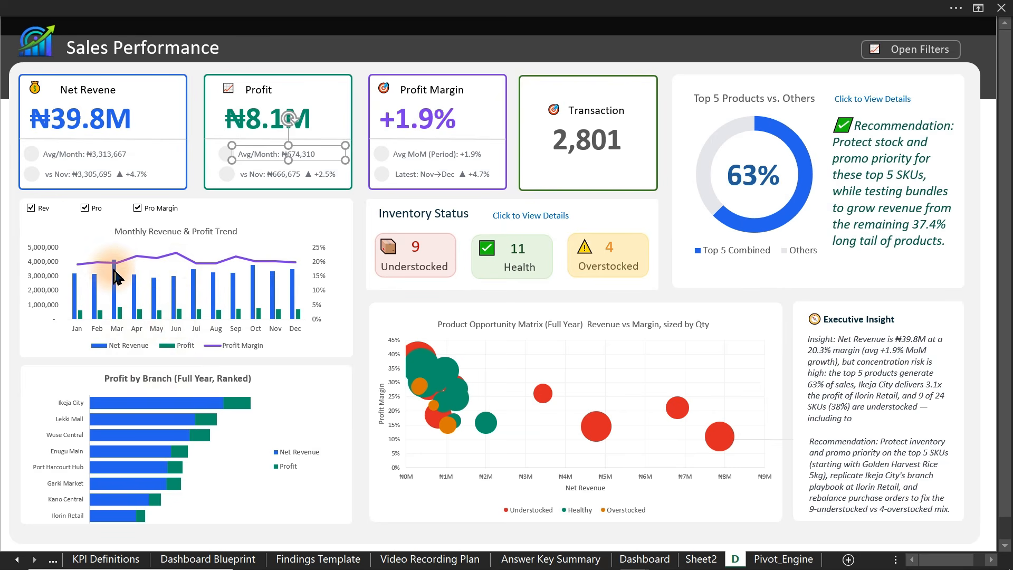
# - Examine the monthly trend and branch profit charts, and bring up the Home commands to find the Claude add-in
pyautogui.moveTo(97, 289)
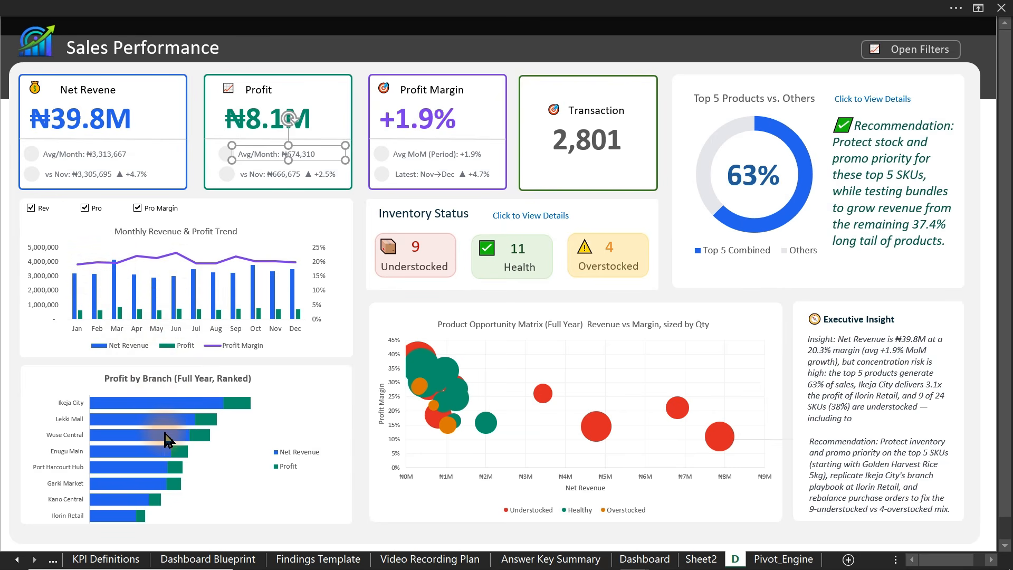
pyautogui.moveTo(167, 438)
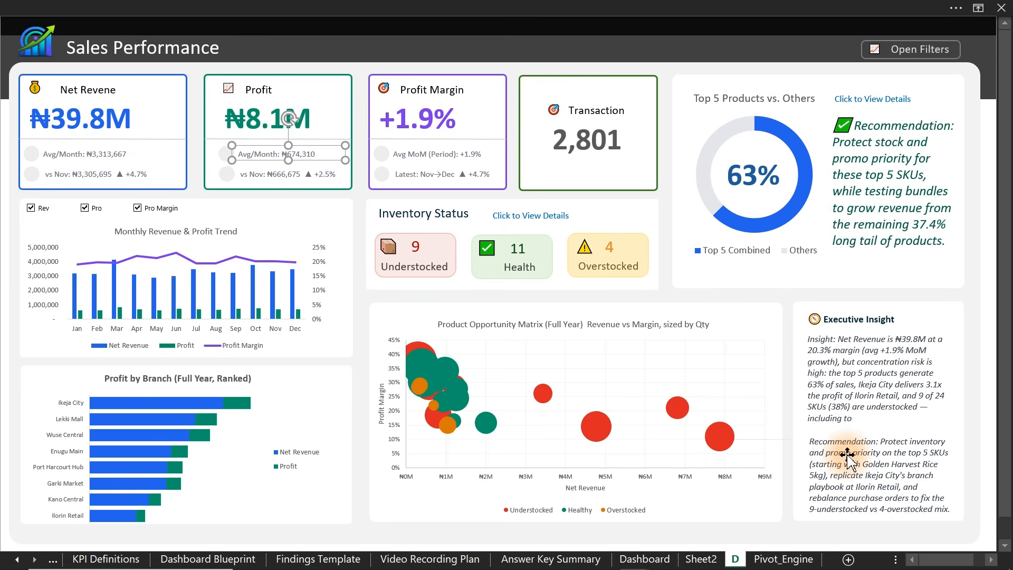
pyautogui.click(245, 6)
pyautogui.click(77, 45)
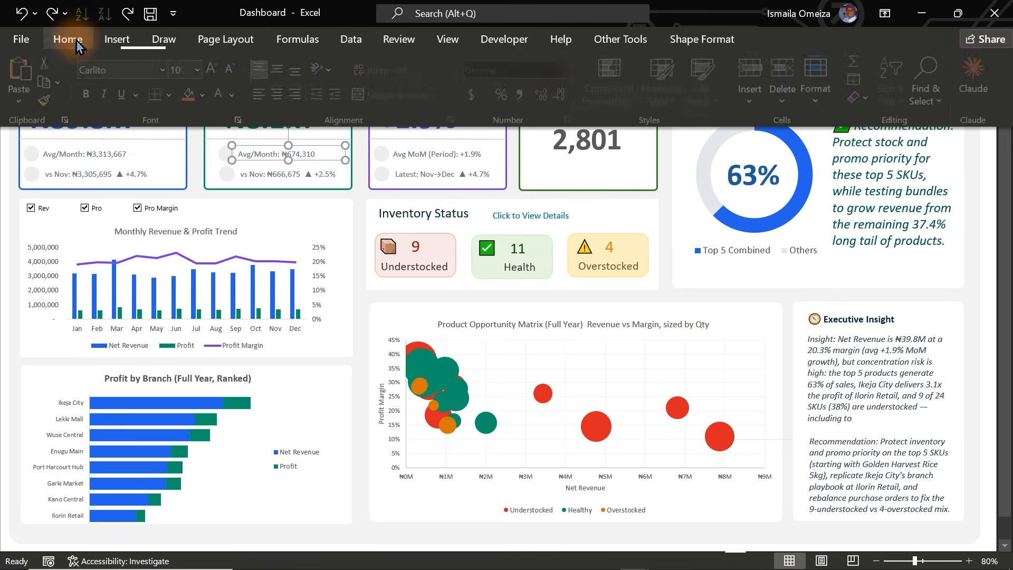
pyautogui.click(981, 78)
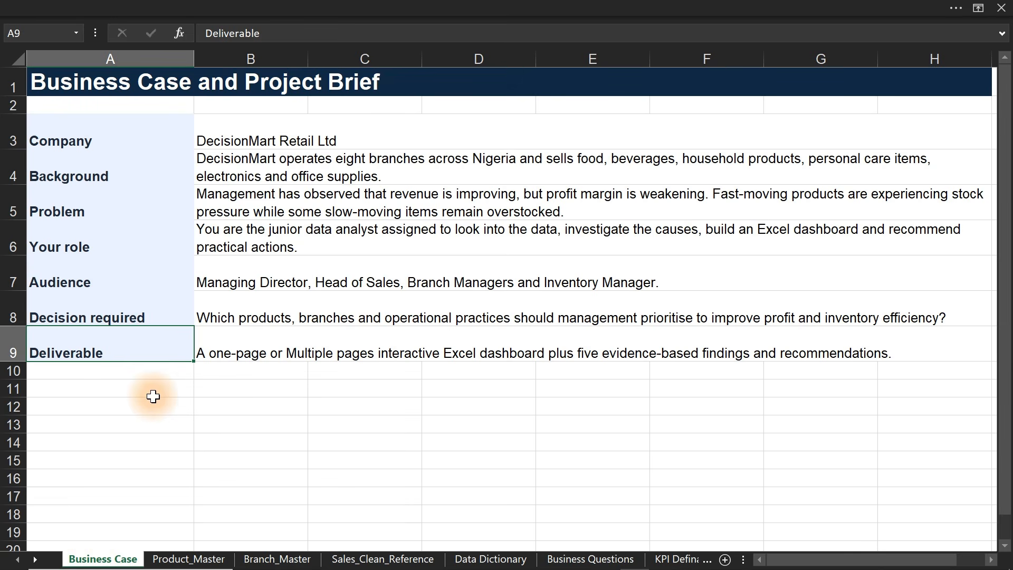
# - Review the Business Case sheet's Company, Background, Problem, Your role and Audience rows
pyautogui.moveTo(75, 138); pyautogui.dragTo(324, 141)
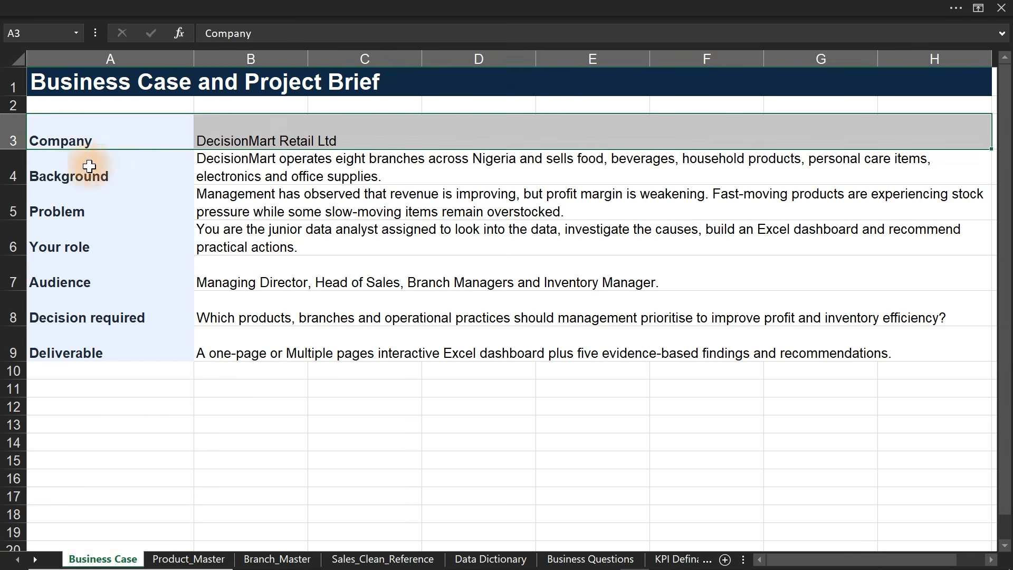
pyautogui.moveTo(89, 166); pyautogui.dragTo(403, 163)
pyautogui.moveTo(41, 190); pyautogui.dragTo(414, 195)
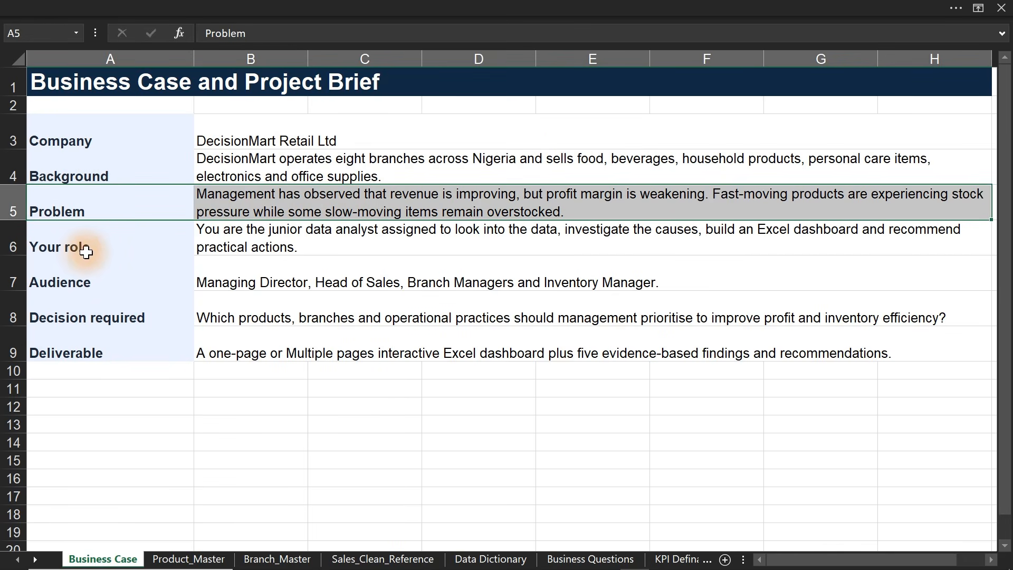
pyautogui.moveTo(74, 248); pyautogui.dragTo(306, 229)
pyautogui.moveTo(75, 278); pyautogui.dragTo(295, 269)
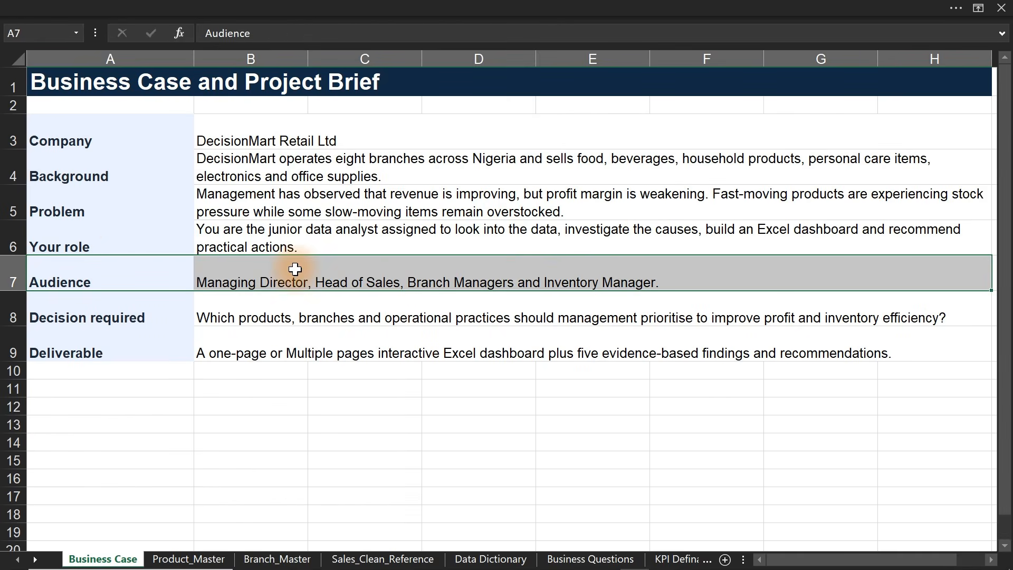
pyautogui.moveTo(122, 223)
pyautogui.mouseDown()
pyautogui.moveTo(164, 215)
pyautogui.moveTo(151, 235)
pyautogui.moveTo(118, 235)
pyautogui.mouseUp()
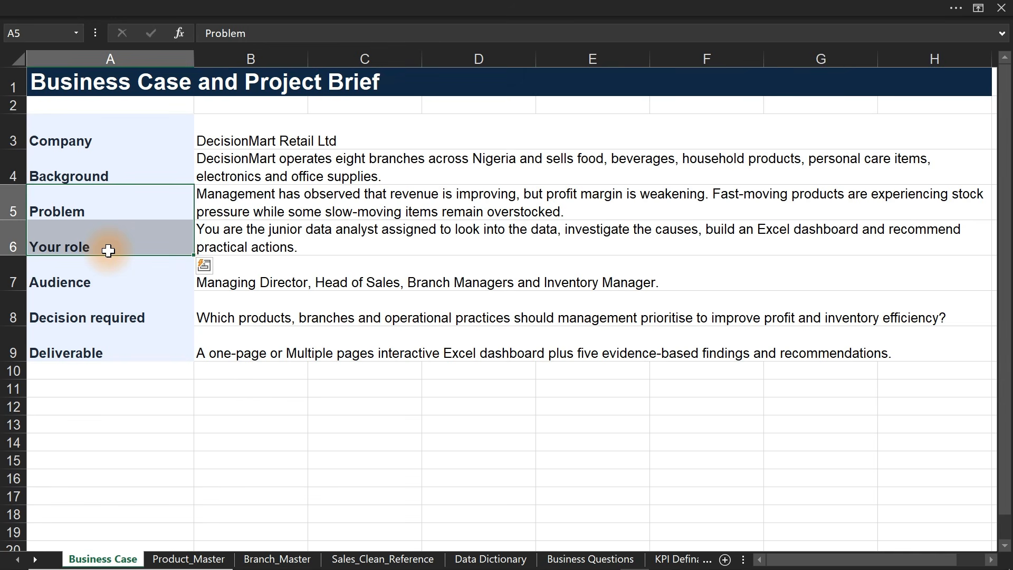
pyautogui.click(96, 284)
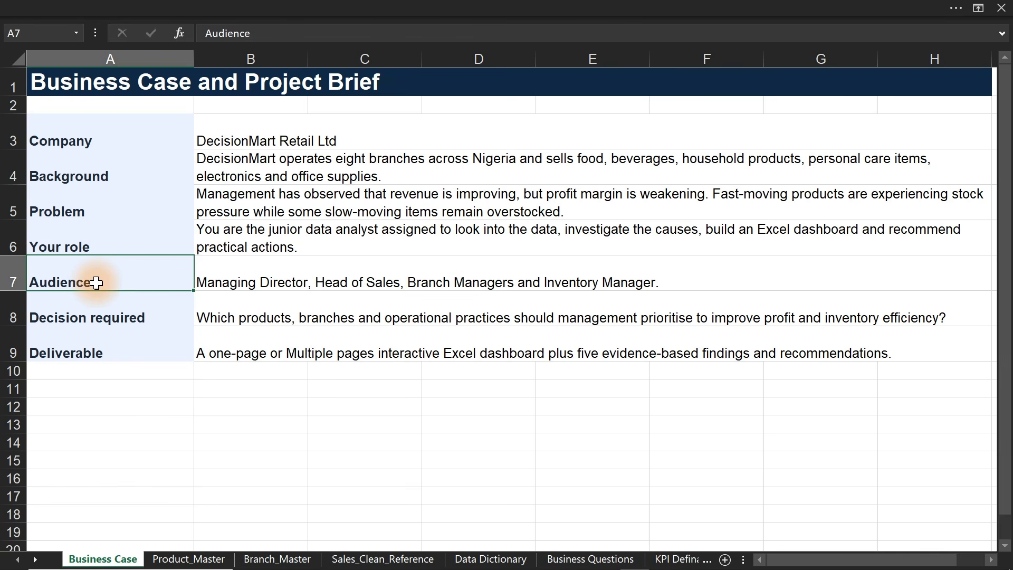
# - Look through the Product_Master, Branch_Master, Sales_Clean_Reference and Data Dictionary sheets
pyautogui.click(182, 558)
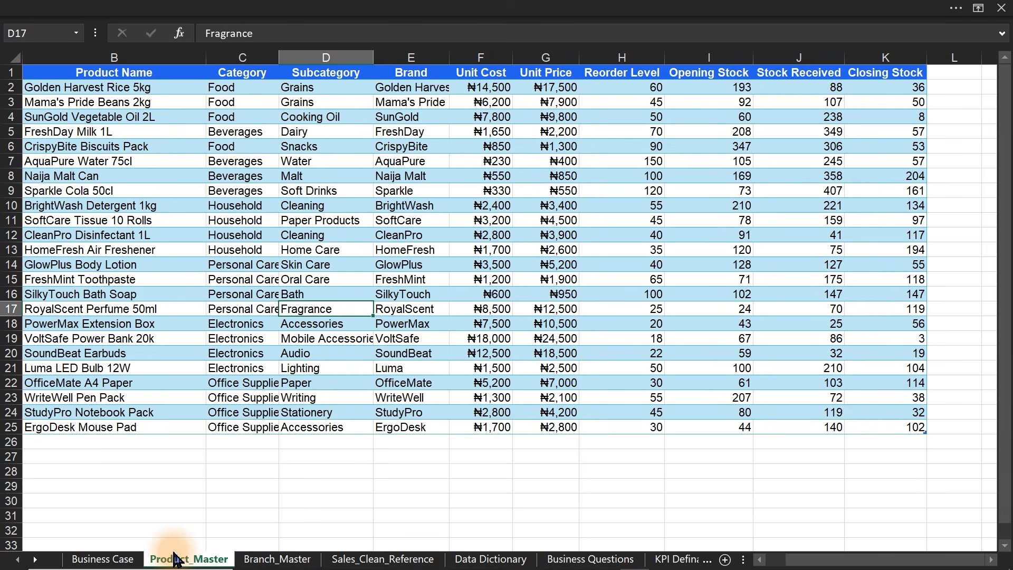
pyautogui.click(248, 559)
pyautogui.click(336, 559)
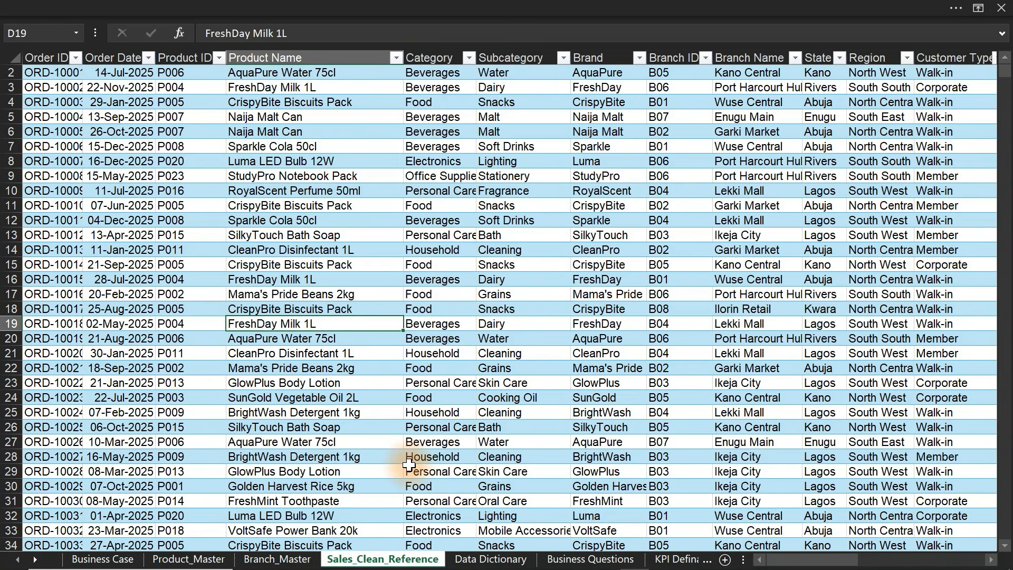
pyautogui.click(479, 555)
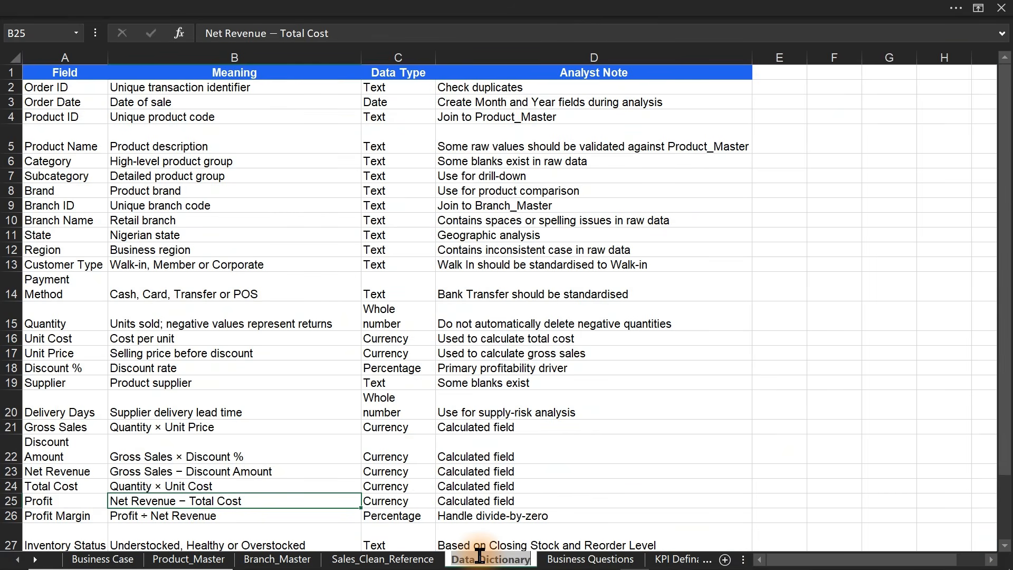
pyautogui.click(414, 562)
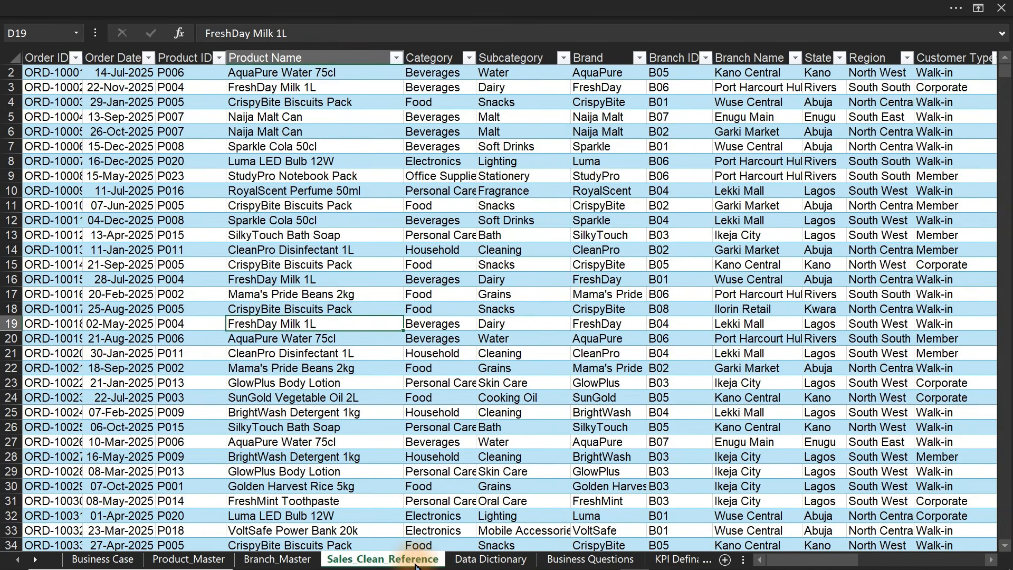
# - On the Business Questions sheet, review the highlighted questions with their recommended analyses and suggested visuals
pyautogui.click(548, 559)
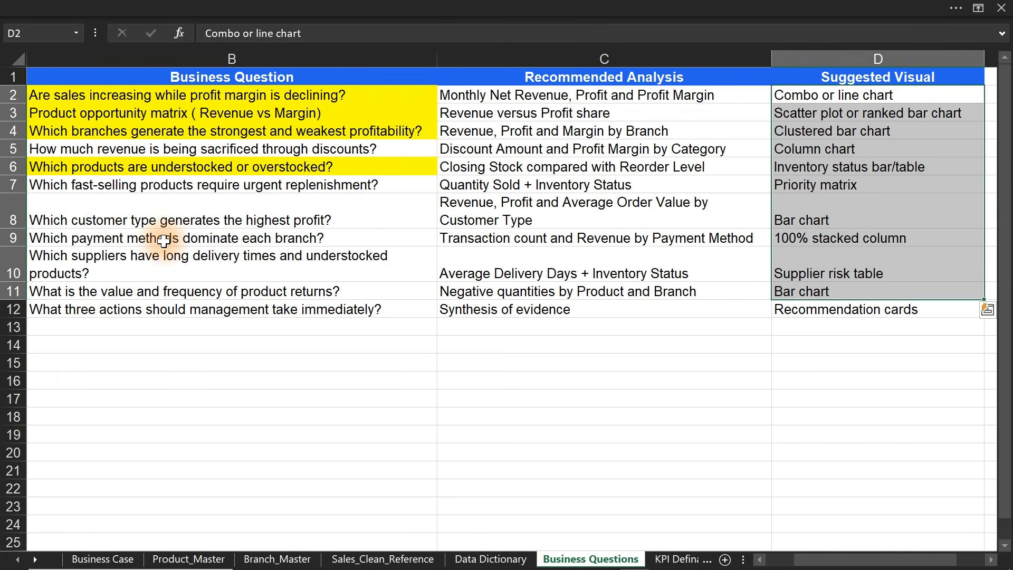
pyautogui.moveTo(49, 114); pyautogui.dragTo(45, 129)
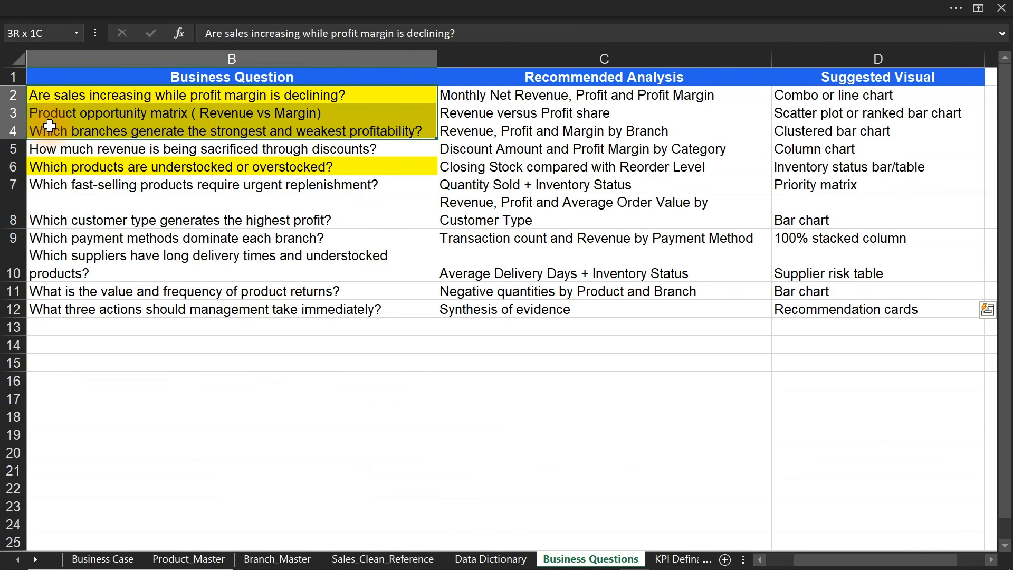
pyautogui.keyDown('ctrl'); pyautogui.click(49, 167); pyautogui.keyUp('ctrl')
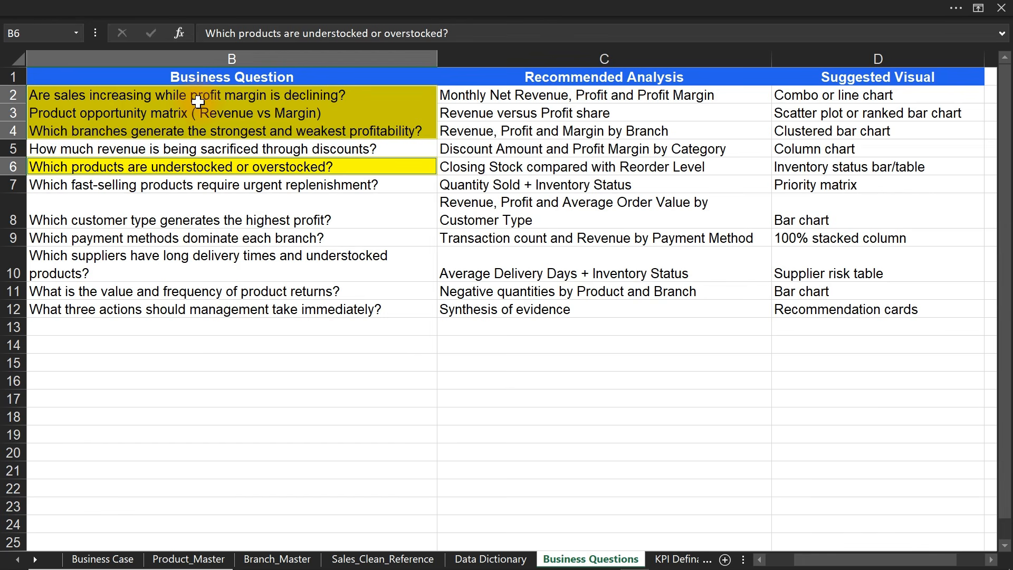
pyautogui.click(575, 96)
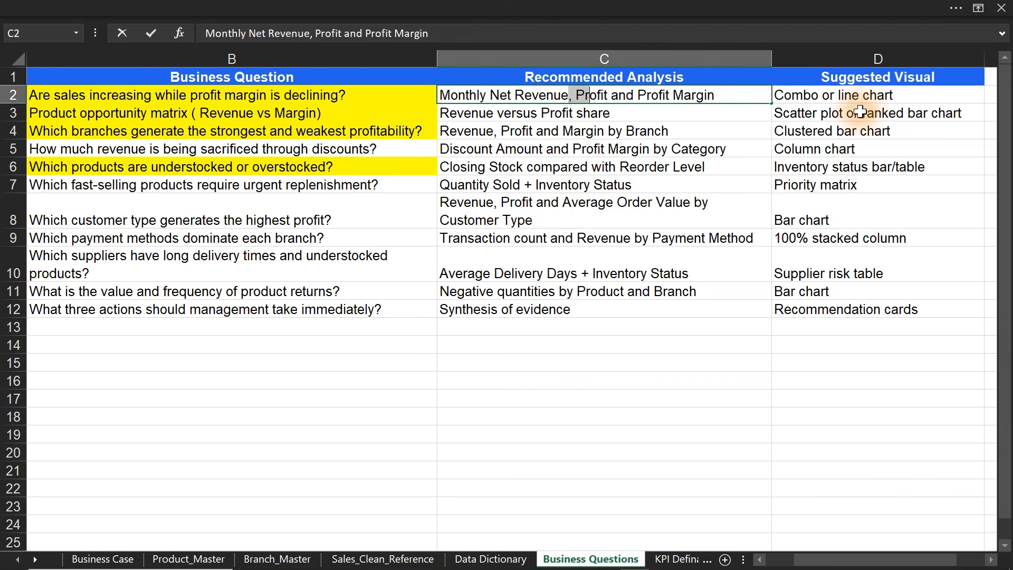
pyautogui.moveTo(864, 101); pyautogui.dragTo(865, 194)
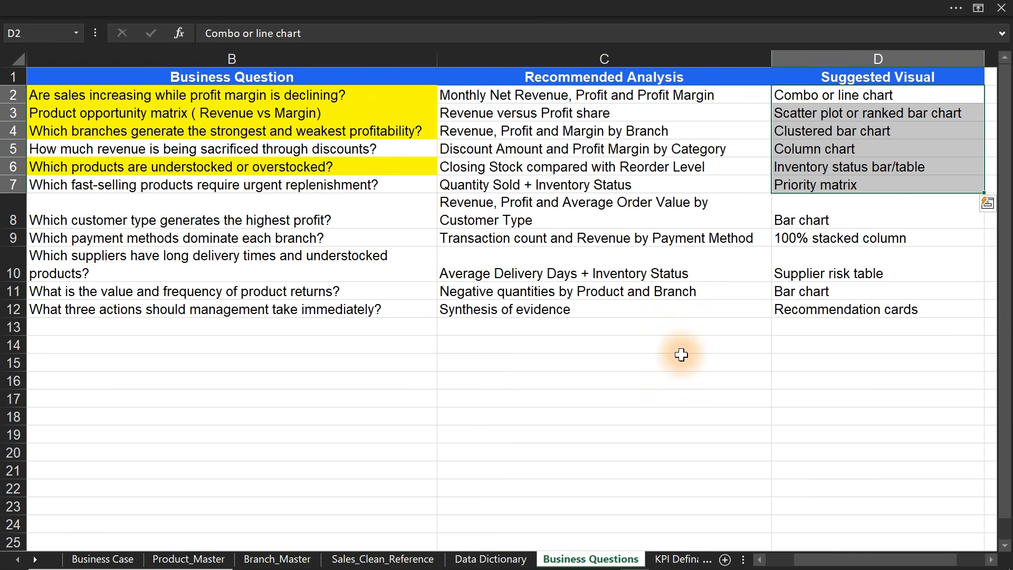
# - On the KPI Defination sheet, review the KPI, Definition, Excel Logic and Management Meaning columns
pyautogui.click(669, 559)
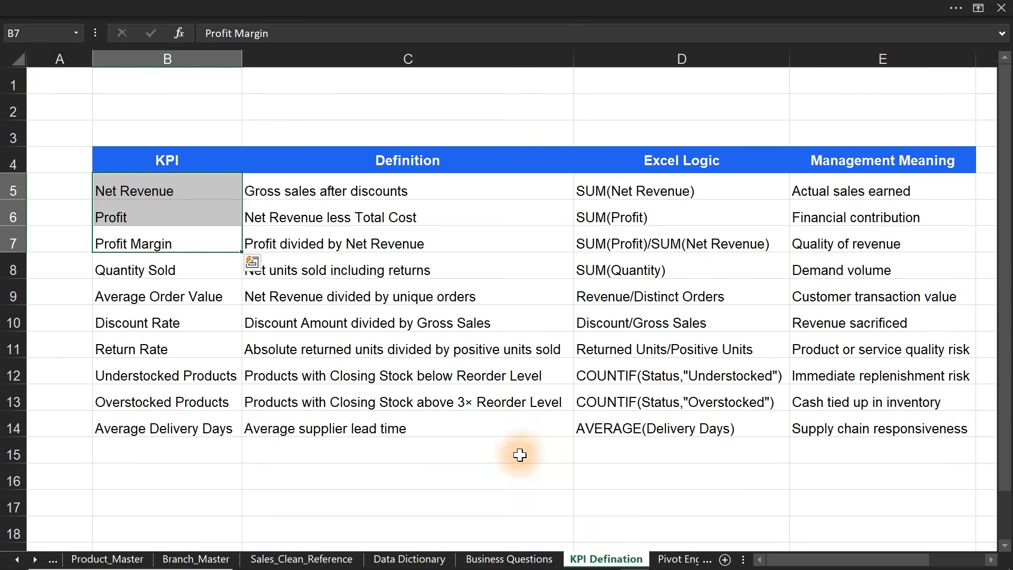
pyautogui.moveTo(163, 195); pyautogui.dragTo(174, 269)
pyautogui.moveTo(383, 191); pyautogui.dragTo(445, 287)
pyautogui.moveTo(680, 191); pyautogui.dragTo(702, 309)
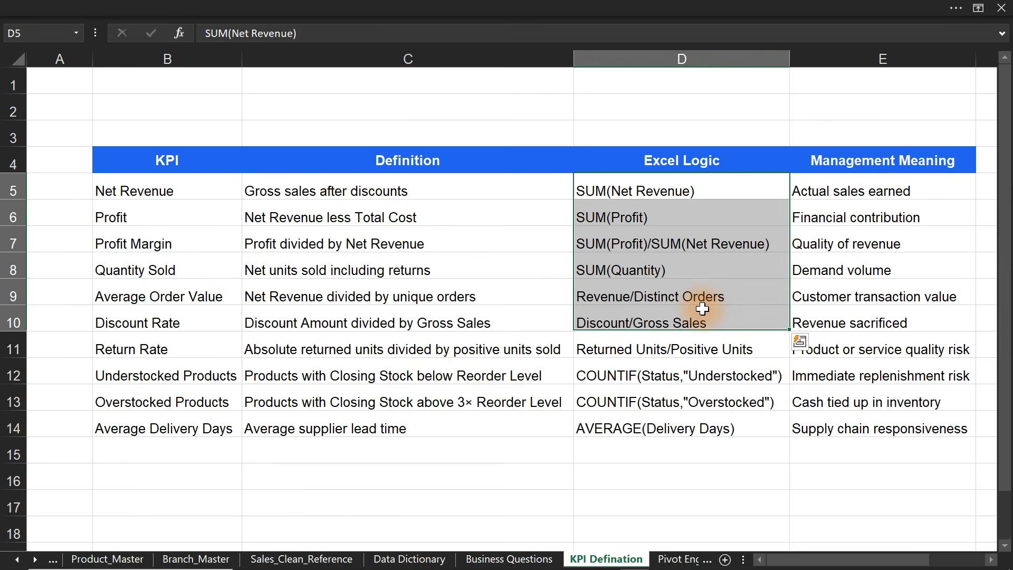
pyautogui.moveTo(850, 191); pyautogui.dragTo(849, 318)
pyautogui.moveTo(158, 192); pyautogui.dragTo(149, 245)
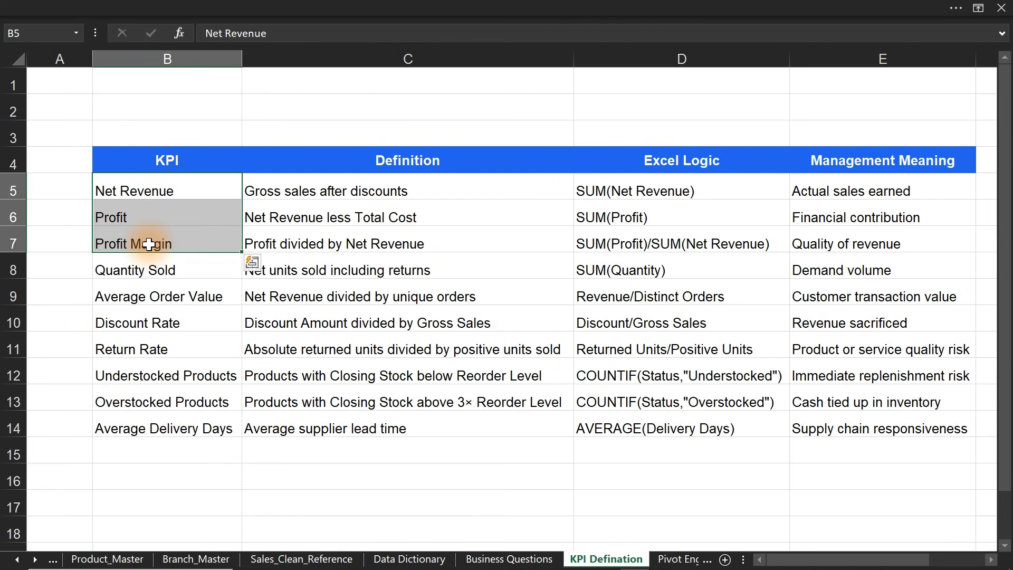
pyautogui.click(384, 298)
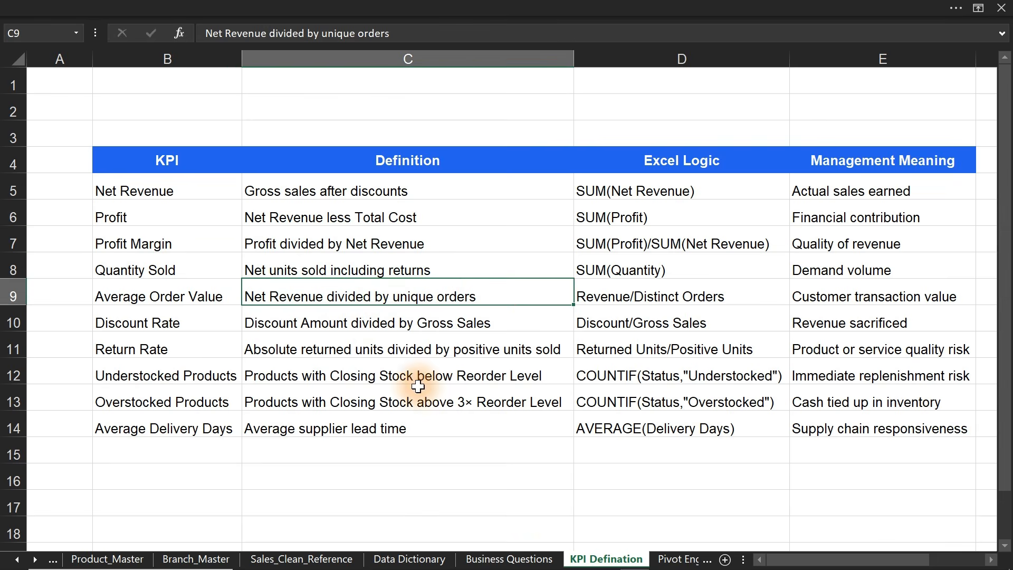
# - Read the planned KPIs in the Notepad outline, and return to the KPI Defination sheet in Excel
pyautogui.click(509, 560)
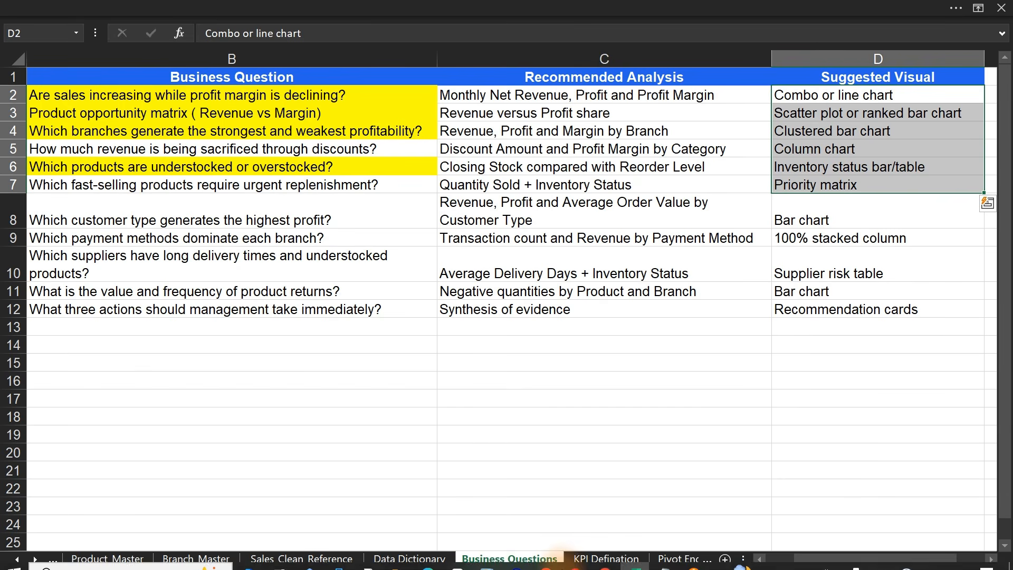
pyautogui.click(662, 560)
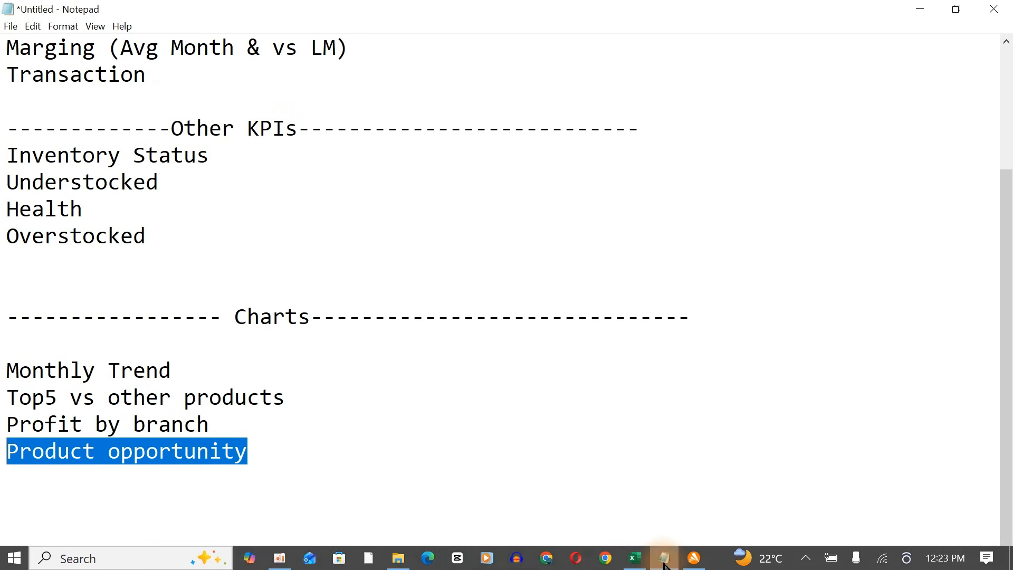
pyautogui.moveTo(1006, 271); pyautogui.dragTo(998, 109)
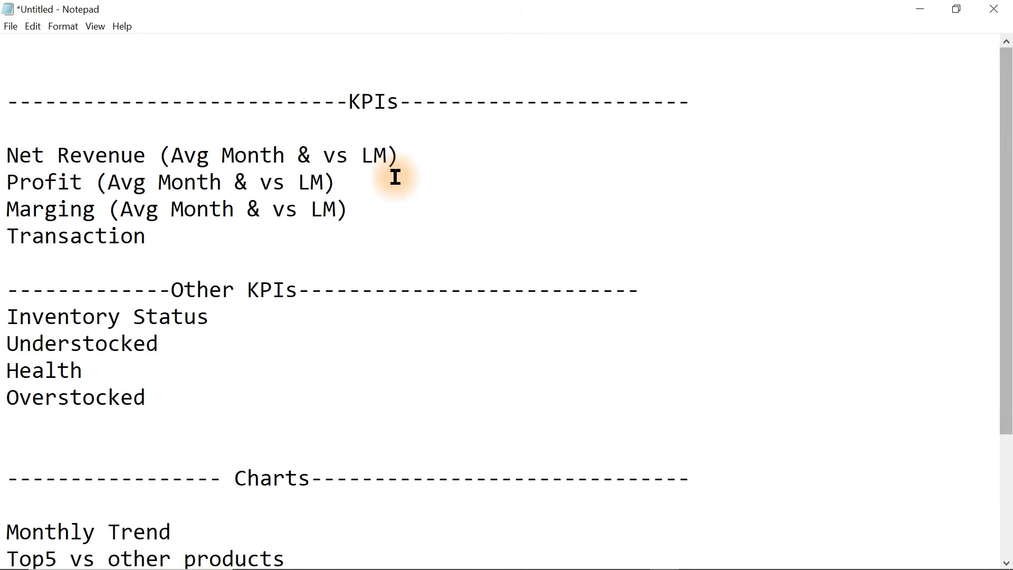
pyautogui.doubleClick(379, 101)
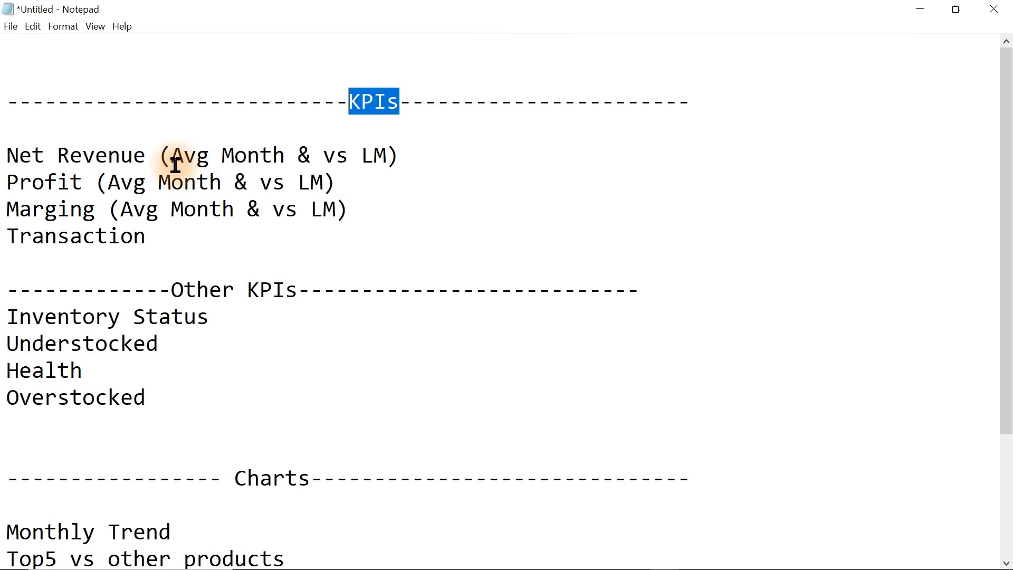
pyautogui.moveTo(19, 208); pyautogui.dragTo(109, 209)
pyautogui.click(661, 558)
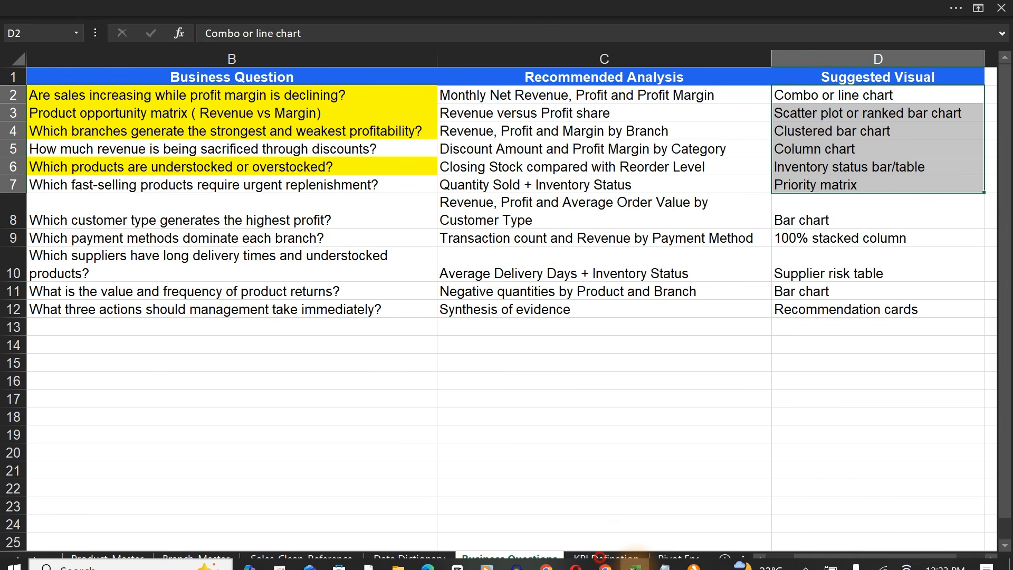
pyautogui.click(601, 558)
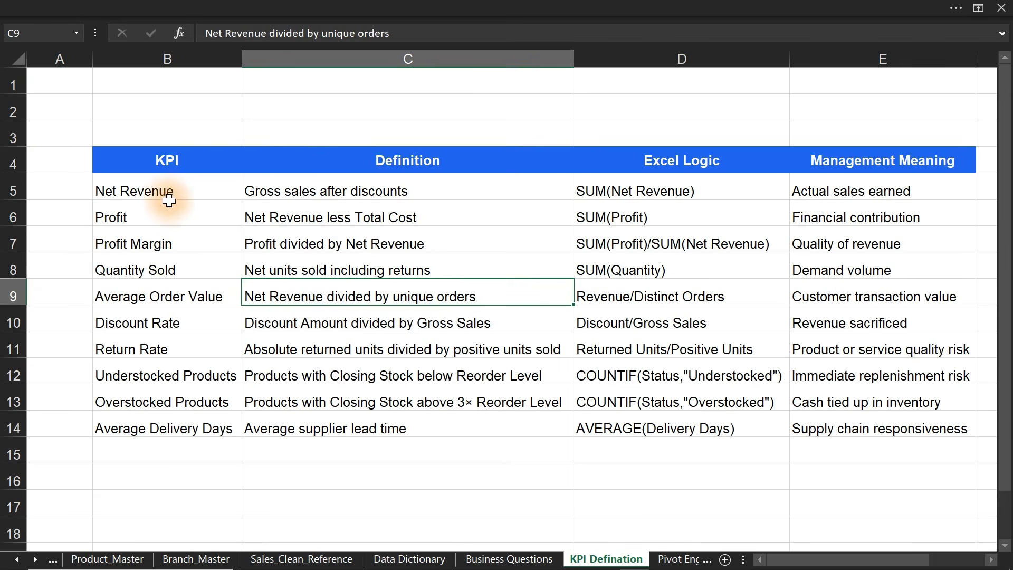
# - Compare Net Revenue, Profit and Profit Margin on the KPI Defination sheet with the main KPIs and their monthly comparisons outlined in Notepad
pyautogui.moveTo(165, 192); pyautogui.dragTo(157, 244)
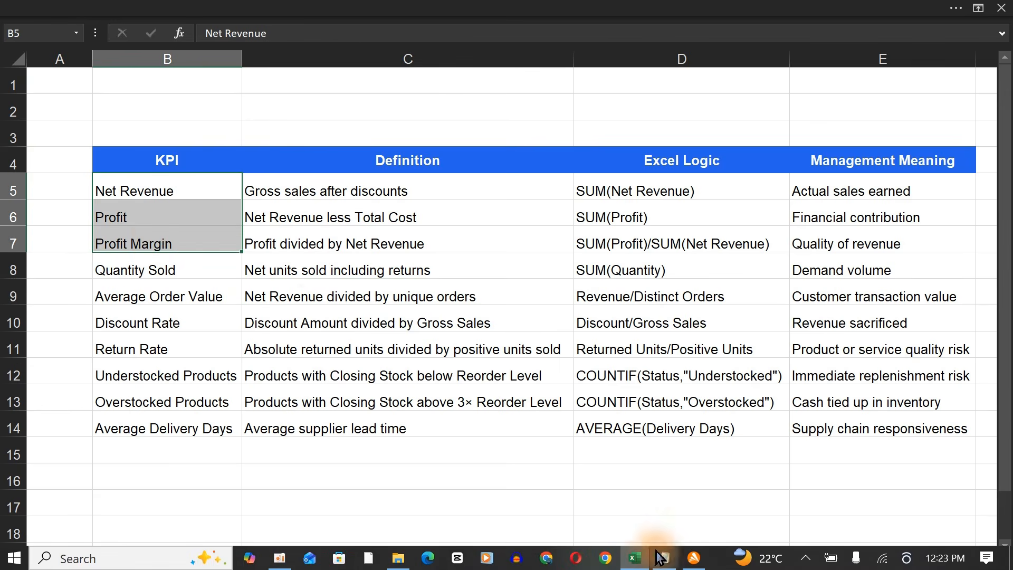
pyautogui.click(665, 558)
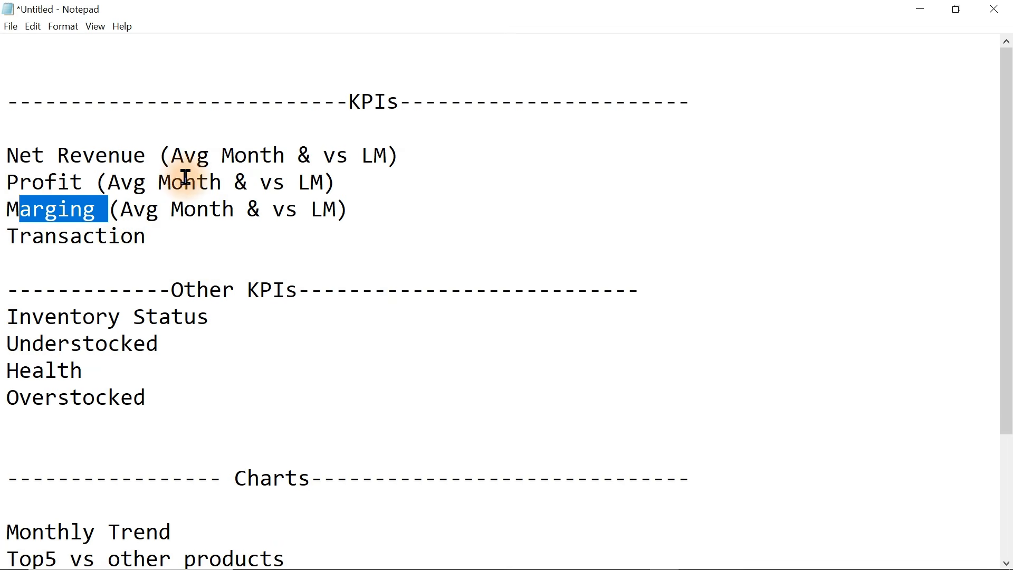
pyautogui.moveTo(154, 153); pyautogui.dragTo(2, 158)
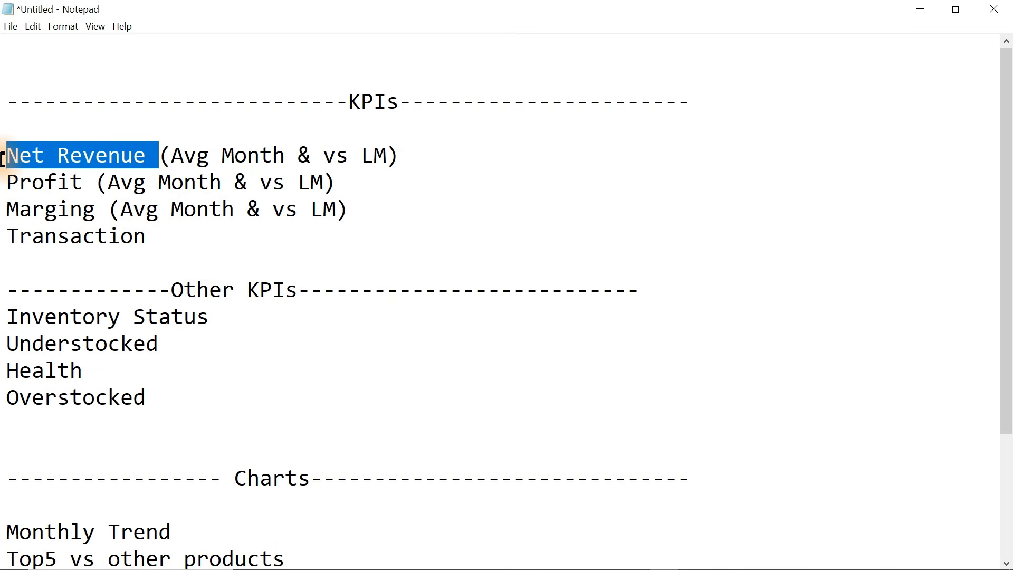
pyautogui.hotkey('ctrl', '2')
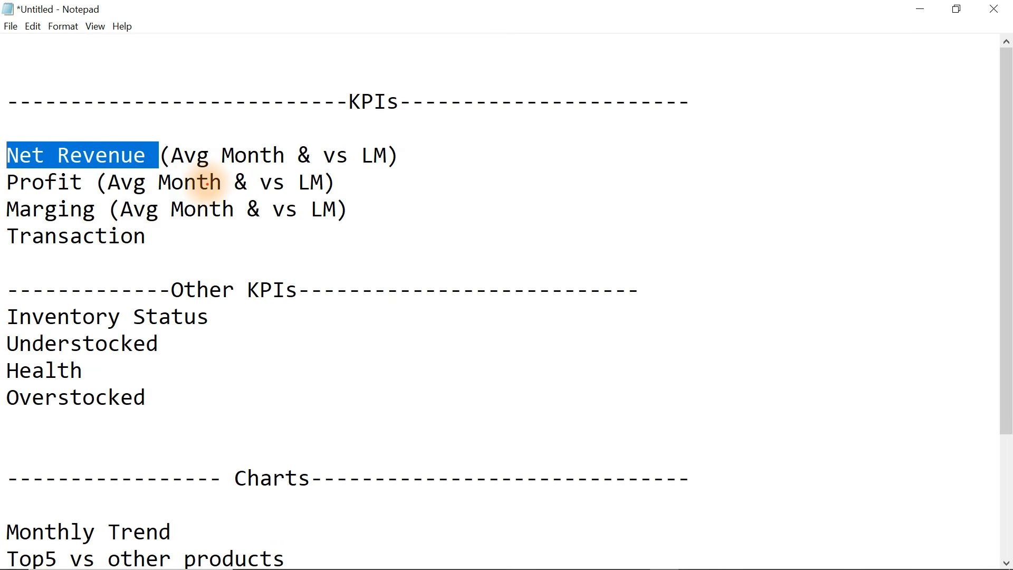
pyautogui.moveTo(172, 166); pyautogui.dragTo(273, 166)
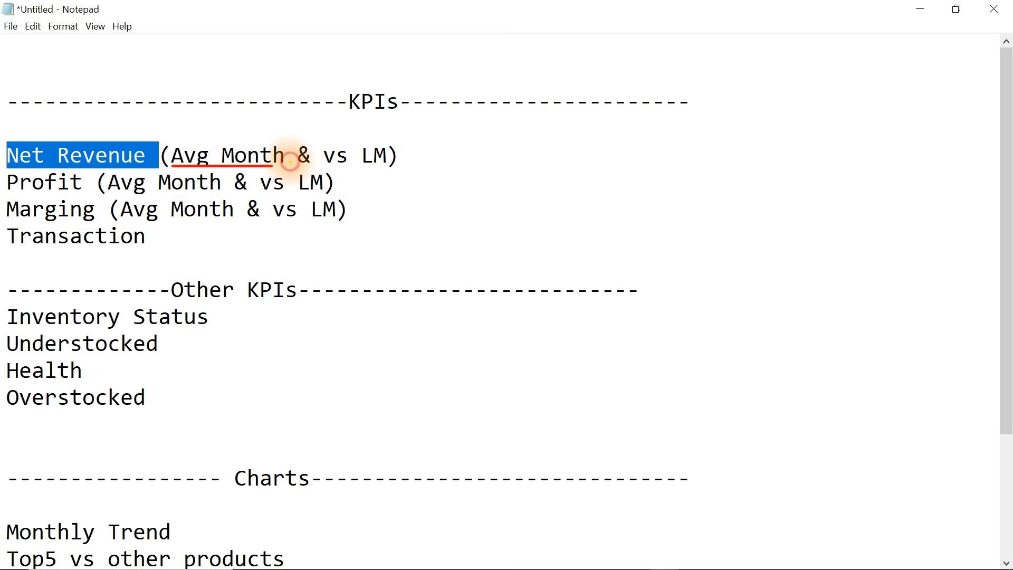
pyautogui.moveTo(289, 165); pyautogui.dragTo(388, 160)
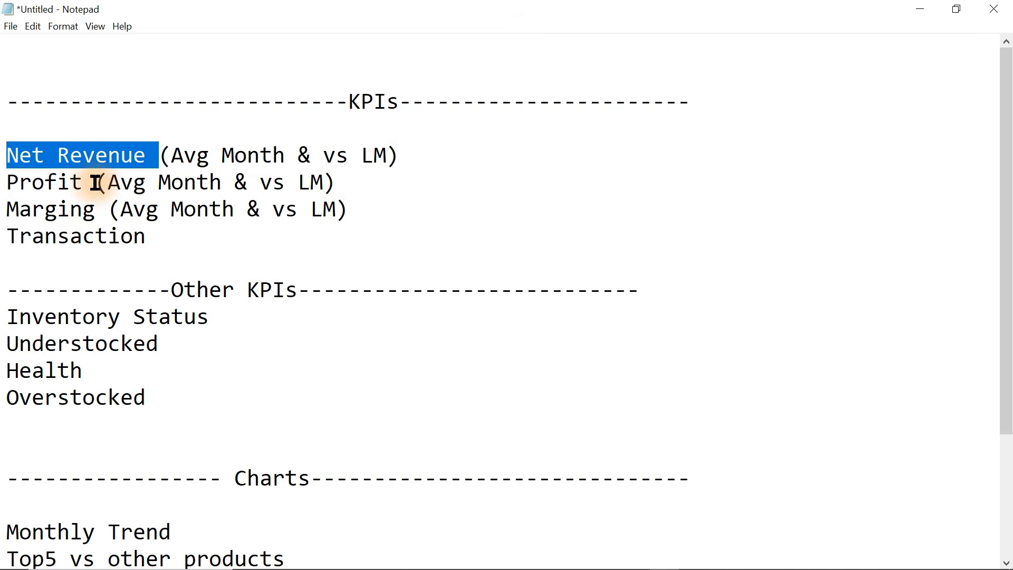
pyautogui.moveTo(96, 182); pyautogui.dragTo(31, 182)
pyautogui.moveTo(97, 210); pyautogui.dragTo(44, 209)
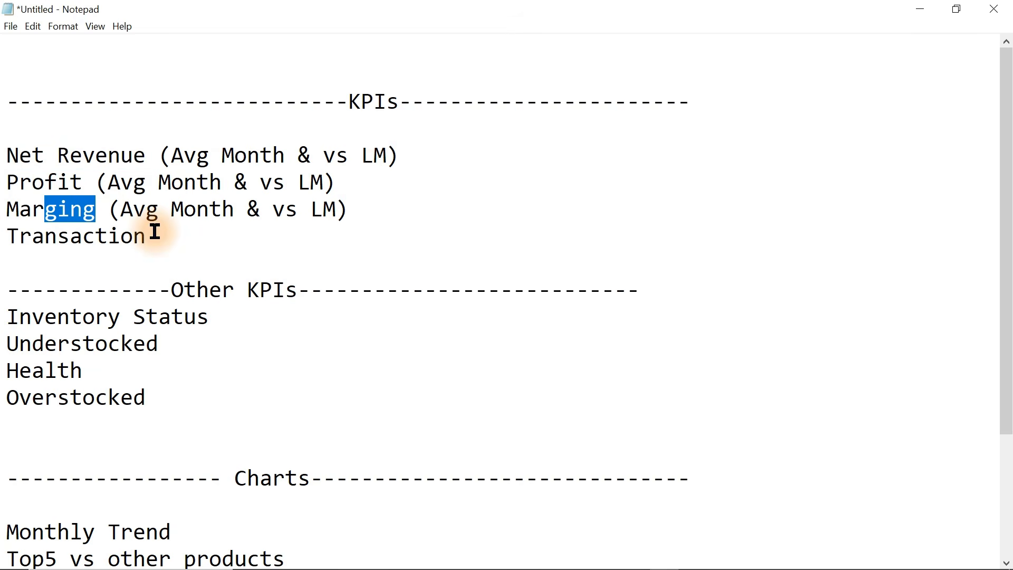
# - Read the Other KPIs section of the Notepad outline, covering Inventory Status, Understocked, Health and Overstocked
pyautogui.moveTo(9, 290); pyautogui.dragTo(637, 294)
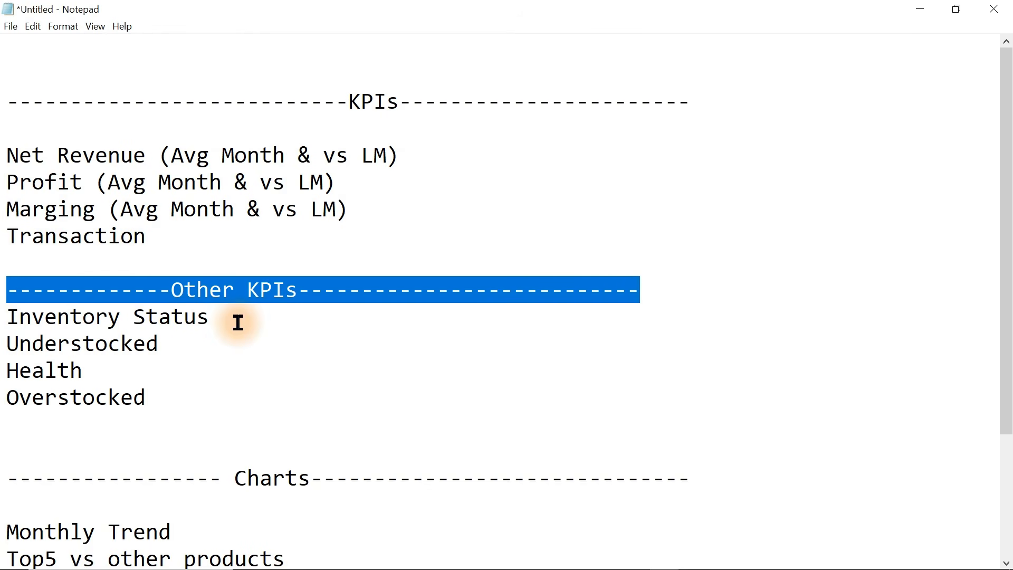
pyautogui.moveTo(230, 317); pyautogui.dragTo(5, 311)
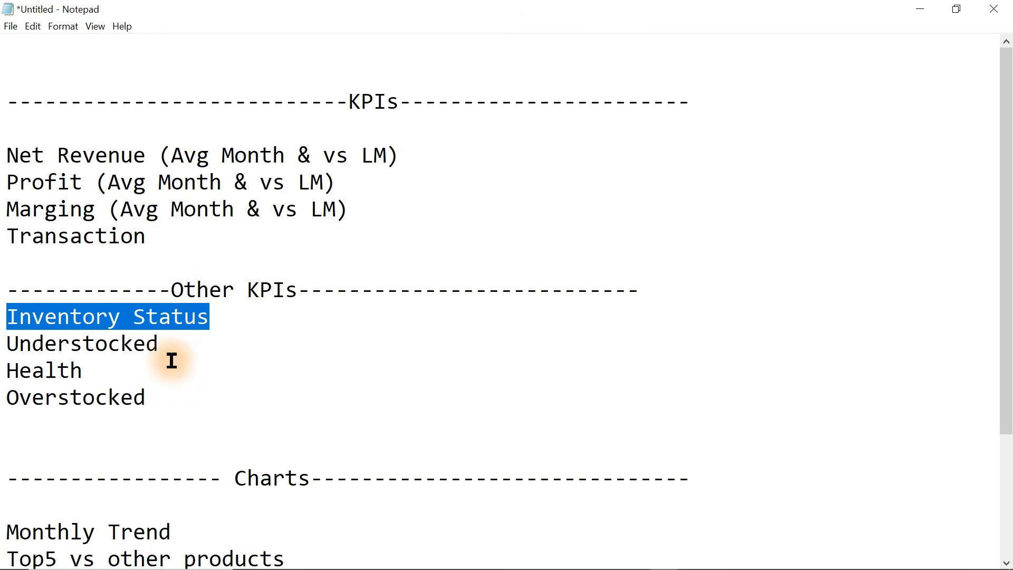
pyautogui.moveTo(169, 364); pyautogui.dragTo(5, 369)
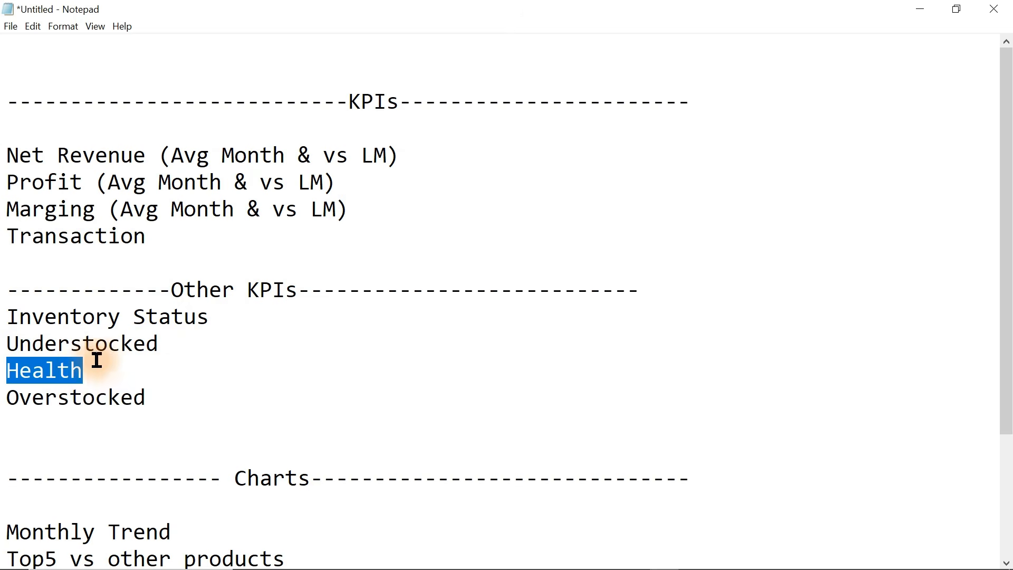
pyautogui.moveTo(108, 369); pyautogui.dragTo(8, 361)
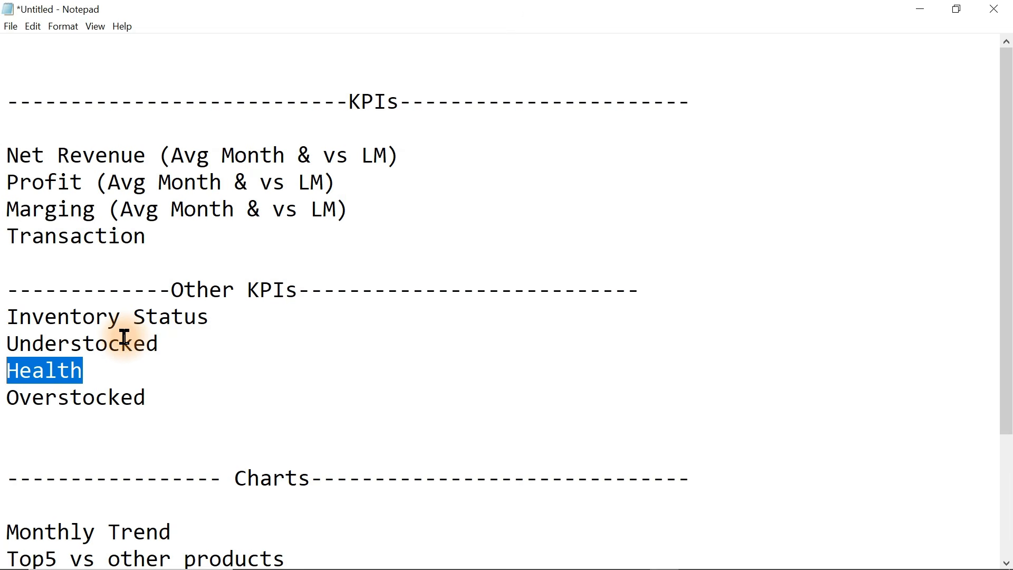
# - Compare the Charts list in the Notepad outline with the questions on the Business Questions sheet in Excel
pyautogui.moveTo(1006, 316); pyautogui.dragTo(1006, 438)
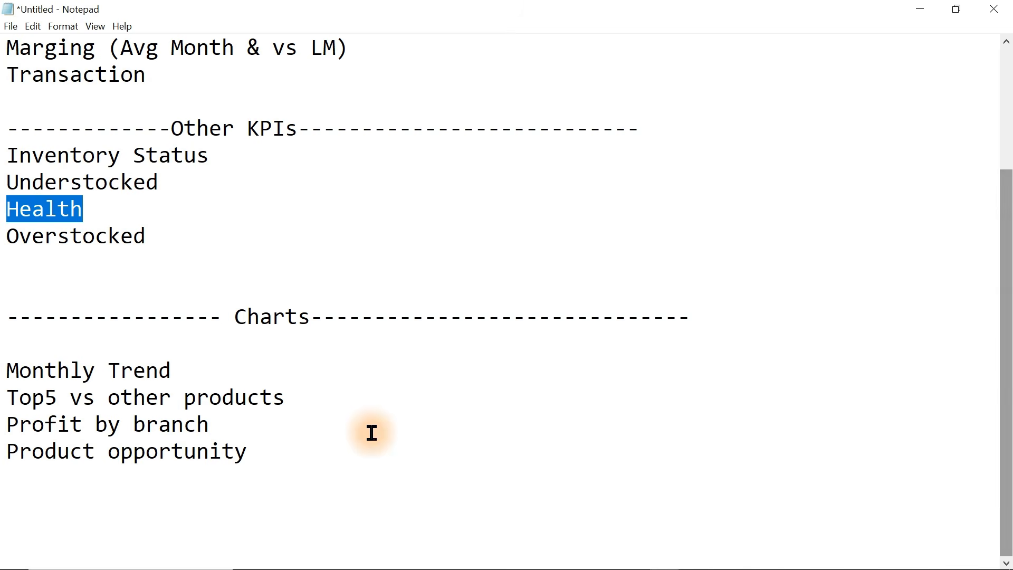
pyautogui.click(662, 558)
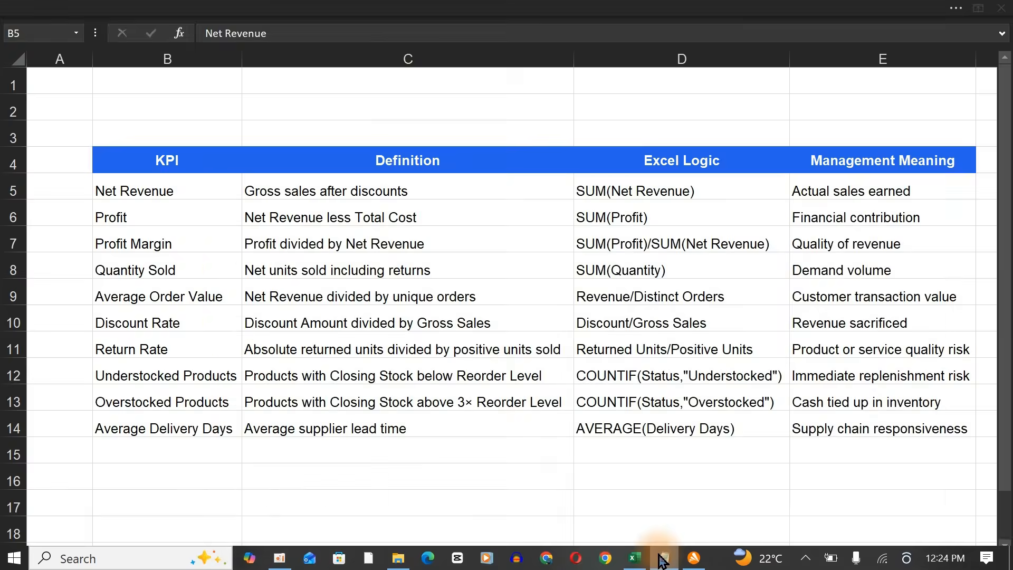
pyautogui.click(663, 559)
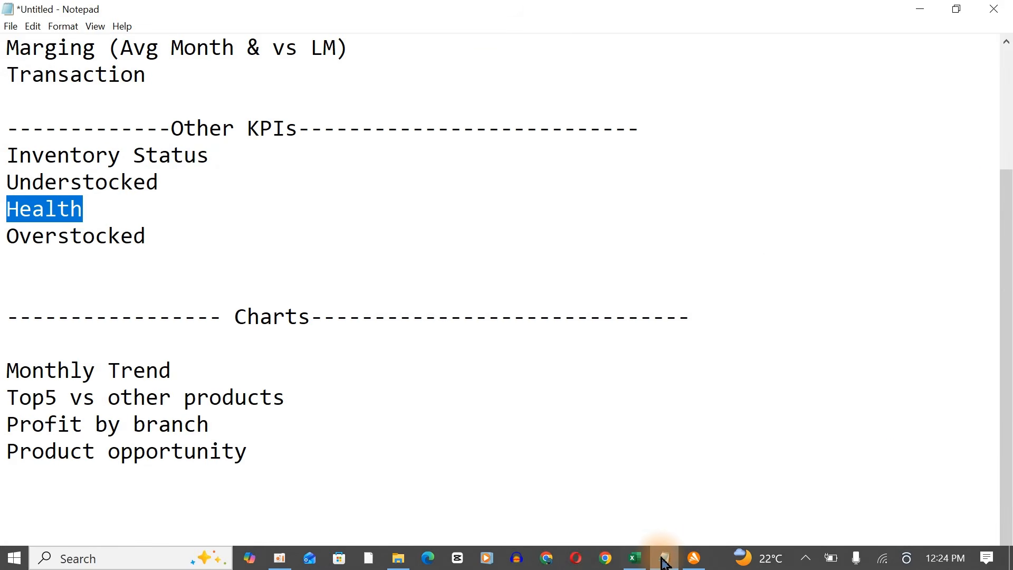
pyautogui.click(664, 559)
pyautogui.click(528, 559)
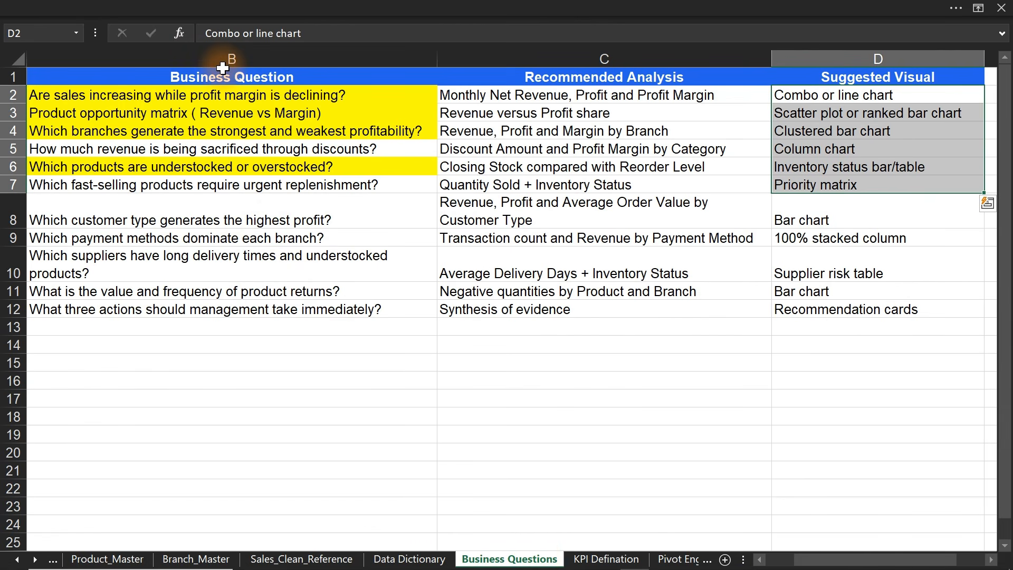
pyautogui.moveTo(223, 95); pyautogui.dragTo(237, 215)
pyautogui.click(664, 560)
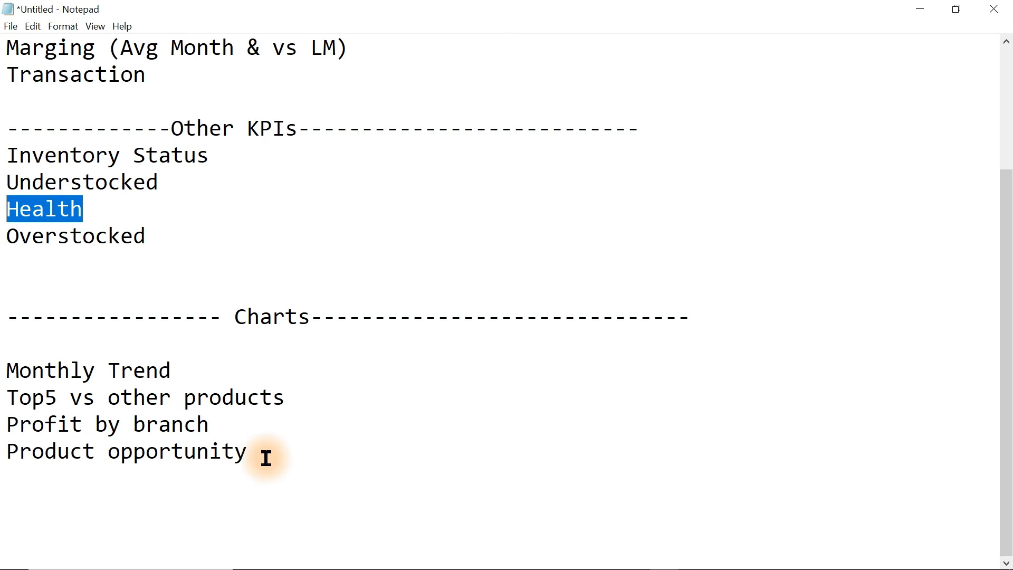
pyautogui.click(635, 559)
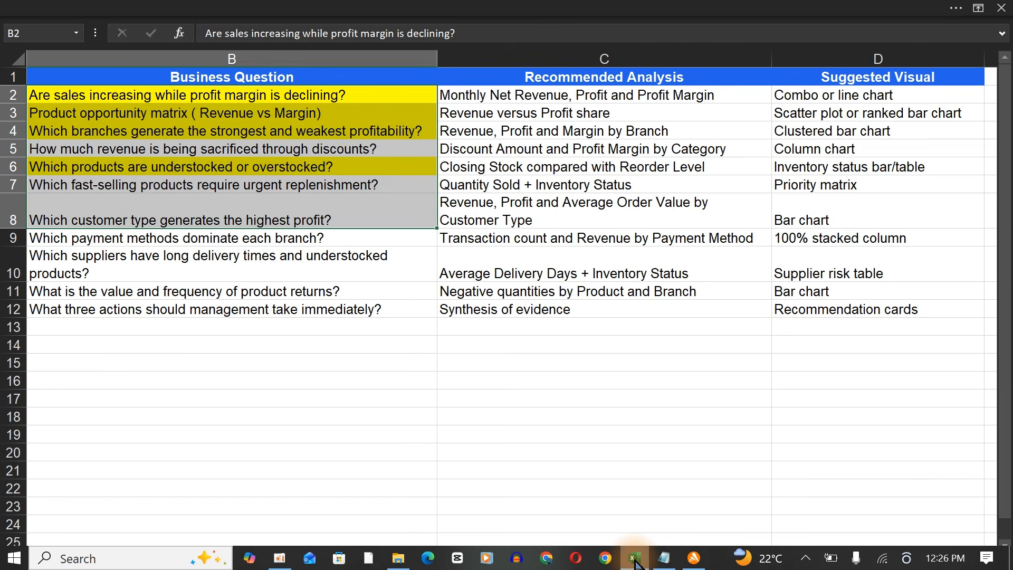
pyautogui.click(608, 467)
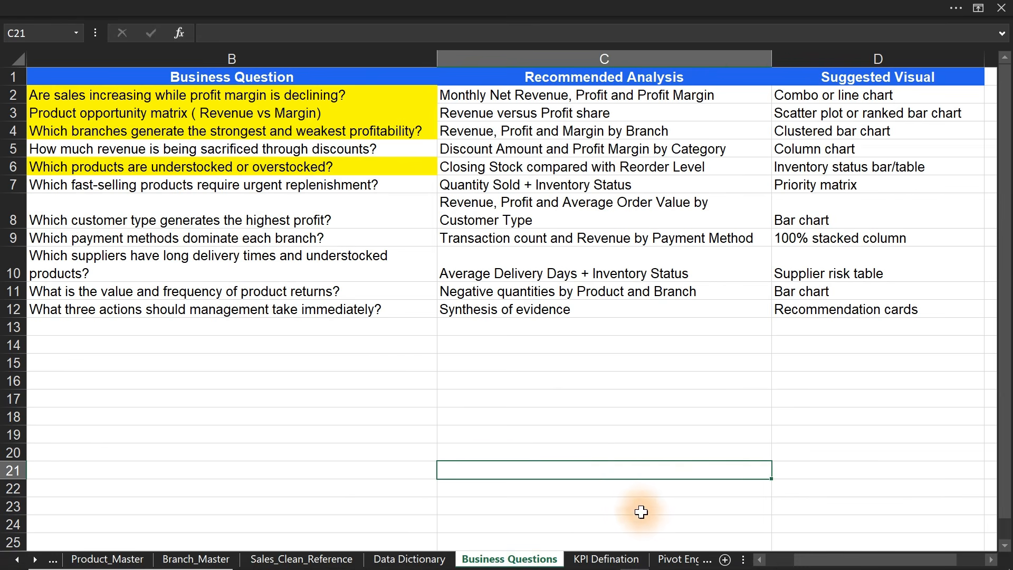
# - Look through the Pivot Engine, Dashboard and Data Dictionary sheets, and return to the Sales_Clean_Reference sheet
pyautogui.click(669, 561)
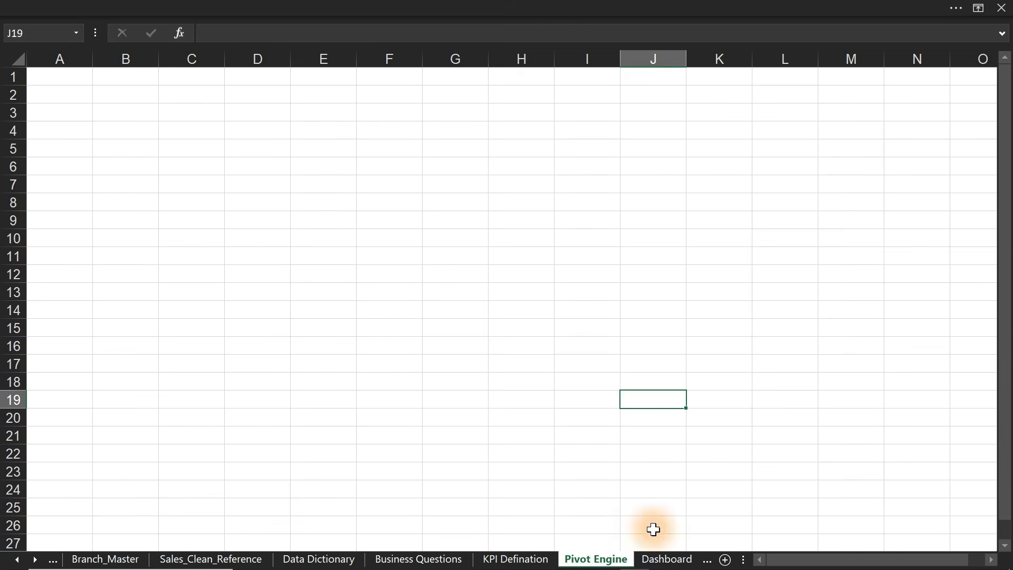
pyautogui.click(651, 558)
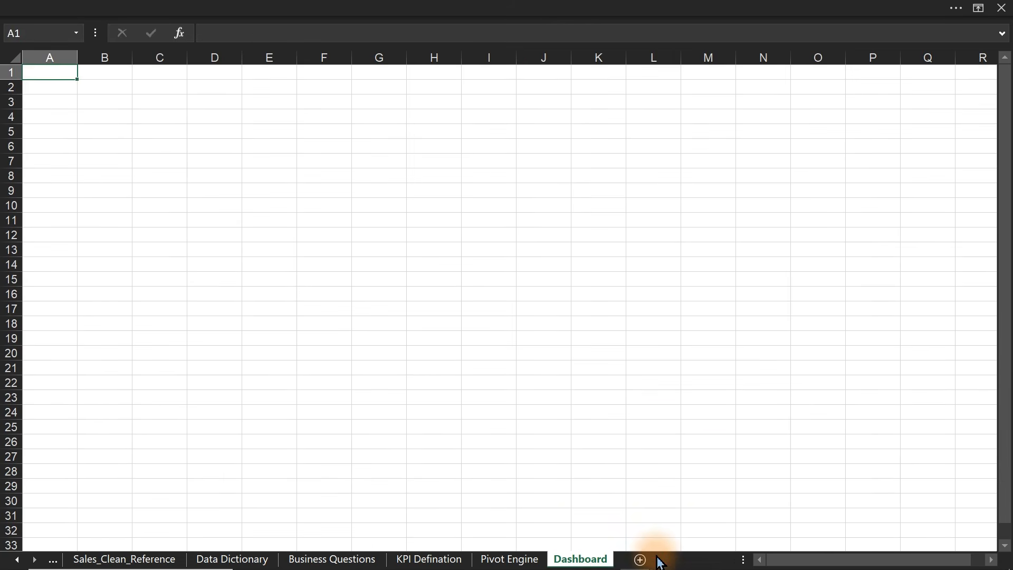
pyautogui.click(527, 560)
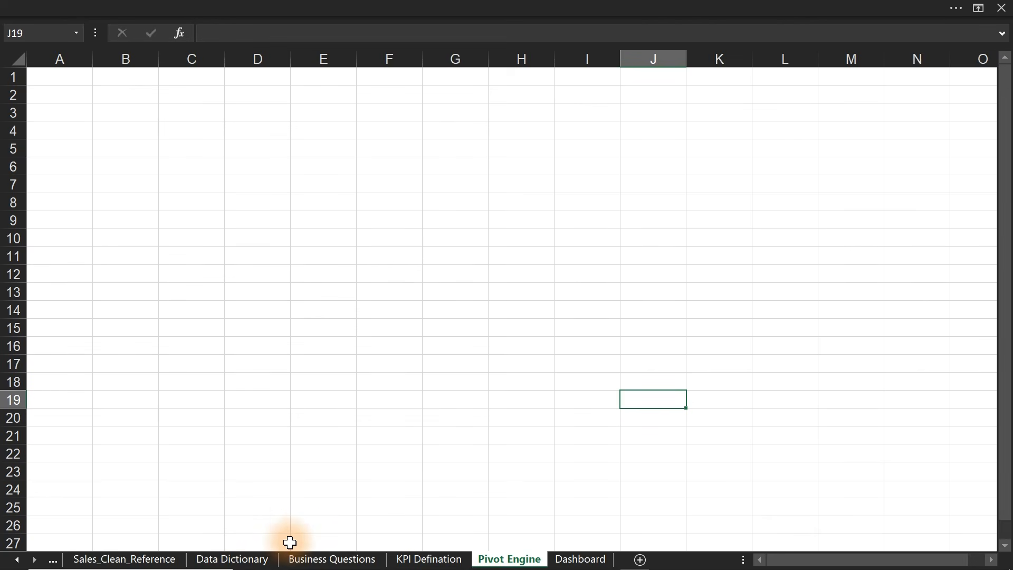
pyautogui.click(130, 560)
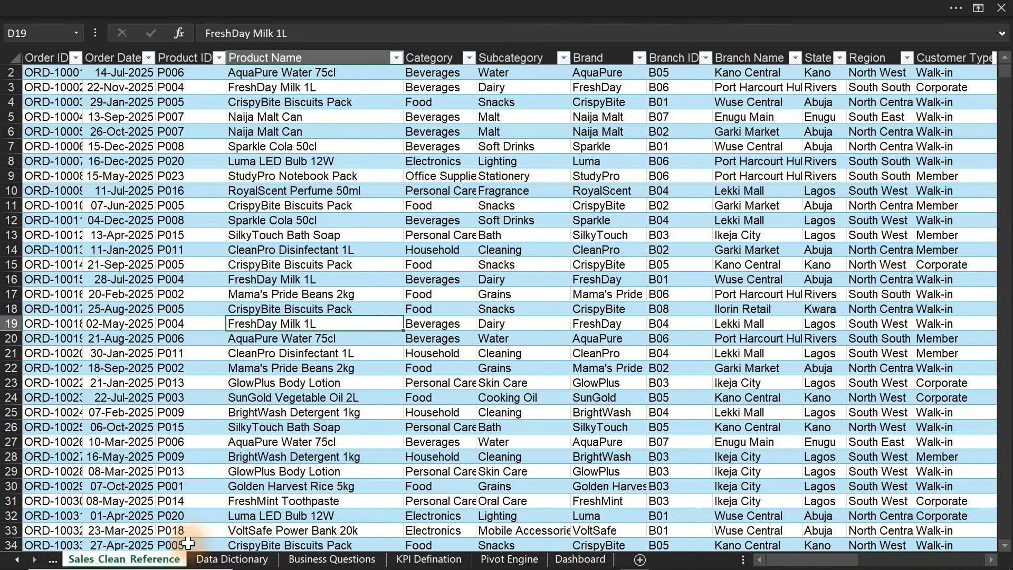
pyautogui.click(256, 560)
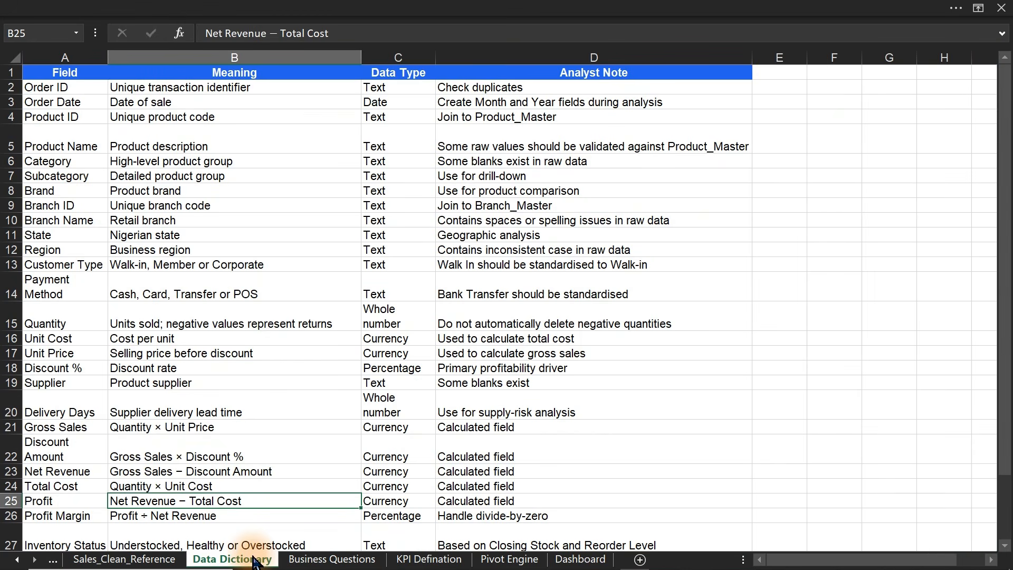
pyautogui.click(149, 560)
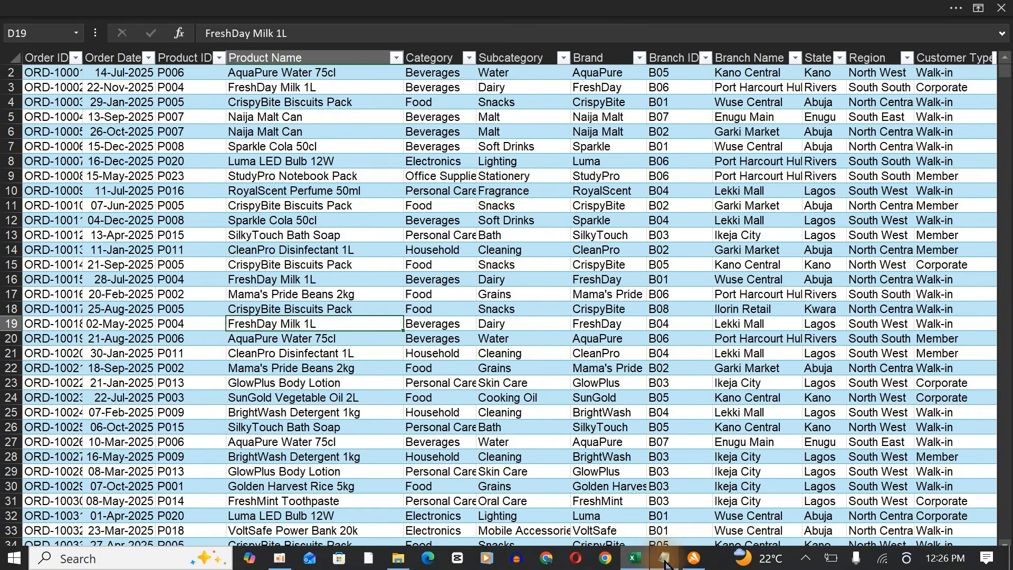
# - Reread Net Revenue, Profit, Margin and Transaction in the Notepad outline, and minimize Notepad to return to Excel
pyautogui.click(664, 558)
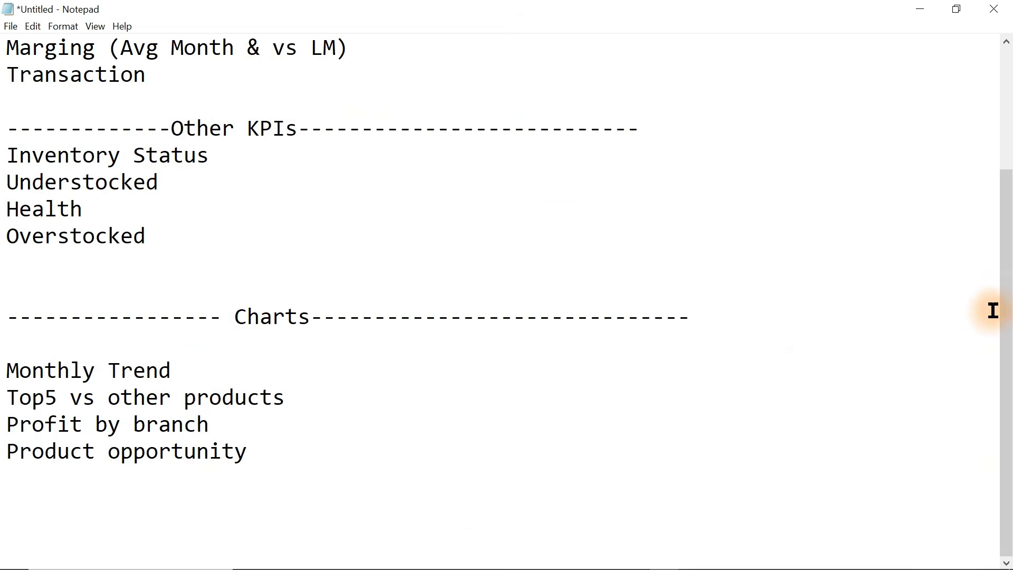
pyautogui.moveTo(1011, 319); pyautogui.dragTo(997, 116)
pyautogui.moveTo(161, 157); pyautogui.dragTo(6, 138)
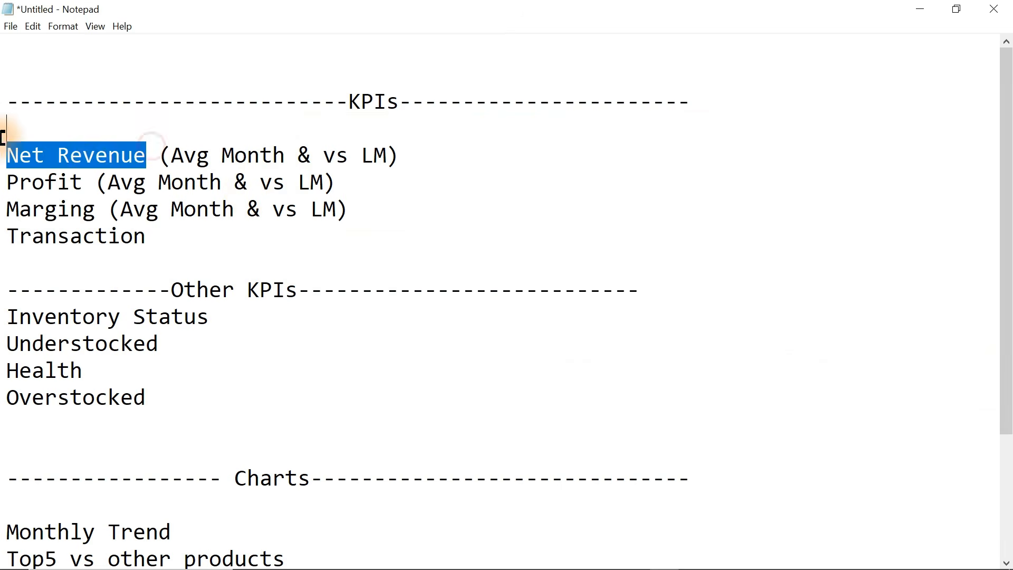
pyautogui.click(190, 169)
pyautogui.moveTo(70, 182); pyautogui.dragTo(167, 196)
pyautogui.moveTo(159, 226); pyautogui.dragTo(53, 233)
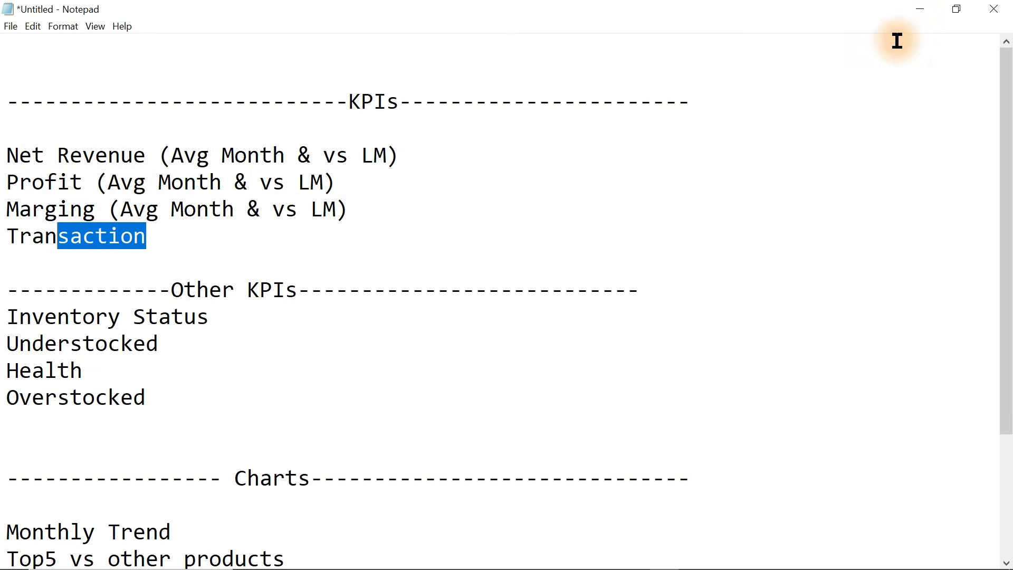
pyautogui.click(926, 12)
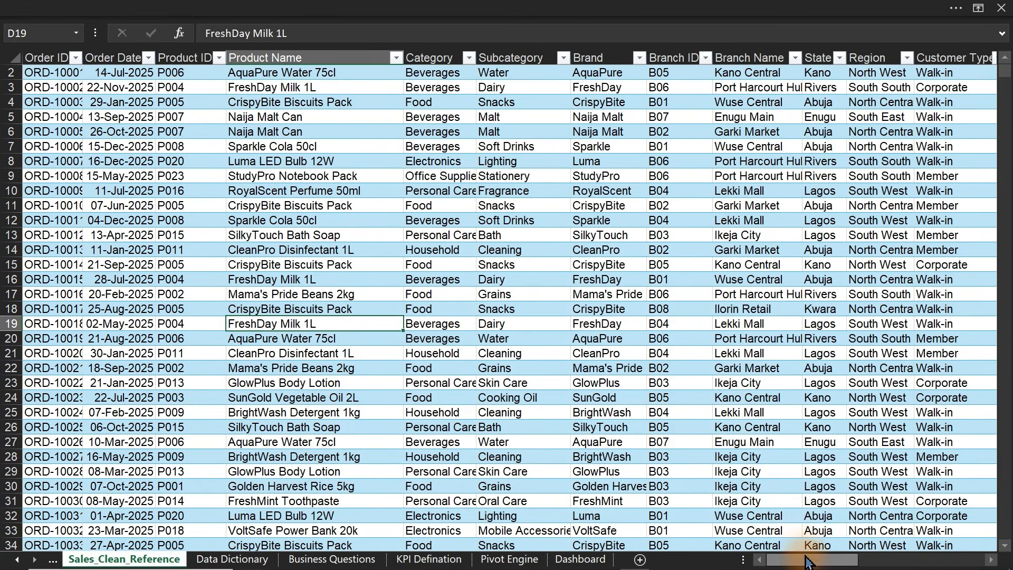
# - Examine the Net Revenue, Total Cost, Profit and Profit Margin columns on the Sales_Clean_Reference sheet
pyautogui.moveTo(812, 559); pyautogui.dragTo(938, 563)
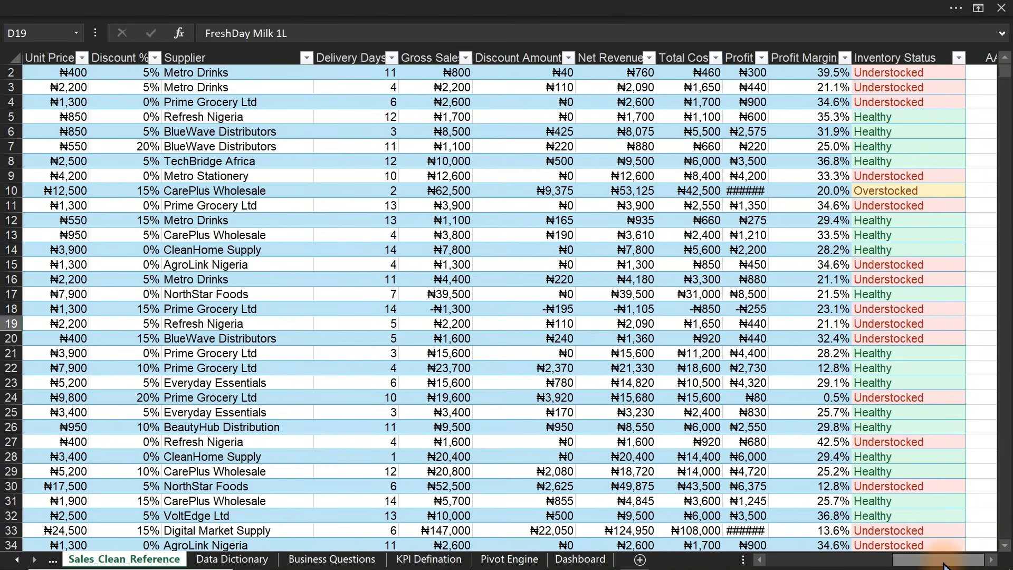
pyautogui.click(612, 56)
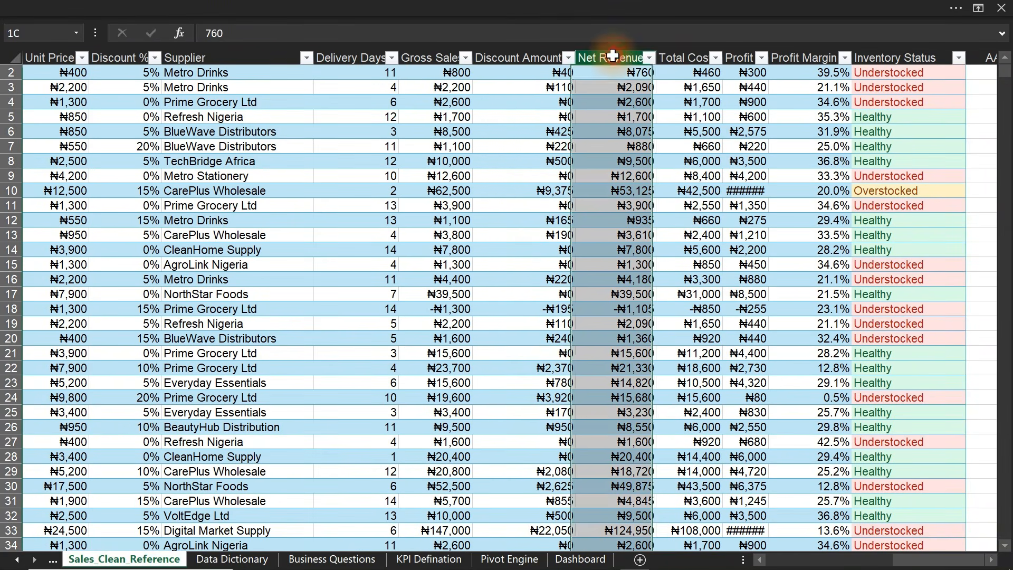
pyautogui.click(686, 57)
pyautogui.click(739, 49)
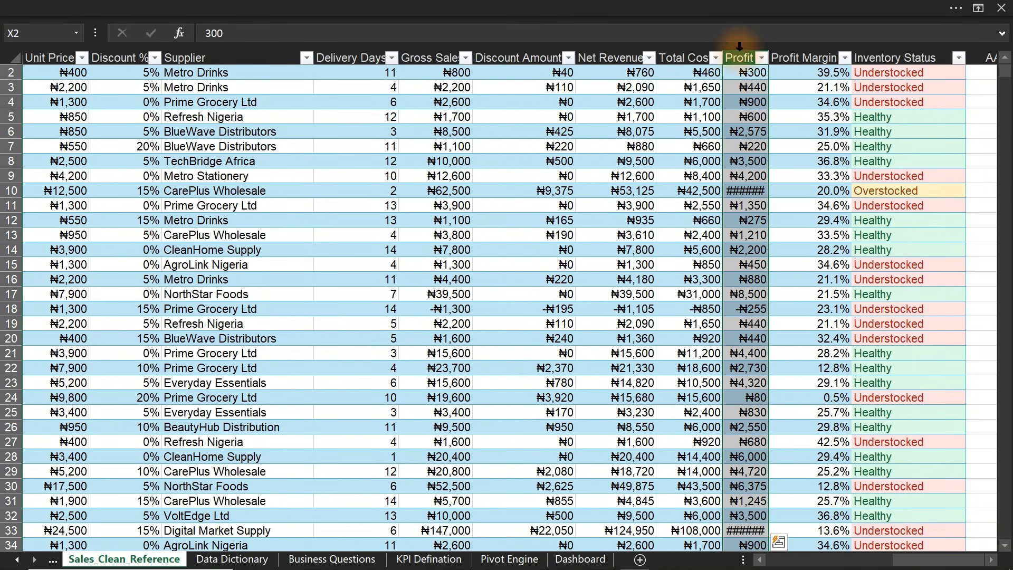
pyautogui.click(806, 52)
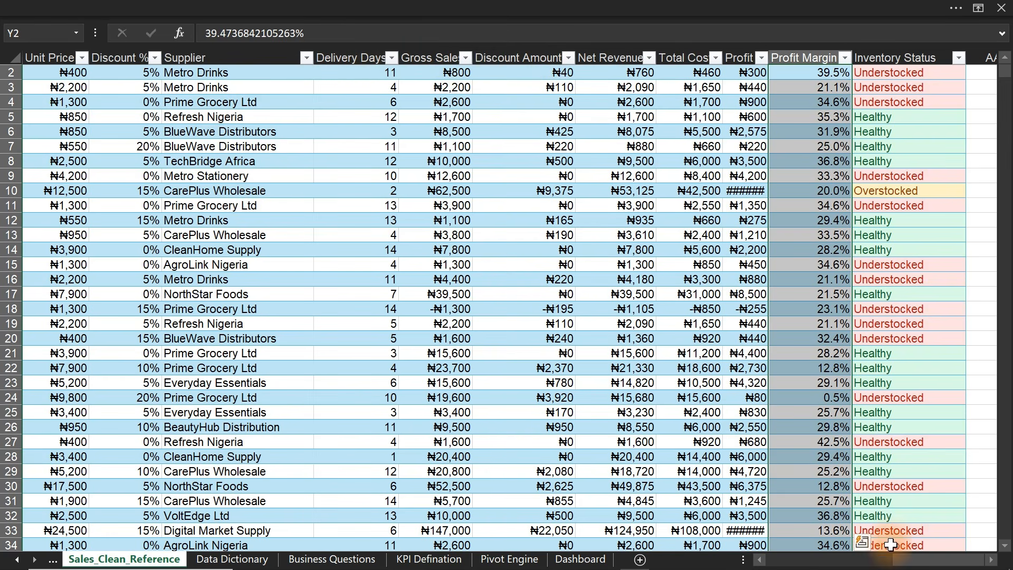
# - Examine the Quantity and Payment Method columns of the Sales_Clean_Reference data
pyautogui.moveTo(897, 559); pyautogui.dragTo(828, 563)
pyautogui.click(372, 309)
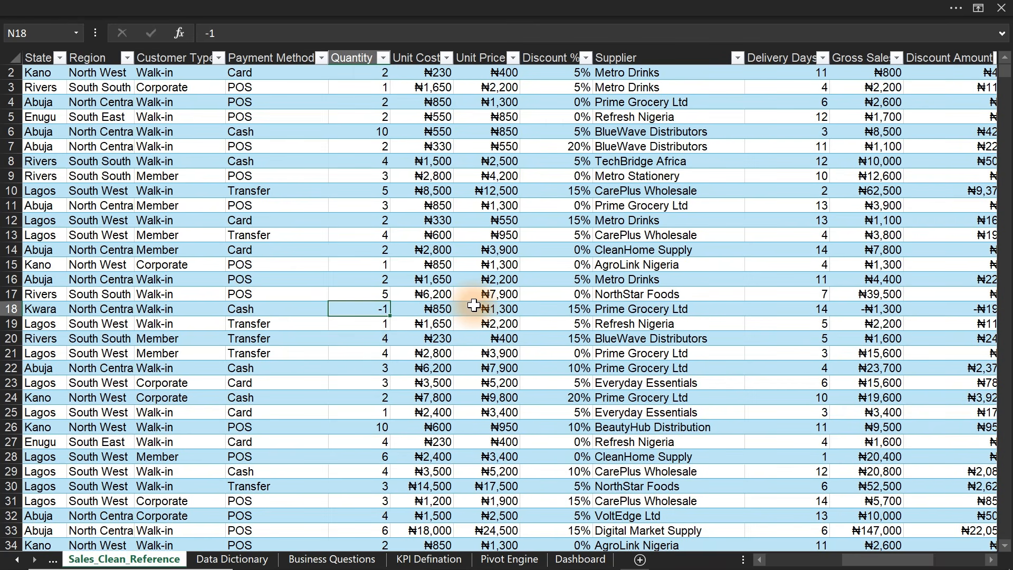
pyautogui.click(267, 173)
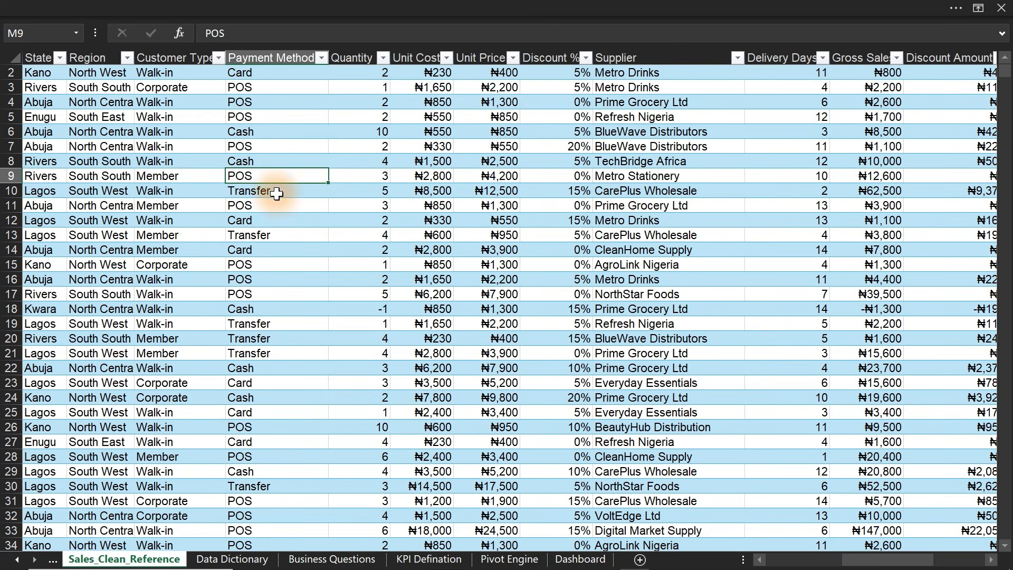
# - Insert a PivotTable from SalesCleanTable on the existing Pivot Engine sheet, placed at cell C6
pyautogui.click(255, 8)
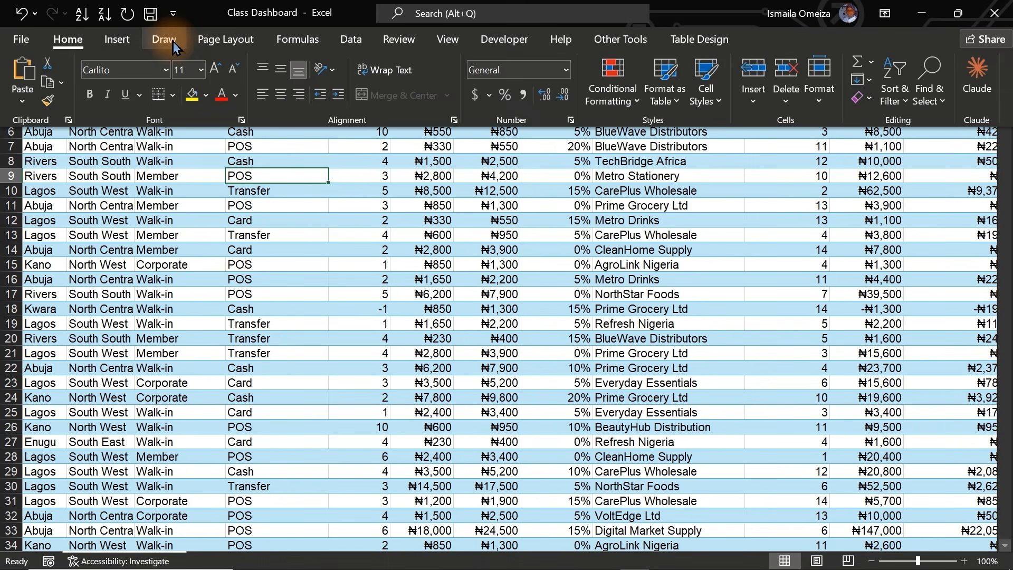
pyautogui.click(117, 39)
pyautogui.click(27, 66)
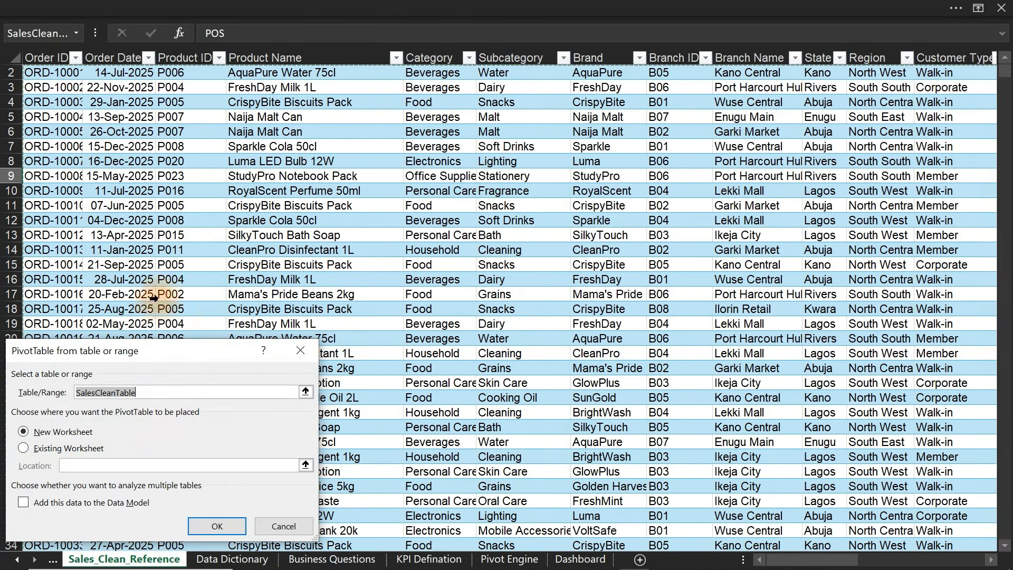
pyautogui.click(50, 450)
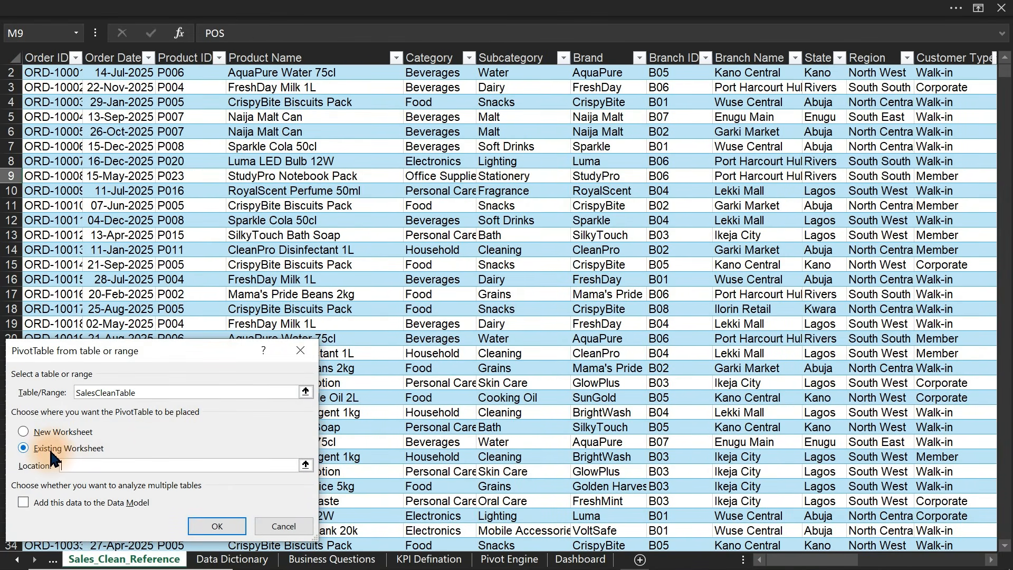
pyautogui.click(490, 562)
pyautogui.click(192, 170)
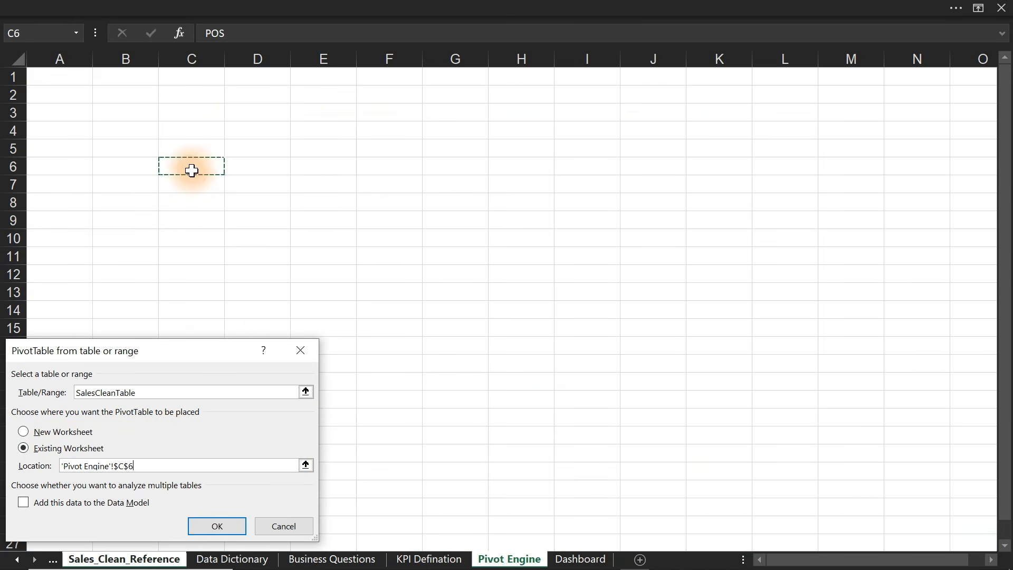
pyautogui.click(219, 528)
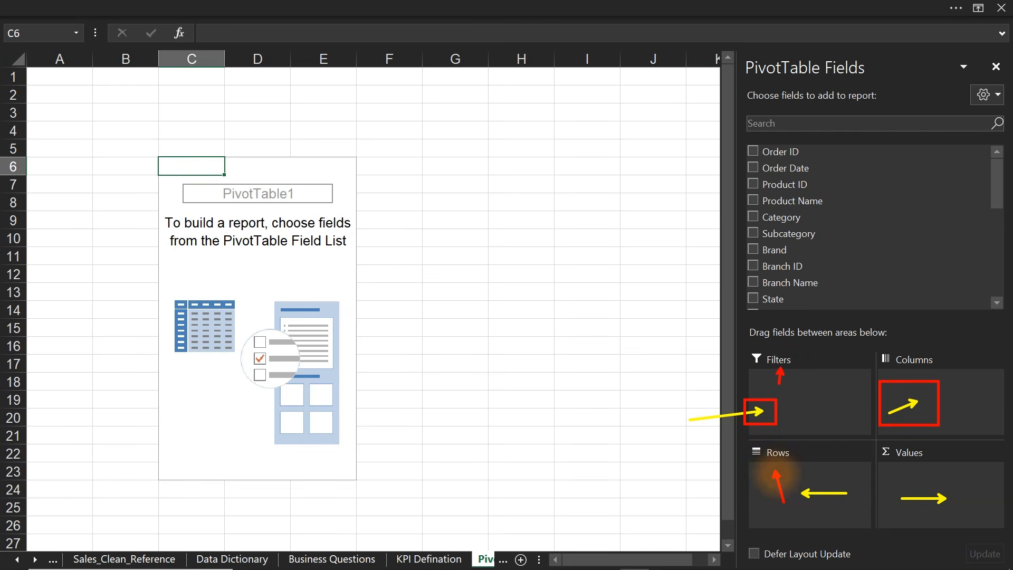
pyautogui.moveTo(892, 464); pyautogui.dragTo(869, 489)
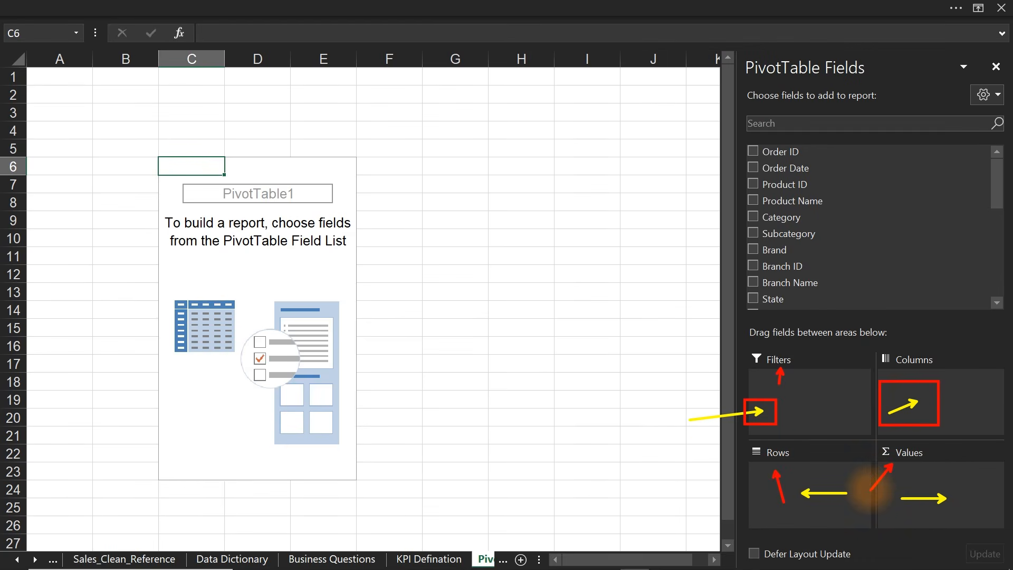
pyautogui.press('Escape')
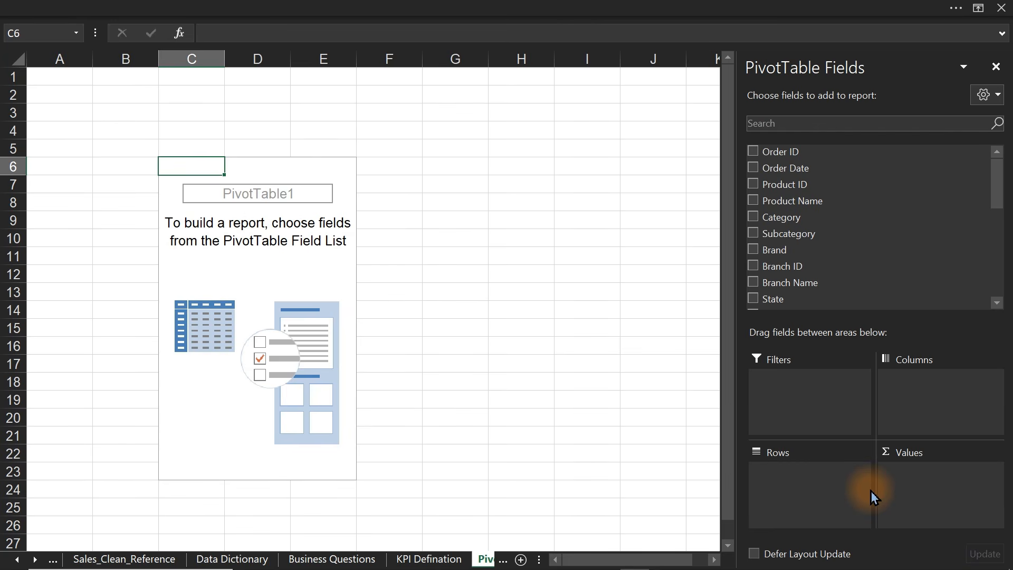
# - Add the Net Revenue, Profit and Profit Margin fields to the PivotTable's values
pyautogui.click(821, 125)
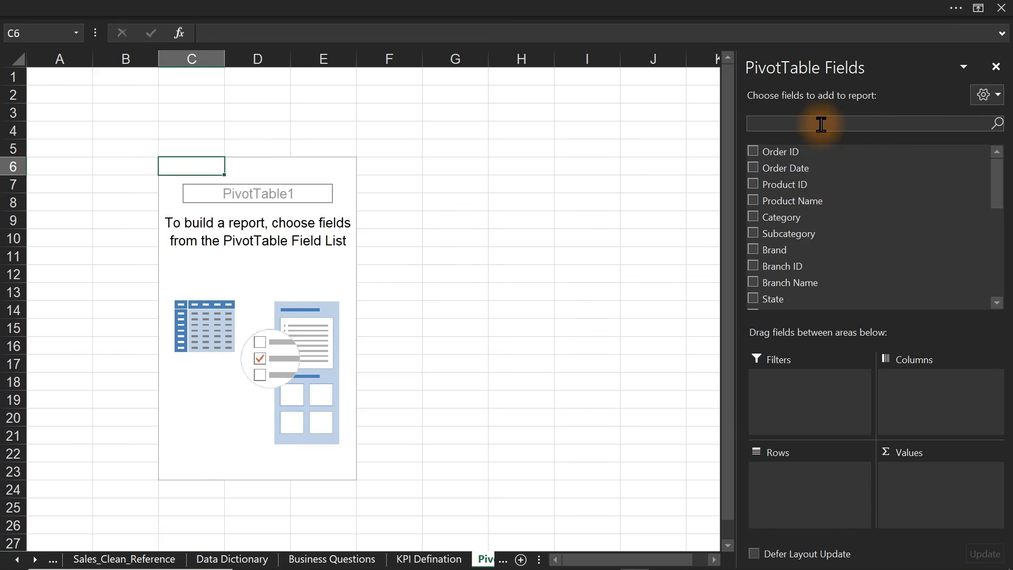
pyautogui.write('net')
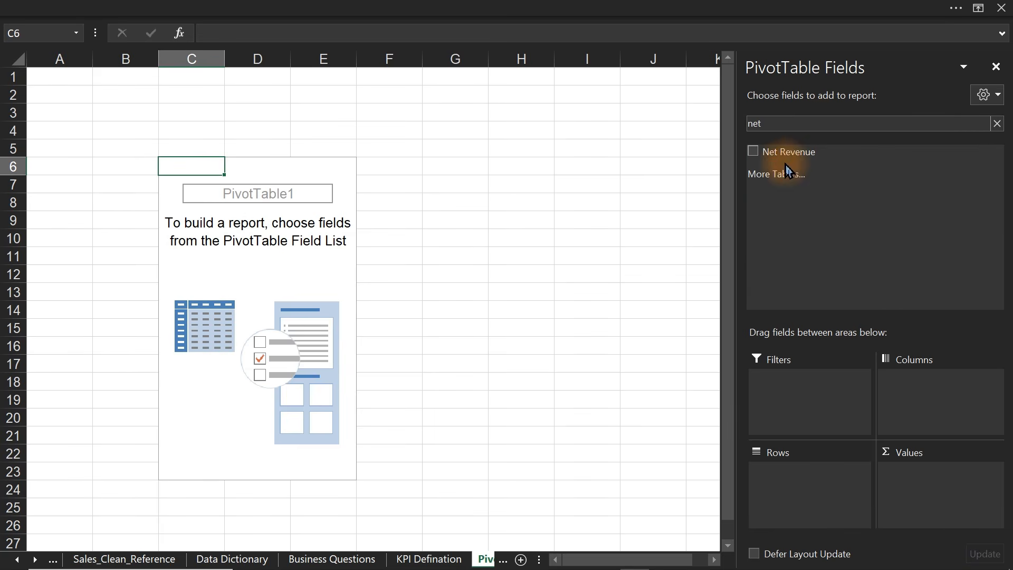
pyautogui.click(753, 151)
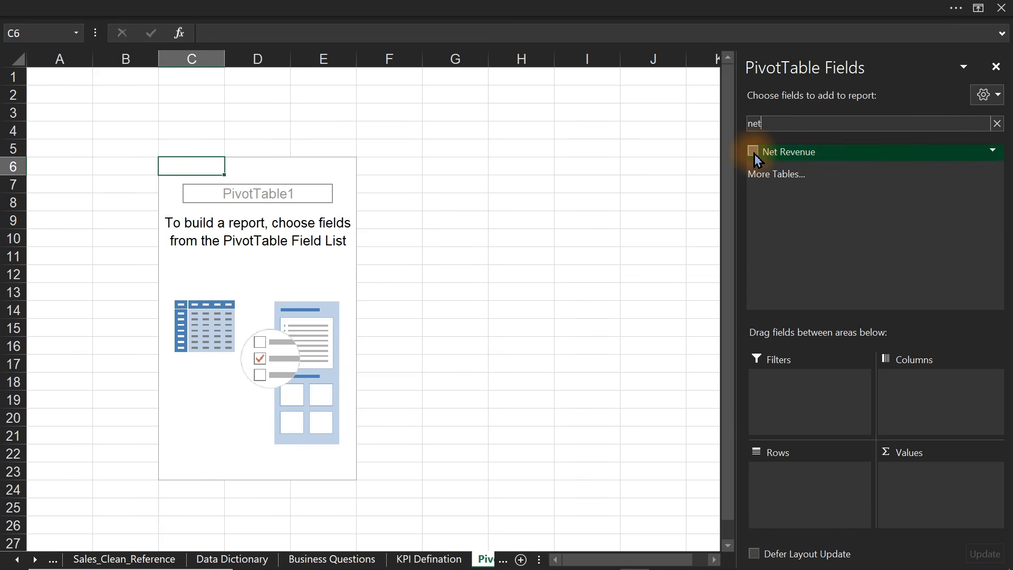
pyautogui.click(798, 118)
pyautogui.doubleClick(798, 118)
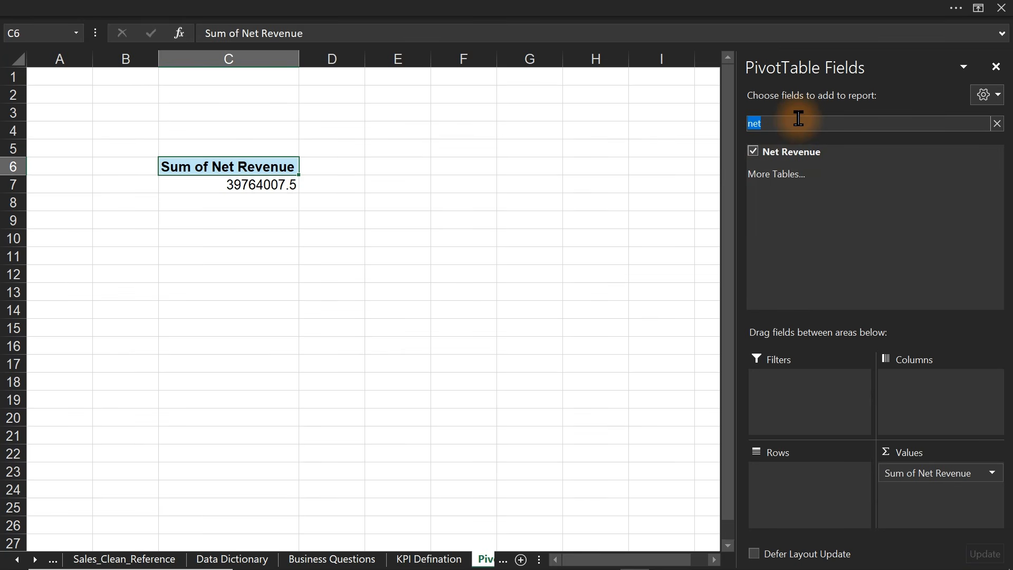
pyautogui.write('pro')
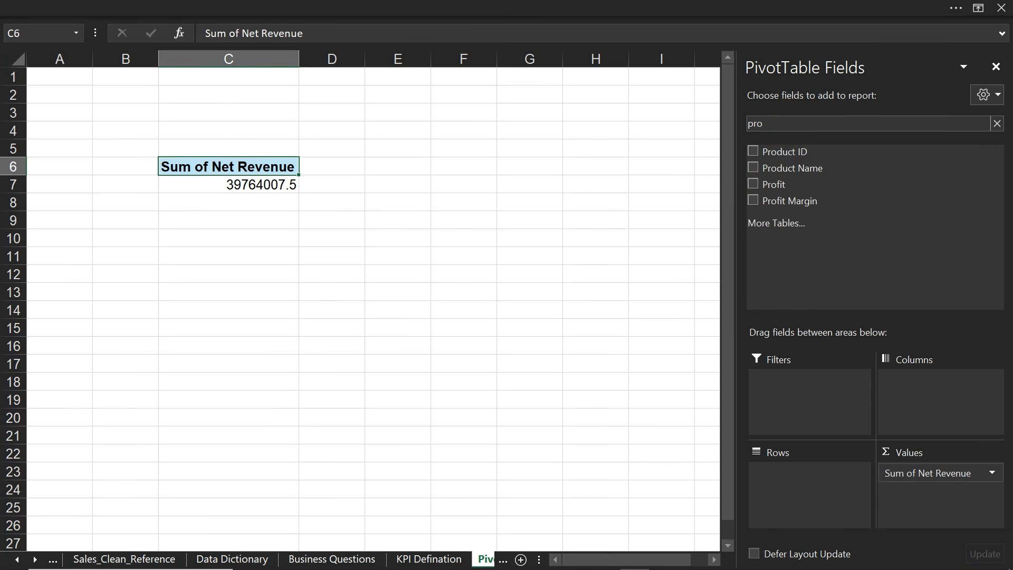
pyautogui.click(753, 184)
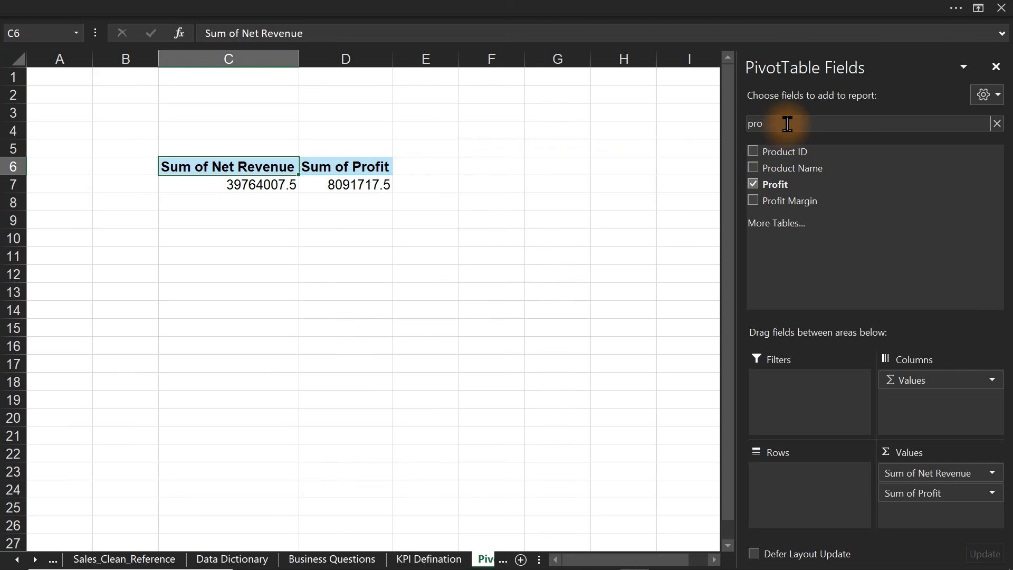
pyautogui.click(753, 201)
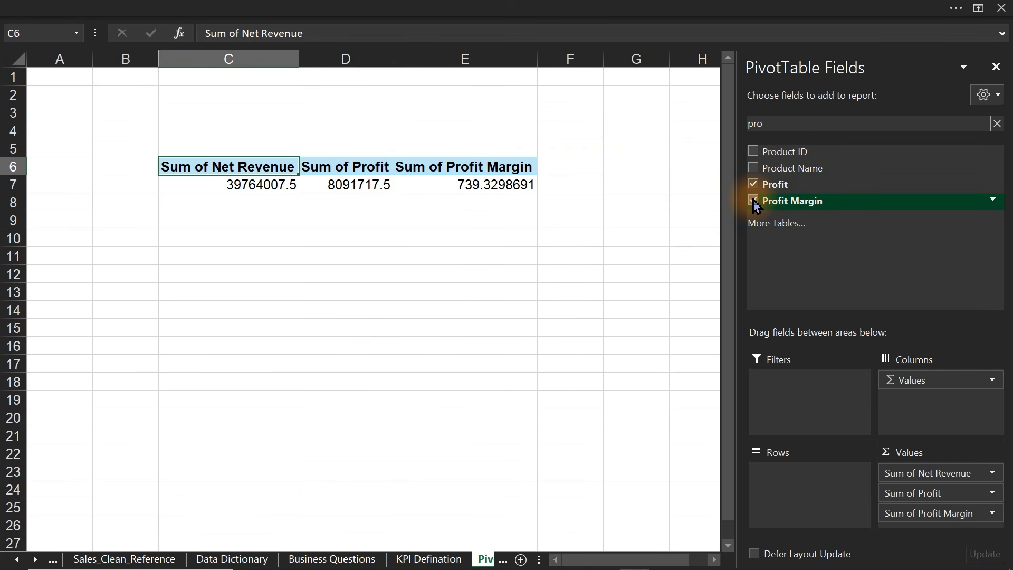
# - Examine the Profit Margin column on the Sales_Clean_Reference sheet and return to the Pivot Engine sheet
pyautogui.moveTo(498, 178)
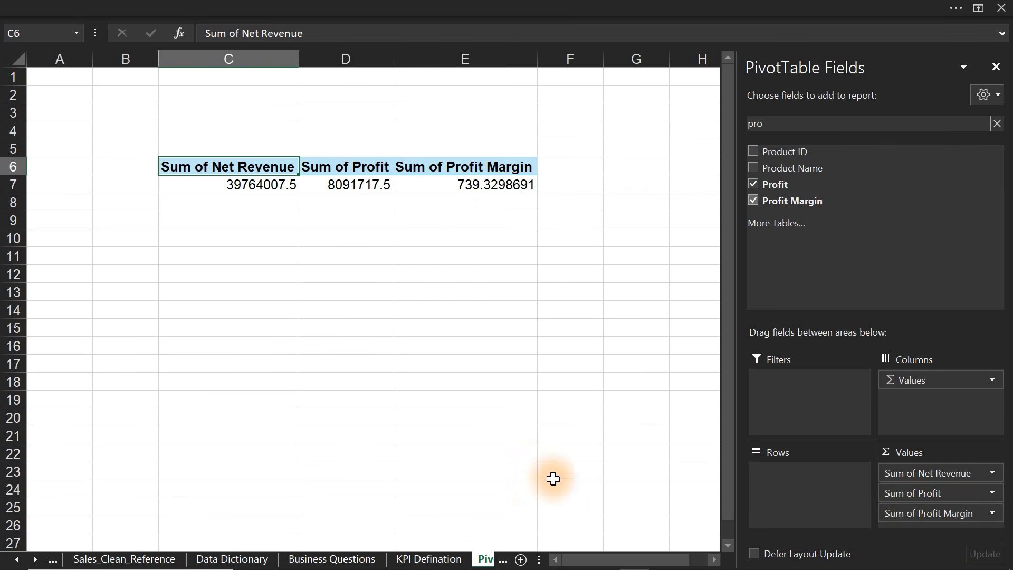
pyautogui.click(143, 562)
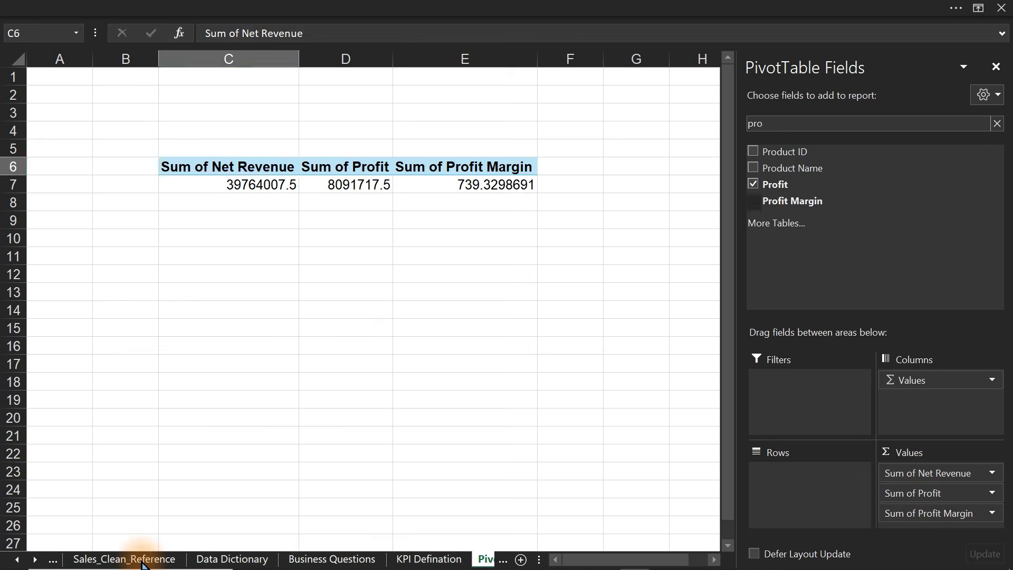
pyautogui.moveTo(804, 559); pyautogui.dragTo(897, 561)
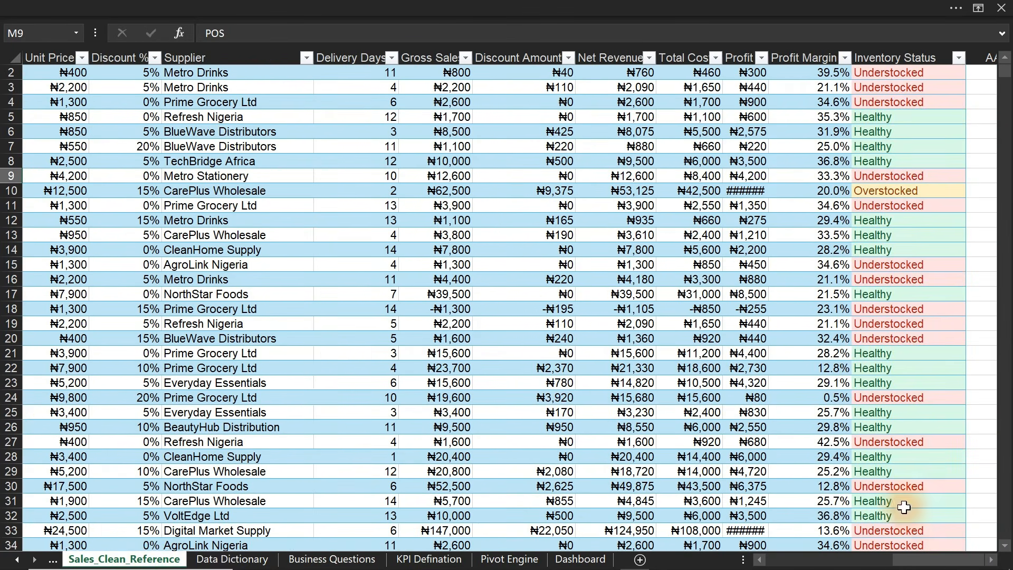
pyautogui.click(792, 48)
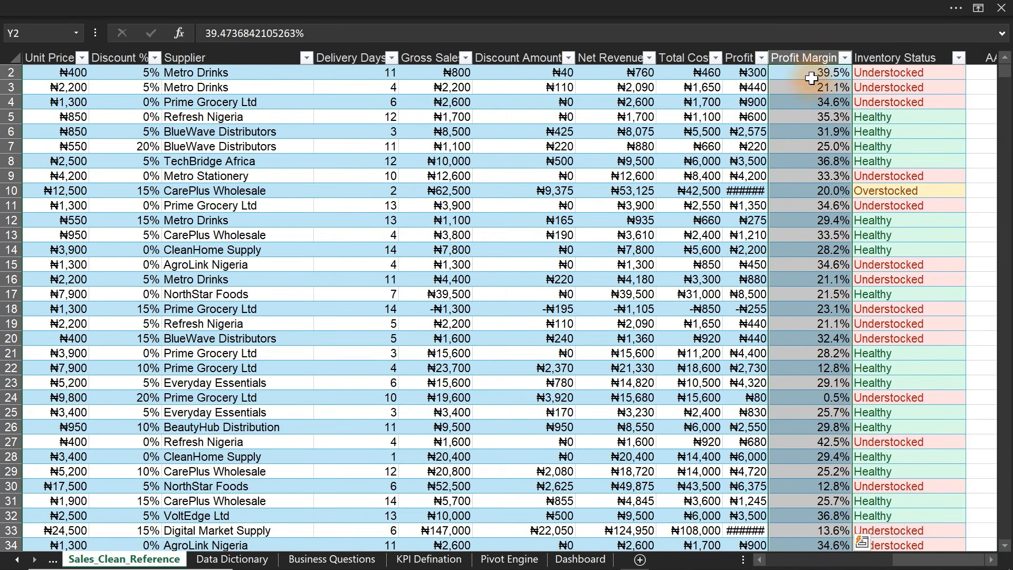
pyautogui.moveTo(818, 74); pyautogui.dragTo(813, 338)
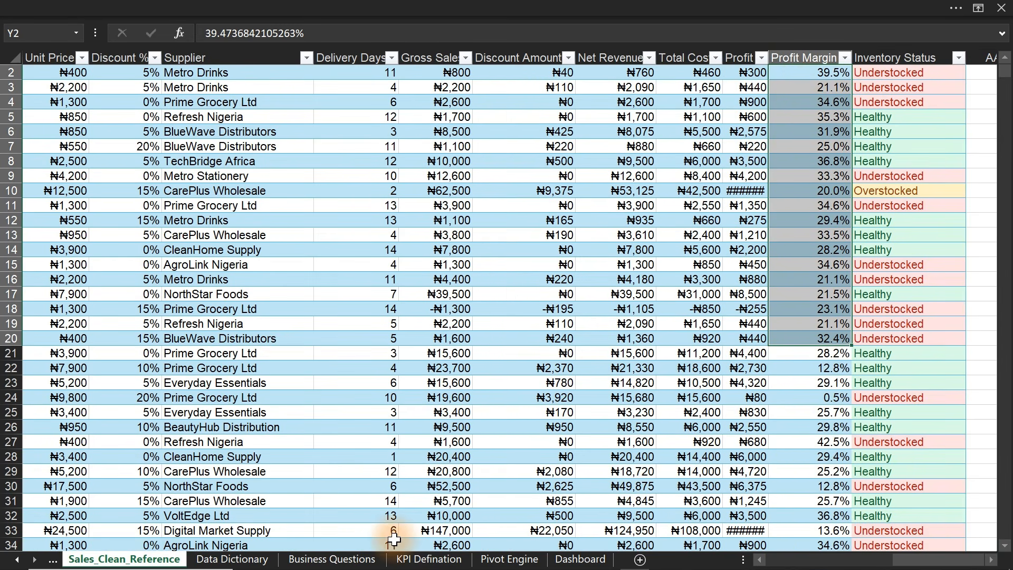
pyautogui.click(509, 559)
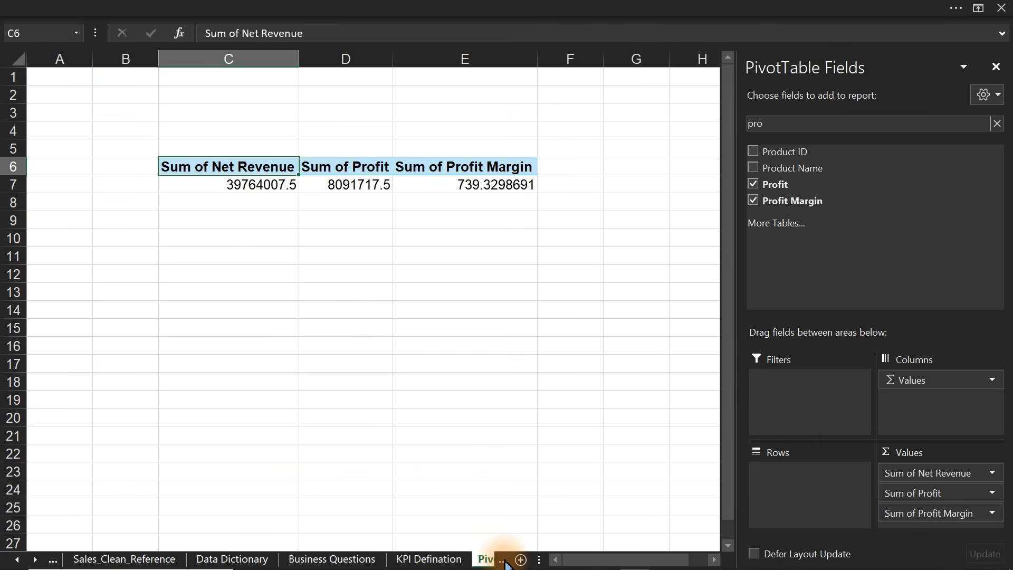
# - Summarize the PivotTable's Profit Margin value field by Average instead of Sum
pyautogui.rightClick(473, 188)
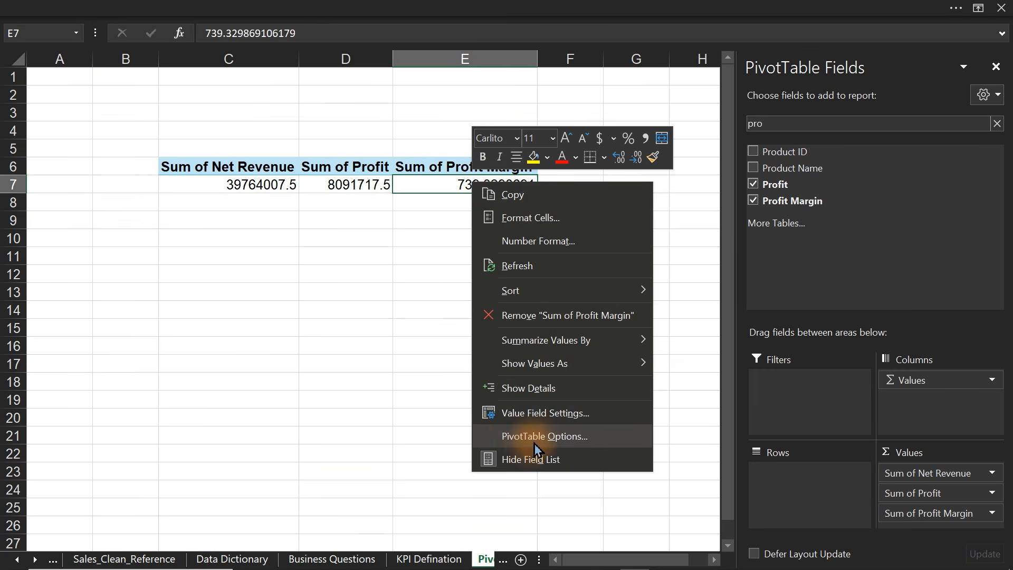
pyautogui.click(514, 416)
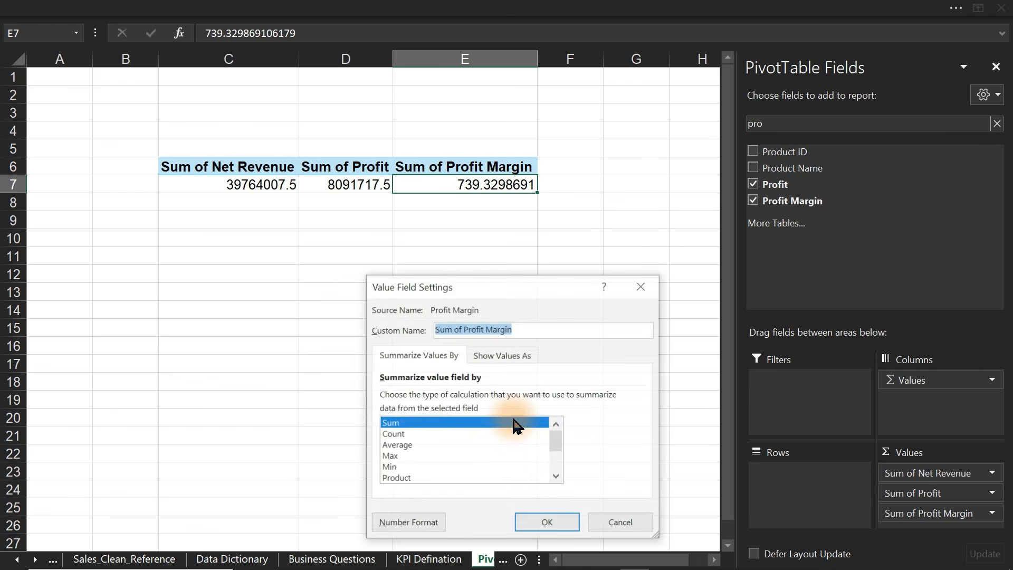
pyautogui.click(401, 445)
pyautogui.click(536, 523)
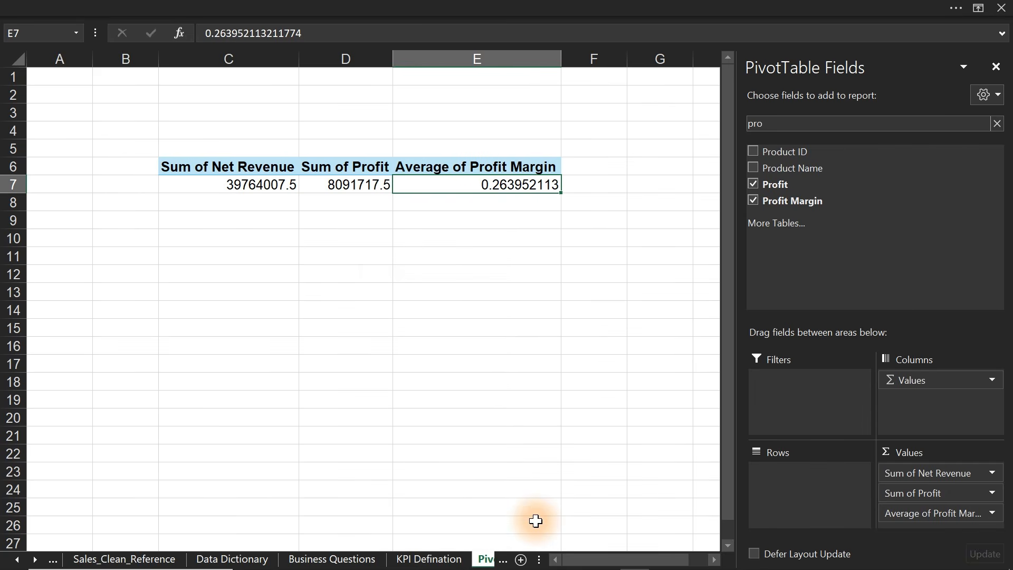
# - Format the average profit margin in E7 as a percentage with one decimal place
pyautogui.click(356, 6)
pyautogui.click(68, 39)
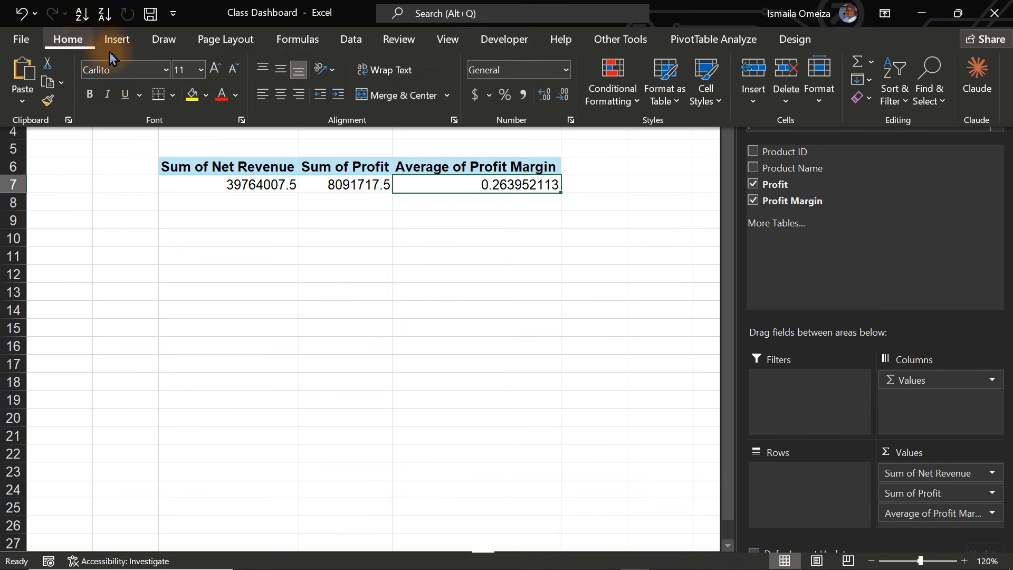
pyautogui.click(504, 95)
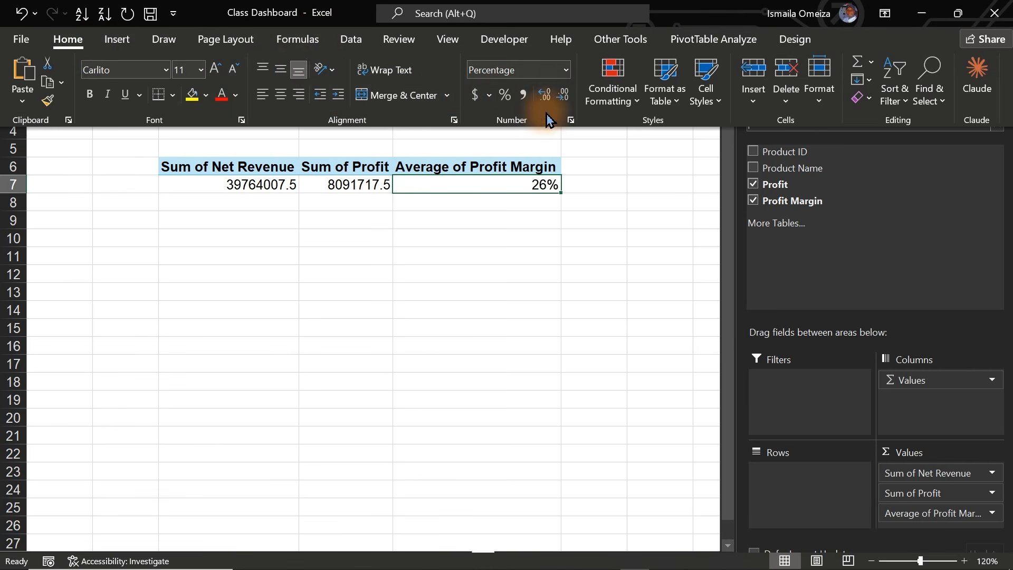
pyautogui.click(548, 97)
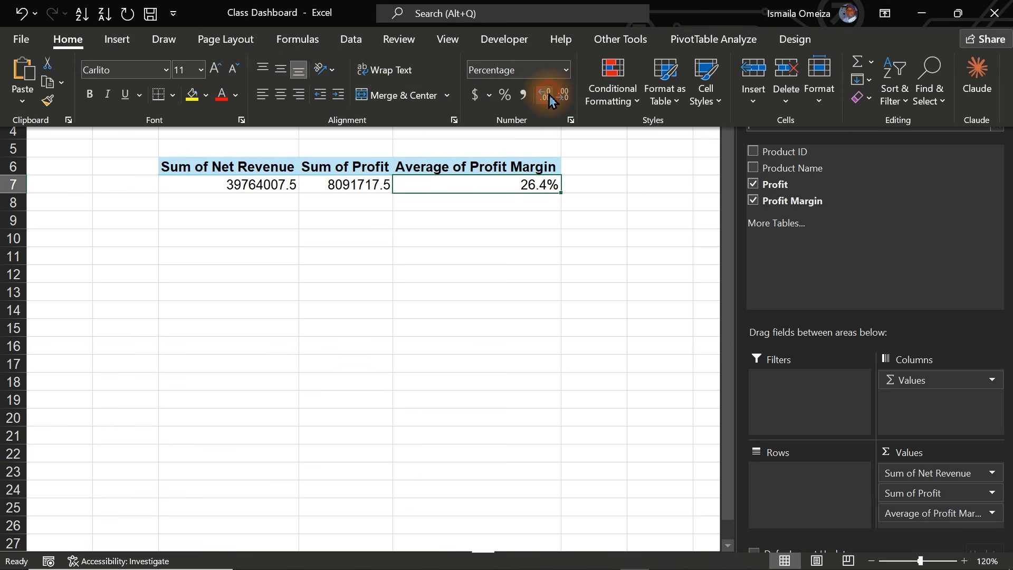
pyautogui.click(512, 276)
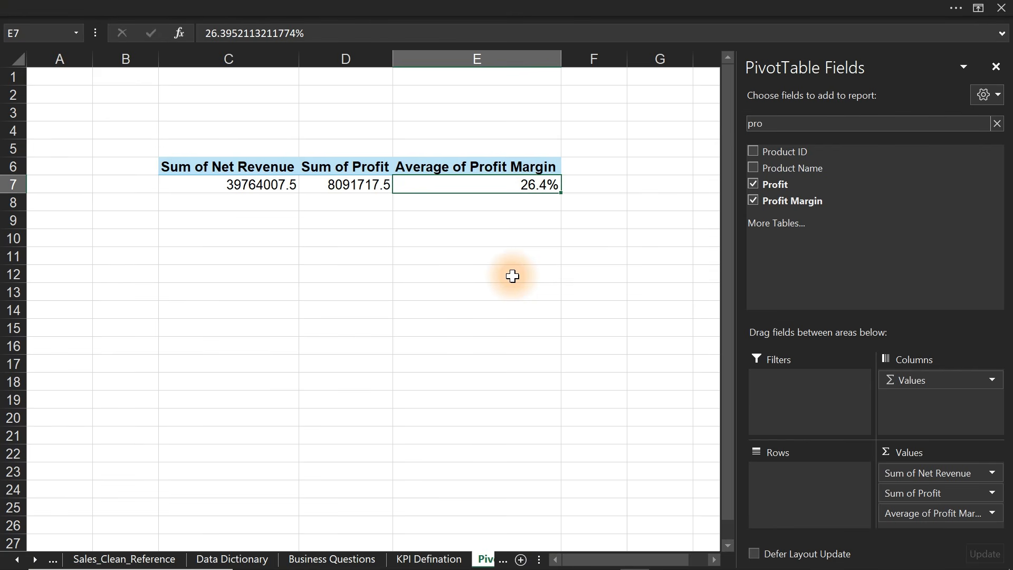
# - Enter the KPI labels Net Revenue, Profit, Profit Margin and transaction in cells C11 to C14 below the PivotTable
pyautogui.click(207, 269)
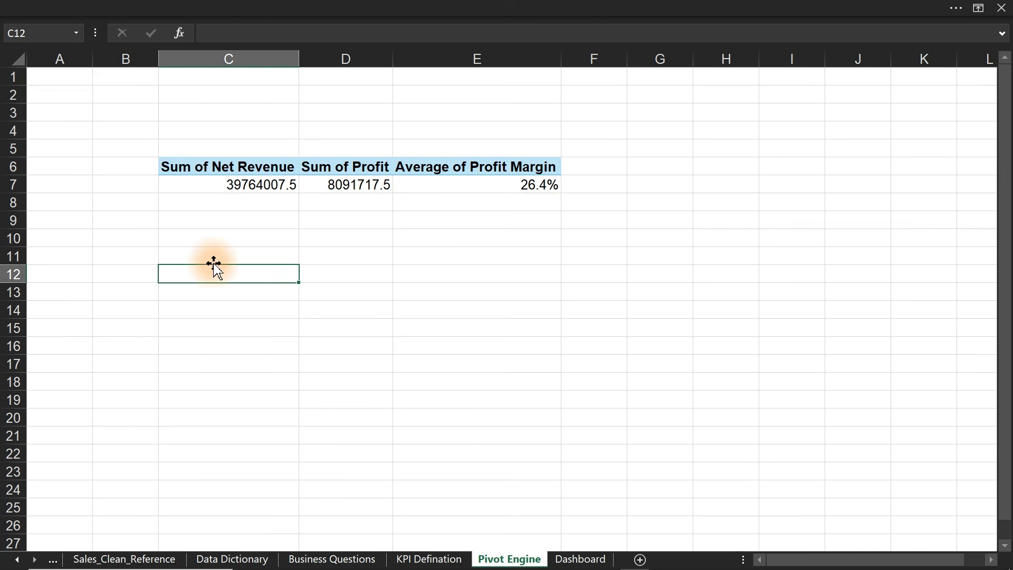
pyautogui.click(222, 254)
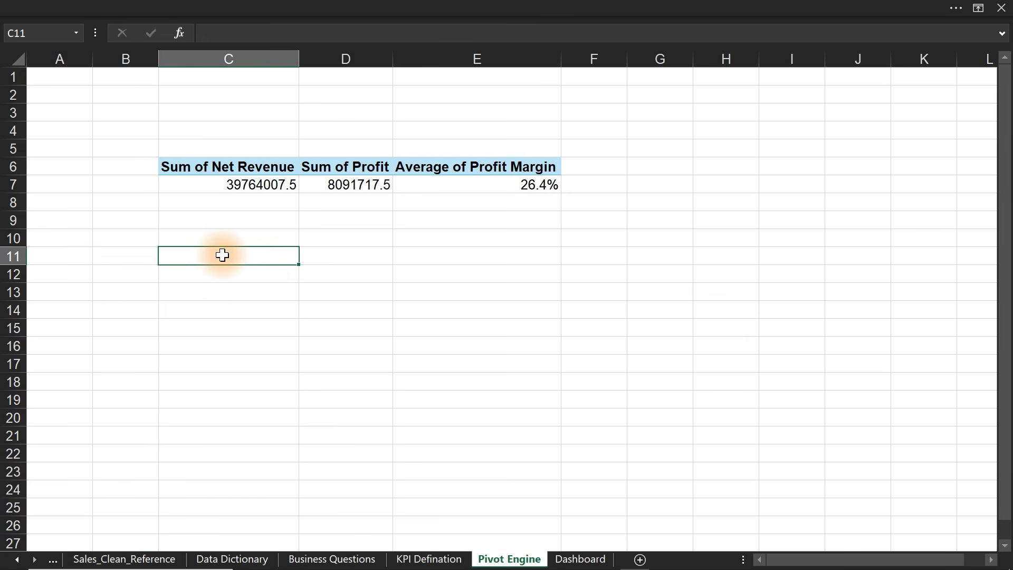
pyautogui.write('Net Revenue')
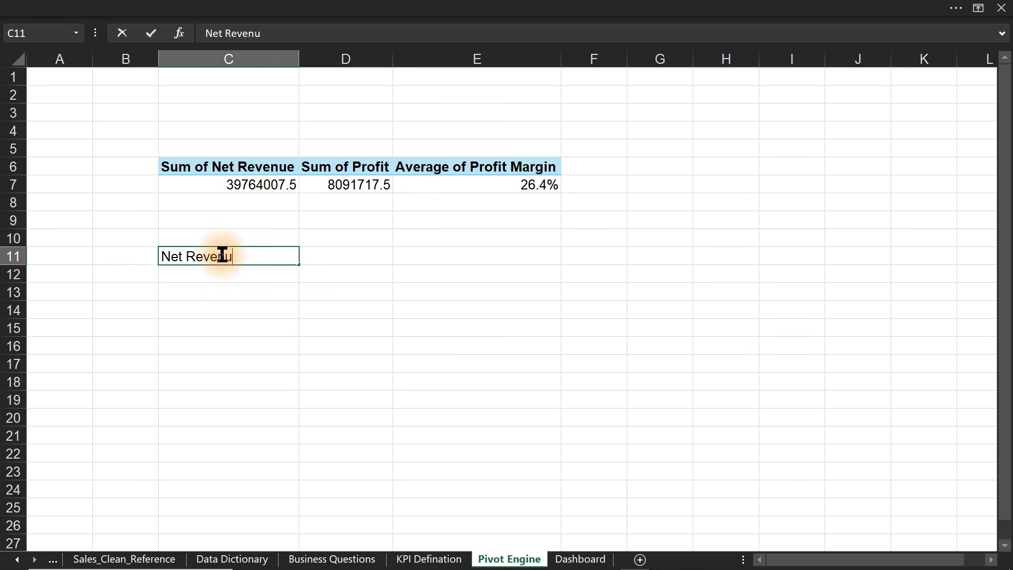
pyautogui.press('Return')
pyautogui.write('Profit')
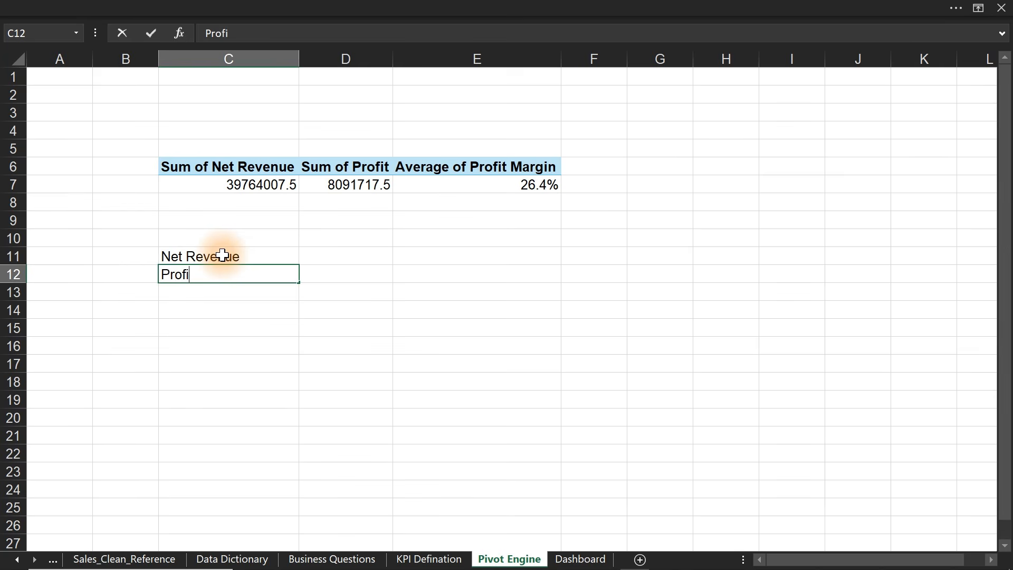
pyautogui.press('Return')
pyautogui.write('Profi')
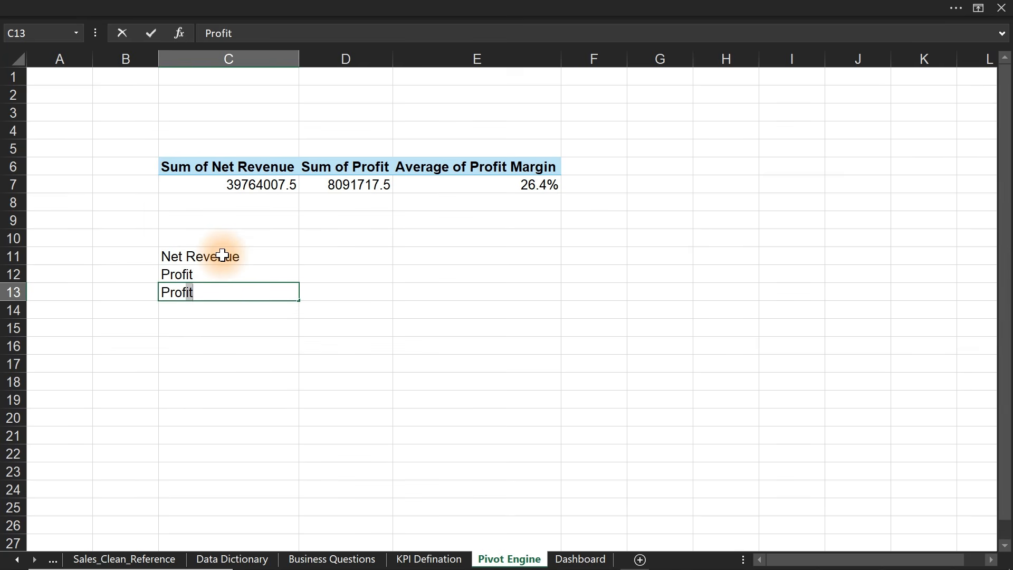
pyautogui.write('t Margin')
pyautogui.write('t')
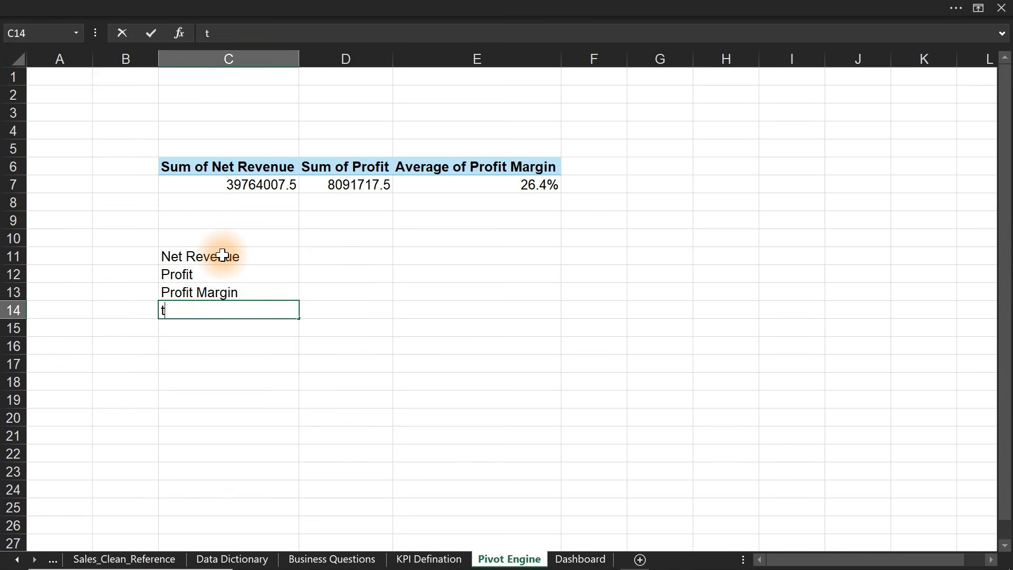
pyautogui.write('ransaction')
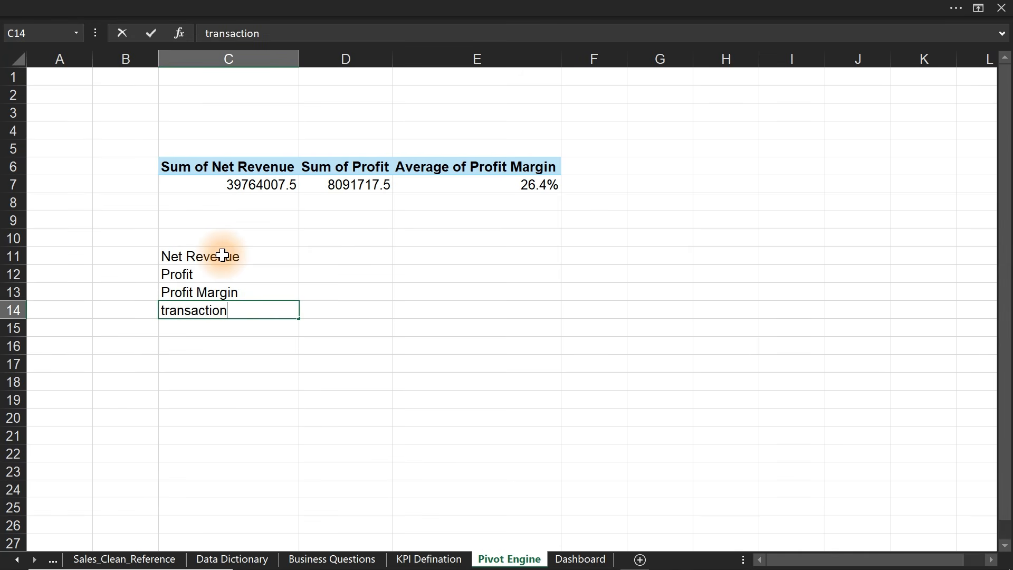
pyautogui.press('Return')
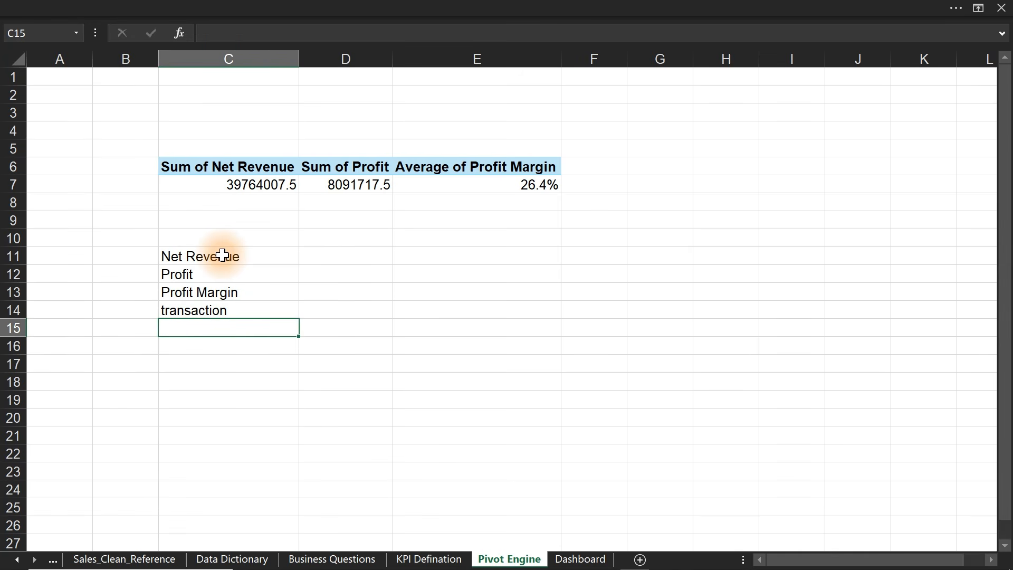
# - Link the Net Revenue value in D11 to PivotTable cell C7 and the Profit value in D12 to D7
pyautogui.click(336, 263)
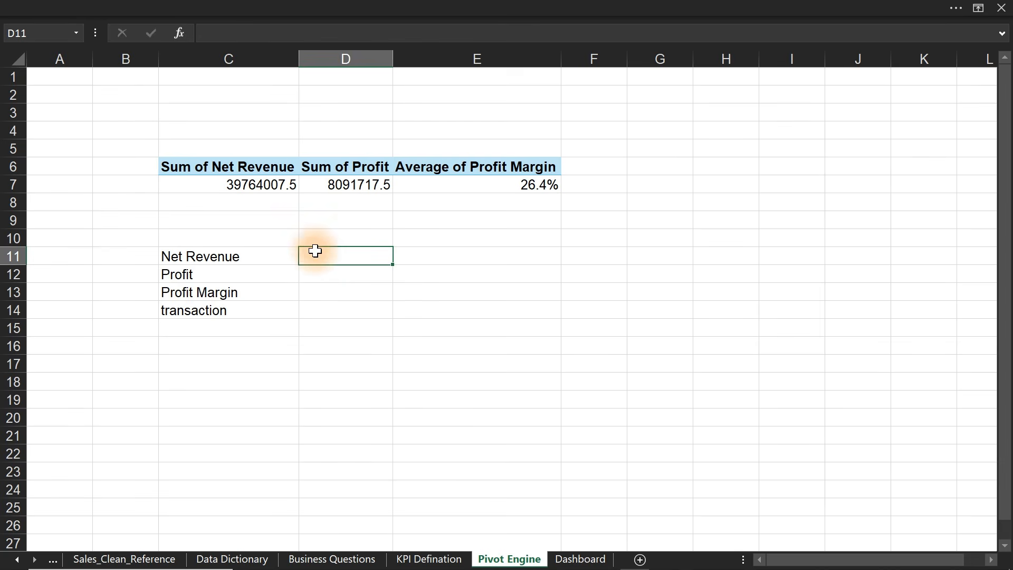
pyautogui.write('=')
pyautogui.click(261, 184)
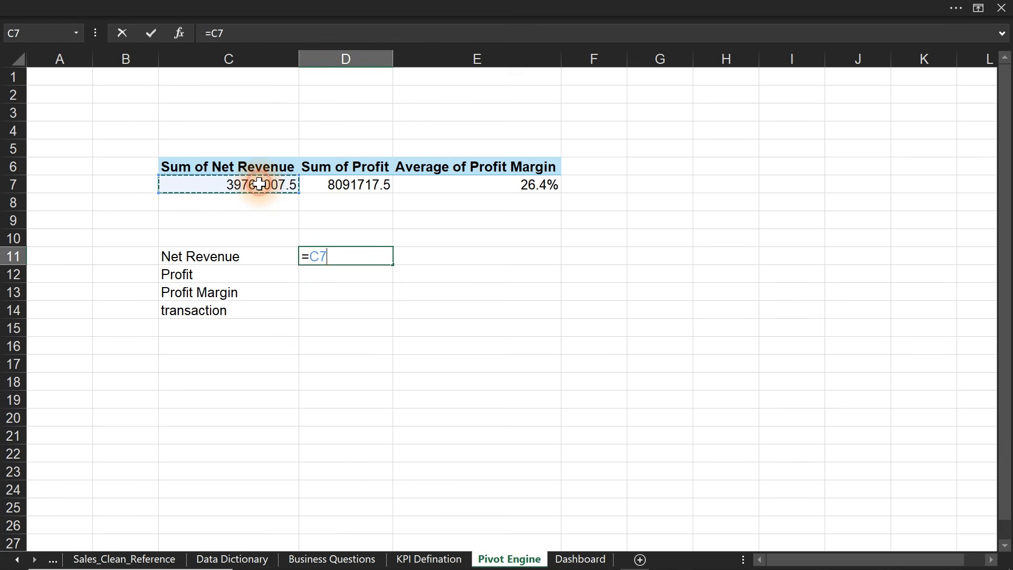
pyautogui.press('Return')
pyautogui.write('=')
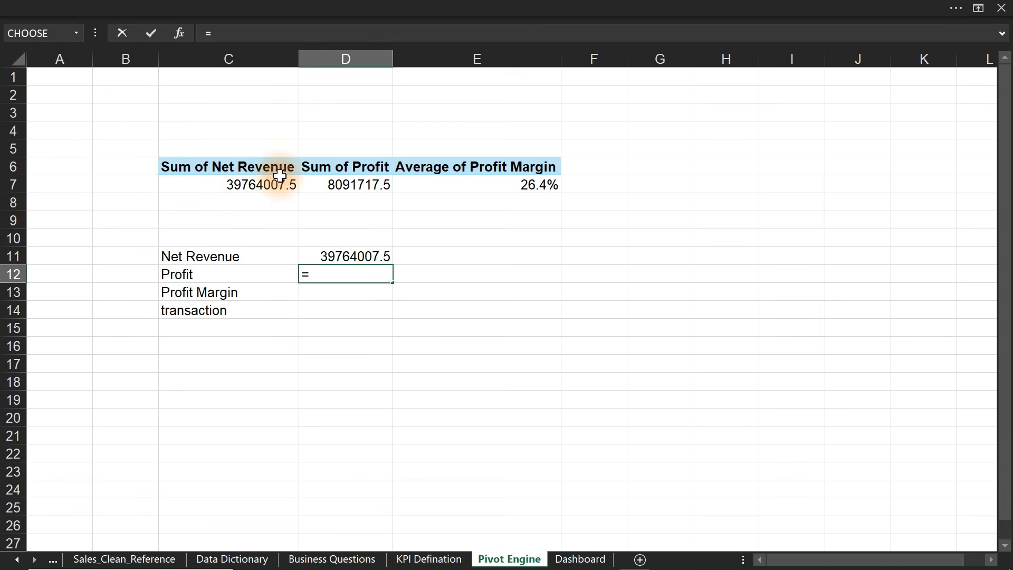
pyautogui.click(321, 189)
pyautogui.press('Return')
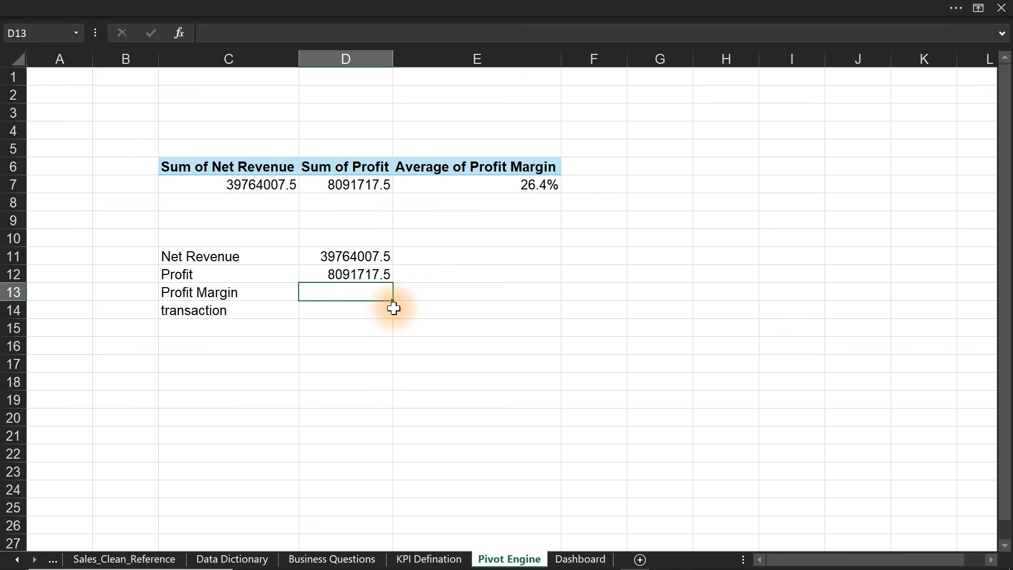
# - Calculate the Profit Margin in D13 by dividing the Profit in D12 by the Net Revenue in D11
pyautogui.write('=')
pyautogui.click(338, 278)
pyautogui.write('/')
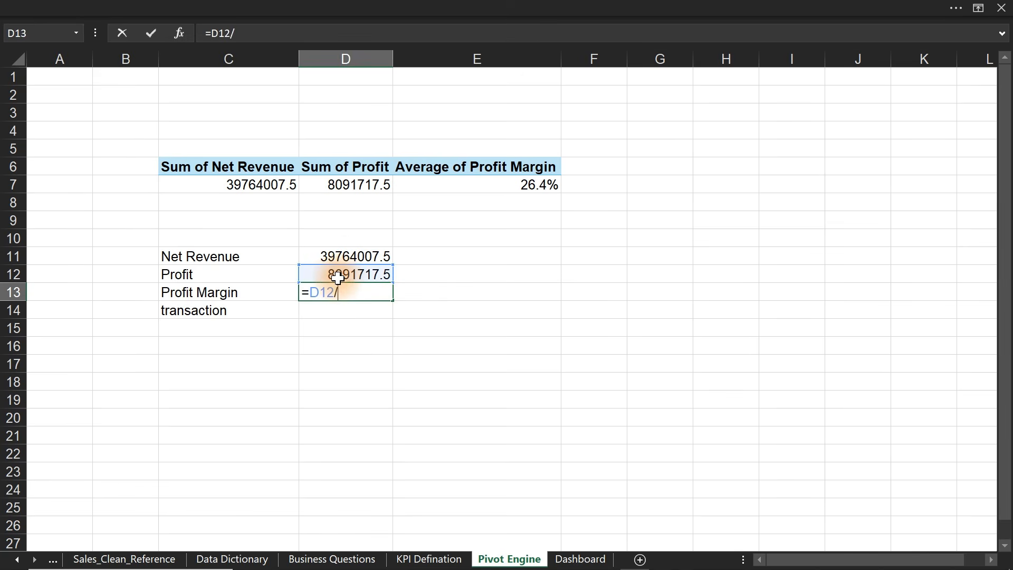
pyautogui.click(347, 257)
pyautogui.hotkey('ctrl', 'Return')
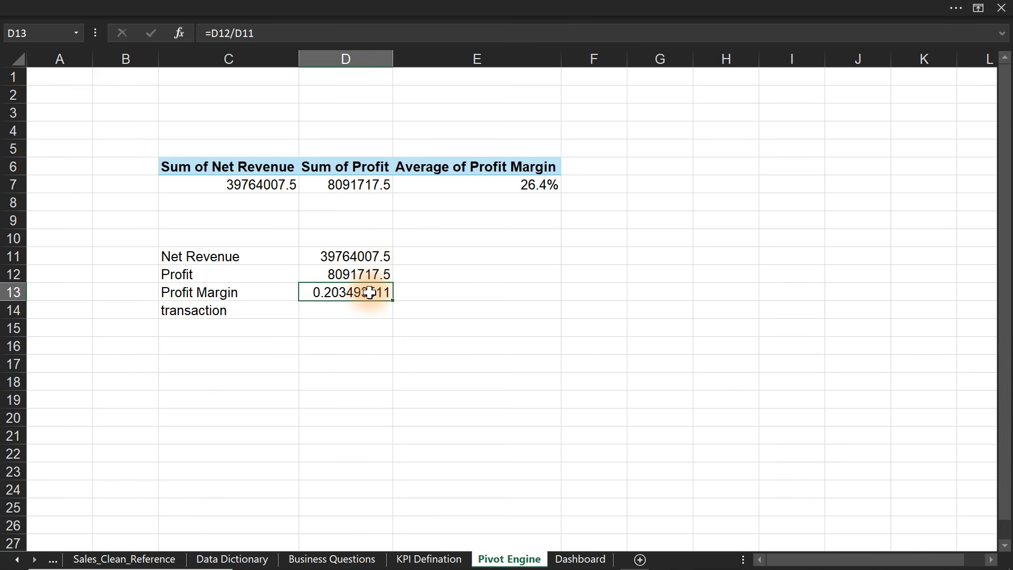
# - Format the Profit Margin in D13 as a percentage with one decimal place
pyautogui.hotkey('ctrl', '1')
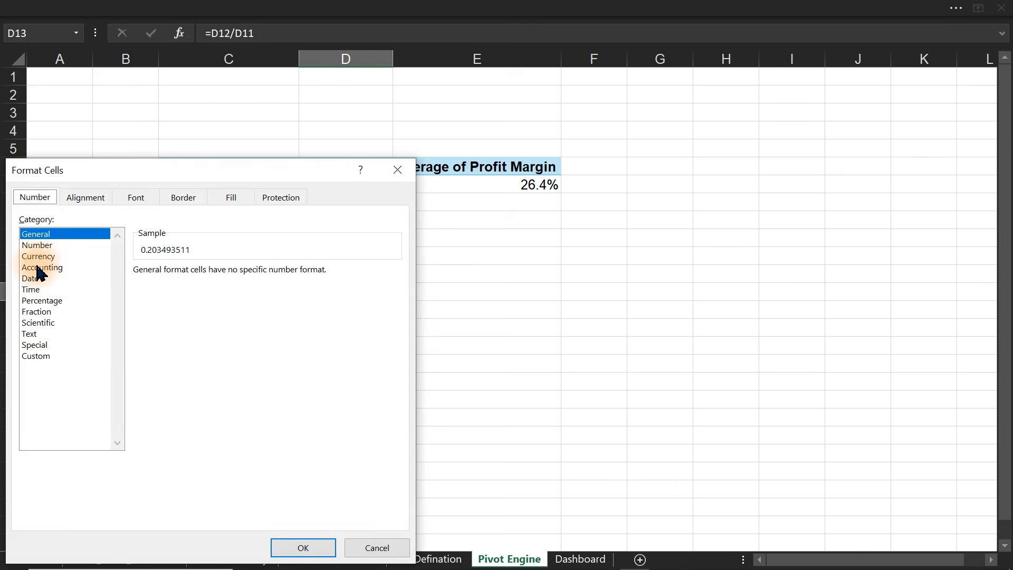
pyautogui.click(49, 302)
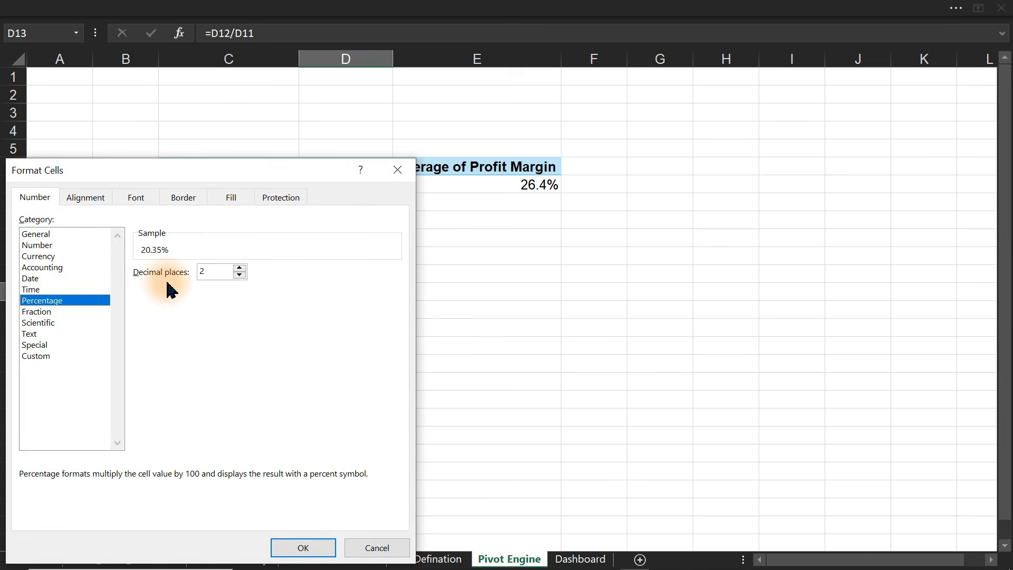
pyautogui.click(304, 547)
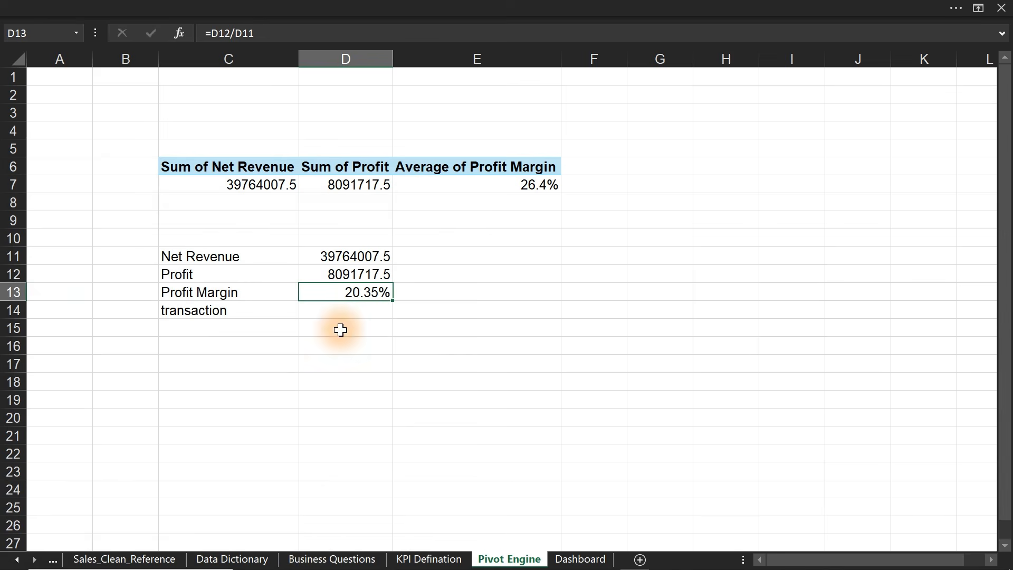
pyautogui.click(390, 7)
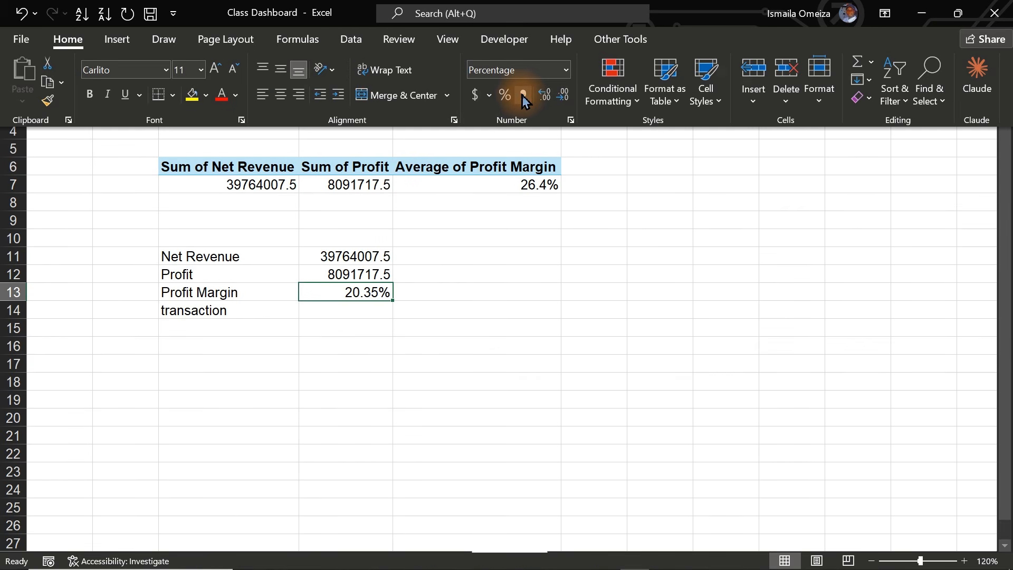
pyautogui.click(564, 97)
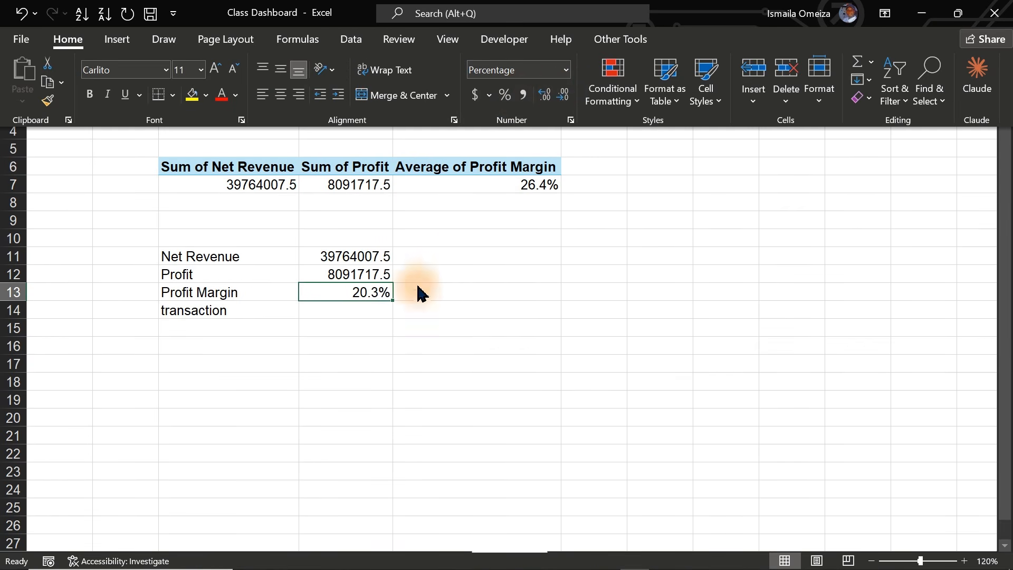
pyautogui.click(403, 321)
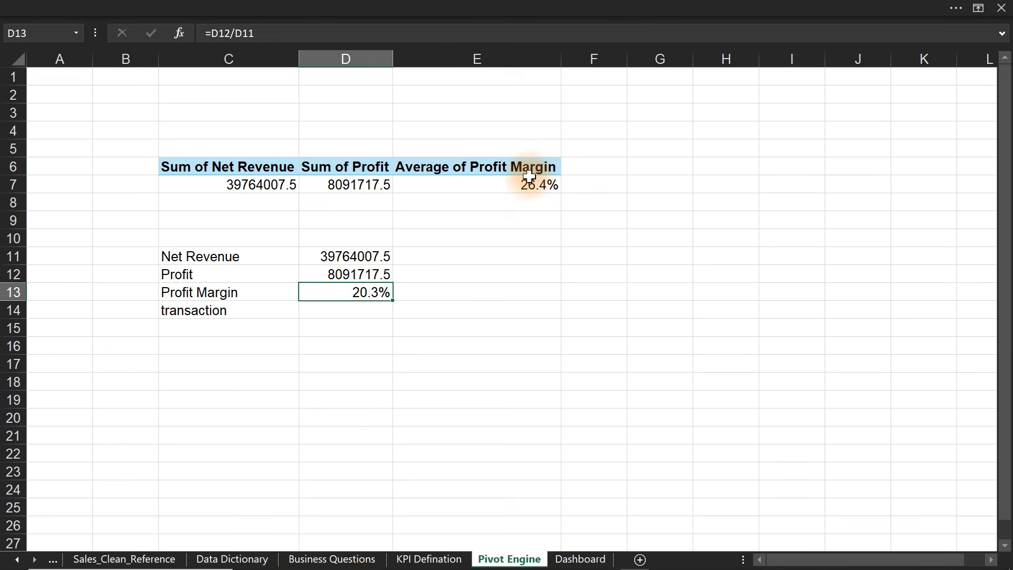
# - Add the Product Name field to the PivotTable's values as a count
pyautogui.click(343, 317)
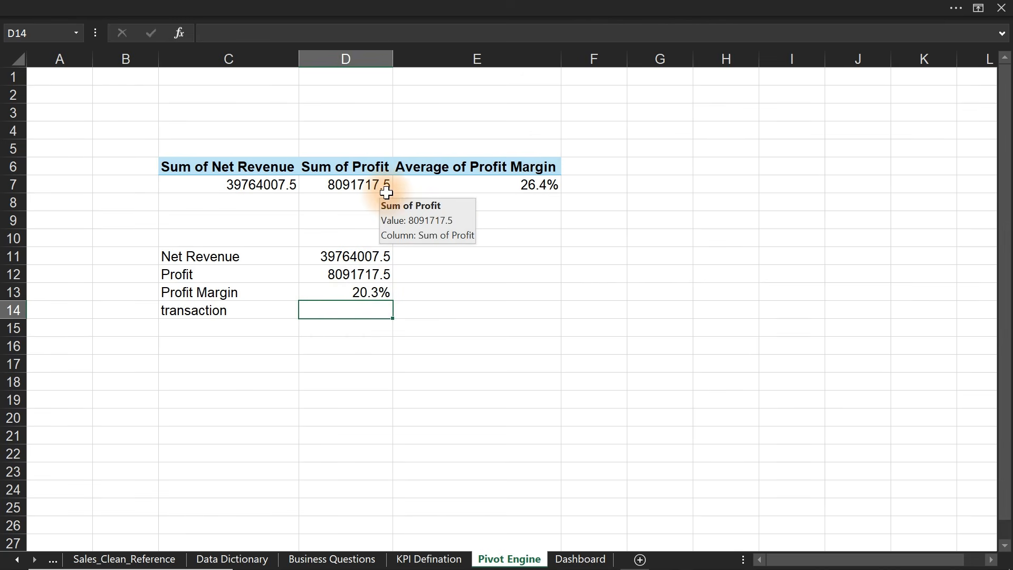
pyautogui.click(365, 179)
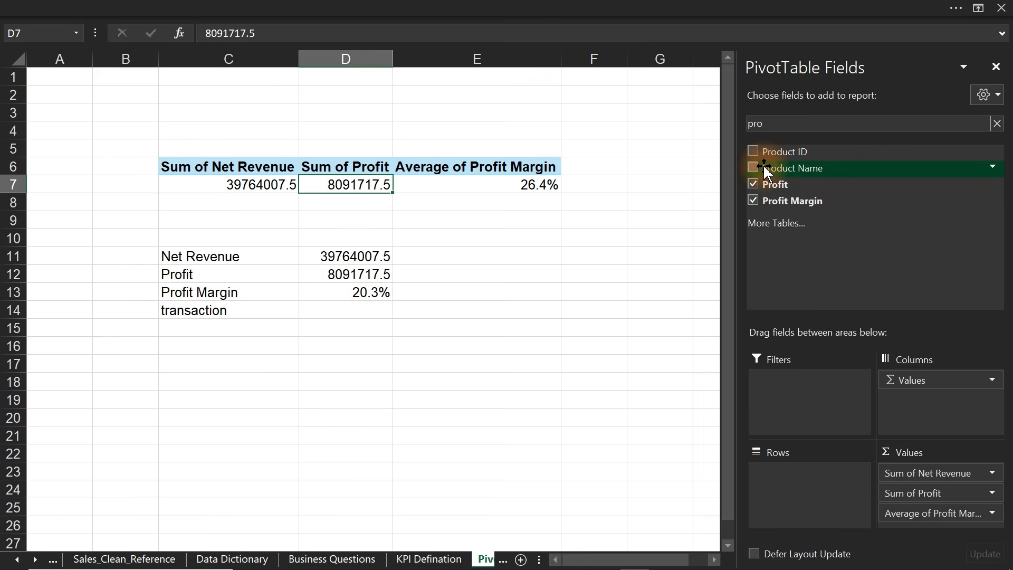
pyautogui.moveTo(781, 163); pyautogui.dragTo(870, 265)
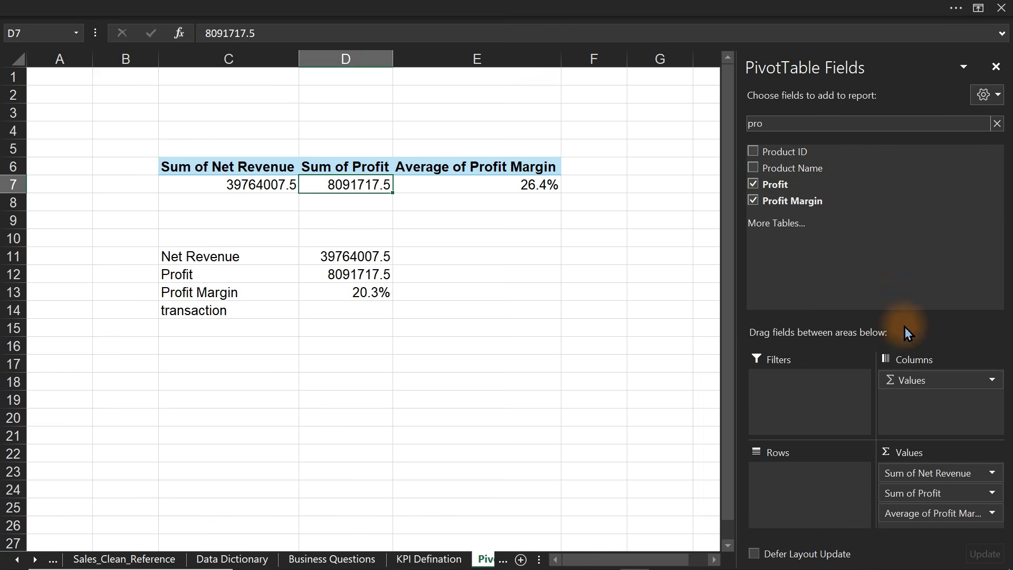
pyautogui.moveTo(773, 171); pyautogui.dragTo(922, 521)
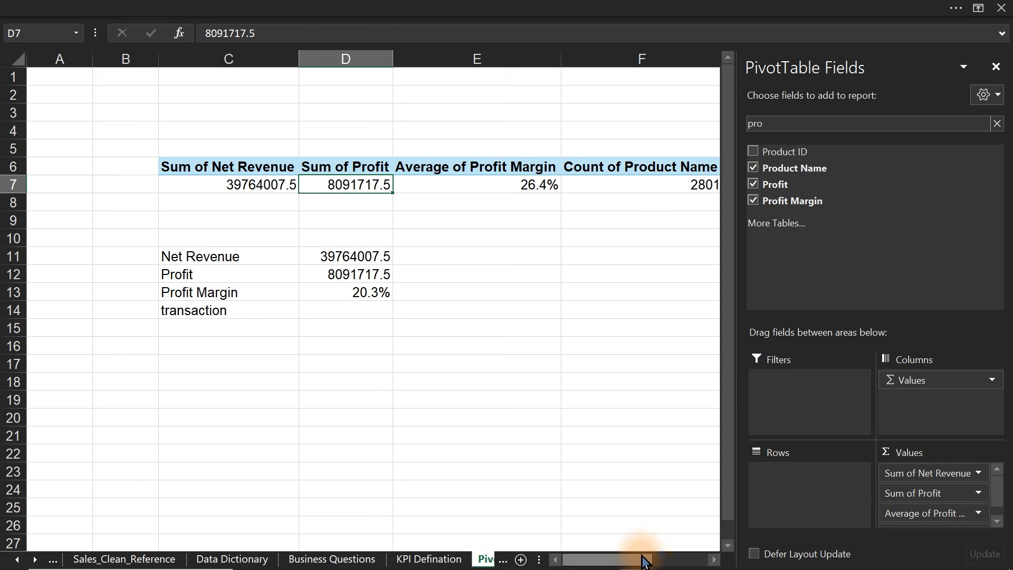
pyautogui.moveTo(644, 558); pyautogui.dragTo(674, 553)
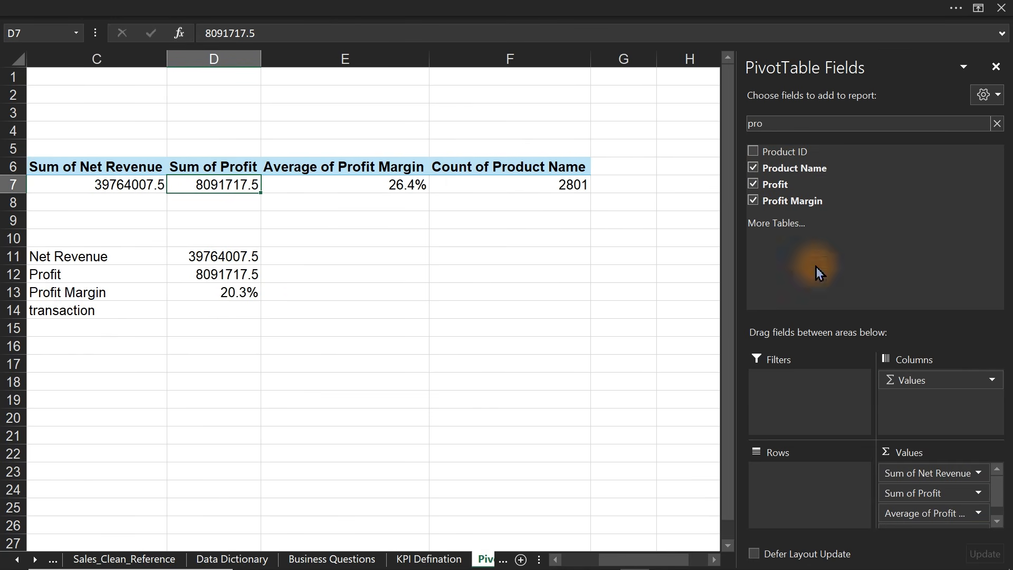
pyautogui.moveTo(993, 481); pyautogui.dragTo(995, 496)
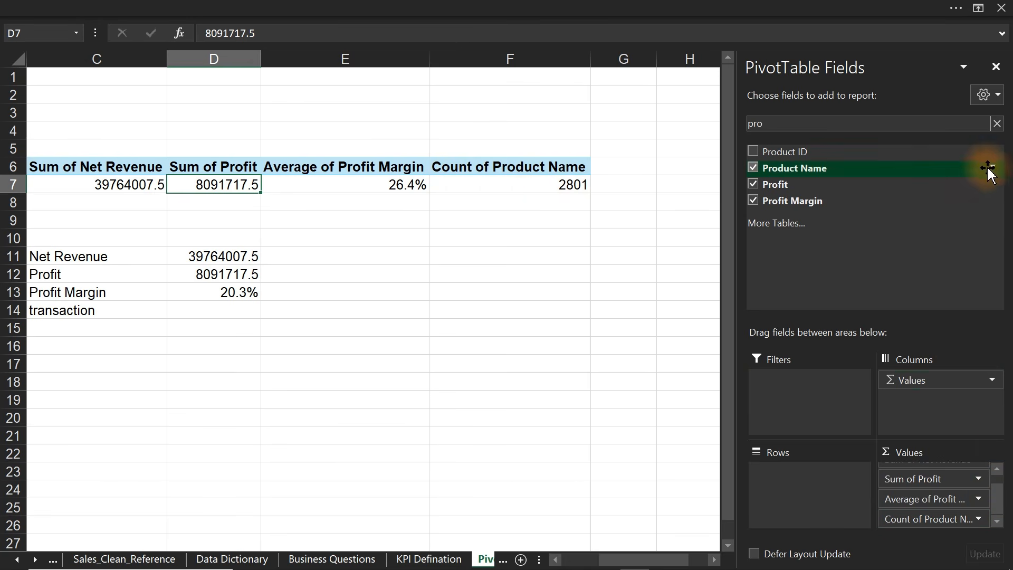
# - Try adding the Total Cost field to the PivotTable's values and take it out again
pyautogui.click(997, 124)
pyautogui.moveTo(1008, 203); pyautogui.dragTo(996, 290)
pyautogui.moveTo(792, 233); pyautogui.dragTo(952, 532)
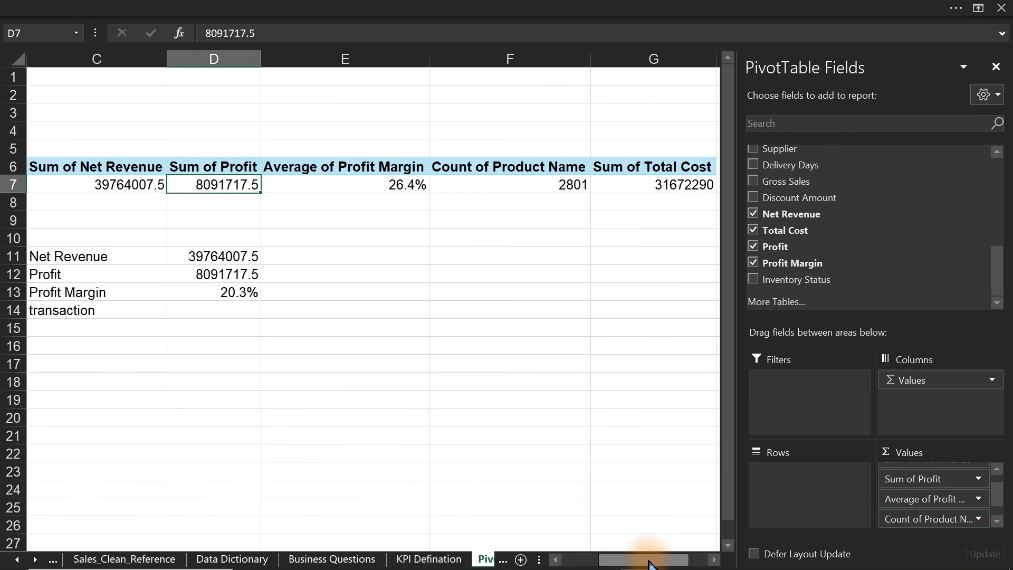
pyautogui.moveTo(649, 559); pyautogui.dragTo(671, 562)
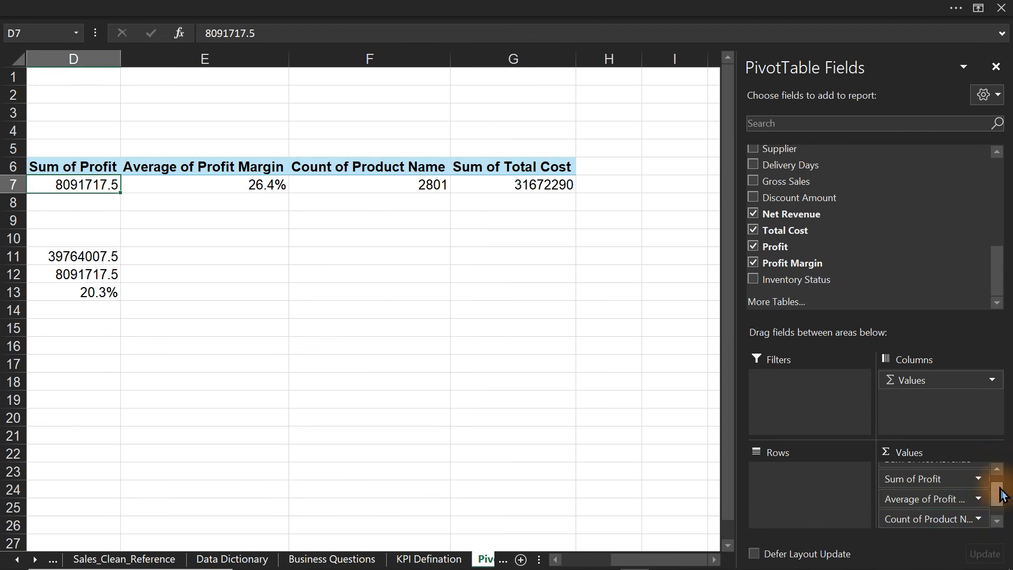
pyautogui.moveTo(995, 482); pyautogui.dragTo(528, 453)
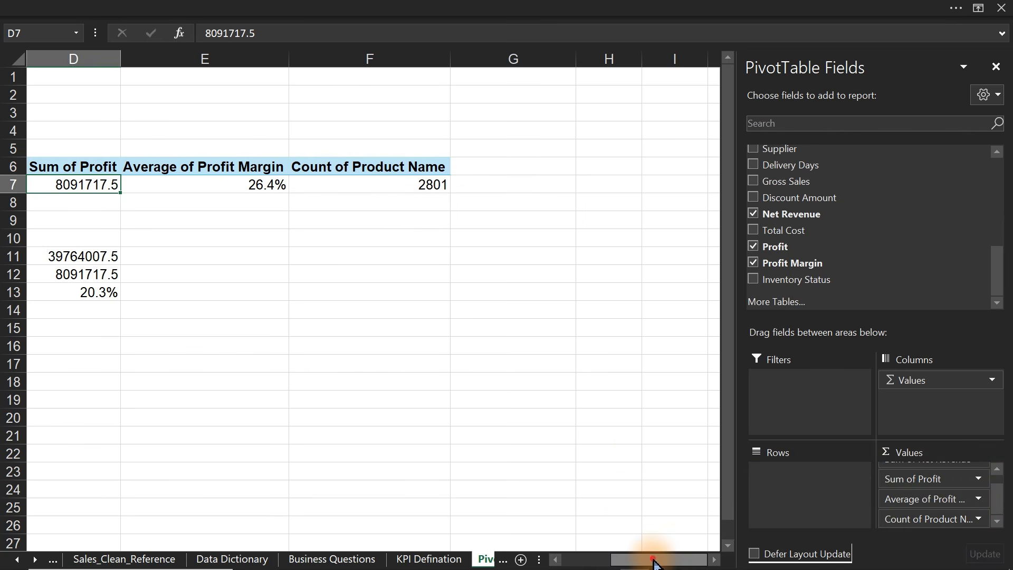
# - Link the transaction value in D14 to the Count of Product Name in PivotTable cell F7
pyautogui.moveTo(650, 558); pyautogui.dragTo(580, 555)
pyautogui.click(350, 310)
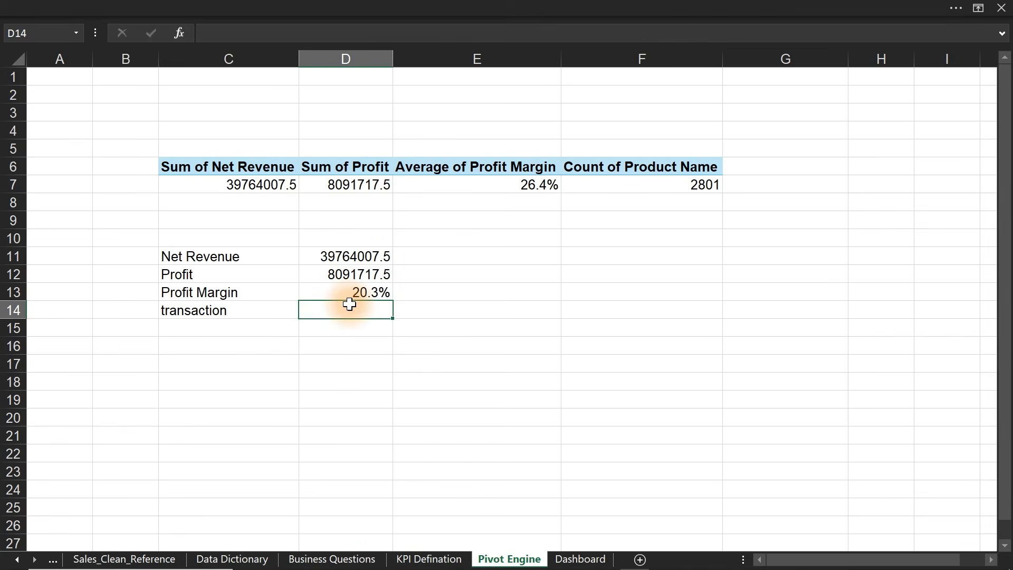
pyautogui.write('=')
pyautogui.click(675, 184)
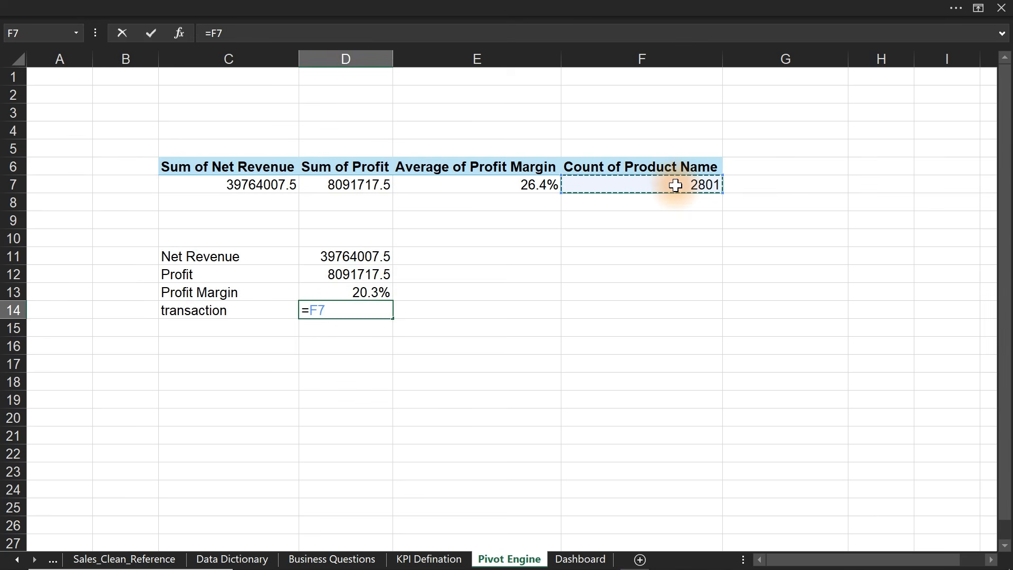
pyautogui.press('Return')
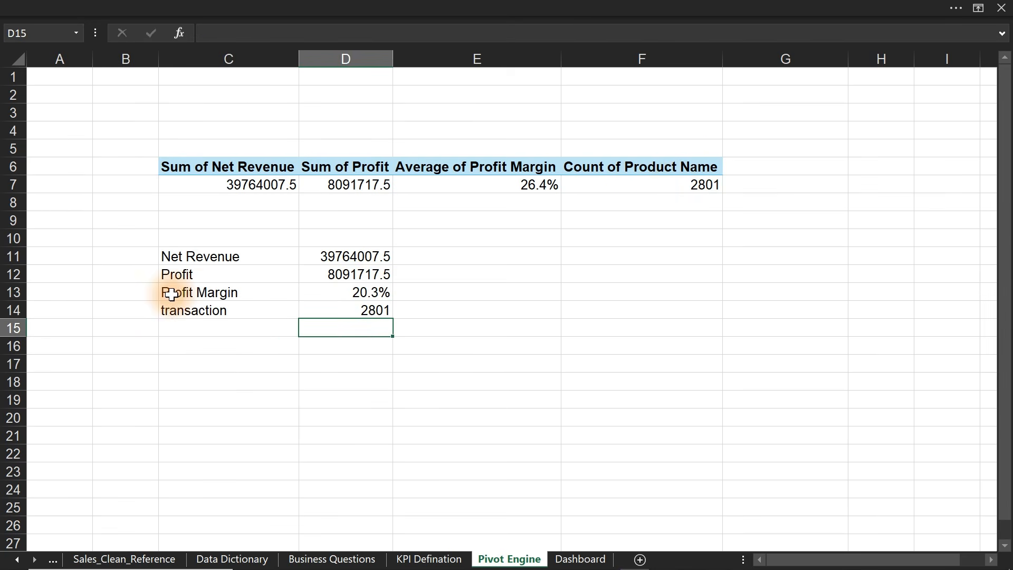
# - Move the Profit Margin label and value below the transaction row and delete the emptied row 13
pyautogui.moveTo(172, 290); pyautogui.dragTo(285, 328)
pyautogui.click(9, 294)
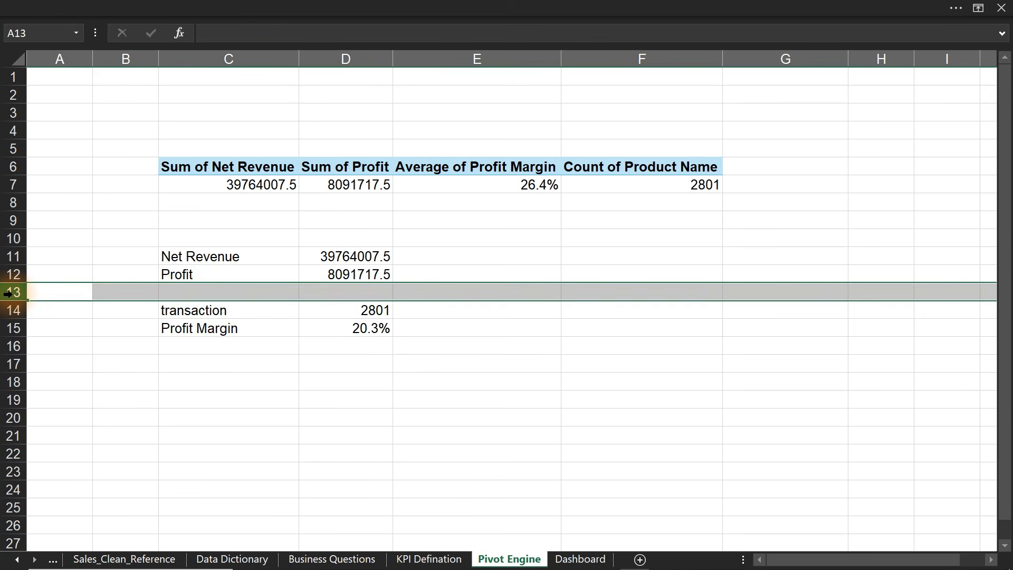
pyautogui.hotkey('ctrl', '-')
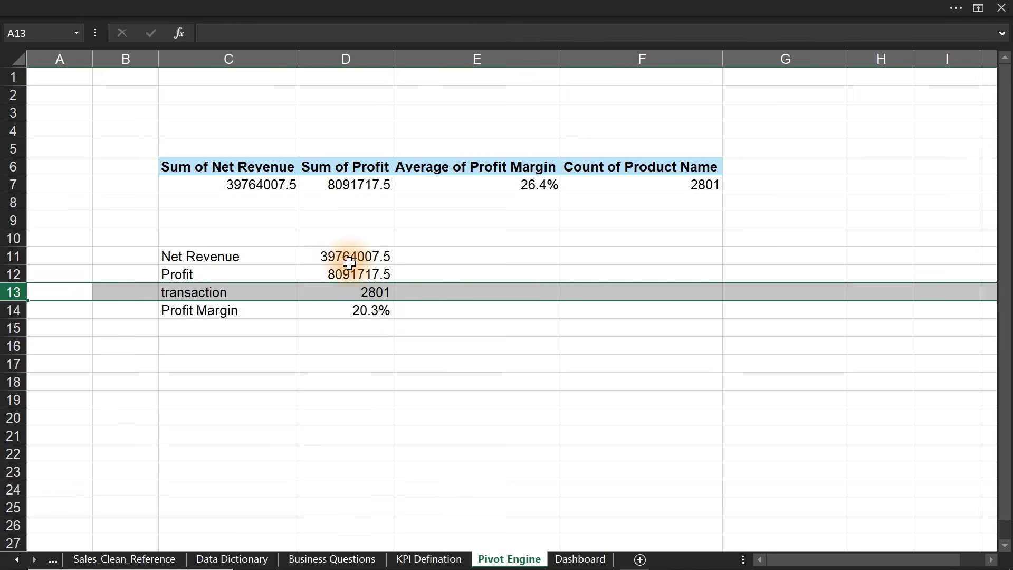
# - Enter the column heading Formating in E10, beside the KPI values
pyautogui.moveTo(348, 260); pyautogui.dragTo(341, 288)
pyautogui.click(423, 252)
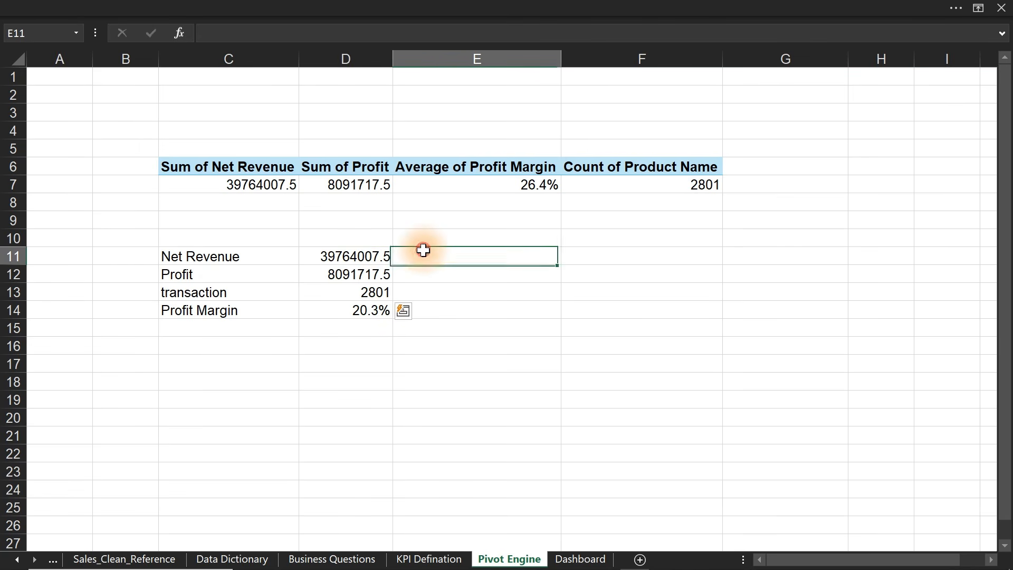
pyautogui.click(431, 241)
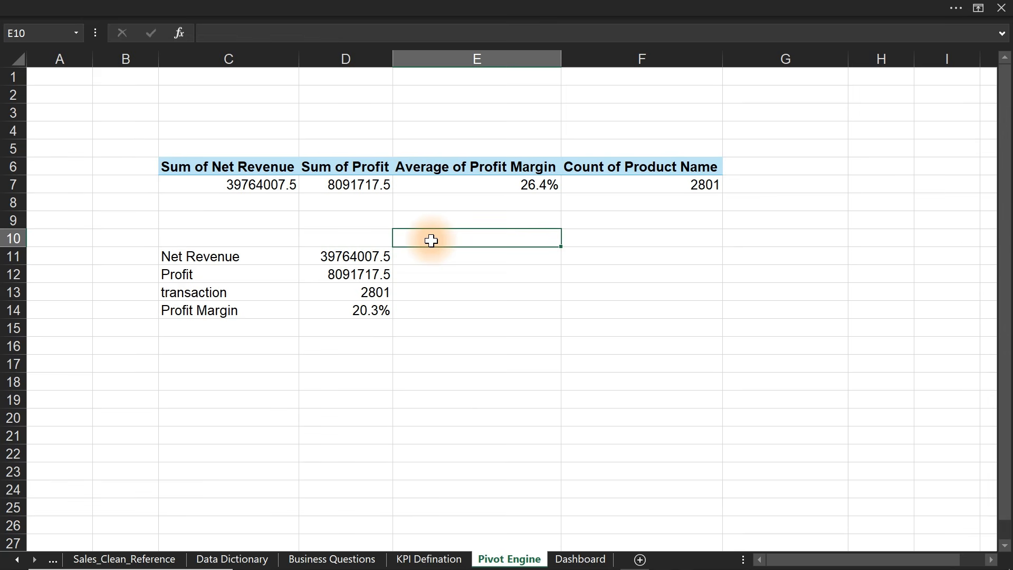
pyautogui.doubleClick(432, 241)
pyautogui.write('Formati')
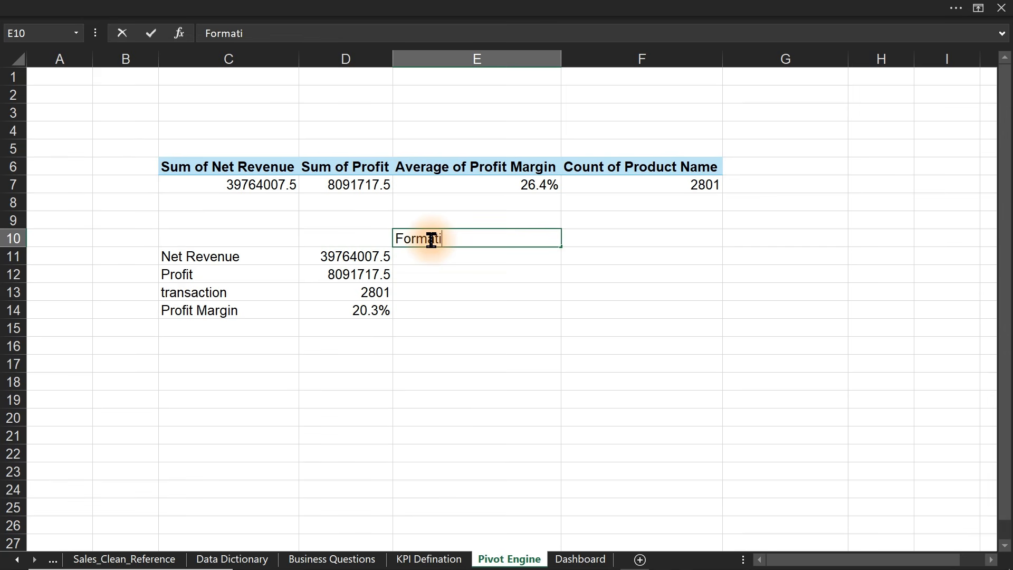
pyautogui.write('ng')
pyautogui.press('Return')
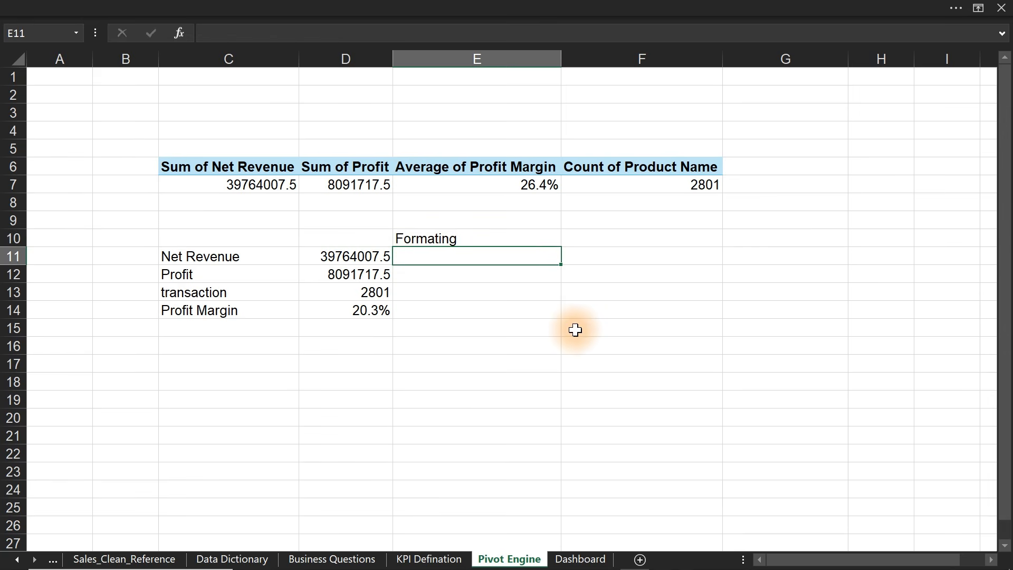
pyautogui.click(258, 6)
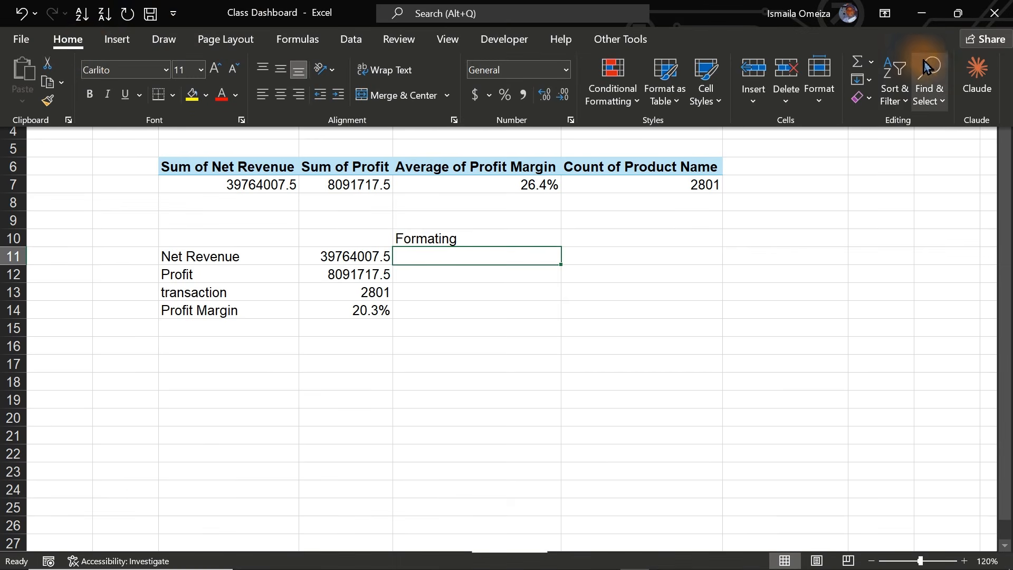
pyautogui.click(977, 70)
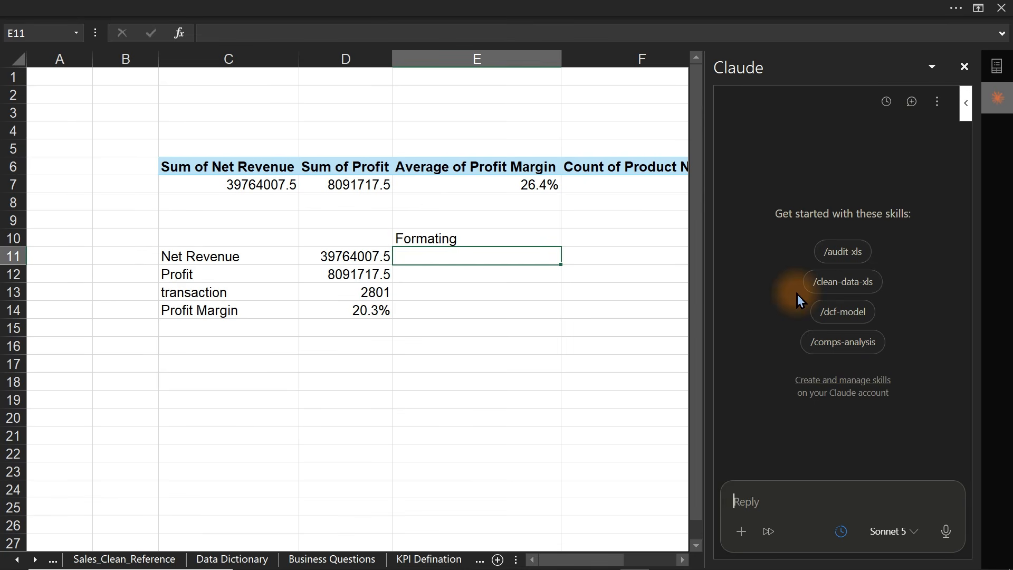
pyautogui.click(509, 353)
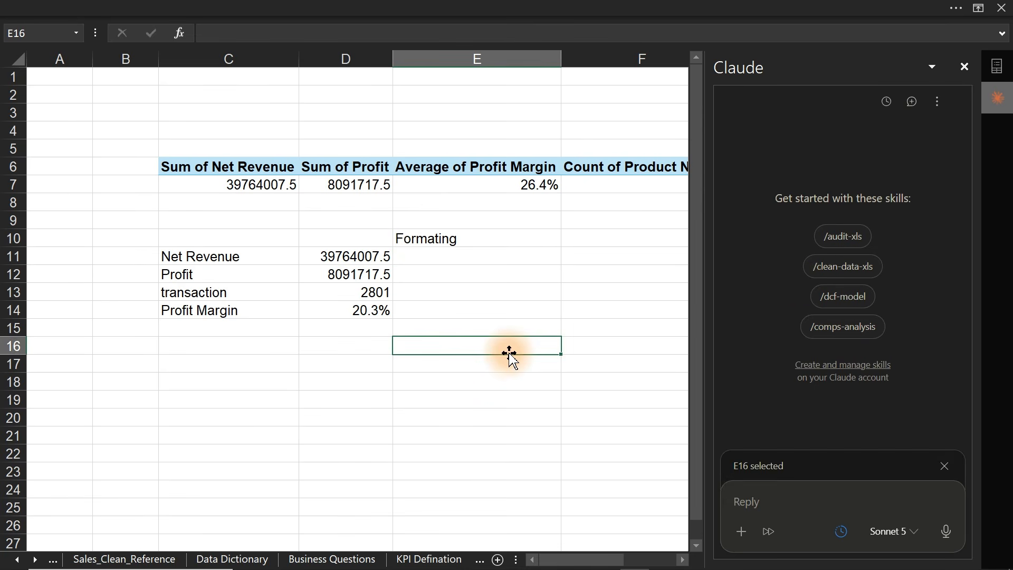
pyautogui.click(965, 67)
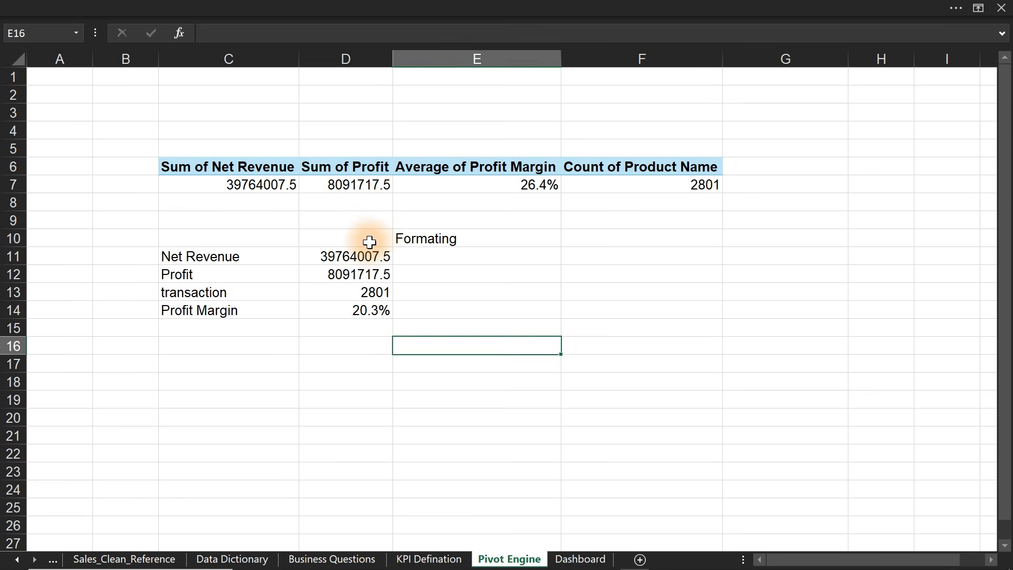
# - Format the net revenue, profit and transaction values in D11:D13 with thousands separators and no decimals
pyautogui.moveTo(343, 256); pyautogui.dragTo(352, 295)
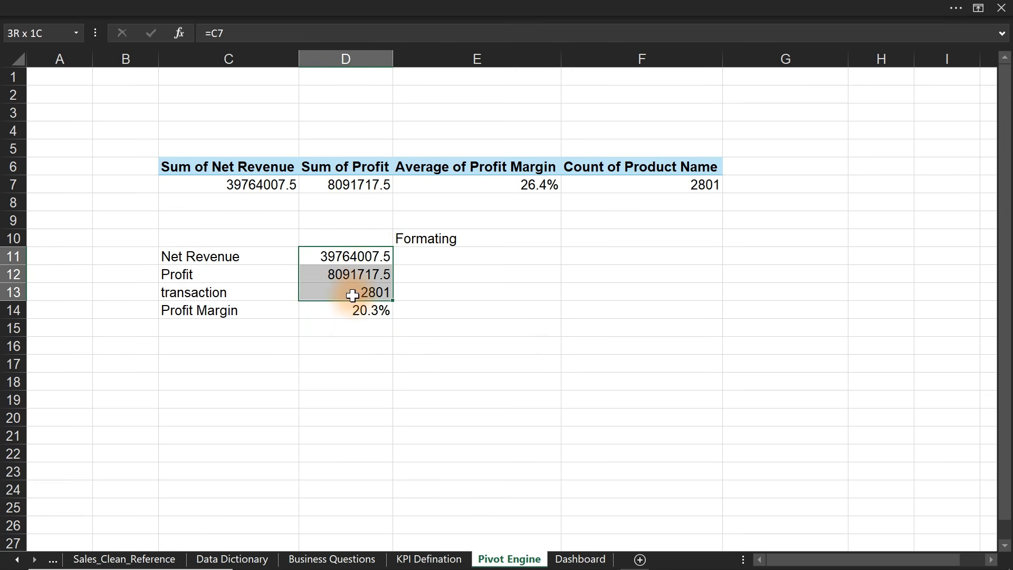
pyautogui.click(369, 6)
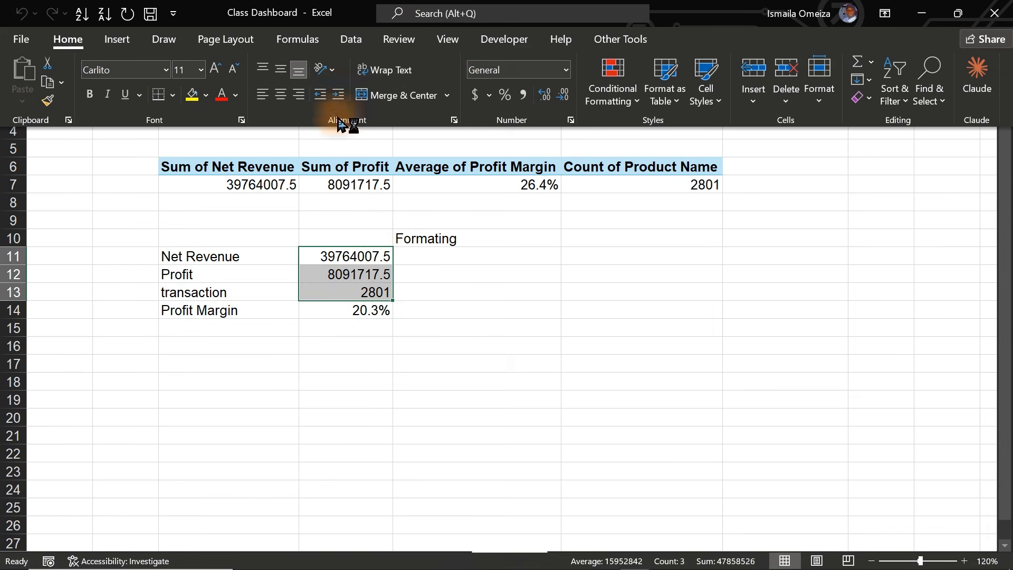
pyautogui.click(522, 94)
pyautogui.click(563, 95)
pyautogui.click(570, 99)
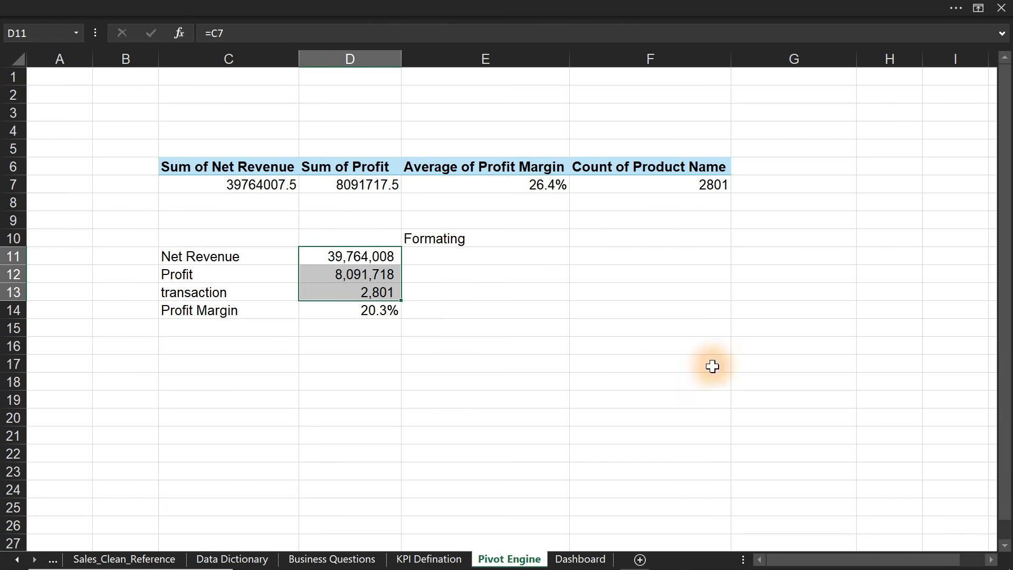
# - Capture a screen snip of the KPI table in columns C to E, including its column letters and row numbers
pyautogui.click(990, 560)
pyautogui.click(990, 559)
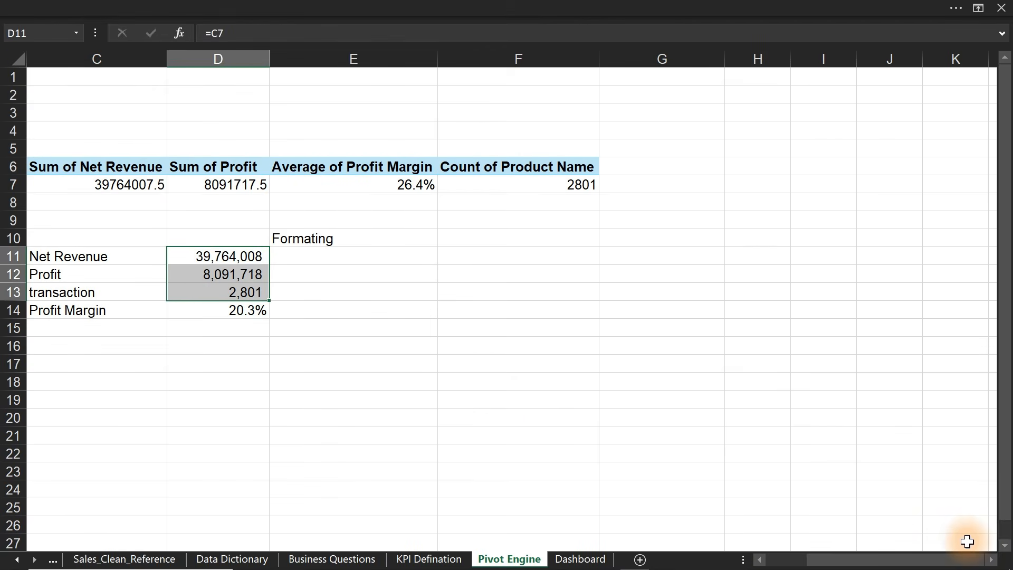
pyautogui.click(1005, 546)
pyautogui.click(1005, 546)
pyautogui.click(1004, 546)
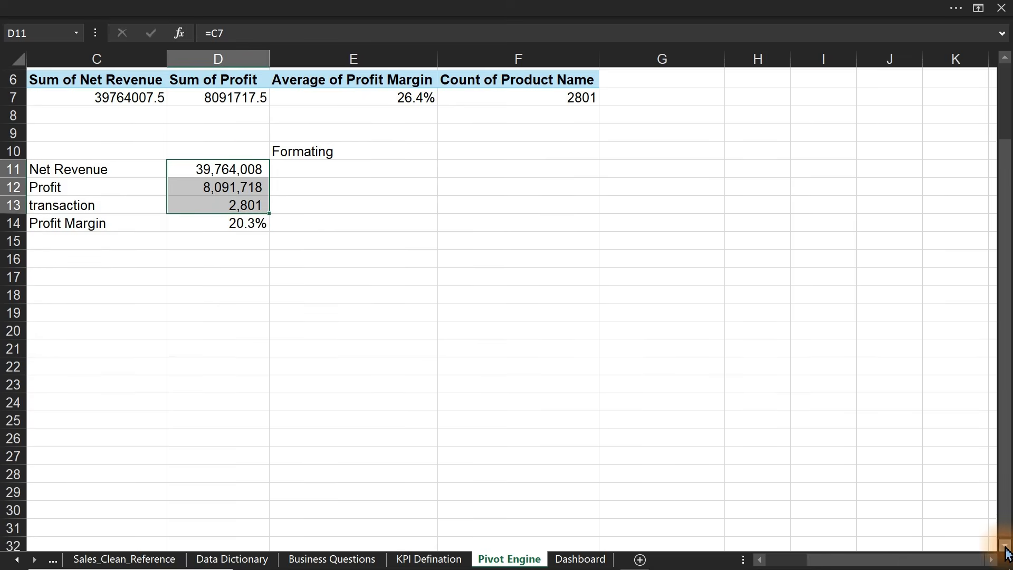
pyautogui.click(1005, 546)
pyautogui.click(1005, 546)
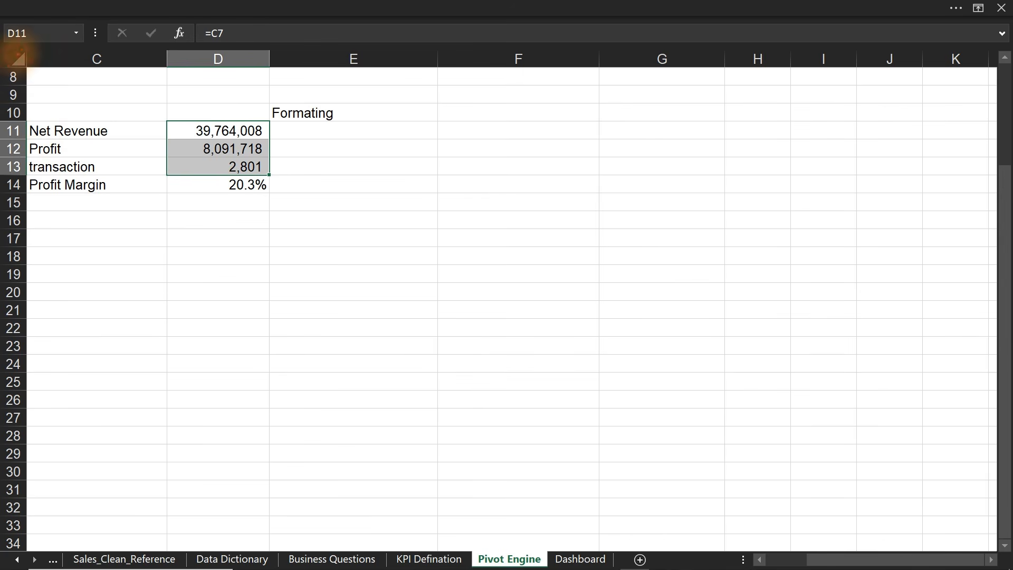
pyautogui.moveTo(23, 46)
pyautogui.mouseDown()
pyautogui.moveTo(309, 88)
pyautogui.moveTo(380, 67)
pyautogui.moveTo(460, 71)
pyautogui.moveTo(441, 69)
pyautogui.mouseUp()
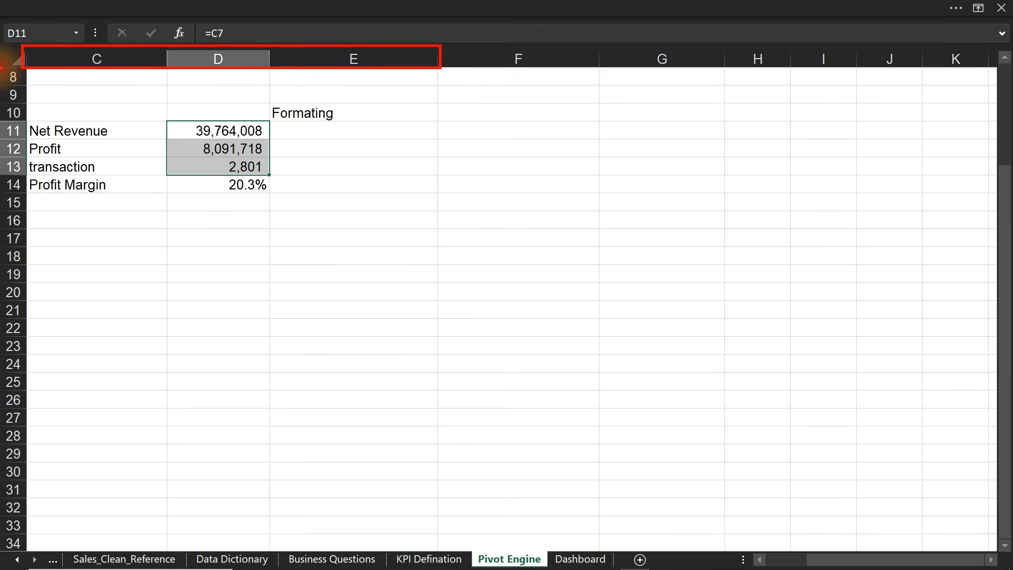
pyautogui.moveTo(1, 67); pyautogui.dragTo(31, 207)
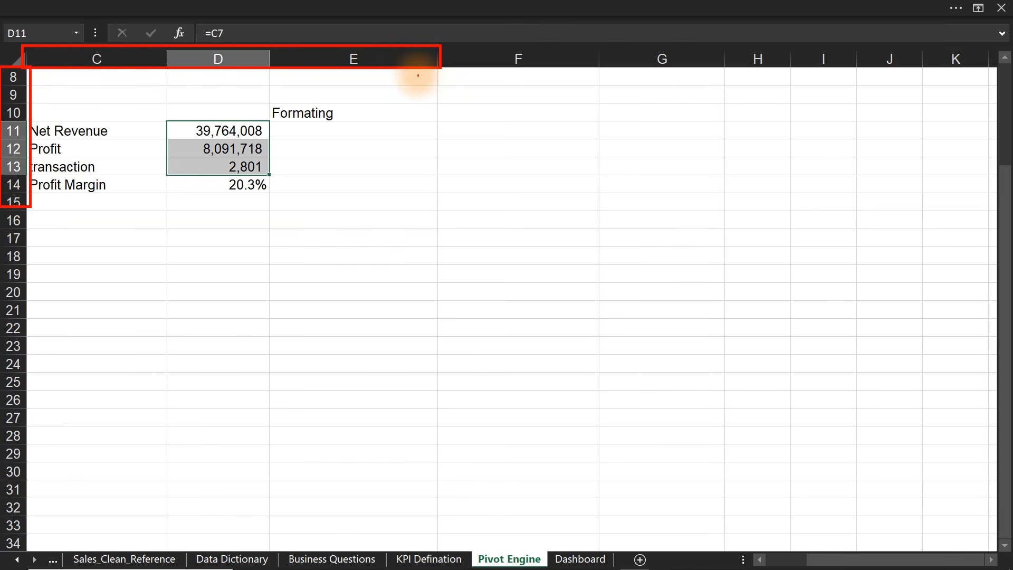
pyautogui.moveTo(440, 70); pyautogui.dragTo(479, 103)
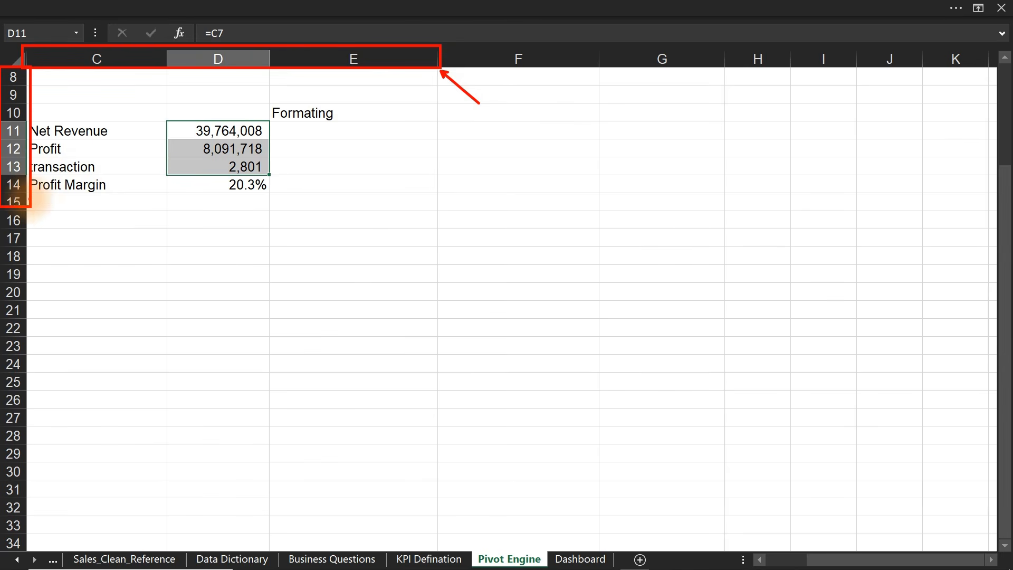
pyautogui.moveTo(30, 199); pyautogui.dragTo(71, 229)
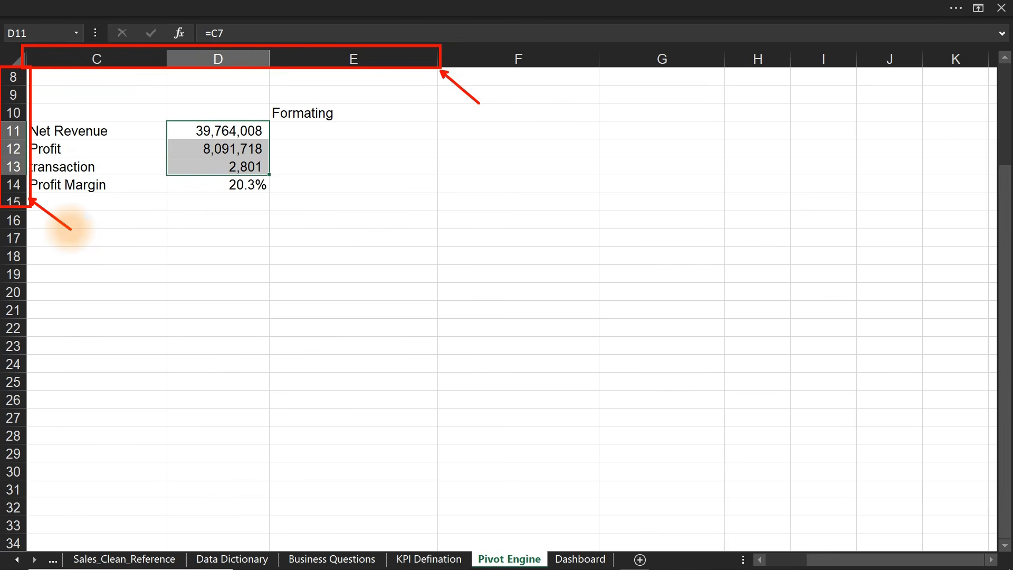
pyautogui.press('Escape')
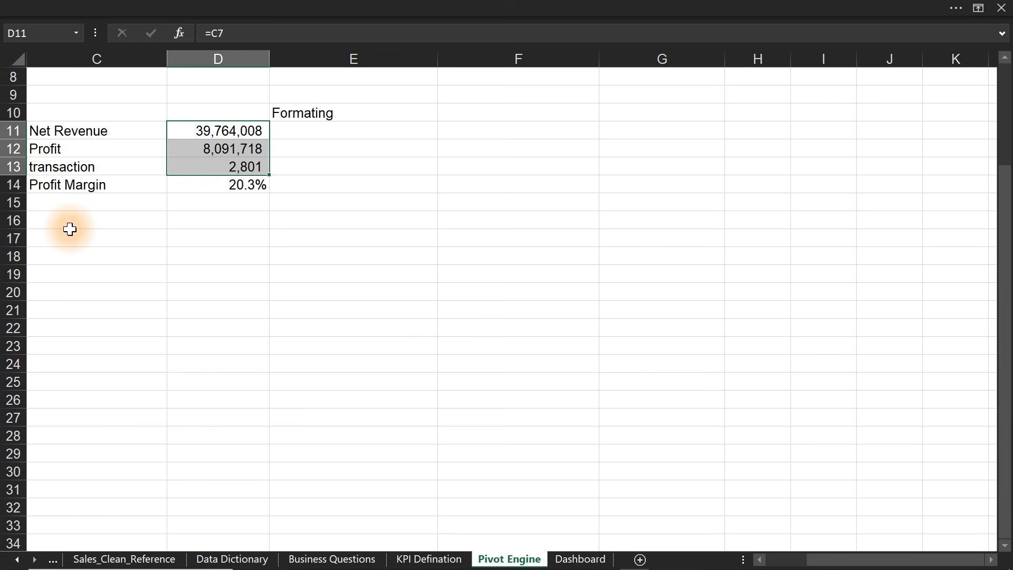
pyautogui.press('super+shift+s')
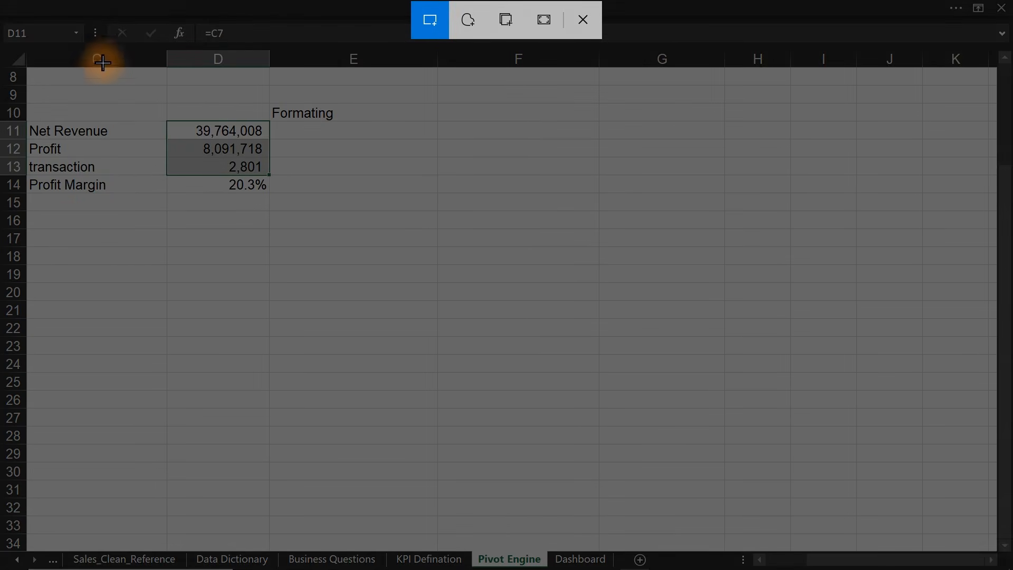
pyautogui.moveTo(2, 44); pyautogui.dragTo(442, 210)
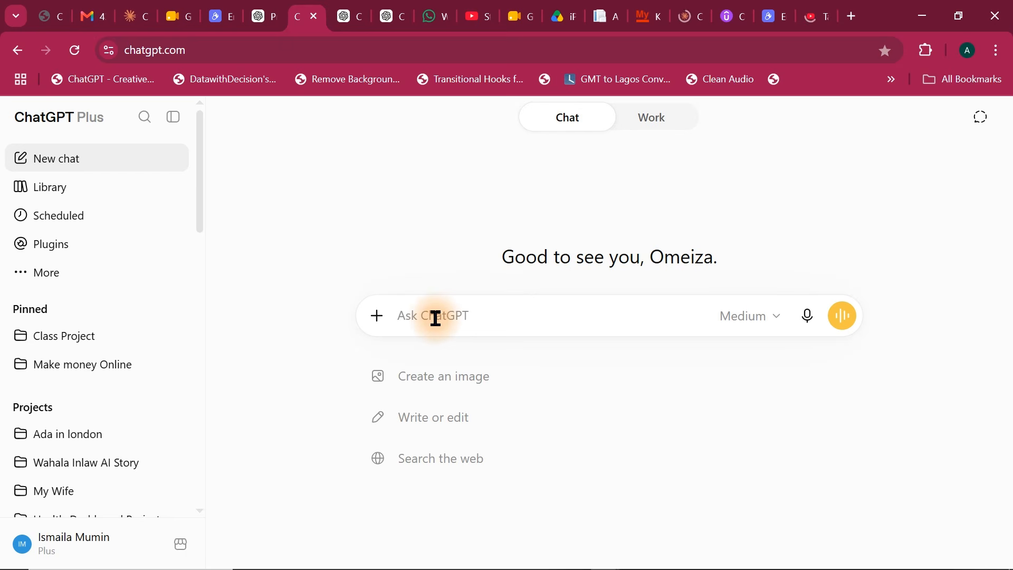
# - In ChatGPT, attach the snip and dictate and send a request for an Excel function that abbreviates values to thousand, million, billion and trillion
pyautogui.hotkey('ctrl', 'v')
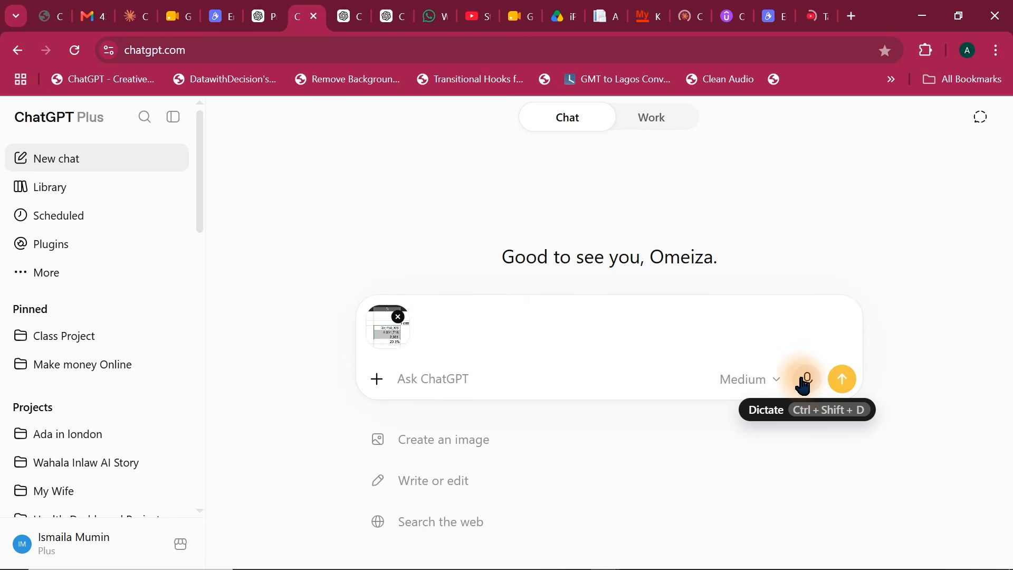
pyautogui.click(808, 389)
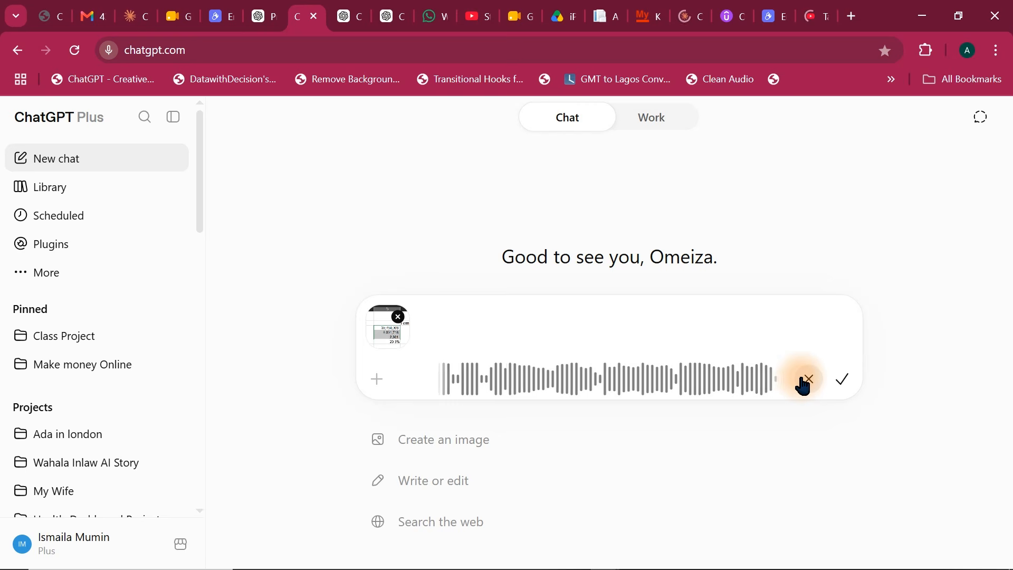
pyautogui.press('Return')
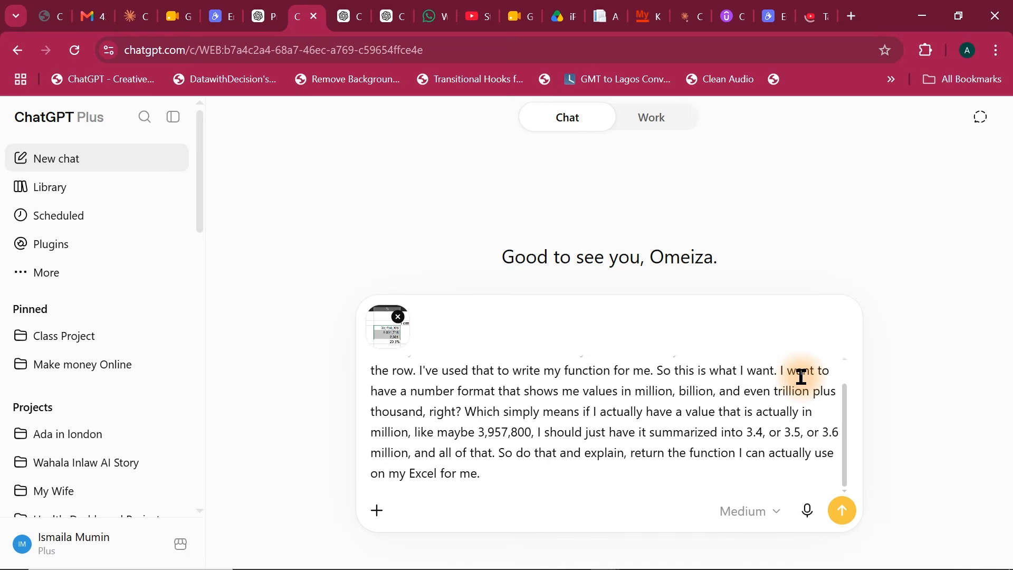
pyautogui.press('Return')
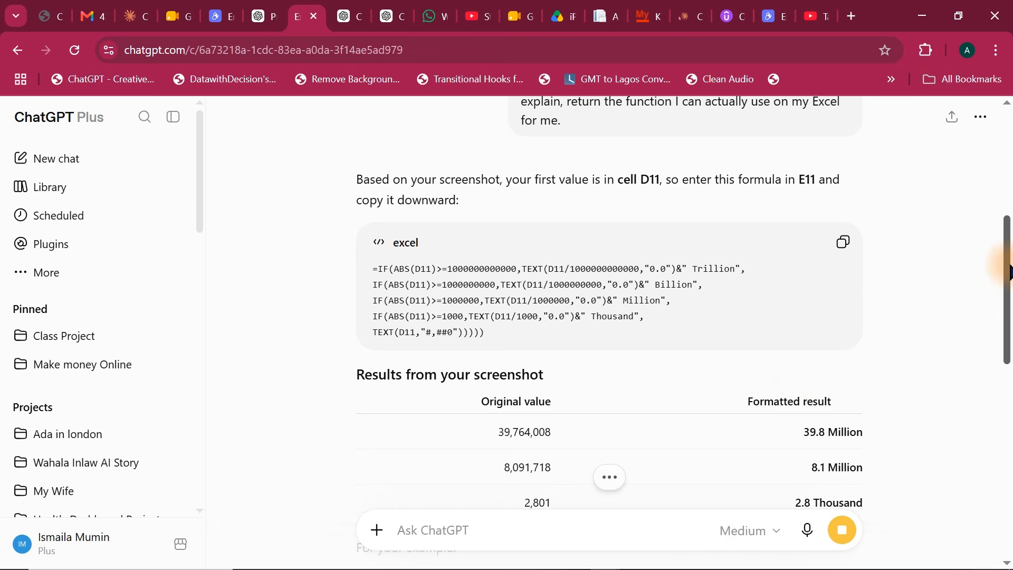
# - Copy the suggested formula for E11 and read through the rest of the answer
pyautogui.moveTo(1007, 260)
pyautogui.mouseDown()
pyautogui.moveTo(1010, 417)
pyautogui.moveTo(1008, 299)
pyautogui.moveTo(997, 527)
pyautogui.moveTo(1004, 274)
pyautogui.mouseUp()
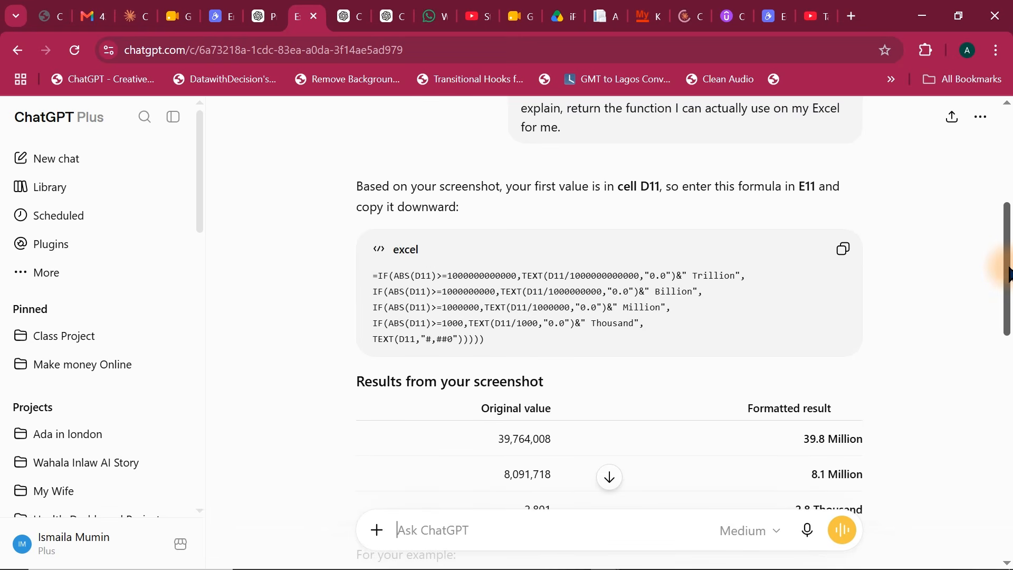
pyautogui.click(844, 250)
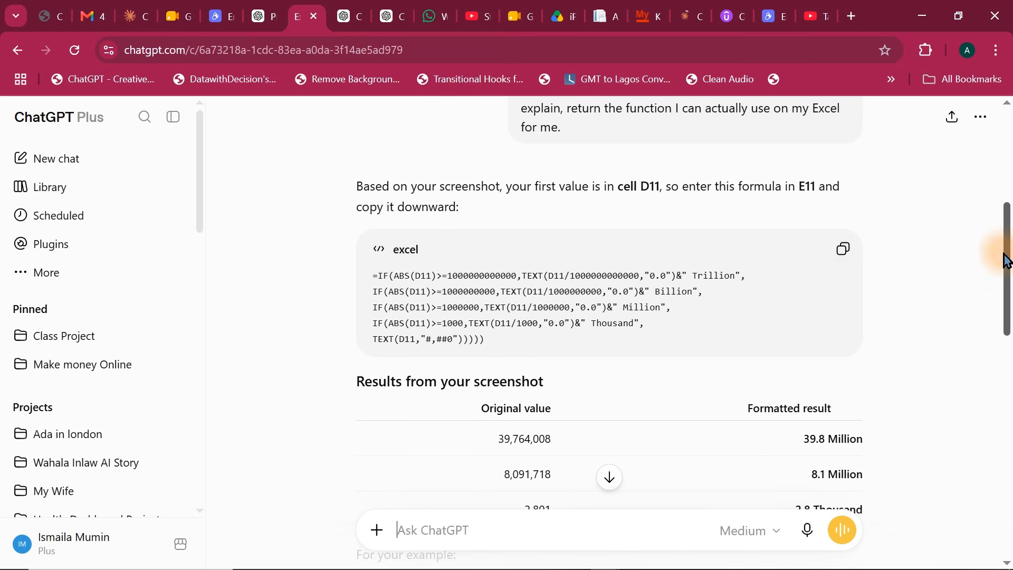
pyautogui.moveTo(1006, 258); pyautogui.dragTo(1009, 457)
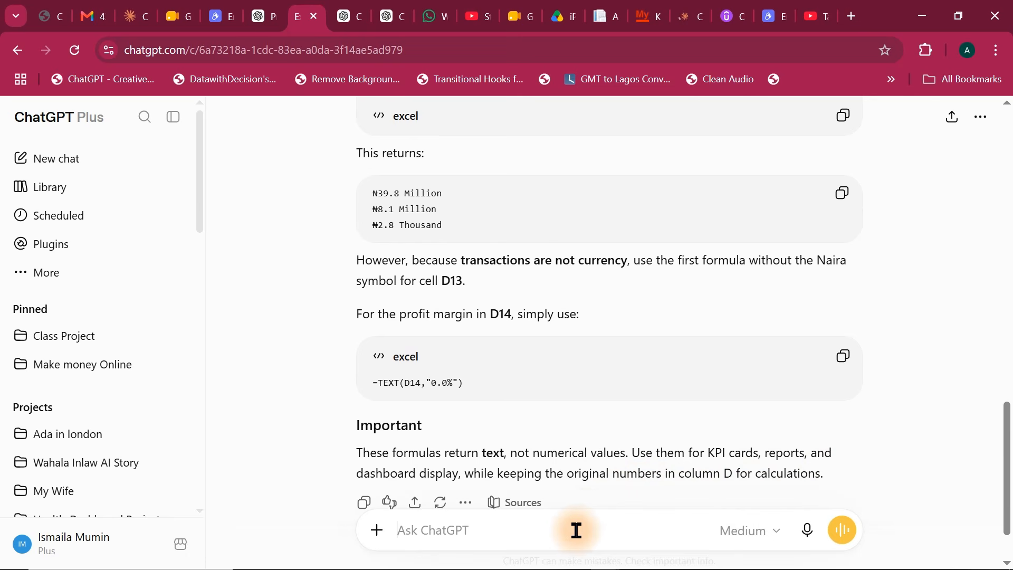
# - Ask ChatGPT for B, M, K or T instead of words, copy the revised formula and return to the Excel workbook
pyautogui.write('I dont w')
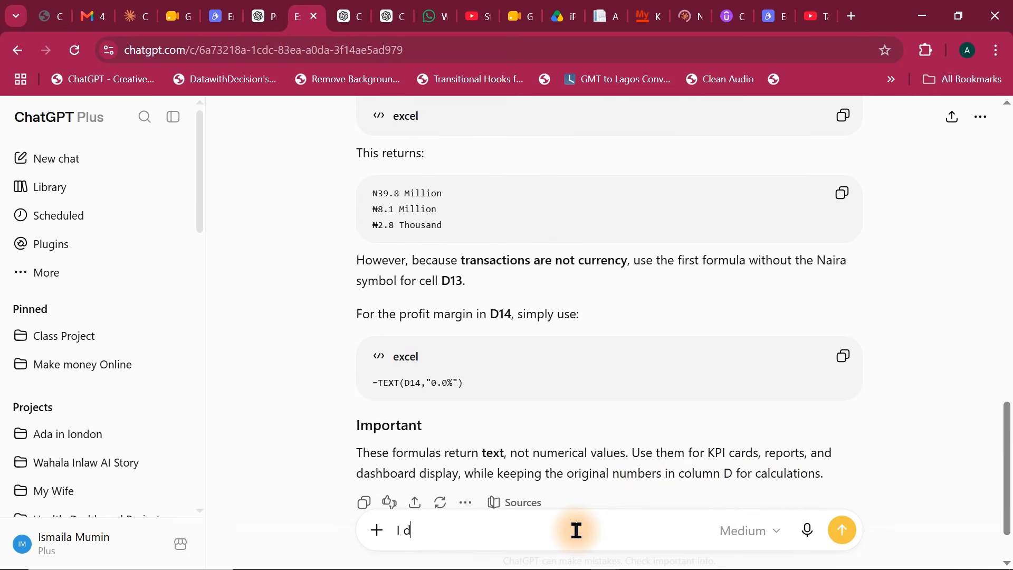
pyautogui.press('BackSpace')
pyautogui.press('BackSpace')
pyautogui.press('BackSpace')
pyautogui.write("'t want it in words, B, M, K or T")
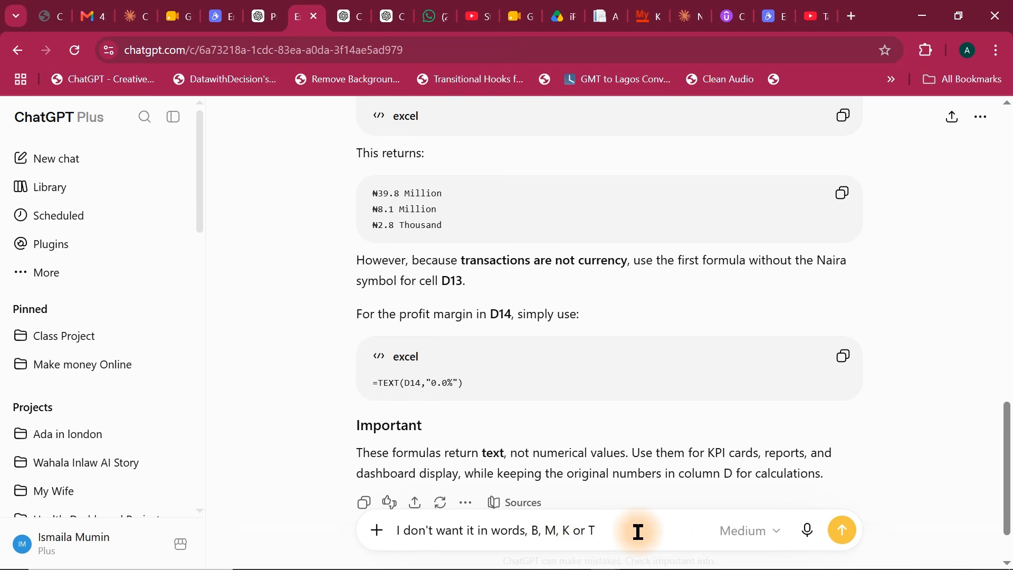
pyautogui.moveTo(638, 531); pyautogui.dragTo(375, 530)
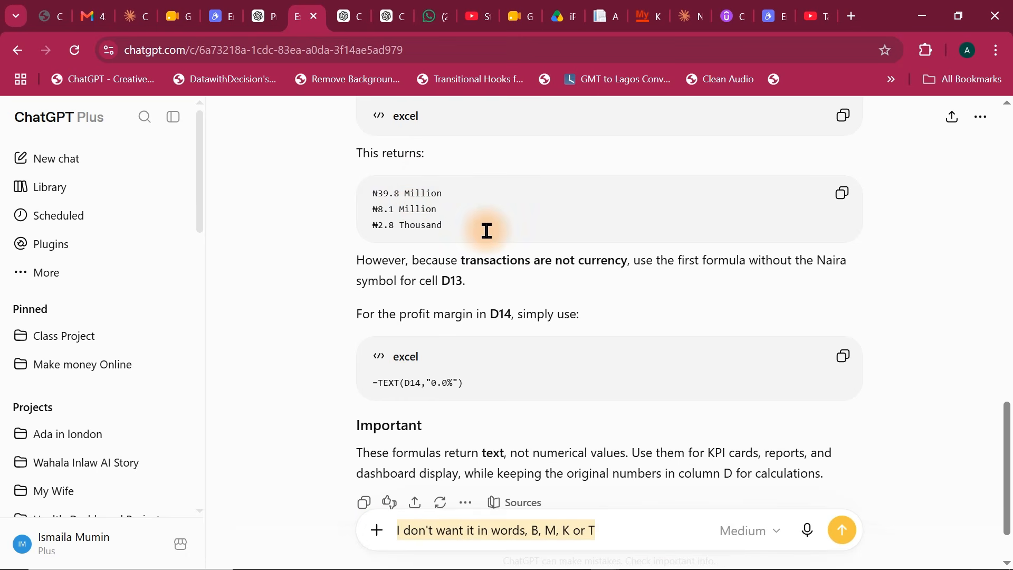
pyautogui.press('Return')
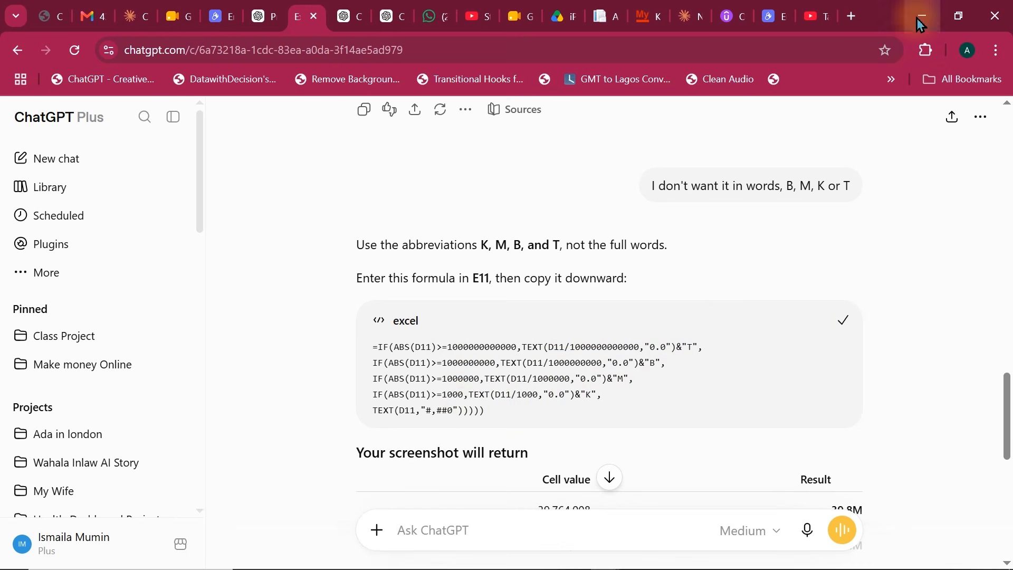
pyautogui.click(640, 560)
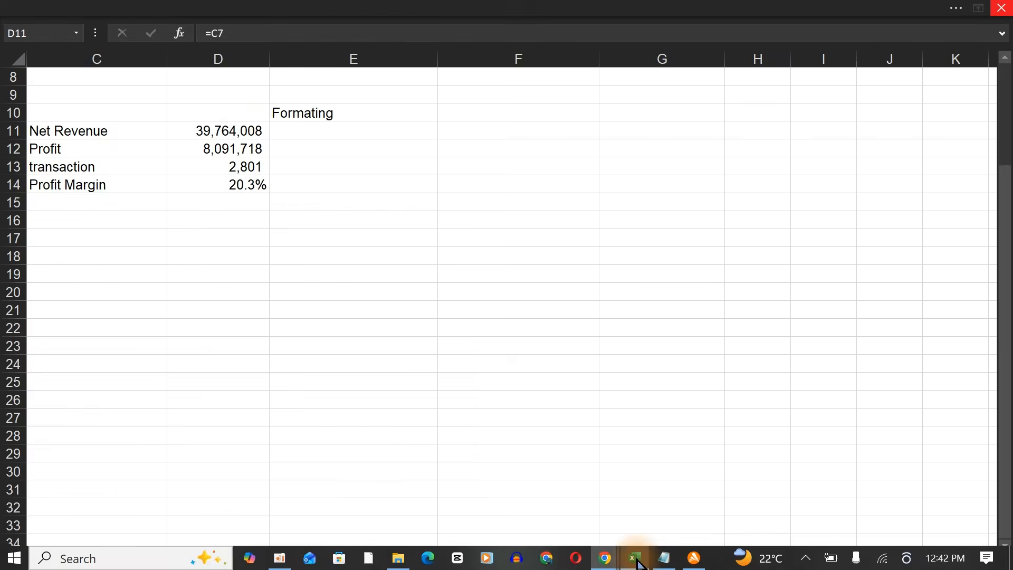
# - Try pasting the copied formula straight onto cell E11 and clear the pasted lines from E11:E16
pyautogui.click(301, 130)
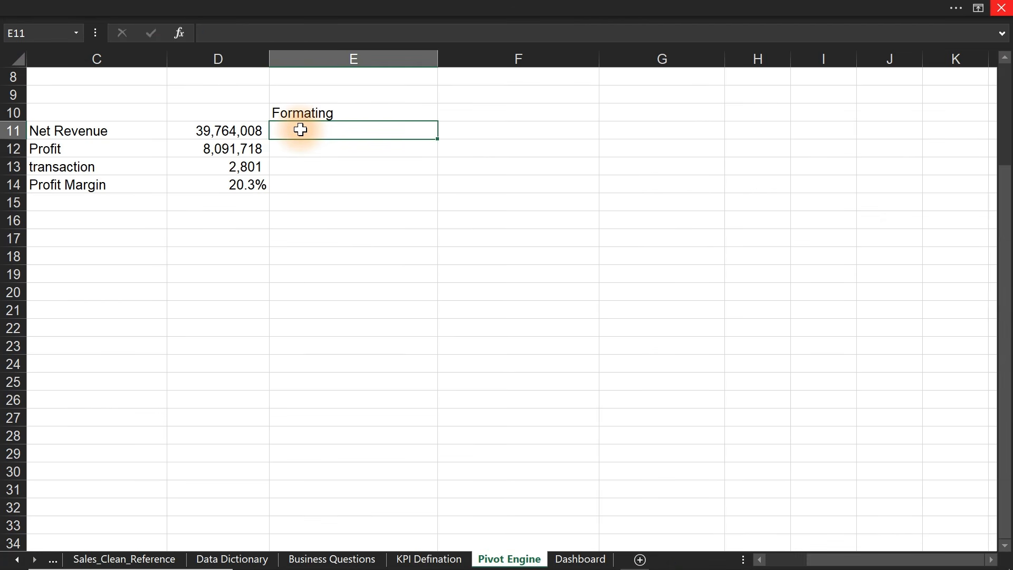
pyautogui.hotkey('ctrl', 'v')
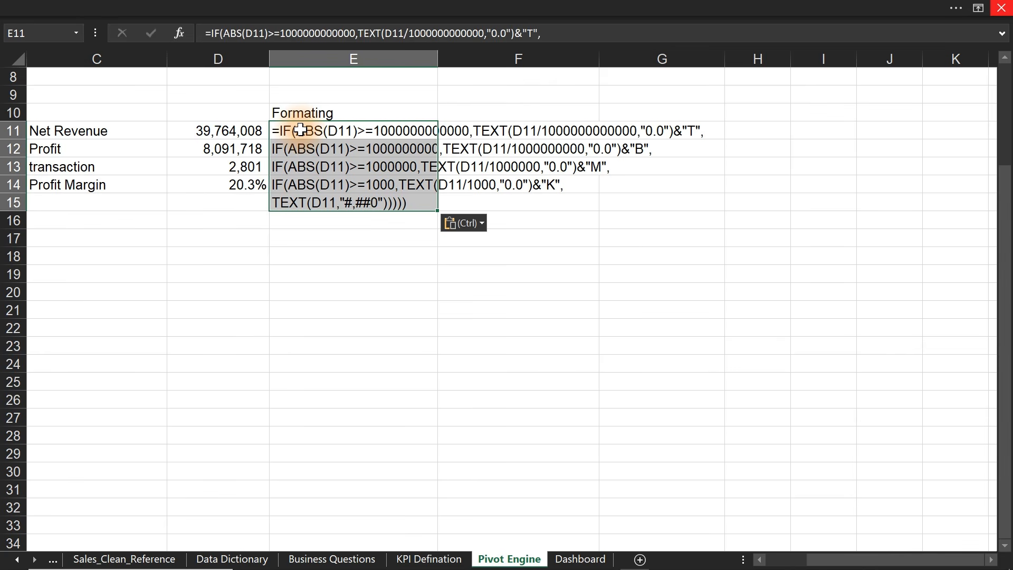
pyautogui.press('Return')
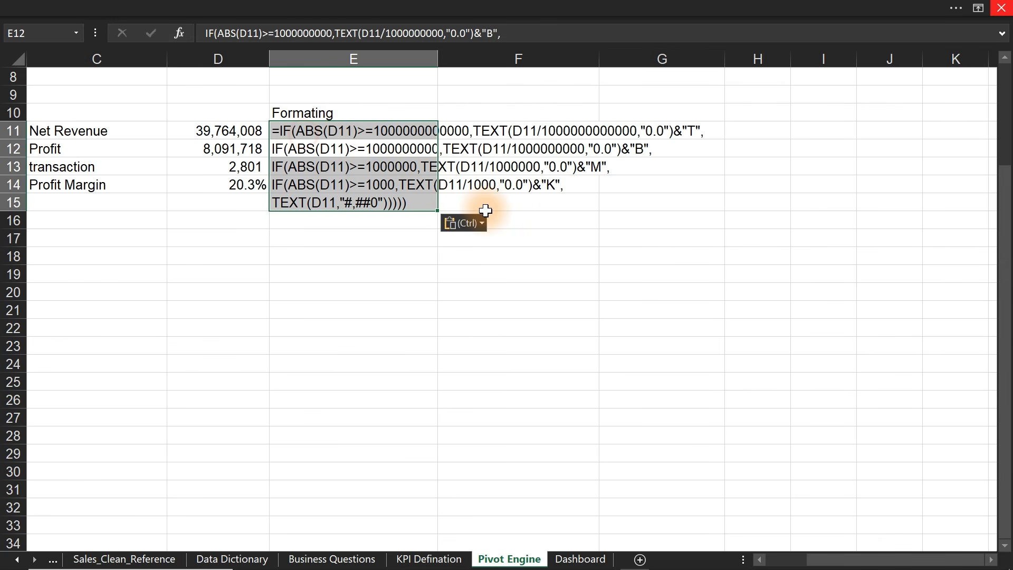
pyautogui.click(303, 134)
pyautogui.press('Delete')
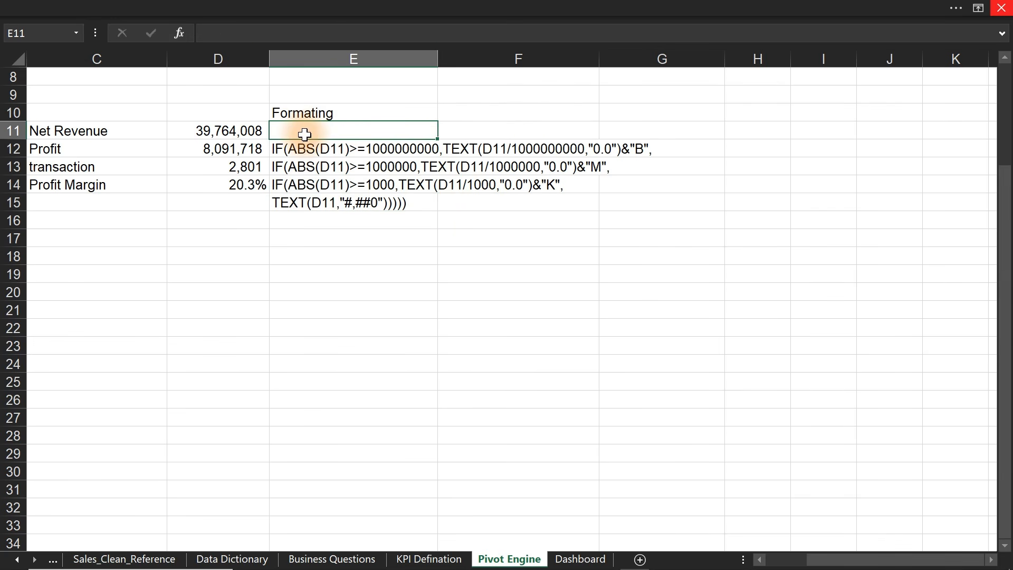
pyautogui.moveTo(305, 134); pyautogui.dragTo(306, 217)
pyautogui.press('Delete')
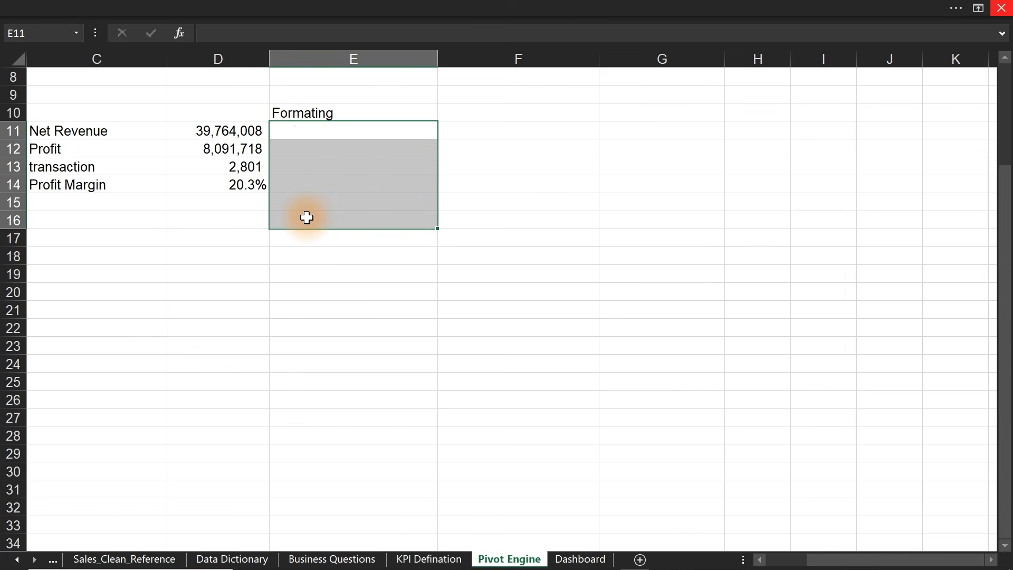
# - Enter the copied T, B, M and K abbreviation formula in E11 as a single formula referring to the net revenue in D11
pyautogui.click(296, 131)
pyautogui.write('=')
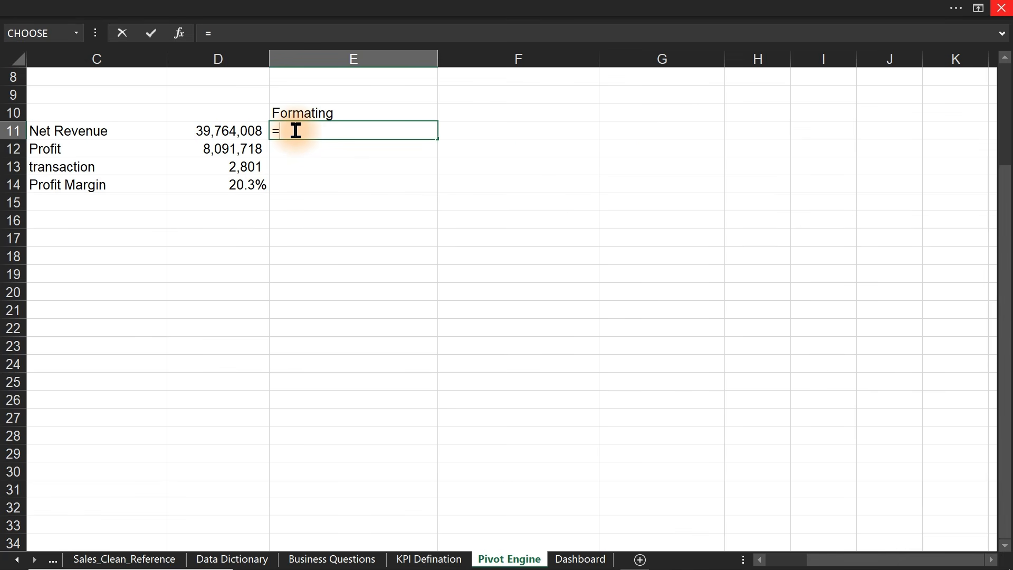
pyautogui.hotkey('ctrl', 'v')
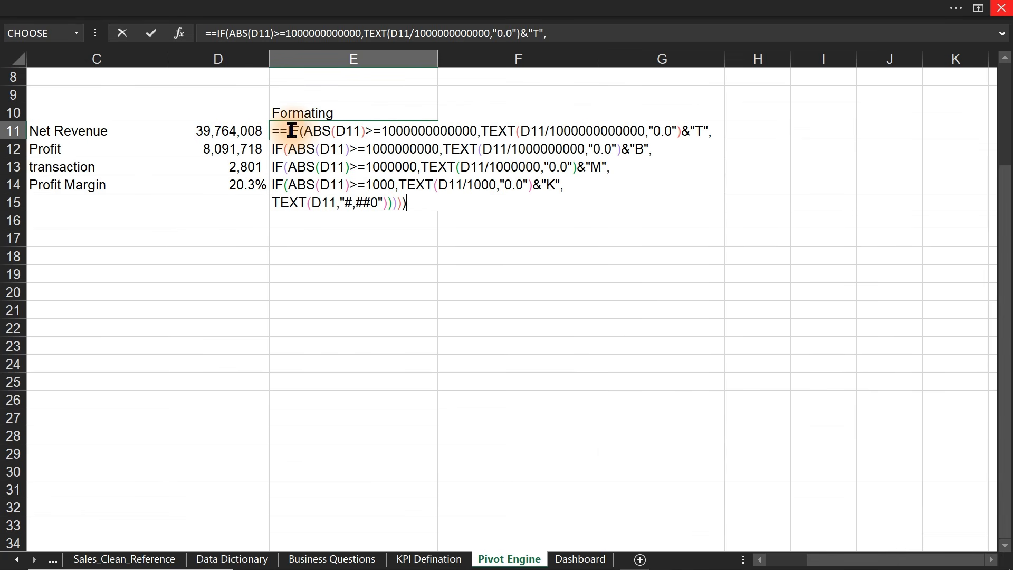
pyautogui.press('BackSpace')
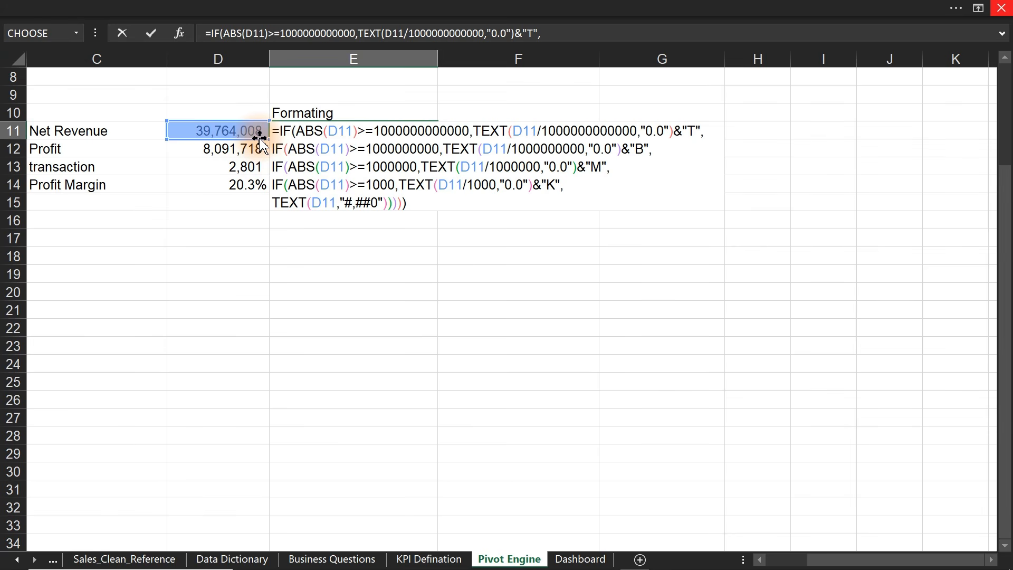
pyautogui.press('Return')
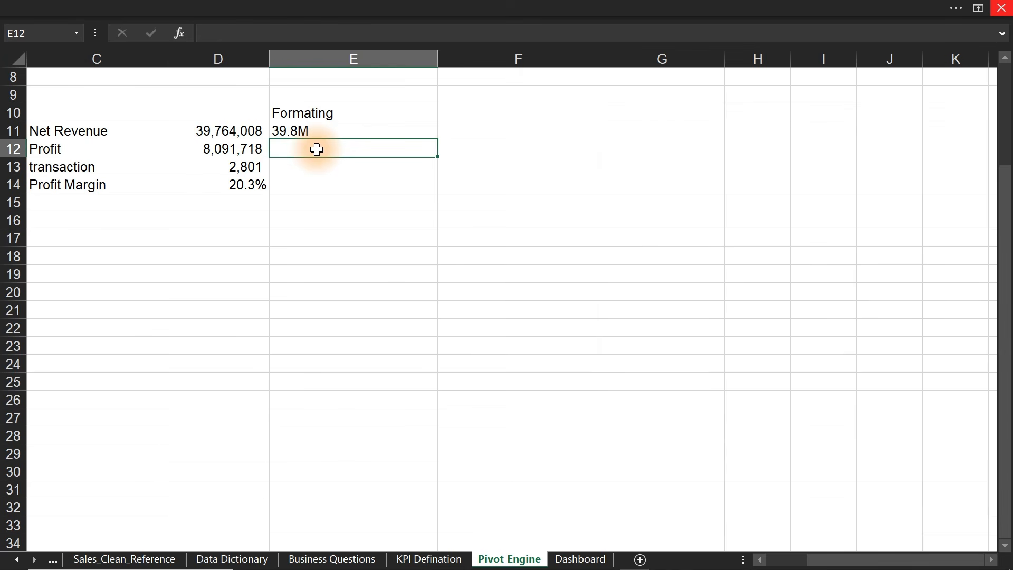
pyautogui.click(232, 130)
pyautogui.click(308, 130)
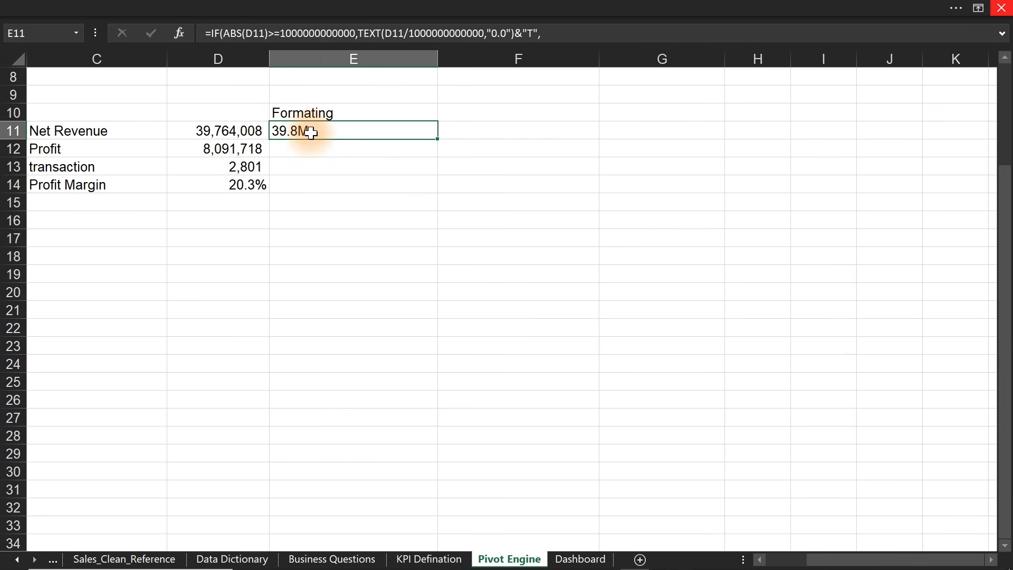
# - Review the cell references in E11's abbreviation formula and fill it down through E13 for Profit and transaction
pyautogui.doubleClick(306, 131)
pyautogui.moveTo(352, 131); pyautogui.dragTo(328, 131)
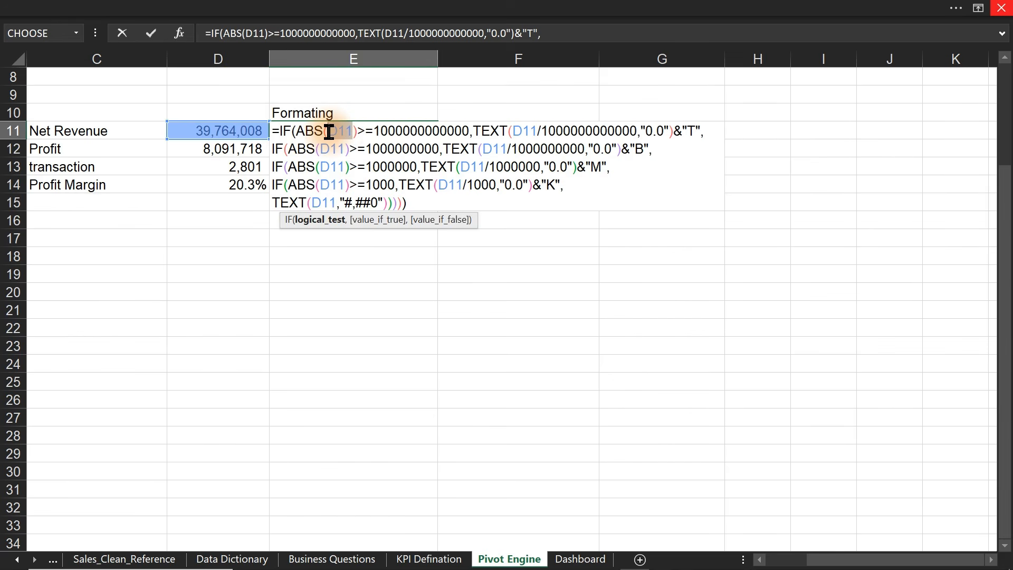
pyautogui.press('Return')
pyautogui.click(371, 127)
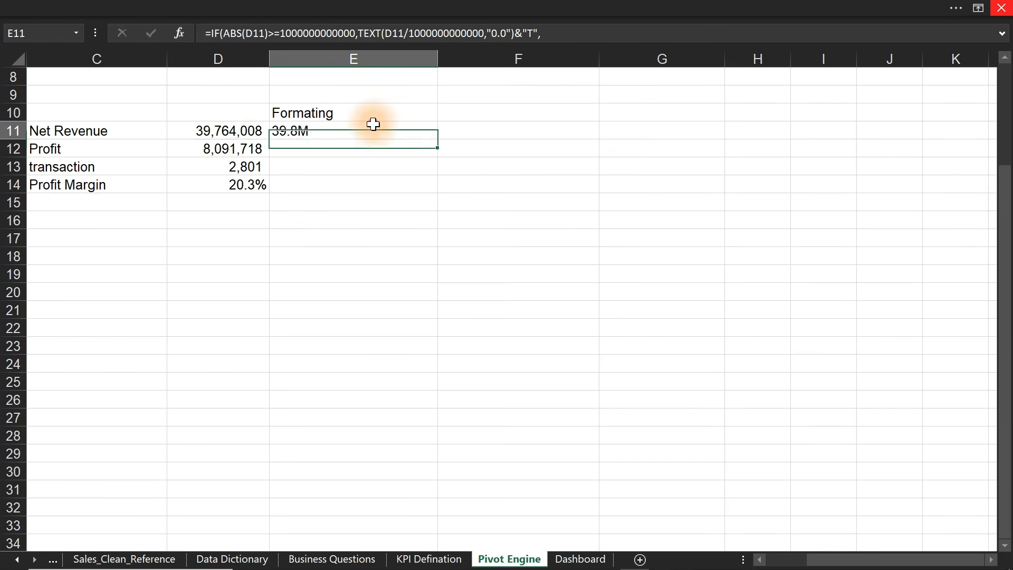
pyautogui.moveTo(440, 143); pyautogui.dragTo(434, 168)
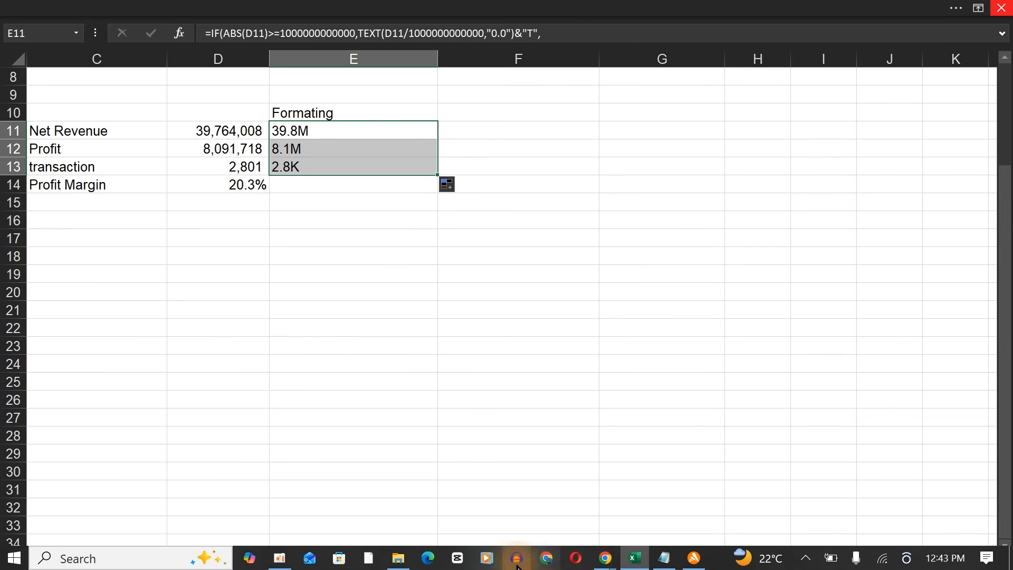
# - Switch to the Excel Value Formatting chat in Chrome, closing the empty browser window, and ask ChatGPT: "I want this to be formatted in Naira currency."
pyautogui.click(605, 558)
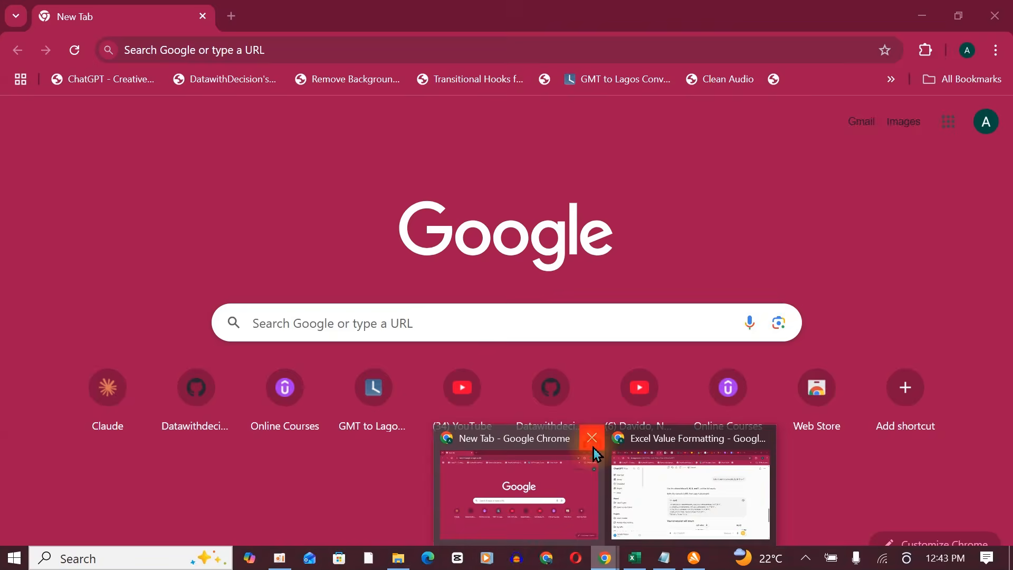
pyautogui.click(592, 438)
pyautogui.click(622, 486)
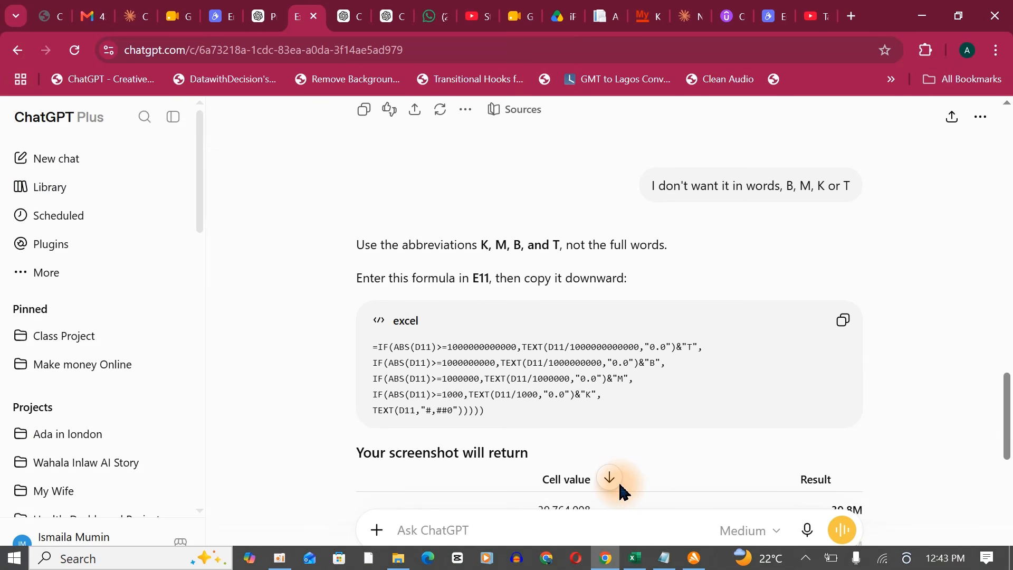
pyautogui.click(804, 530)
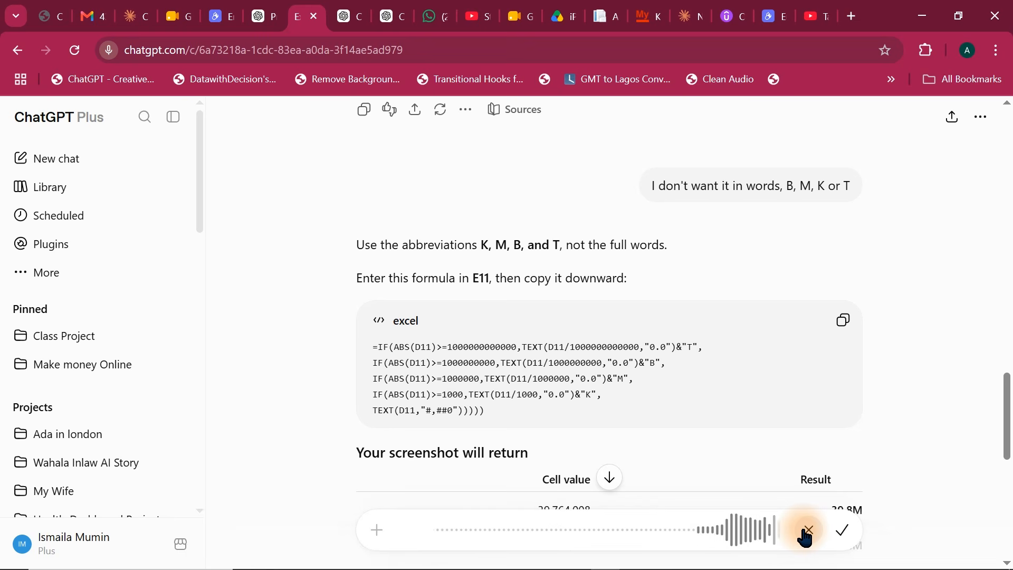
pyautogui.press('Return')
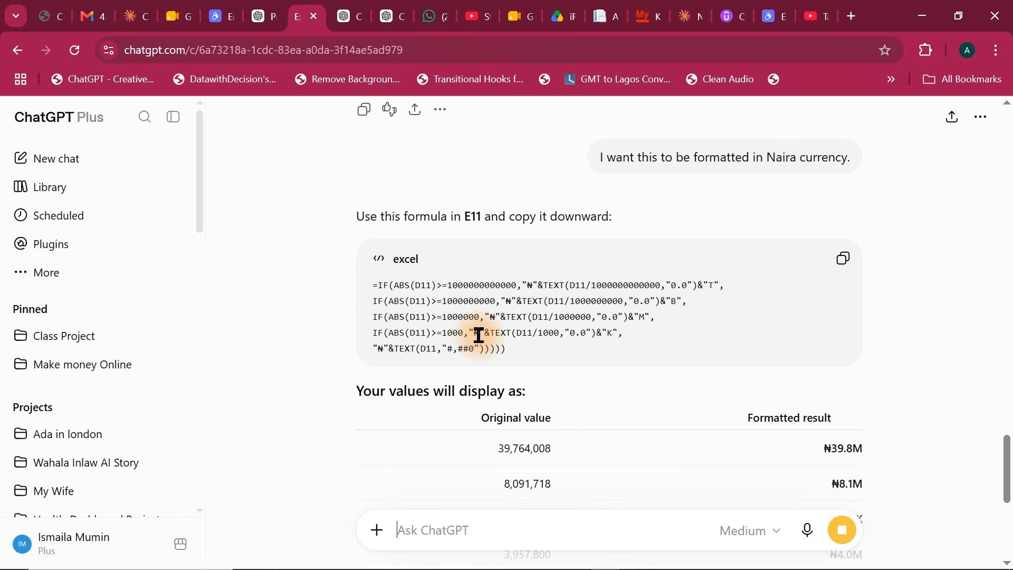
# - Copy ChatGPT's Naira formula and replace the formula in E11 of the Pivot Engine sheet with it, keeping a single equals sign
pyautogui.click(843, 264)
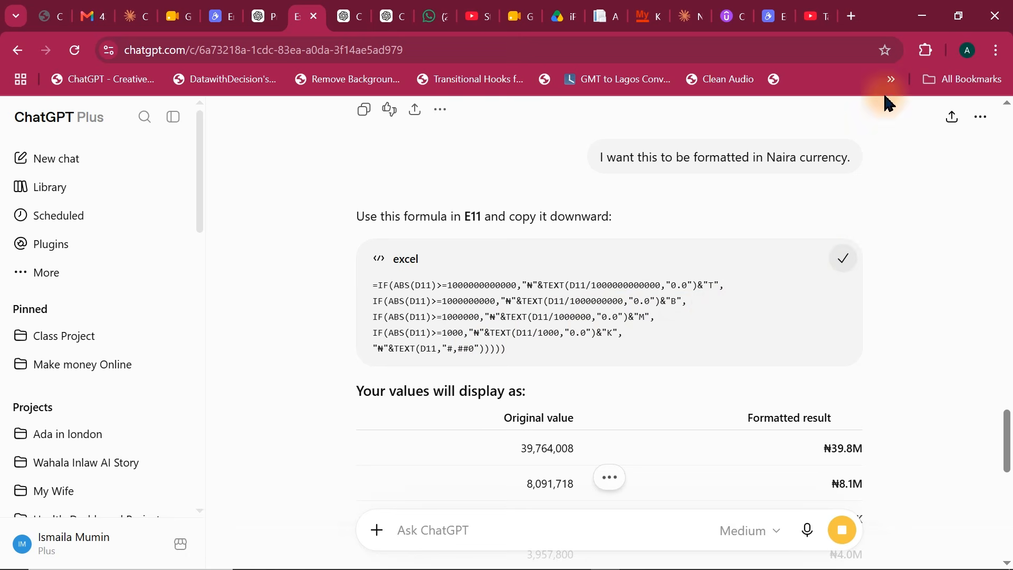
pyautogui.click(923, 23)
pyautogui.click(317, 133)
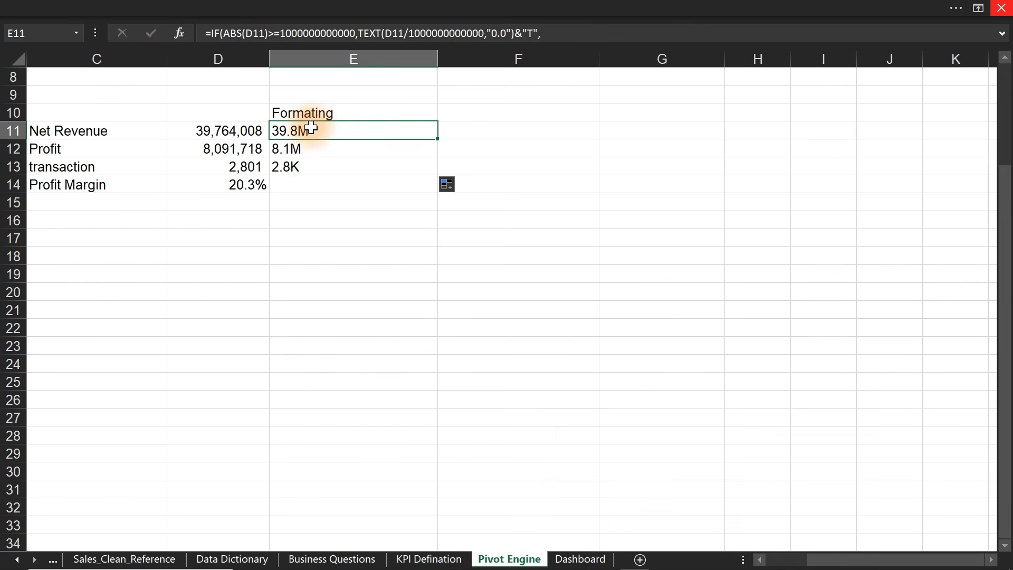
pyautogui.doubleClick(319, 133)
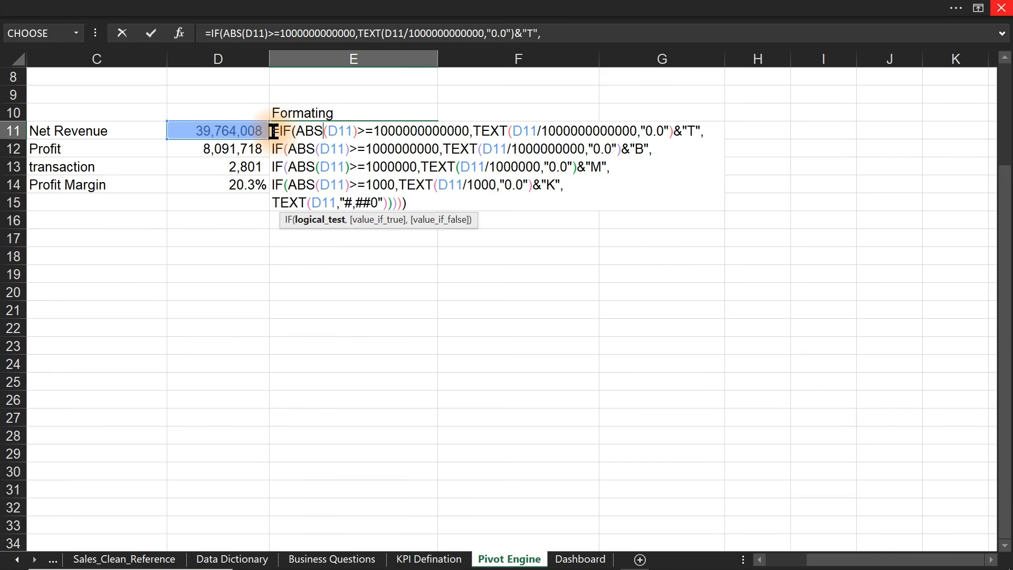
pyautogui.moveTo(278, 132); pyautogui.dragTo(482, 224)
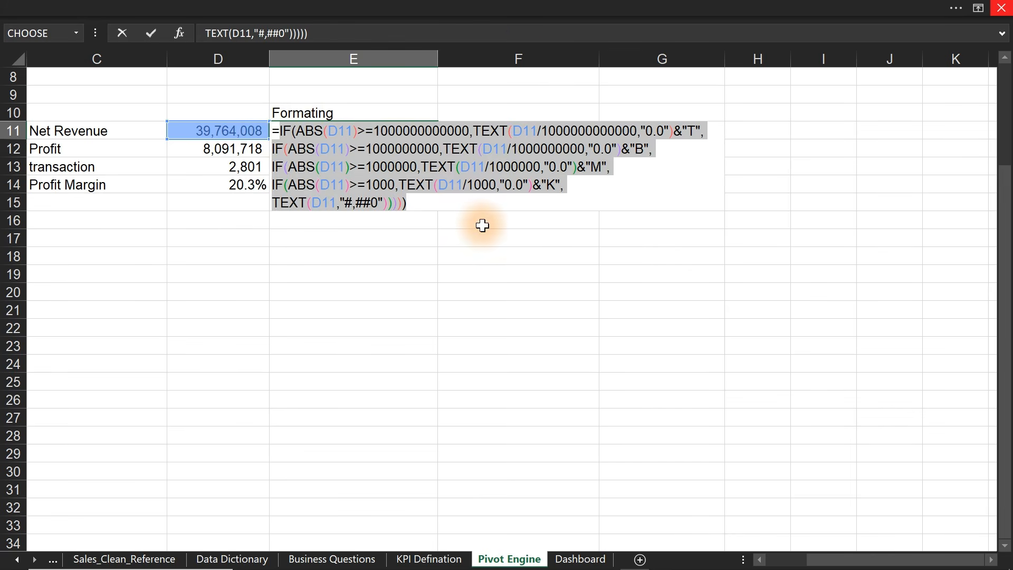
pyautogui.hotkey('ctrl', 'v')
pyautogui.click(279, 130)
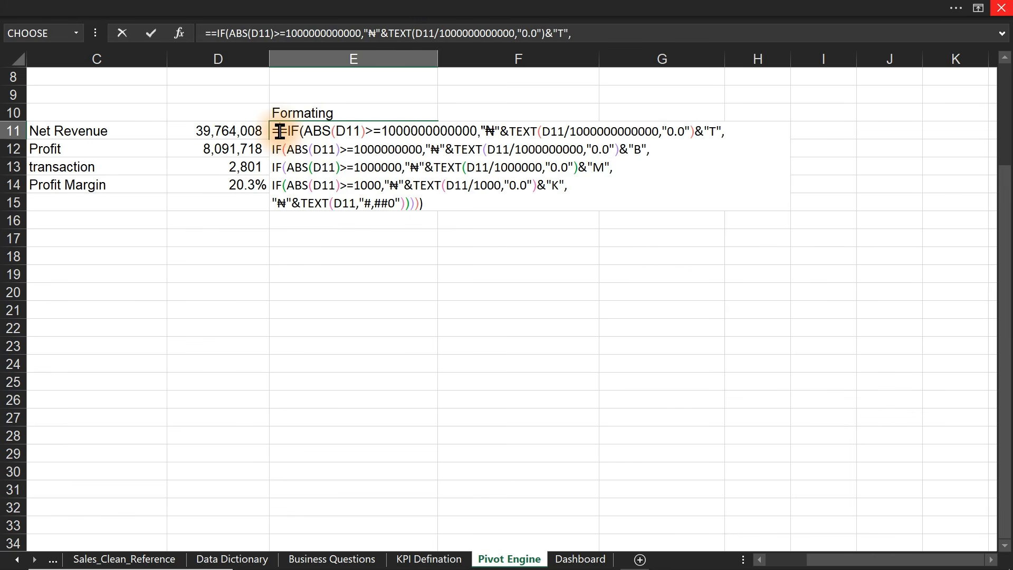
pyautogui.press('BackSpace')
pyautogui.press('Return')
# - Fill the Naira formula from E11 down to E12 only, leaving the transaction value in E13 without currency
pyautogui.click(351, 130)
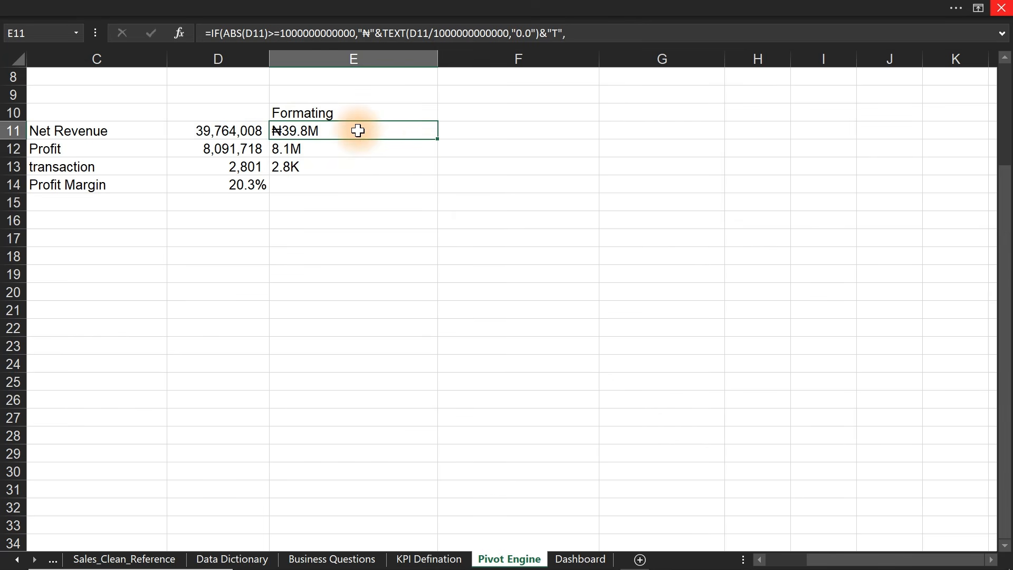
pyautogui.moveTo(437, 137); pyautogui.dragTo(431, 155)
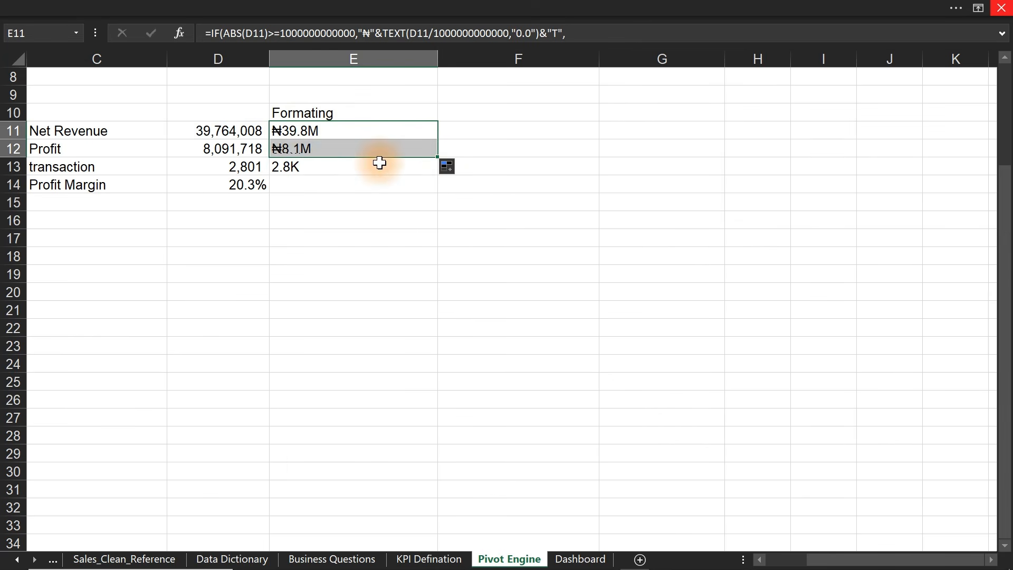
pyautogui.click(308, 165)
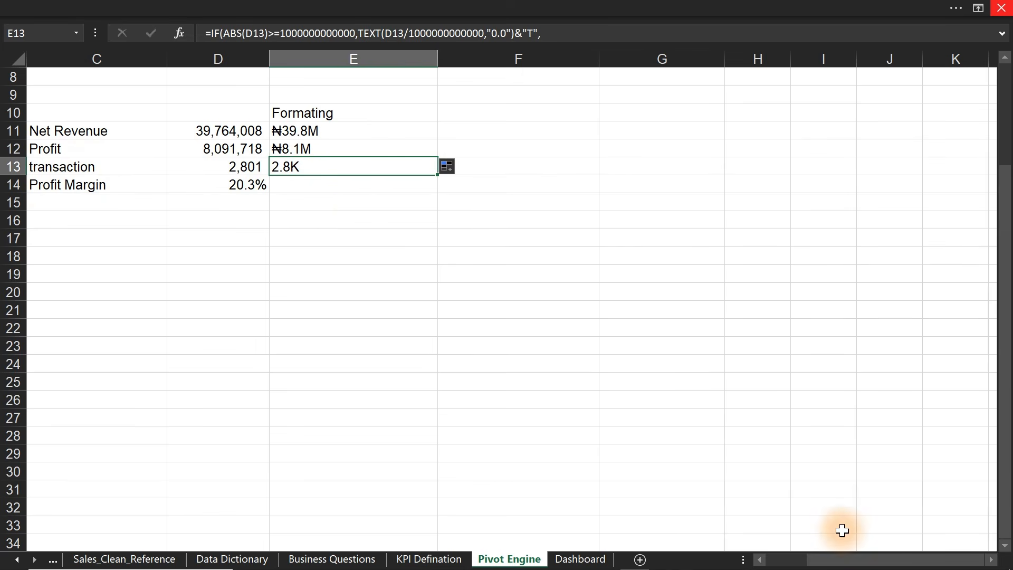
pyautogui.moveTo(841, 560); pyautogui.dragTo(808, 565)
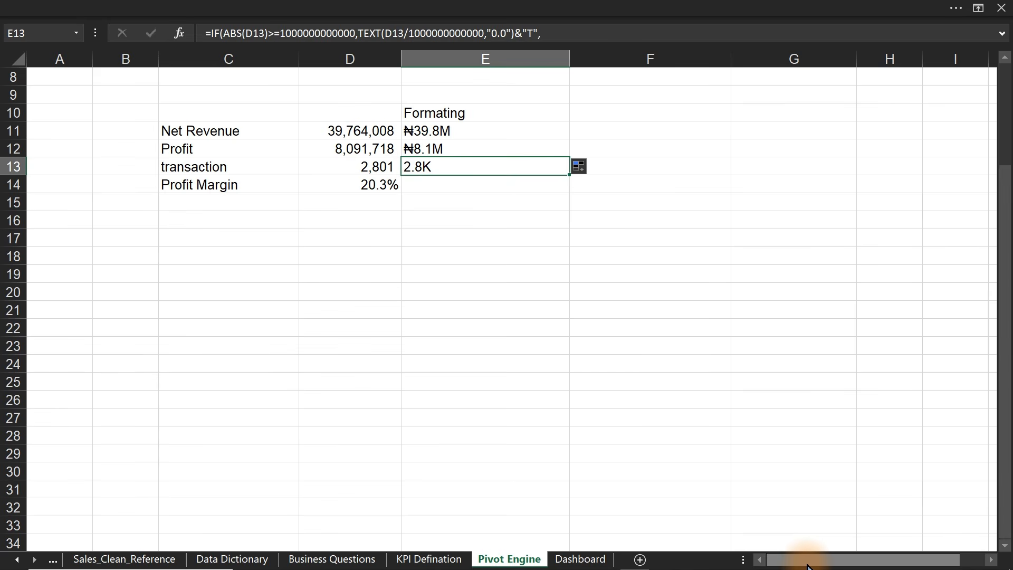
pyautogui.moveTo(120, 133)
pyautogui.mouseDown()
pyautogui.moveTo(155, 132)
pyautogui.moveTo(145, 149)
pyautogui.moveTo(157, 167)
pyautogui.moveTo(143, 187)
pyautogui.mouseUp()
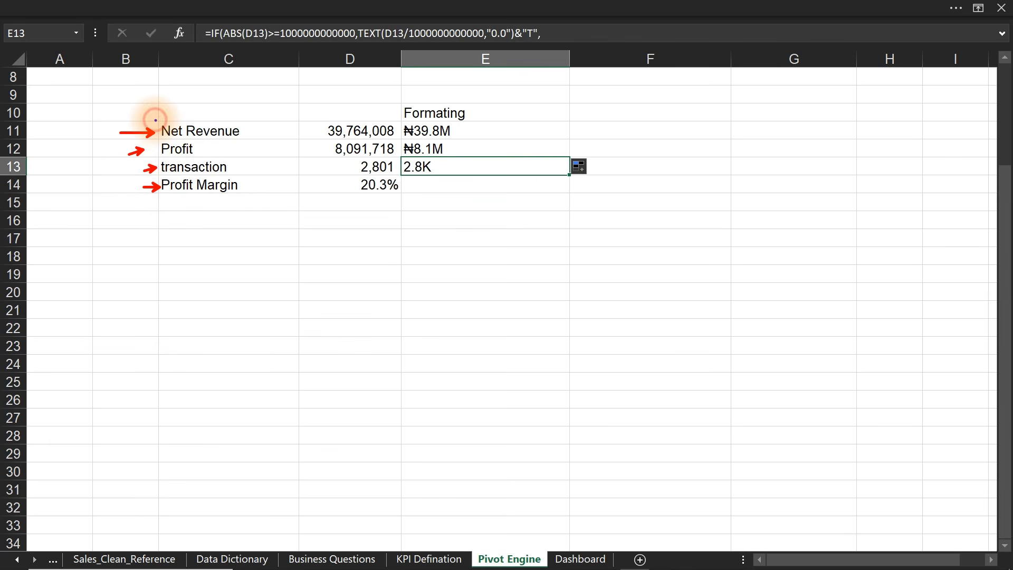
pyautogui.moveTo(156, 121)
pyautogui.mouseDown()
pyautogui.moveTo(200, 144)
pyautogui.moveTo(258, 140)
pyautogui.moveTo(219, 146)
pyautogui.moveTo(269, 184)
pyautogui.mouseUp()
pyautogui.click(232, 170)
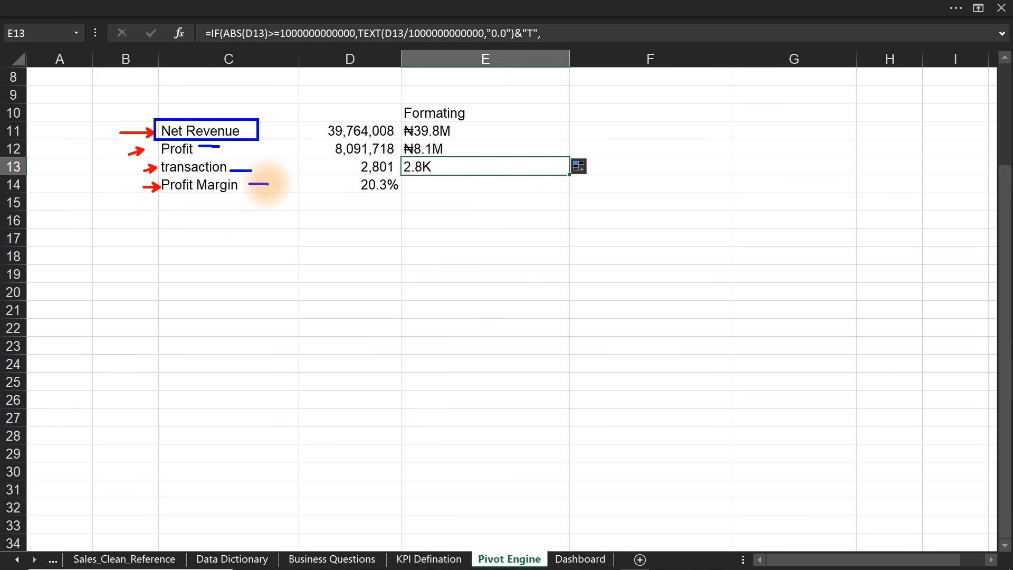
pyautogui.press('Escape')
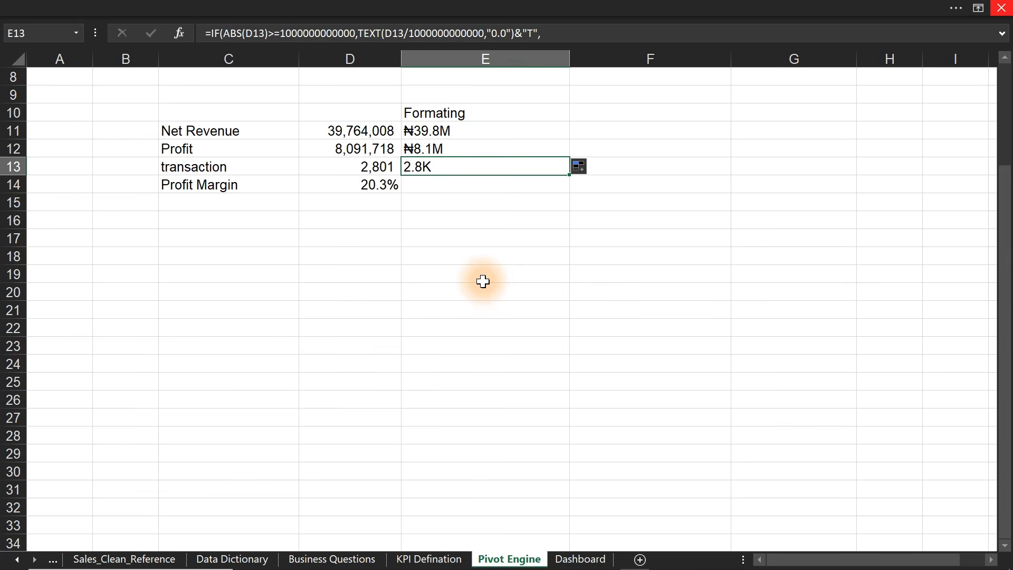
# - Open the Dashboard sheet, try the ribbon display with tabs and commands always shown, and set it back to auto-hide
pyautogui.click(581, 559)
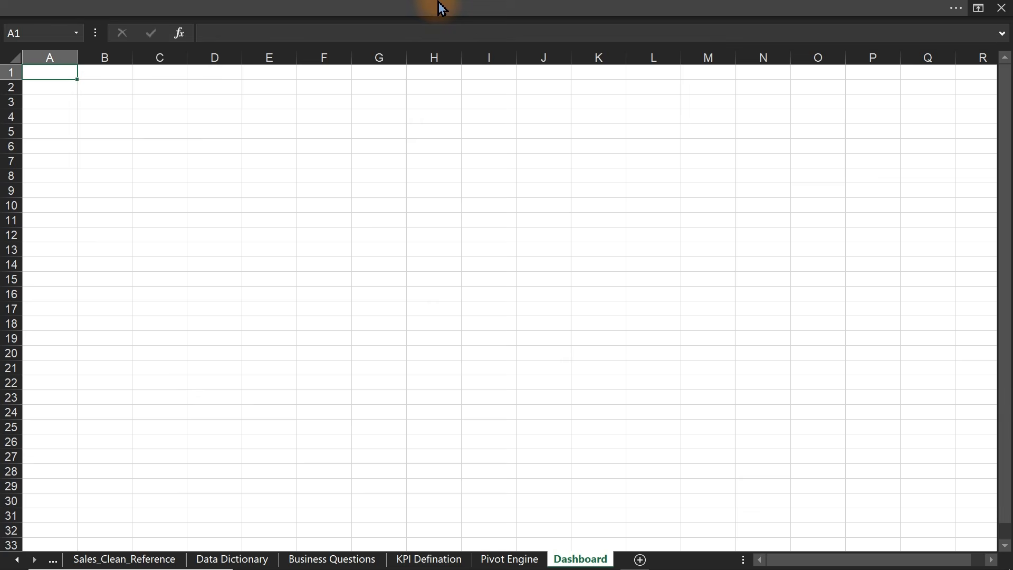
pyautogui.click(412, 8)
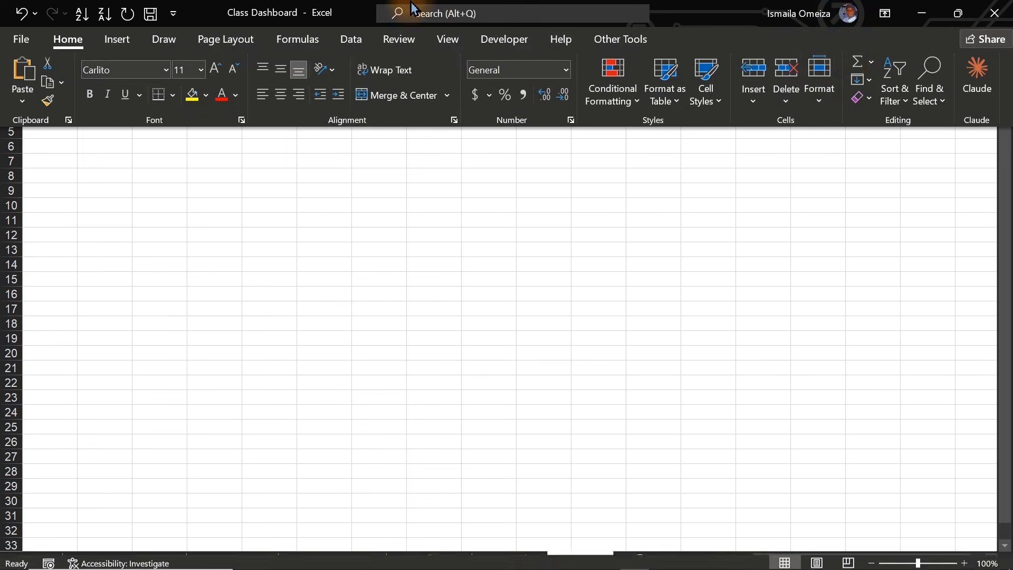
pyautogui.click(889, 19)
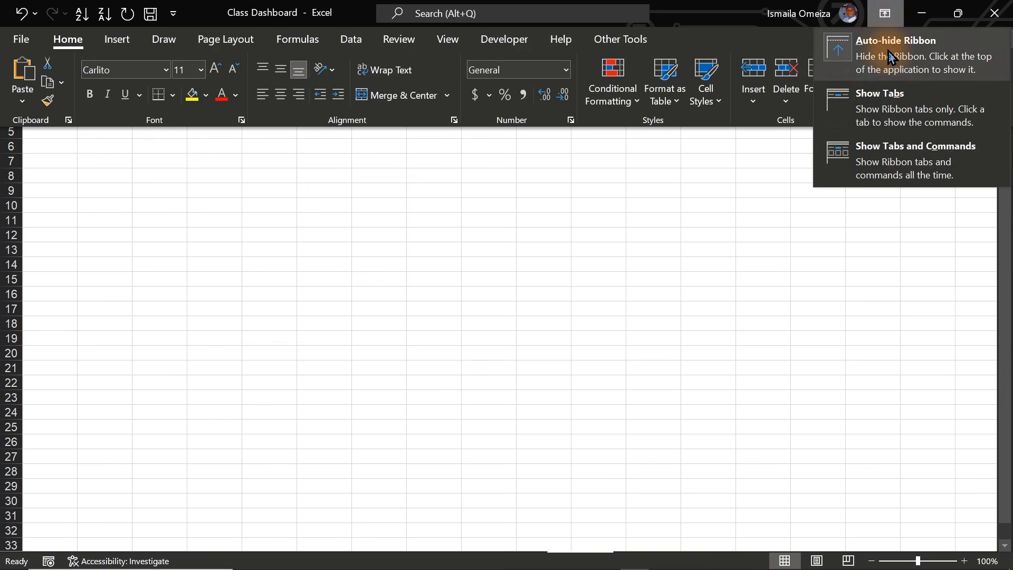
pyautogui.click(895, 148)
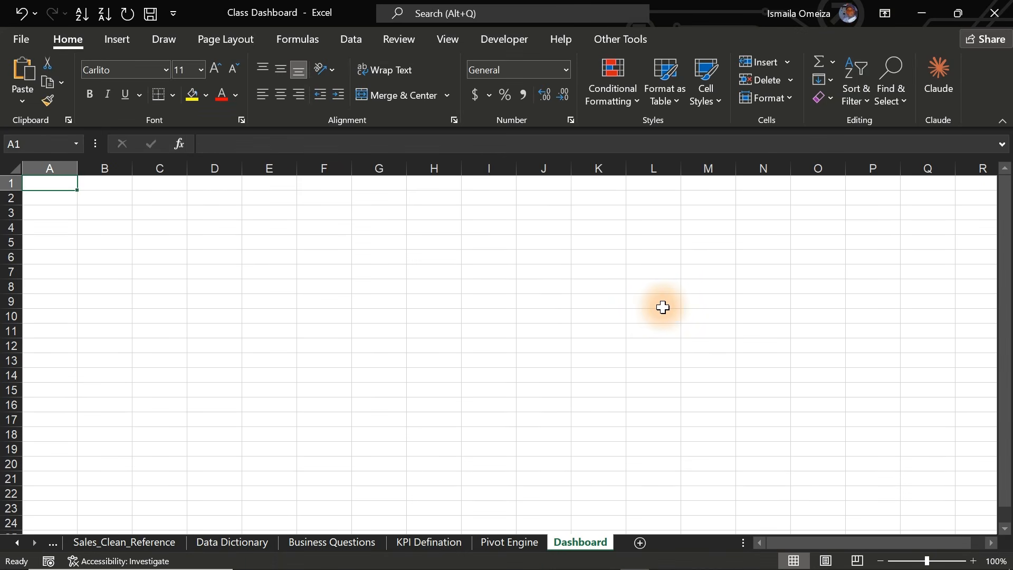
pyautogui.click(884, 13)
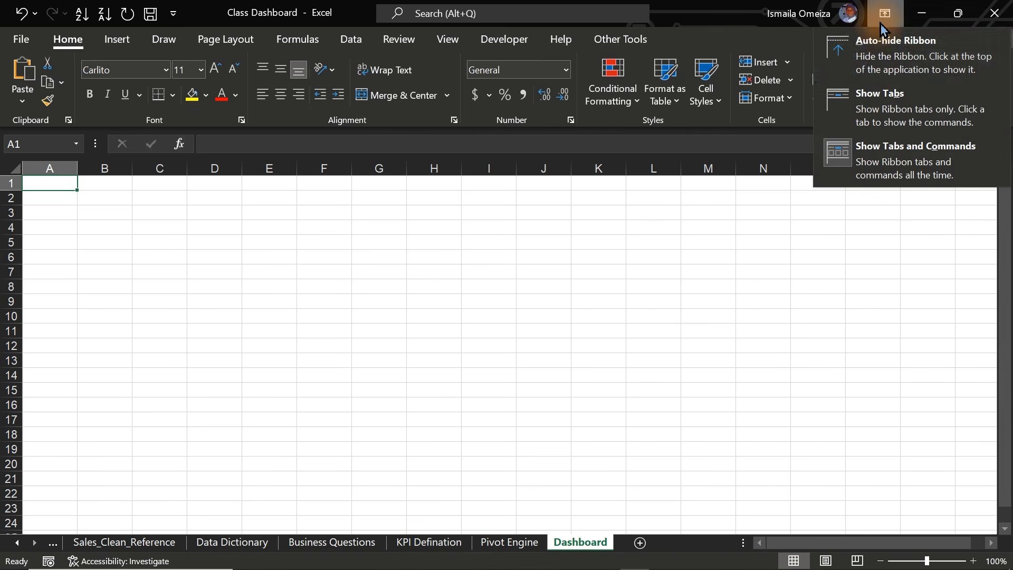
pyautogui.click(878, 57)
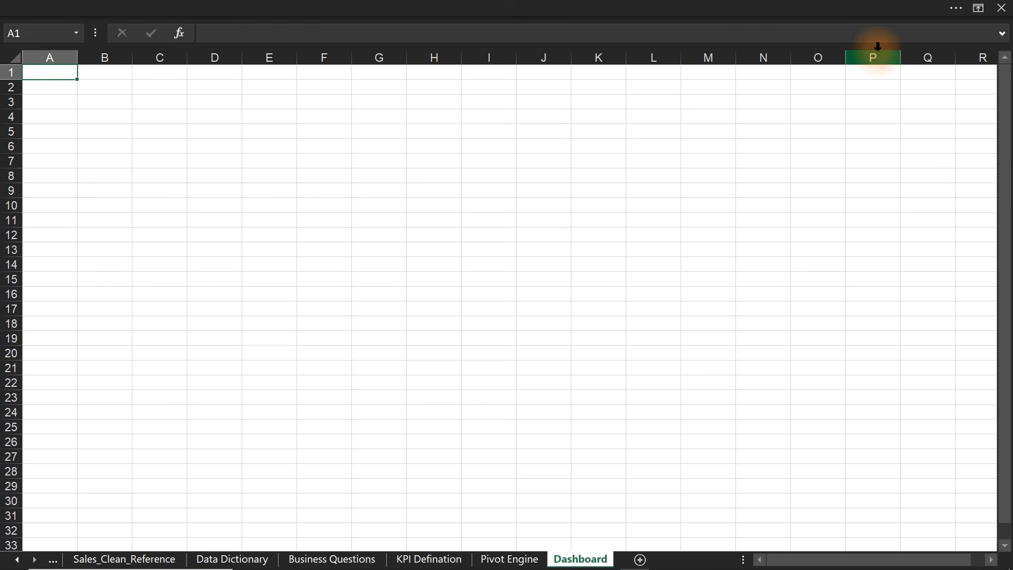
pyautogui.click(586, 177)
pyautogui.moveTo(289, 161); pyautogui.dragTo(580, 319)
pyautogui.moveTo(702, 264); pyautogui.dragTo(707, 311)
pyautogui.moveTo(142, 150); pyautogui.dragTo(436, 305)
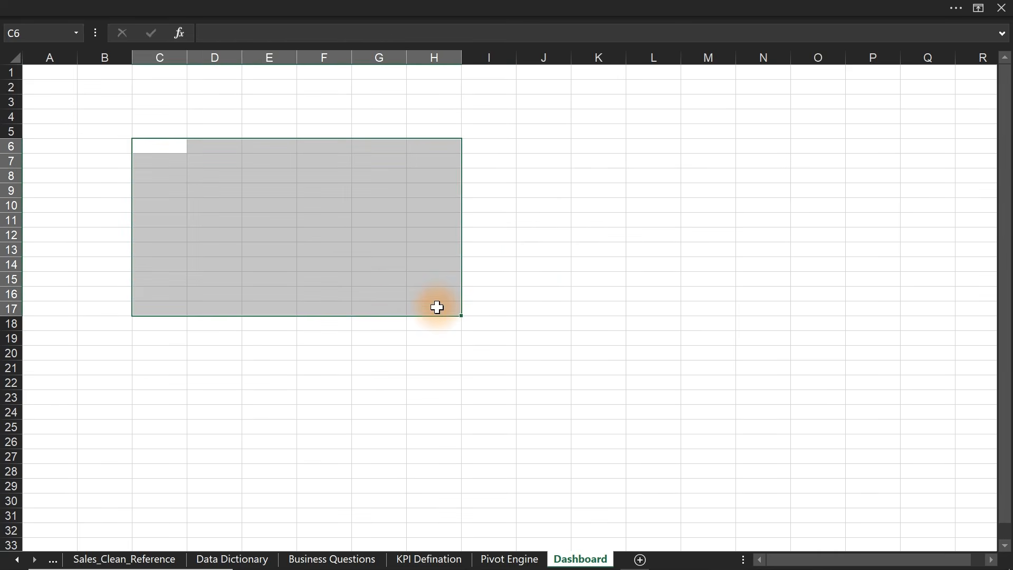
pyautogui.moveTo(216, 157); pyautogui.dragTo(414, 262)
pyautogui.click(323, 169)
# - Hide the formula bar, headings and gridlines on the Dashboard sheet
pyautogui.click(319, 5)
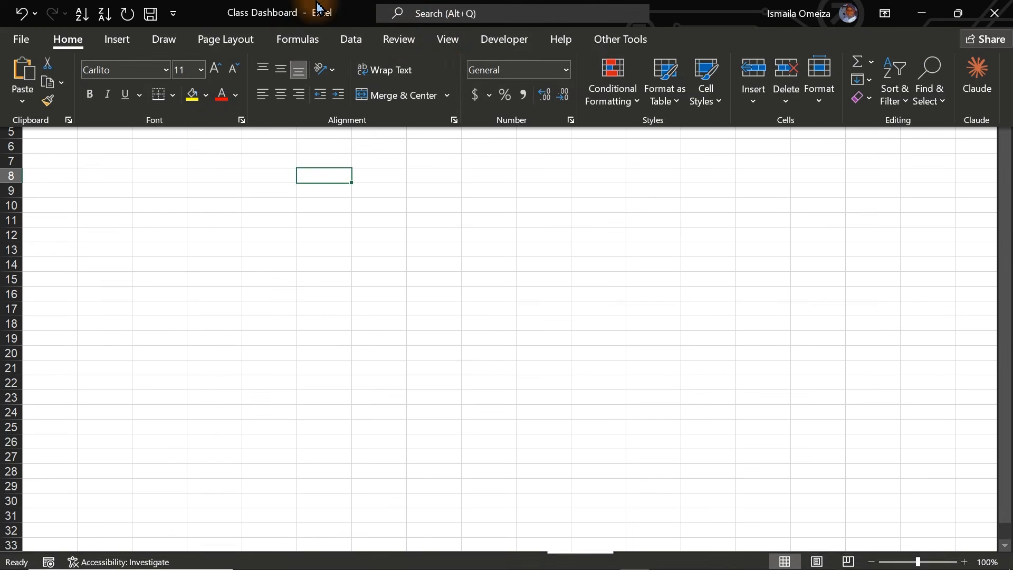
pyautogui.click(445, 40)
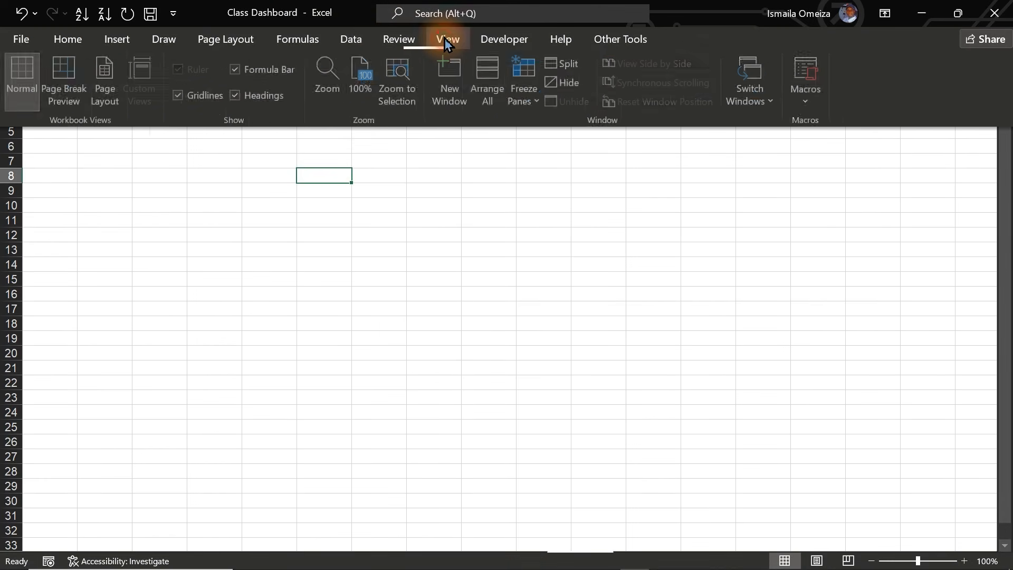
pyautogui.click(239, 70)
pyautogui.click(237, 99)
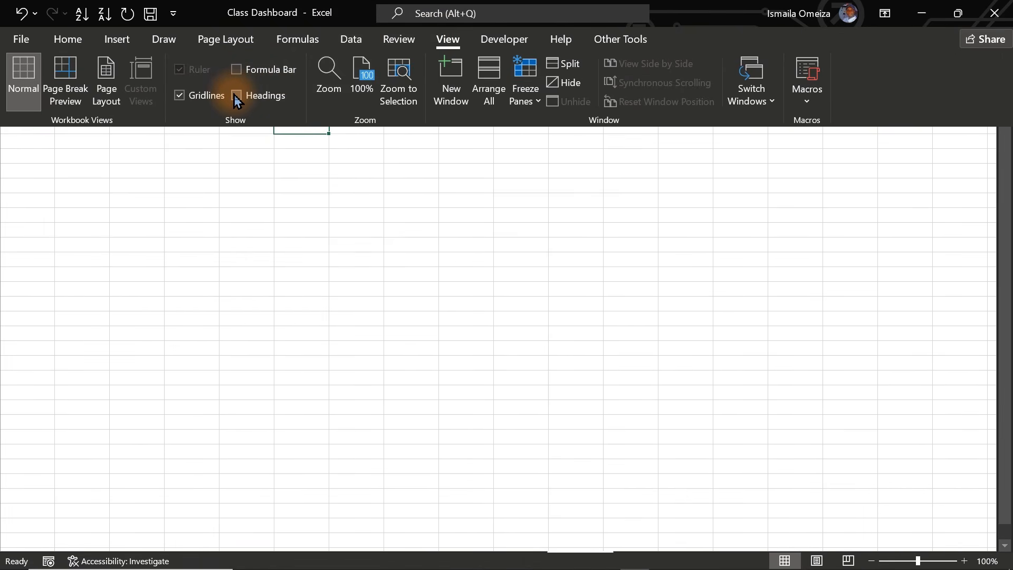
pyautogui.click(184, 101)
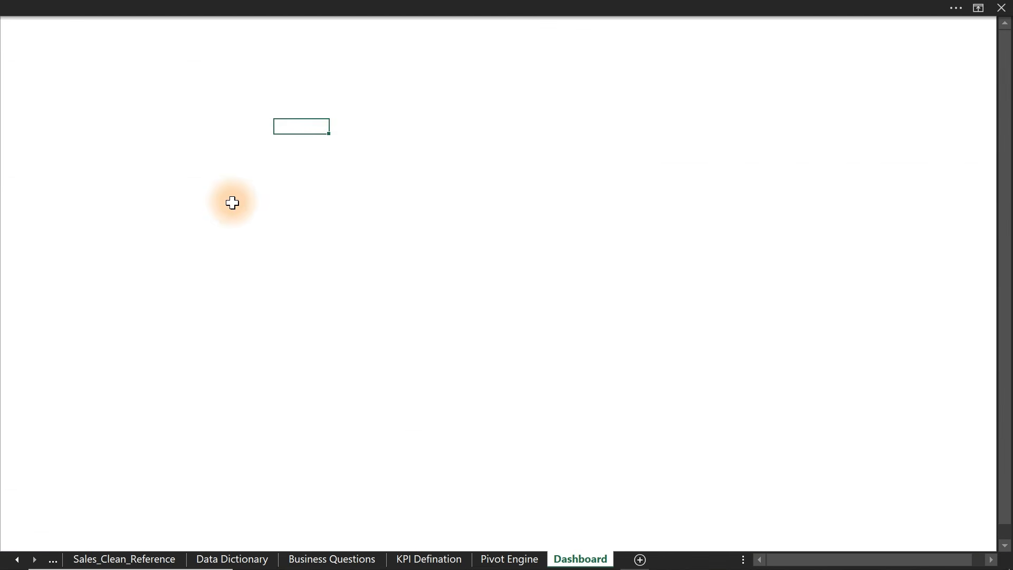
pyautogui.click(232, 203)
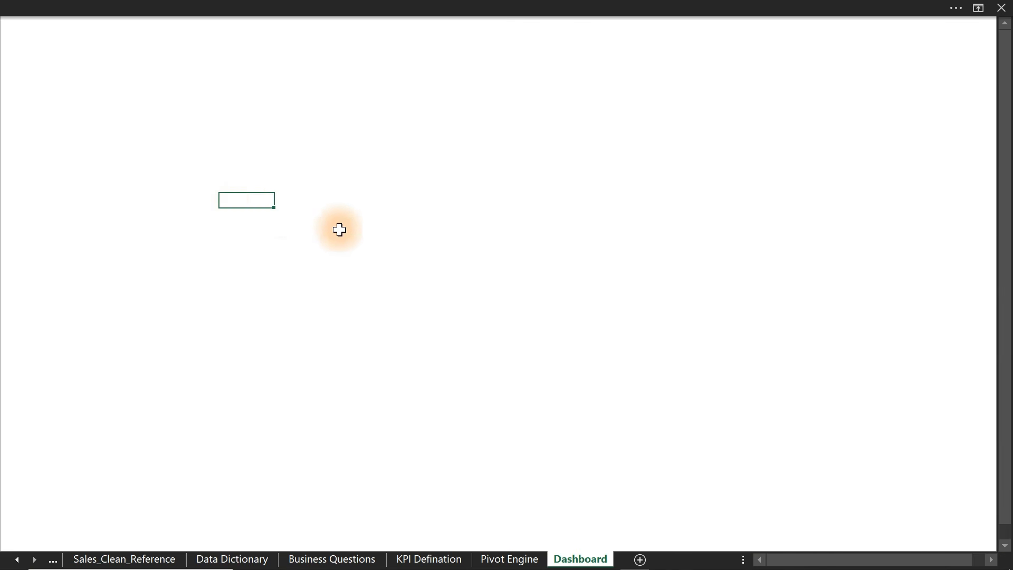
# - Fill all cells of the Dashboard sheet with a light gray theme colour and hide the ribbon again
pyautogui.click(373, 233)
pyautogui.hotkey('ctrl', 'a')
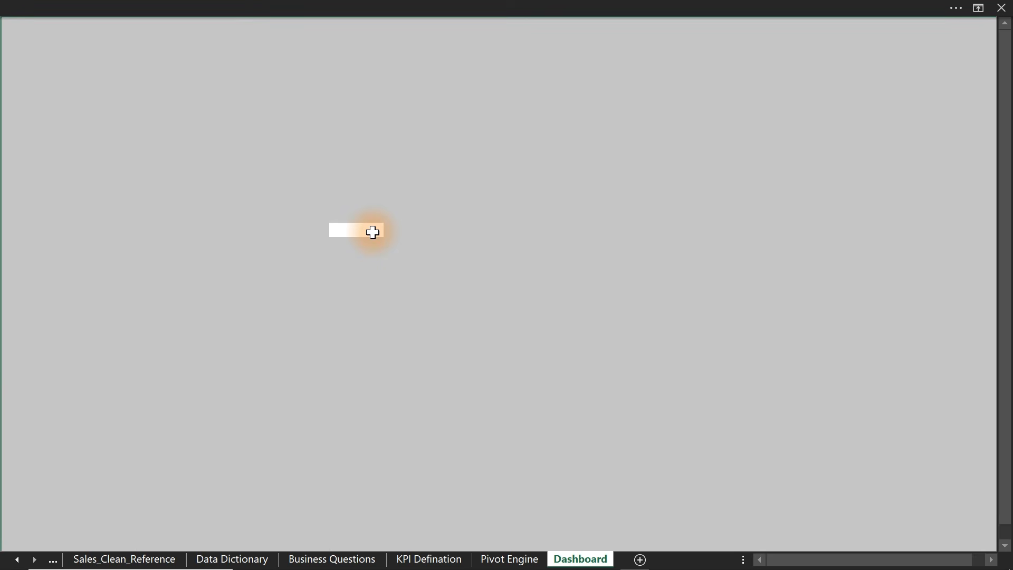
pyautogui.click(206, 7)
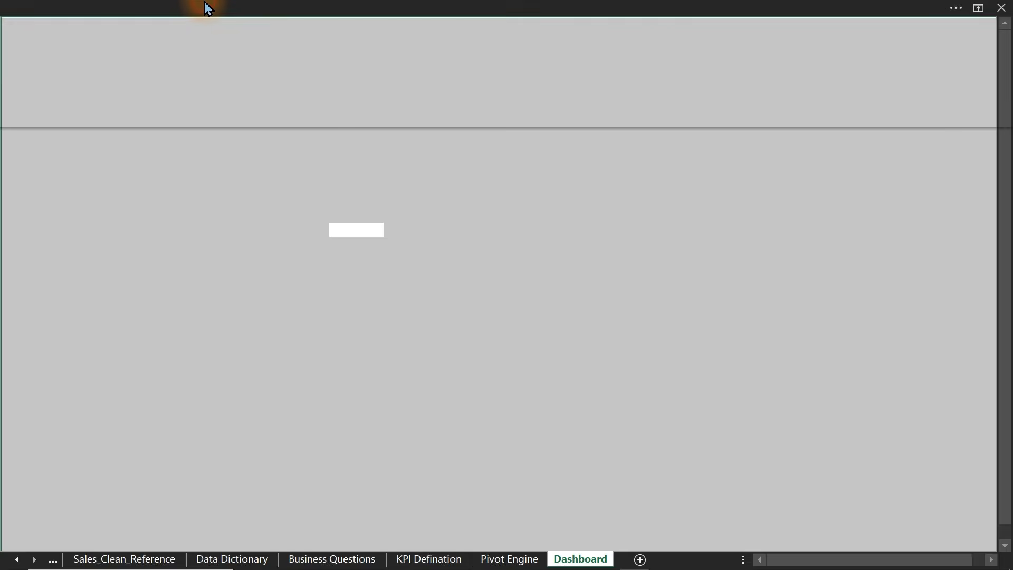
pyautogui.click(69, 39)
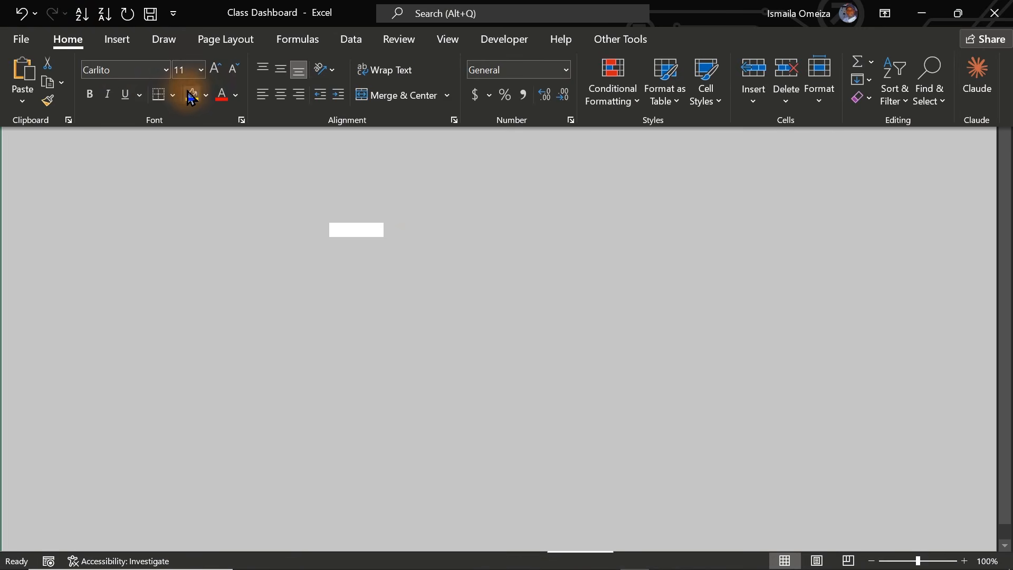
pyautogui.click(206, 95)
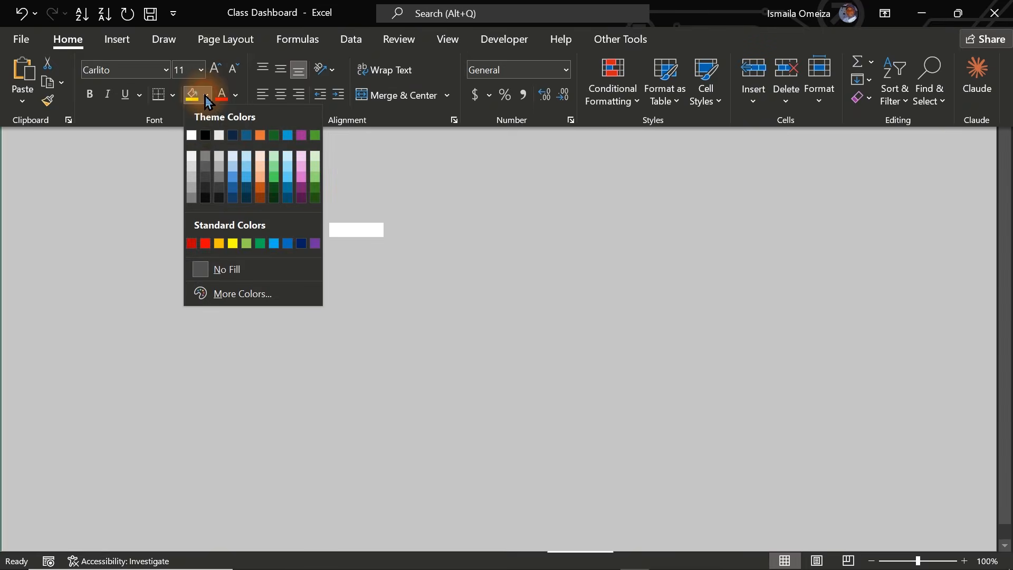
pyautogui.click(192, 170)
pyautogui.hotkey('ctrl', 'shift', 'F1')
pyautogui.click(190, 167)
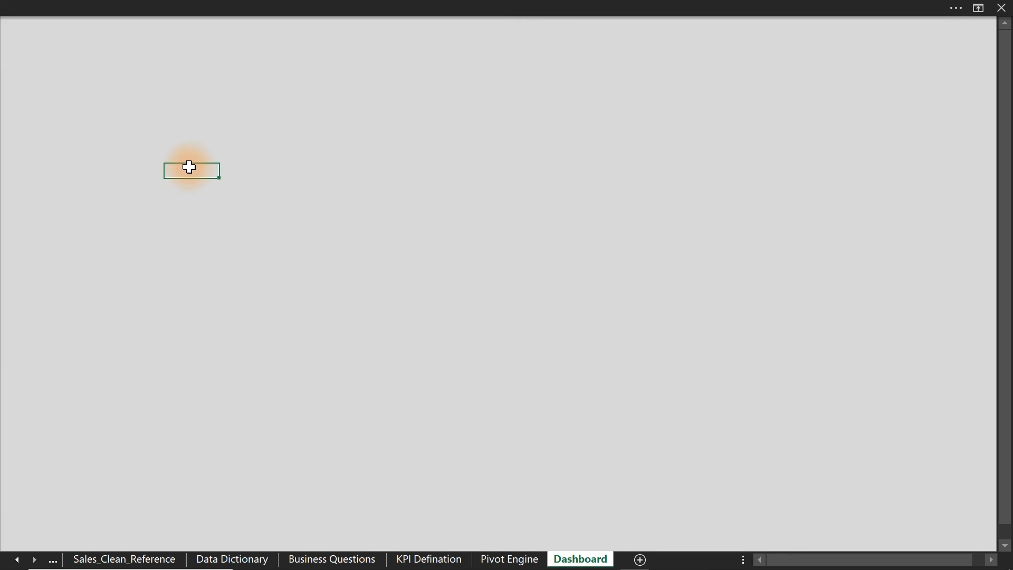
pyautogui.click(249, 213)
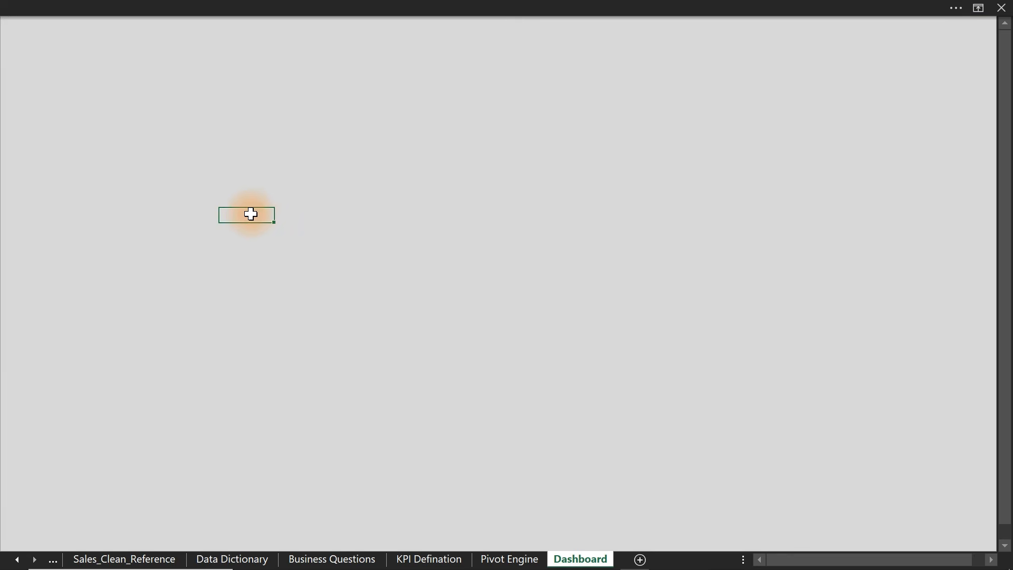
# - Draw a rectangle about 5.97" wide and 1.39" high on the Dashboard sheet and move it near the sheet's upper edge
pyautogui.click(198, 7)
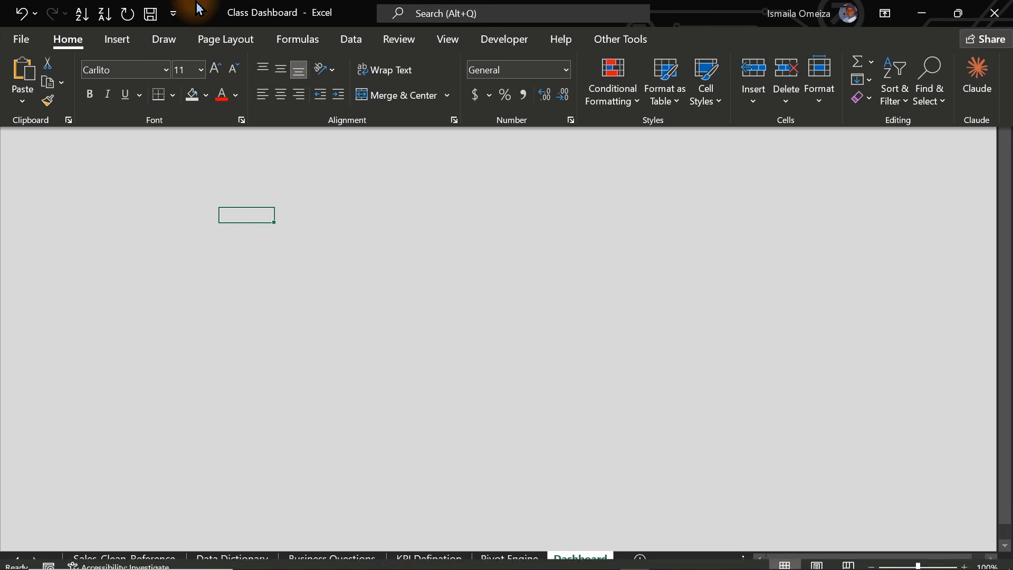
pyautogui.click(127, 40)
pyautogui.click(196, 103)
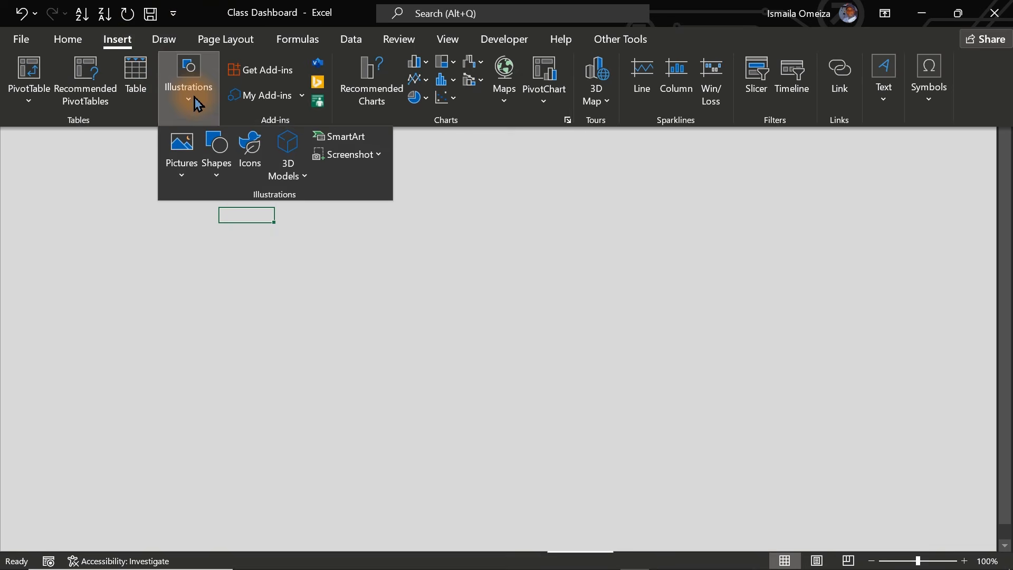
pyautogui.click(216, 179)
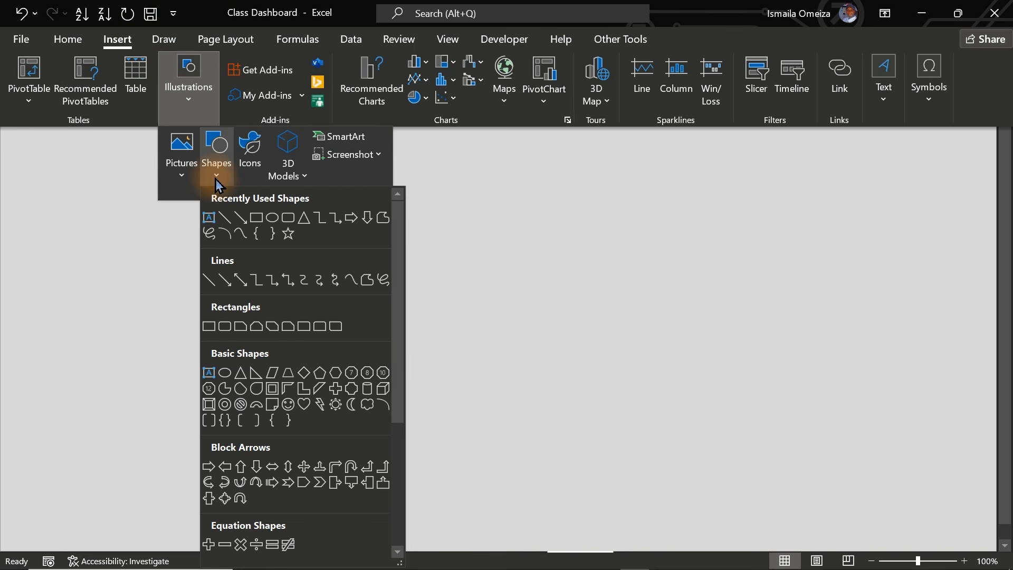
pyautogui.click(259, 224)
pyautogui.moveTo(91, 109); pyautogui.dragTo(546, 217)
pyautogui.moveTo(315, 179); pyautogui.dragTo(448, 136)
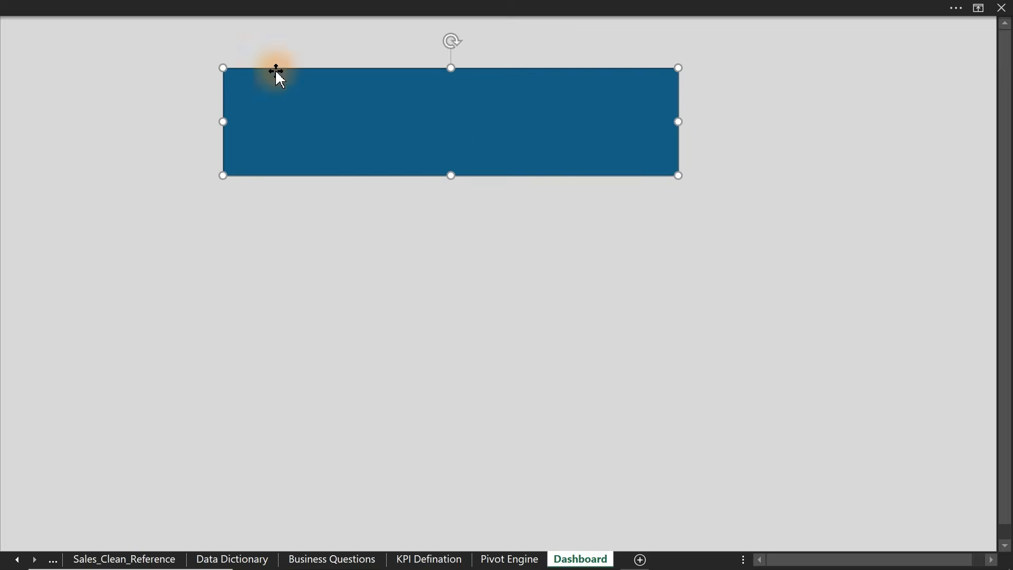
# - Set the Dashboard sheet's zoom to 80% and return to the view with the ribbon hidden
pyautogui.click(233, 7)
pyautogui.click(875, 562)
pyautogui.click(875, 562)
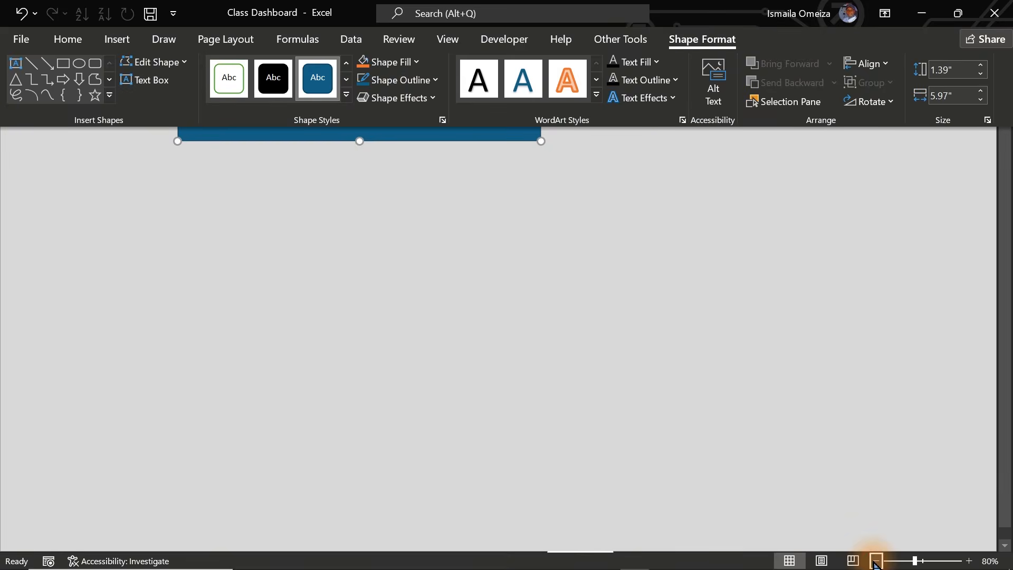
pyautogui.click(531, 309)
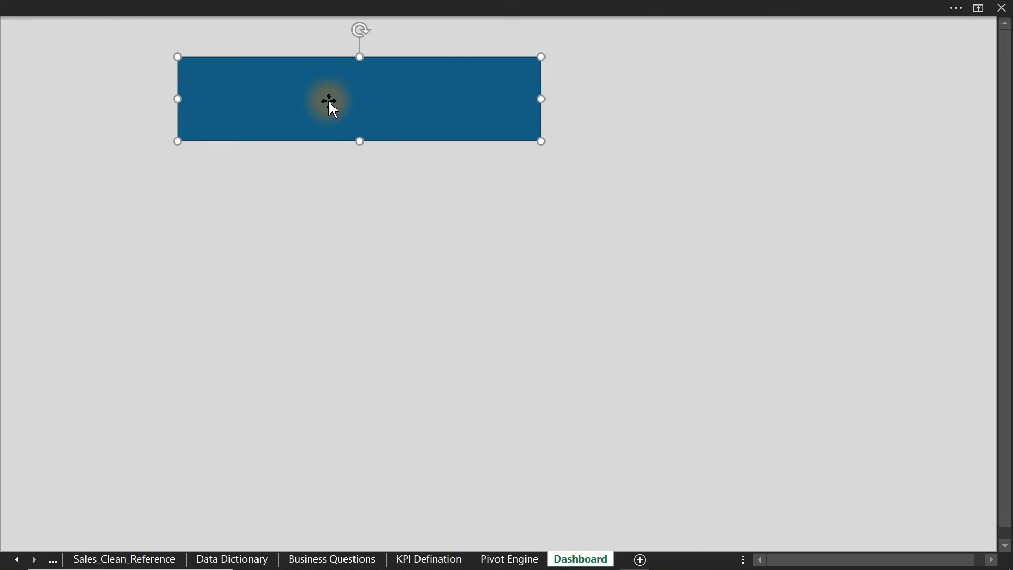
pyautogui.click(233, 8)
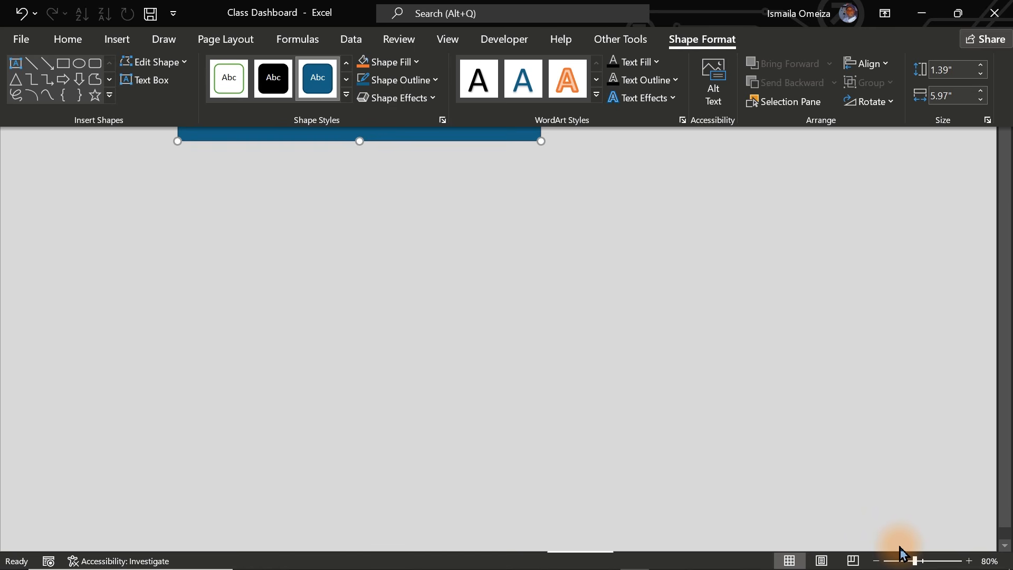
pyautogui.hotkey('ctrl', 'shift', 'F1')
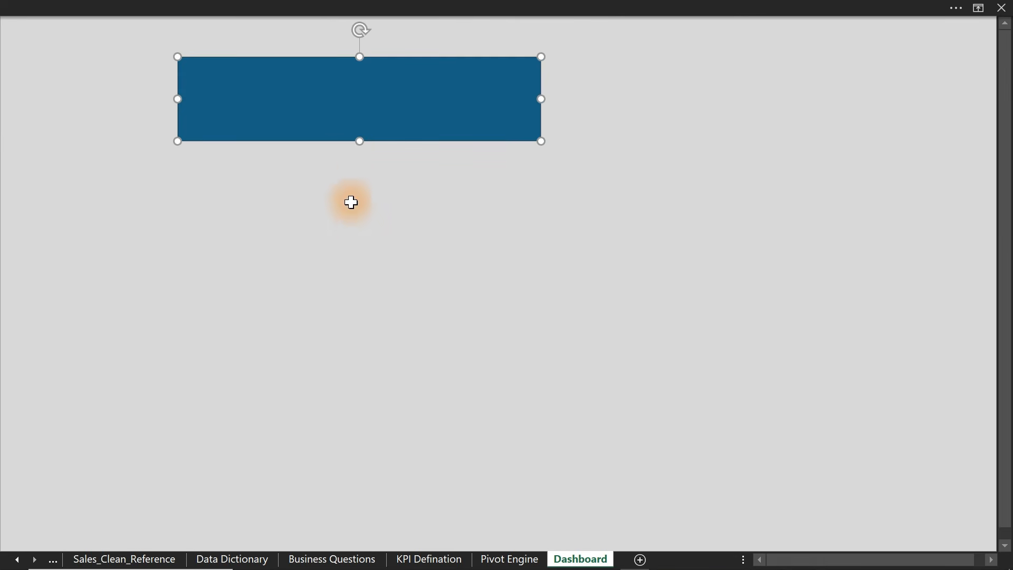
# - Place the rectangle along the sheet's top edge, stretch it across the full visible width and reduce its height to form a header banner
pyautogui.moveTo(300, 122); pyautogui.dragTo(766, 75)
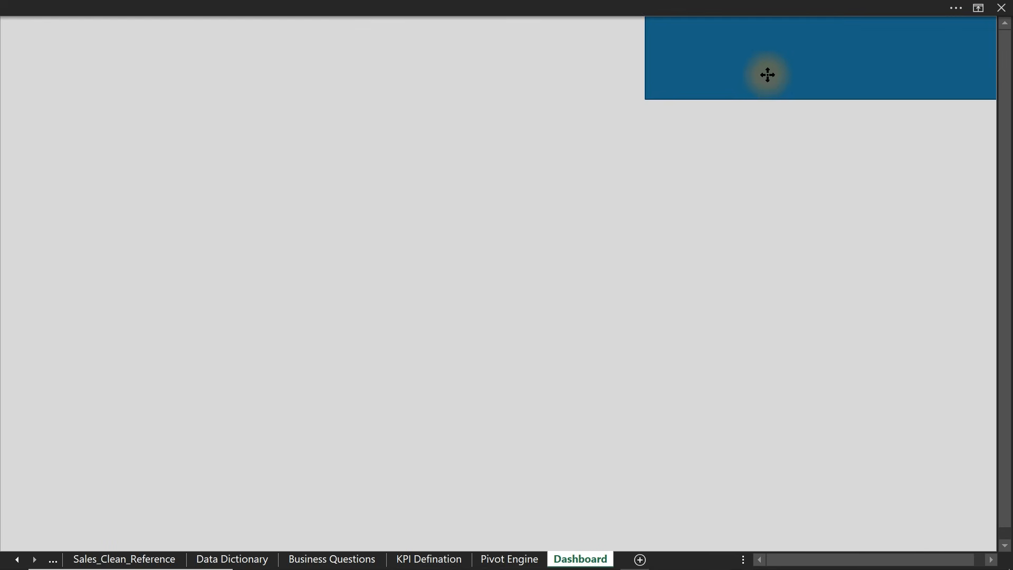
pyautogui.moveTo(647, 56); pyautogui.dragTo(2, 48)
pyautogui.moveTo(506, 102); pyautogui.dragTo(499, 75)
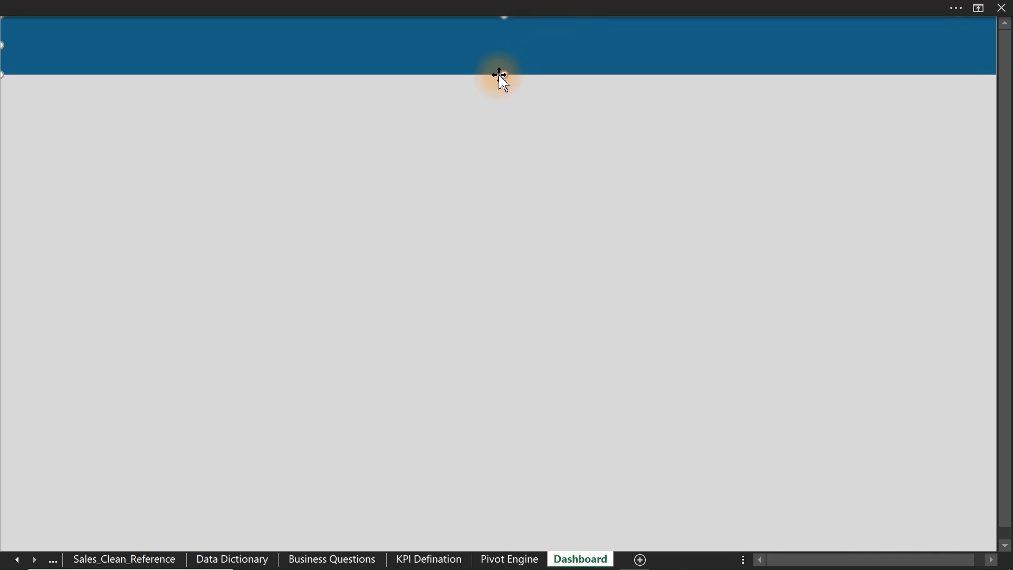
# - Format the header banner with no line and a near-black solid fill
pyautogui.doubleClick(500, 76)
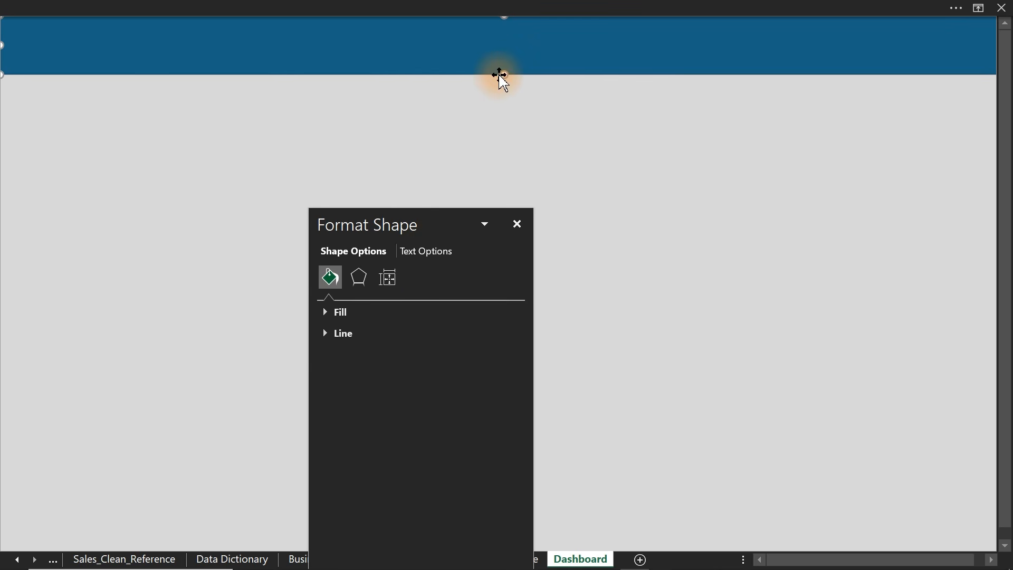
pyautogui.click(341, 337)
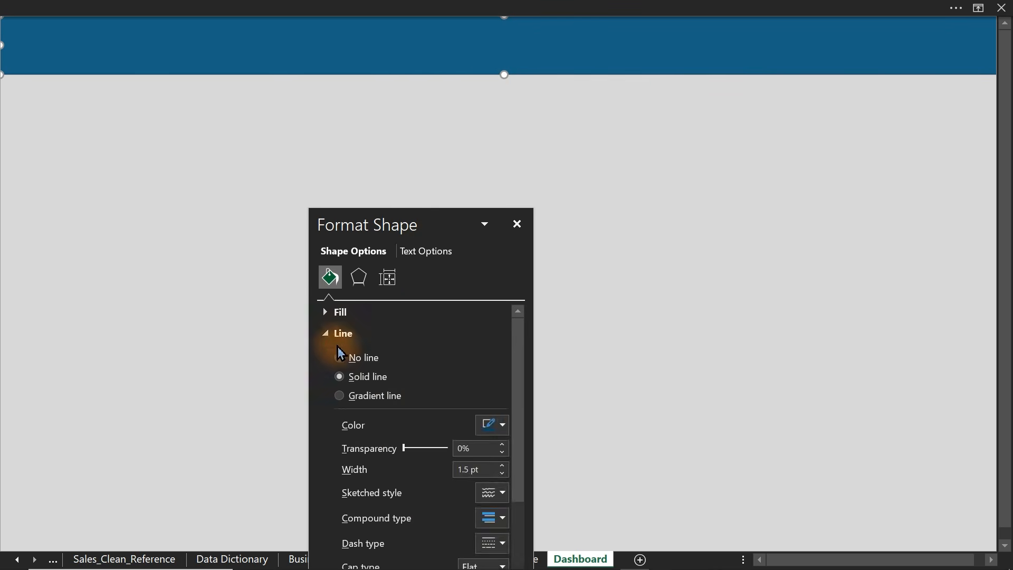
pyautogui.click(339, 357)
pyautogui.click(363, 314)
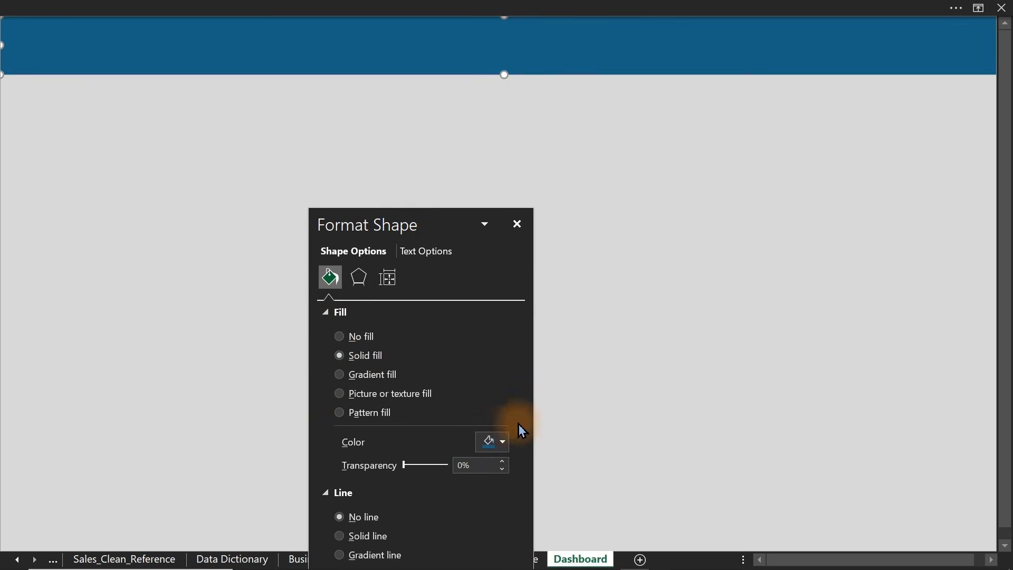
pyautogui.click(500, 442)
pyautogui.click(500, 359)
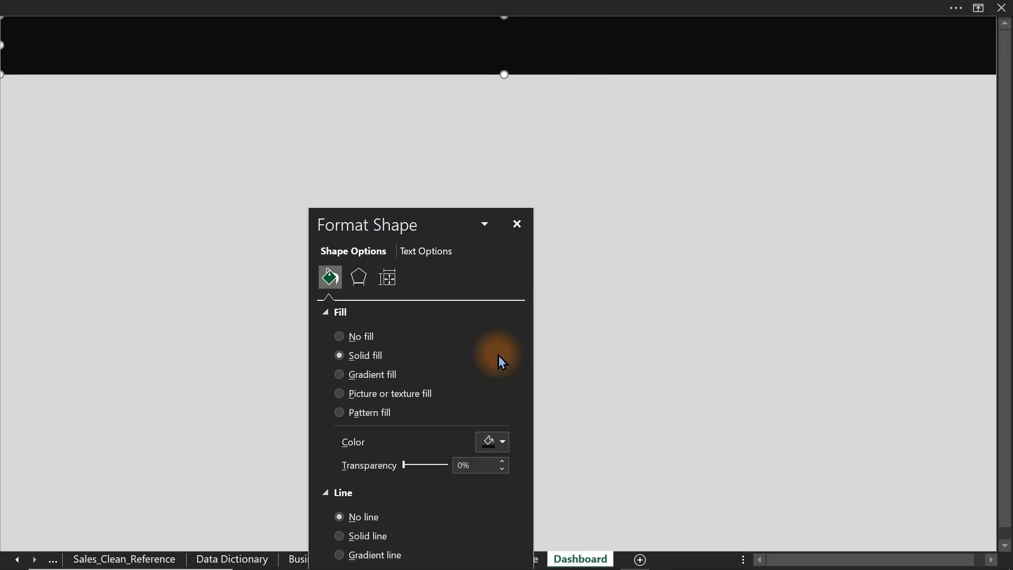
pyautogui.moveTo(417, 231); pyautogui.dragTo(376, 223)
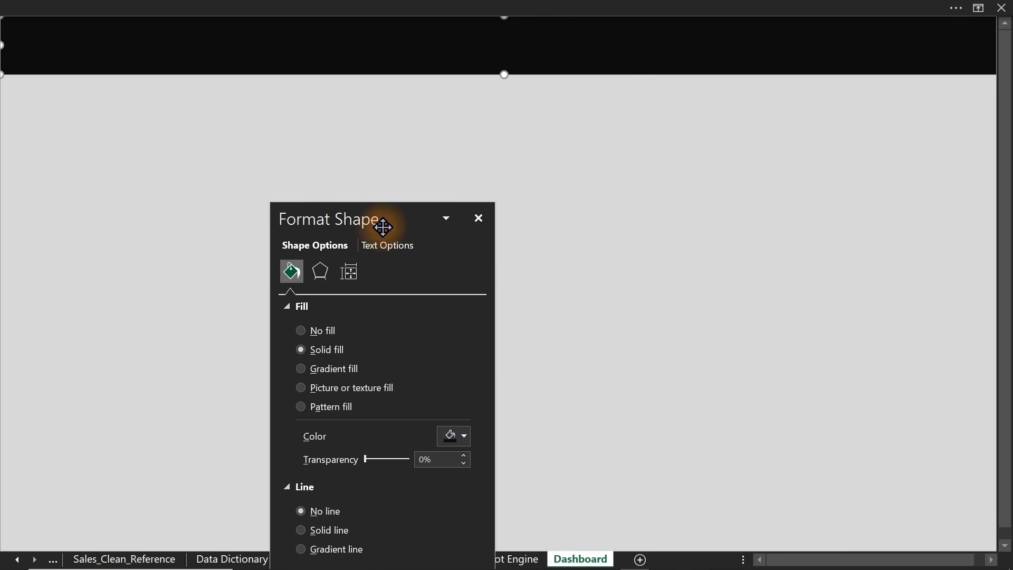
# - Duplicate the header banner, fill the copy dark gray and place it slightly lower, leaving a thin black strip above it
pyautogui.hotkey('ctrl', 'd')
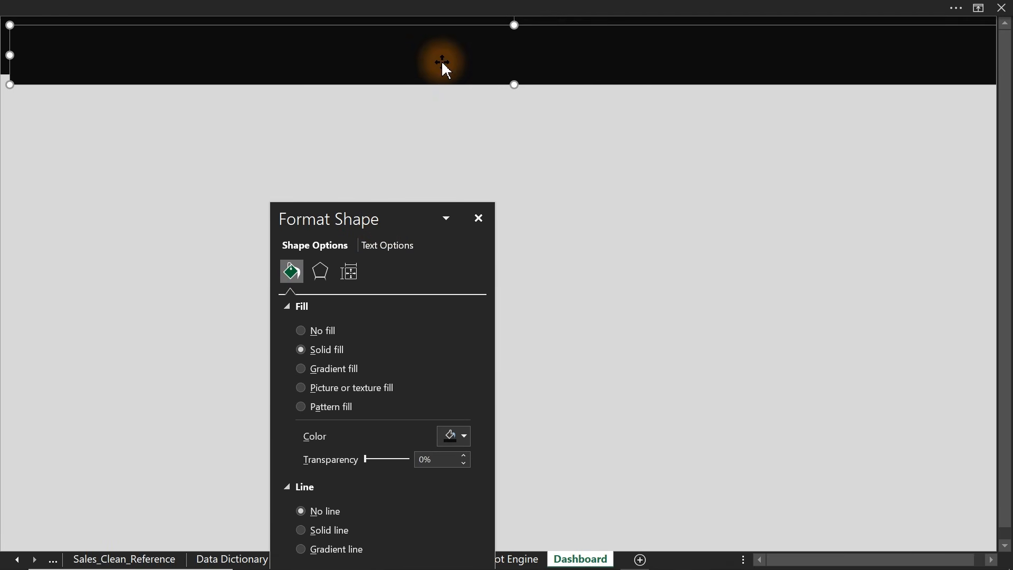
pyautogui.moveTo(441, 61); pyautogui.dragTo(422, 72)
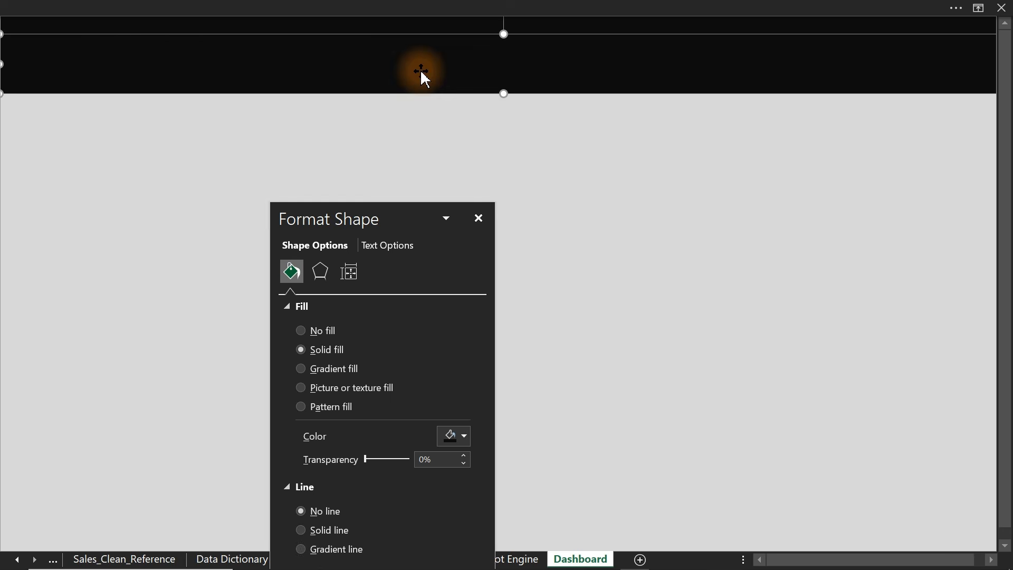
pyautogui.click(454, 435)
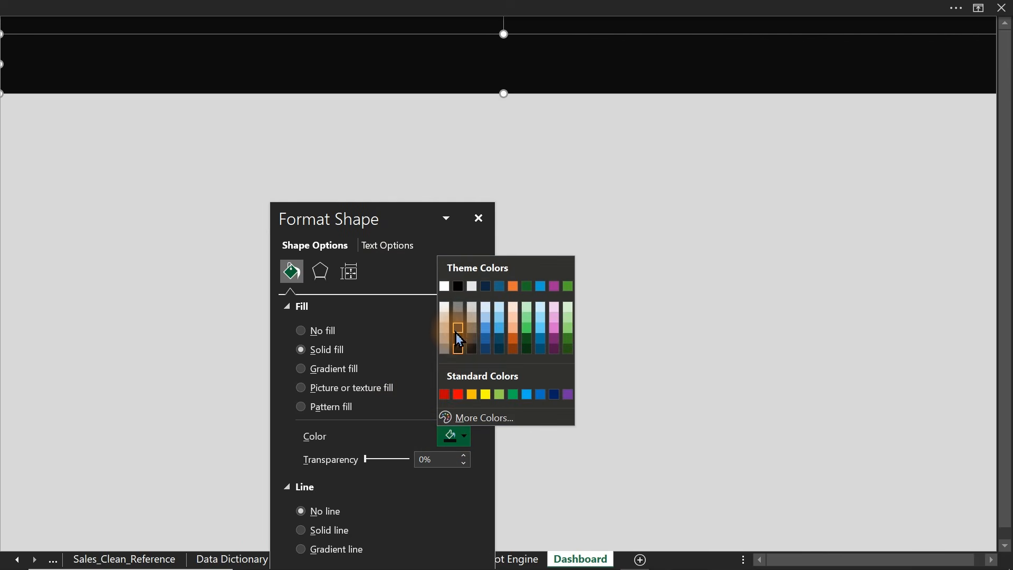
pyautogui.click(458, 329)
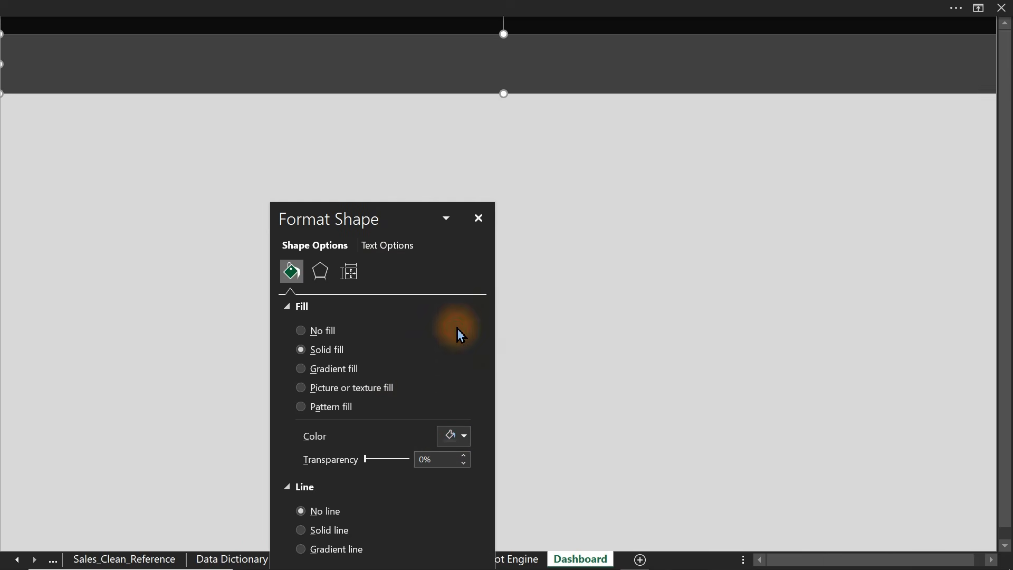
pyautogui.click(640, 270)
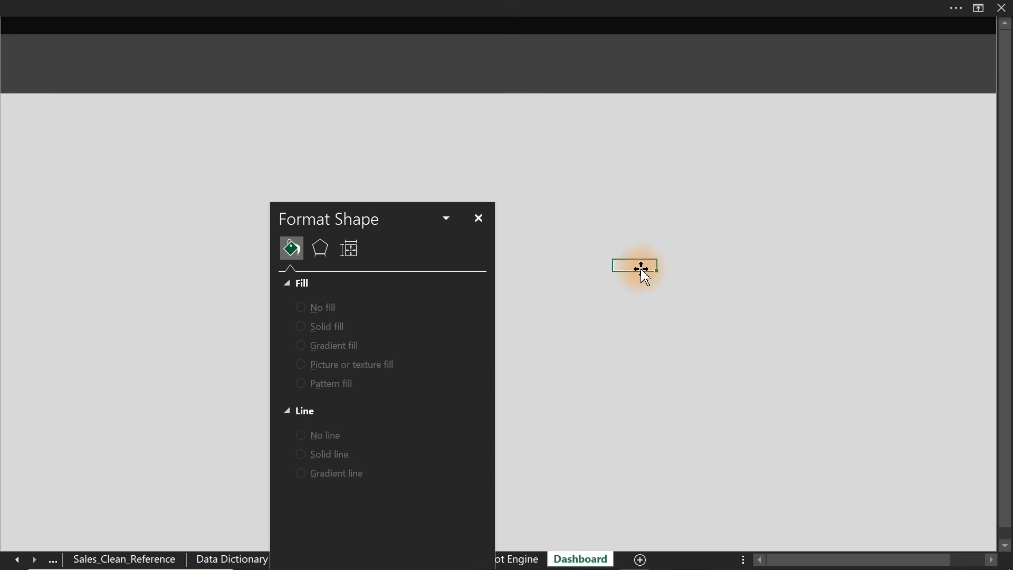
pyautogui.moveTo(625, 66); pyautogui.dragTo(599, 63)
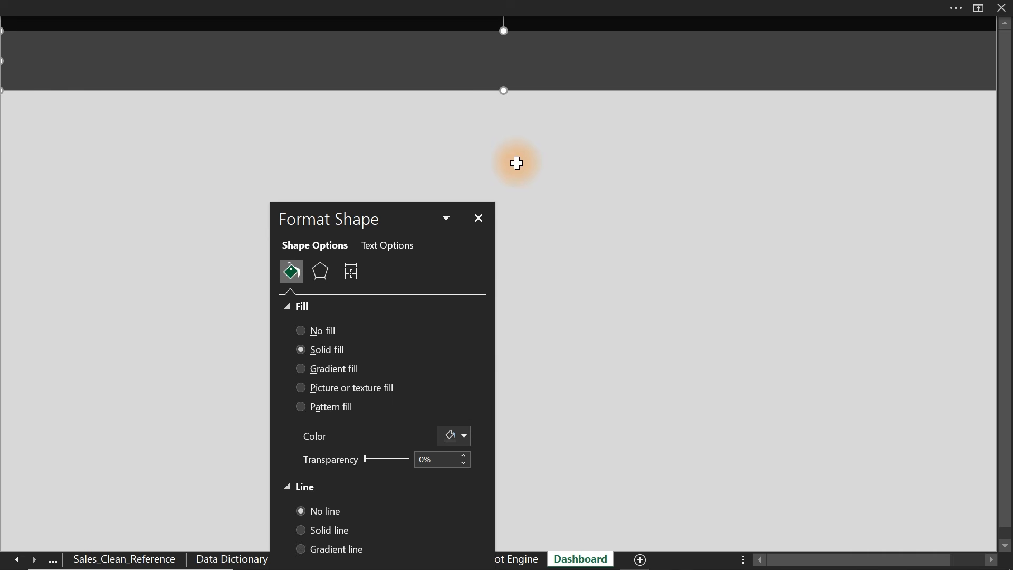
# - Draw a rounded rectangle below the header banner and close the shape formatting options
pyautogui.click(362, 6)
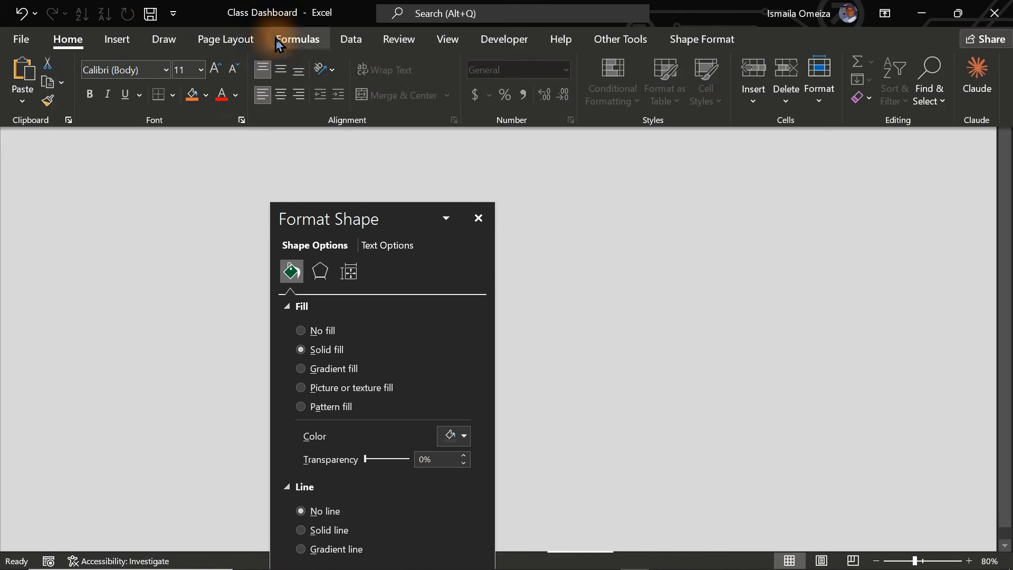
pyautogui.click(119, 45)
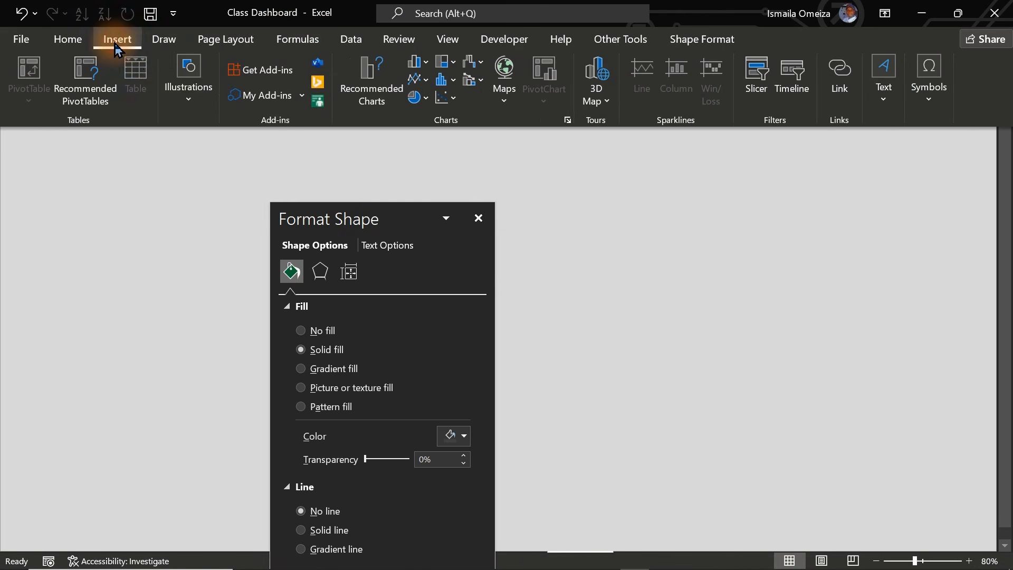
pyautogui.click(177, 105)
pyautogui.click(215, 161)
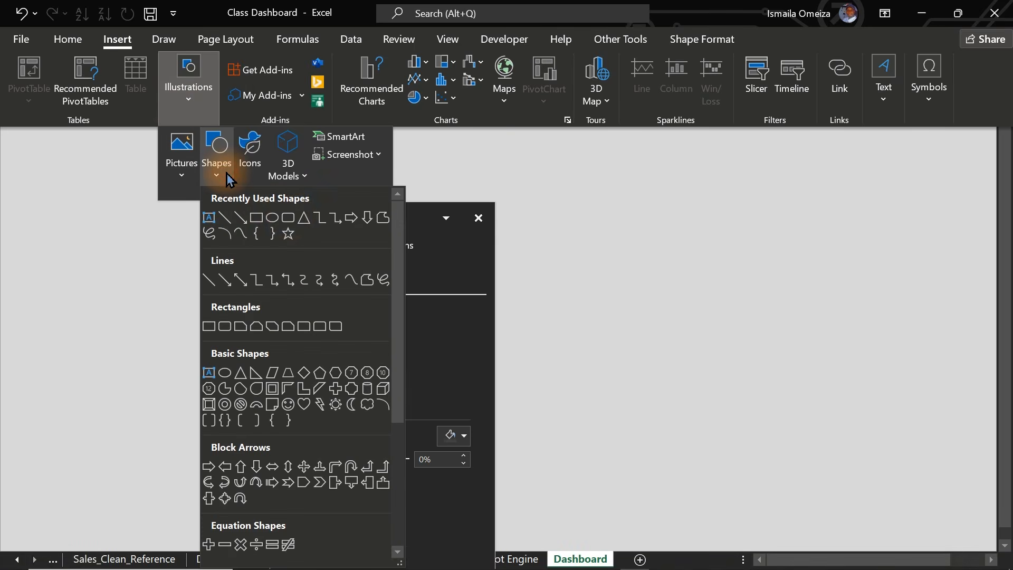
pyautogui.click(289, 224)
pyautogui.moveTo(131, 149); pyautogui.dragTo(566, 267)
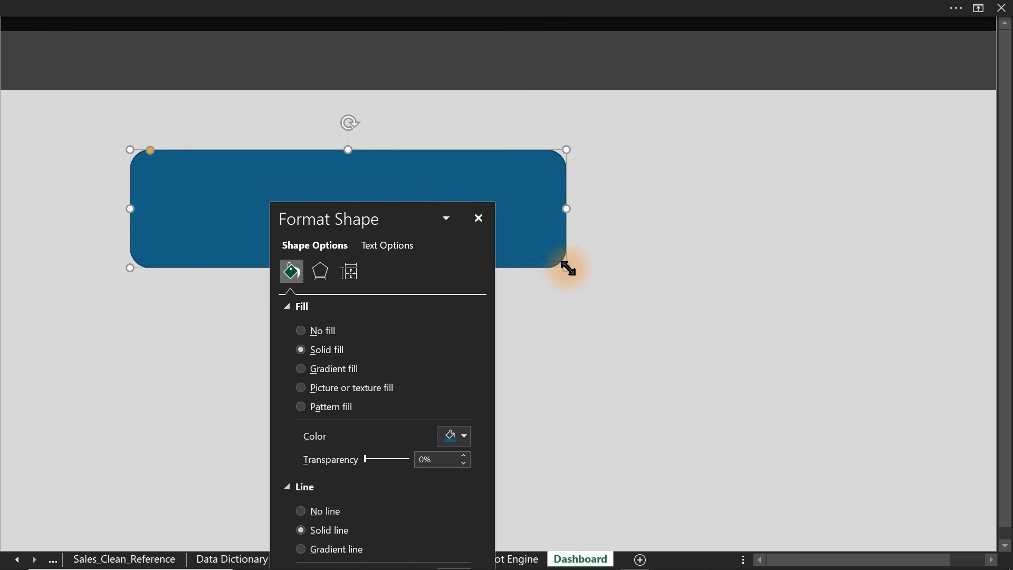
pyautogui.click(477, 219)
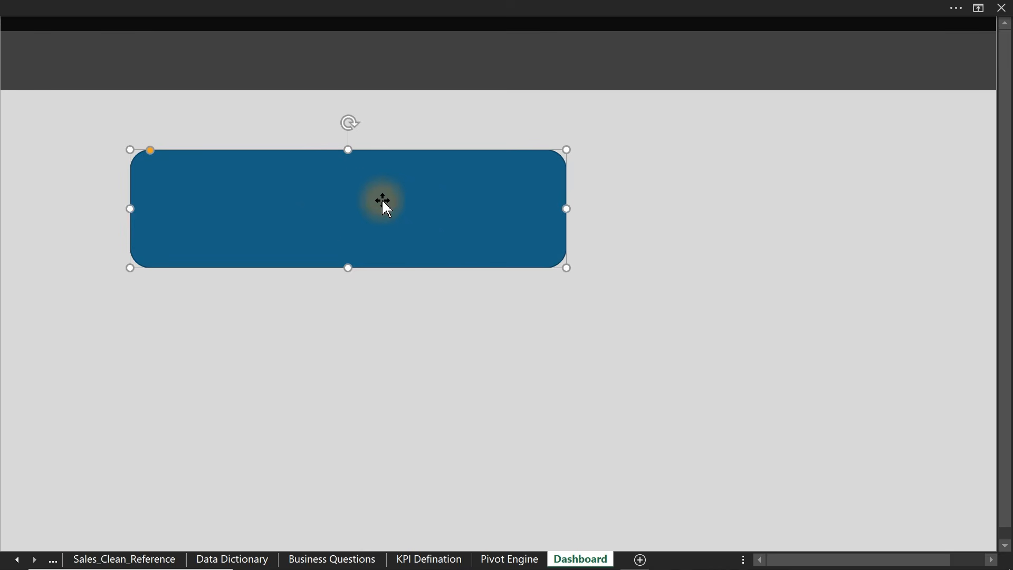
# - Widen the rounded rectangle to nearly the full visible width and move it to the lower edge of the dashboard area
pyautogui.moveTo(565, 209); pyautogui.dragTo(984, 177)
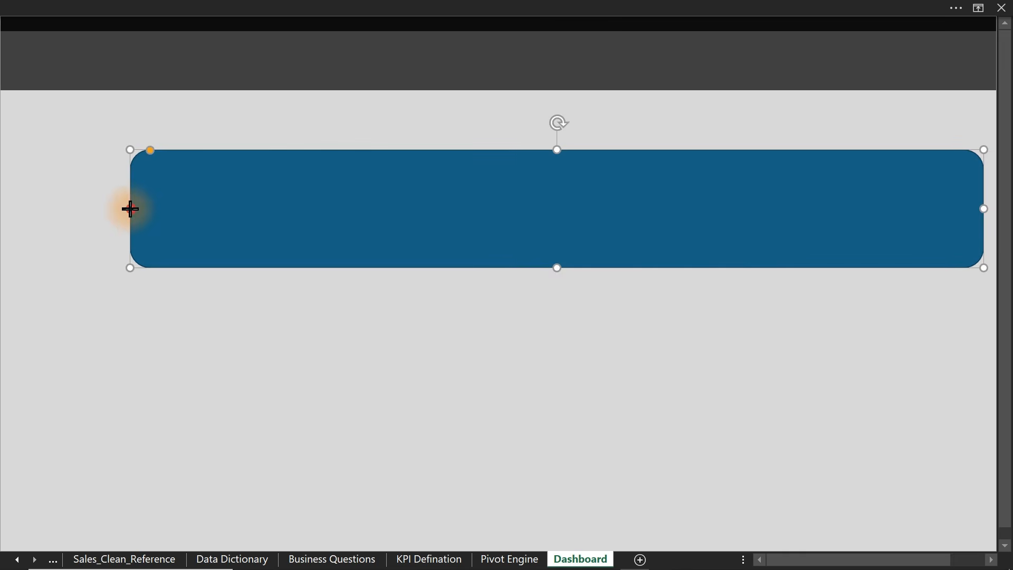
pyautogui.moveTo(129, 208); pyautogui.dragTo(7, 190)
pyautogui.moveTo(473, 220); pyautogui.dragTo(476, 494)
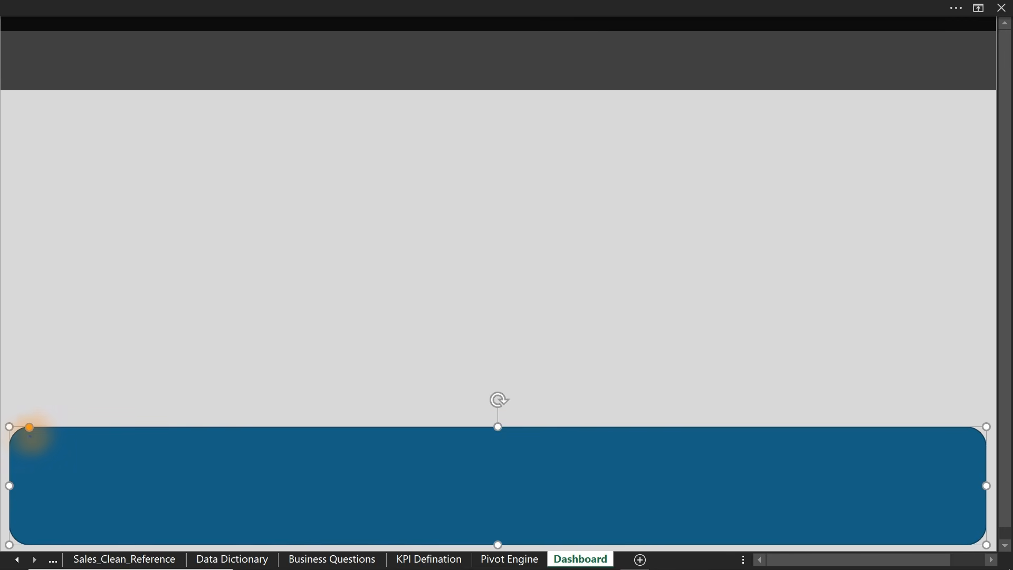
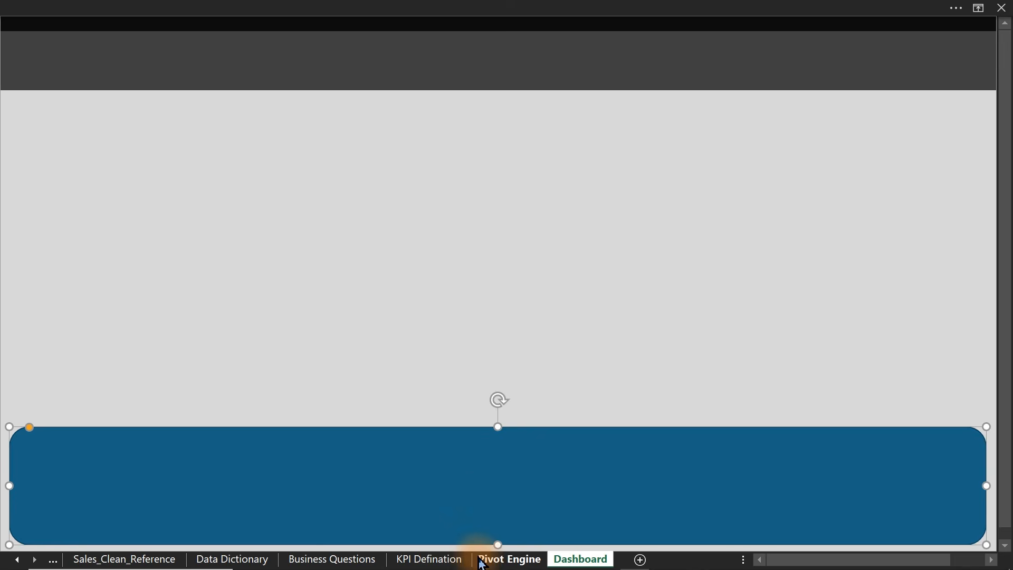
# - Nudge the rounded rectangle up, stretch its upper edge to just below the header banner, and reduce its corner rounding
pyautogui.press('Up')
pyautogui.press('Up')
pyautogui.press('Up')
pyautogui.press('Up')
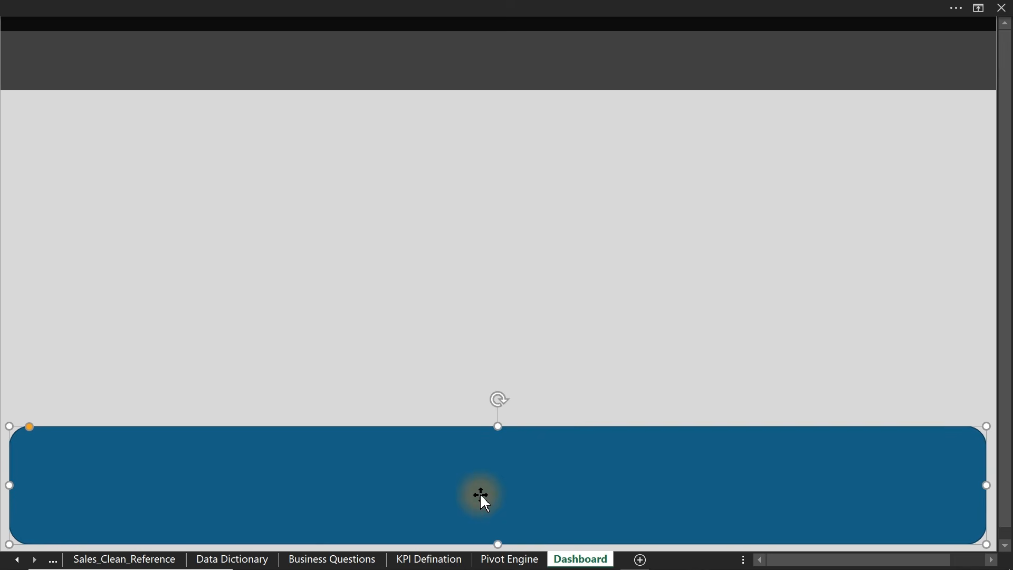
pyautogui.moveTo(499, 429); pyautogui.dragTo(524, 106)
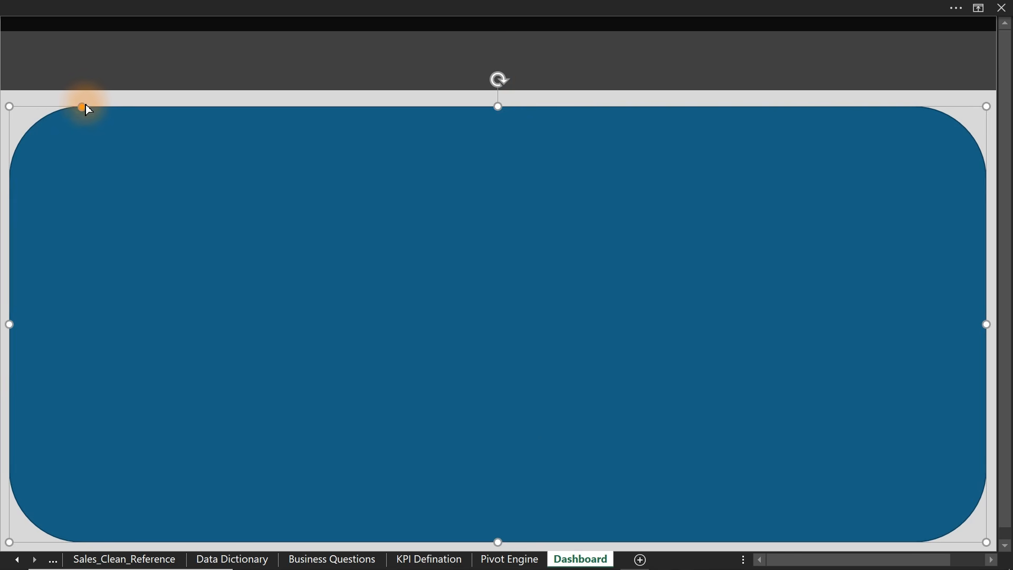
pyautogui.moveTo(85, 107); pyautogui.dragTo(21, 96)
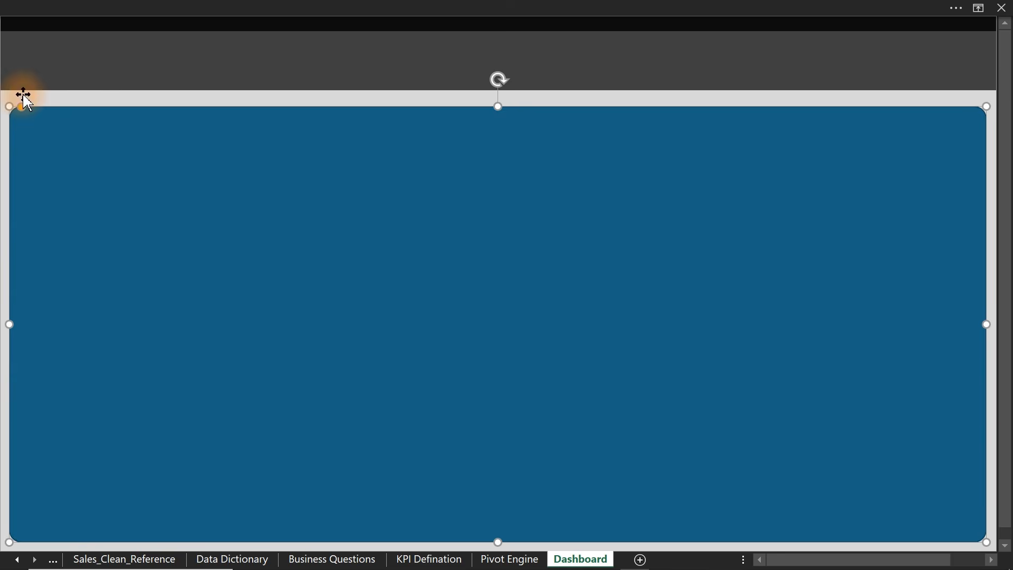
pyautogui.moveTo(497, 101); pyautogui.dragTo(497, 100)
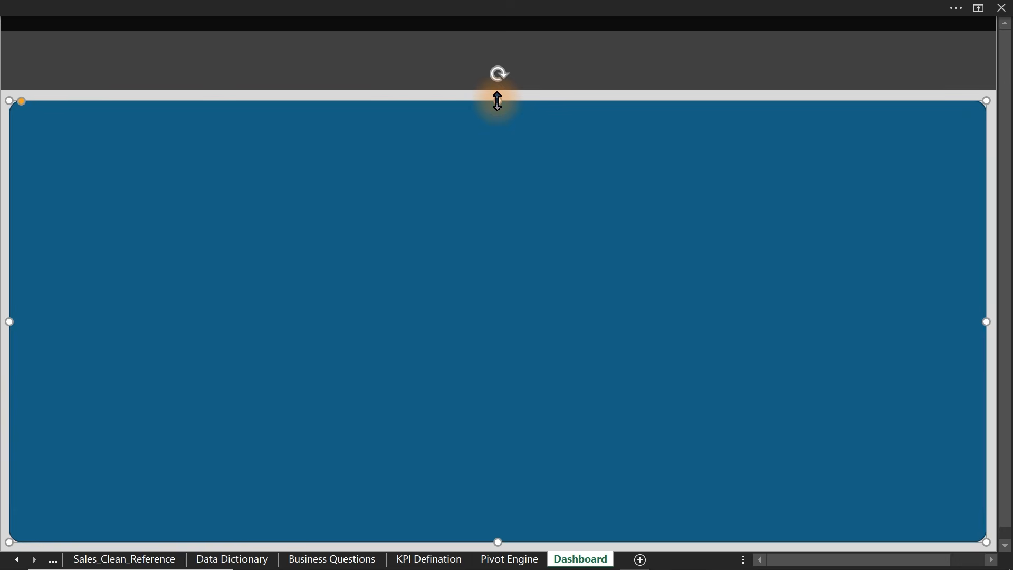
# - Extend the dark gray header banner downward and raise the rounded panel's upper edge so the panel overlaps it
pyautogui.click(543, 58)
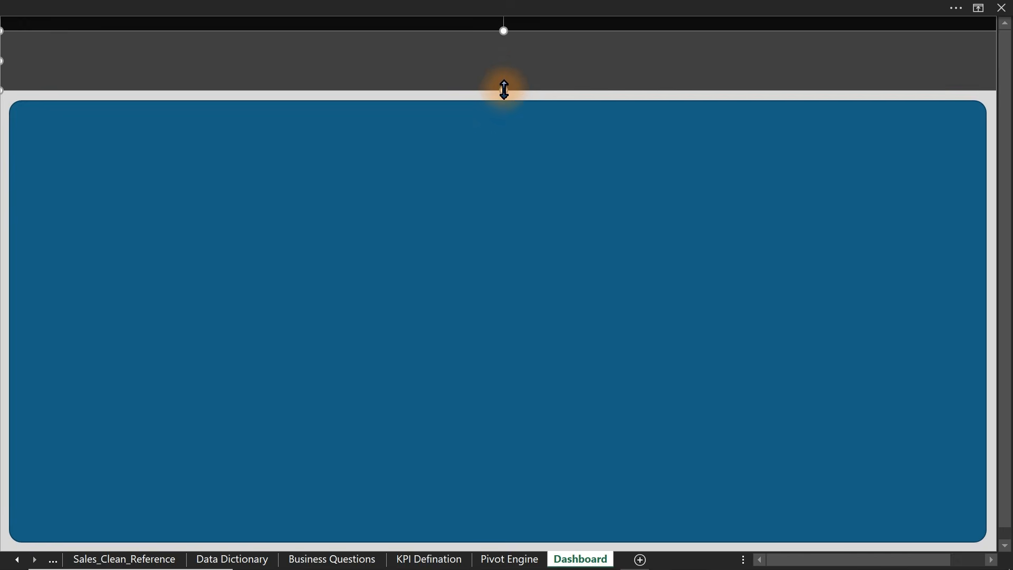
pyautogui.moveTo(504, 89); pyautogui.dragTo(501, 148)
pyautogui.click(517, 190)
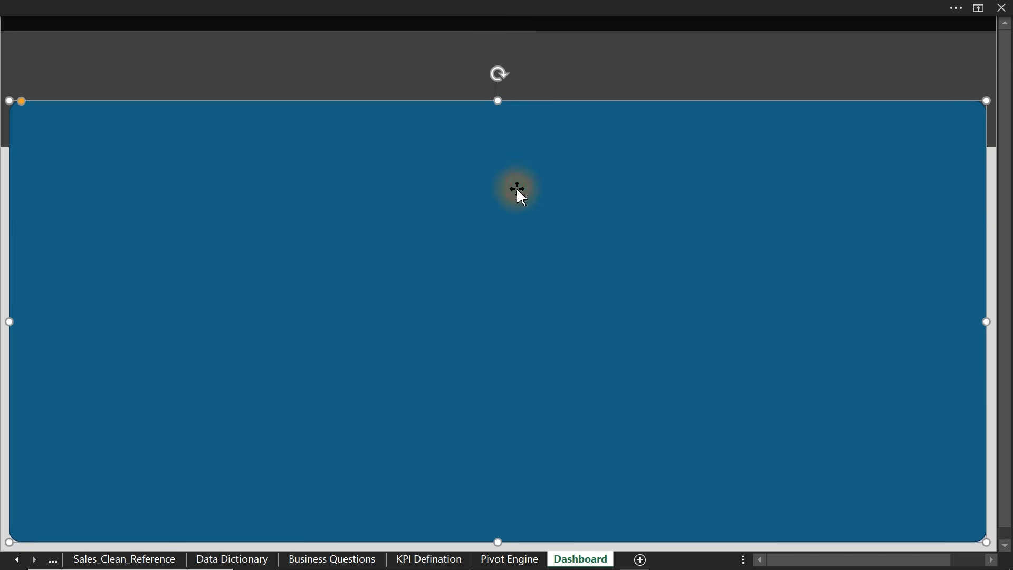
pyautogui.moveTo(500, 102); pyautogui.dragTo(497, 60)
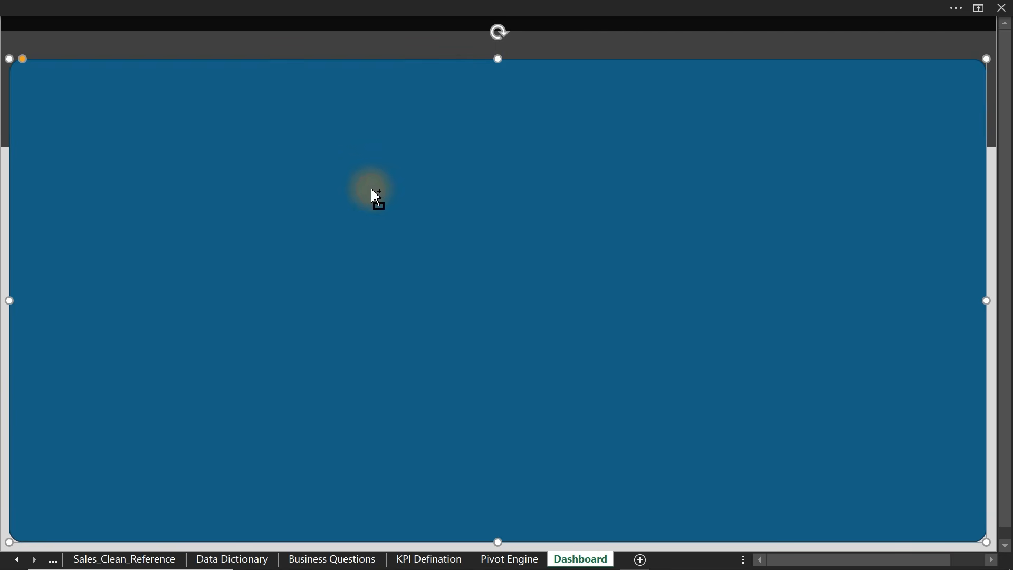
# - Format the large rounded panel with a very light gray solid fill and no line
pyautogui.hotkey('ctrl', '1')
pyautogui.click(457, 438)
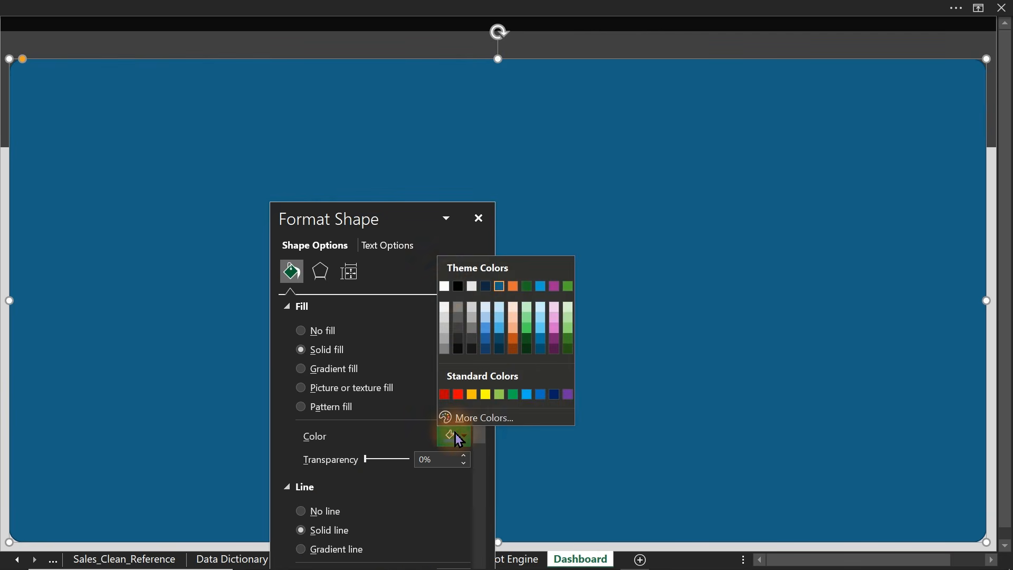
pyautogui.click(446, 285)
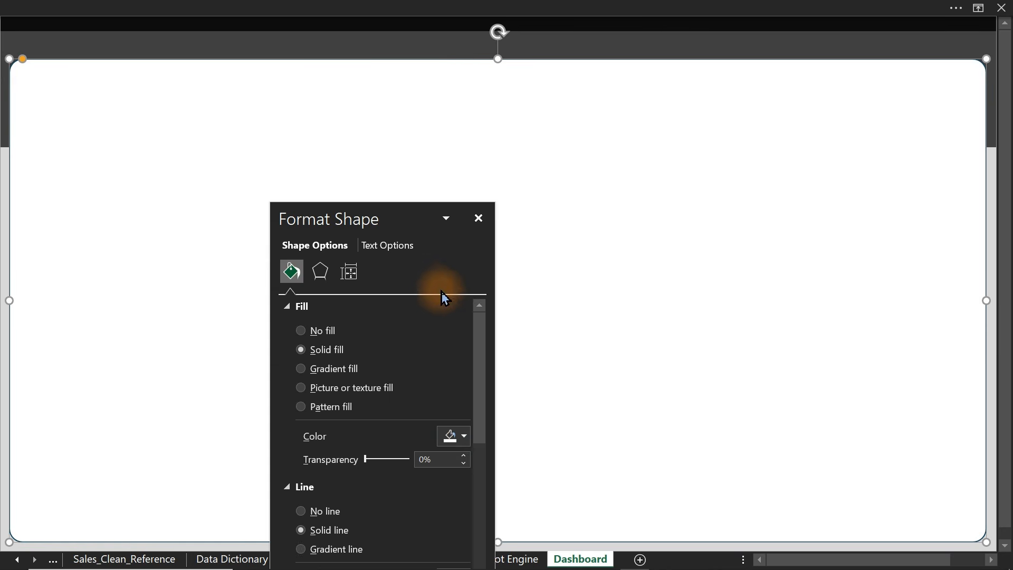
pyautogui.click(463, 440)
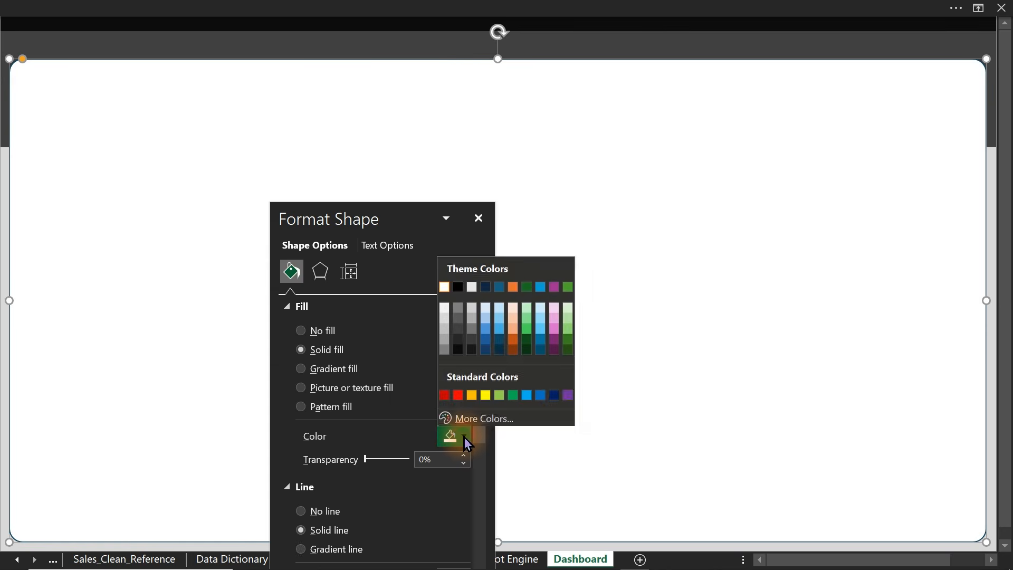
pyautogui.click(445, 310)
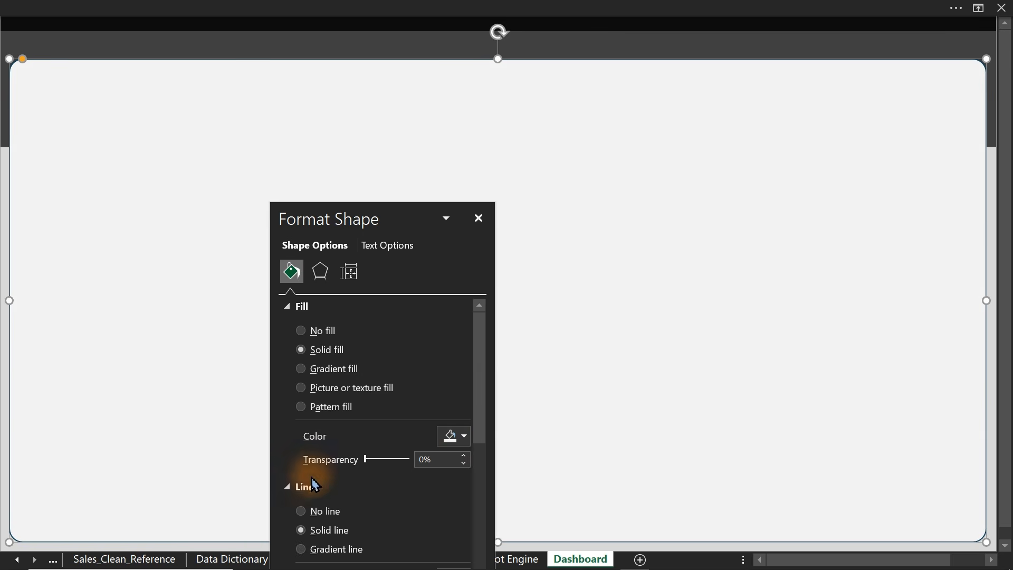
pyautogui.click(319, 516)
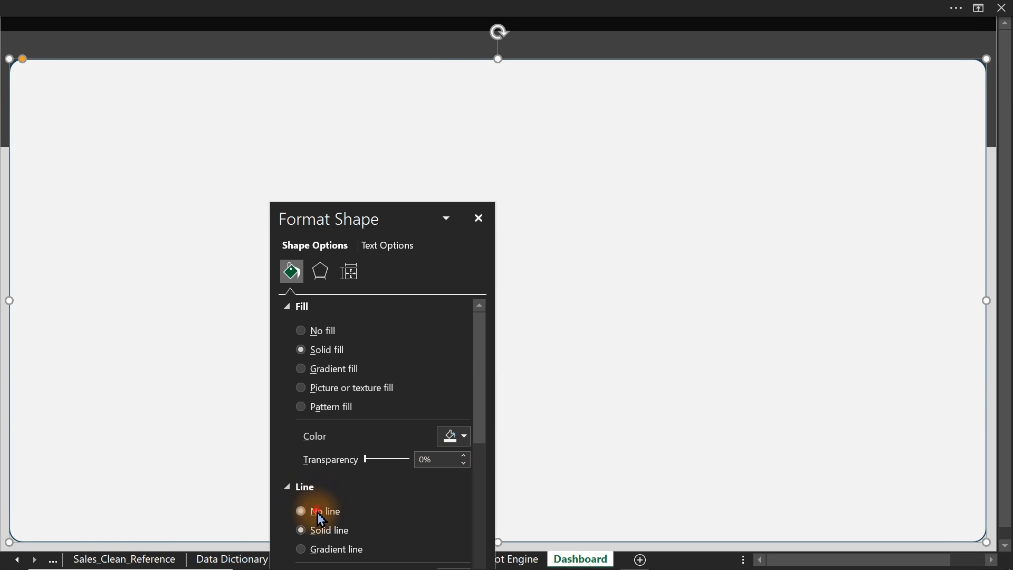
pyautogui.click(2, 261)
# - Draw a small rounded rectangle card inside the upper-left corner of the light gray panel and shorten it slightly
pyautogui.moveTo(367, 230); pyautogui.dragTo(705, 141)
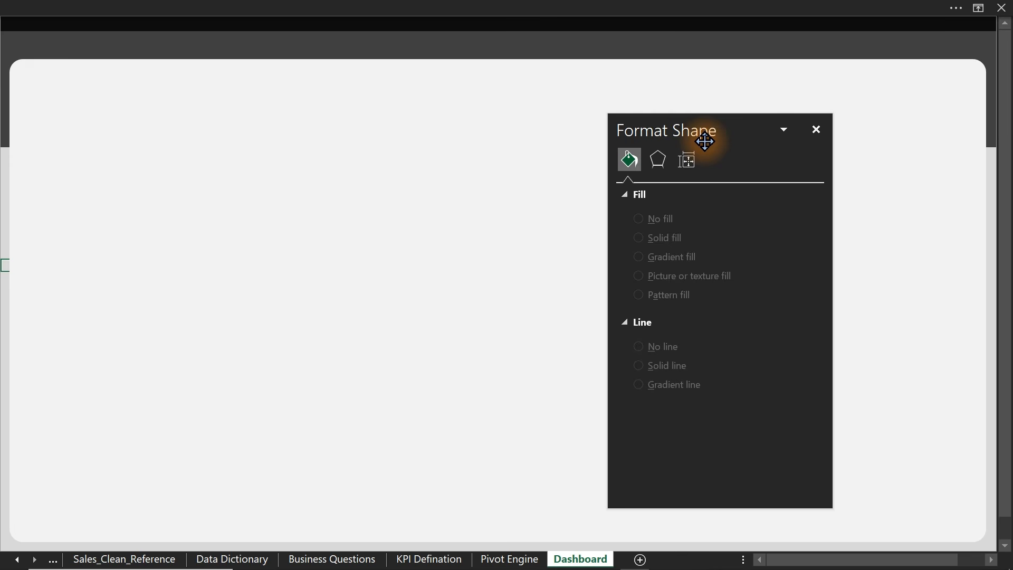
pyautogui.click(264, 6)
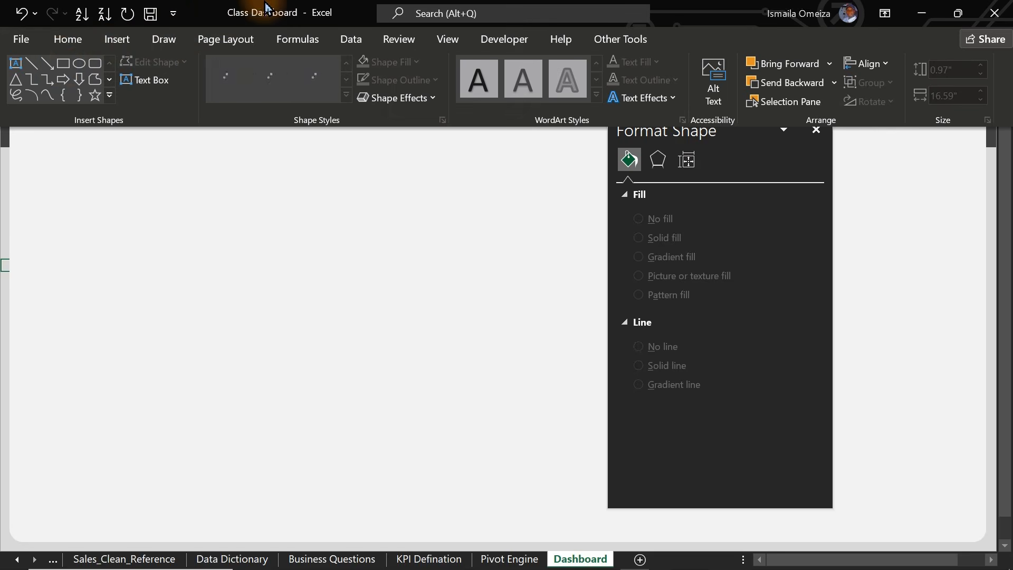
pyautogui.click(94, 62)
pyautogui.moveTo(74, 76)
pyautogui.mouseDown()
pyautogui.moveTo(285, 181)
pyautogui.moveTo(248, 204)
pyautogui.mouseUp()
pyautogui.moveTo(158, 150); pyautogui.dragTo(108, 144)
pyautogui.moveTo(45, 74); pyautogui.dragTo(34, 72)
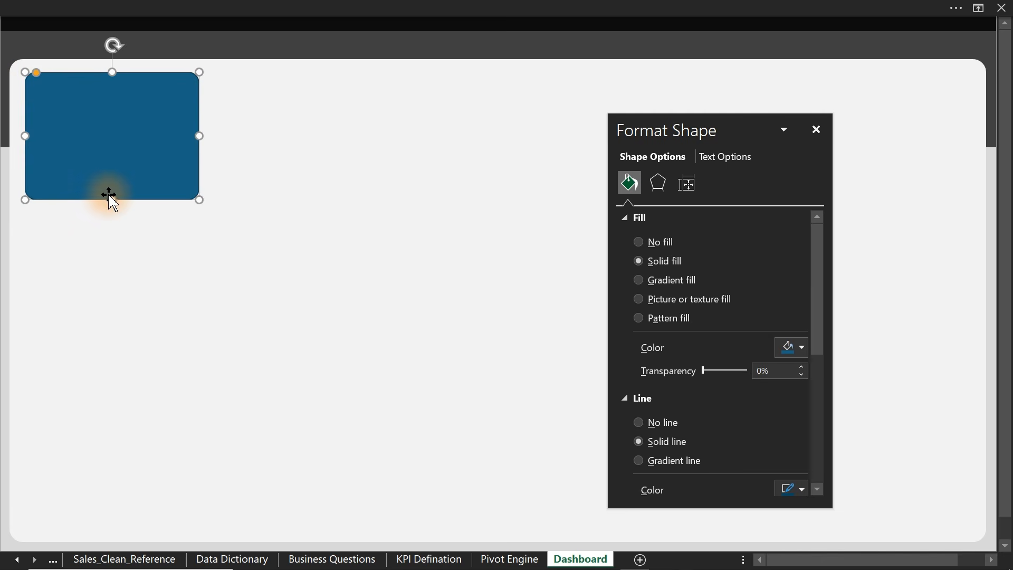
pyautogui.moveTo(110, 198); pyautogui.dragTo(111, 184)
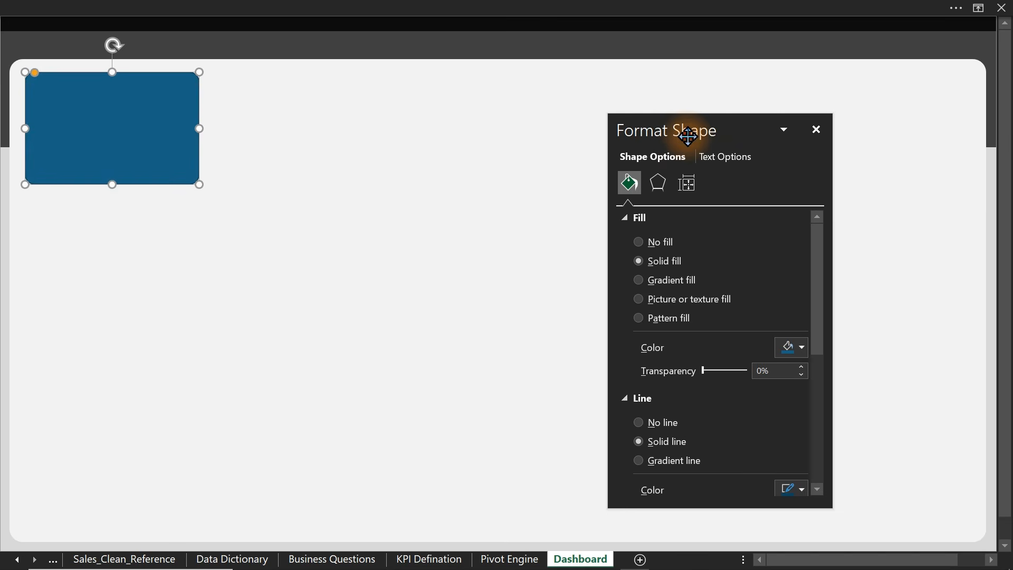
# - Try a row of four equal cards by slightly narrowing the card and duplicating it, and undo the duplicates
pyautogui.moveTo(690, 132); pyautogui.dragTo(785, 255)
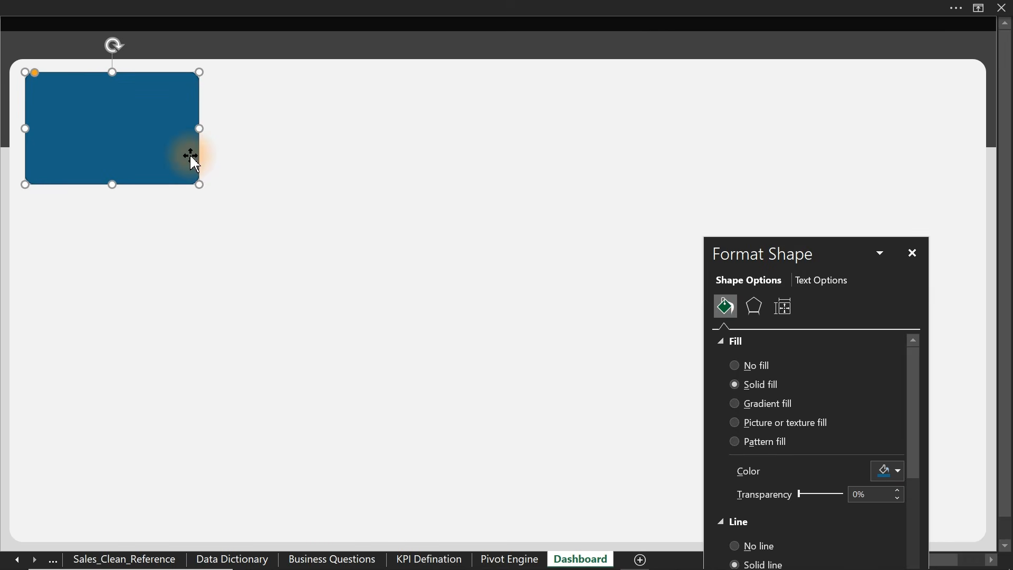
pyautogui.moveTo(198, 129); pyautogui.dragTo(327, 129)
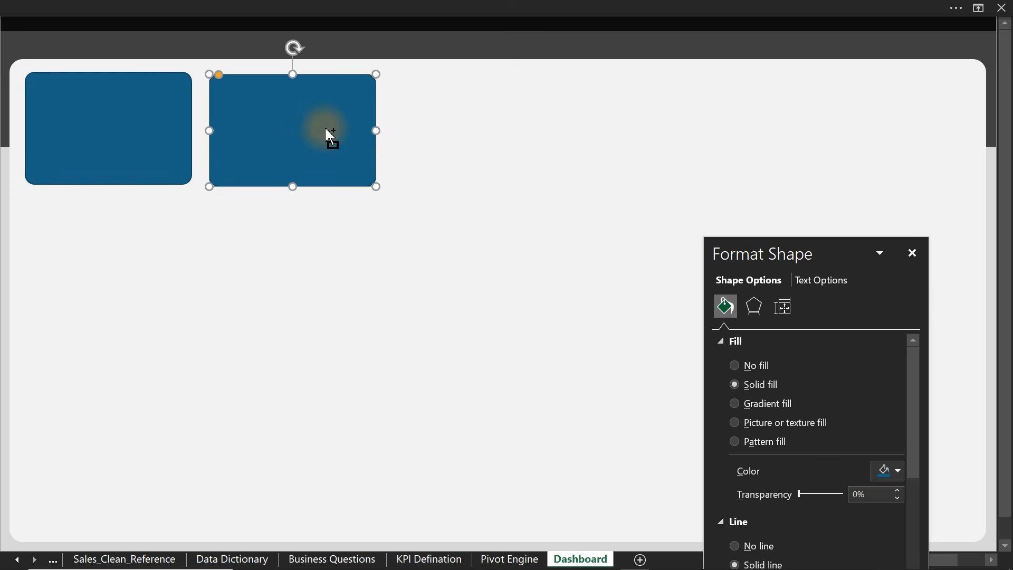
pyautogui.hotkey('ctrl', 'd')
pyautogui.hotkey('ctrl', 'd')
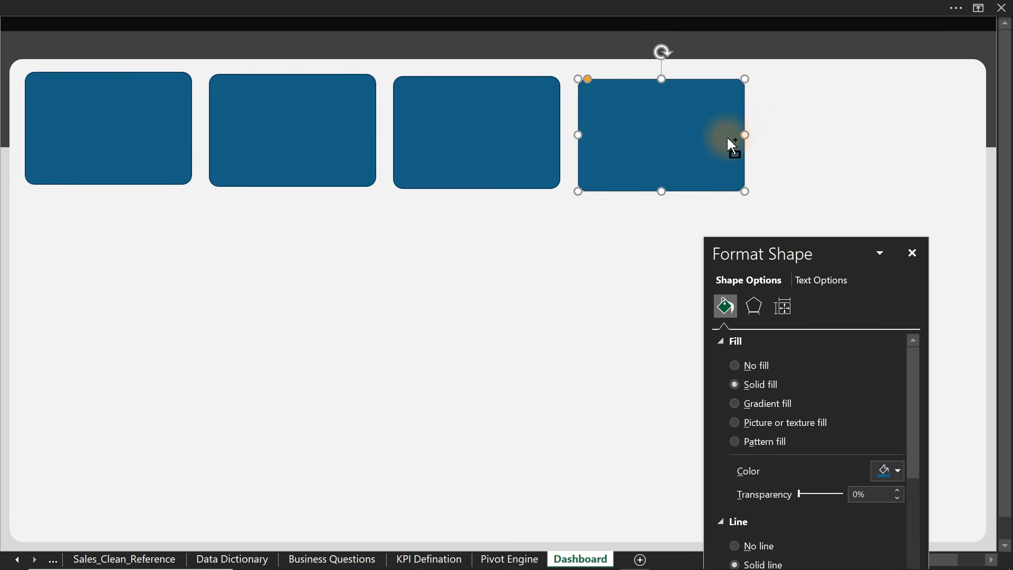
pyautogui.hotkey('ctrl', 'z')
pyautogui.hotkey('ctrl', 'z')
pyautogui.hotkey('ctrl', 'z')
pyautogui.hotkey('ctrl', 'z')
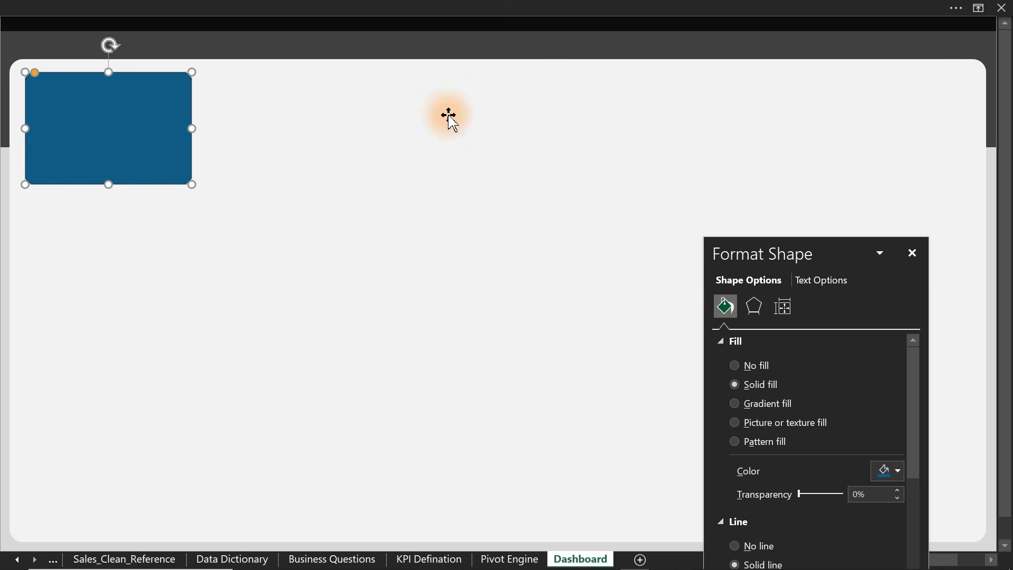
# - Narrow the rounded card further, test its fit with a row of duplicates, and delete the copies
pyautogui.moveTo(192, 128); pyautogui.dragTo(269, 130)
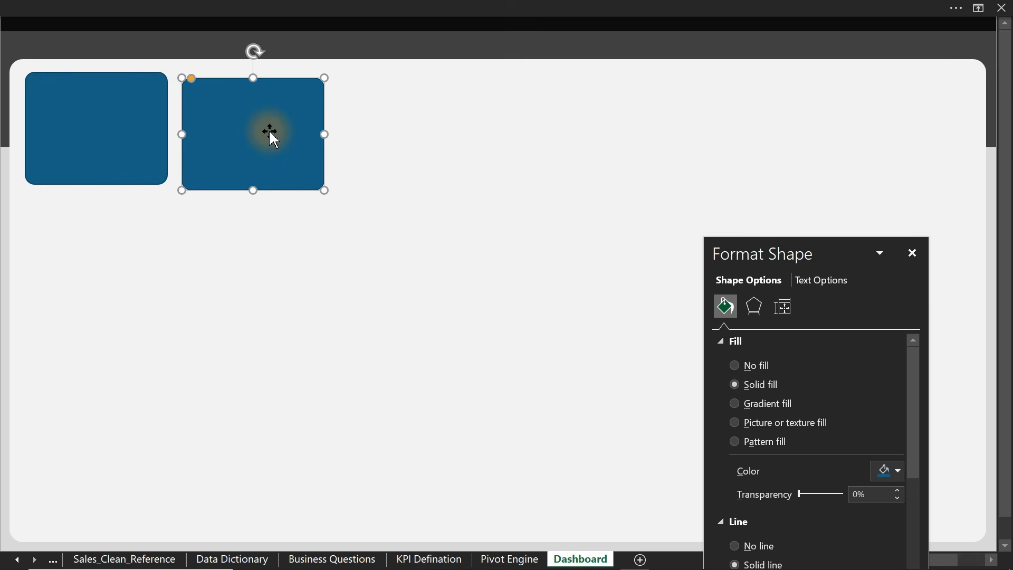
pyautogui.hotkey('ctrl', 'd')
pyautogui.hotkey('ctrl', 'd')
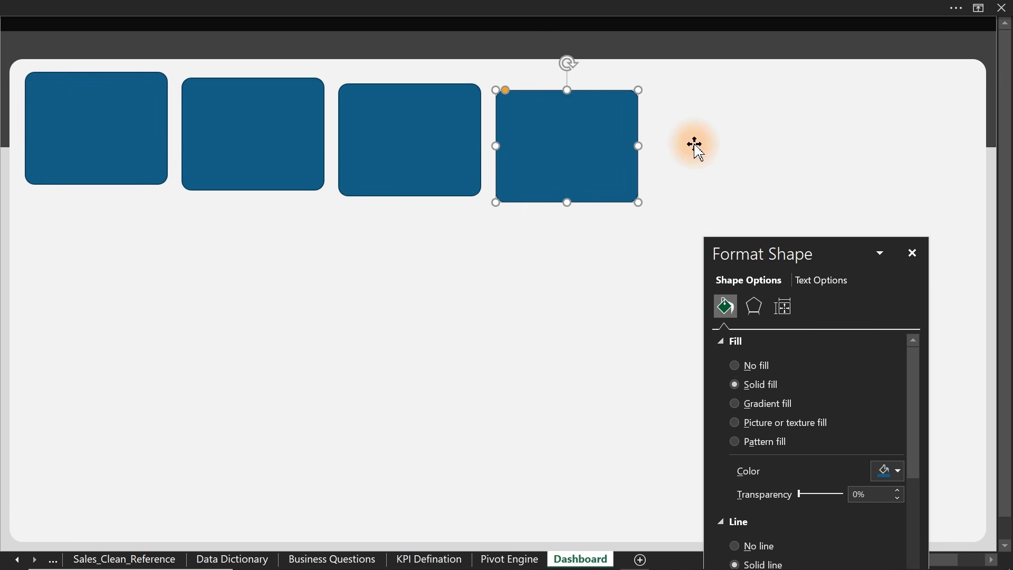
pyautogui.keyDown('ctrl'); pyautogui.click(431, 128); pyautogui.keyUp('ctrl')
pyautogui.keyDown('ctrl'); pyautogui.click(240, 136); pyautogui.keyUp('ctrl')
pyautogui.press('Delete')
pyautogui.click(114, 161)
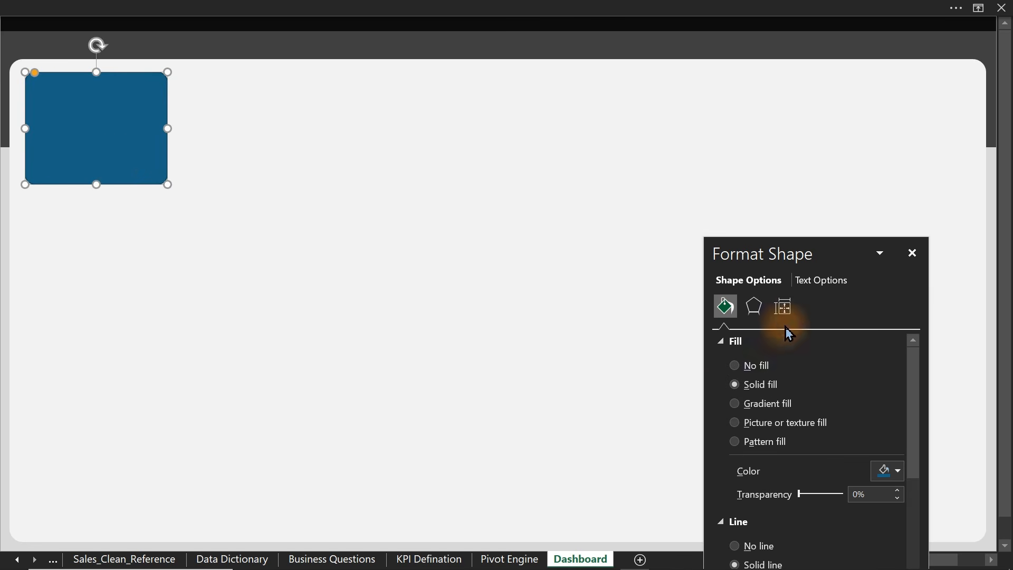
# - Fill the small rounded card with solid white and keep it selected
pyautogui.moveTo(800, 258); pyautogui.dragTo(452, 102)
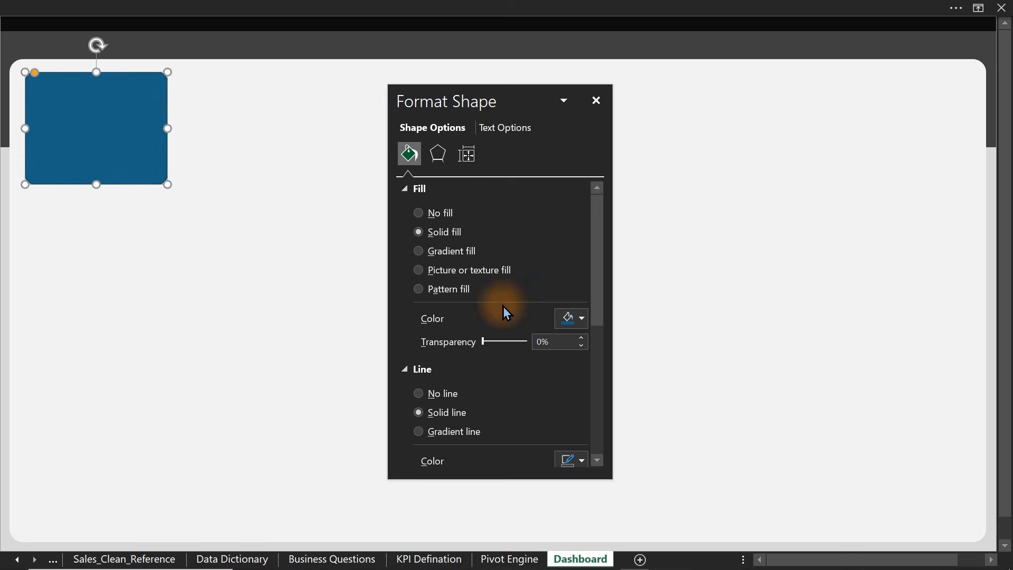
pyautogui.click(580, 318)
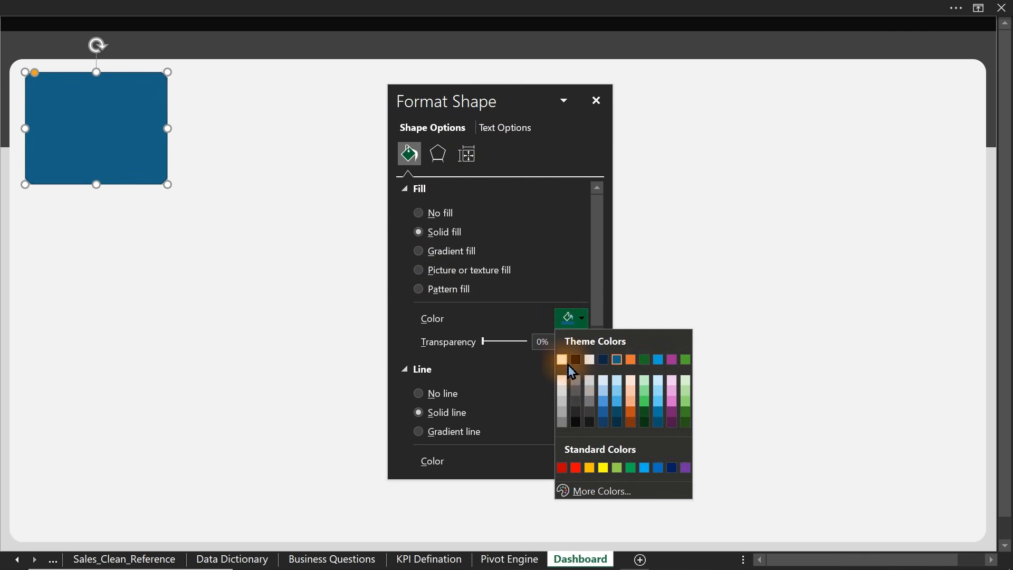
pyautogui.click(562, 359)
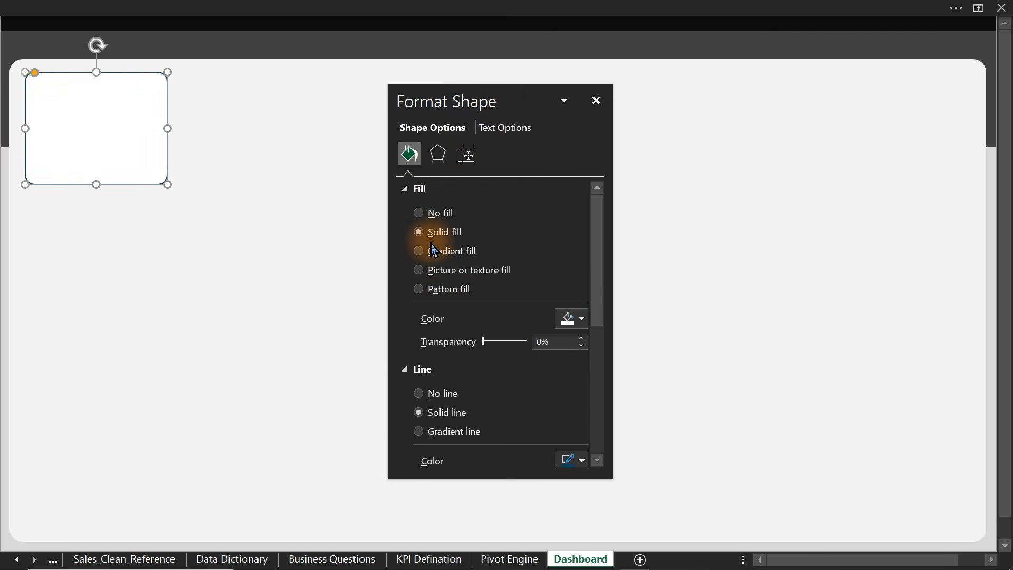
pyautogui.click(266, 251)
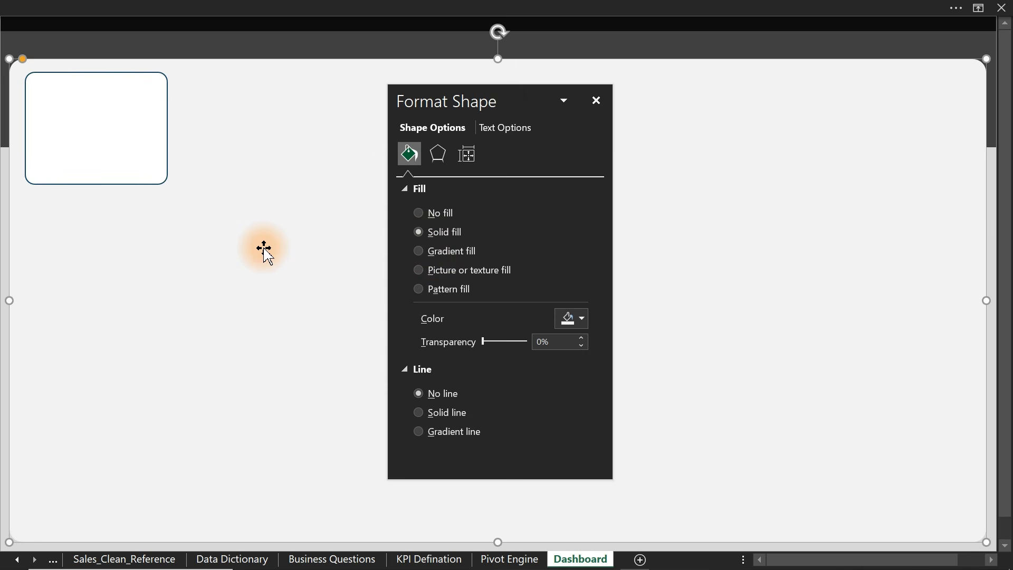
pyautogui.click(138, 173)
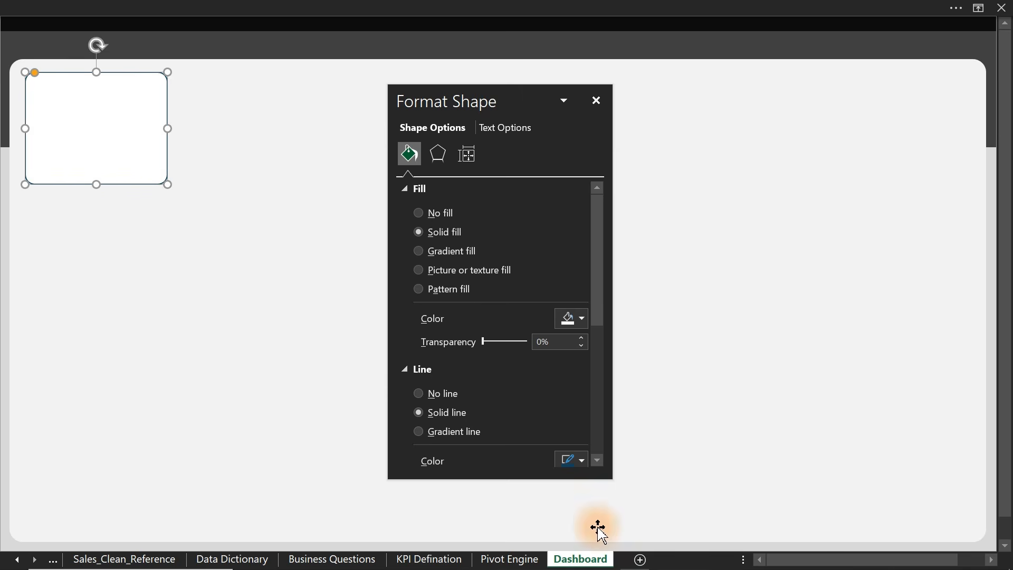
# - On the Pivot Engine sheet, enter Blue, Green and Pink in F11:F13 beside the Net Revenue, Profit and transaction rows
pyautogui.click(510, 559)
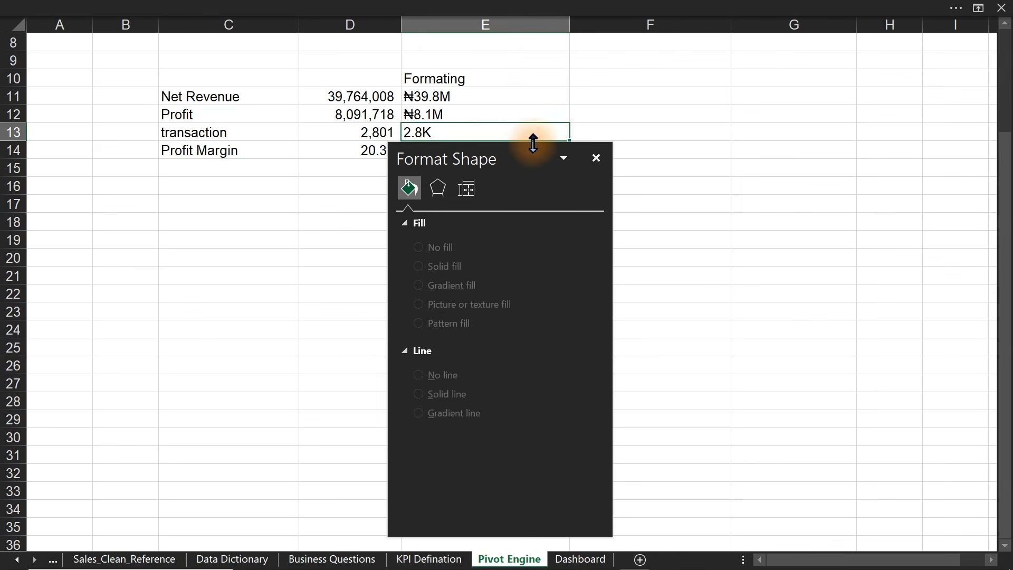
pyautogui.moveTo(516, 159); pyautogui.dragTo(806, 229)
pyautogui.click(582, 95)
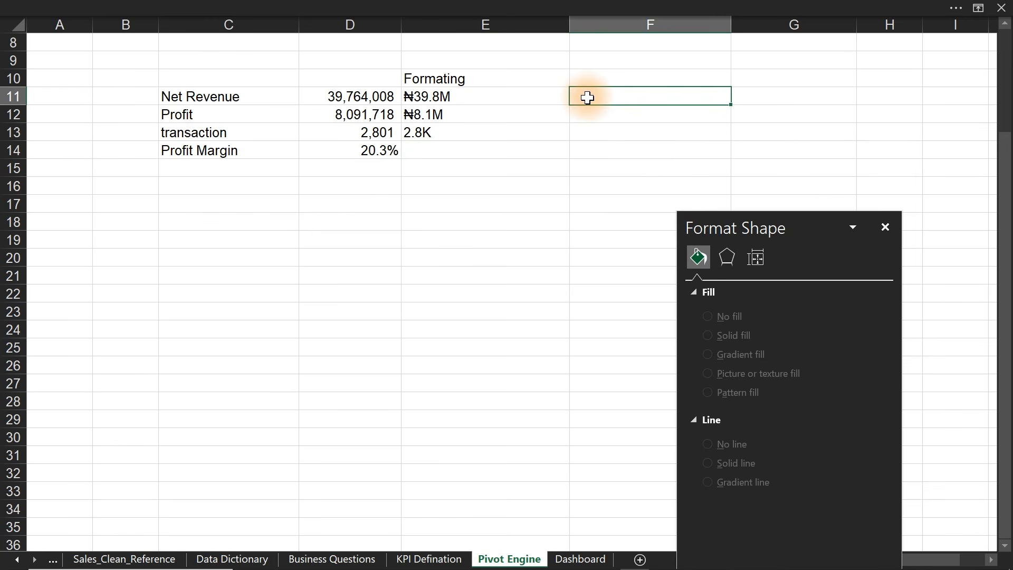
pyautogui.write('Blue')
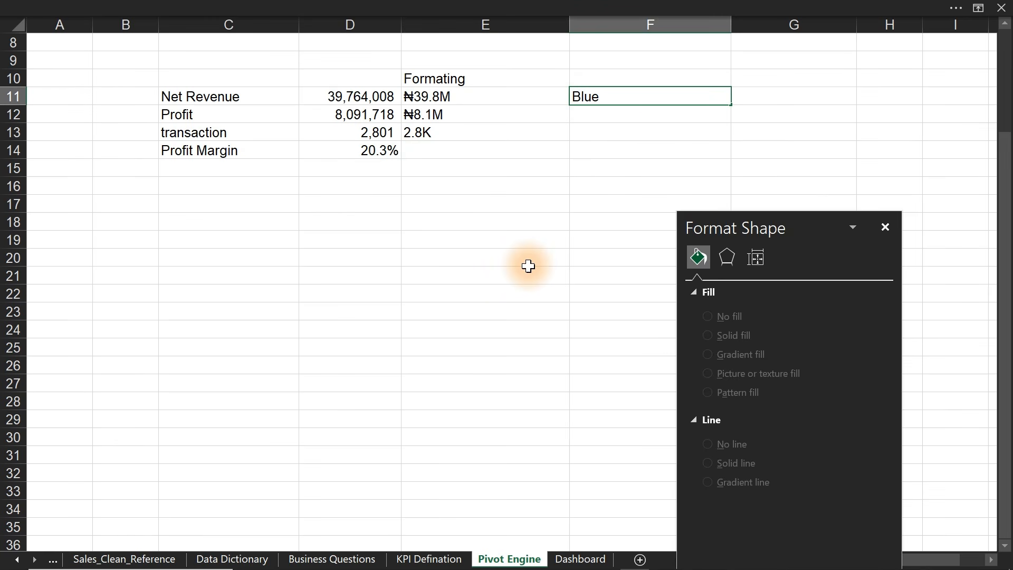
pyautogui.press('Return')
pyautogui.write('Green')
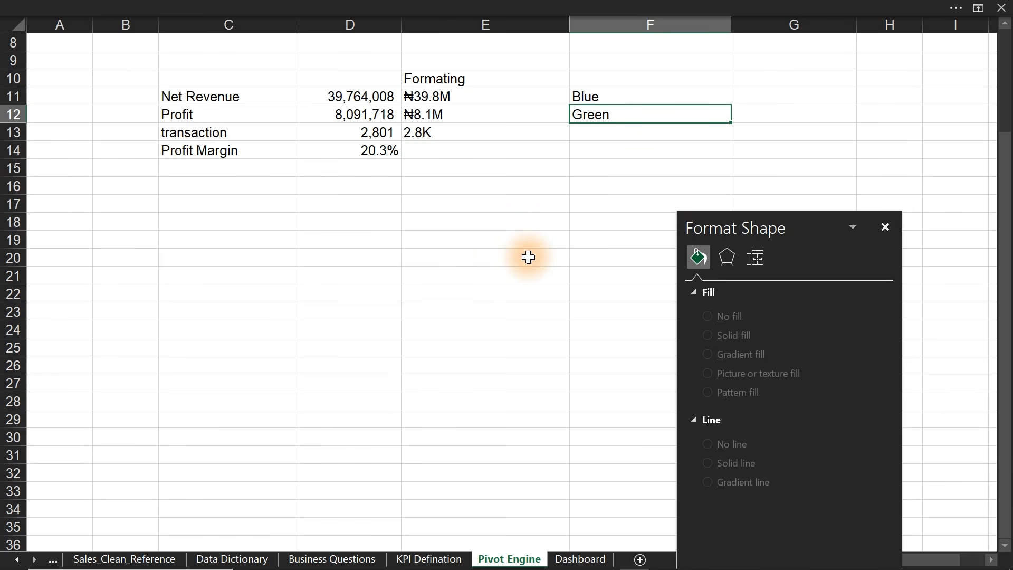
pyautogui.press('Return')
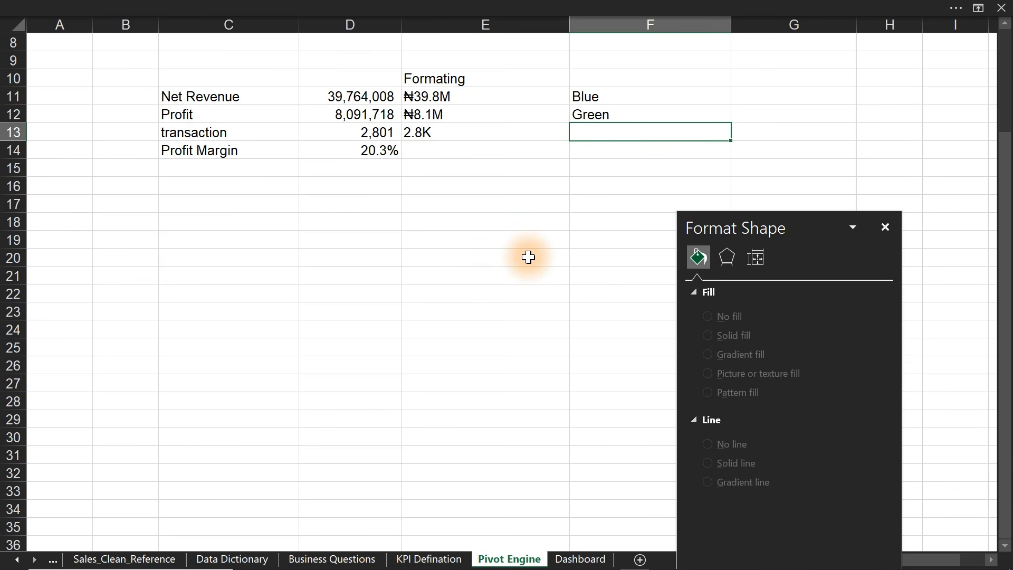
pyautogui.write('Pink')
pyautogui.press('Return')
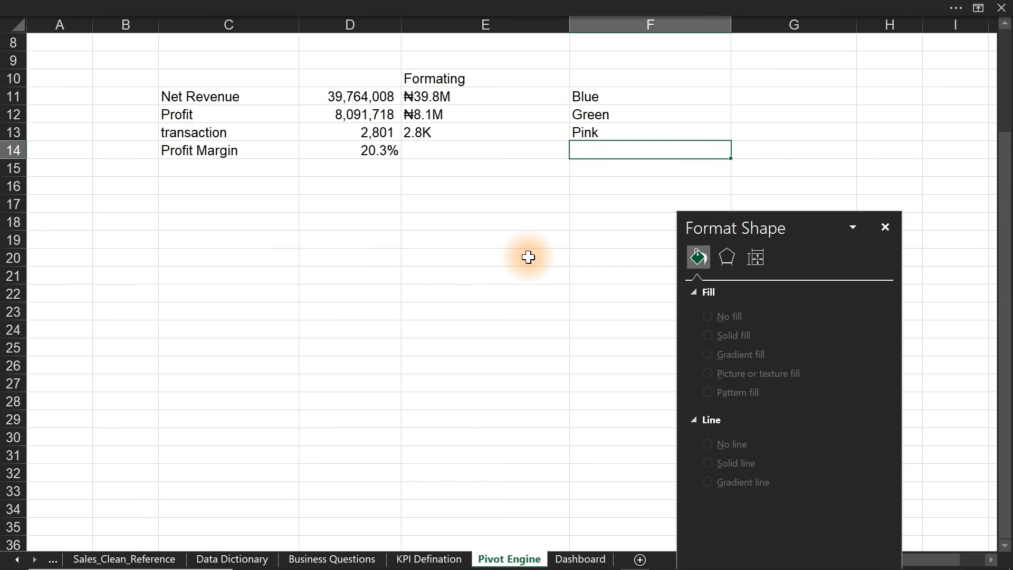
# - Change the transaction color in F13 to Black and enter Pink in F14 for Profit Margin
pyautogui.press('Up')
pyautogui.write('B')
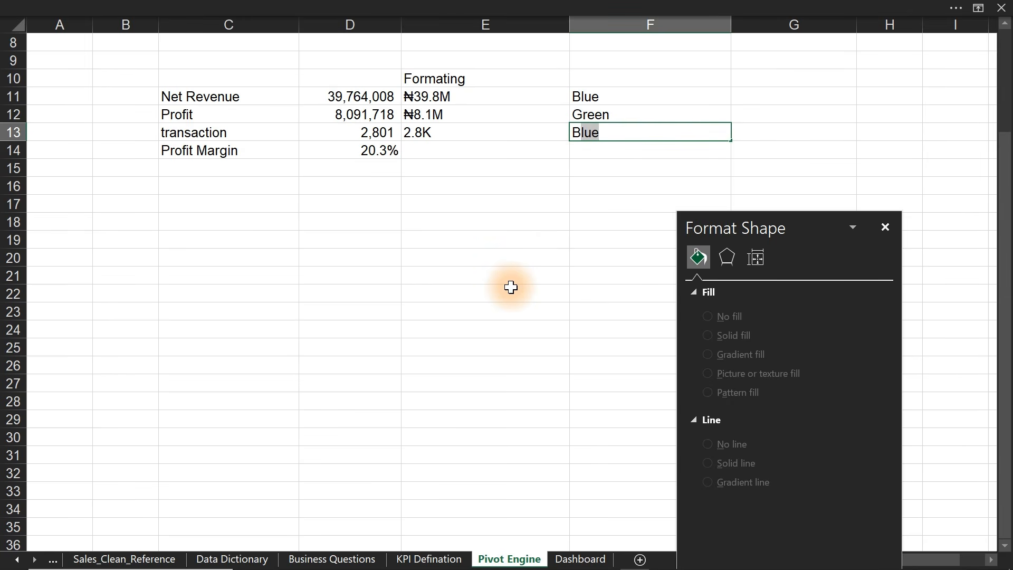
pyautogui.write('lack')
pyautogui.press('Return')
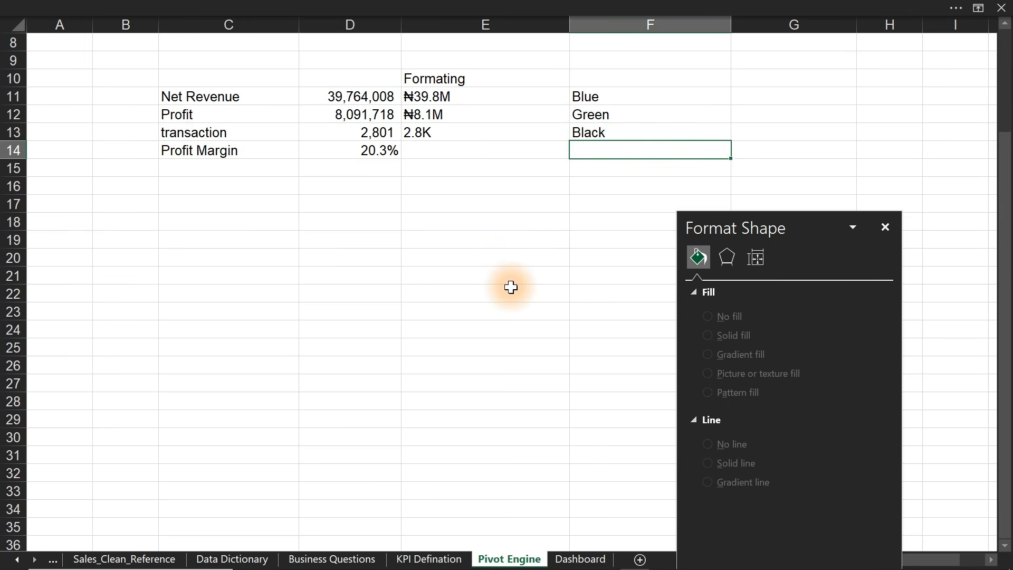
pyautogui.write('Pink')
pyautogui.press('Return')
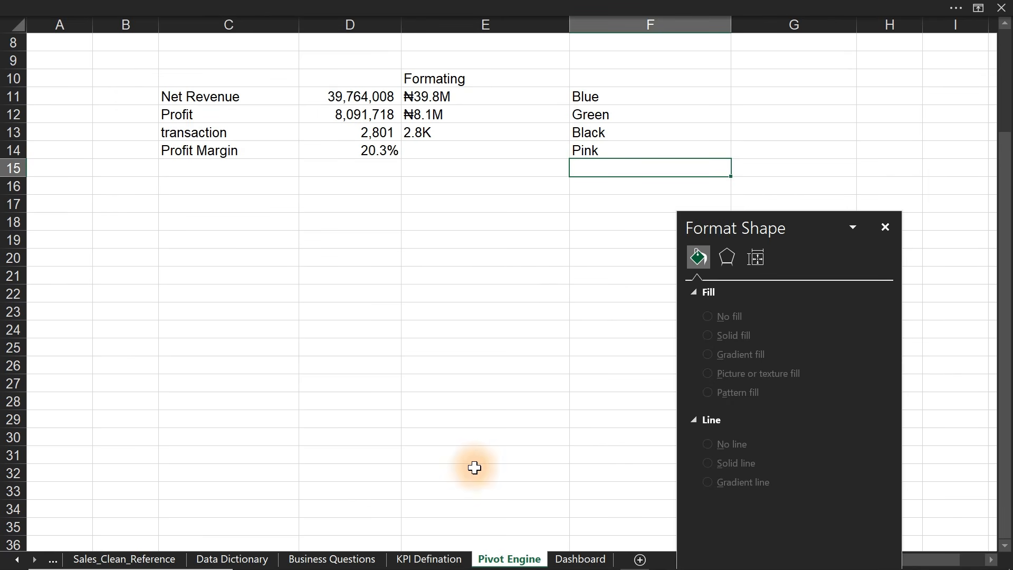
# - On the Dashboard sheet, set the rounded card's outline to a dark blue theme color
pyautogui.click(578, 558)
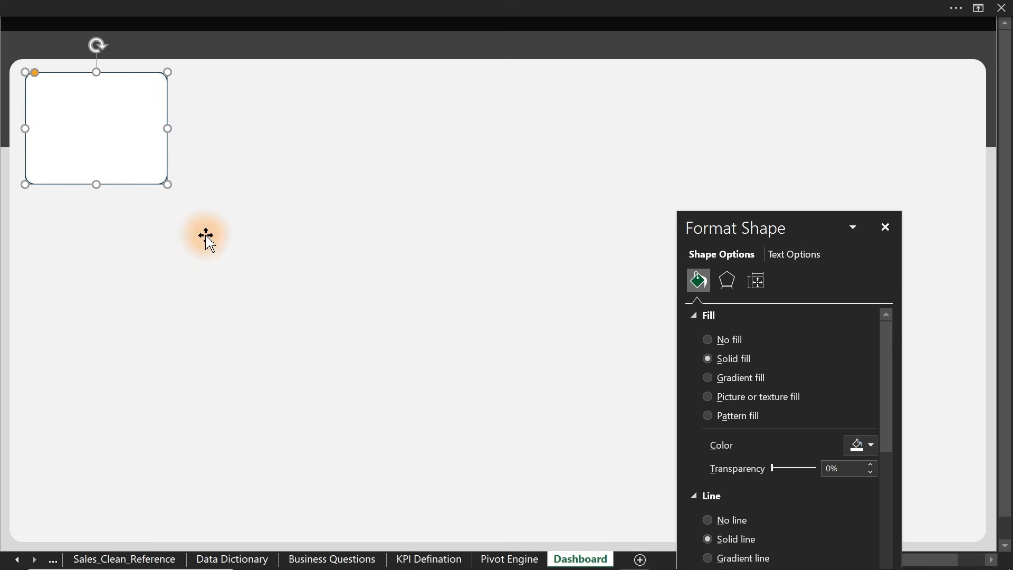
pyautogui.moveTo(768, 235); pyautogui.dragTo(687, 110)
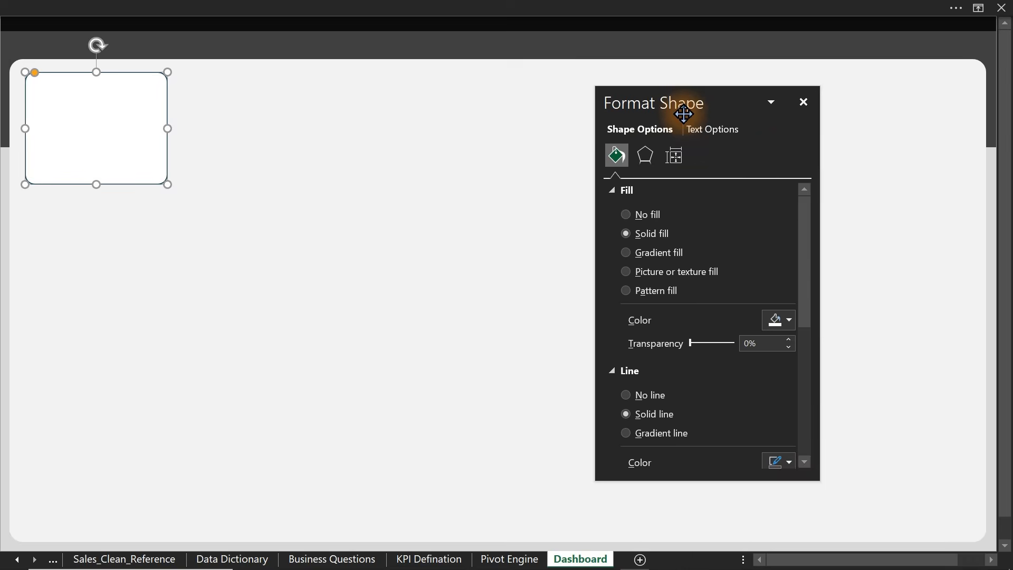
pyautogui.scroll(-3, 800, 316)
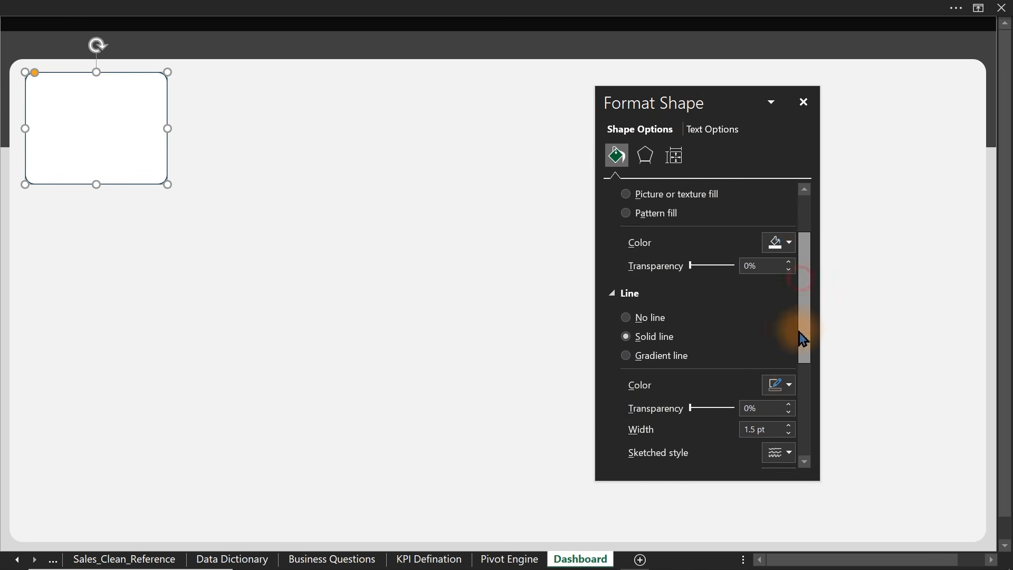
pyautogui.click(789, 339)
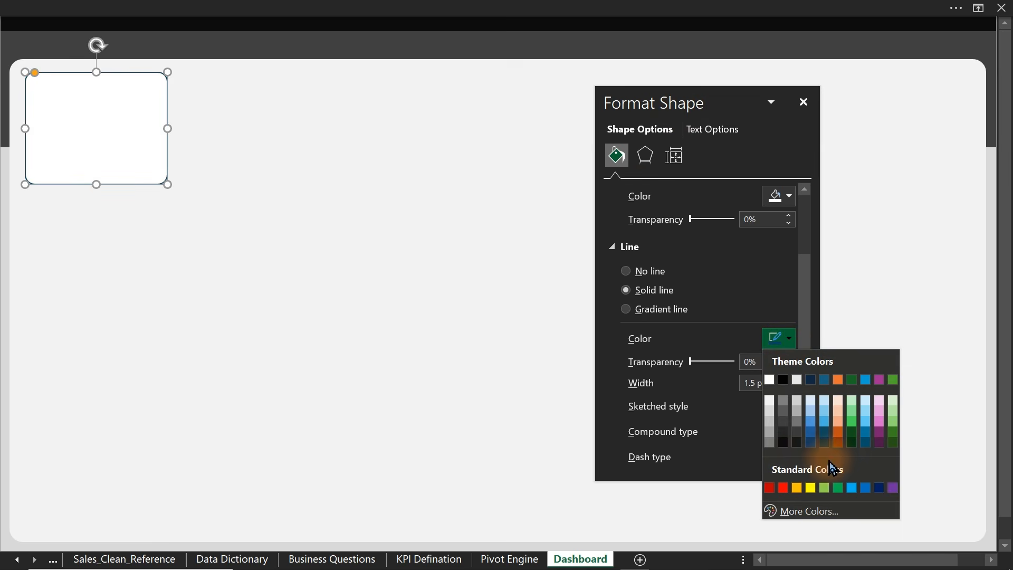
pyautogui.click(811, 441)
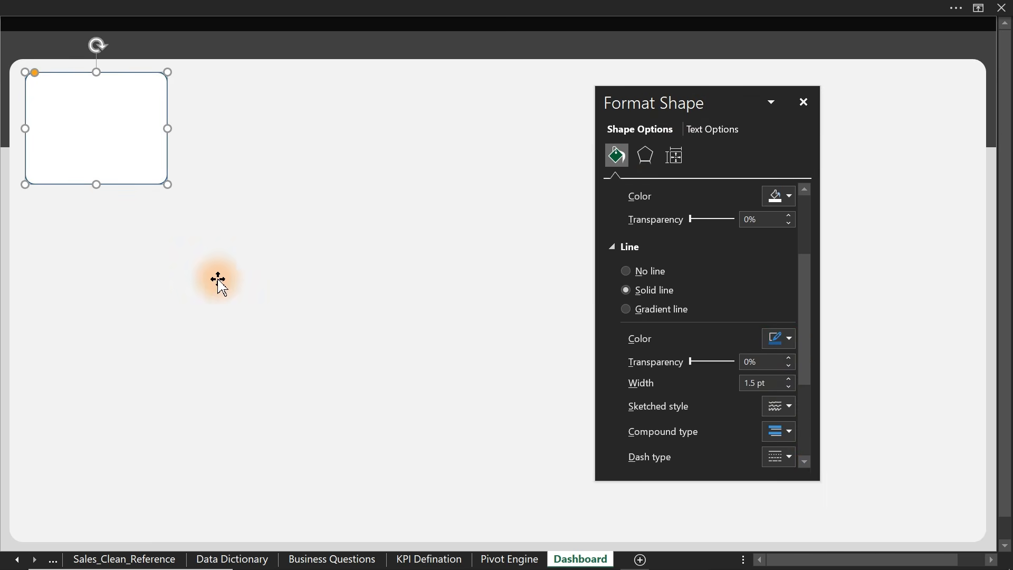
pyautogui.click(5, 281)
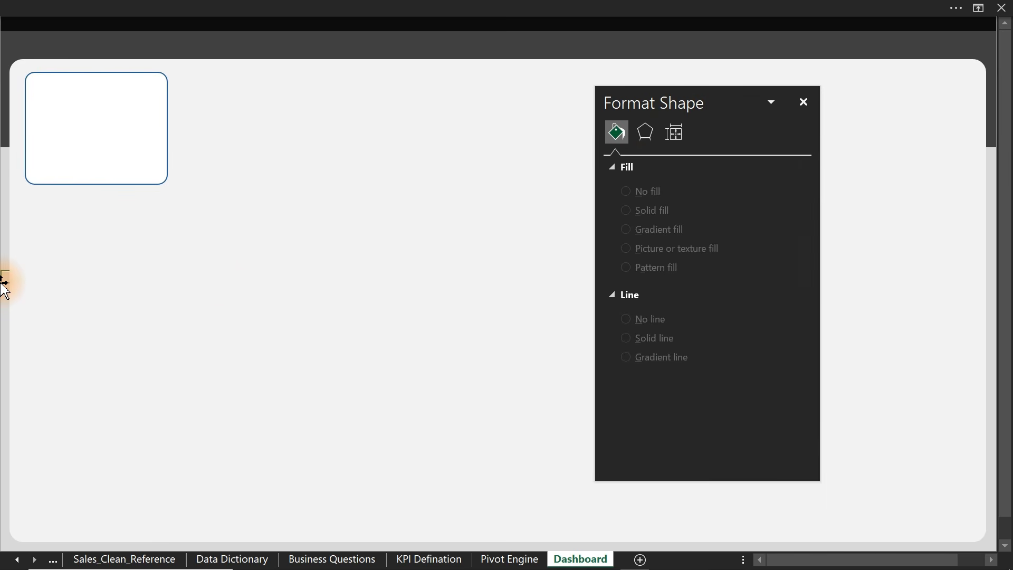
# - Set the rounded card's outline width to 2 pt and keep the card selected
pyautogui.click(102, 131)
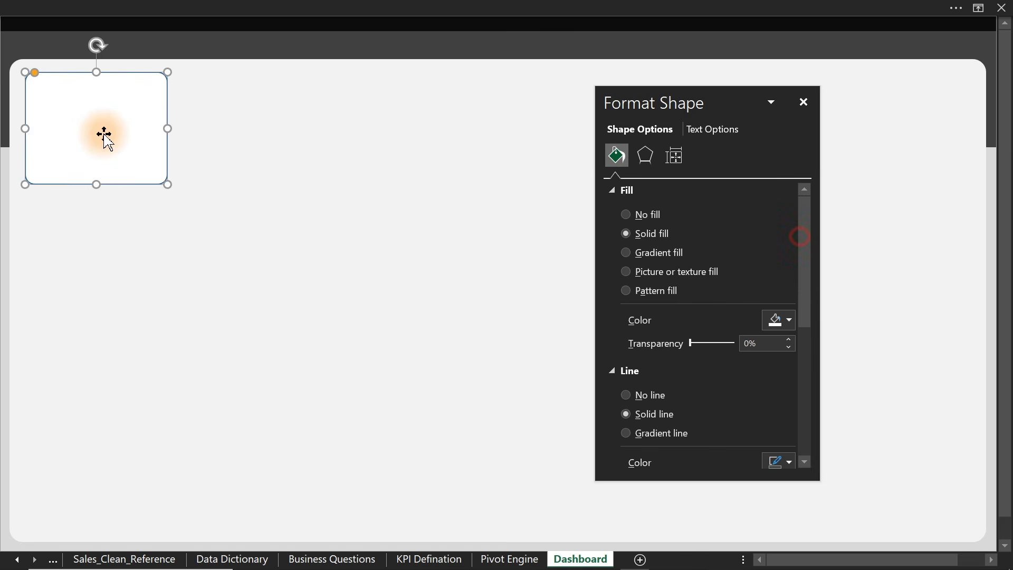
pyautogui.moveTo(800, 237); pyautogui.dragTo(802, 326)
pyautogui.click(788, 334)
pyautogui.click(788, 335)
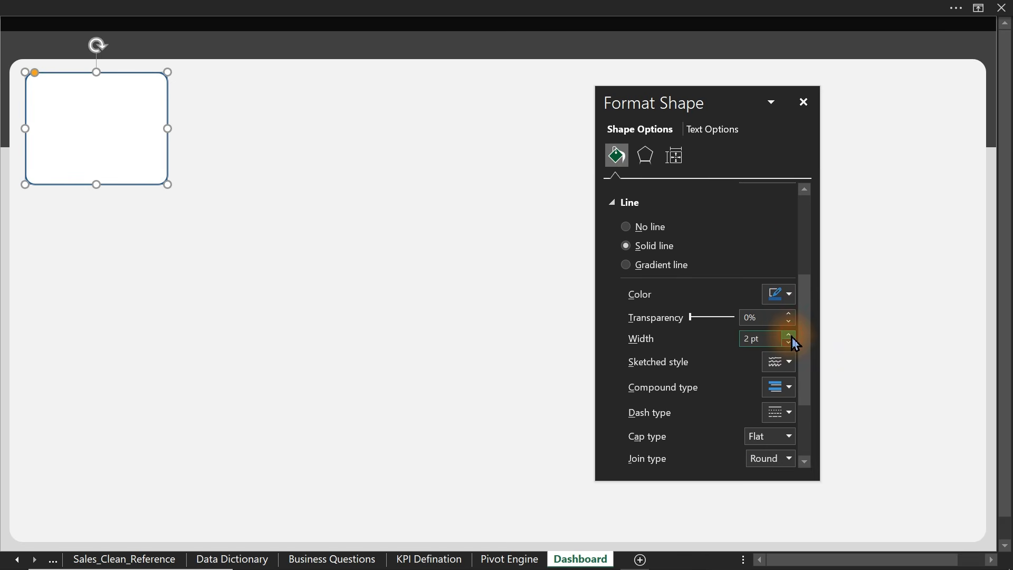
pyautogui.click(190, 306)
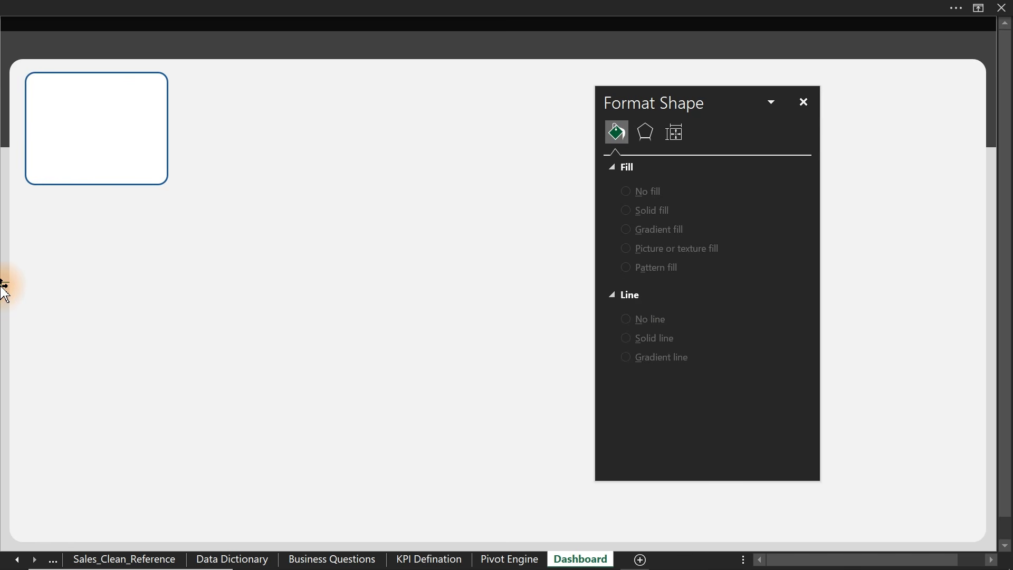
pyautogui.click(82, 138)
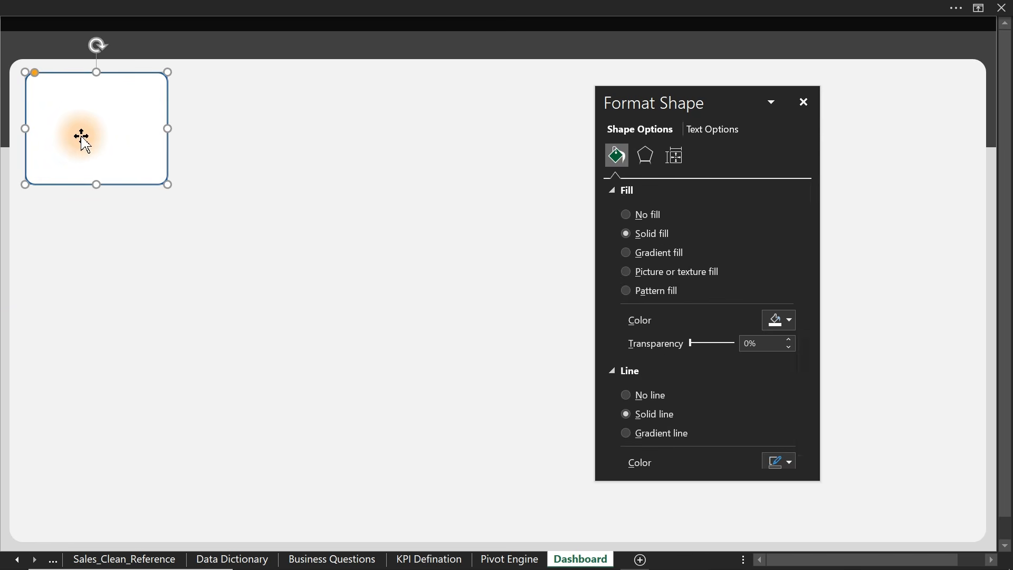
pyautogui.click(456, 7)
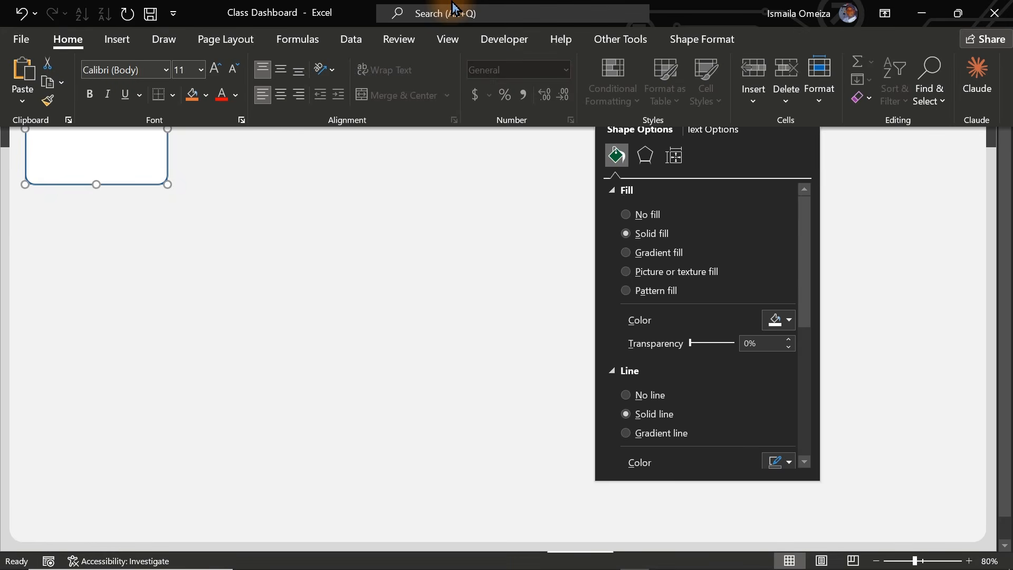
pyautogui.click(316, 215)
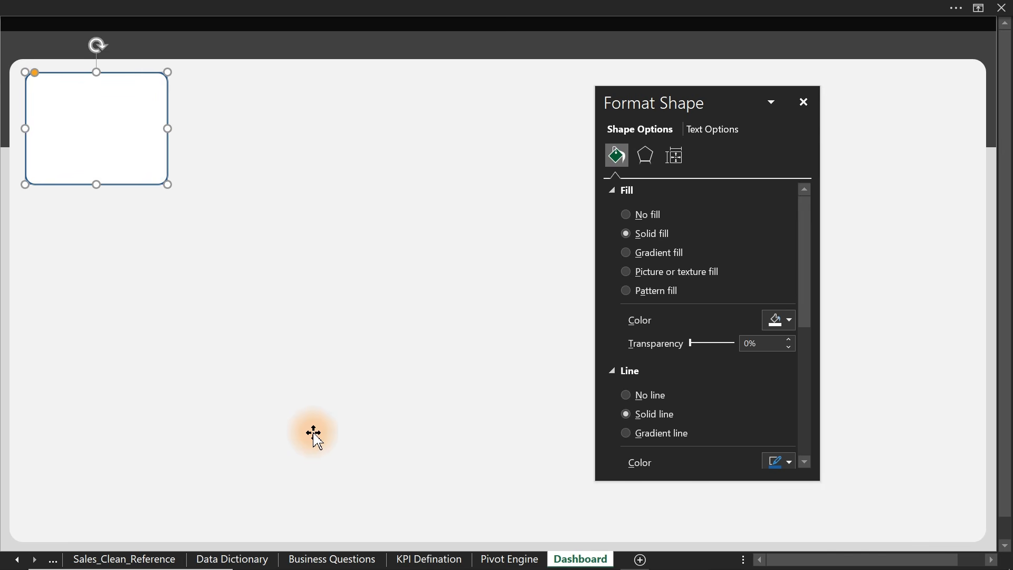
# - On the Pivot Engine sheet, copy the four KPI names in C11:C14 to the range starting at C18
pyautogui.hotkey('ctrl', 'pageup')
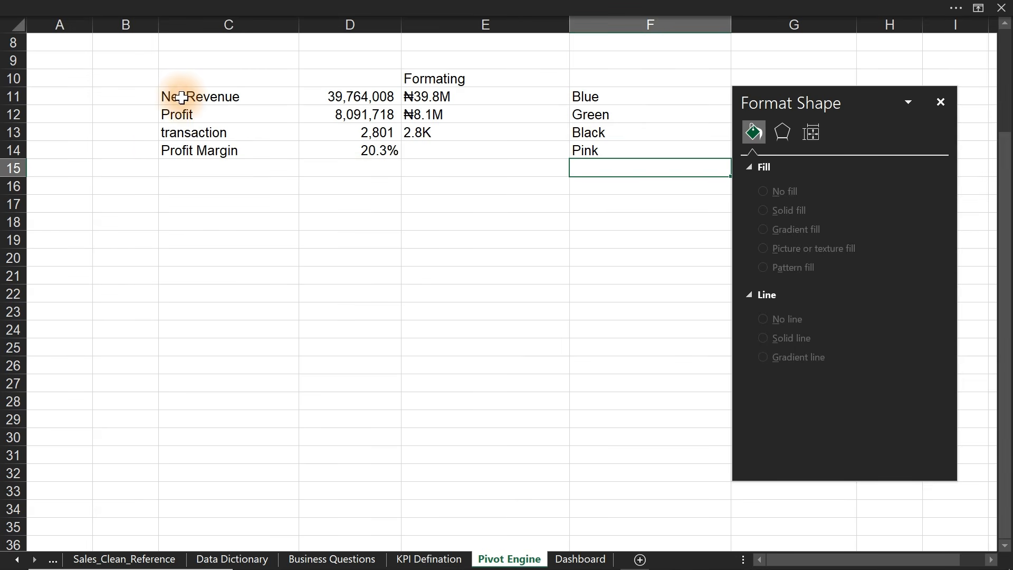
pyautogui.moveTo(181, 97); pyautogui.dragTo(186, 148)
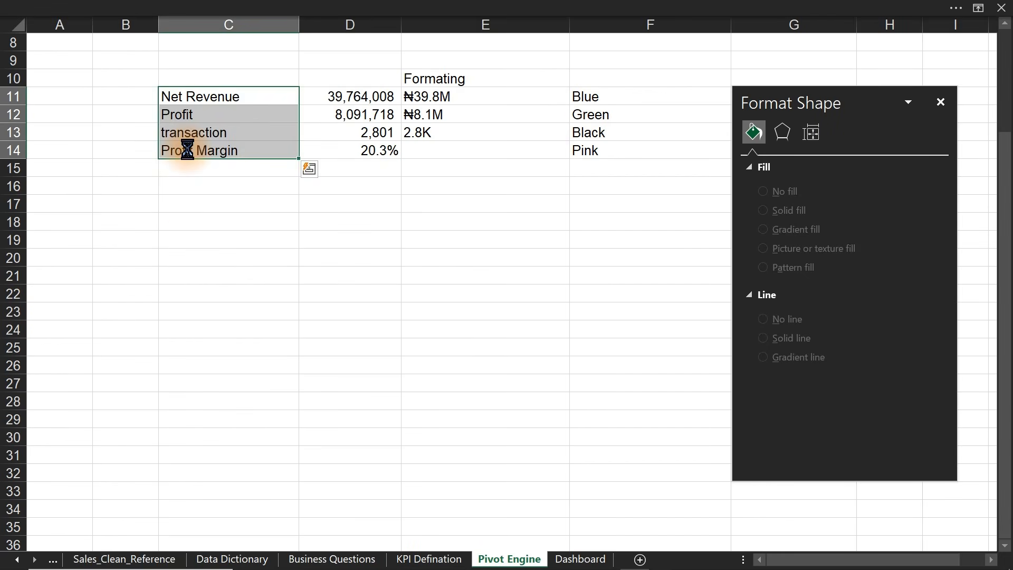
pyautogui.hotkey('ctrl', 'c')
pyautogui.click(192, 217)
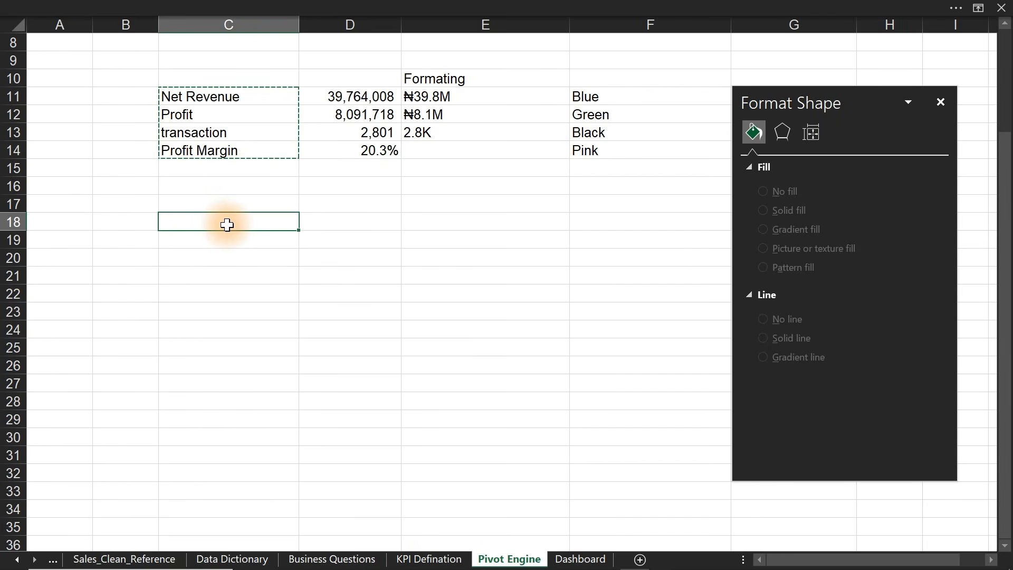
pyautogui.hotkey('ctrl', 'v')
# - Enter the headers KPI in C17 and Icons in D17 above the copied KPI names
pyautogui.click(321, 227)
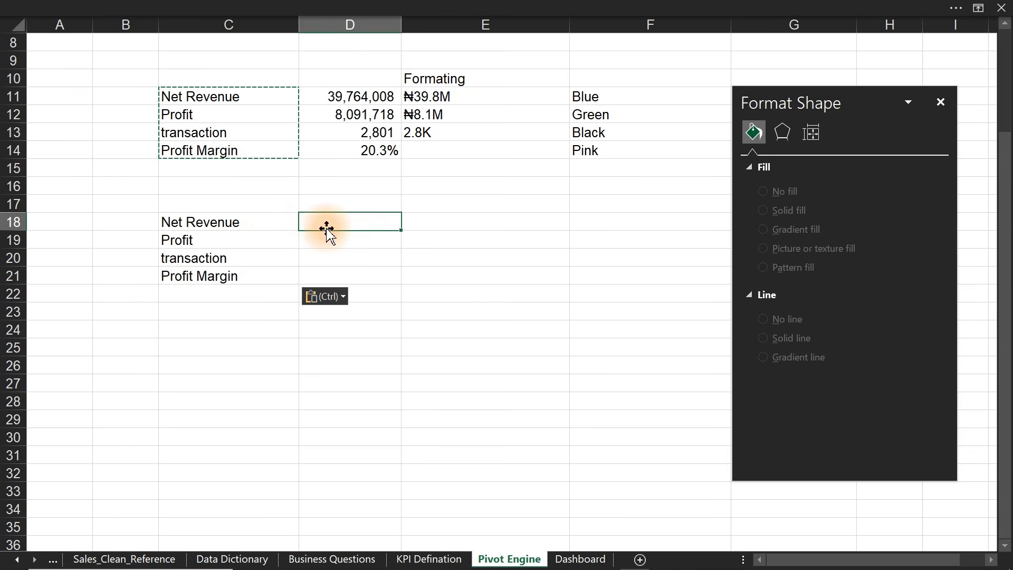
pyautogui.click(225, 204)
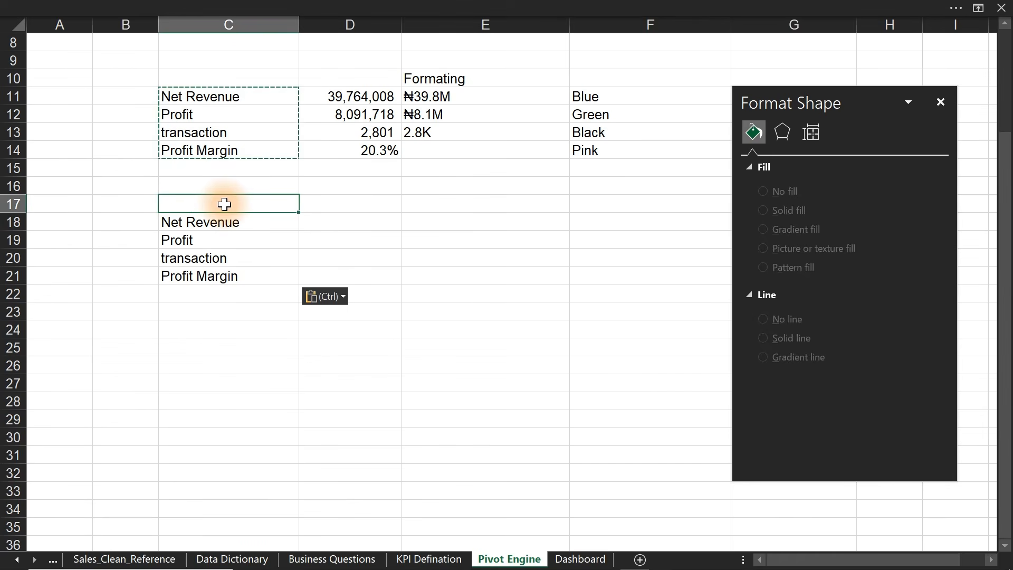
pyautogui.write('Pl')
pyautogui.press('BackSpace')
pyautogui.press('BackSpace')
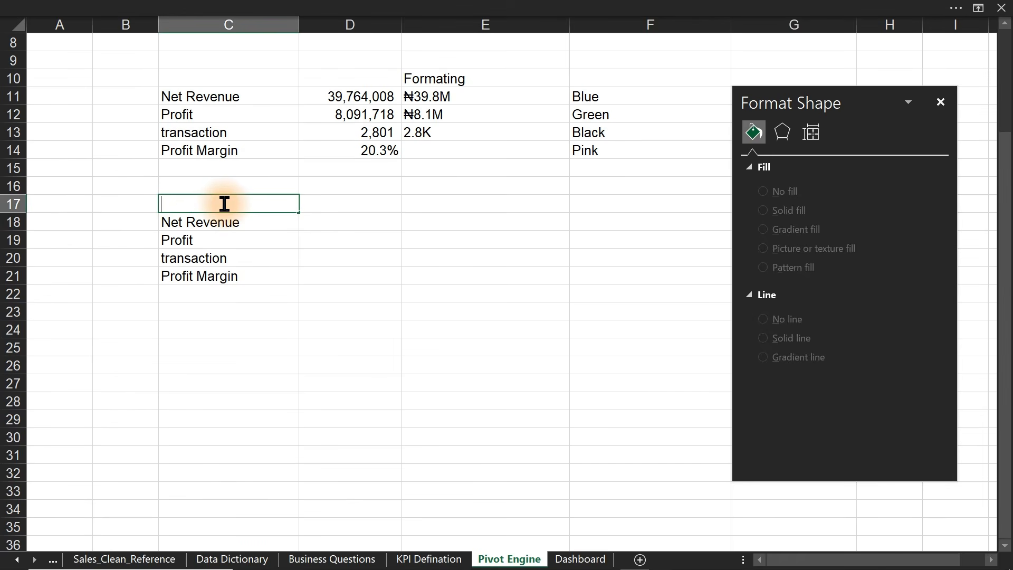
pyautogui.write('KPI')
pyautogui.press('Tab')
pyautogui.press('F2')
pyautogui.write('Icons')
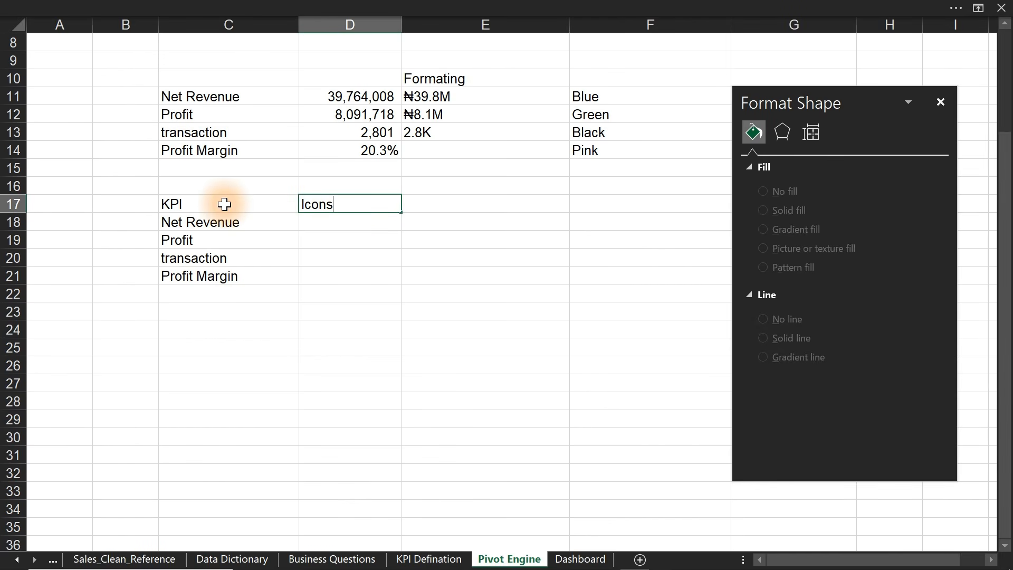
pyautogui.press('Return')
# - Select C17:D21 and dictate a request to the Claude add-in to create icons matching each KPI
pyautogui.moveTo(199, 201); pyautogui.dragTo(372, 279)
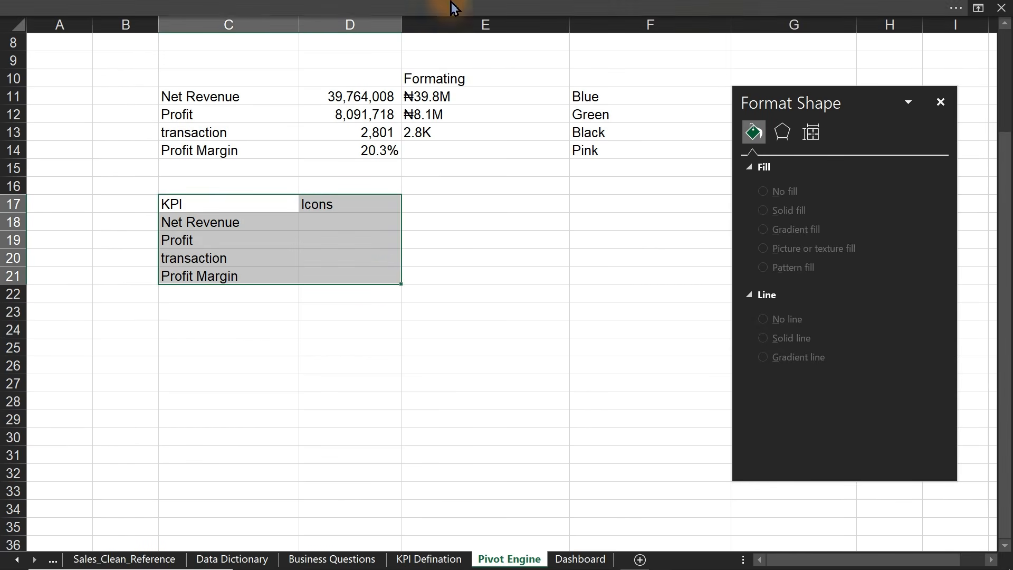
pyautogui.click(355, 8)
pyautogui.click(986, 79)
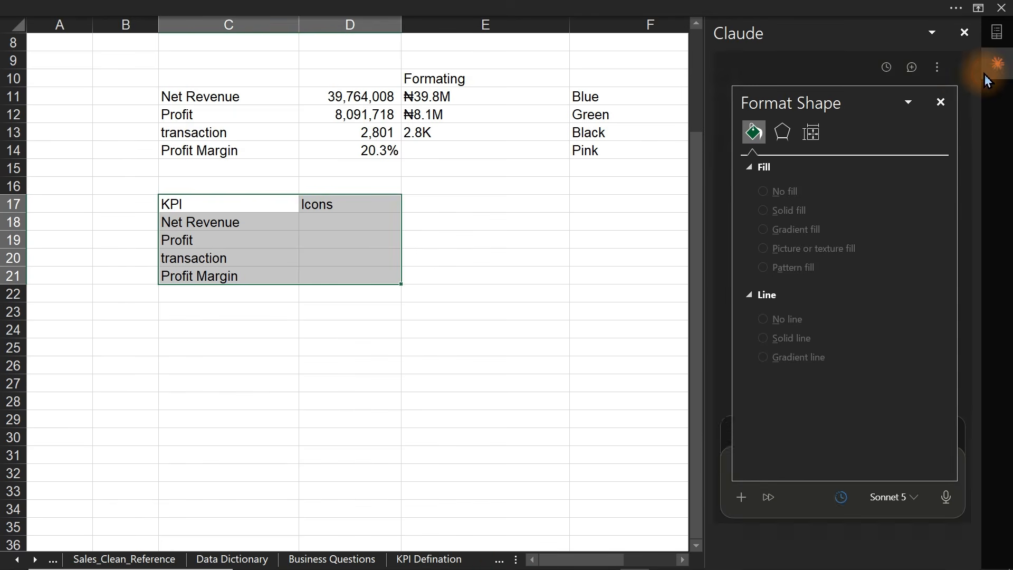
pyautogui.click(941, 102)
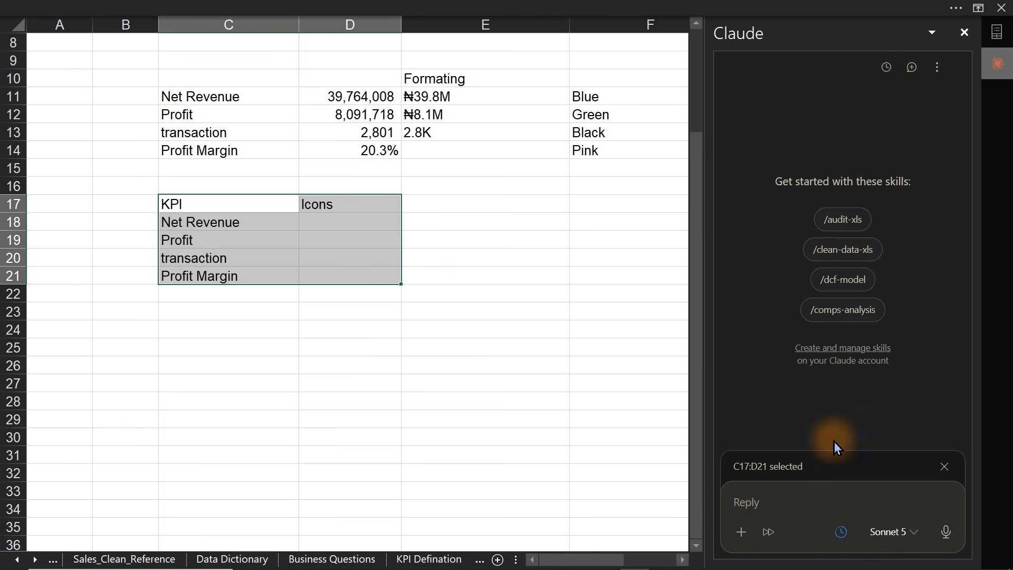
pyautogui.click(945, 530)
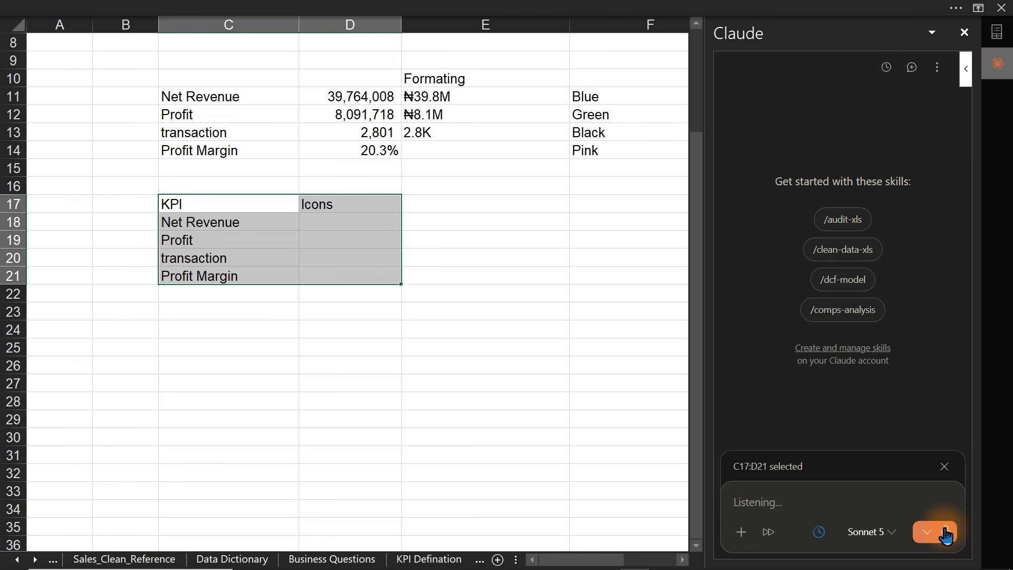
pyautogui.click(946, 534)
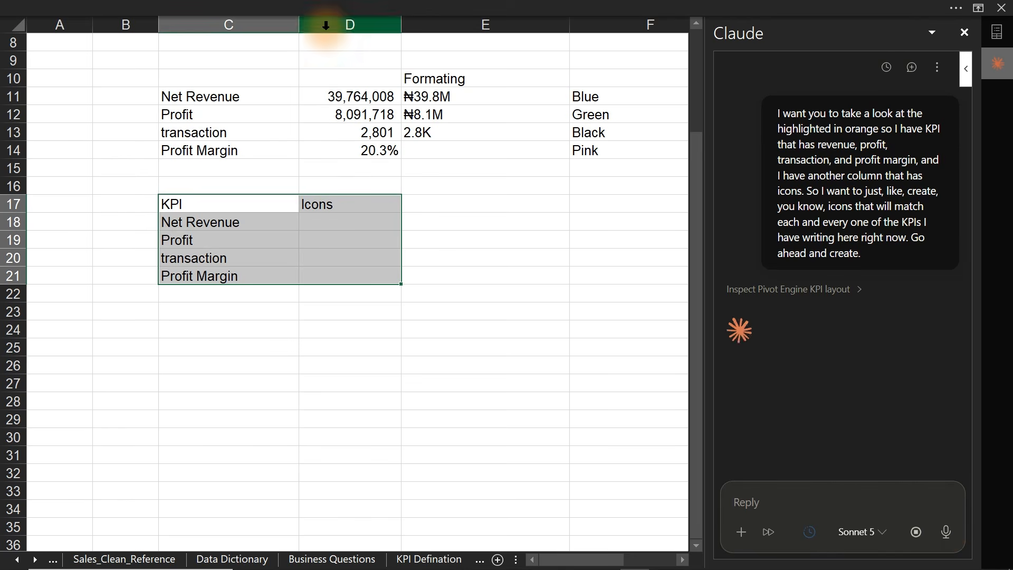
pyautogui.moveTo(300, 7)
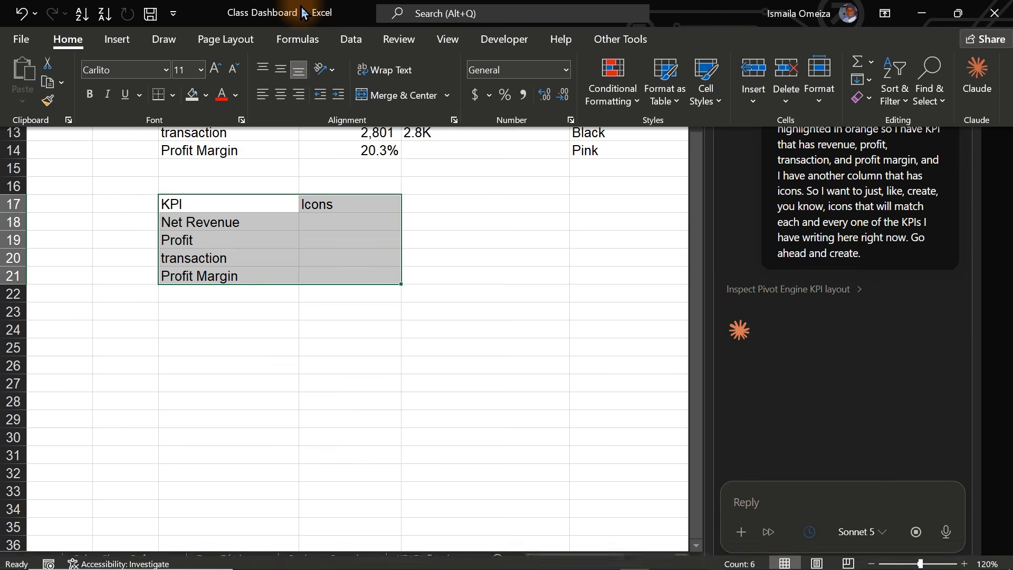
pyautogui.click(117, 43)
pyautogui.click(189, 87)
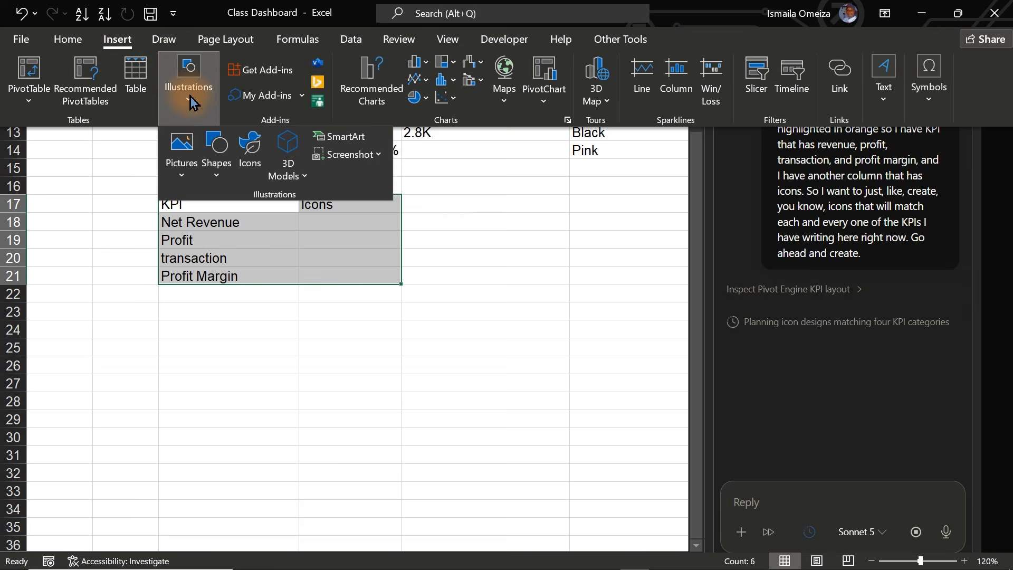
pyautogui.click(250, 157)
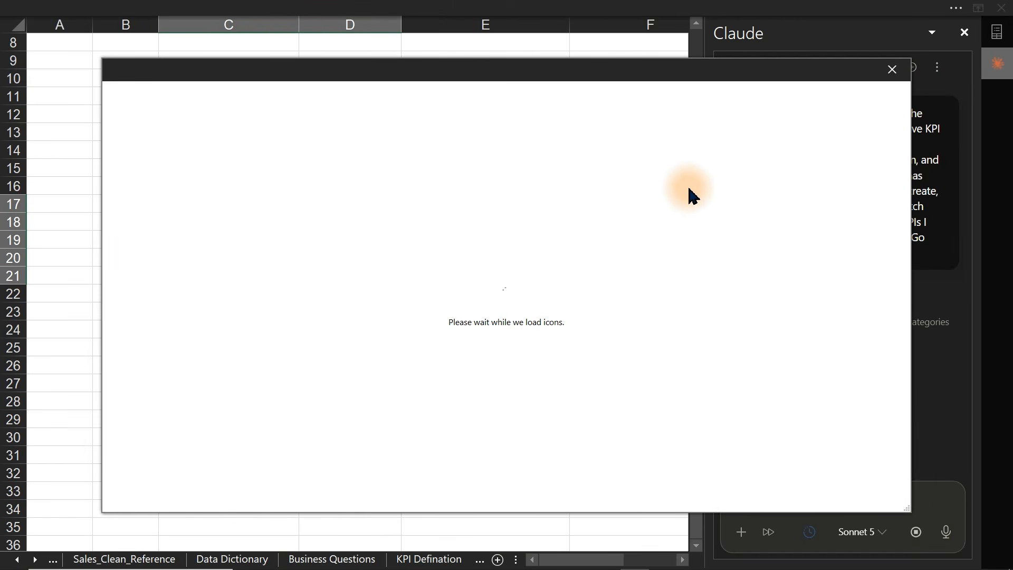
pyautogui.click(892, 70)
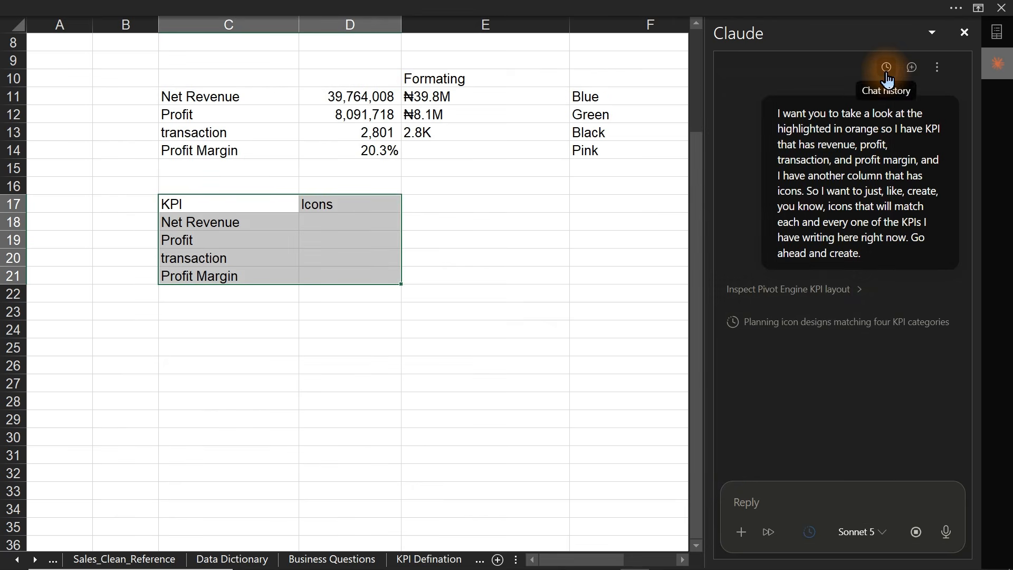
# - Switch to Chrome, open the Flaticon website in a new browser tab, and close the browsing history pane
pyautogui.click(605, 564)
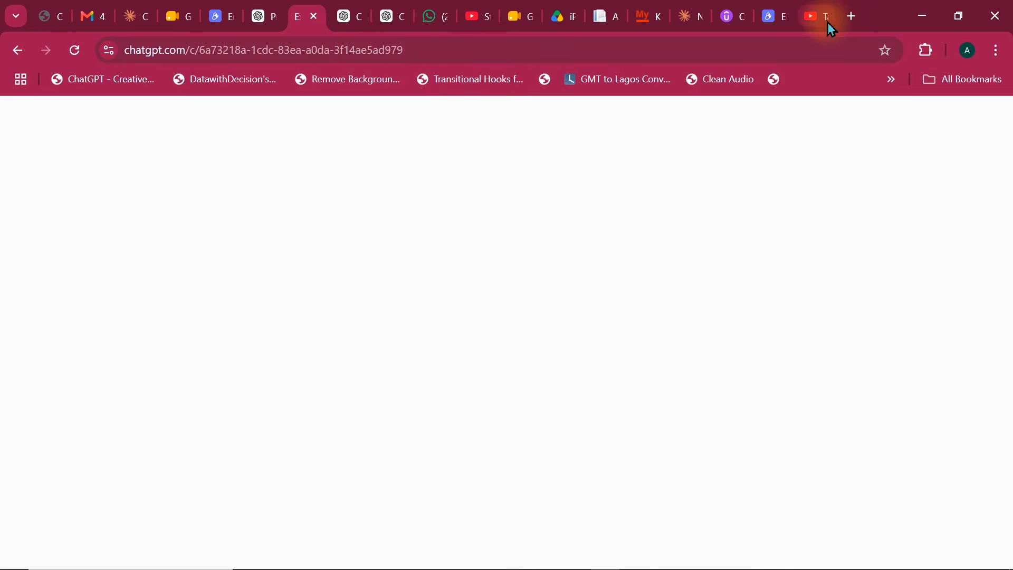
pyautogui.click(852, 16)
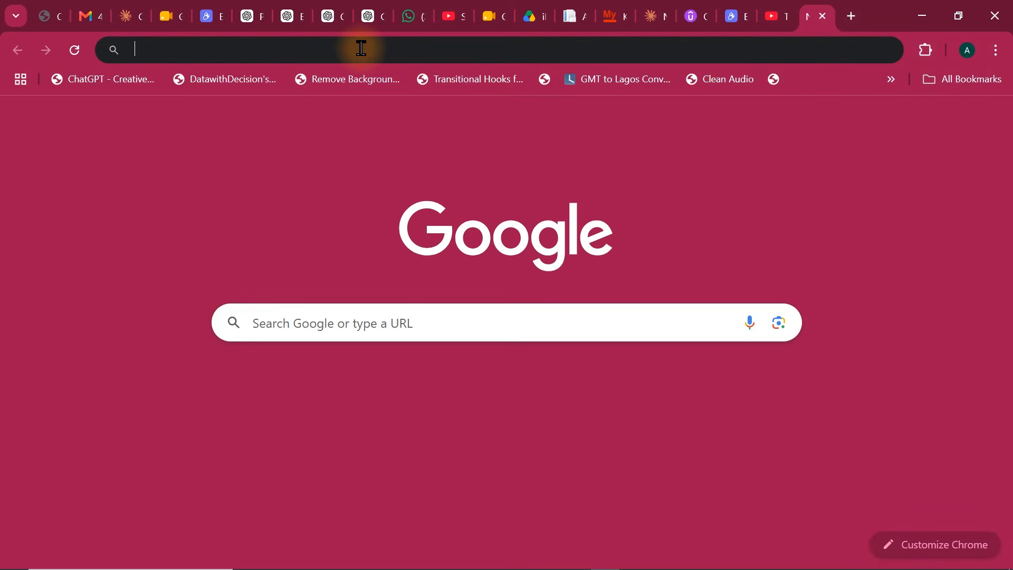
pyautogui.click(357, 48)
pyautogui.write('flat')
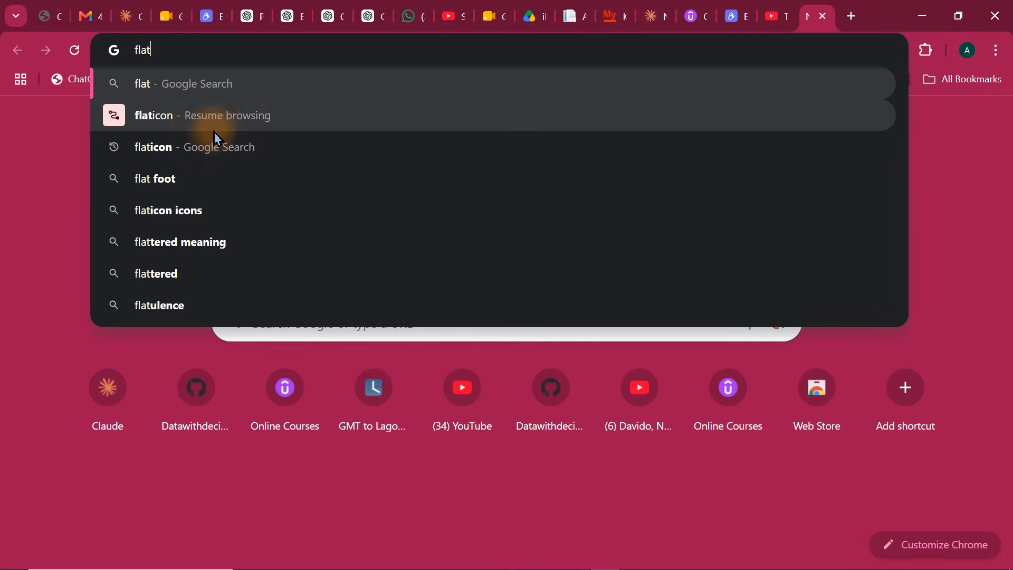
pyautogui.press('Escape')
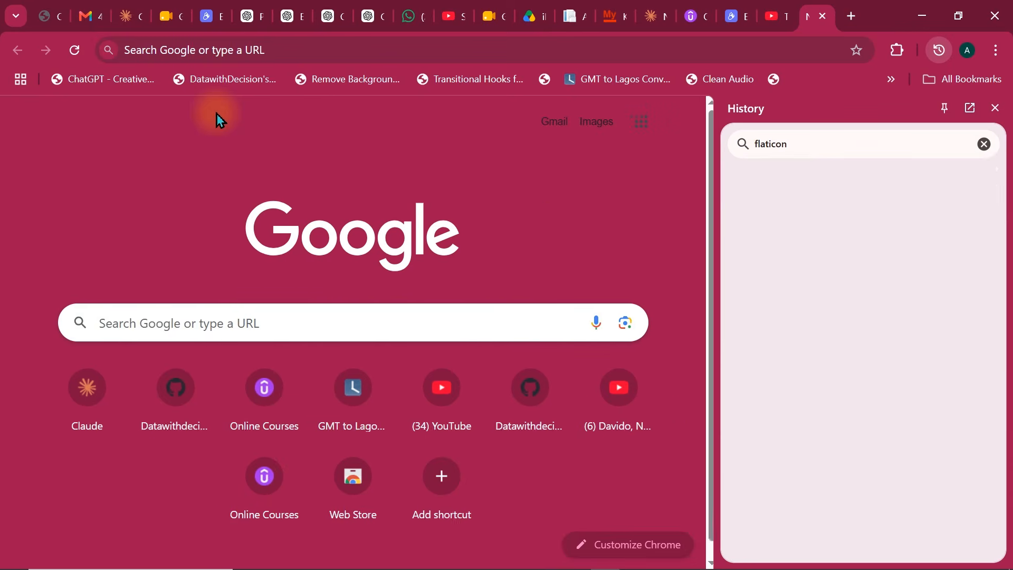
pyautogui.click(297, 51)
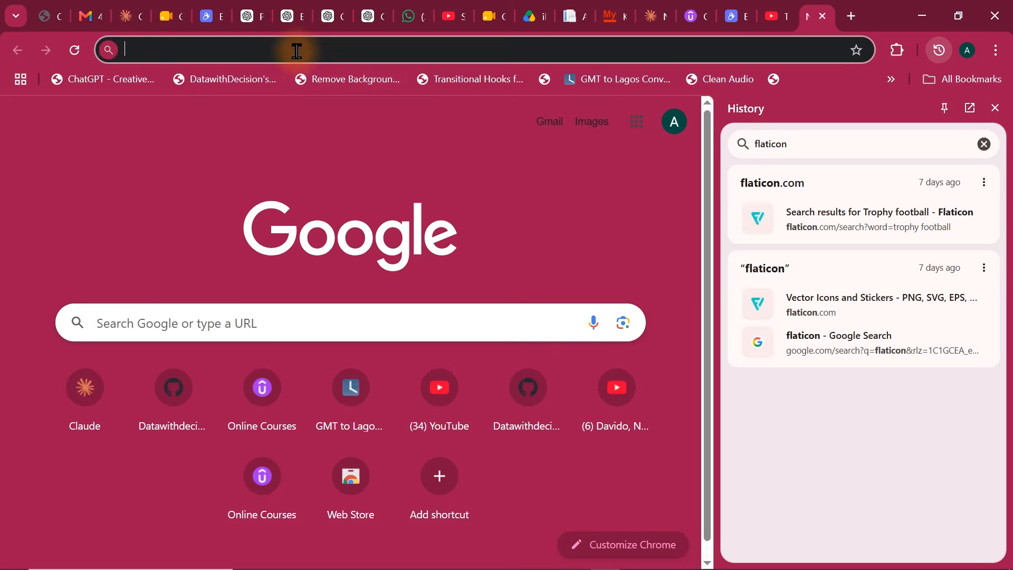
pyautogui.write('flaticon')
pyautogui.press('Return')
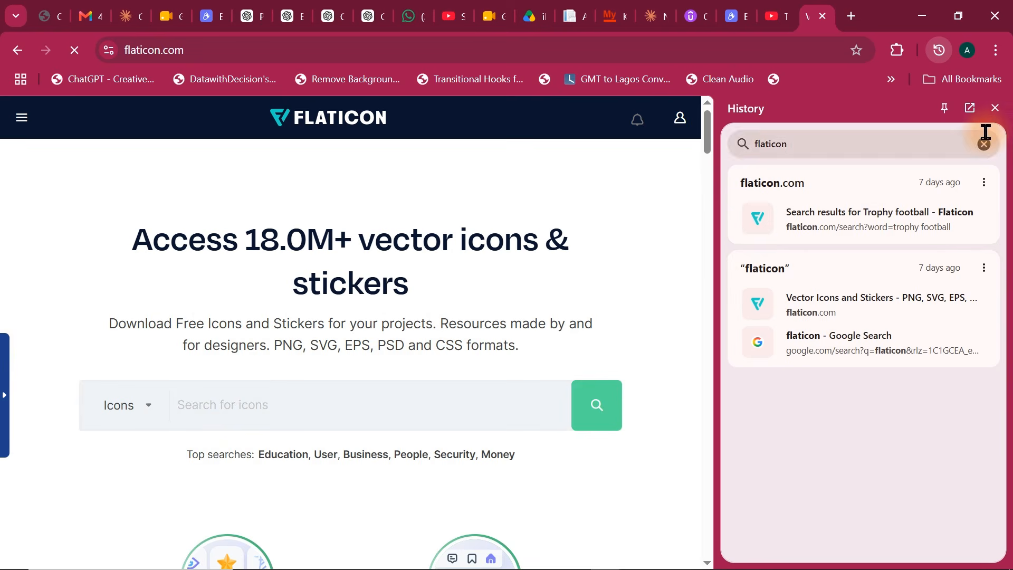
pyautogui.click(994, 108)
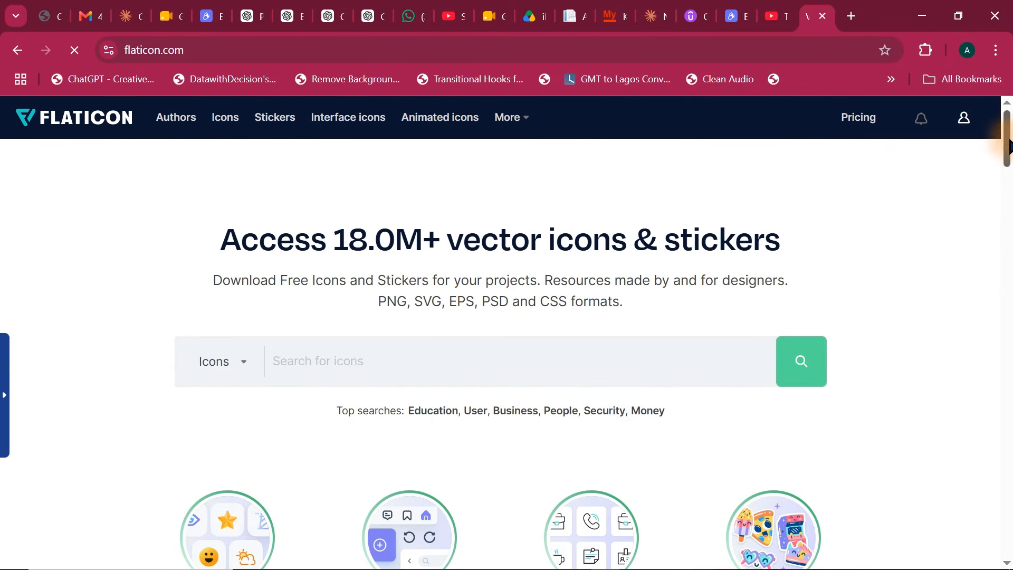
# - Search Flaticon for "trend" icons and look over the results
pyautogui.moveTo(1009, 145); pyautogui.dragTo(1002, 102)
pyautogui.click(323, 373)
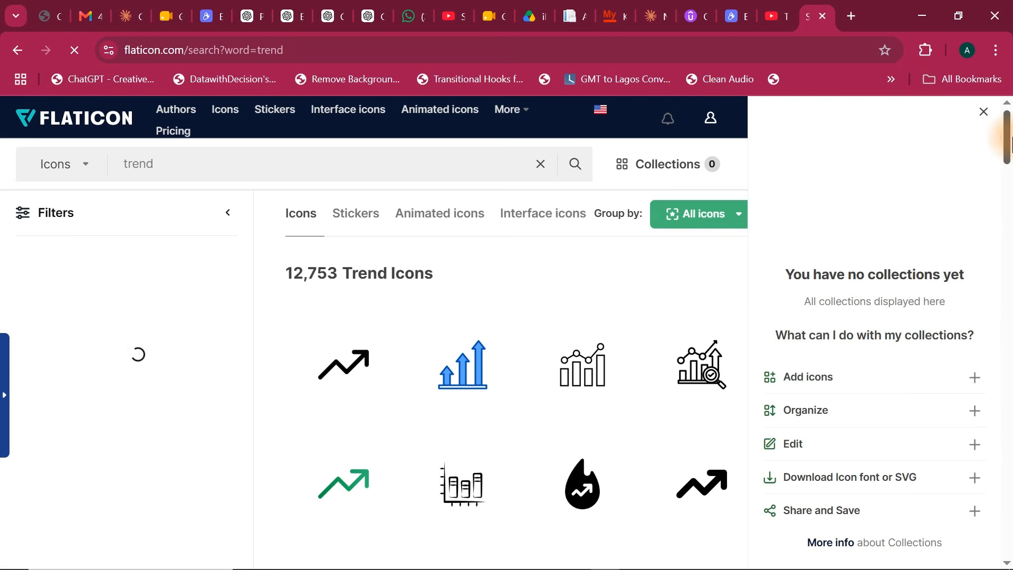
pyautogui.moveTo(1010, 142)
pyautogui.mouseDown()
pyautogui.moveTo(1011, 238)
pyautogui.moveTo(1009, 127)
pyautogui.mouseUp()
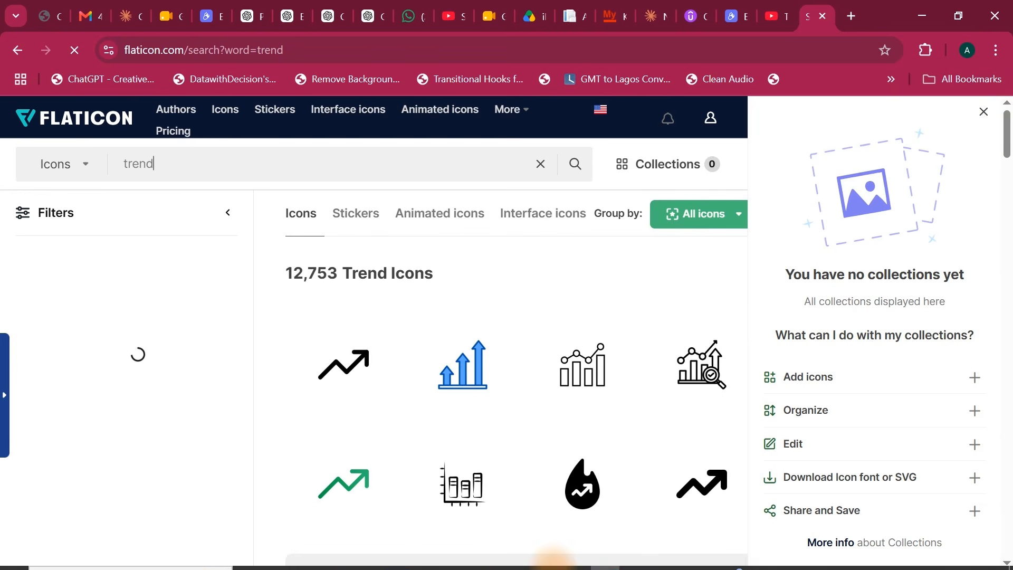
# - Switch back to the Class Dashboard workbook in Excel and inspect the Net Revenue and Profit icons in D18 and D19
pyautogui.moveTo(617, 560)
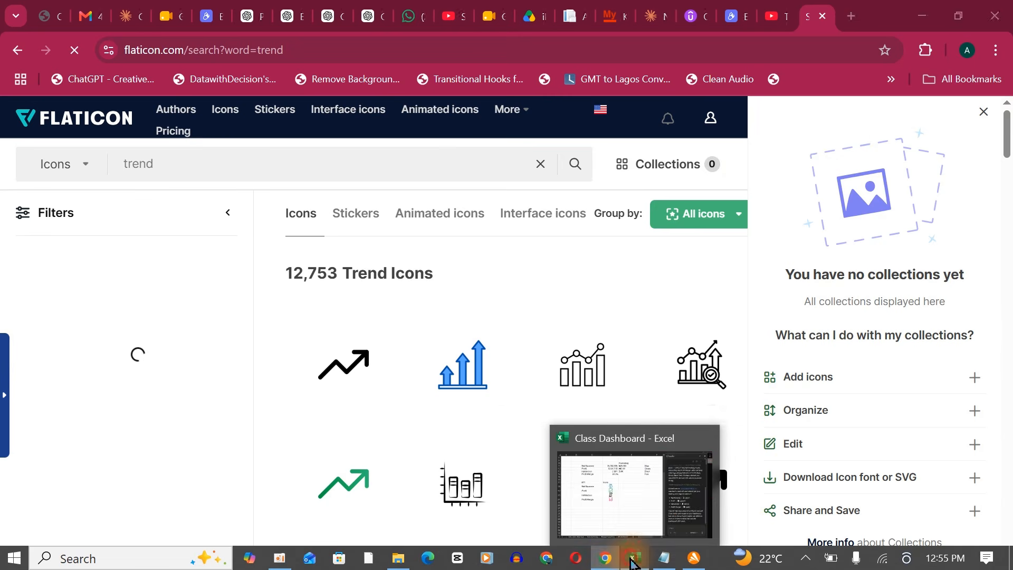
pyautogui.click(634, 557)
pyautogui.moveTo(350, 227)
pyautogui.mouseDown()
pyautogui.moveTo(437, 270)
pyautogui.moveTo(349, 225)
pyautogui.mouseUp()
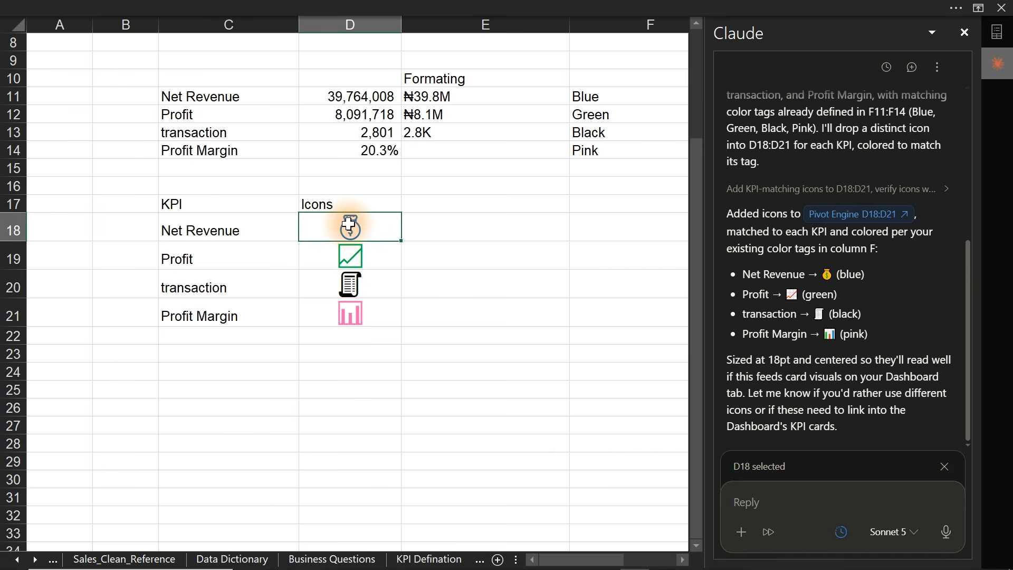
pyautogui.click(347, 259)
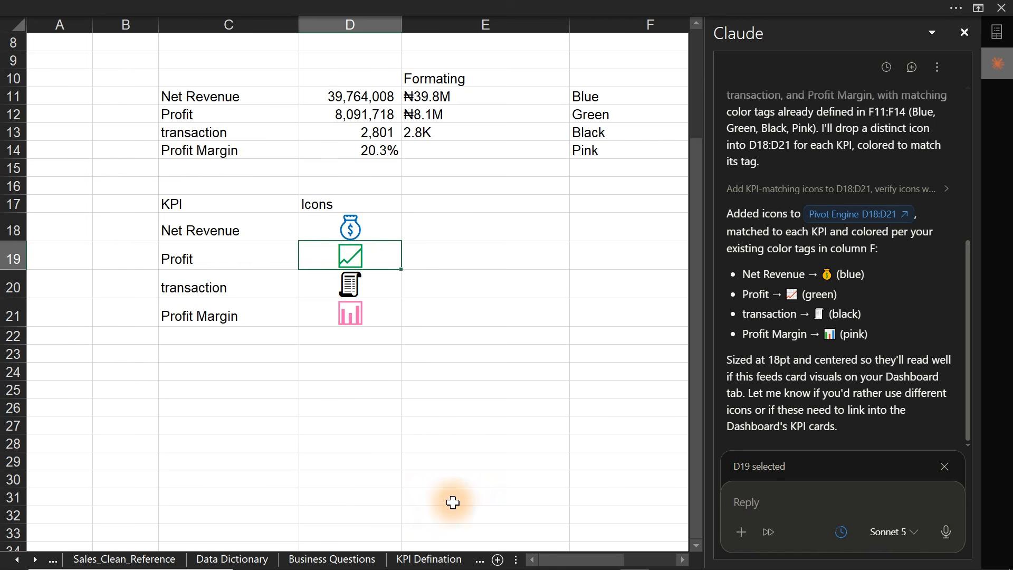
# - Close the Claude assistant and insert an empty text box beside the white card on the Dashboard sheet
pyautogui.click(965, 32)
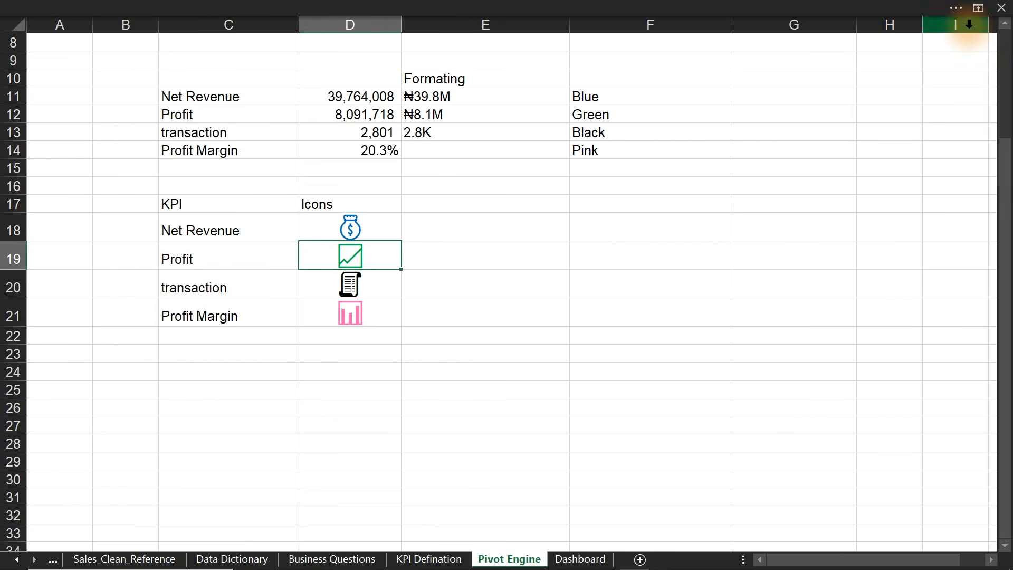
pyautogui.click(574, 559)
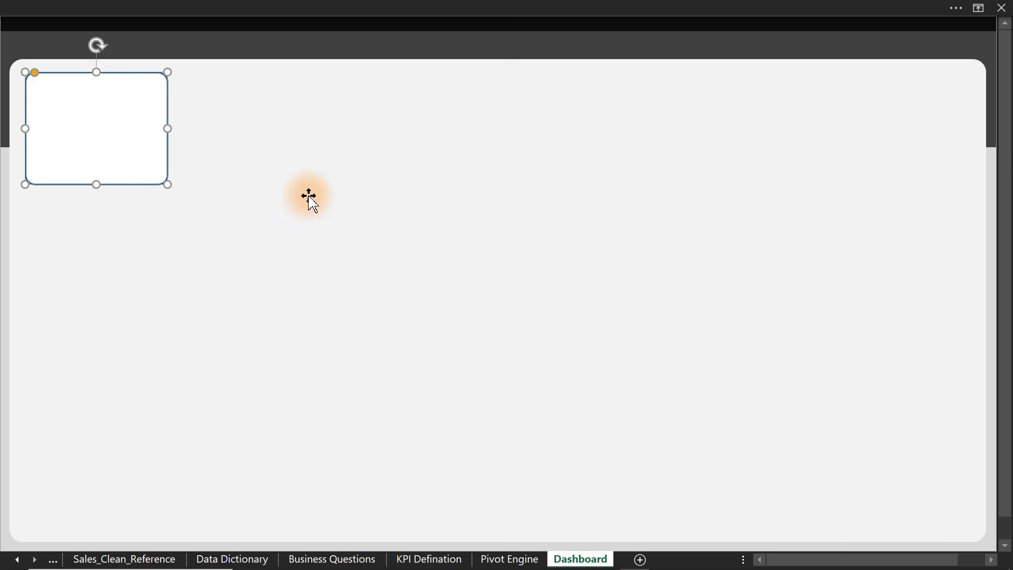
pyautogui.click(118, 39)
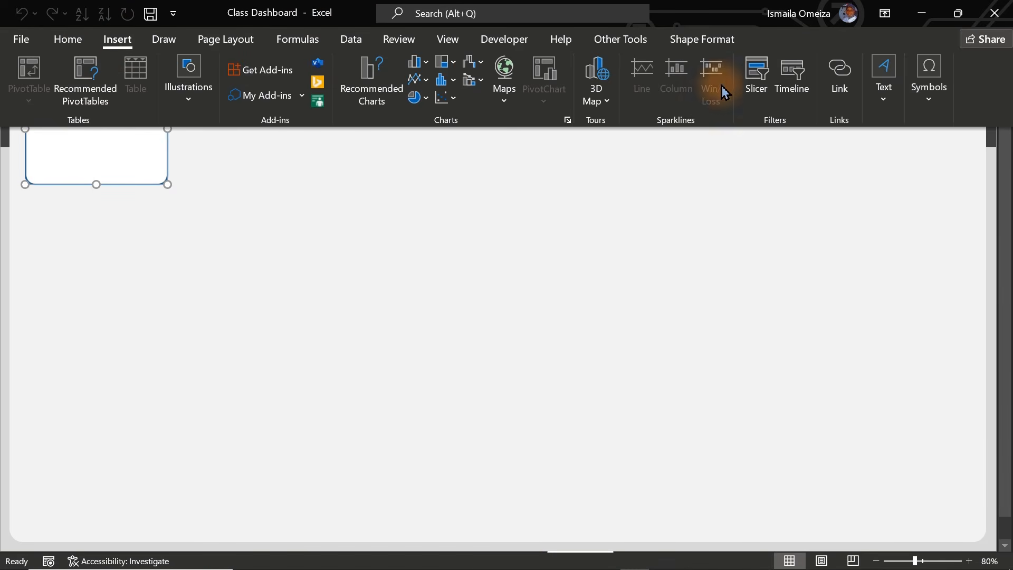
pyautogui.click(881, 99)
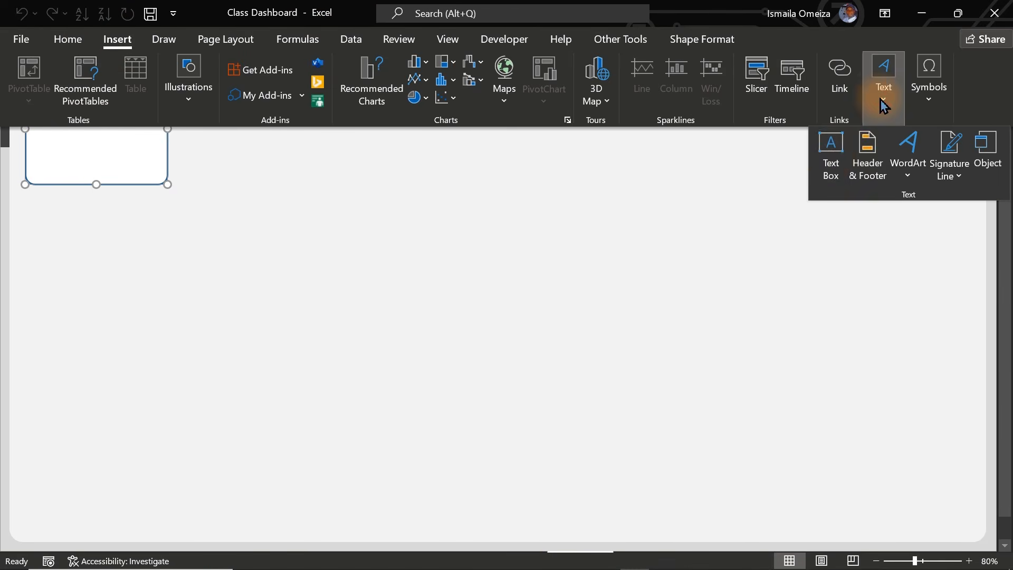
pyautogui.click(841, 158)
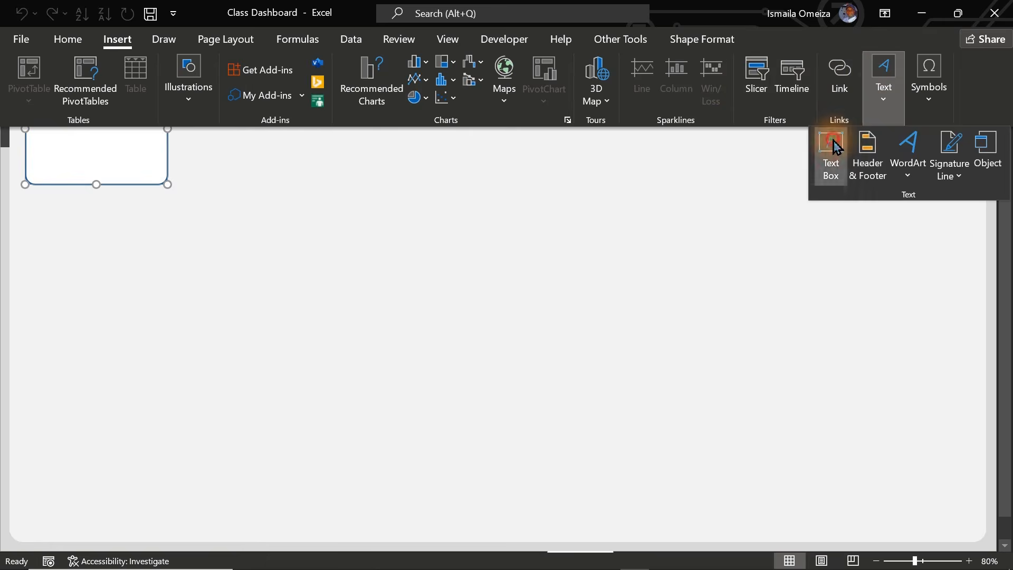
pyautogui.moveTo(208, 172); pyautogui.dragTo(339, 215)
# - Show the formula bar in the workbook window
pyautogui.click(332, 9)
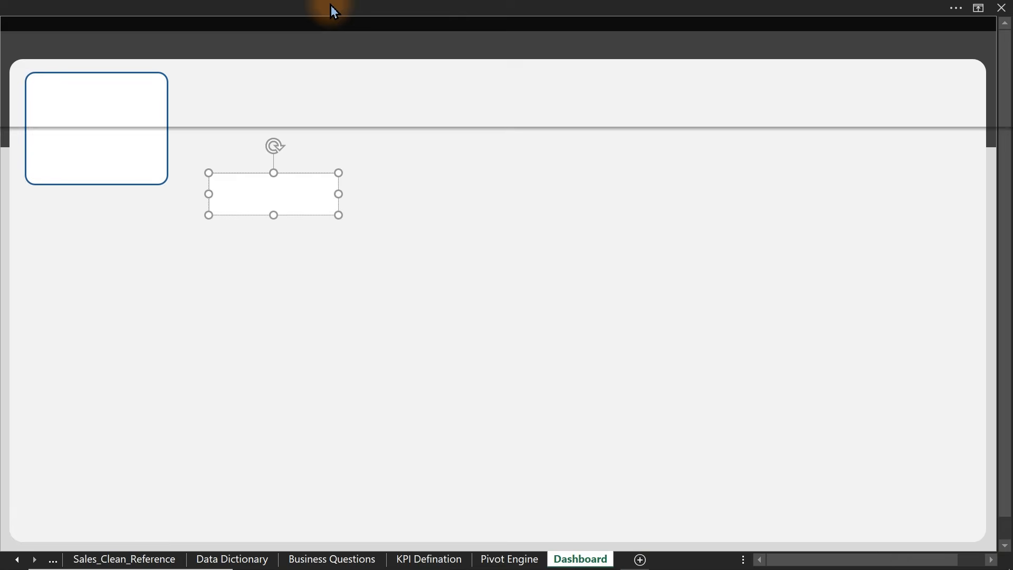
pyautogui.click(448, 39)
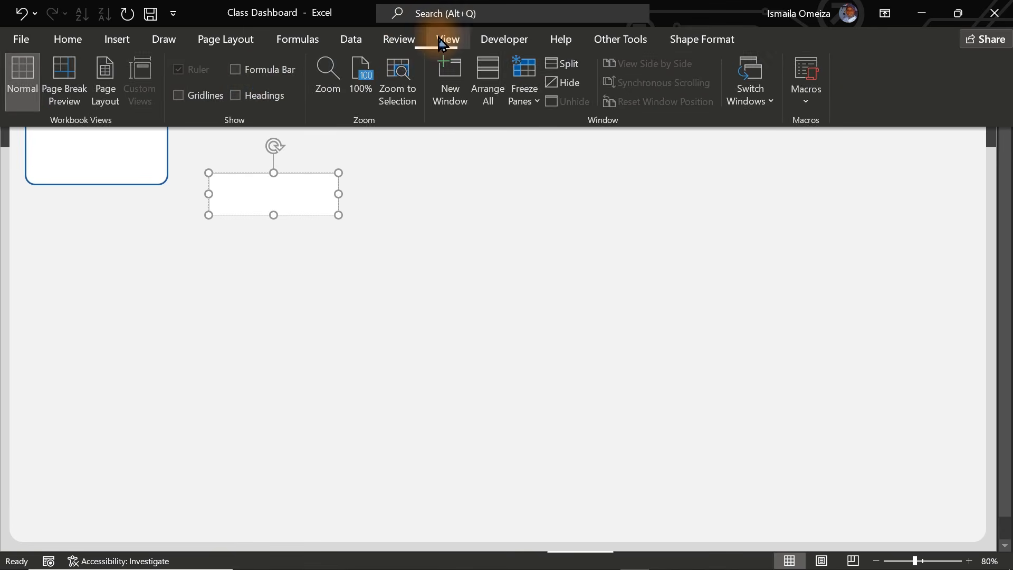
pyautogui.click(246, 73)
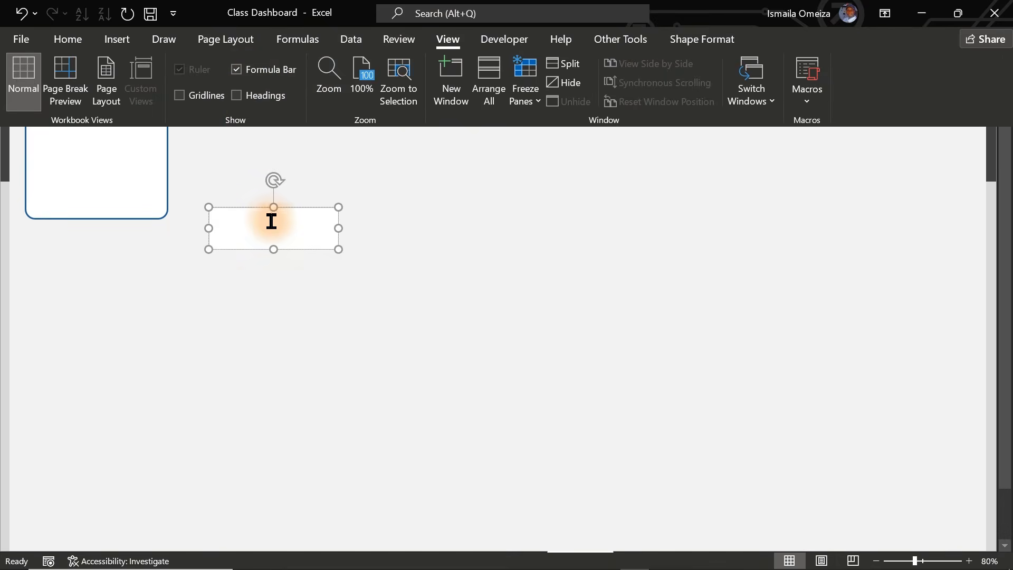
# - Link the new text box to the Net Revenue icon with the formula ='Pivot Engine'!D18
pyautogui.click(272, 211)
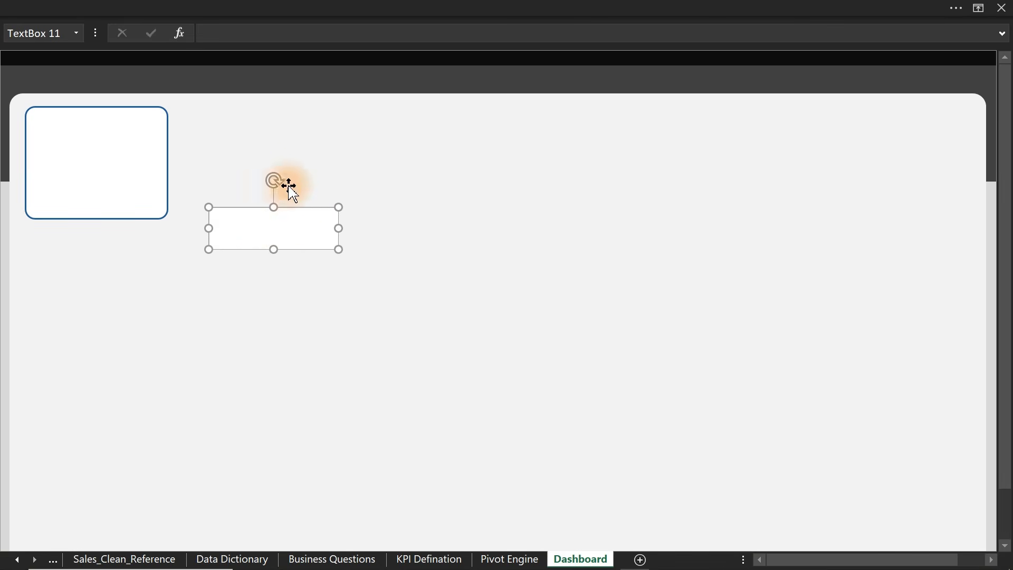
pyautogui.click(228, 41)
pyautogui.write('=')
pyautogui.click(499, 560)
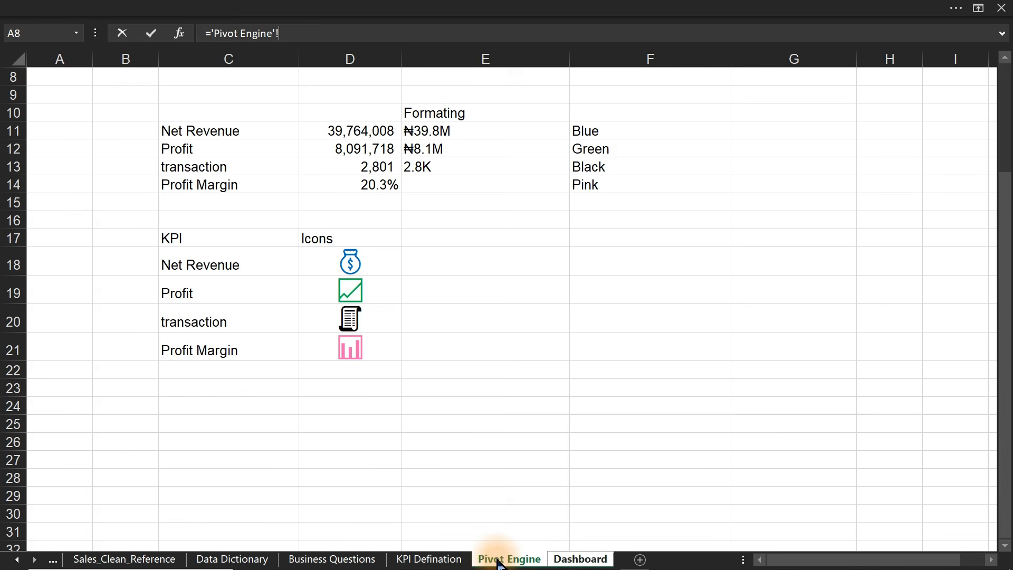
pyautogui.click(342, 262)
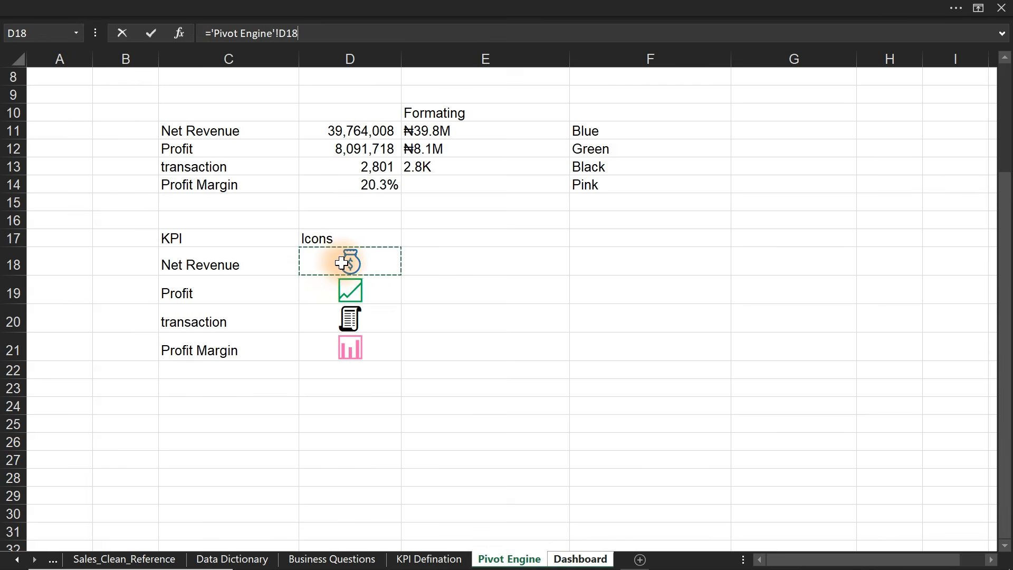
pyautogui.press('Return')
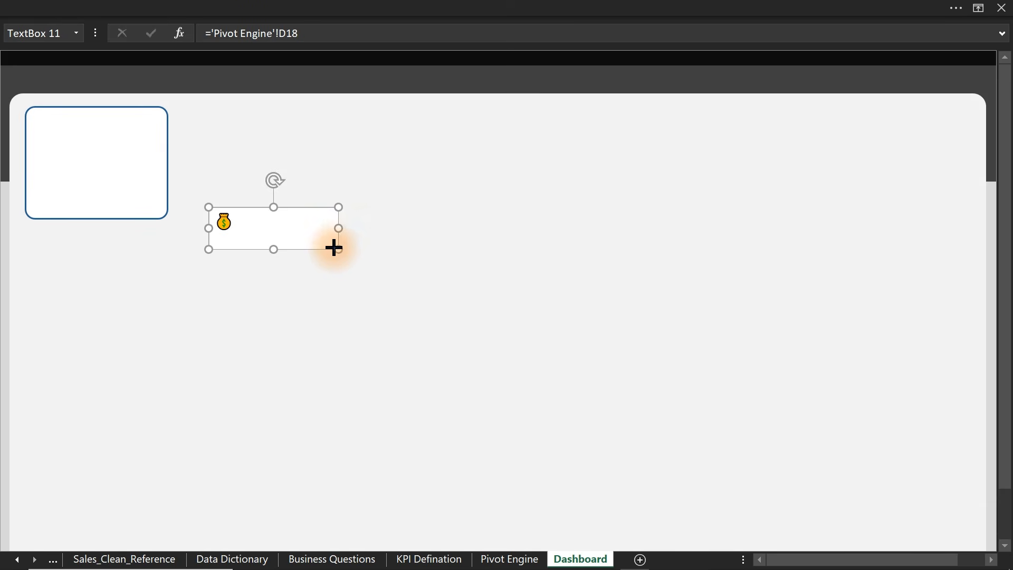
# - Shrink the icon text box, place it in the card's upper-left corner, and give it no fill and no line
pyautogui.moveTo(333, 248); pyautogui.dragTo(52, 133)
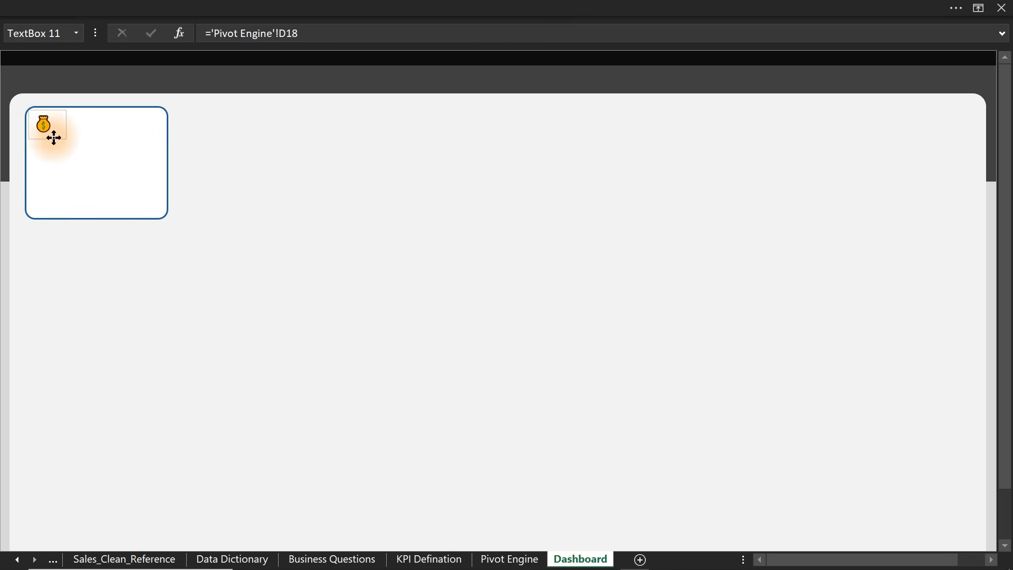
pyautogui.hotkey('ctrl', '1')
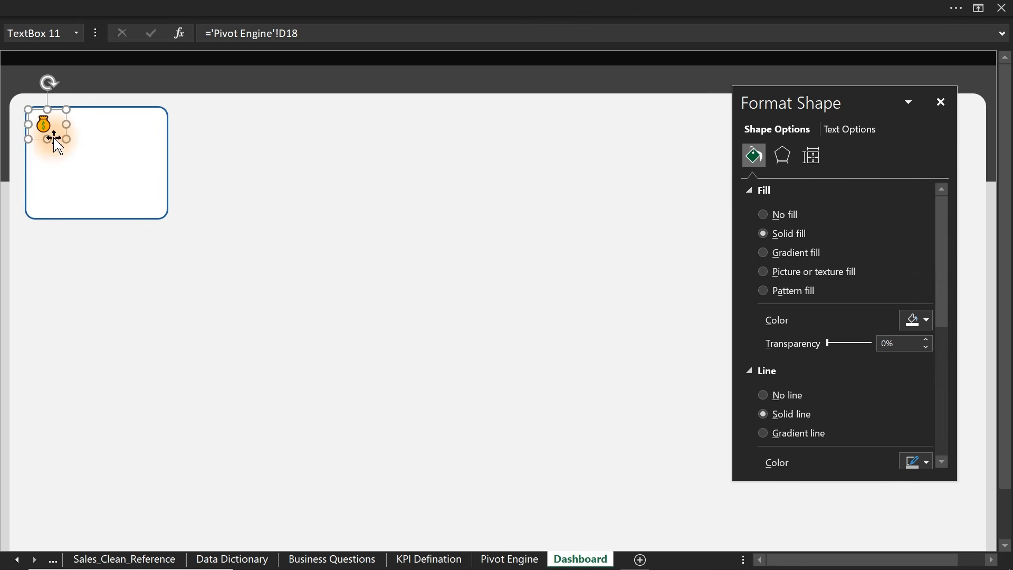
pyautogui.click(784, 217)
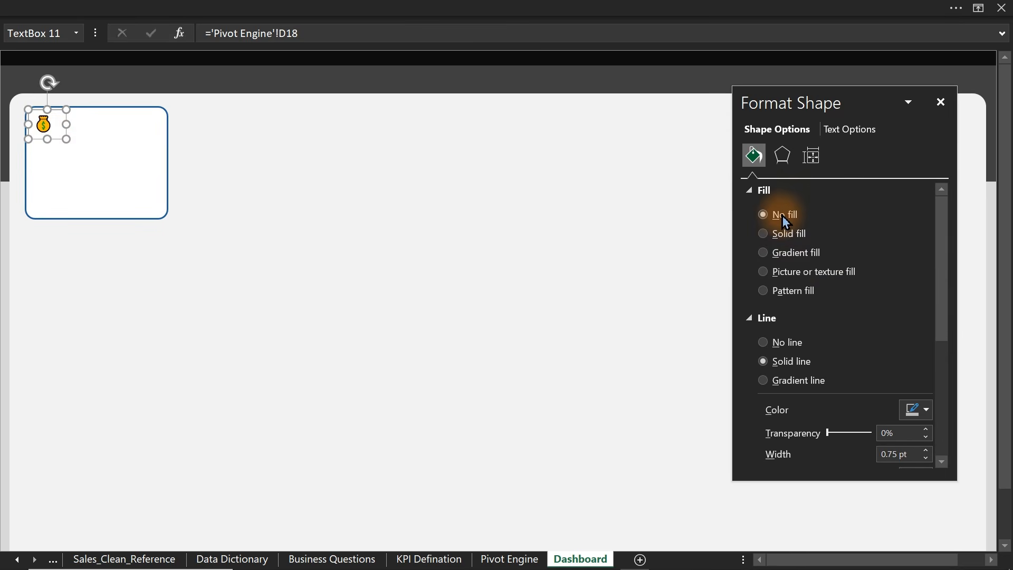
pyautogui.click(797, 343)
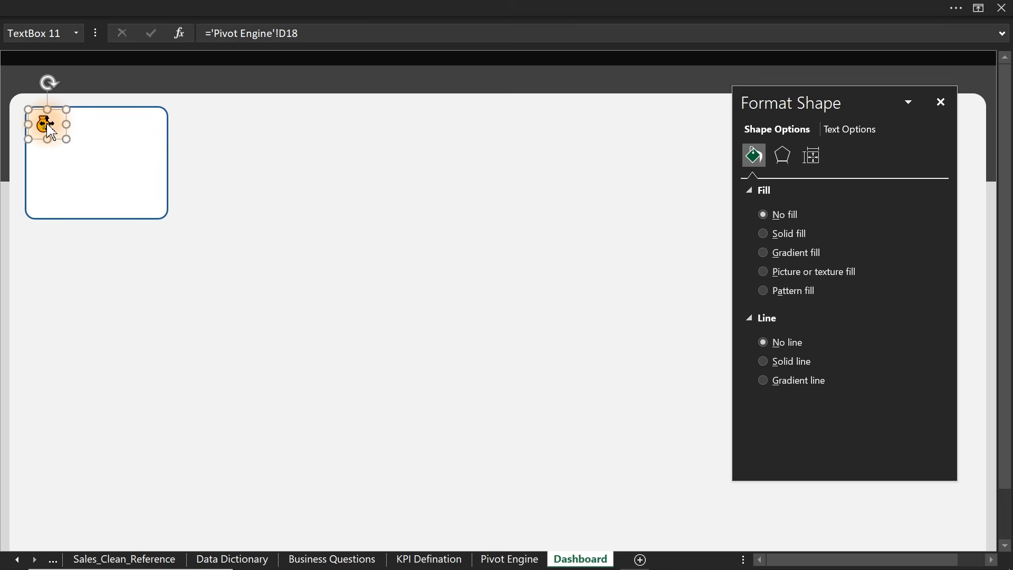
pyautogui.click(381, 6)
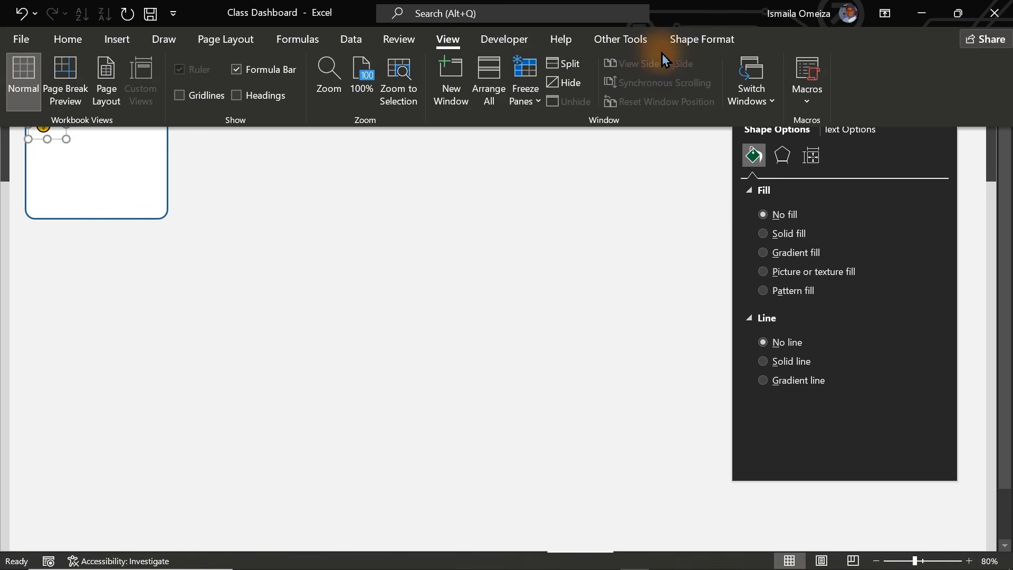
pyautogui.click(67, 41)
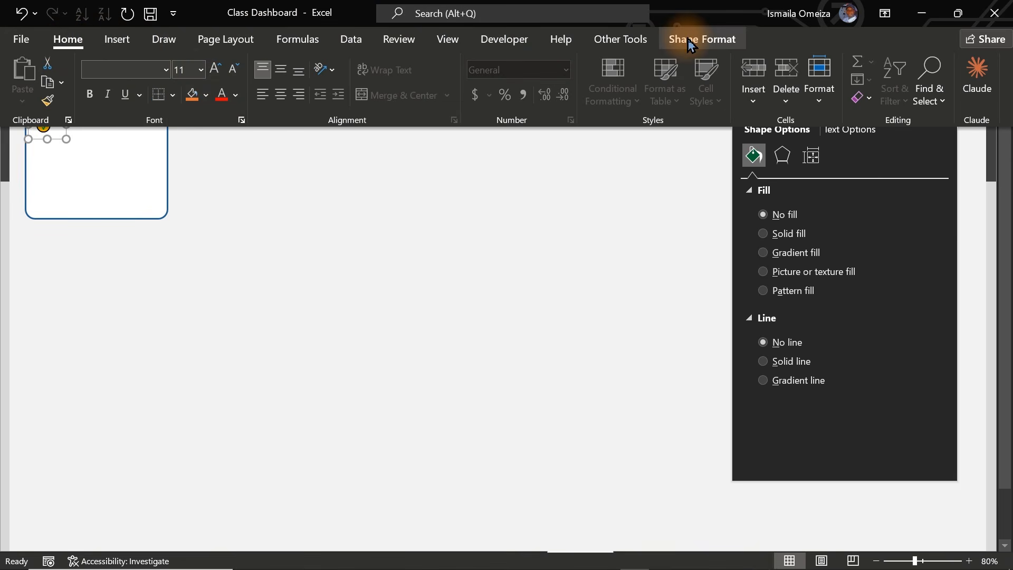
pyautogui.click(704, 47)
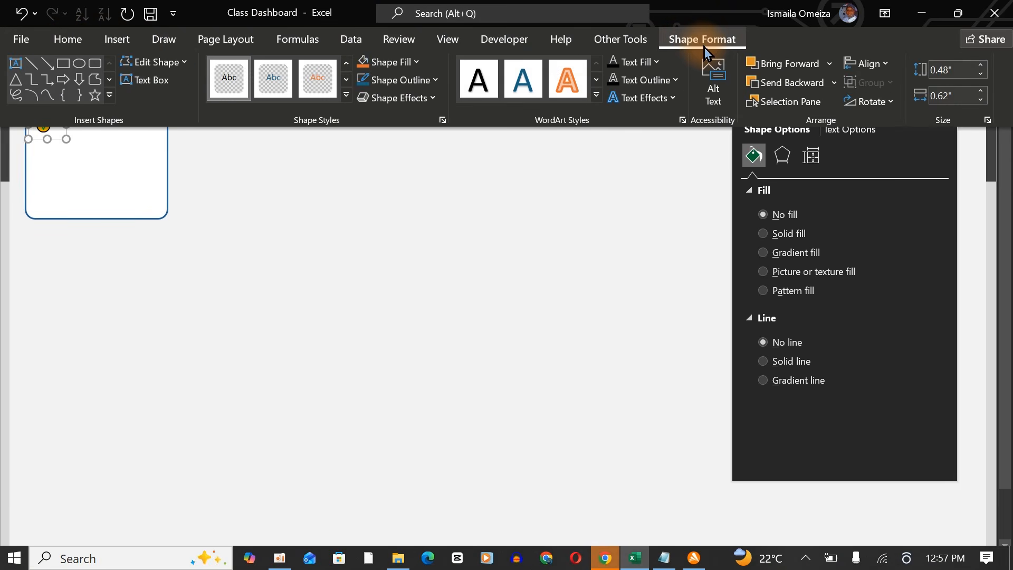
pyautogui.click(420, 180)
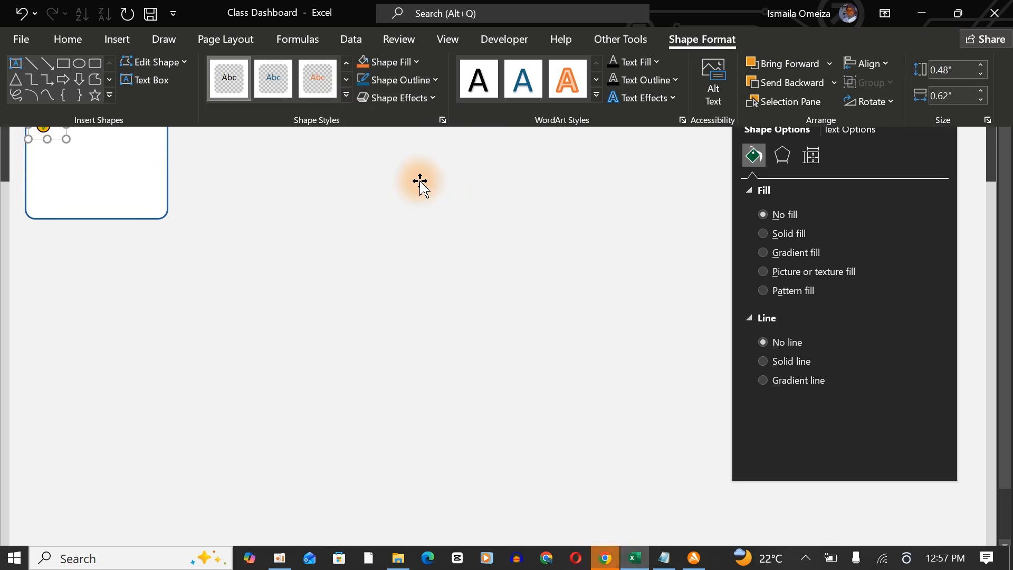
pyautogui.click(798, 238)
pyautogui.click(926, 321)
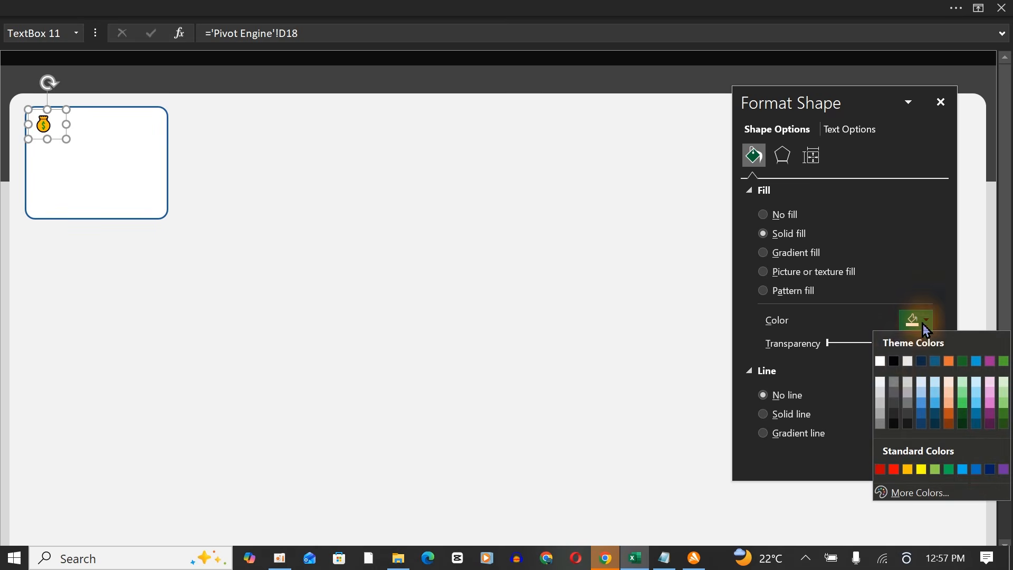
pyautogui.click(763, 214)
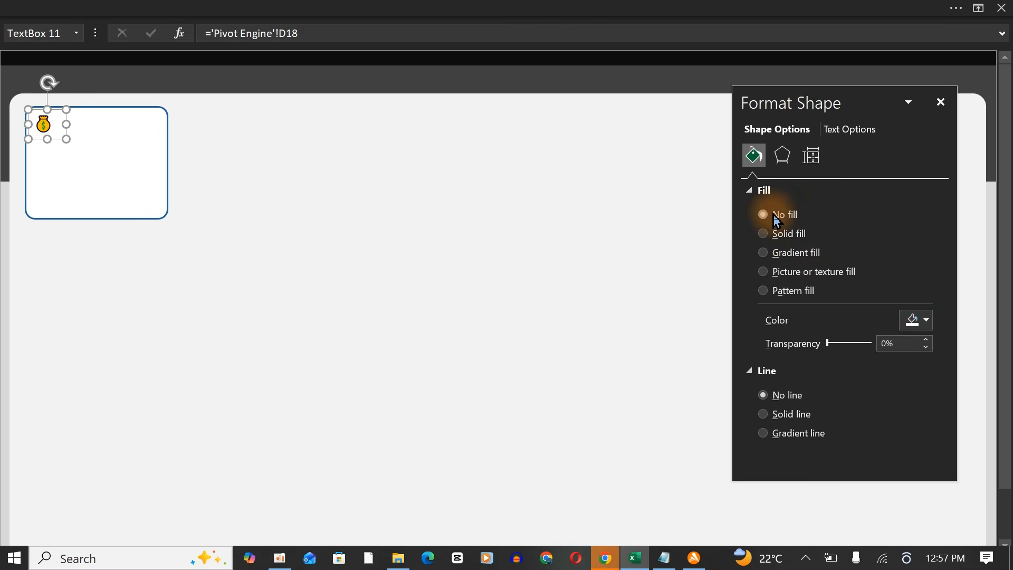
pyautogui.click(764, 214)
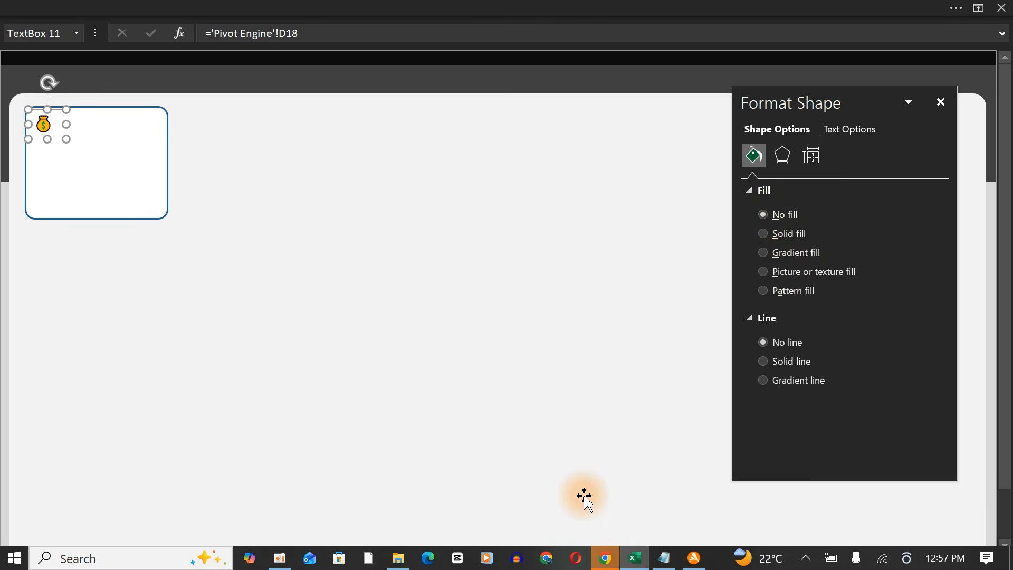
# - Set the icon text box's font color to blue and enlarge its font to size 20
pyautogui.click(227, 7)
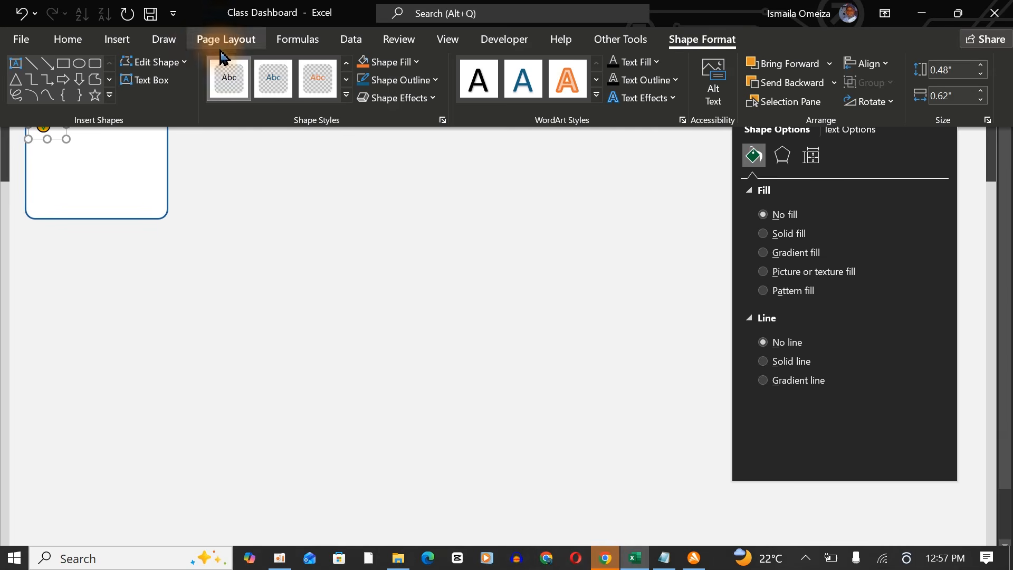
pyautogui.click(80, 45)
pyautogui.click(233, 95)
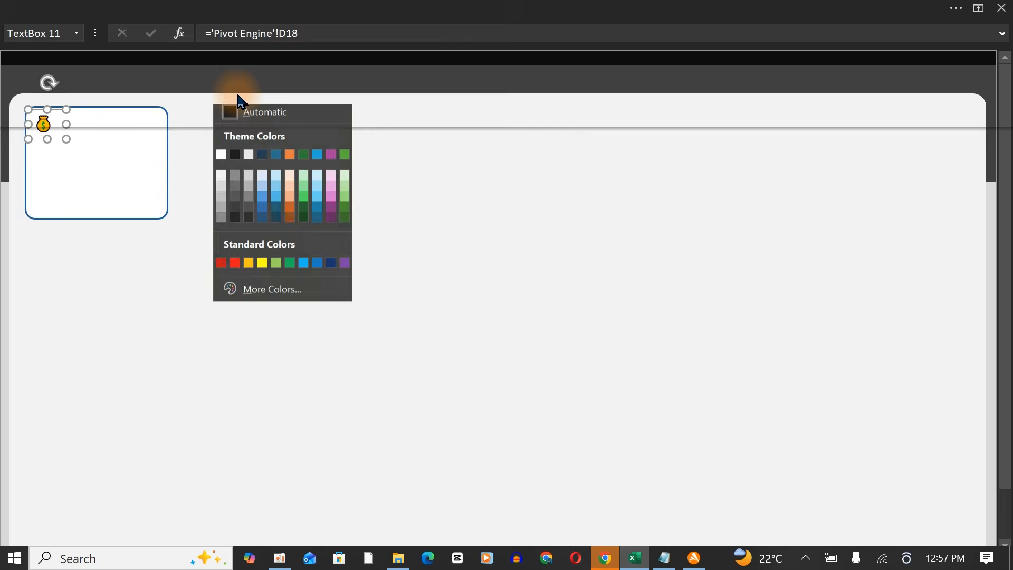
pyautogui.click(223, 191)
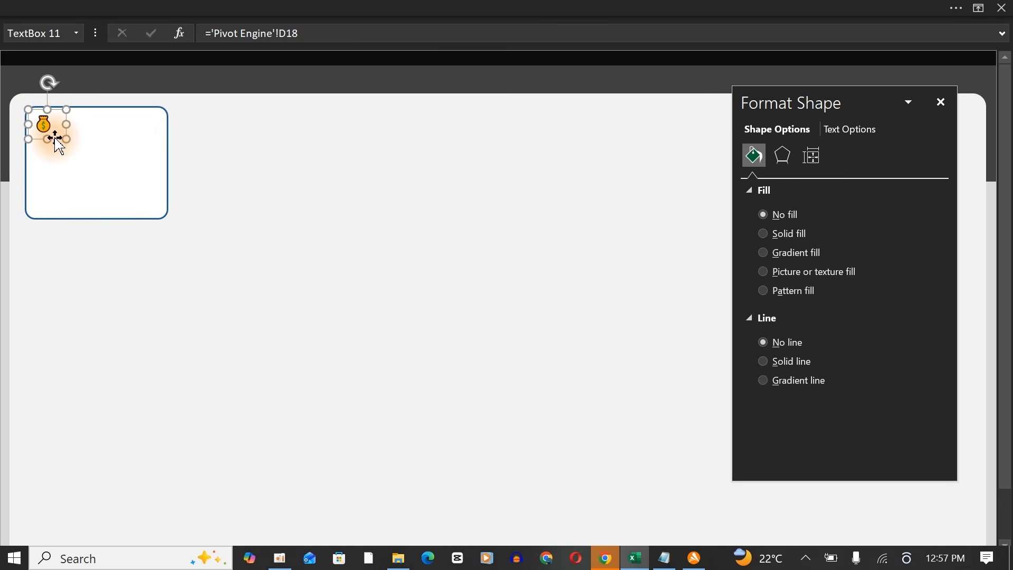
pyautogui.click(182, 8)
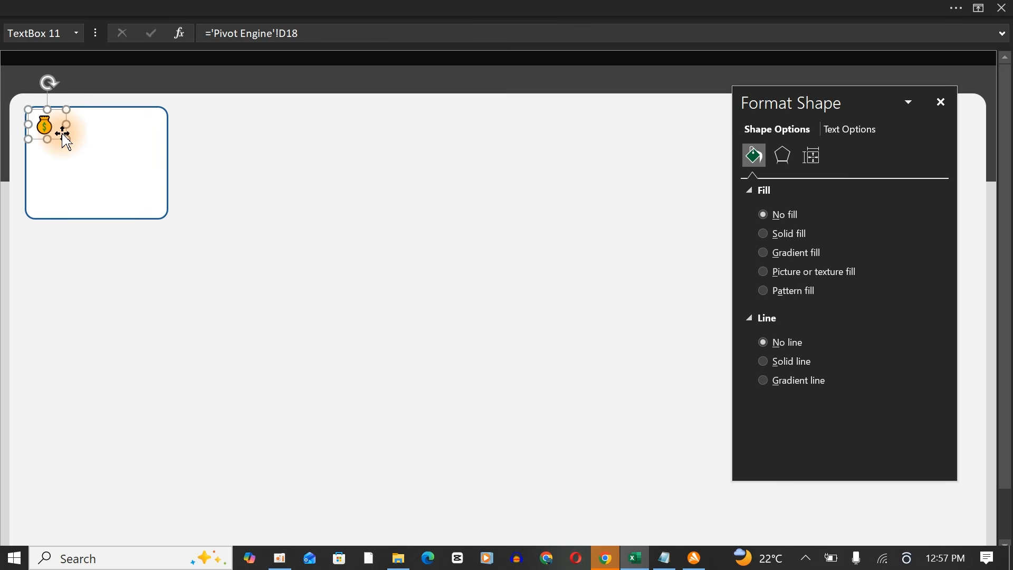
# - Duplicate the icon text box, widen the copy beside the icon in the card, and replace its content with "Net Revenue"
pyautogui.hotkey('ctrl', 'd')
pyautogui.moveTo(63, 142); pyautogui.dragTo(161, 127)
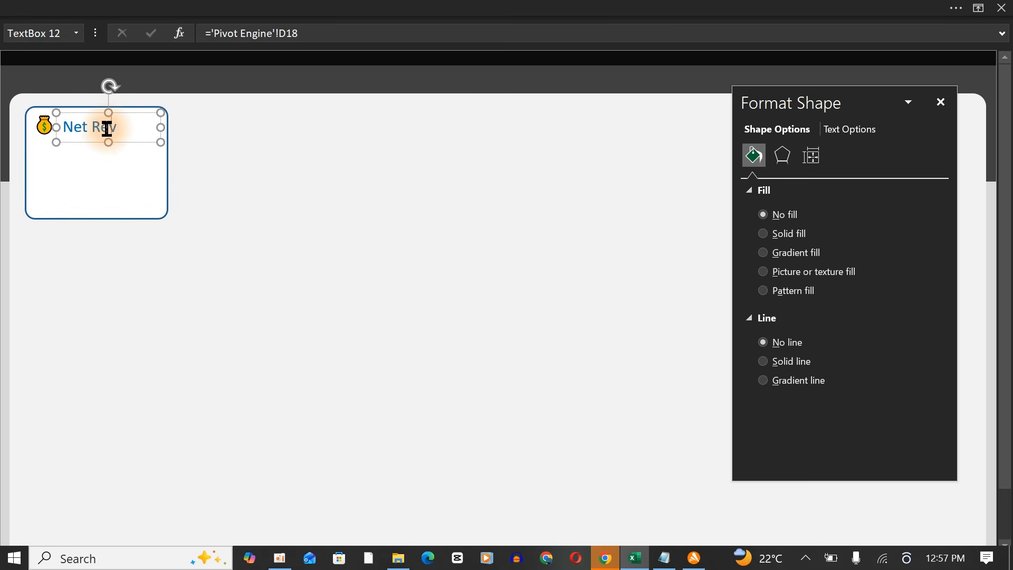
pyautogui.click(124, 139)
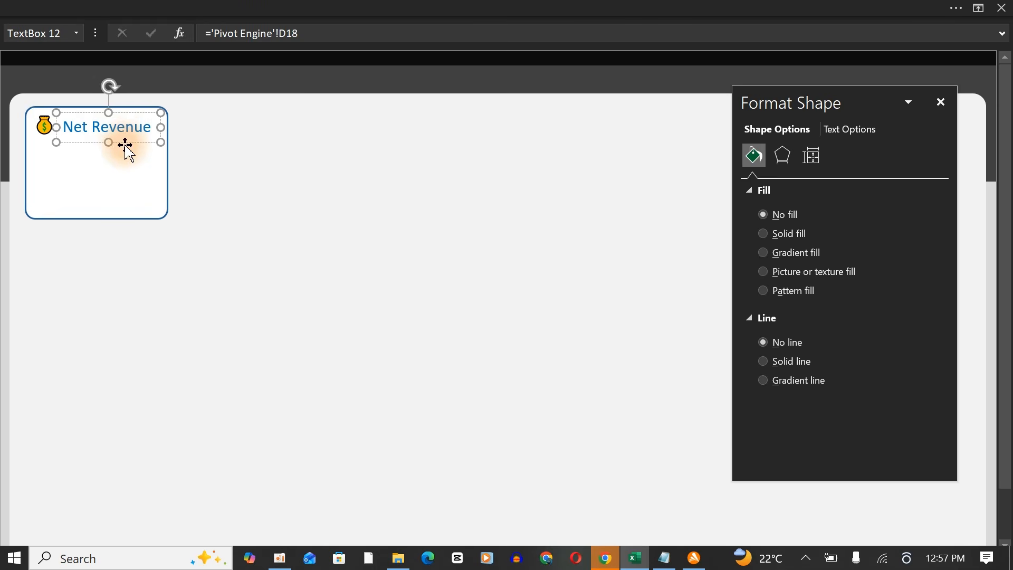
# - Change the Net Revenue label's font color to dark gray
pyautogui.click(204, 6)
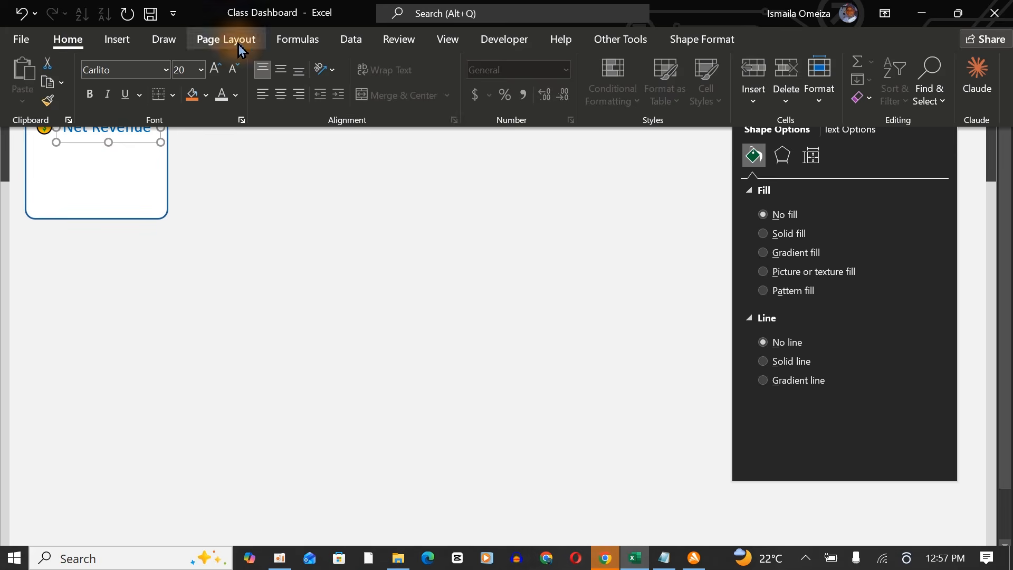
pyautogui.click(235, 98)
pyautogui.click(235, 201)
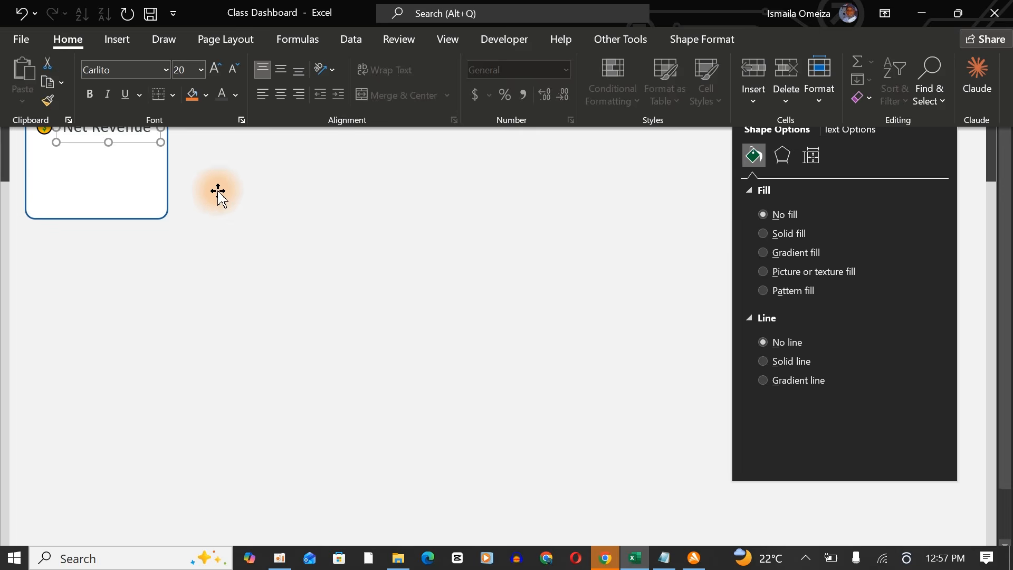
pyautogui.click(218, 191)
# - Reduce the Net Revenue label's font size and nudge it down to line up with the money bag icon
pyautogui.click(98, 127)
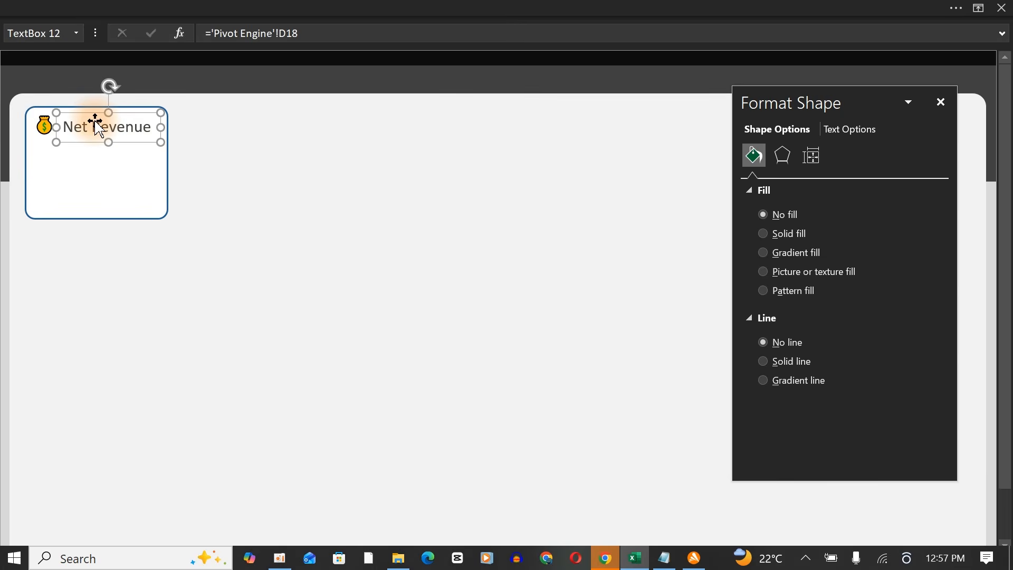
pyautogui.click(287, 7)
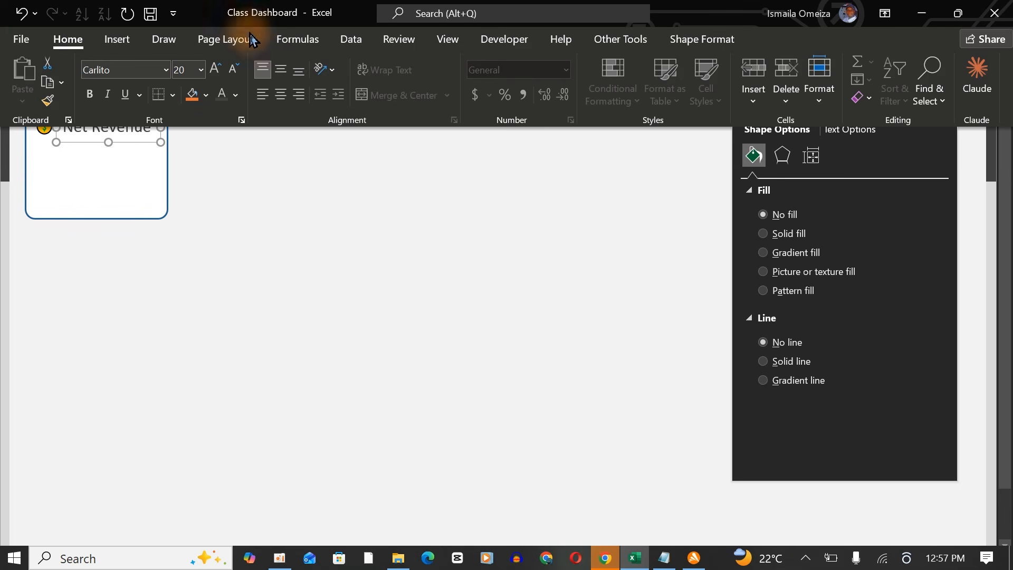
pyautogui.click(232, 74)
pyautogui.click(243, 191)
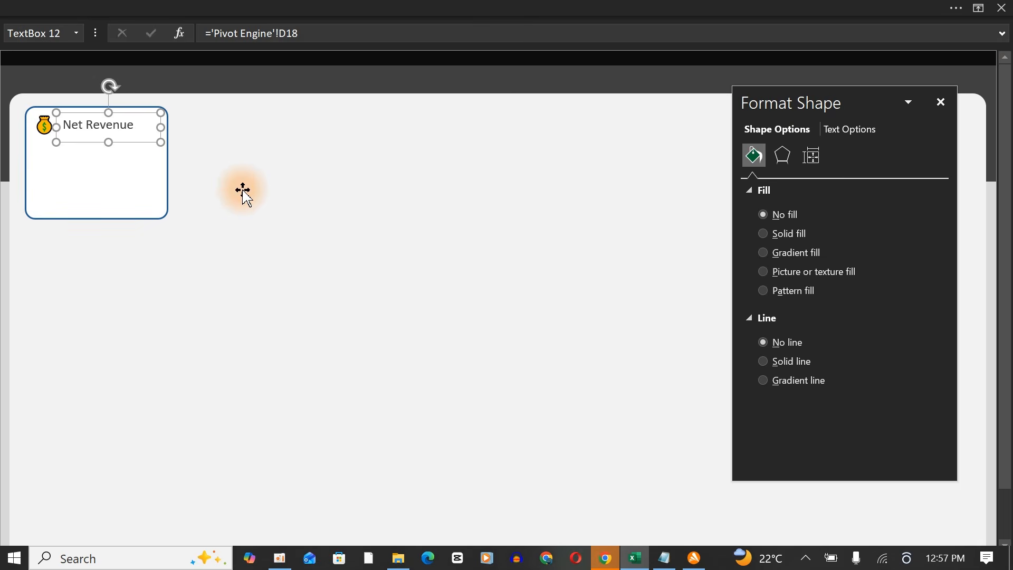
pyautogui.click(125, 142)
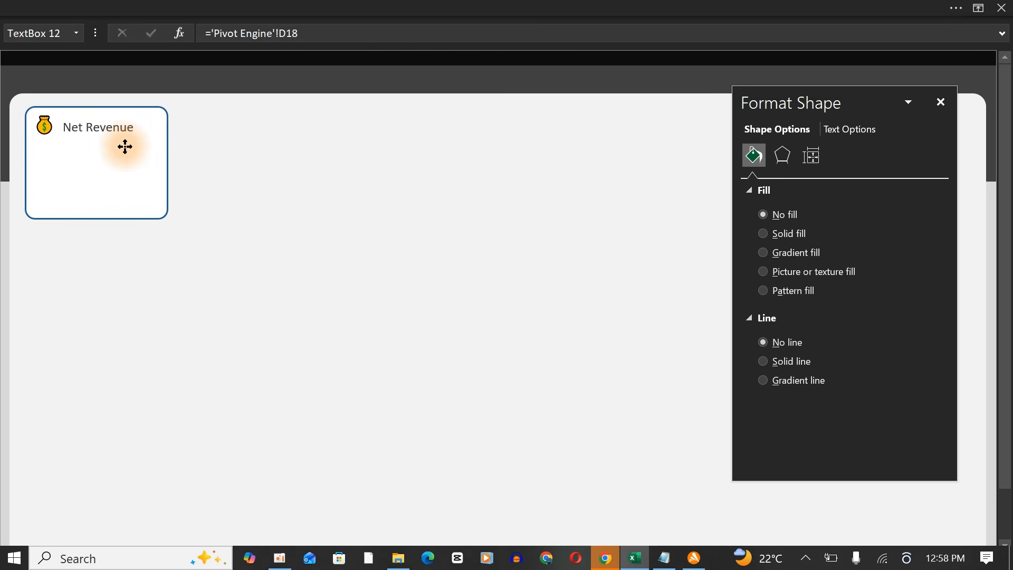
# - Duplicate the Net Revenue label, place the copy beneath it in the card, and link it to 'Pivot Engine'!E11
pyautogui.click(125, 147)
pyautogui.hotkey('ctrl', 'd')
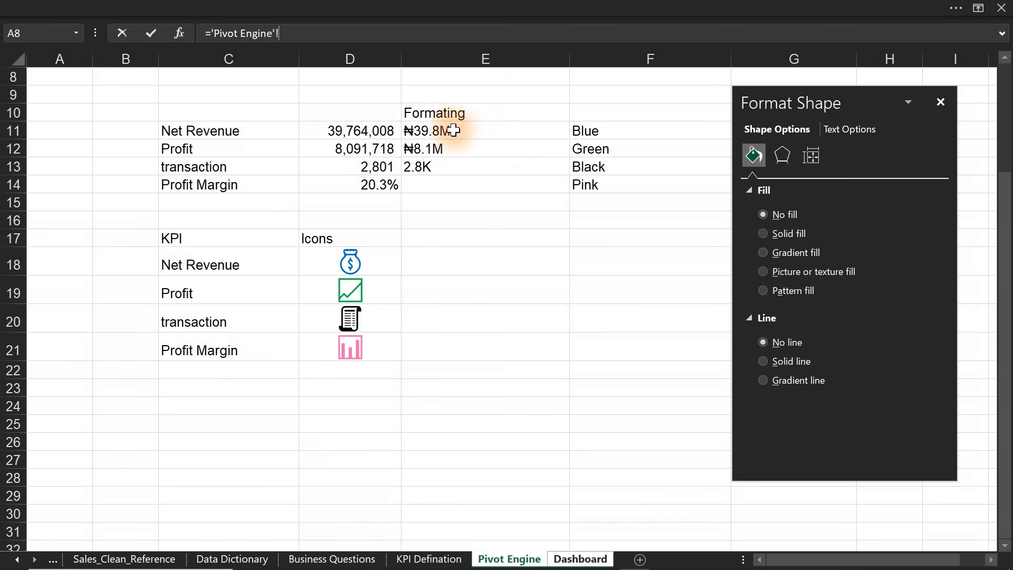
pyautogui.press('Return')
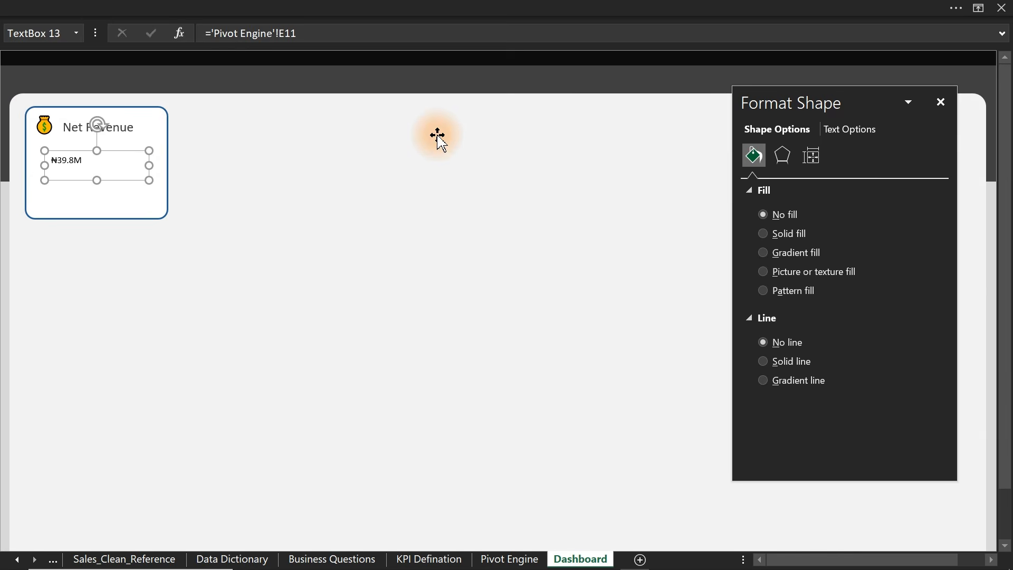
# - Try to change the linked revenue value's font to Arial
pyautogui.click(335, 5)
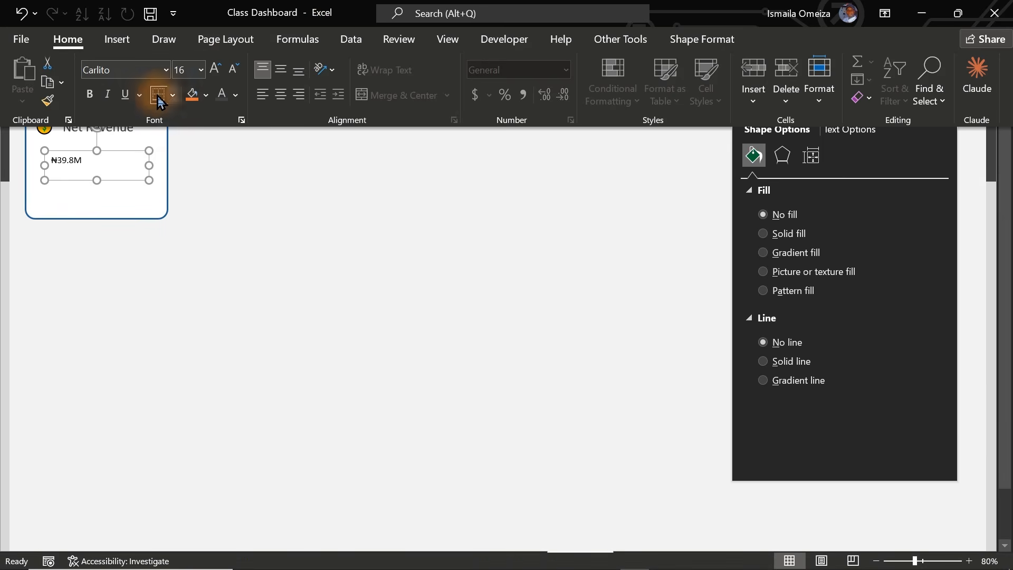
pyautogui.click(202, 73)
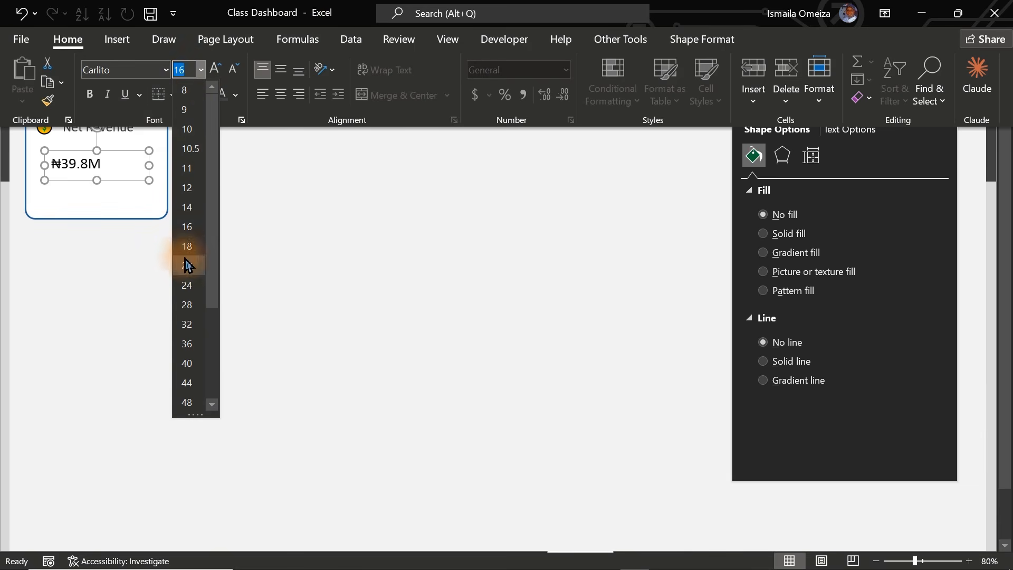
pyautogui.click(165, 70)
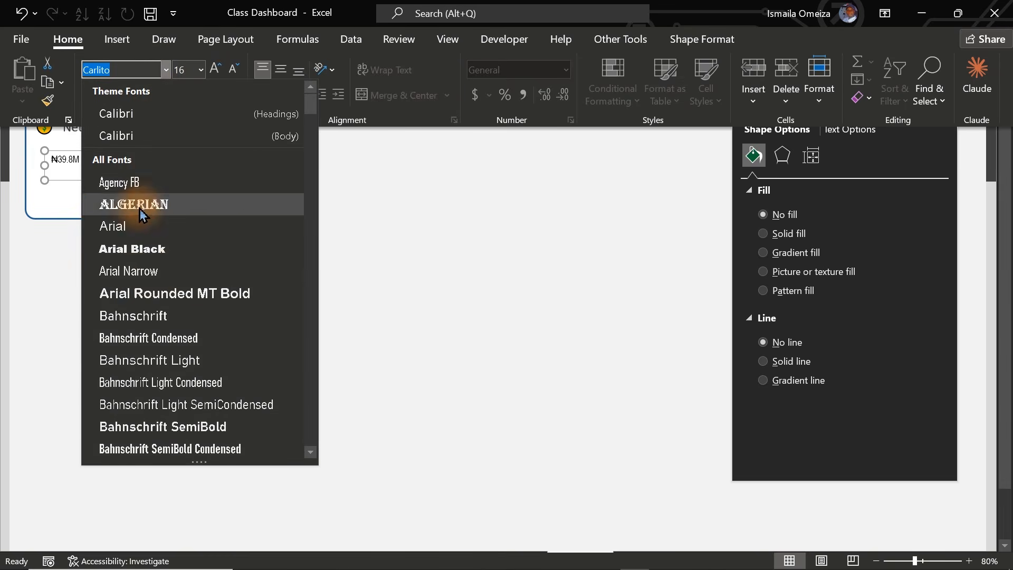
pyautogui.click(134, 230)
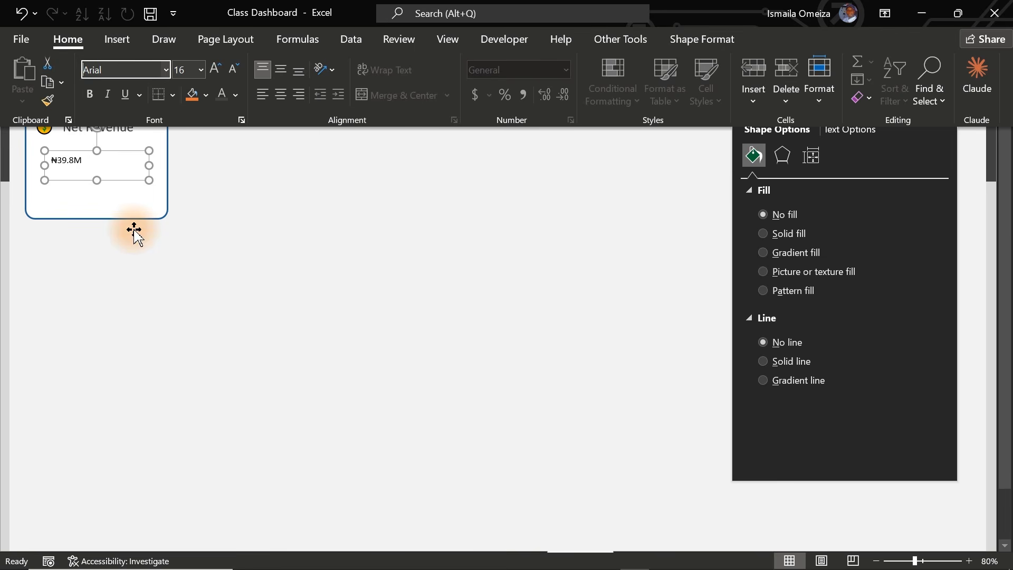
# - Enlarge the linked revenue value's font to size 40, widen its text box to fit, and move it up under the Net Revenue label
pyautogui.click(220, 74)
pyautogui.click(220, 74)
pyautogui.click(220, 74)
pyautogui.click(220, 74)
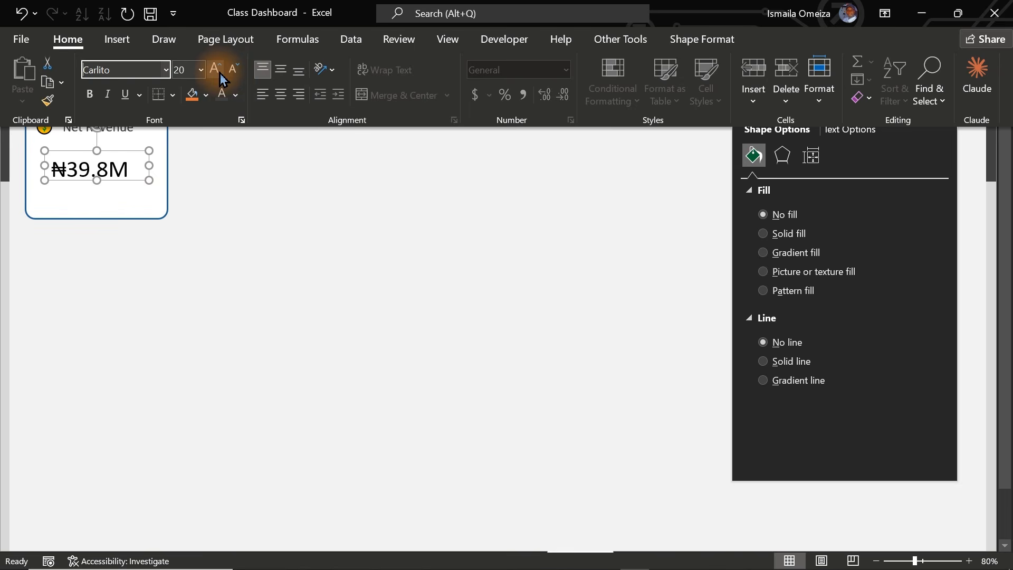
pyautogui.click(220, 74)
pyautogui.click(220, 74)
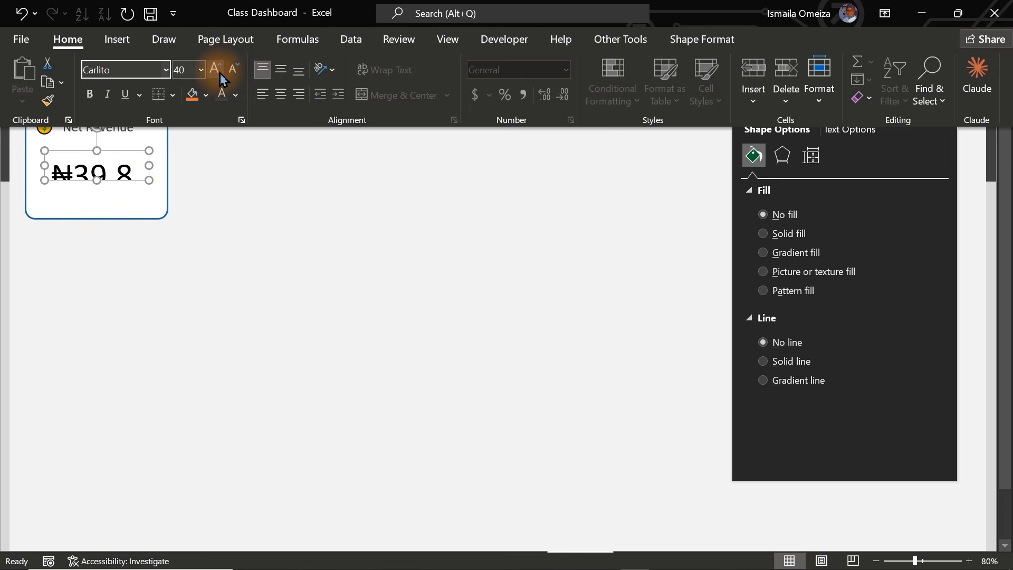
pyautogui.moveTo(149, 165); pyautogui.dragTo(179, 169)
pyautogui.moveTo(110, 199)
pyautogui.mouseDown()
pyautogui.moveTo(122, 190)
pyautogui.moveTo(113, 179)
pyautogui.mouseUp()
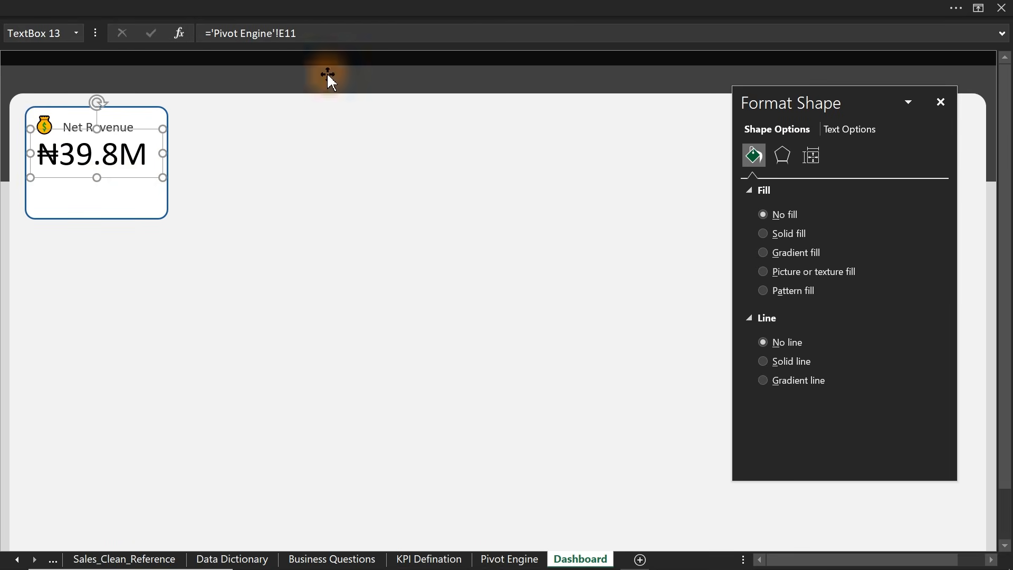
# - Change the linked revenue value's font color to a dark theme blue matching the card outline
pyautogui.click(436, 7)
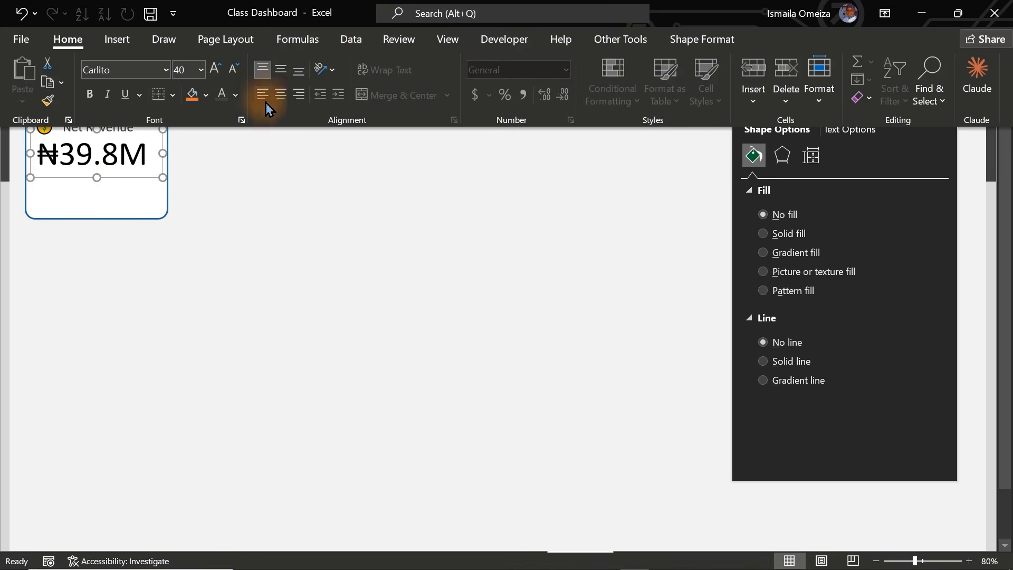
pyautogui.click(237, 97)
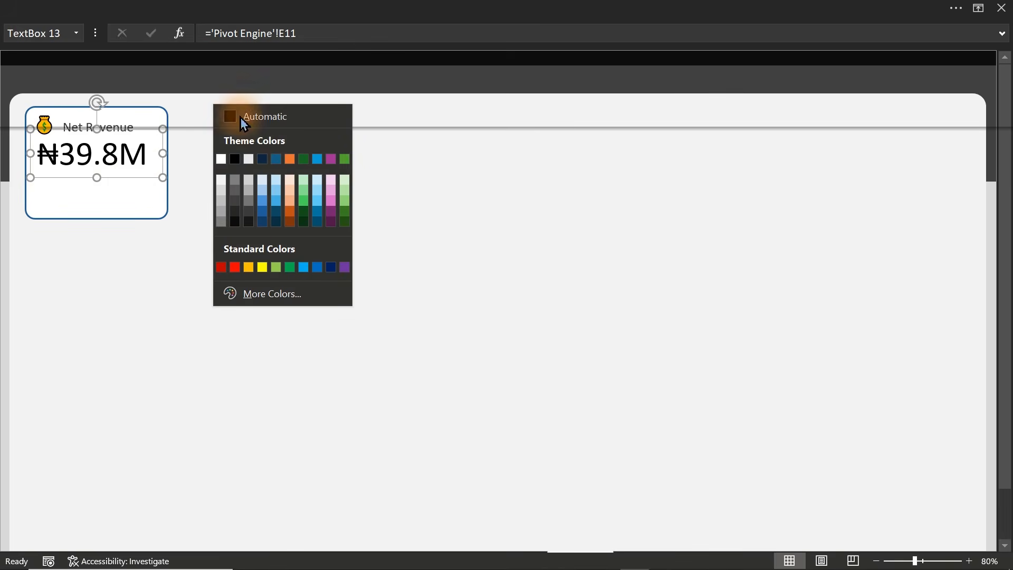
pyautogui.click(263, 211)
pyautogui.click(322, 214)
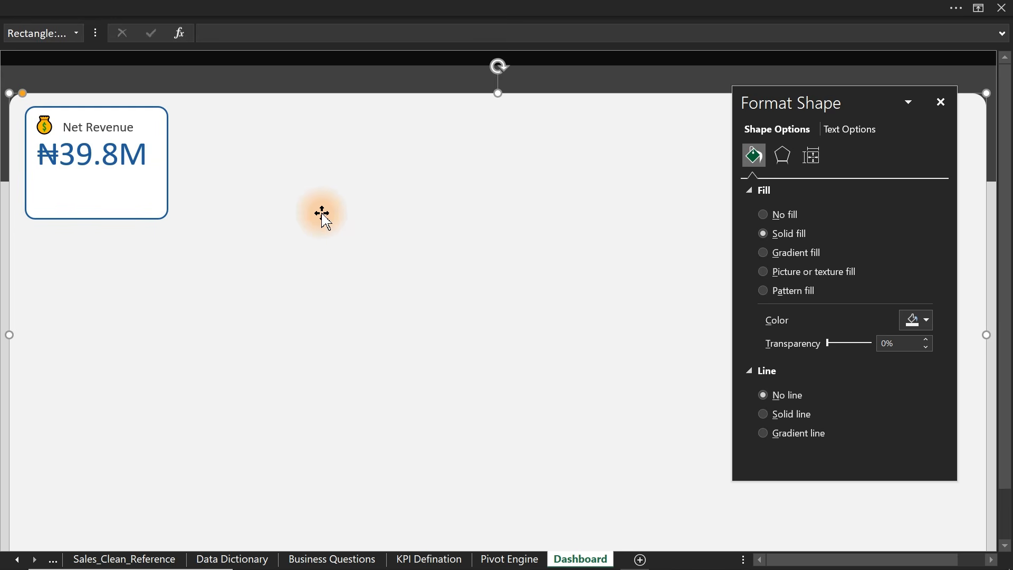
# - Duplicate the Net Revenue label, move the copy below the revenue value, and replace its text with "Avg Month"
pyautogui.click(79, 129)
pyautogui.hotkey('ctrl', 'd')
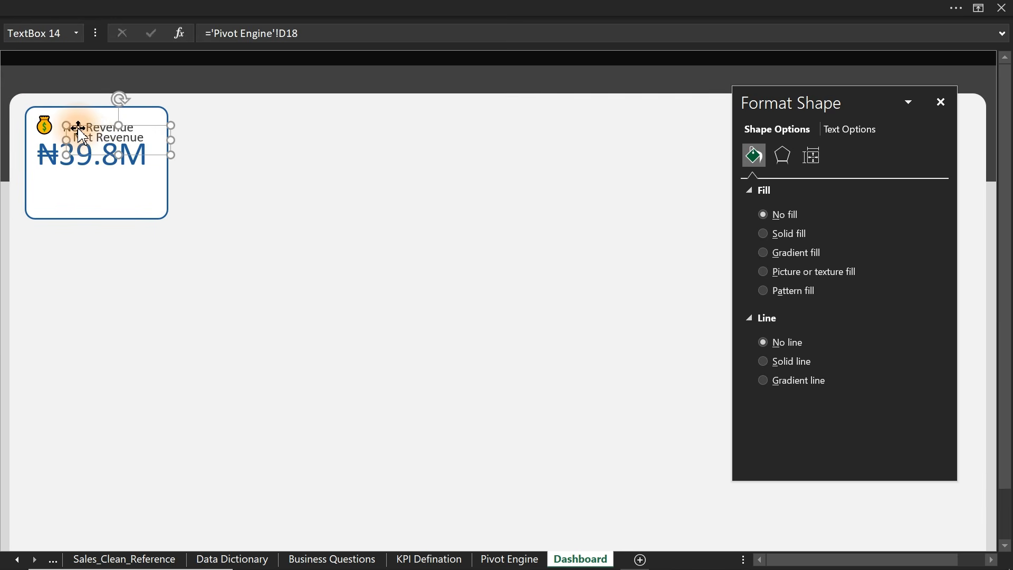
pyautogui.moveTo(94, 138); pyautogui.dragTo(70, 180)
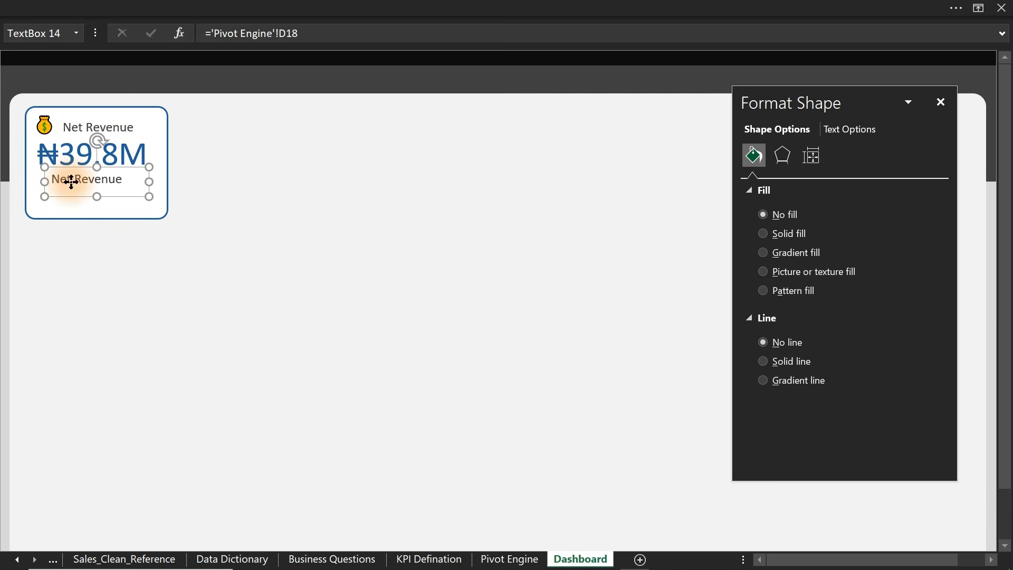
pyautogui.tripleClick(71, 182)
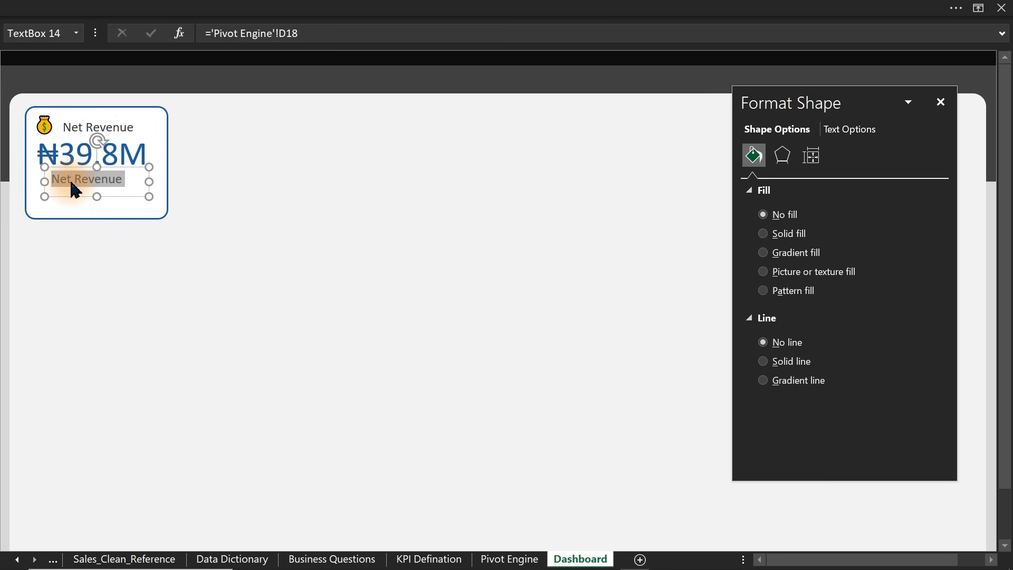
pyautogui.write('Avg')
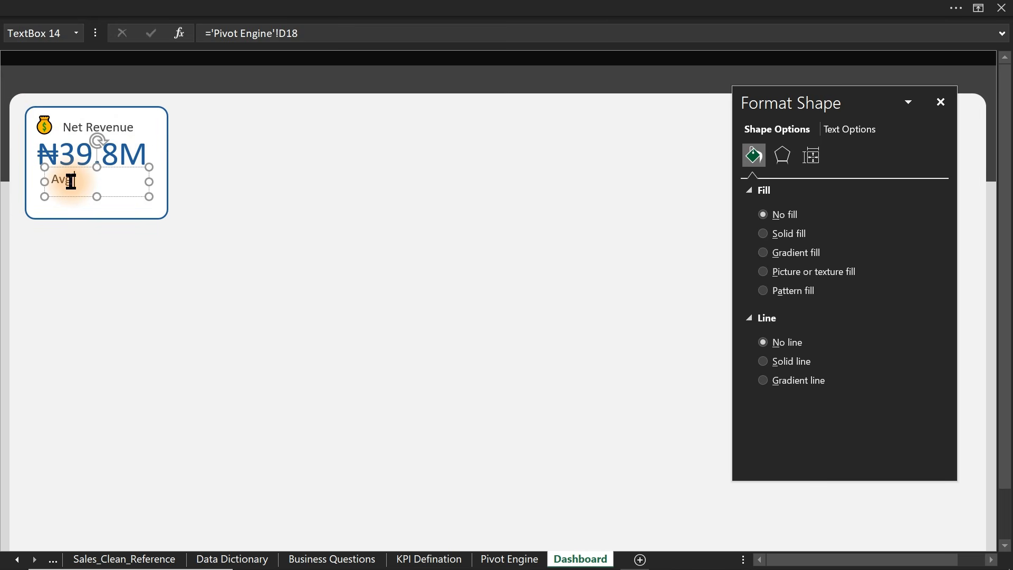
pyautogui.write(' Month')
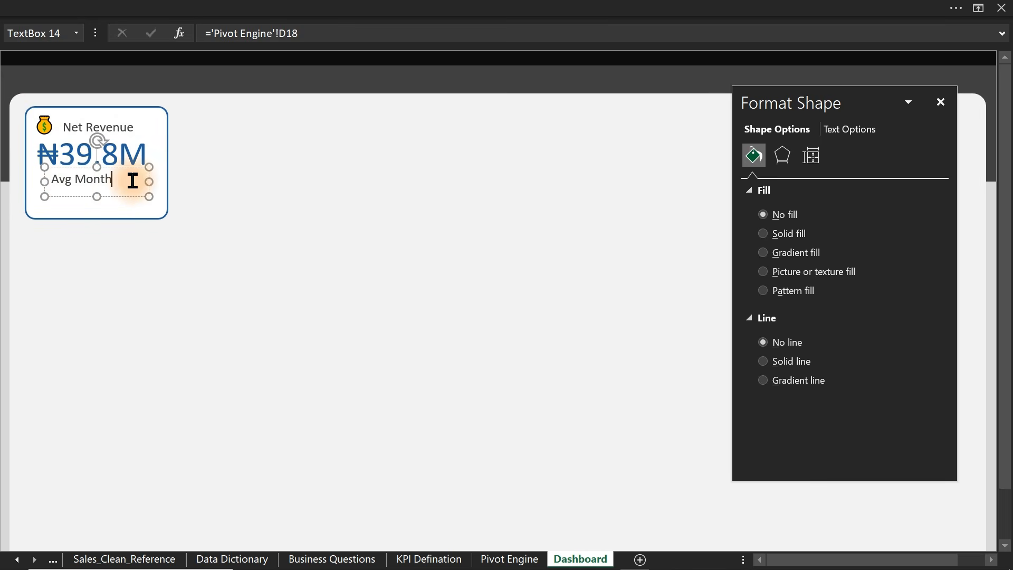
pyautogui.click(141, 196)
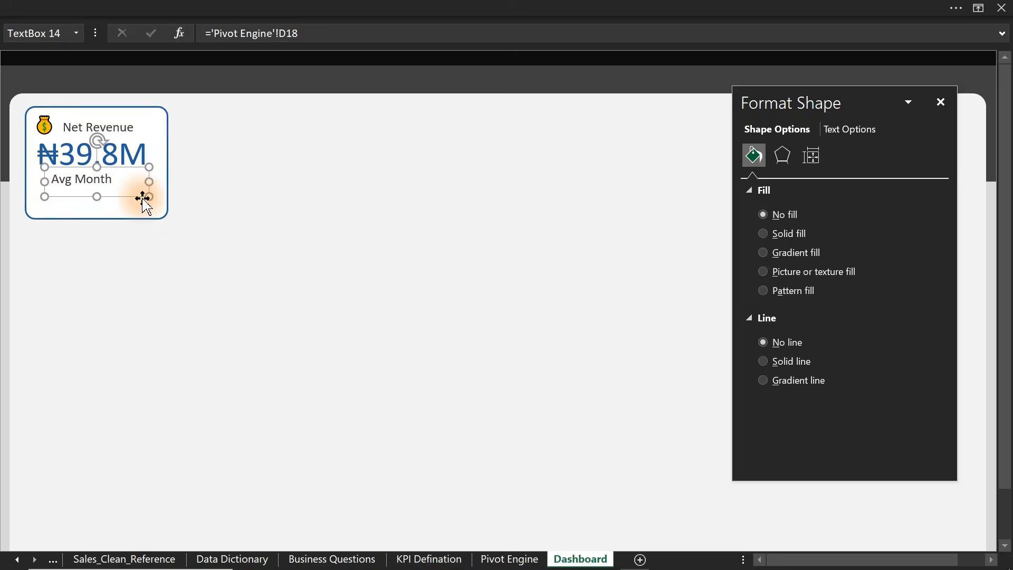
# - Reduce the Avg Month label's font size to 11 and shrink its text box around the text
pyautogui.click(297, 8)
pyautogui.click(232, 70)
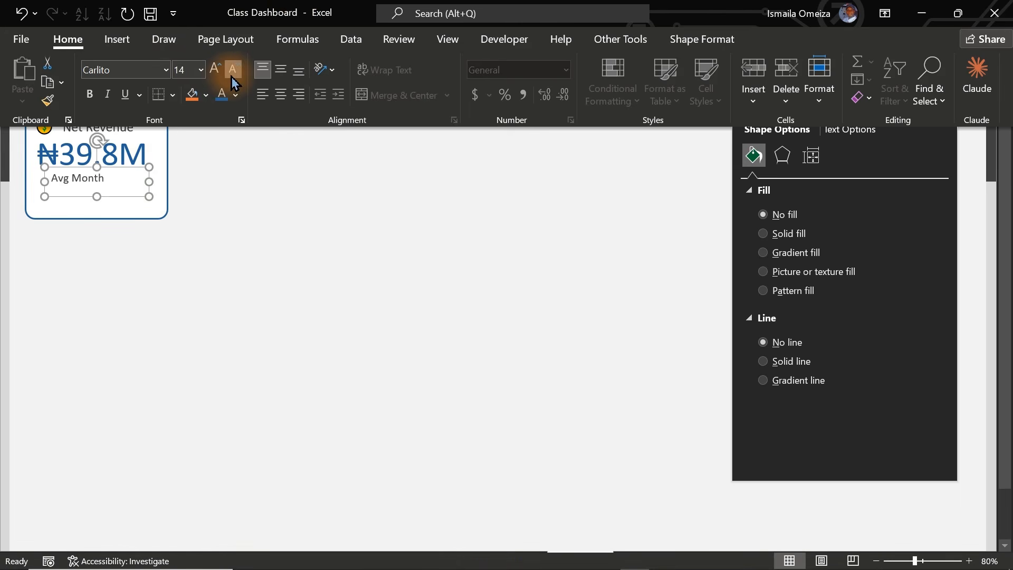
pyautogui.click(232, 70)
pyautogui.click(232, 69)
pyautogui.click(144, 196)
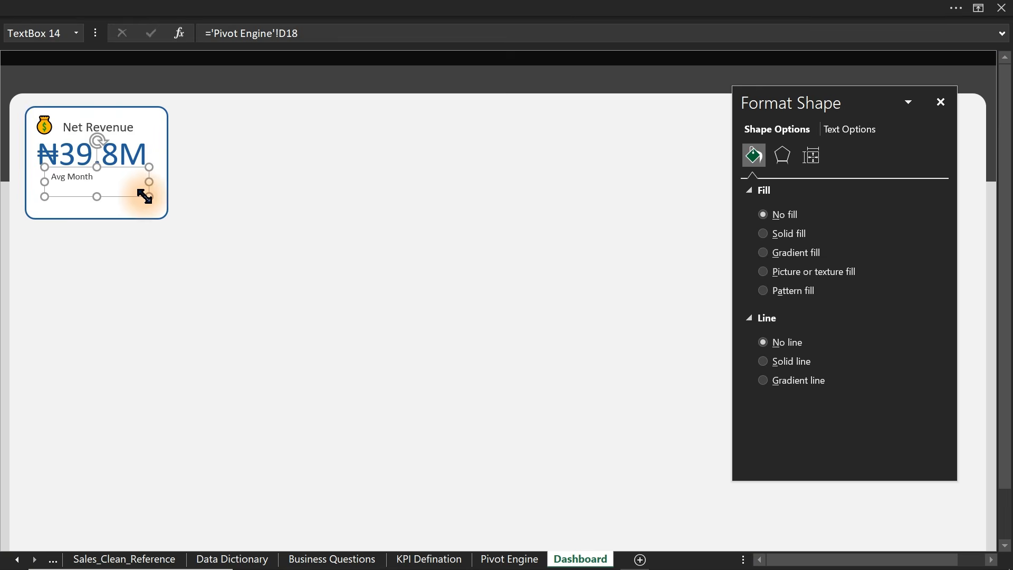
pyautogui.moveTo(145, 196); pyautogui.dragTo(100, 188)
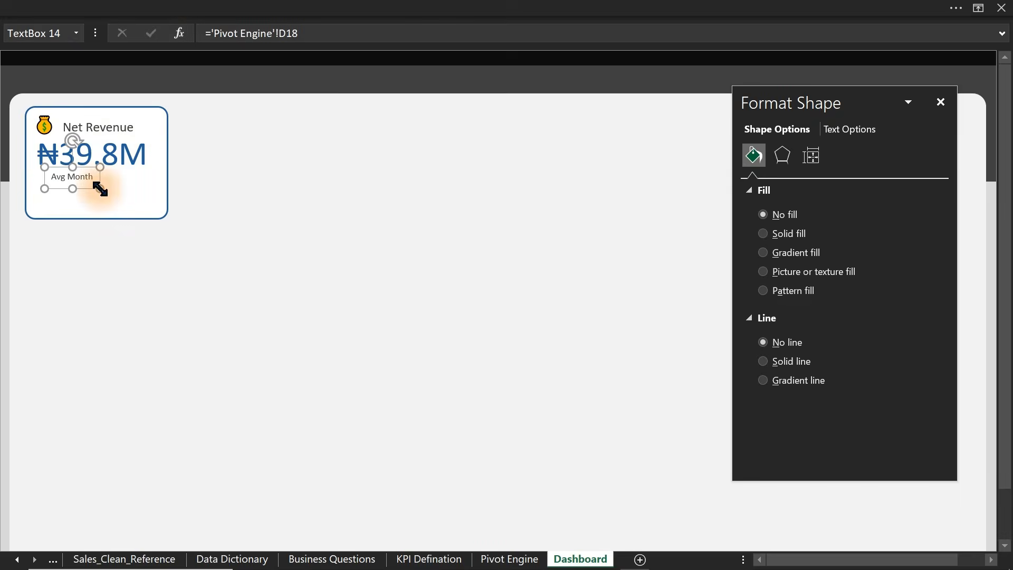
# - Italicize the Avg Month label and move it to the card's left edge under the revenue value
pyautogui.click(226, 7)
pyautogui.click(109, 95)
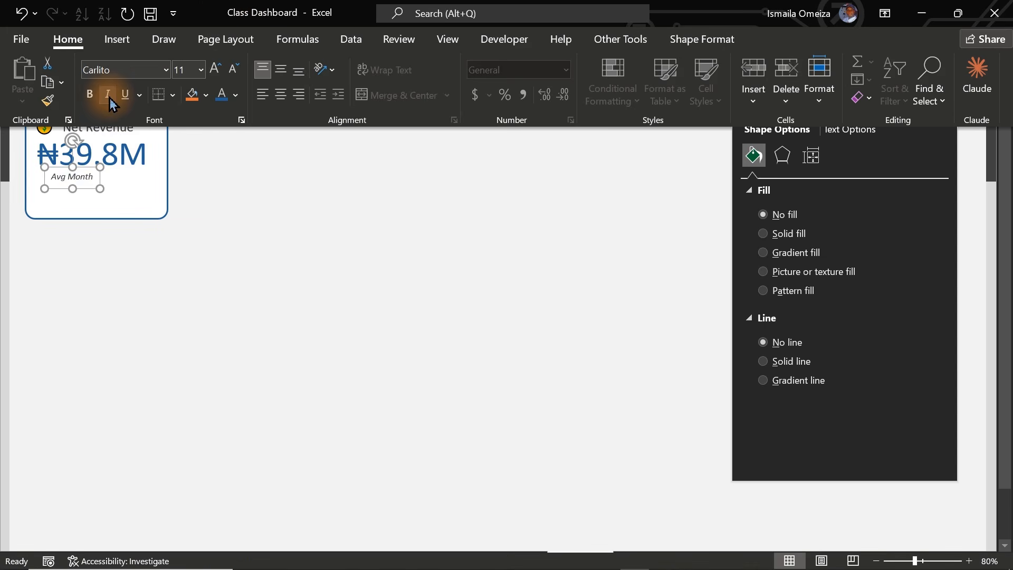
pyautogui.click(84, 188)
pyautogui.moveTo(84, 188); pyautogui.dragTo(69, 253)
pyautogui.press('Delete')
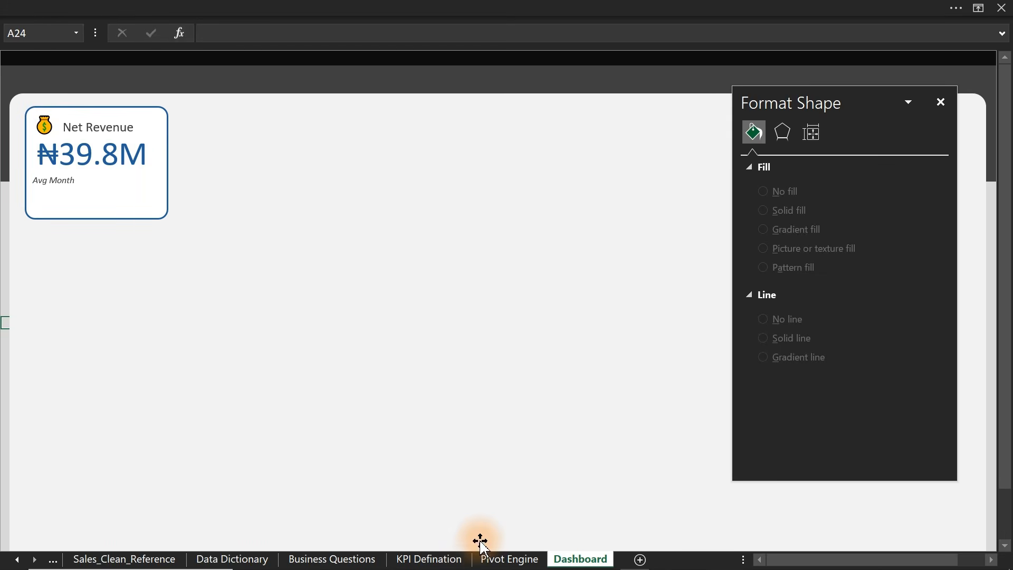
# - Switch to the Pivot Engine sheet, show its top rows, and close the Format Shape pane
pyautogui.click(489, 560)
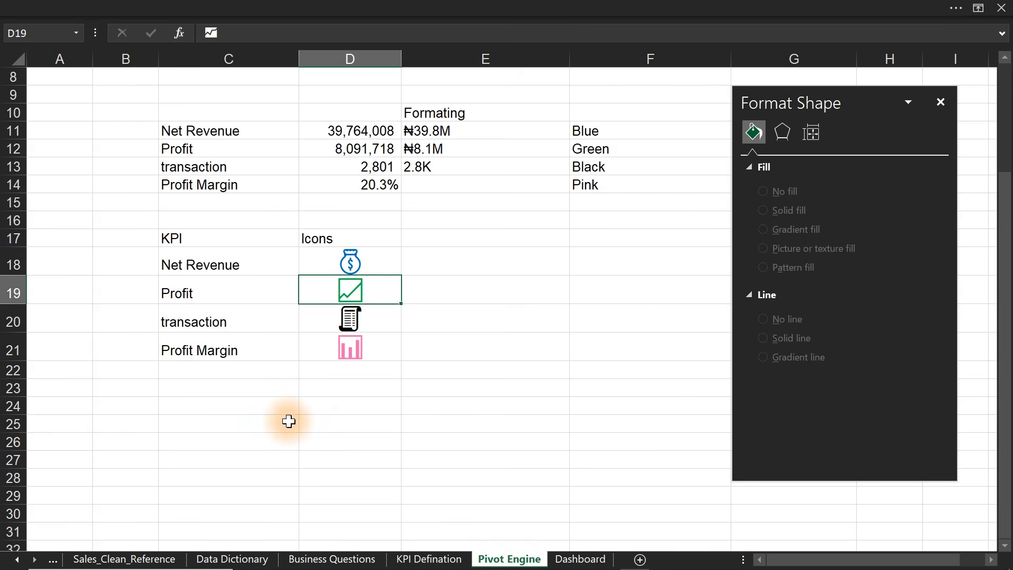
pyautogui.moveTo(211, 293); pyautogui.dragTo(341, 360)
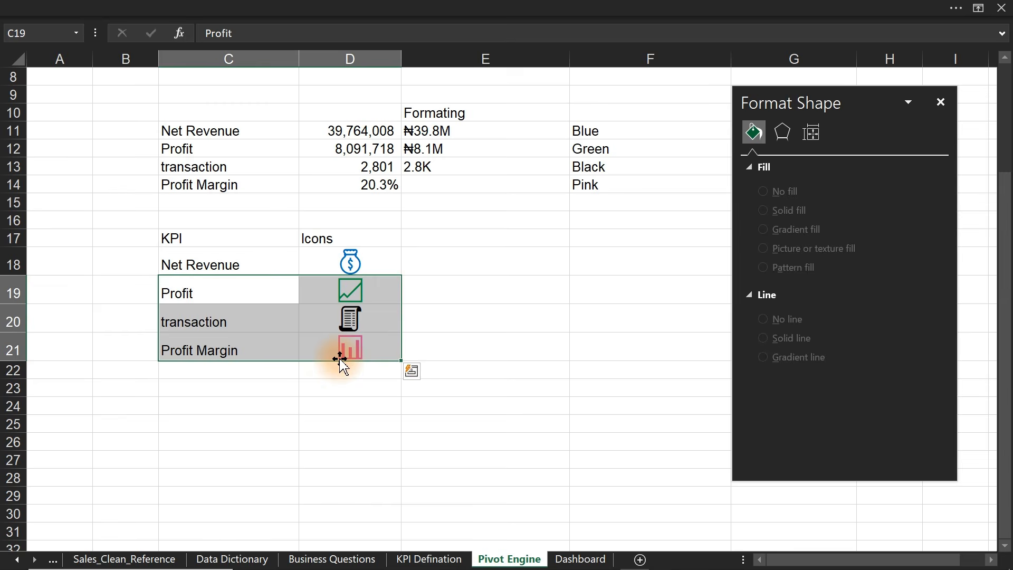
pyautogui.click(508, 332)
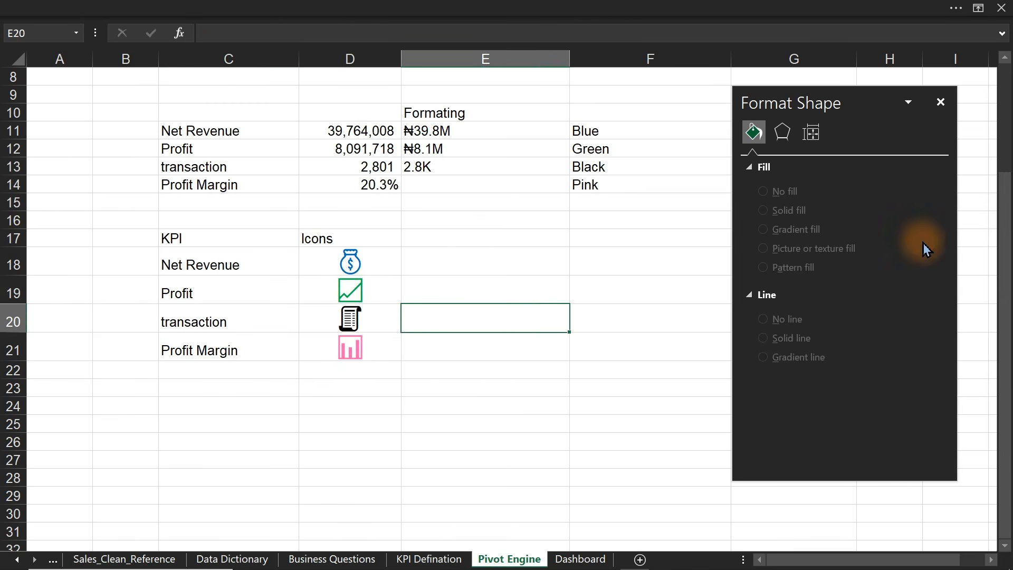
pyautogui.moveTo(1006, 293); pyautogui.dragTo(1005, 171)
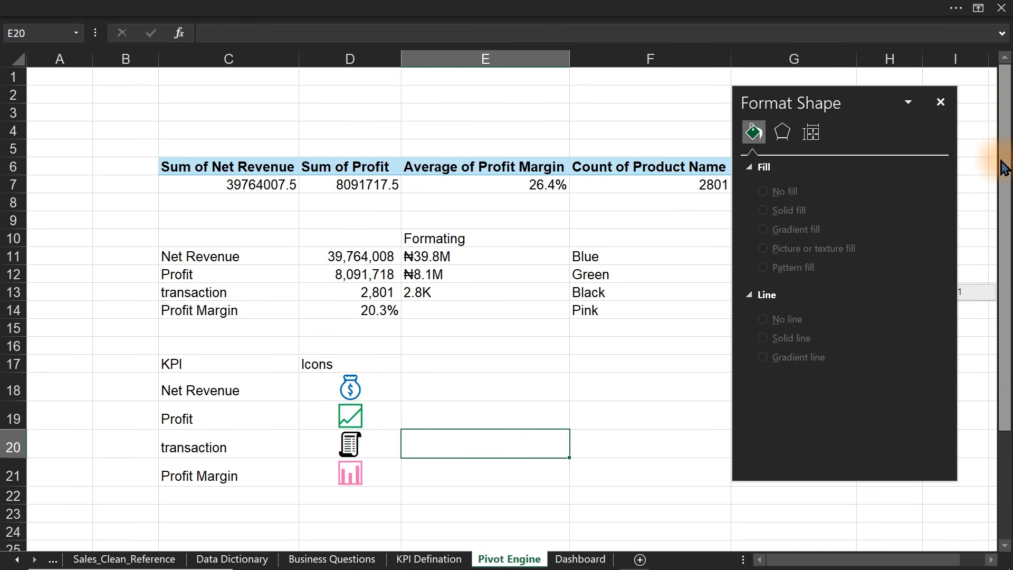
pyautogui.click(940, 102)
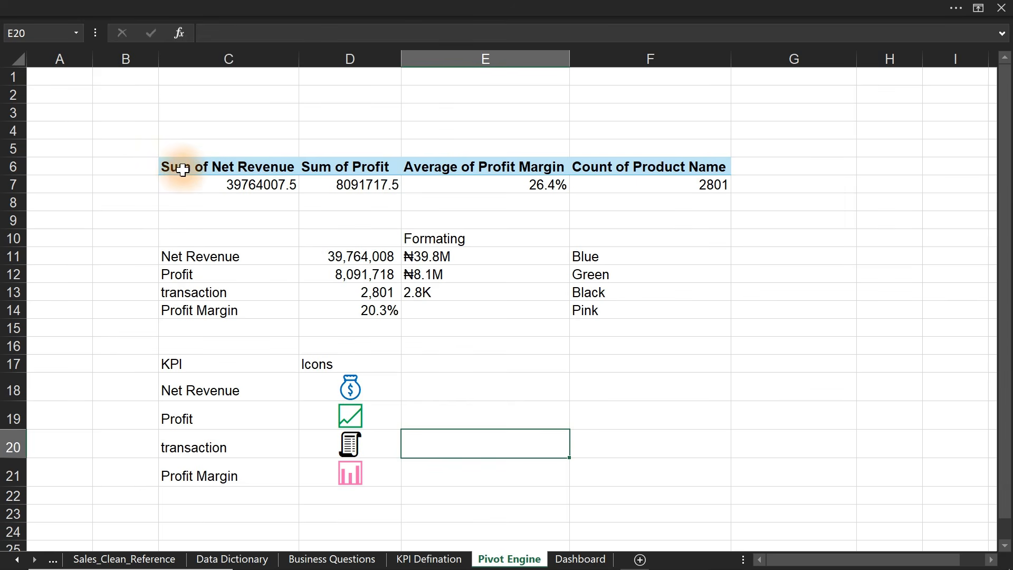
# - Copy the KPI pivot table in C6:F7 and paste the duplicate at cell H6 of the Pivot Engine sheet
pyautogui.moveTo(179, 167); pyautogui.dragTo(709, 183)
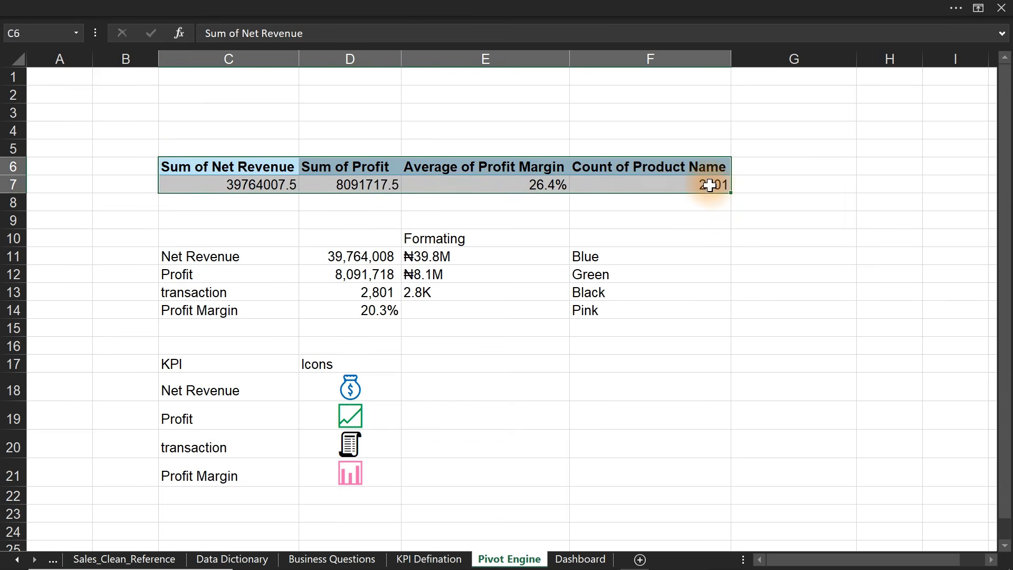
pyautogui.hotkey('ctrl', 'c')
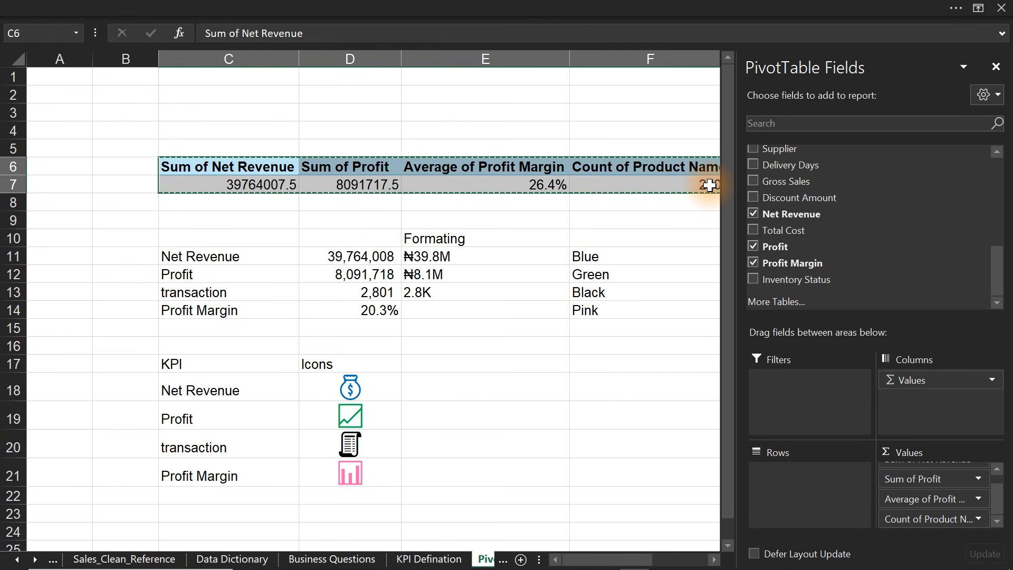
pyautogui.click(684, 259)
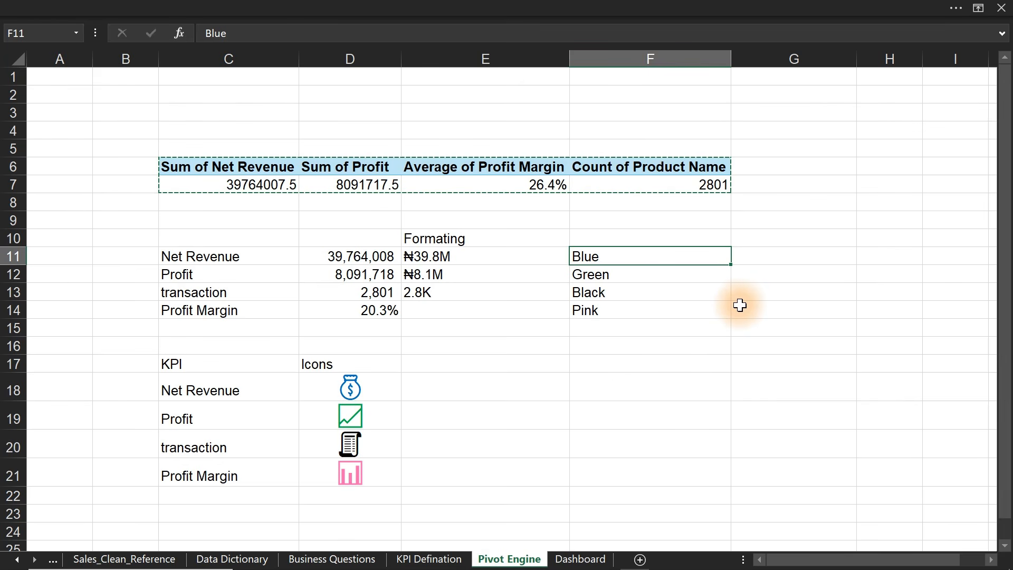
pyautogui.click(884, 170)
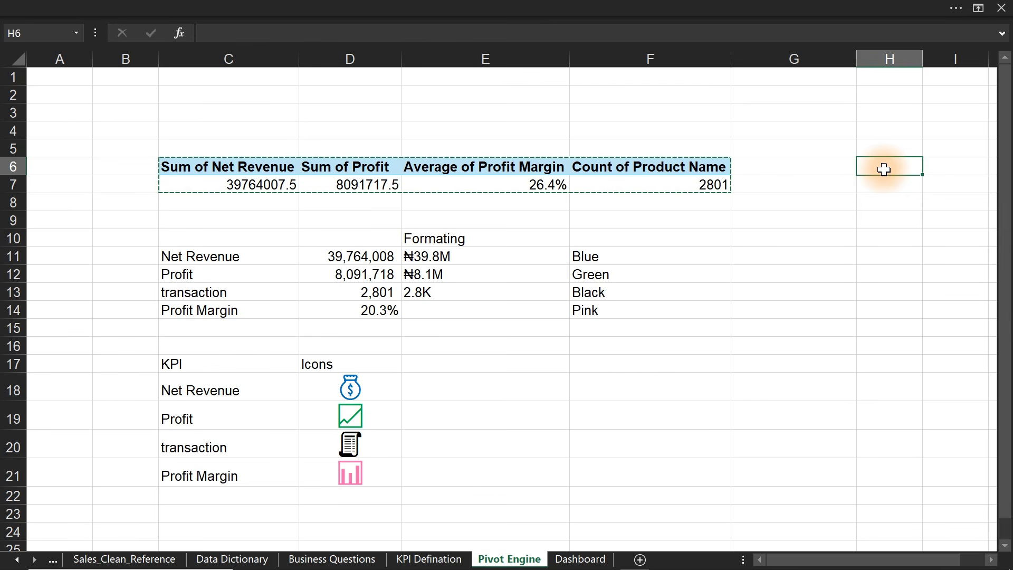
pyautogui.hotkey('ctrl', 'v')
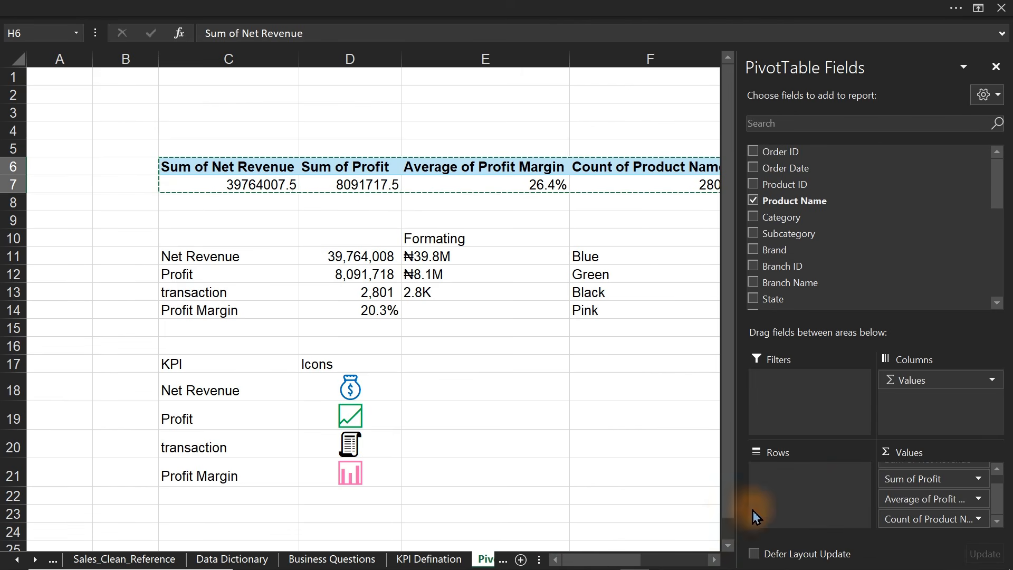
# - Remove the Profit, Profit Margin and Product Name values from the copied pivot table, keeping only Sum of Net Revenue
pyautogui.moveTo(638, 560); pyautogui.dragTo(686, 559)
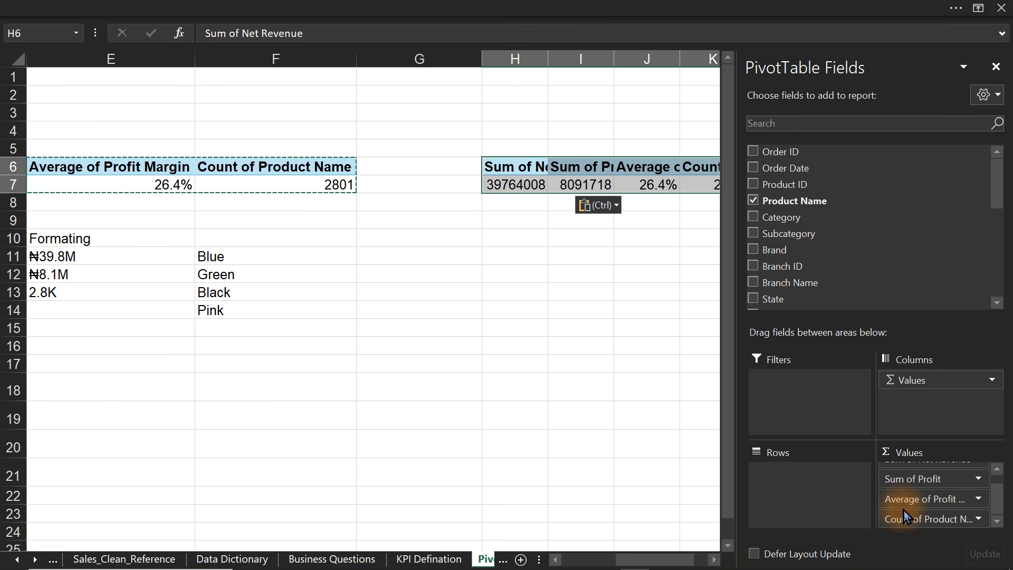
pyautogui.moveTo(921, 498); pyautogui.dragTo(549, 507)
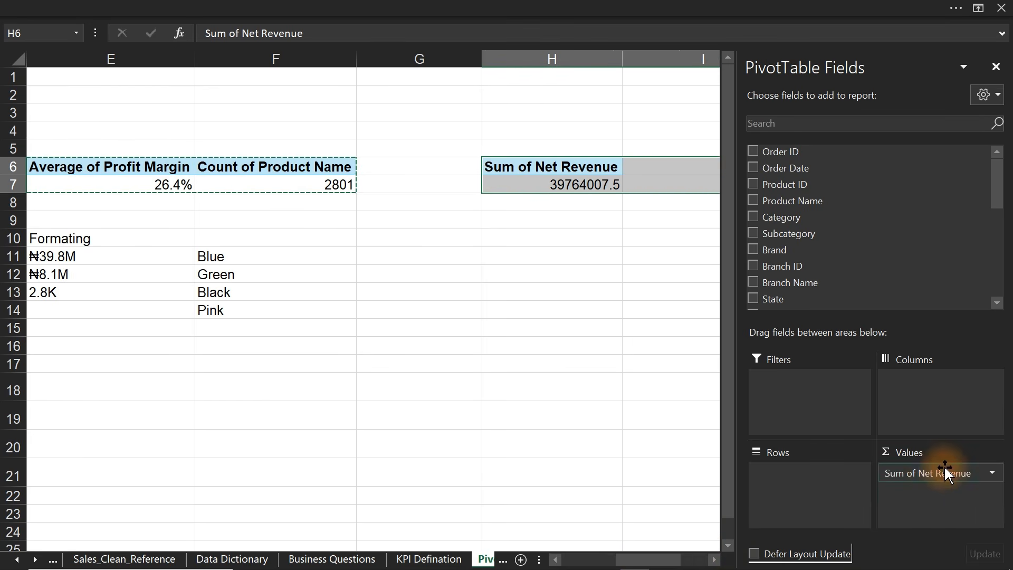
# - Replace Sum of Net Revenue in the copied pivot table with Order Date as rows, keeping only the Months field
pyautogui.moveTo(945, 468); pyautogui.dragTo(565, 425)
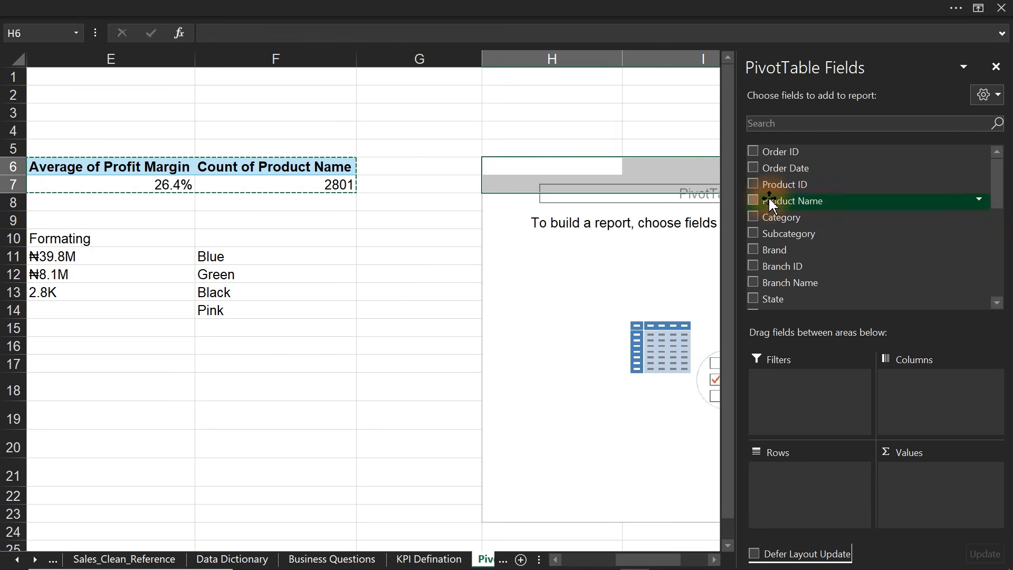
pyautogui.click(753, 168)
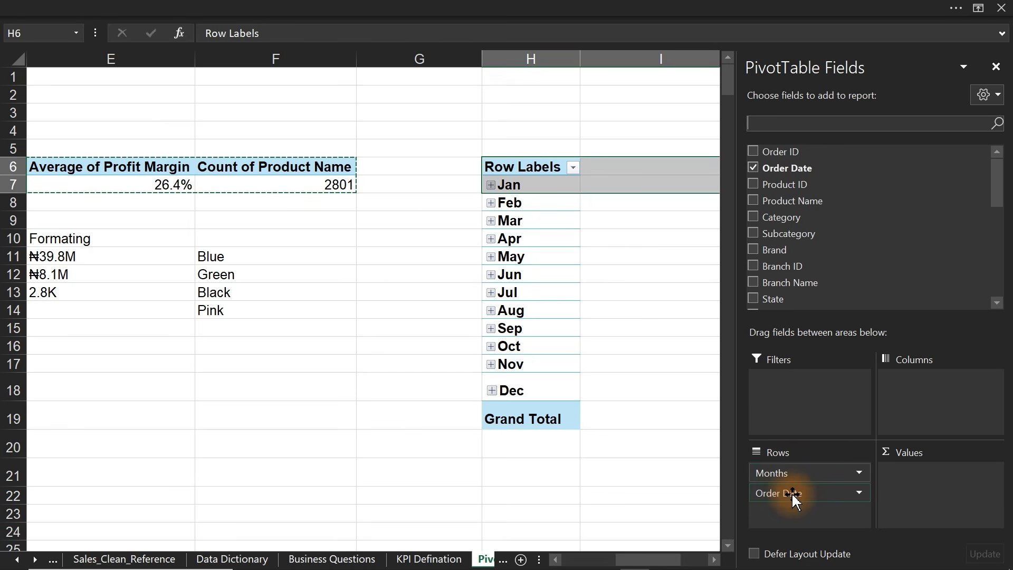
pyautogui.moveTo(785, 499); pyautogui.dragTo(631, 490)
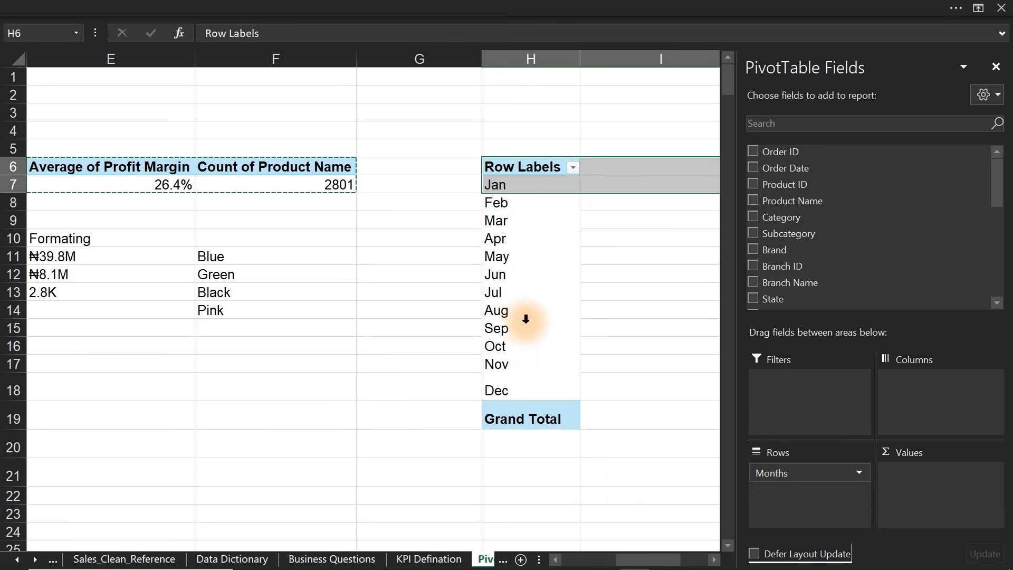
pyautogui.click(591, 477)
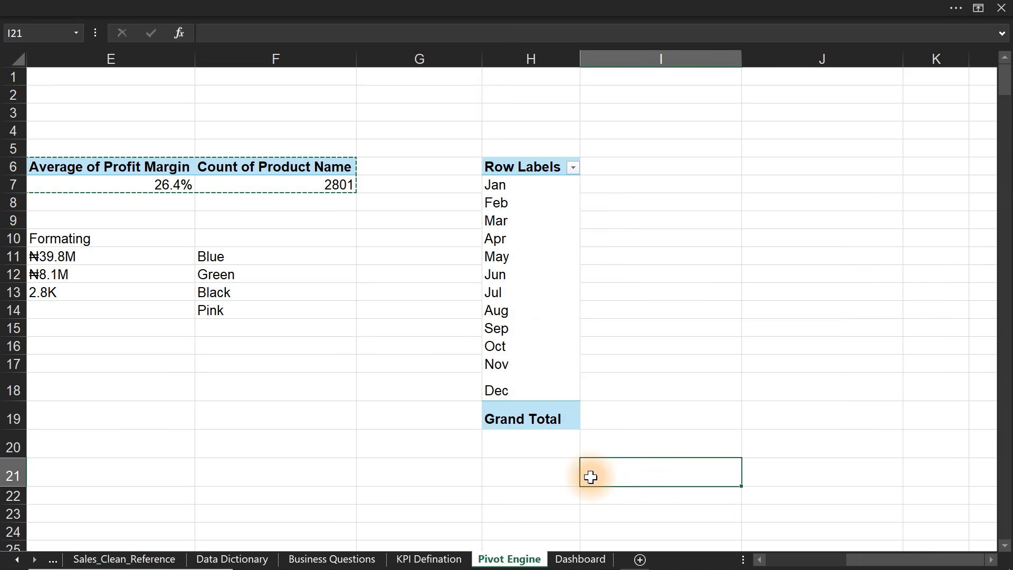
# - Show the months pivot table in tabular form and turn off its grand total
pyautogui.click(523, 338)
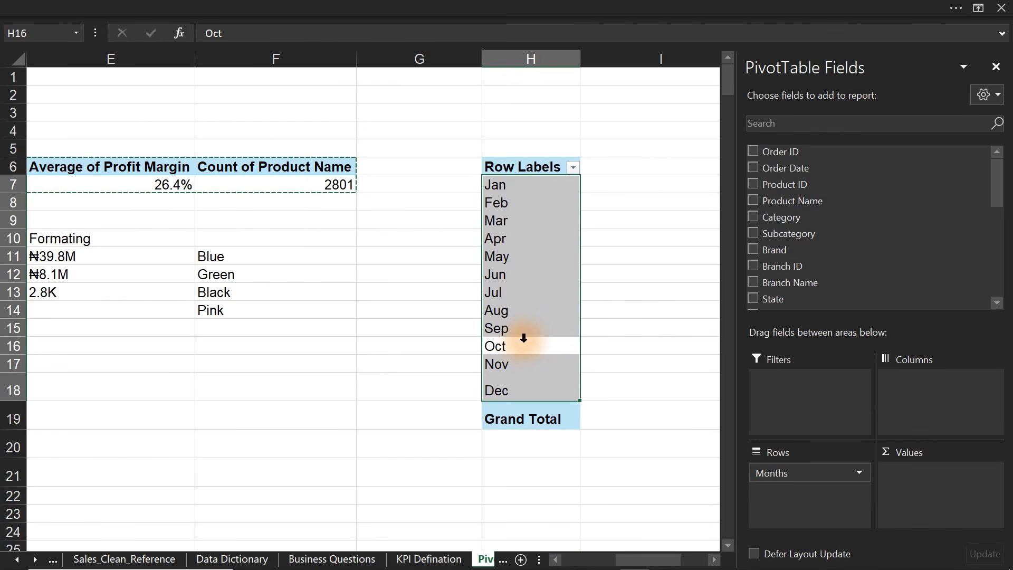
pyautogui.click(524, 419)
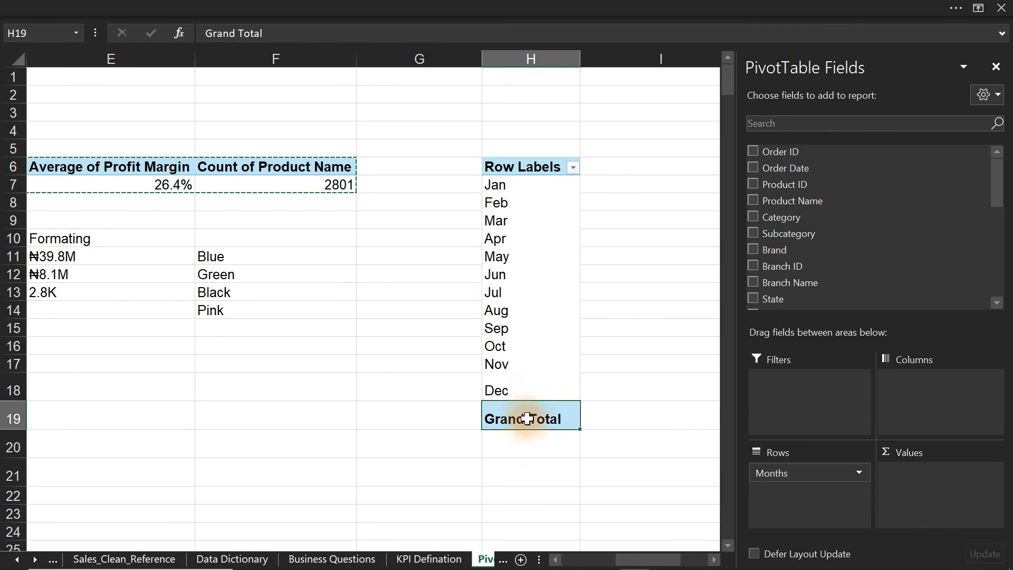
pyautogui.click(738, 7)
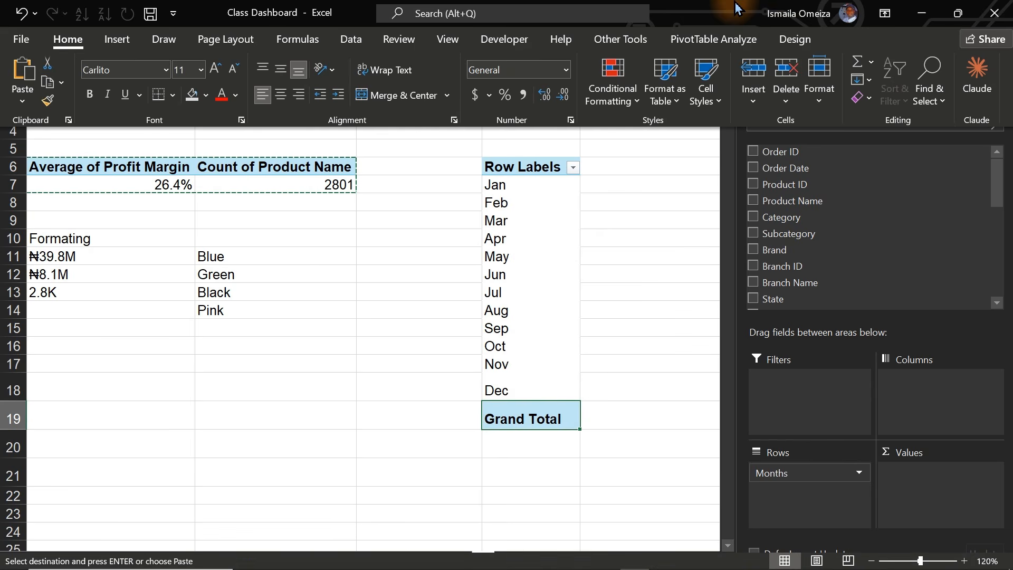
pyautogui.click(788, 39)
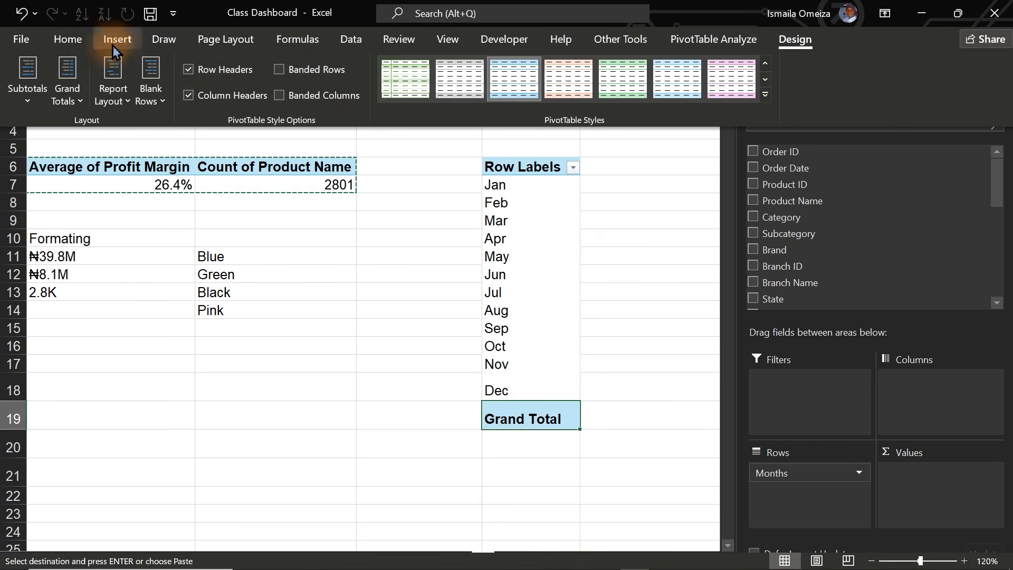
pyautogui.click(118, 101)
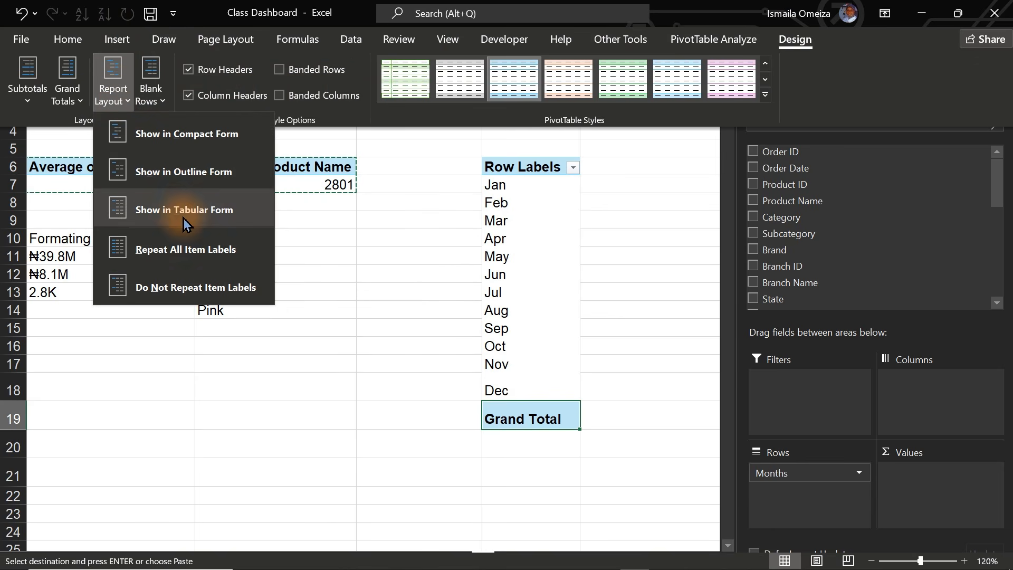
pyautogui.click(152, 227)
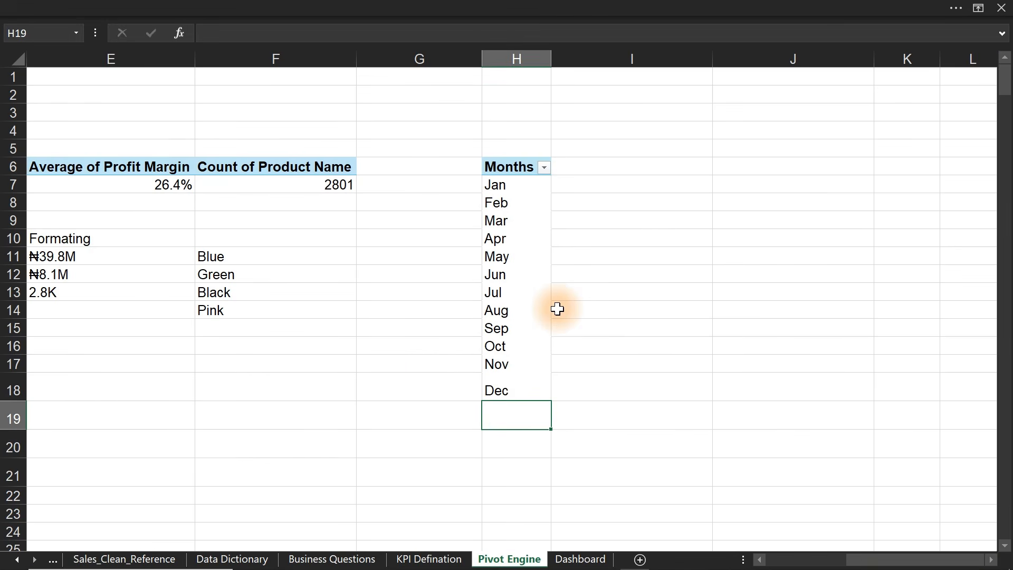
# - Move the KPI and Icons table in C17:D21 down so that it starts at C25
pyautogui.click(383, 378)
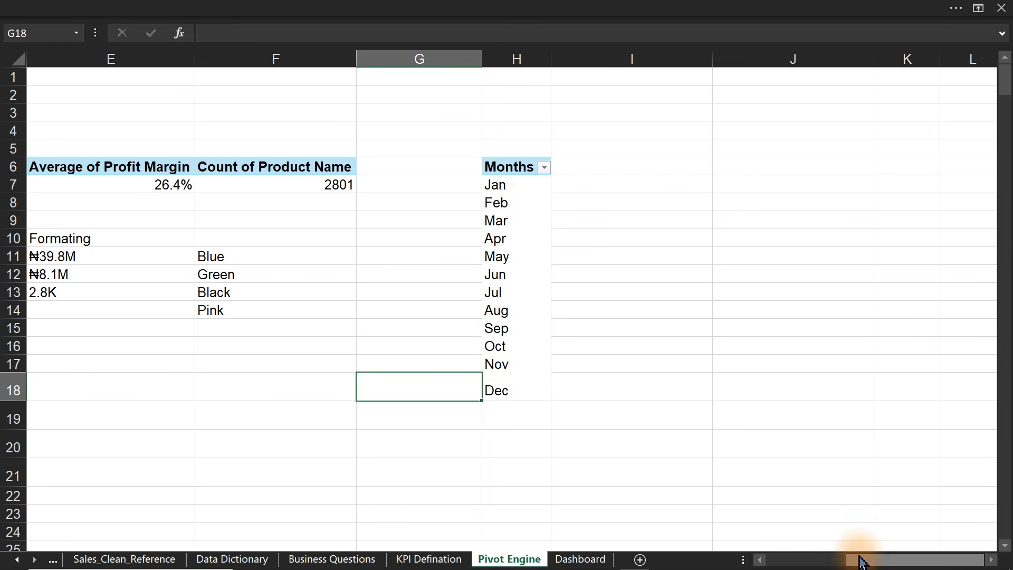
pyautogui.moveTo(860, 560); pyautogui.dragTo(781, 565)
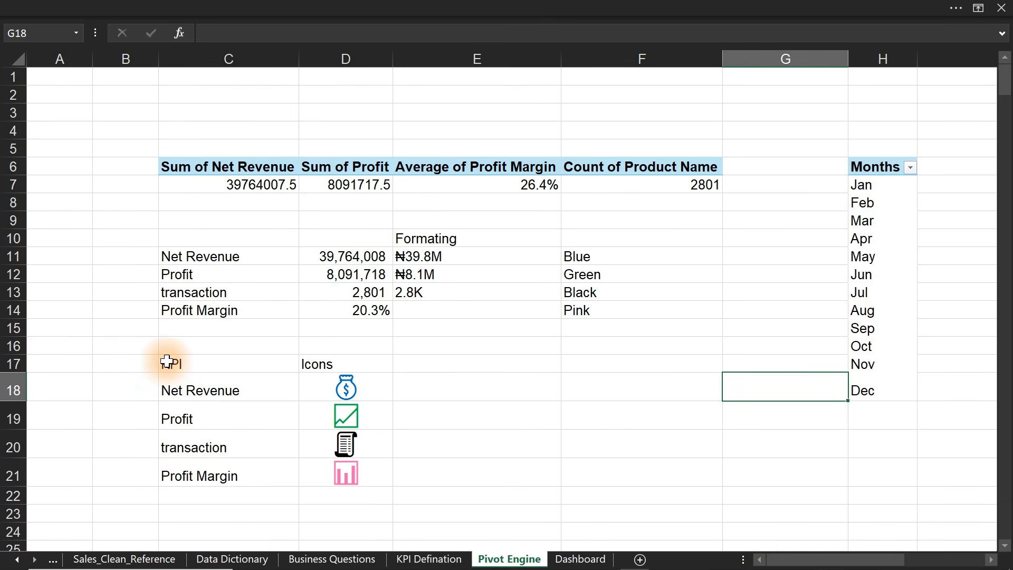
pyautogui.moveTo(167, 363); pyautogui.dragTo(281, 546)
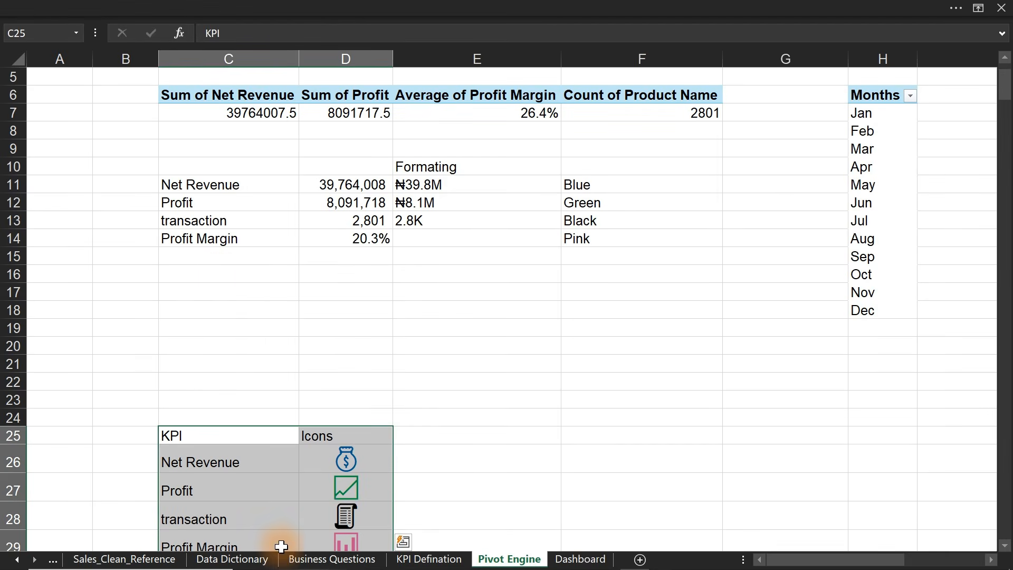
# - Enter the label "Avg Monthly Rev" in C15 below Profit Margin
pyautogui.click(197, 254)
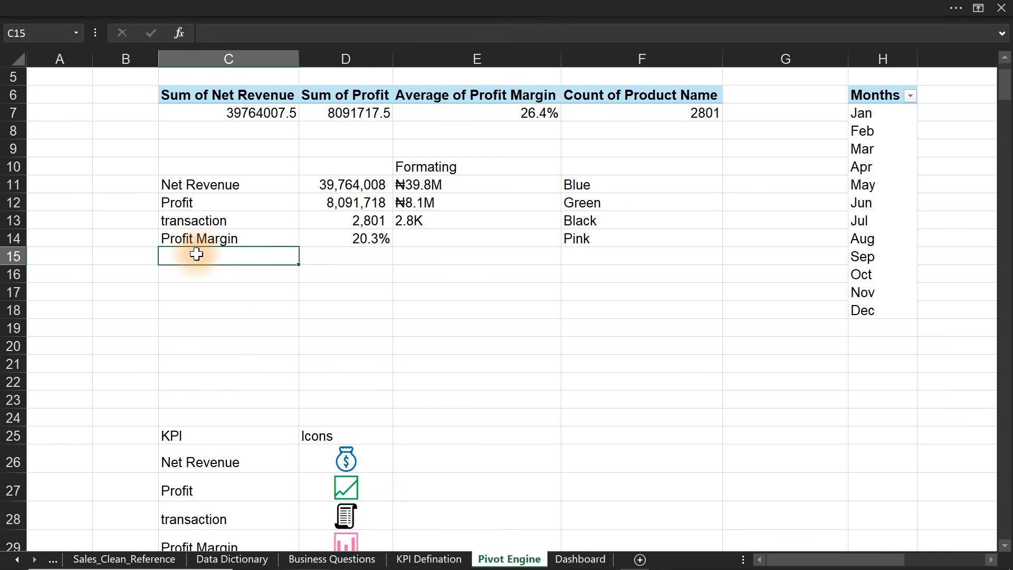
pyautogui.write('Avg')
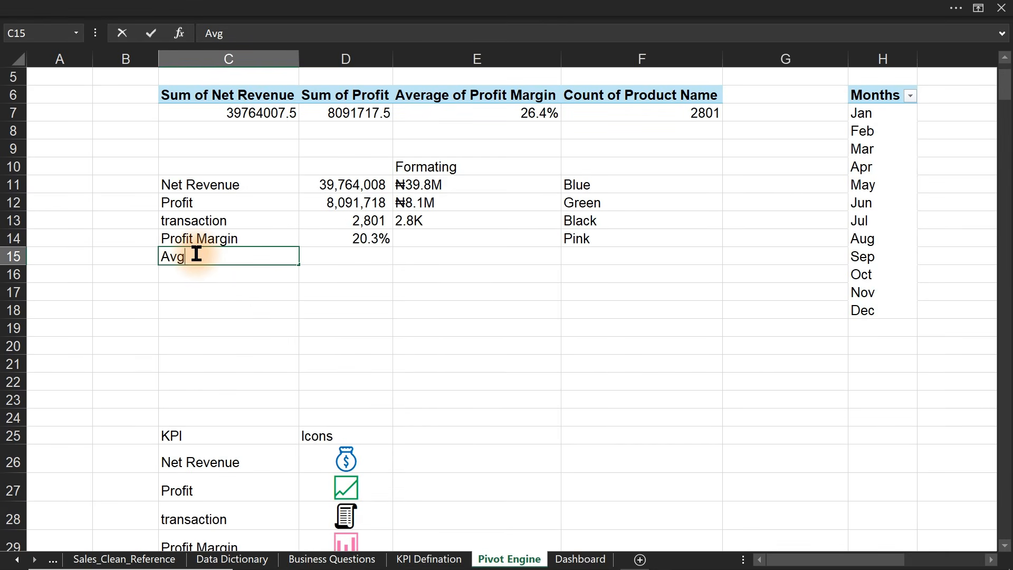
pyautogui.press('BackSpace')
pyautogui.press('BackSpace')
pyautogui.press('BackSpace')
pyautogui.write('Avg Monthly Rev')
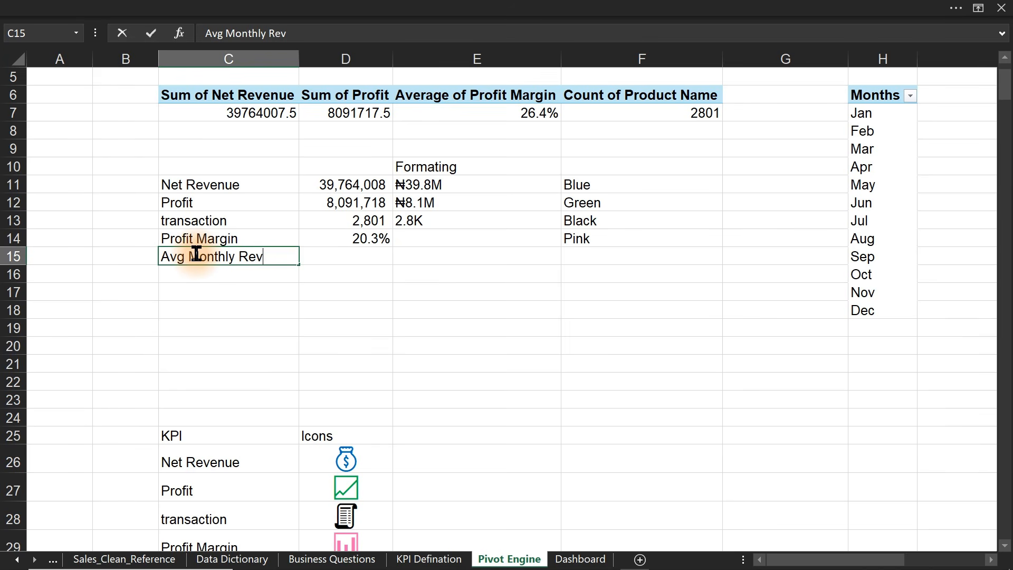
pyautogui.press('Tab')
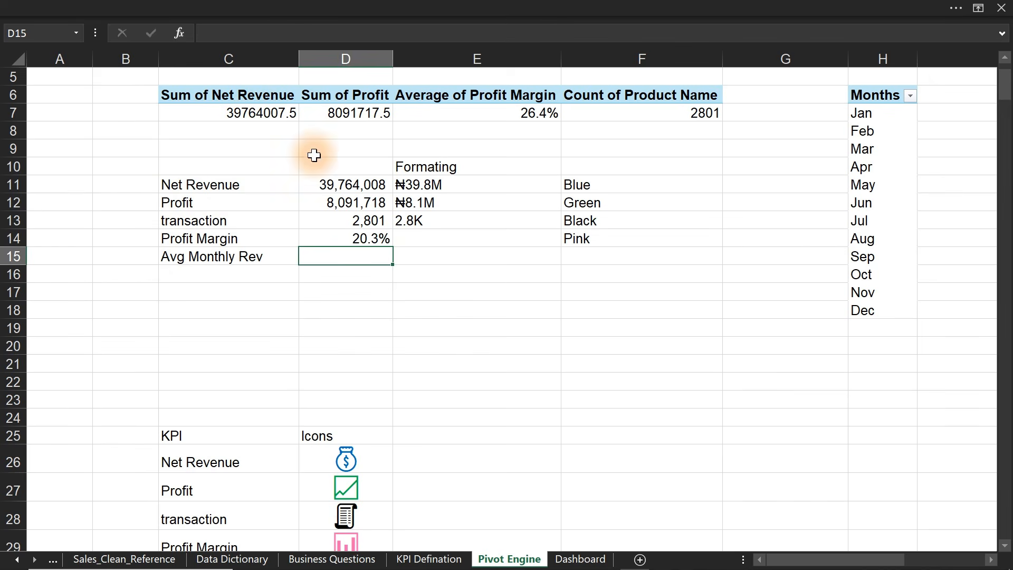
# - Calculate the average monthly revenue in D15 with the formula =D11/12
pyautogui.click(329, 179)
pyautogui.click(347, 257)
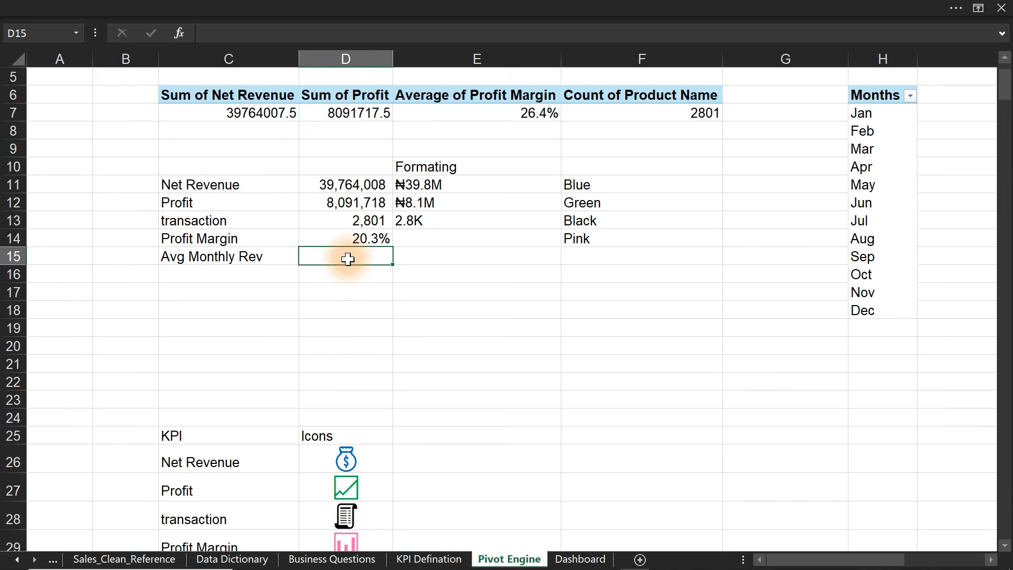
pyautogui.write('=')
pyautogui.click(351, 185)
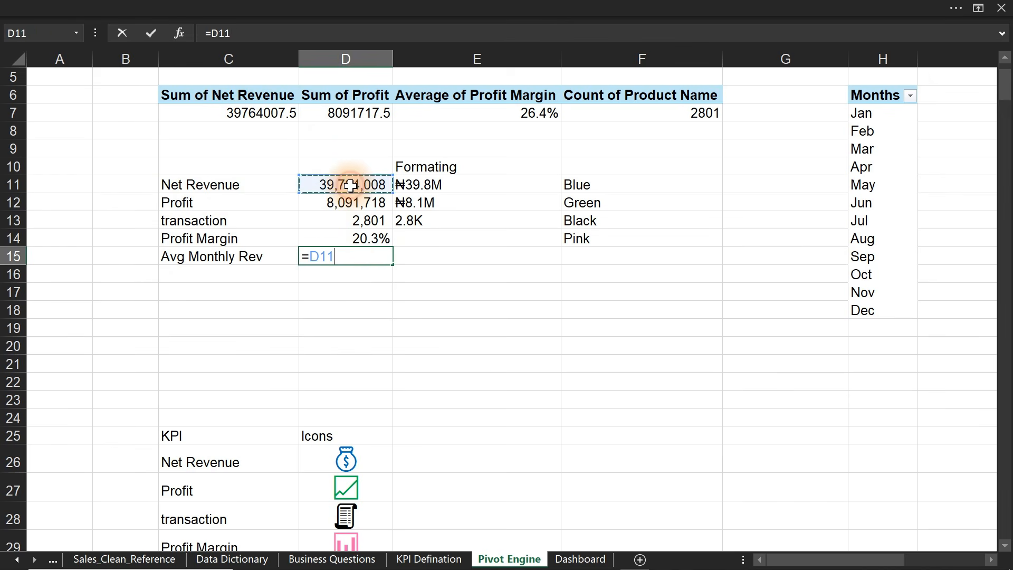
pyautogui.write('/12')
pyautogui.press('Return')
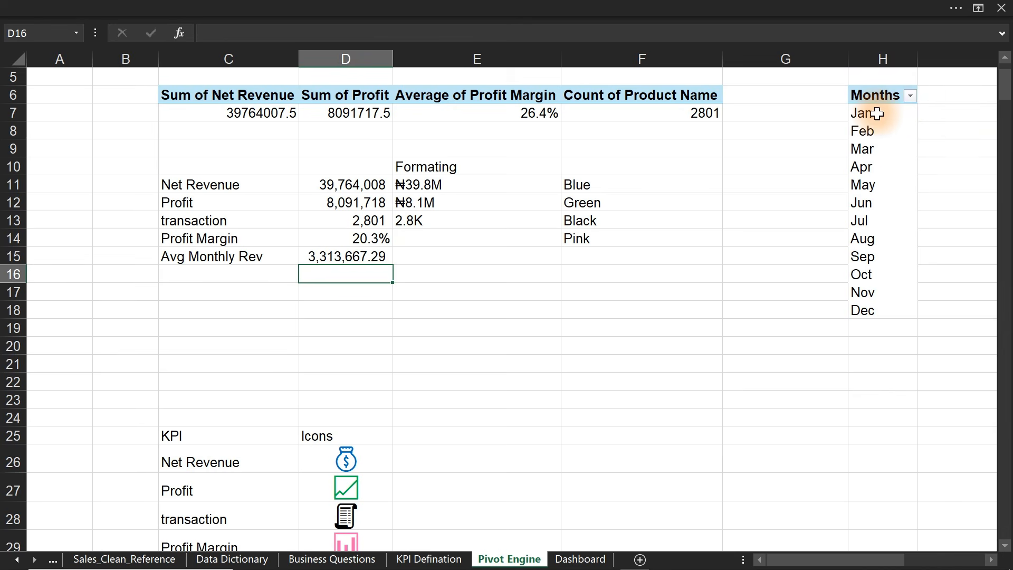
# - Close the PivotTable Fields pane and inspect the Avg Monthly Rev formula in D15
pyautogui.moveTo(876, 112); pyautogui.dragTo(876, 196)
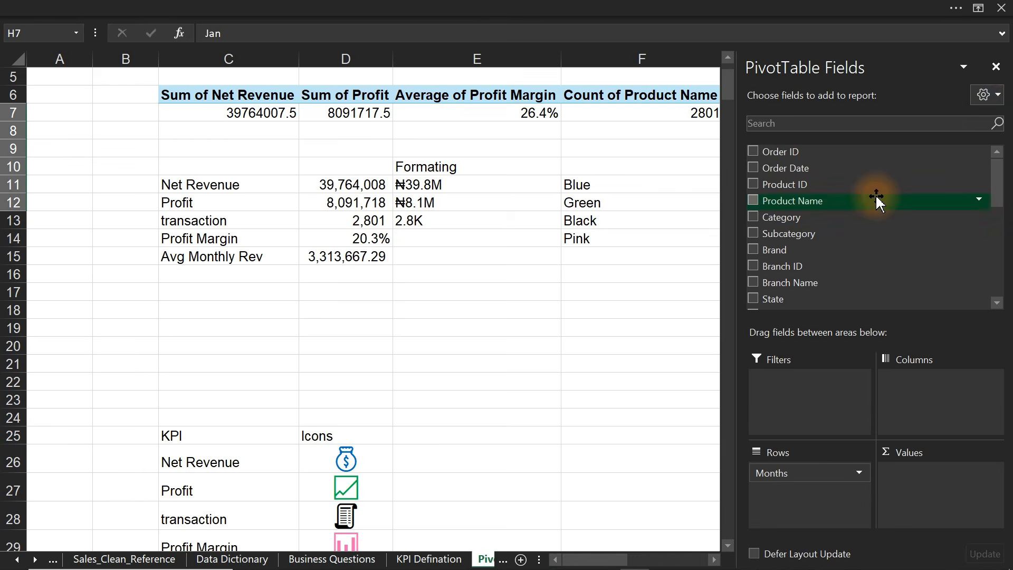
pyautogui.click(1006, 74)
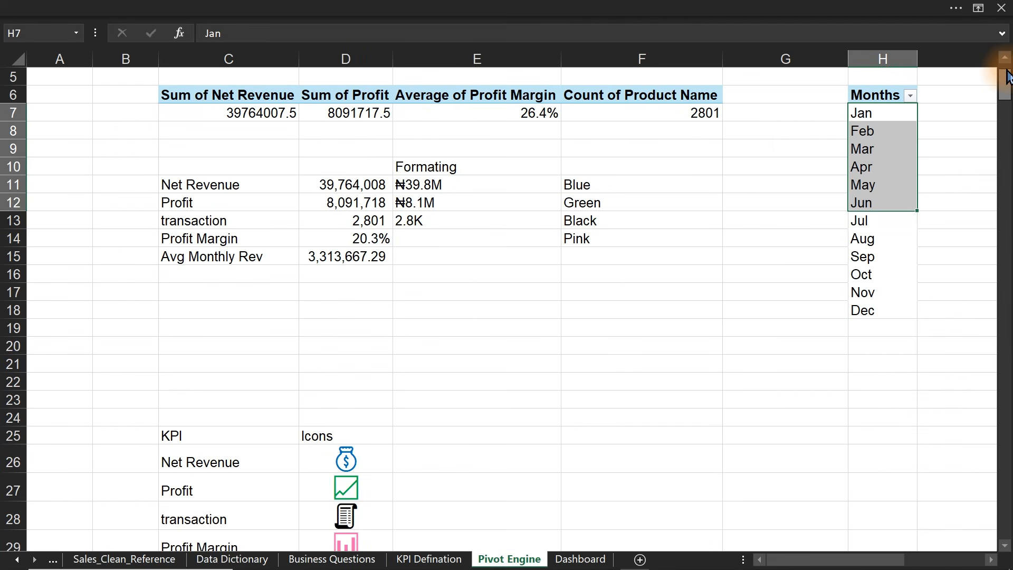
pyautogui.click(331, 260)
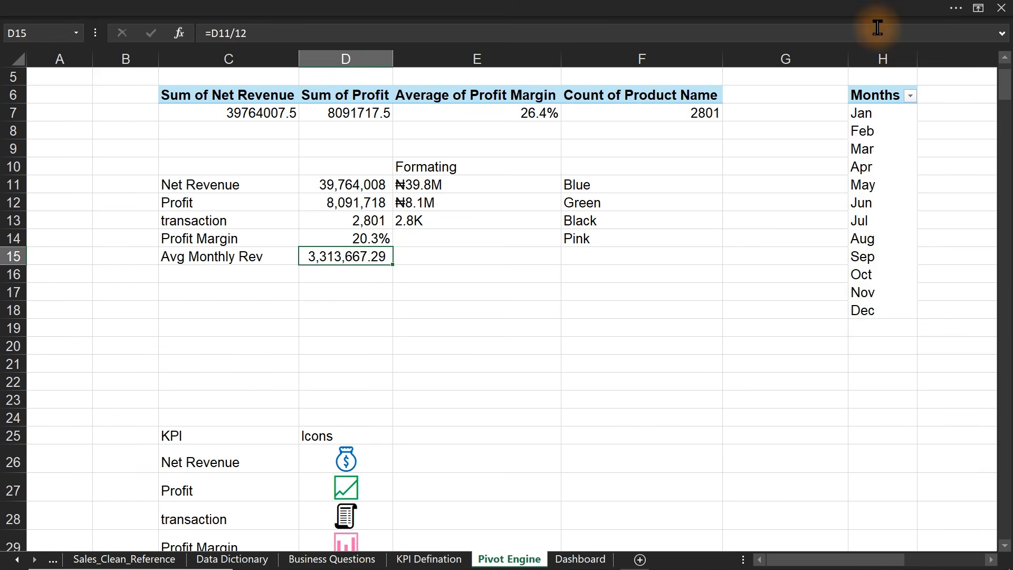
# - Label C21 "Count of Month" and count the pivot months H7:H18 in D21 with COUNTA
pyautogui.click(197, 275)
pyautogui.click(201, 366)
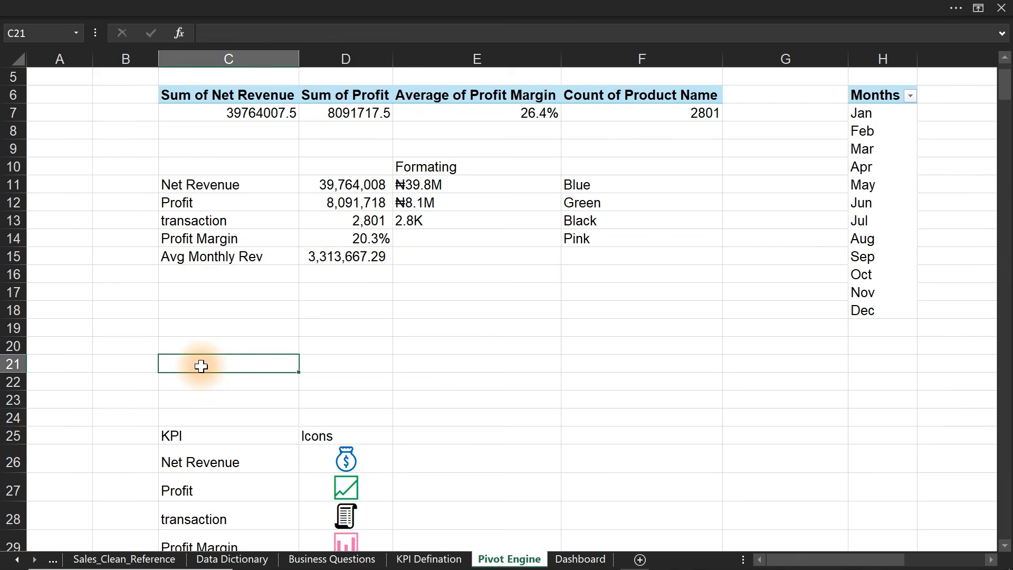
pyautogui.write('Count of Month')
pyautogui.press('Tab')
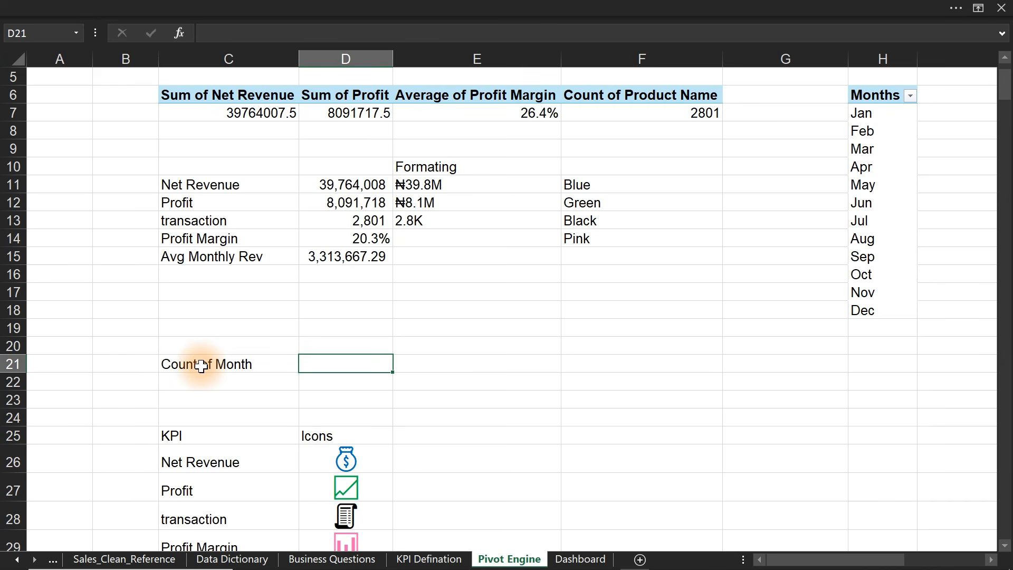
pyautogui.write('=counta')
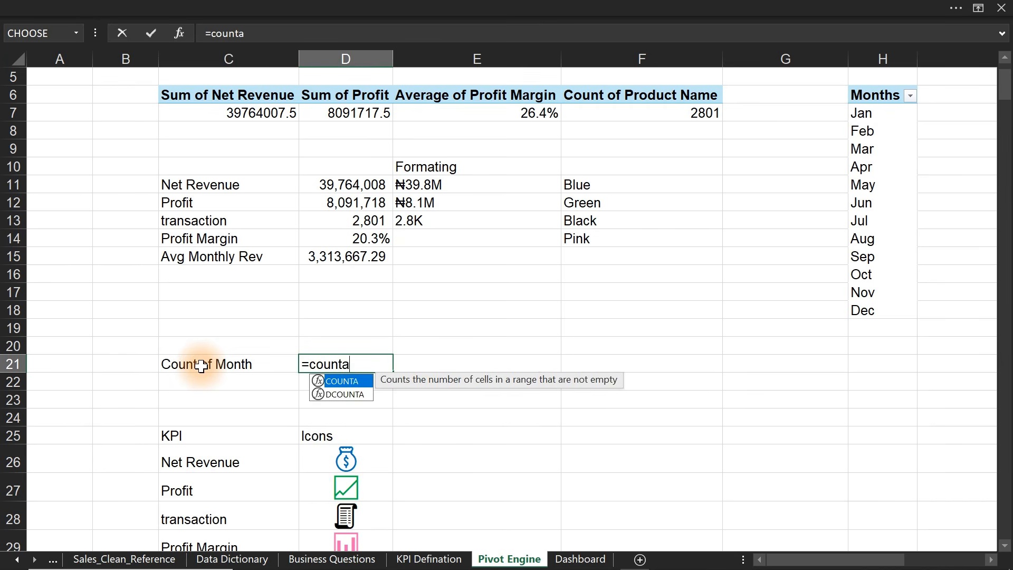
pyautogui.press('Tab')
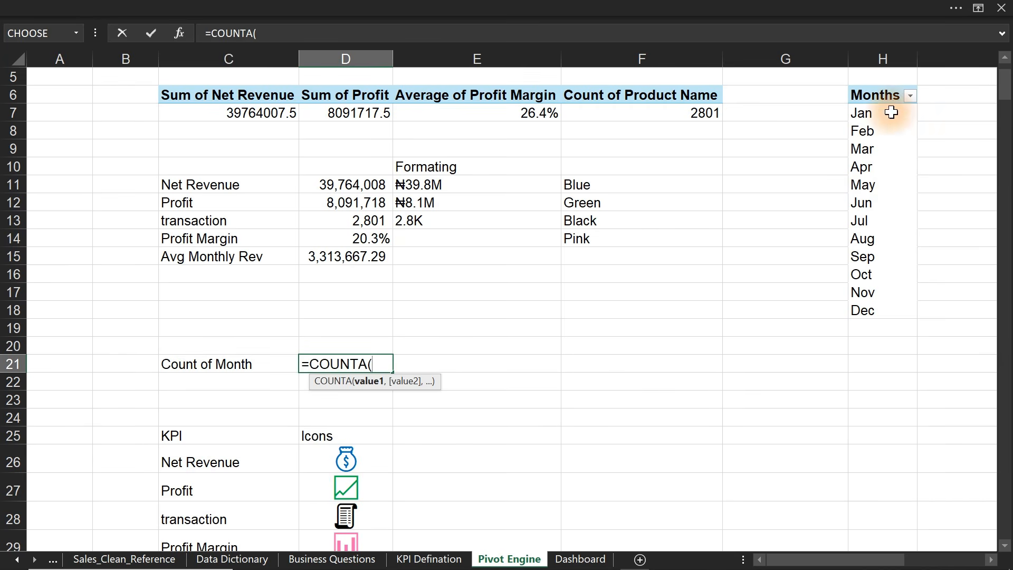
pyautogui.moveTo(891, 112); pyautogui.dragTo(885, 303)
pyautogui.press('Return')
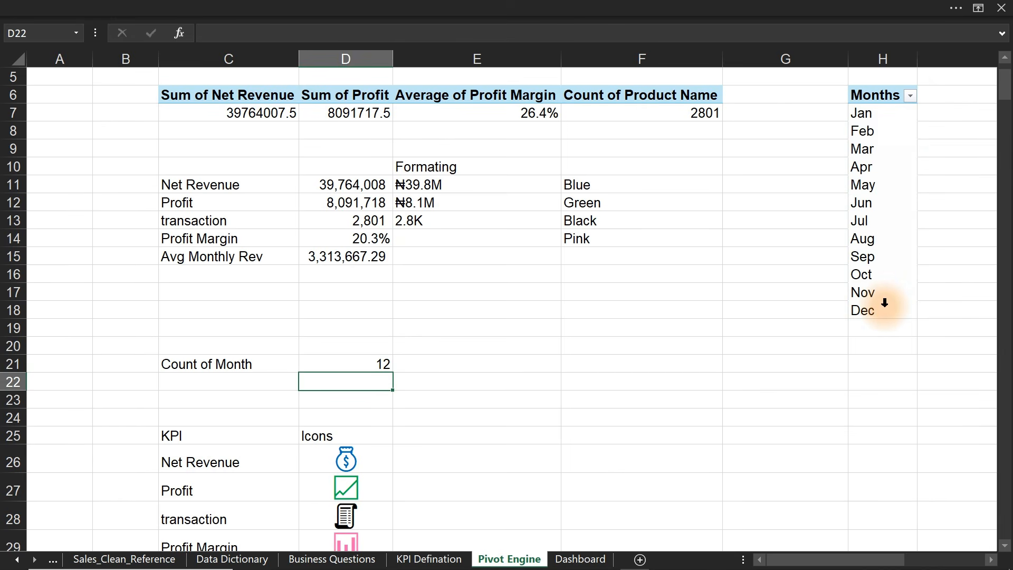
# - Enter the formula =D11/D21 in D16 to divide net revenue by the month count
pyautogui.click(345, 274)
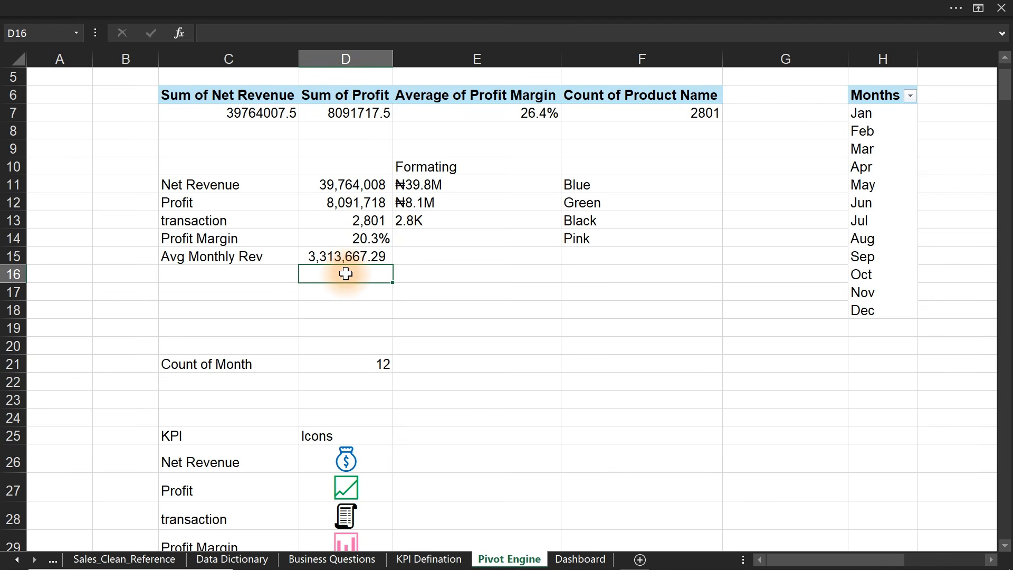
pyautogui.write('=')
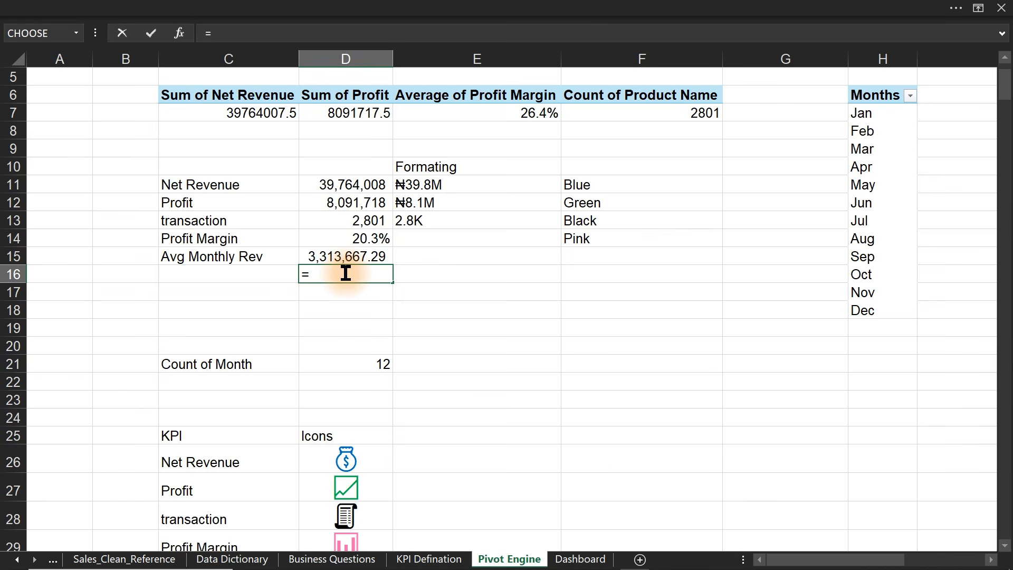
pyautogui.click(352, 181)
pyautogui.write('.')
pyautogui.press('BackSpace')
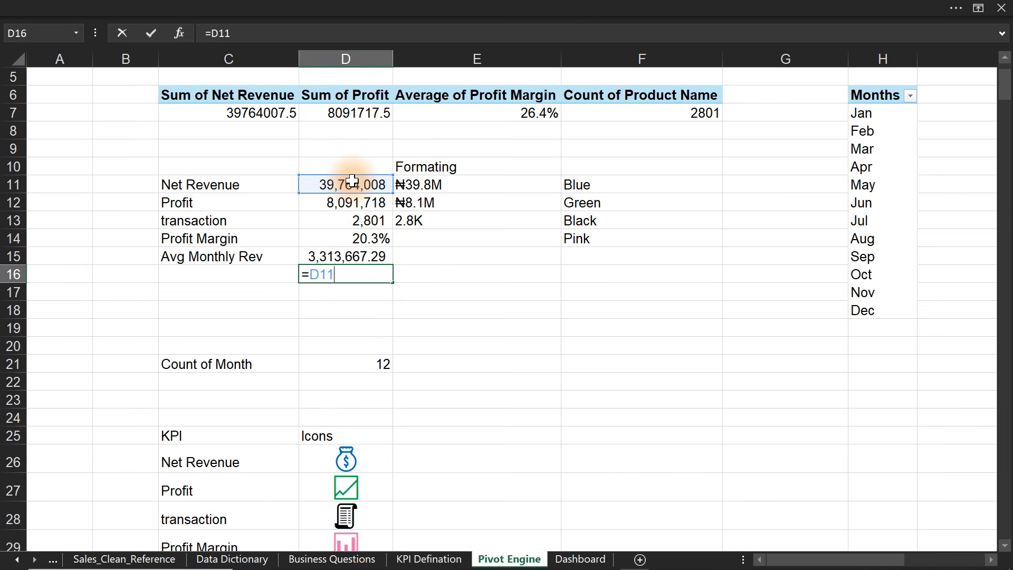
pyautogui.write('/')
pyautogui.click(368, 367)
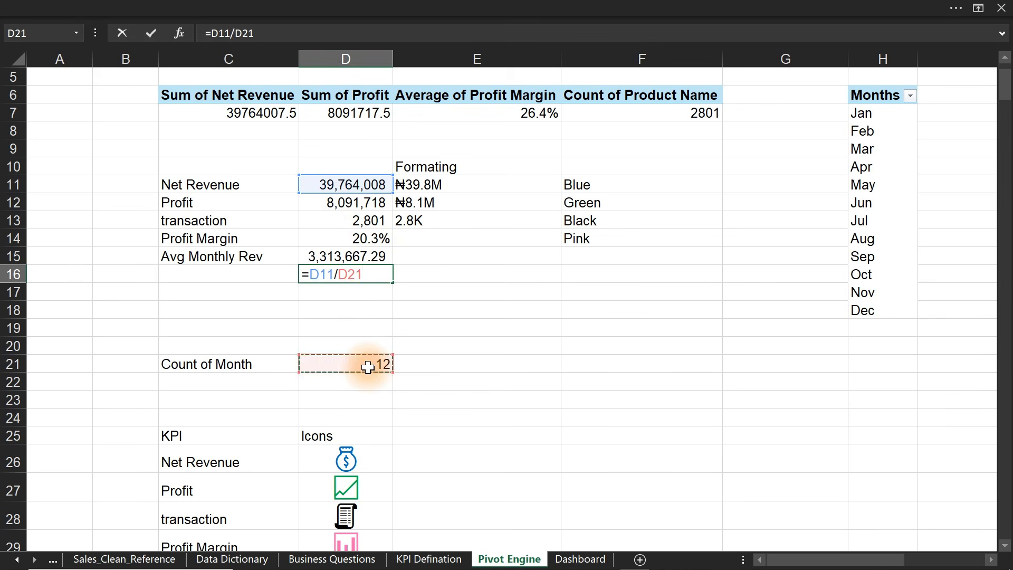
pyautogui.press('Return')
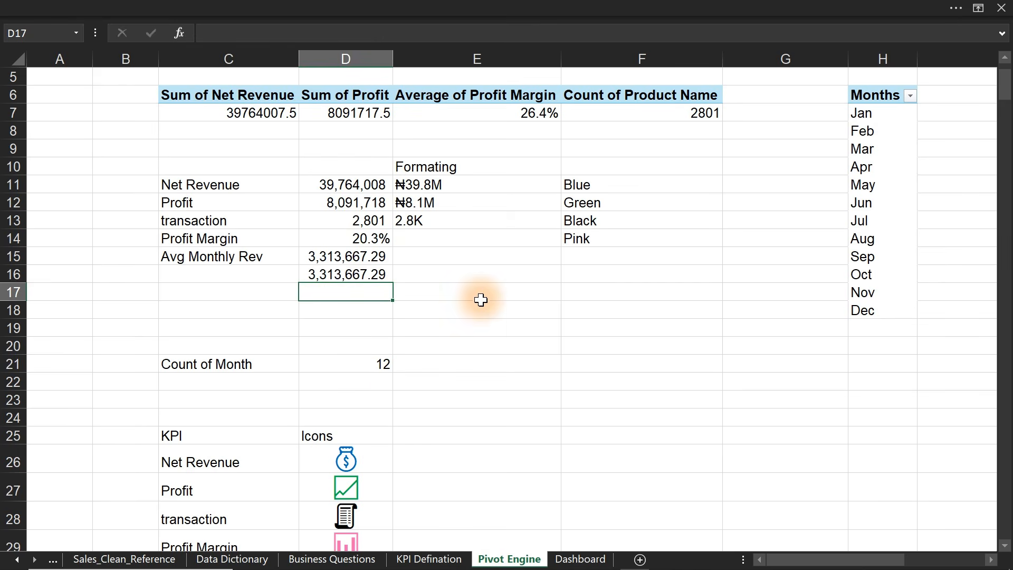
# - Filter the Months pivot to Jan, Feb, Mar, Apr and May to test the dynamic month count
pyautogui.click(910, 96)
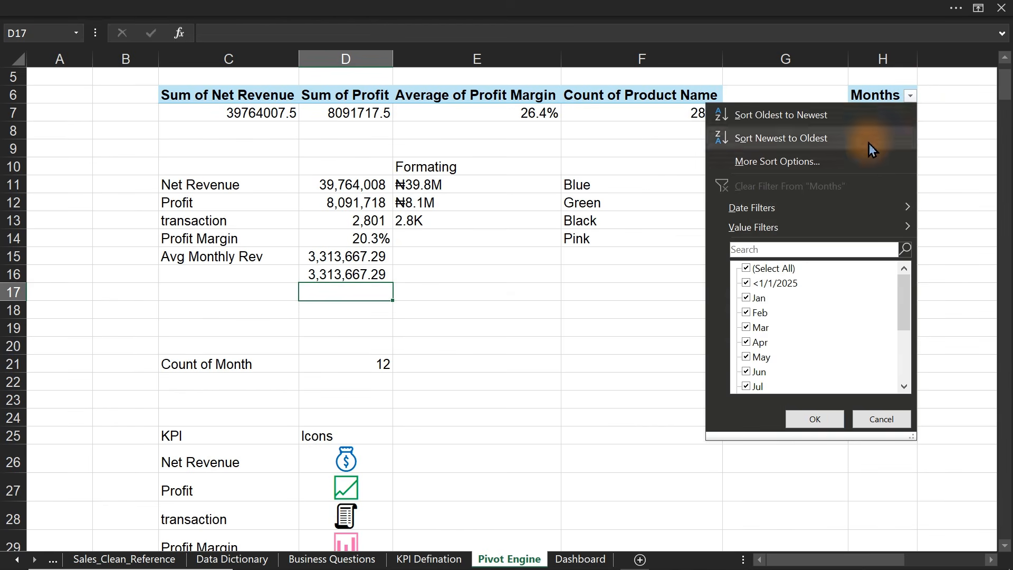
pyautogui.click(746, 268)
pyautogui.click(748, 298)
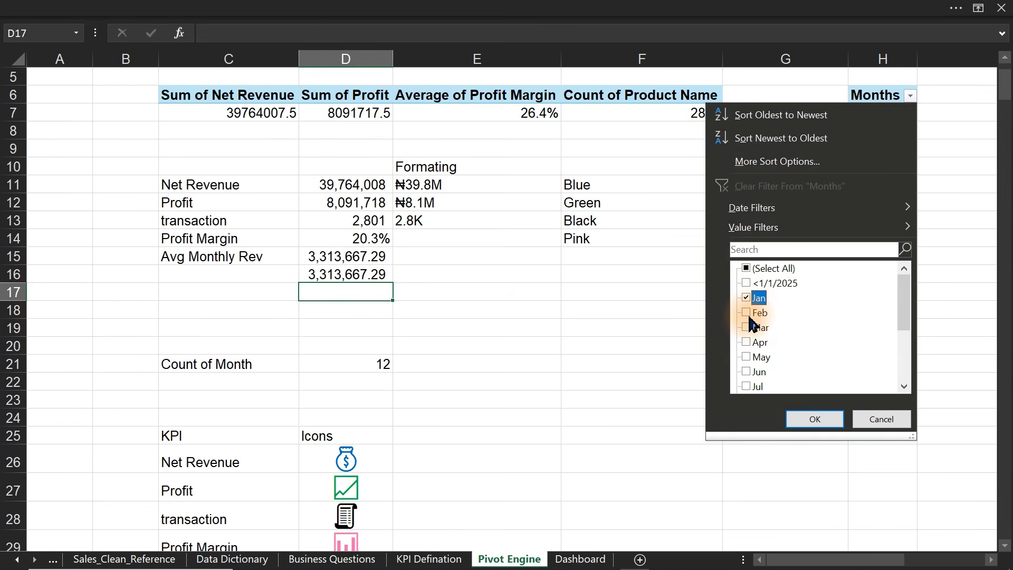
pyautogui.click(748, 312)
pyautogui.click(748, 328)
pyautogui.click(751, 343)
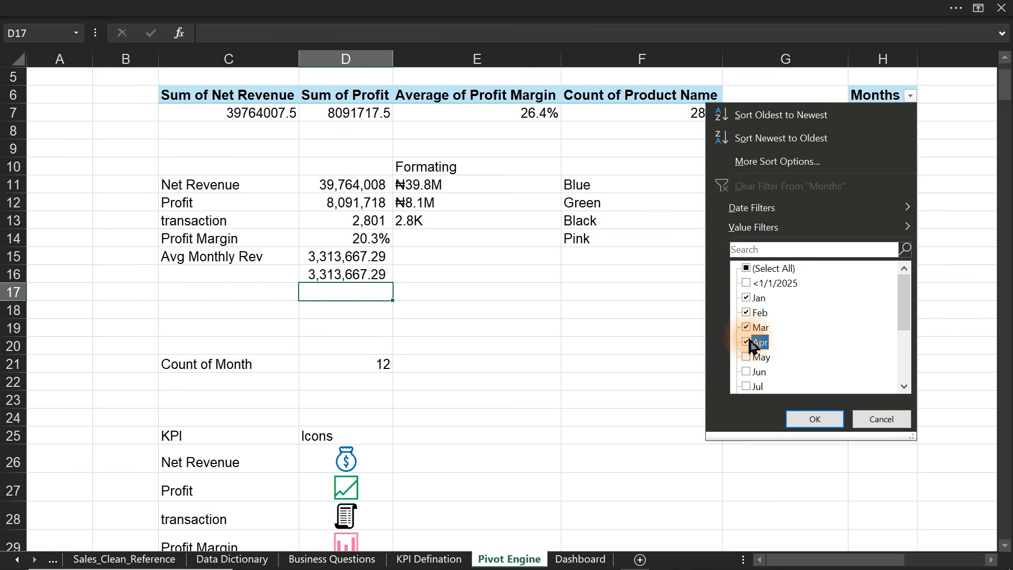
pyautogui.click(752, 358)
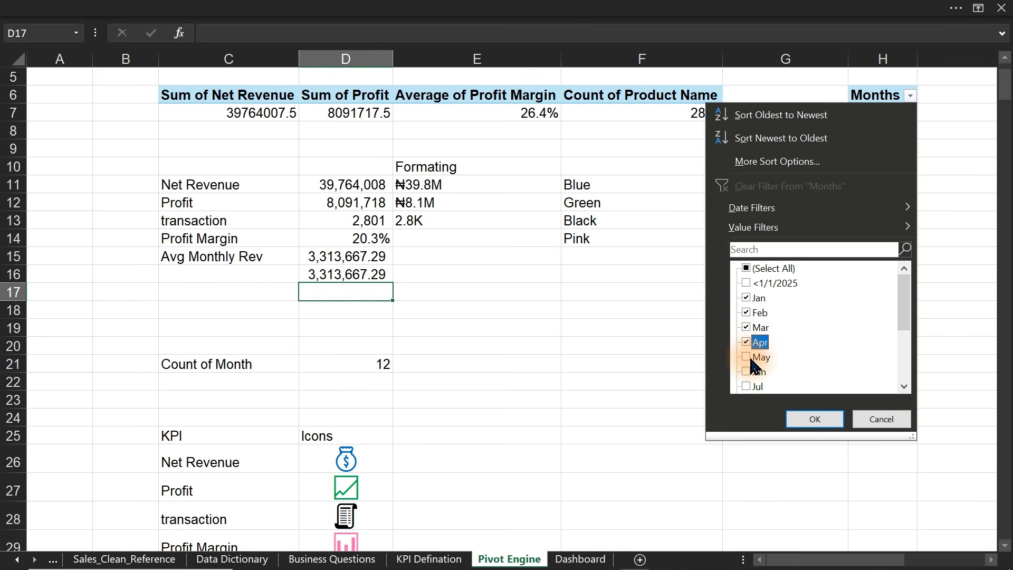
pyautogui.click(813, 419)
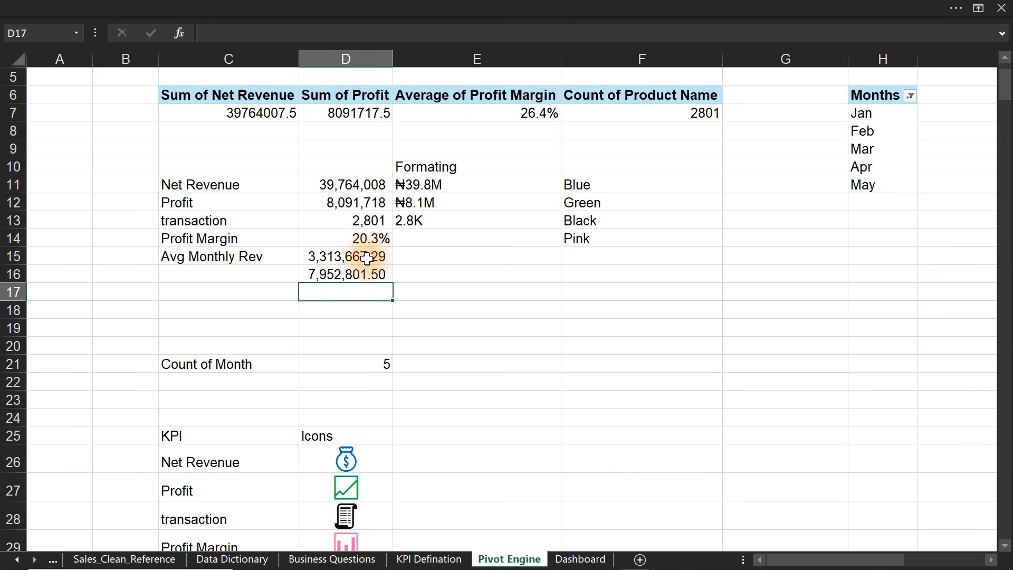
# - Check the month count formula in D21 and clear the filter from the Months pivot
pyautogui.click(303, 364)
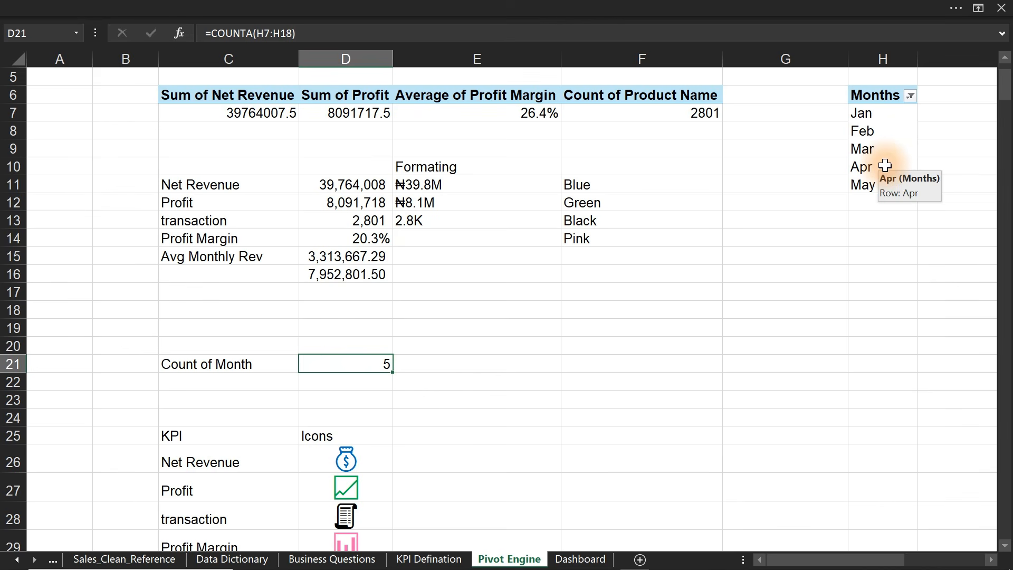
pyautogui.click(911, 96)
pyautogui.click(768, 184)
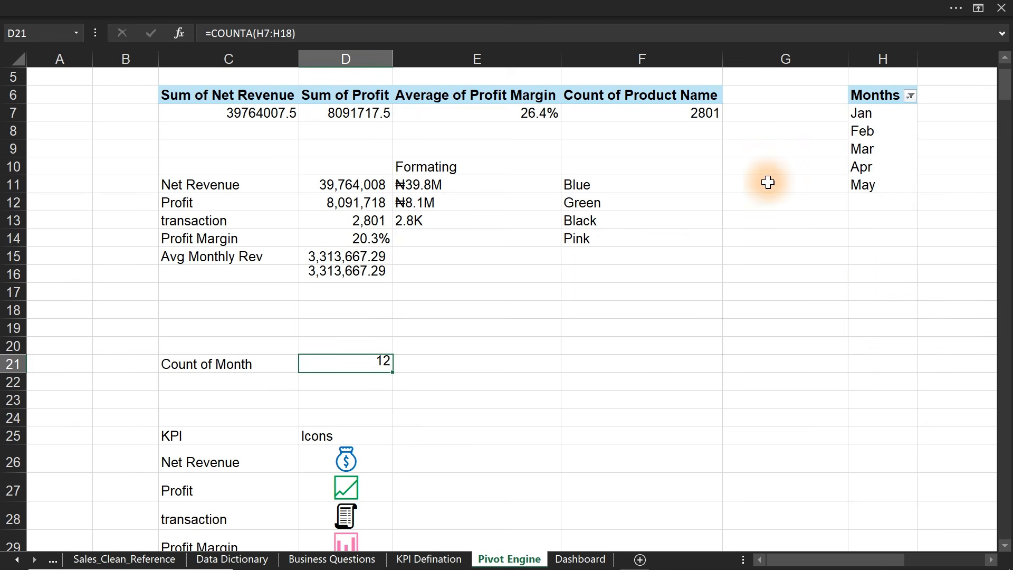
# - Delete the test formula in D16 and inspect the Net Revenue formatting formula in E11
pyautogui.click(351, 275)
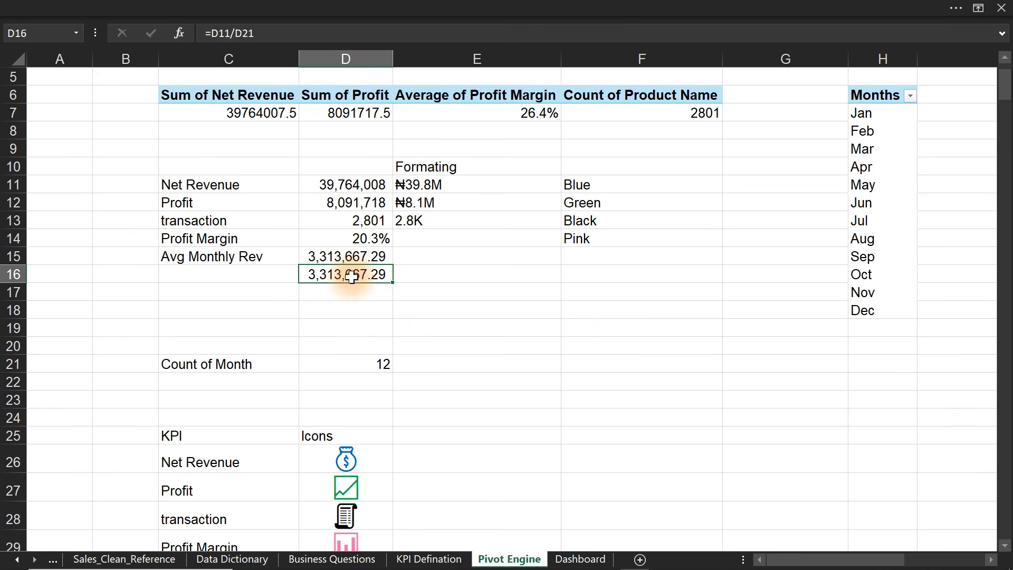
pyautogui.press('Delete')
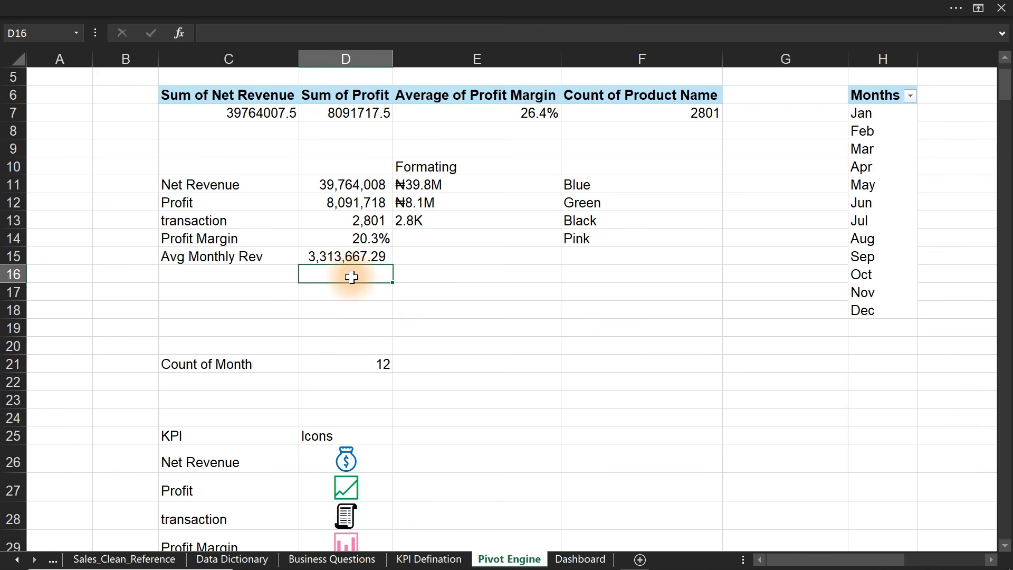
pyautogui.click(427, 183)
pyautogui.doubleClick(426, 183)
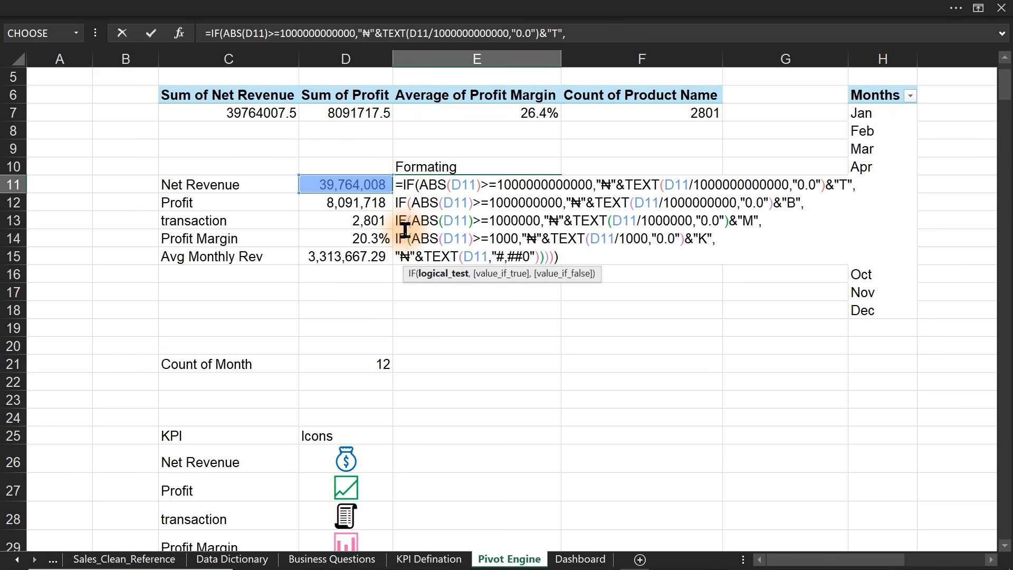
pyautogui.press('Escape')
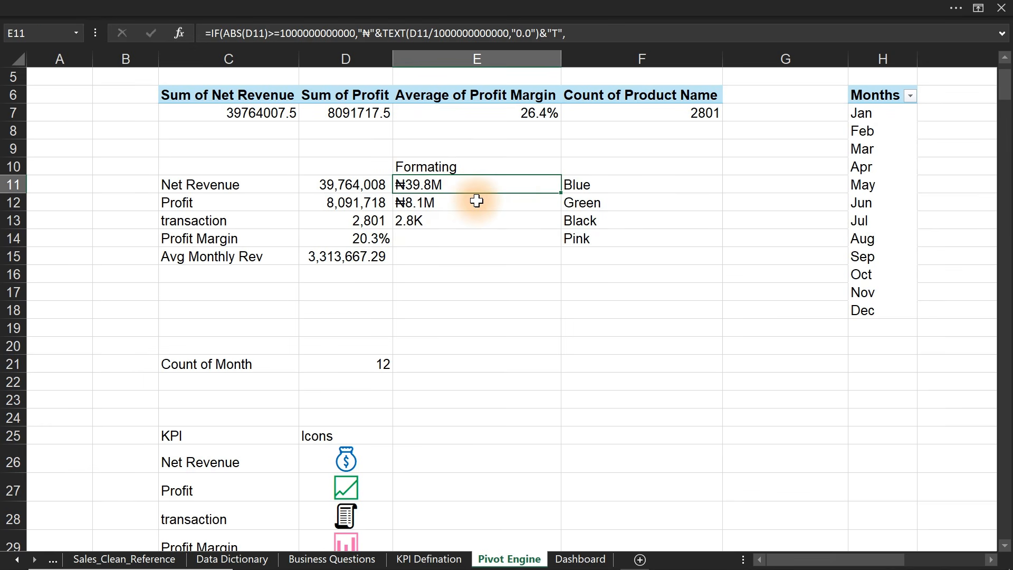
# - Move the colour list from F11:F14 down to F19:F22
pyautogui.click(599, 182)
pyautogui.moveTo(598, 182); pyautogui.dragTo(624, 240)
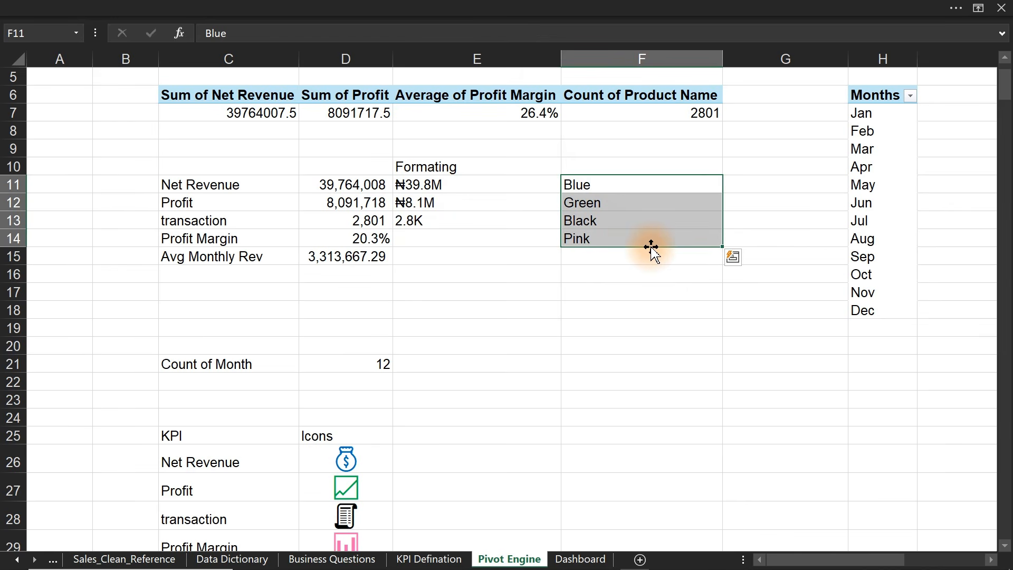
pyautogui.moveTo(651, 247); pyautogui.dragTo(659, 389)
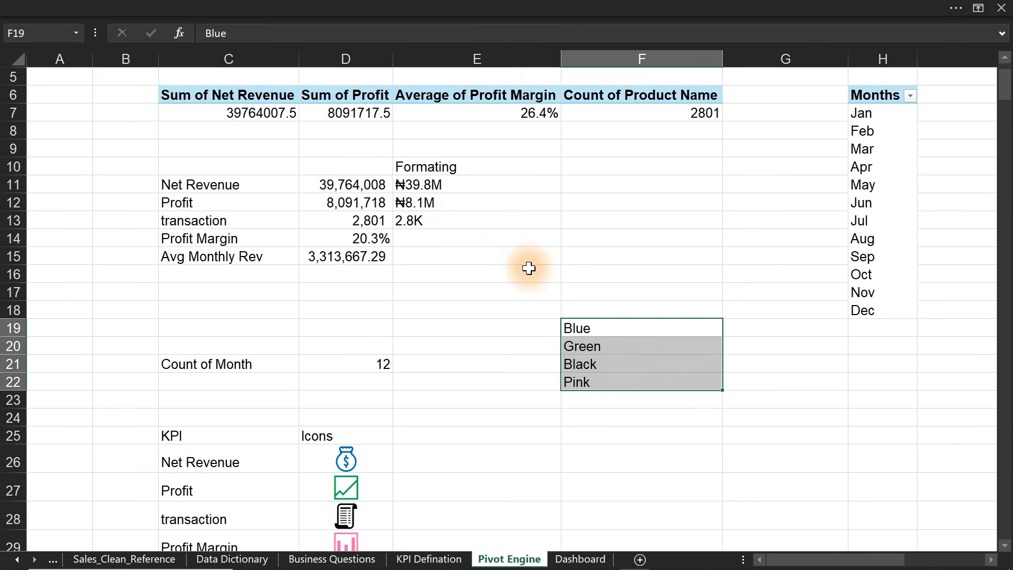
pyautogui.click(477, 186)
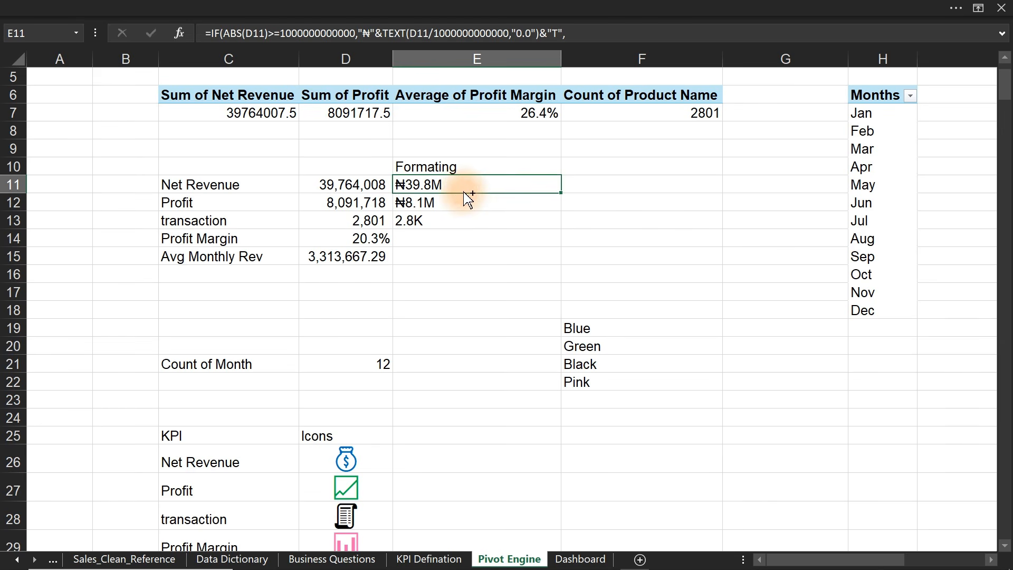
pyautogui.moveTo(466, 196); pyautogui.dragTo(606, 187)
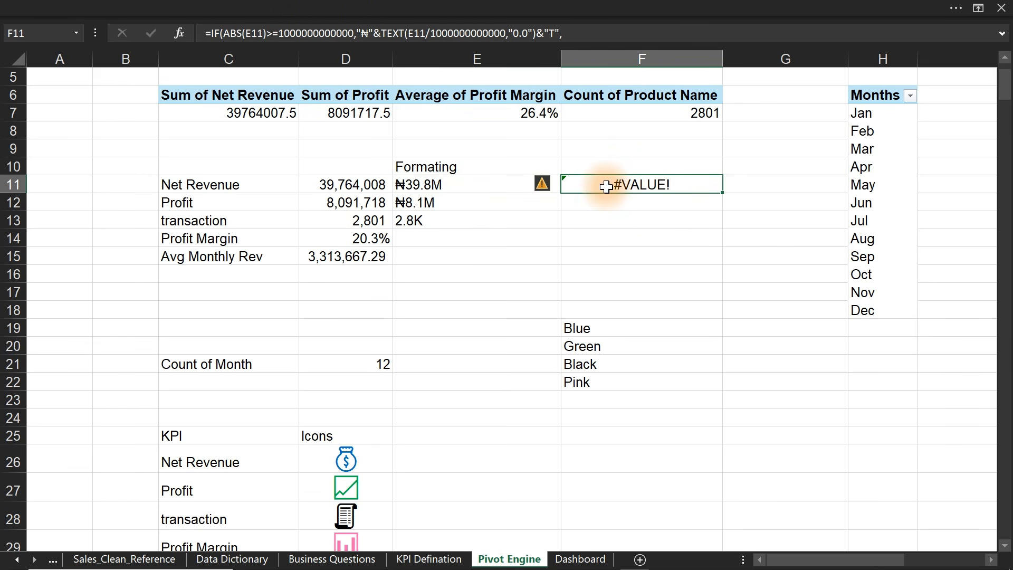
pyautogui.hotkey('ctrl', 'z')
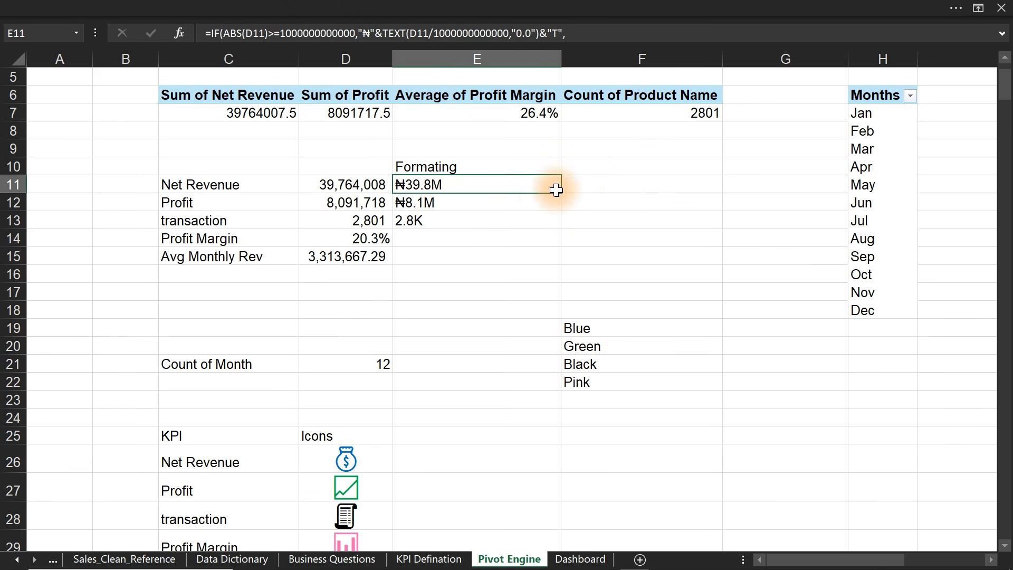
# - Copy the formatting formula text from E11 into F11, keeping its D11 references and a single leading equals sign
pyautogui.doubleClick(506, 185)
pyautogui.moveTo(397, 186); pyautogui.dragTo(589, 257)
pyautogui.hotkey('ctrl', 'c')
pyautogui.press('Escape')
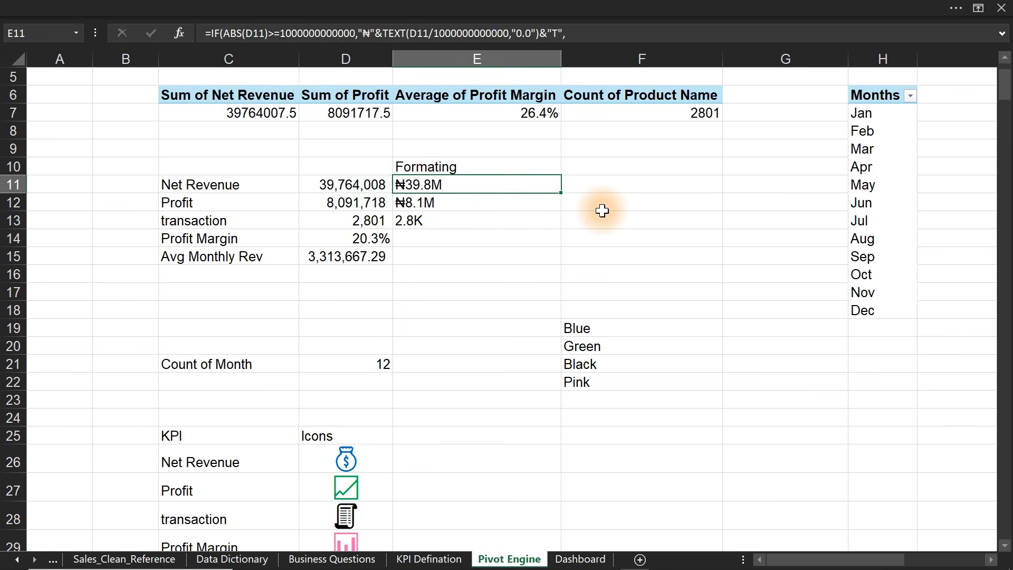
pyautogui.click(593, 181)
pyautogui.hotkey('ctrl', 'v')
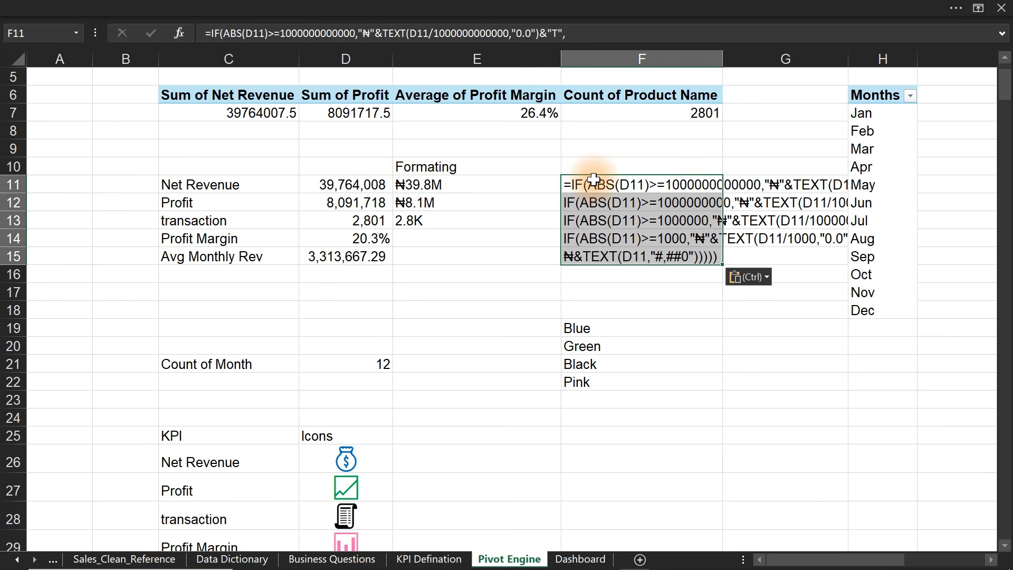
pyautogui.press('Escape')
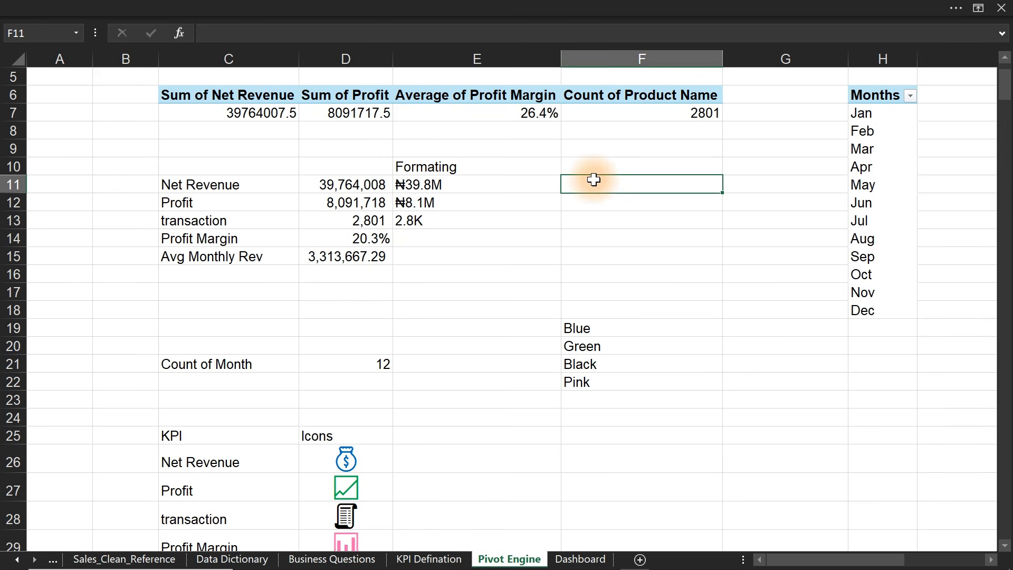
pyautogui.write('=')
pyautogui.hotkey('ctrl', 'v')
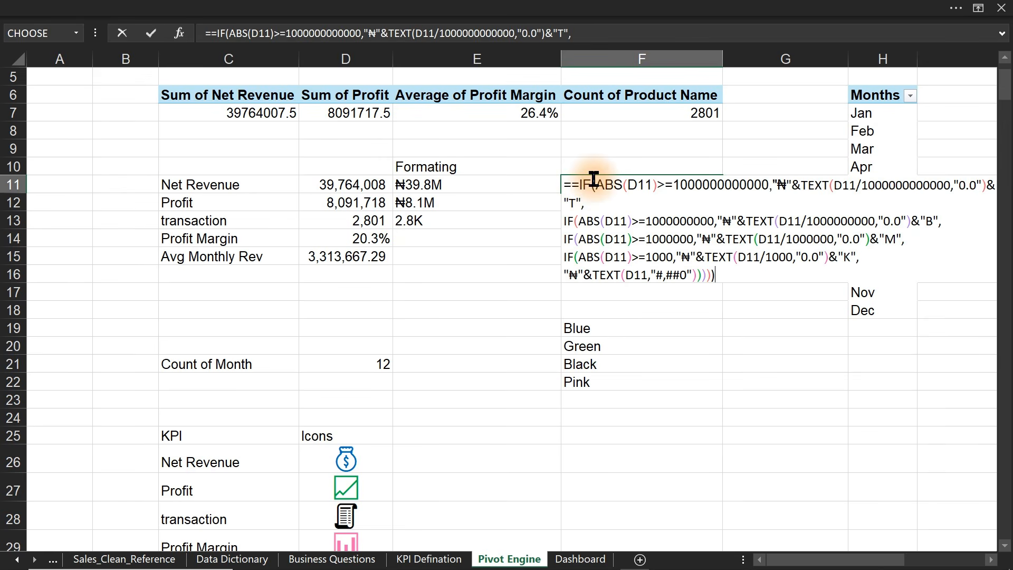
pyautogui.click(573, 179)
pyautogui.press('BackSpace')
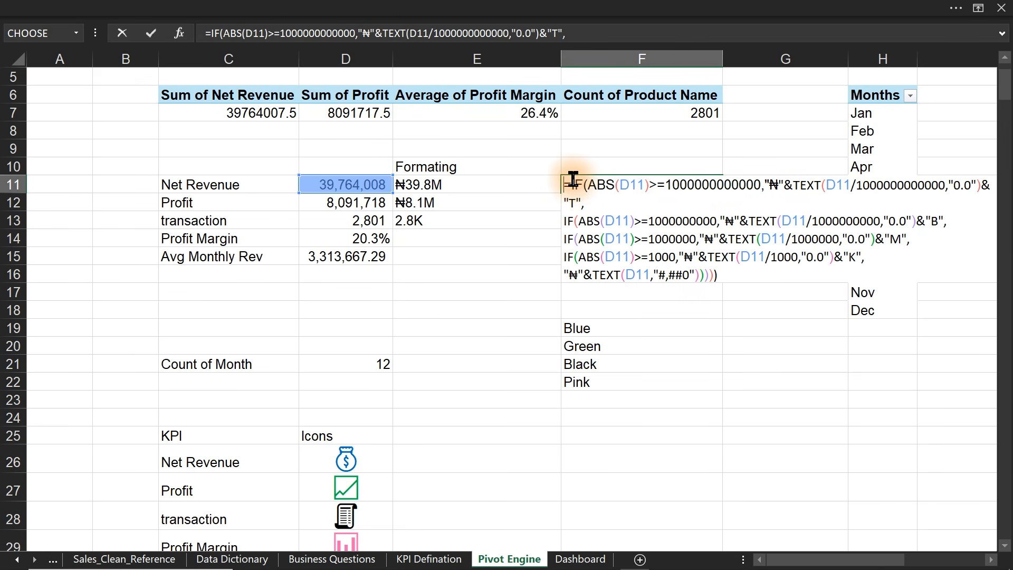
pyautogui.press('Return')
# - Fill the F11 formula down to F15 and clear the copies in F11:F14
pyautogui.click(591, 185)
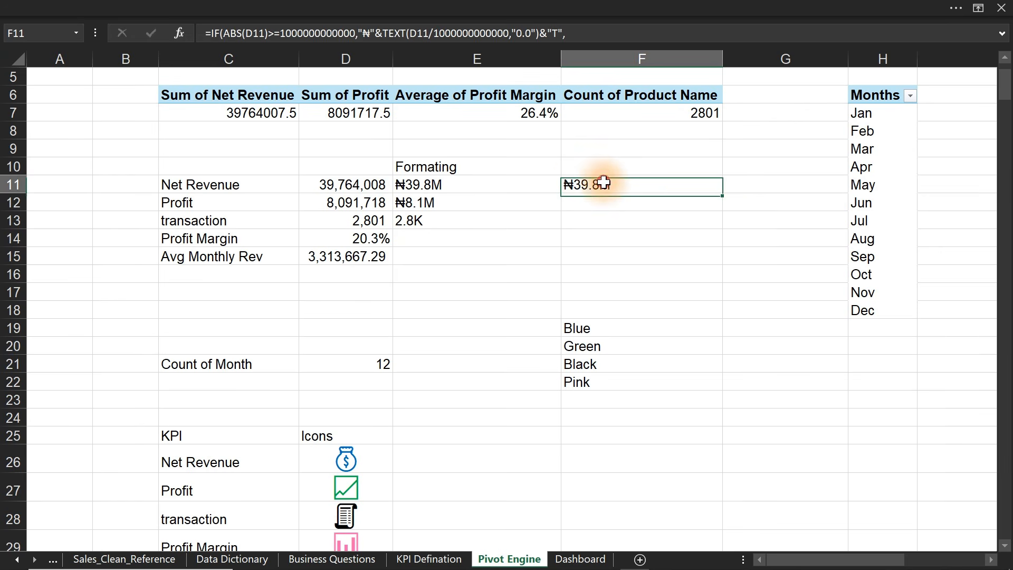
pyautogui.moveTo(723, 191); pyautogui.dragTo(715, 267)
pyautogui.moveTo(596, 236); pyautogui.dragTo(579, 187)
pyautogui.press('Delete')
# - Copy the formula text from F15 into E15 to format the average monthly revenue
pyautogui.click(596, 256)
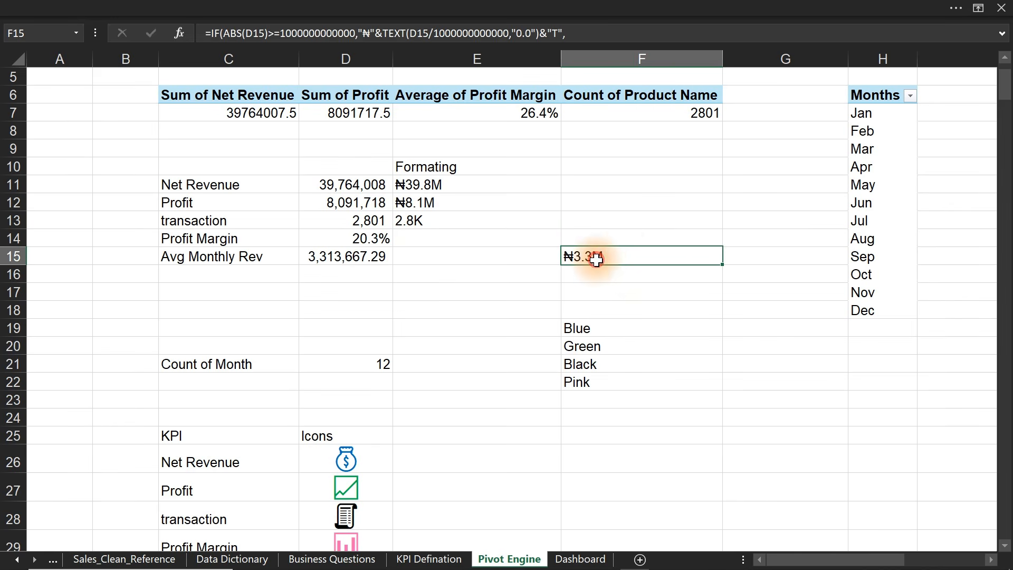
pyautogui.doubleClick(623, 254)
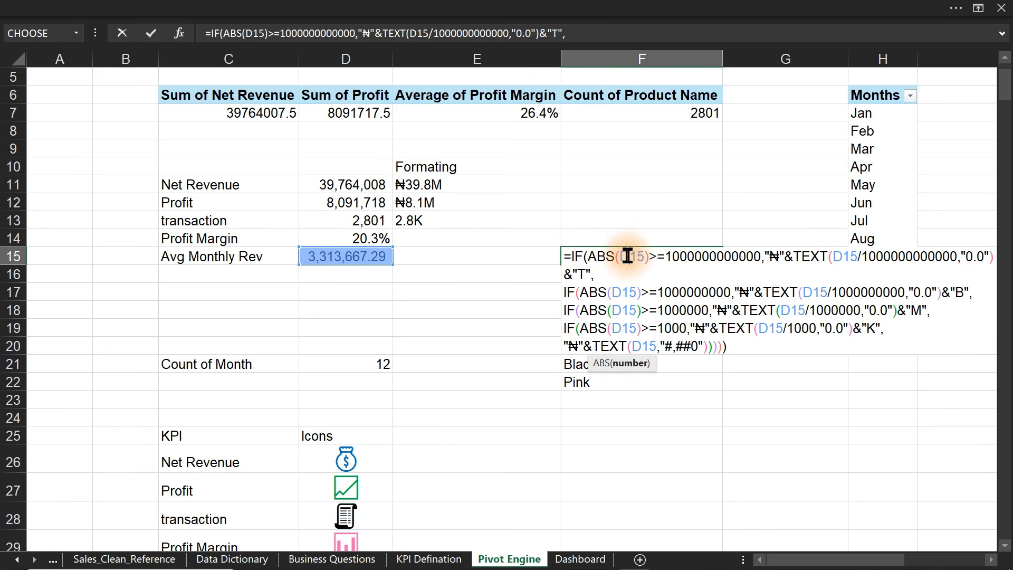
pyautogui.moveTo(565, 255); pyautogui.dragTo(769, 395)
pyautogui.hotkey('ctrl', 'c')
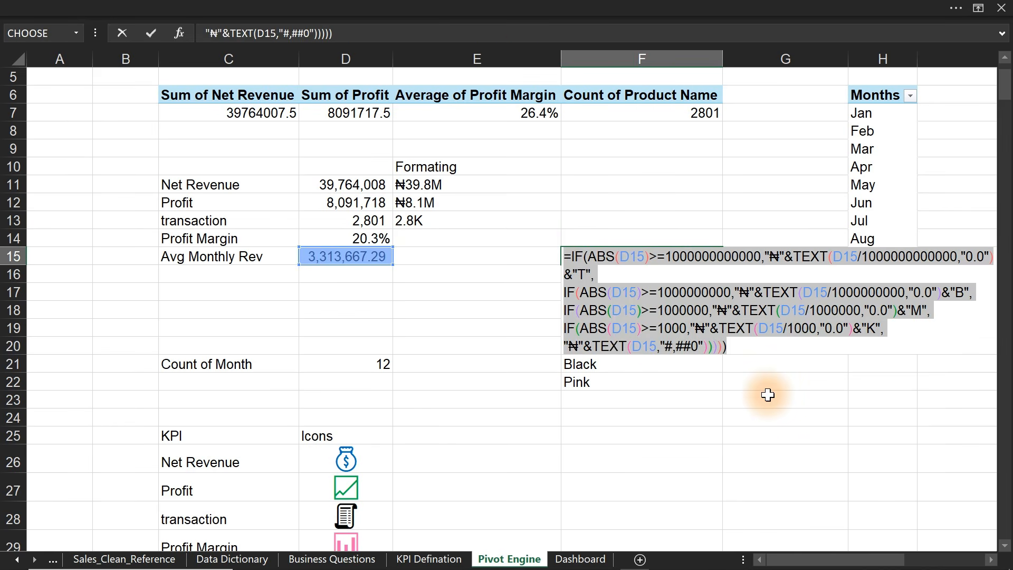
pyautogui.press('Delete')
pyautogui.press('Escape')
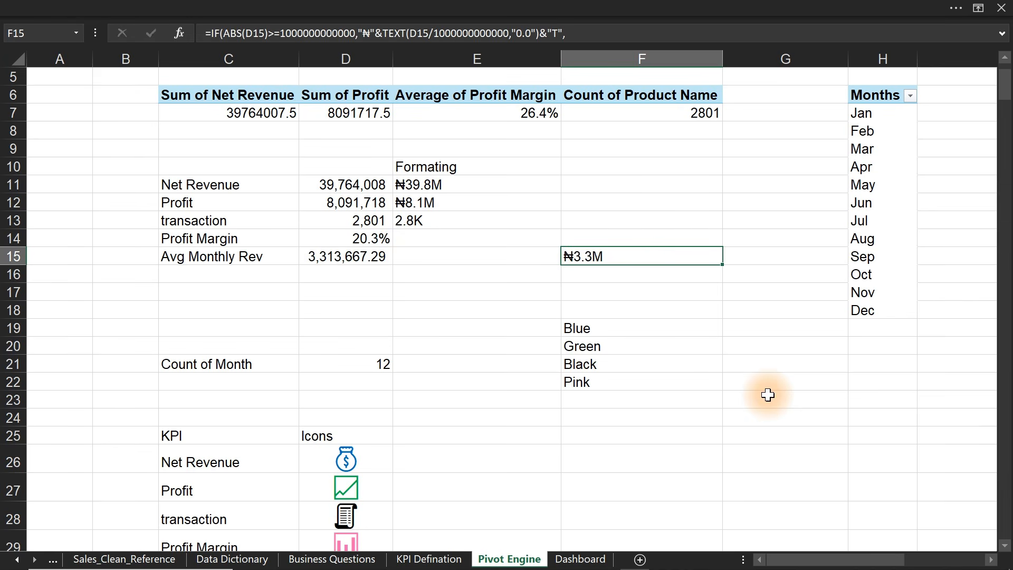
pyautogui.click(457, 257)
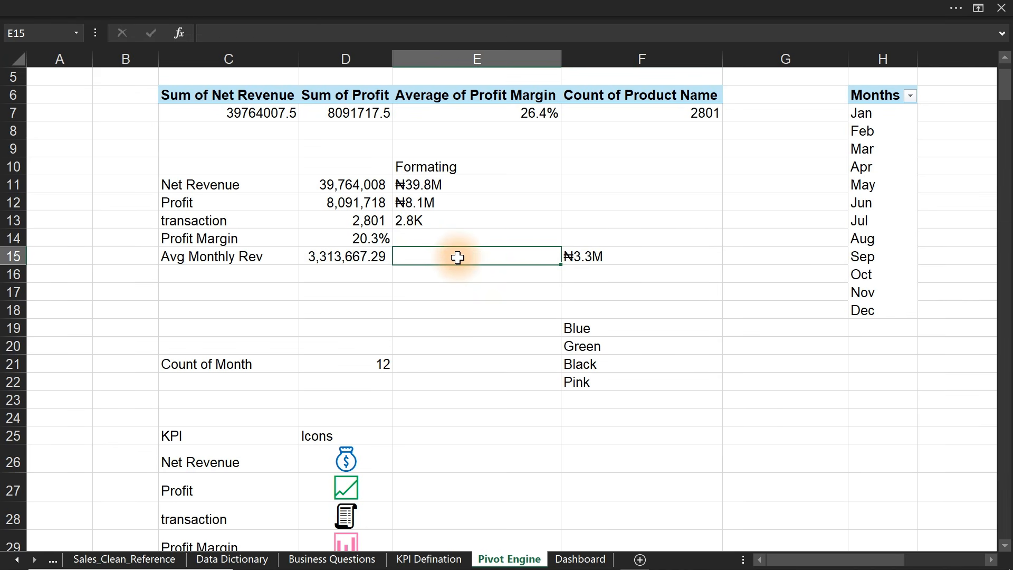
pyautogui.doubleClick(458, 257)
pyautogui.hotkey('ctrl', 'v')
pyautogui.press('Return')
# - Delete the helper formula in F15 and move the colour list from F19:F22 back to F11:F14
pyautogui.click(584, 258)
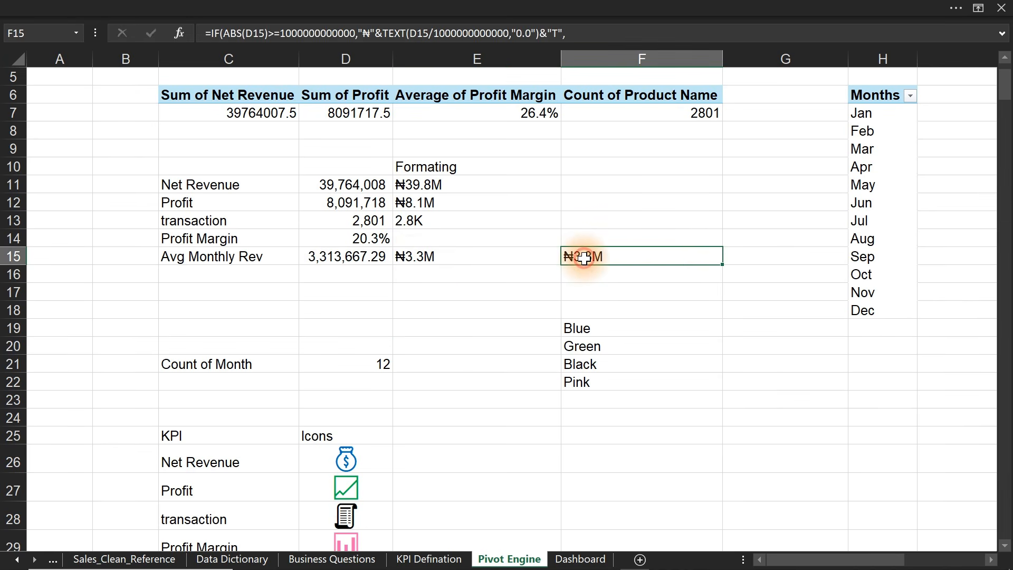
pyautogui.press('Delete')
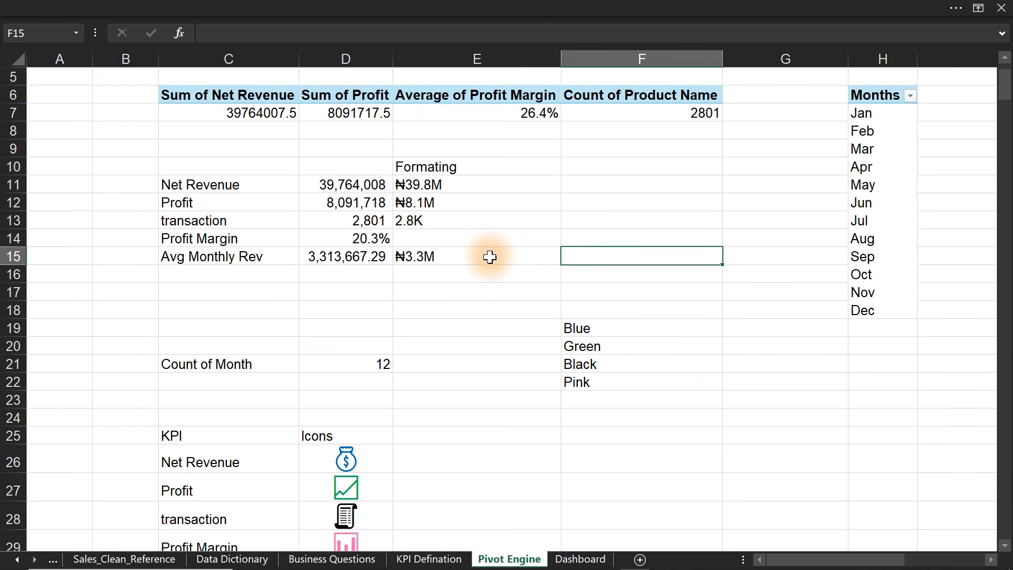
pyautogui.moveTo(585, 327); pyautogui.dragTo(587, 229)
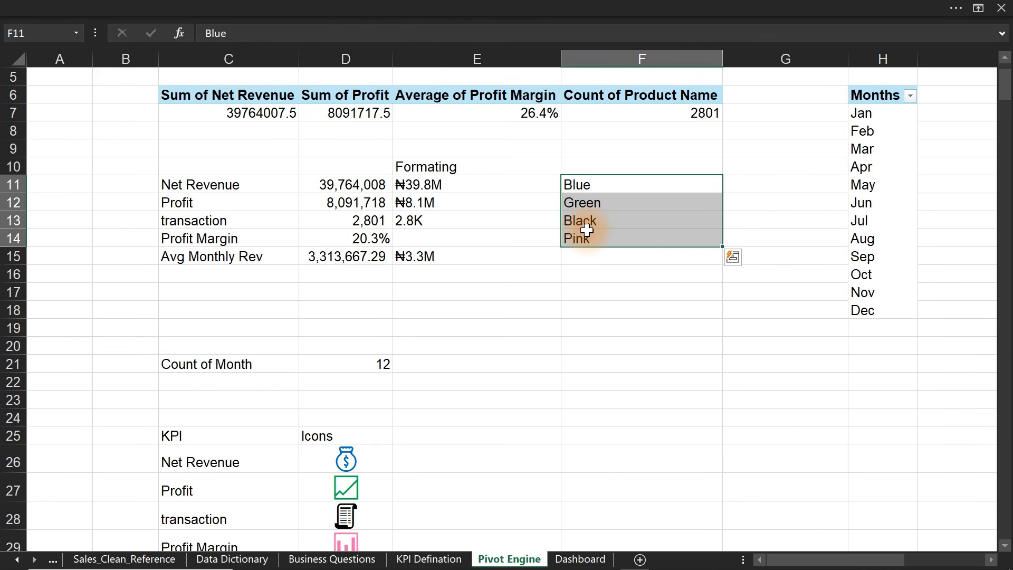
pyautogui.click(365, 257)
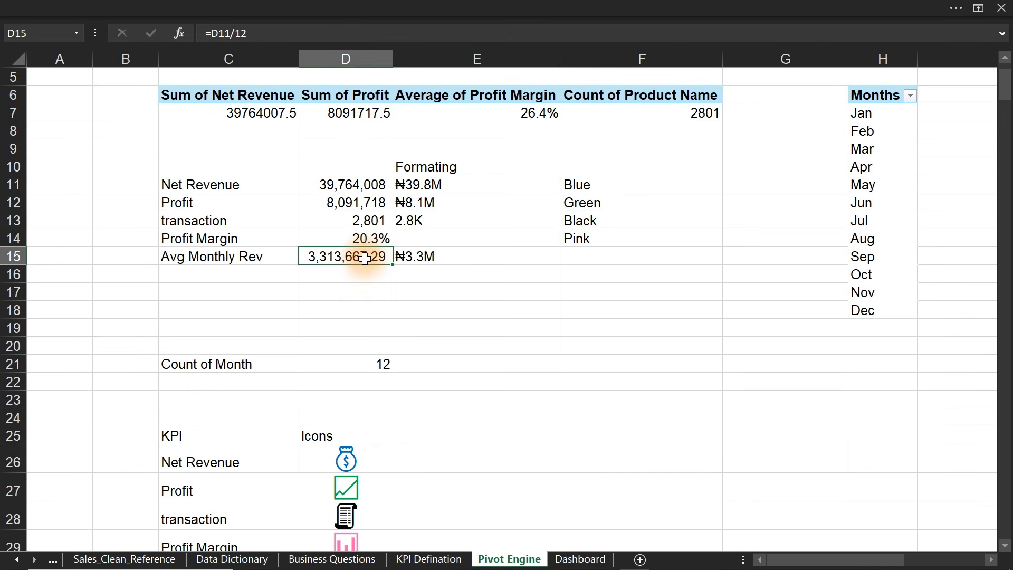
pyautogui.click(434, 252)
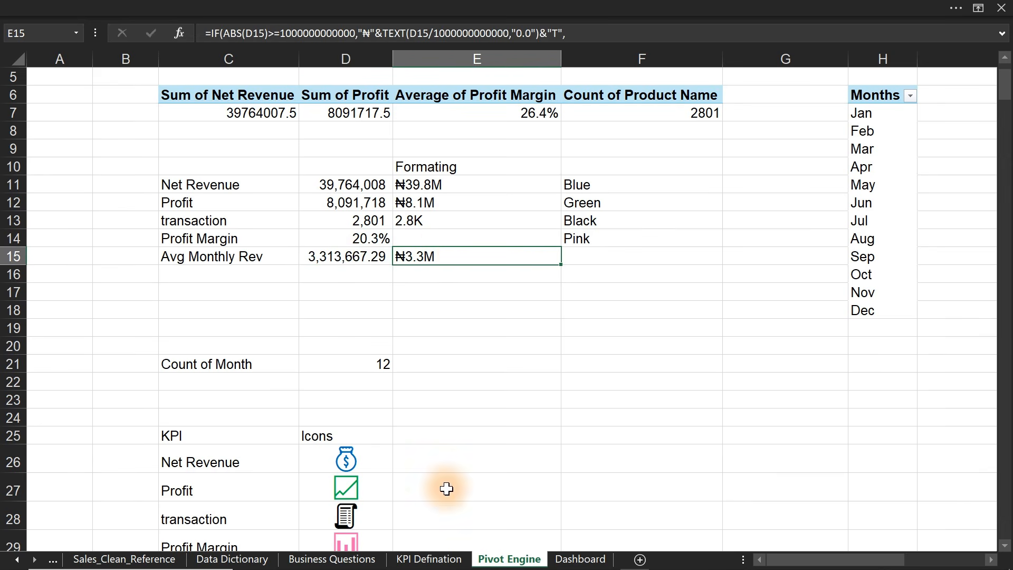
# - Duplicate the Avg Month text box on the Dashboard's Net Revenue card and place the copy beside the original
pyautogui.click(576, 559)
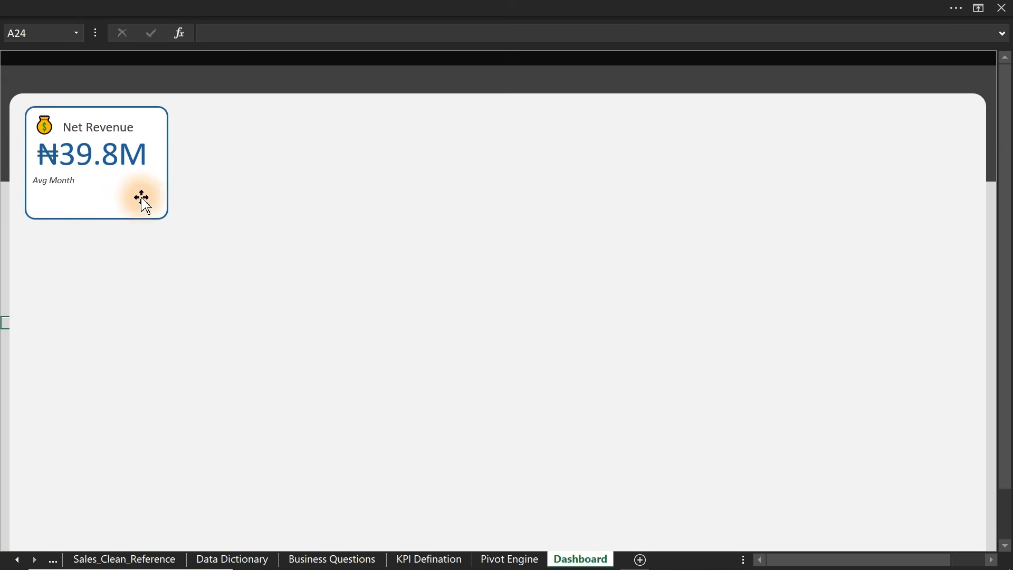
pyautogui.click(64, 184)
pyautogui.moveTo(64, 185); pyautogui.dragTo(111, 185)
# - Link the duplicated text box on the Net Revenue card to cell E15 of the Pivot Engine sheet
pyautogui.write('=')
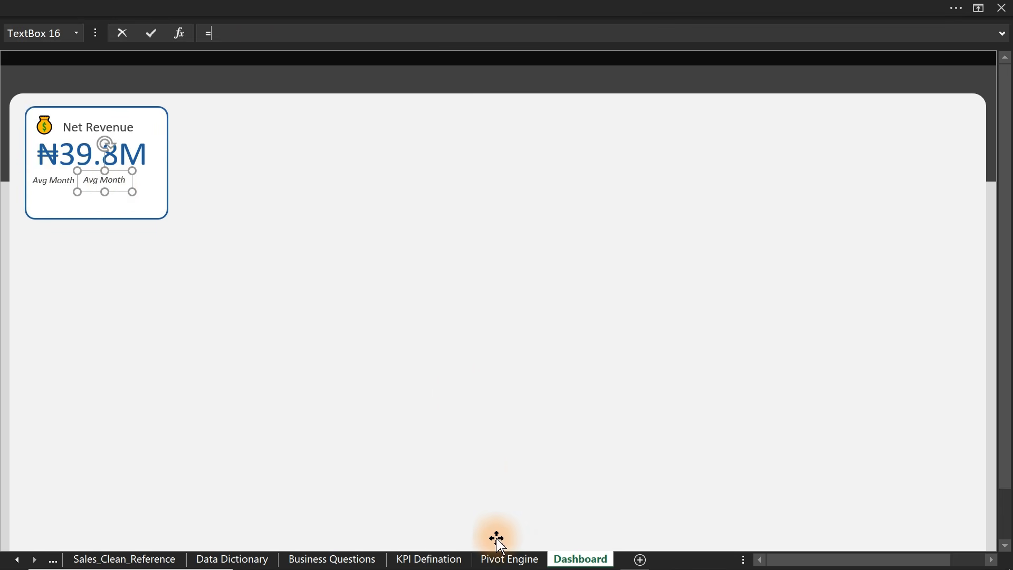
pyautogui.click(499, 558)
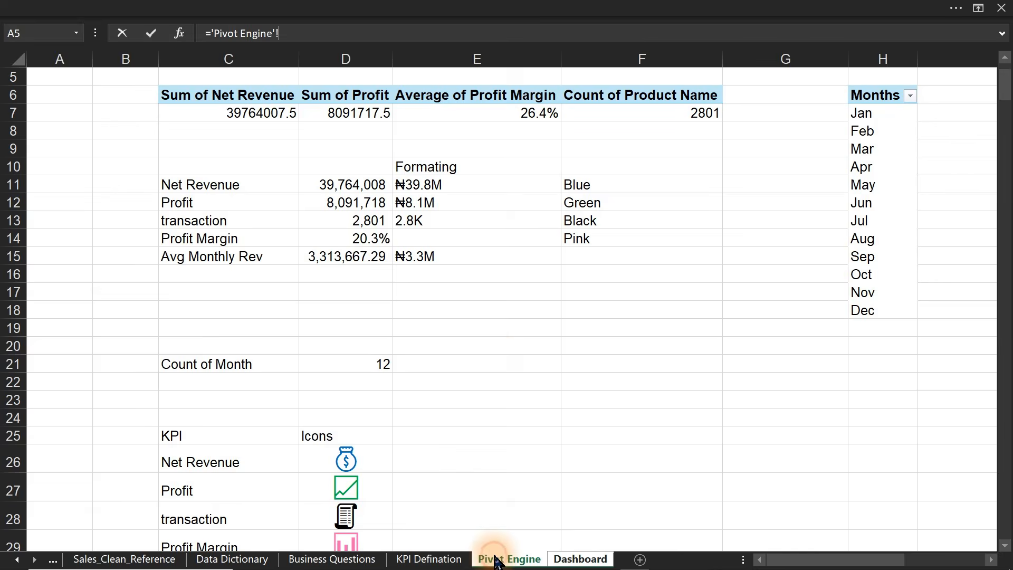
pyautogui.click(436, 258)
pyautogui.press('Return')
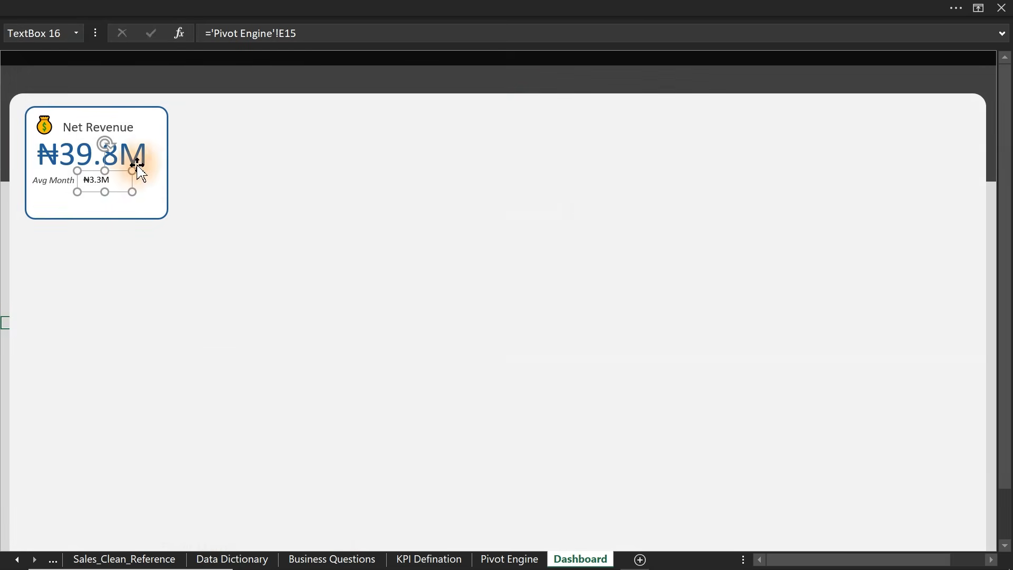
# - Enlarge the linked average monthly revenue text to 14 pt and colour it in a dark shade of the black theme colour
pyautogui.click(295, 5)
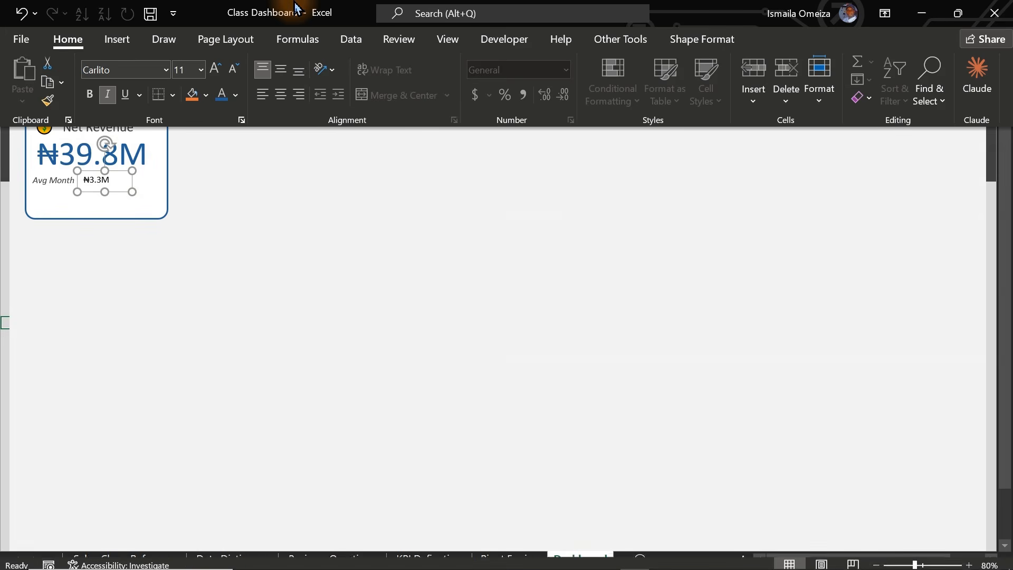
pyautogui.click(215, 70)
pyautogui.click(215, 70)
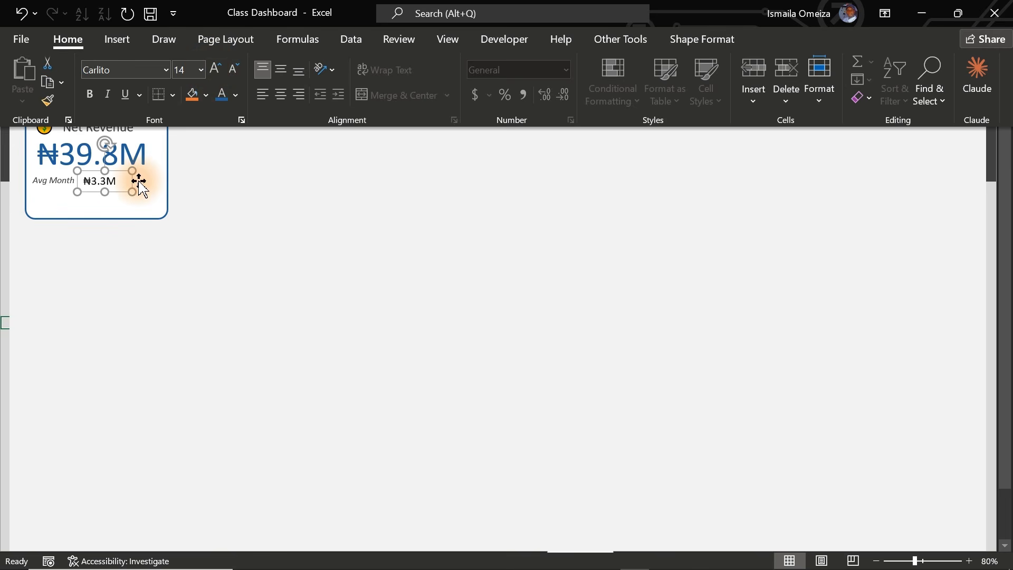
pyautogui.click(223, 98)
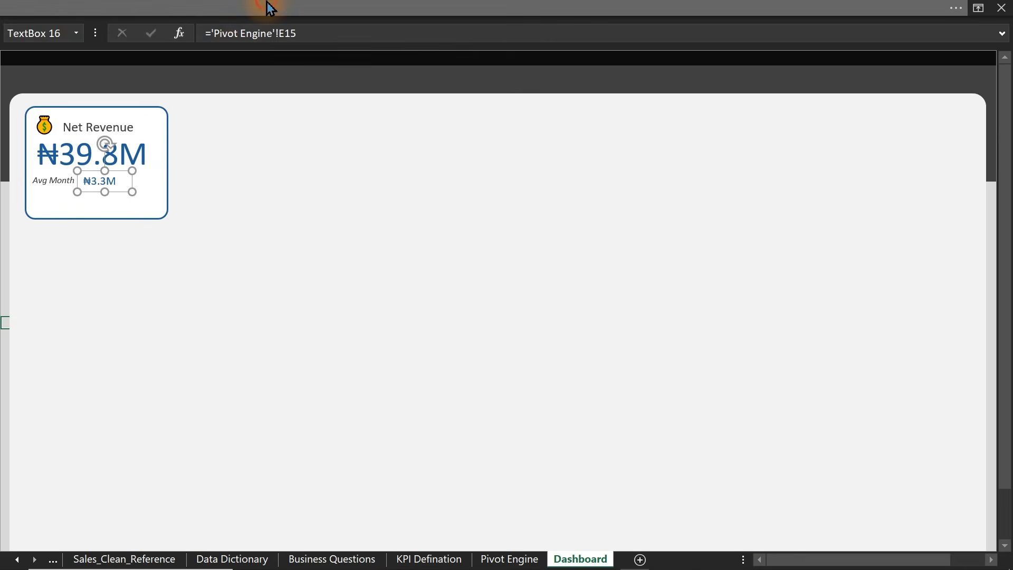
pyautogui.click(270, 7)
pyautogui.click(235, 95)
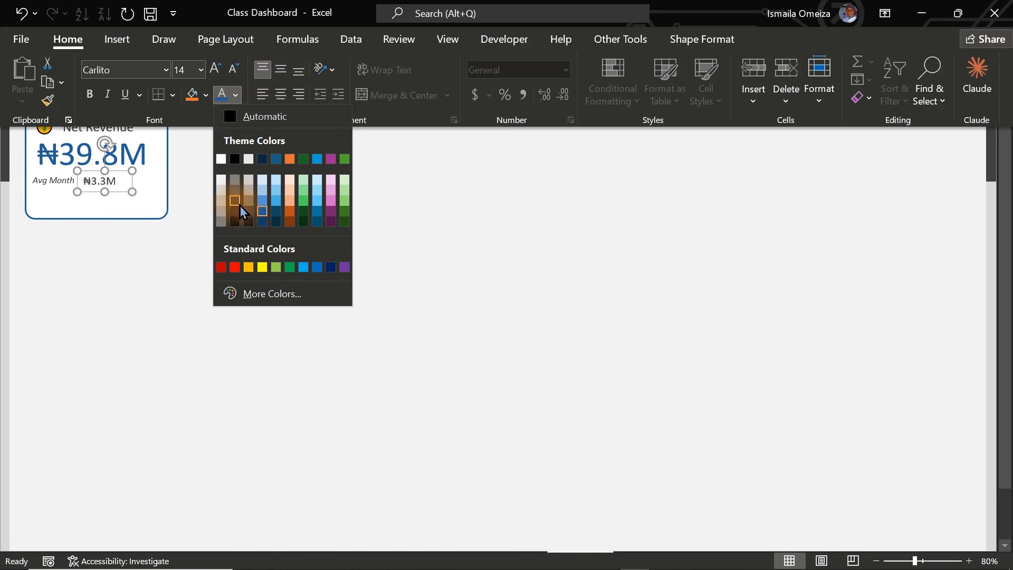
pyautogui.click(237, 212)
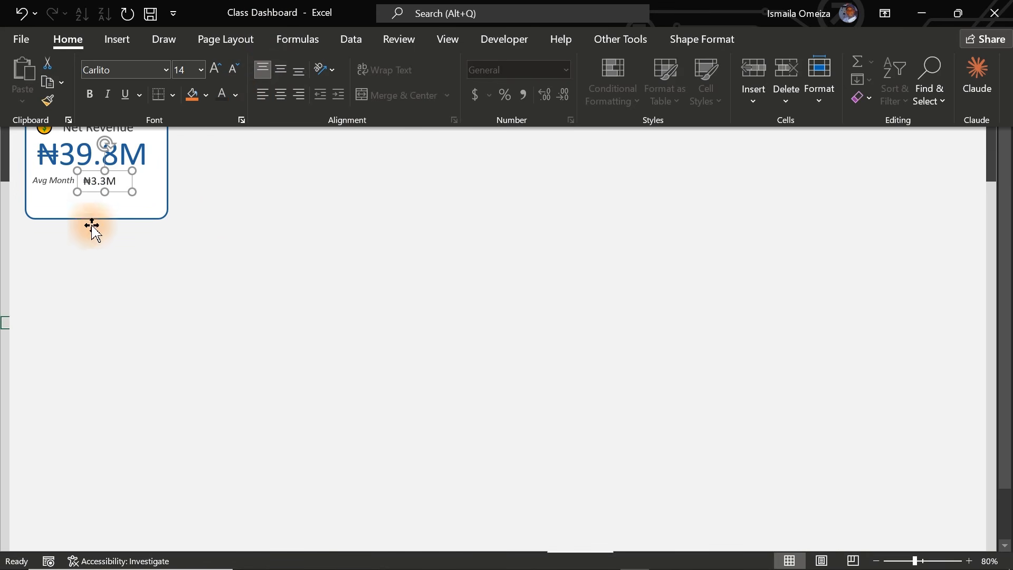
pyautogui.click(1, 232)
pyautogui.click(2, 231)
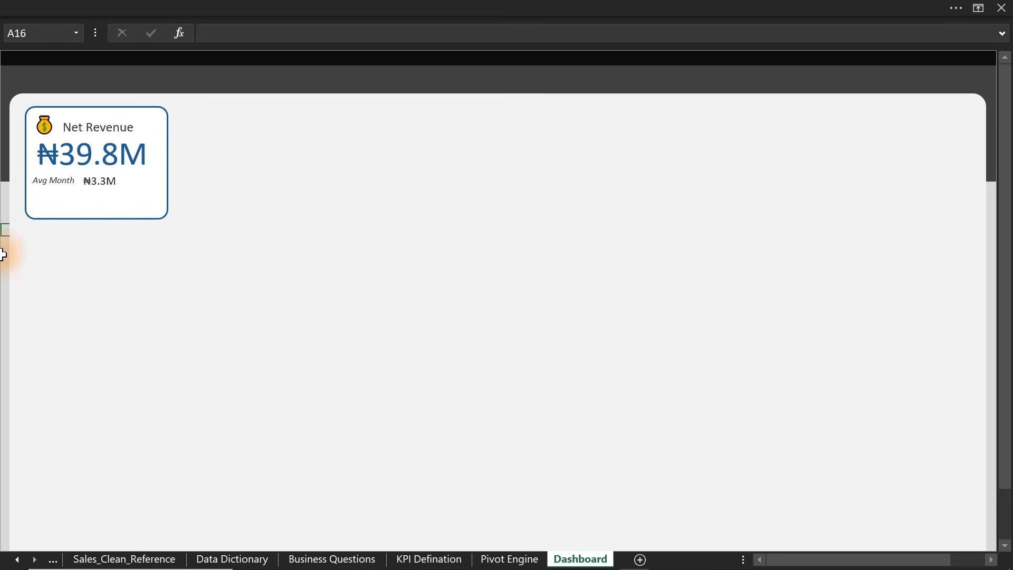
pyautogui.click(469, 311)
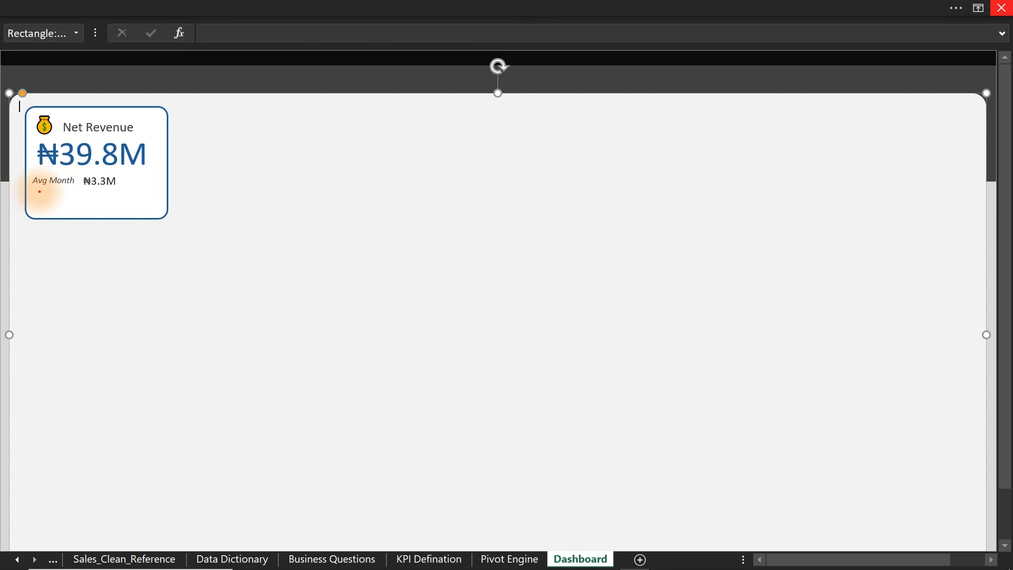
pyautogui.moveTo(37, 189); pyautogui.dragTo(67, 208)
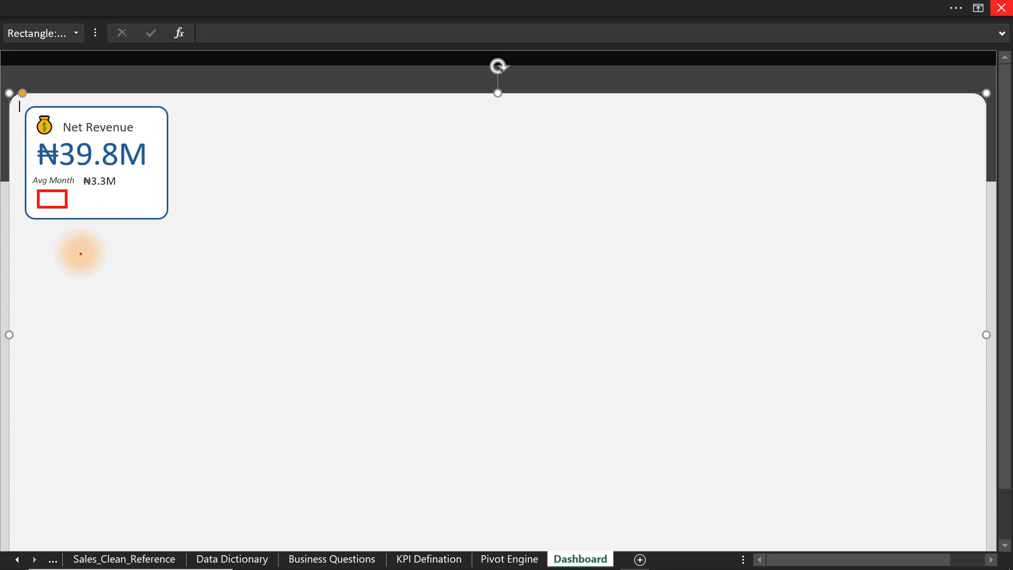
pyautogui.moveTo(75, 198); pyautogui.dragTo(110, 197)
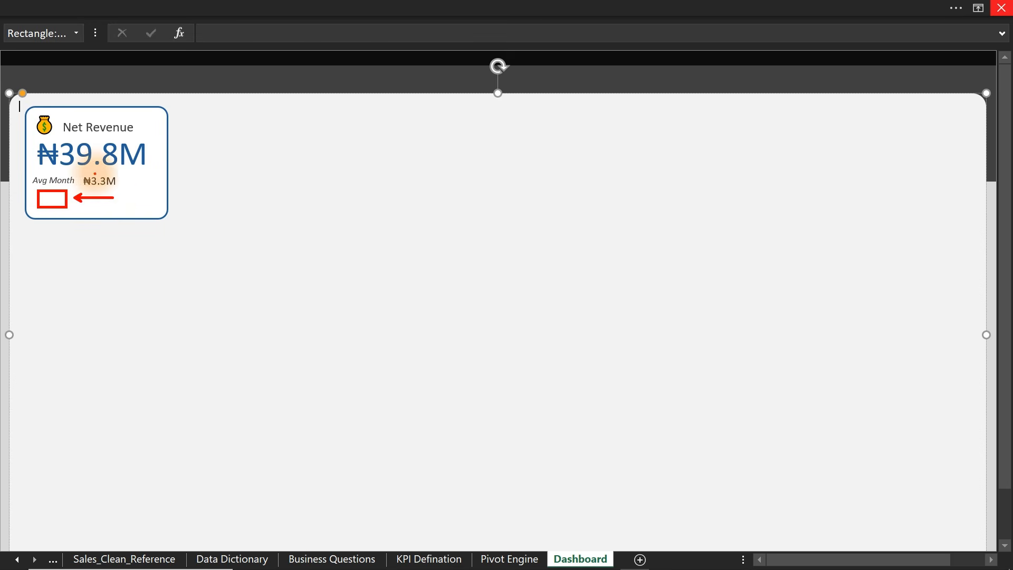
pyautogui.moveTo(56, 144); pyautogui.dragTo(160, 167)
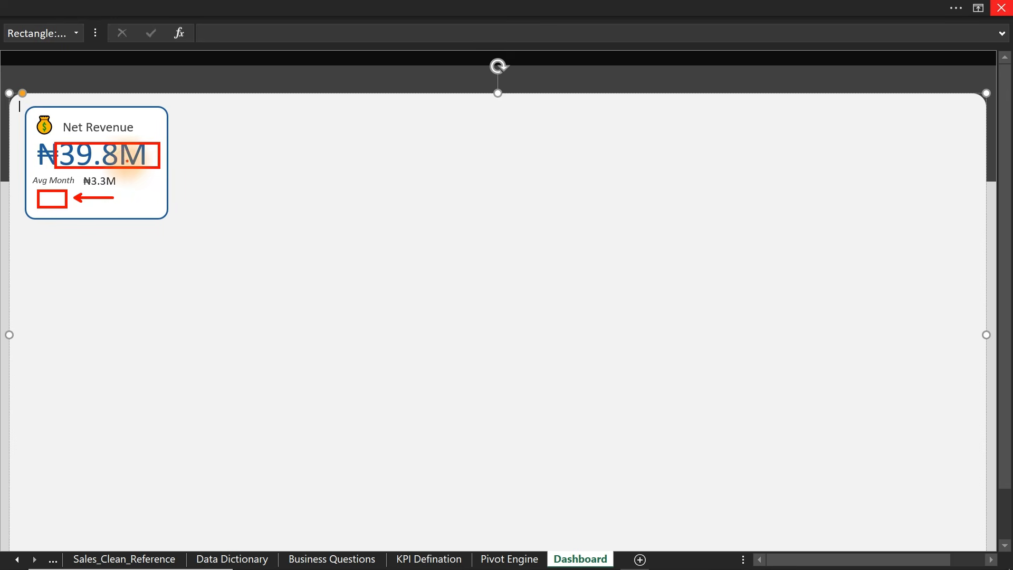
pyautogui.moveTo(125, 157); pyautogui.dragTo(157, 139)
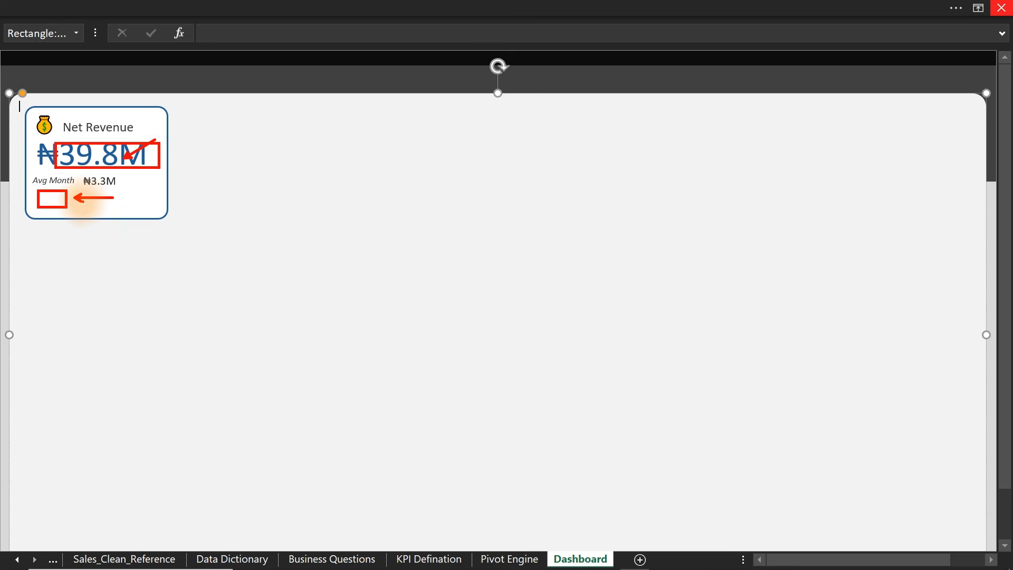
pyautogui.moveTo(77, 200)
pyautogui.mouseDown()
pyautogui.moveTo(92, 208)
pyautogui.moveTo(133, 194)
pyautogui.moveTo(148, 213)
pyautogui.moveTo(159, 196)
pyautogui.moveTo(141, 191)
pyautogui.moveTo(146, 214)
pyautogui.mouseUp()
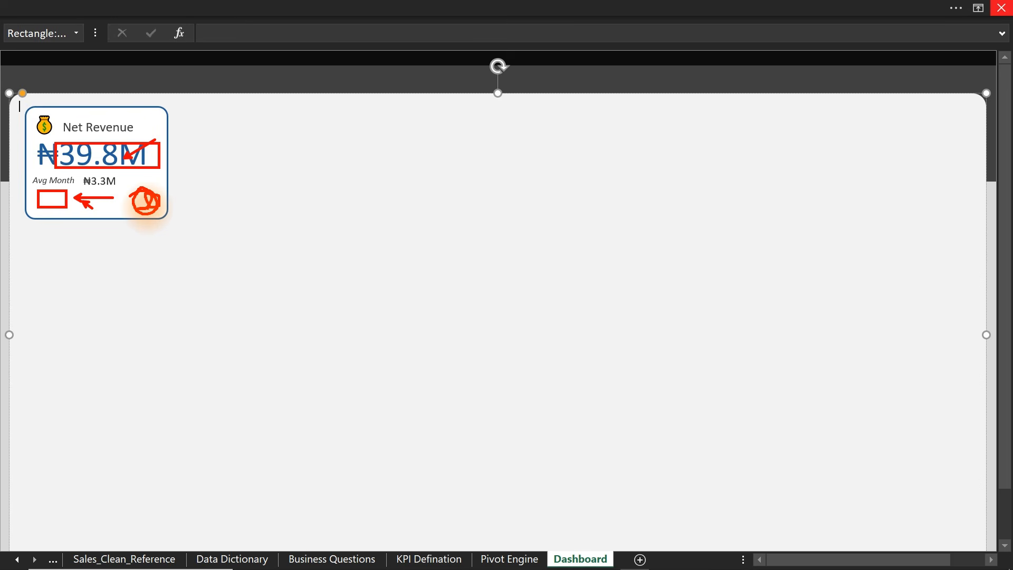
pyautogui.press('Escape')
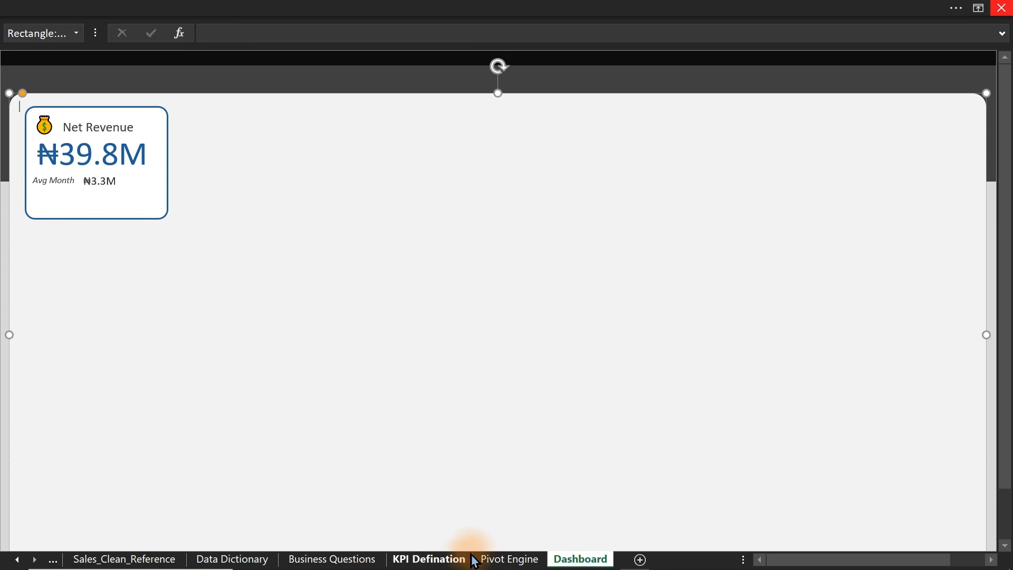
# - Copy the Months pivot table from H6:H18 on the Pivot Engine sheet and paste it at J6
pyautogui.click(498, 558)
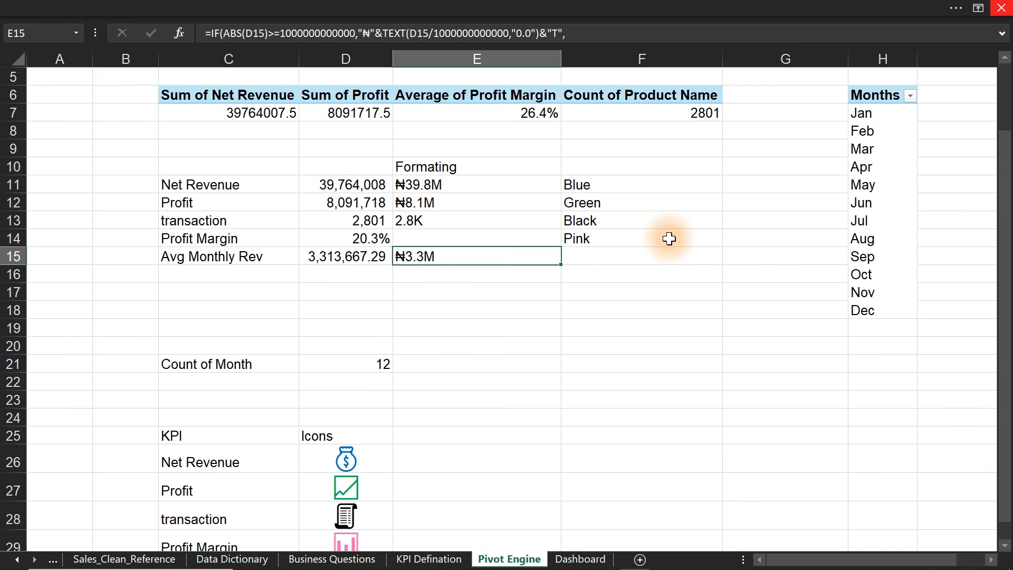
pyautogui.moveTo(945, 564); pyautogui.dragTo(973, 563)
pyautogui.moveTo(812, 100); pyautogui.dragTo(833, 302)
pyautogui.hotkey('ctrl', 'c')
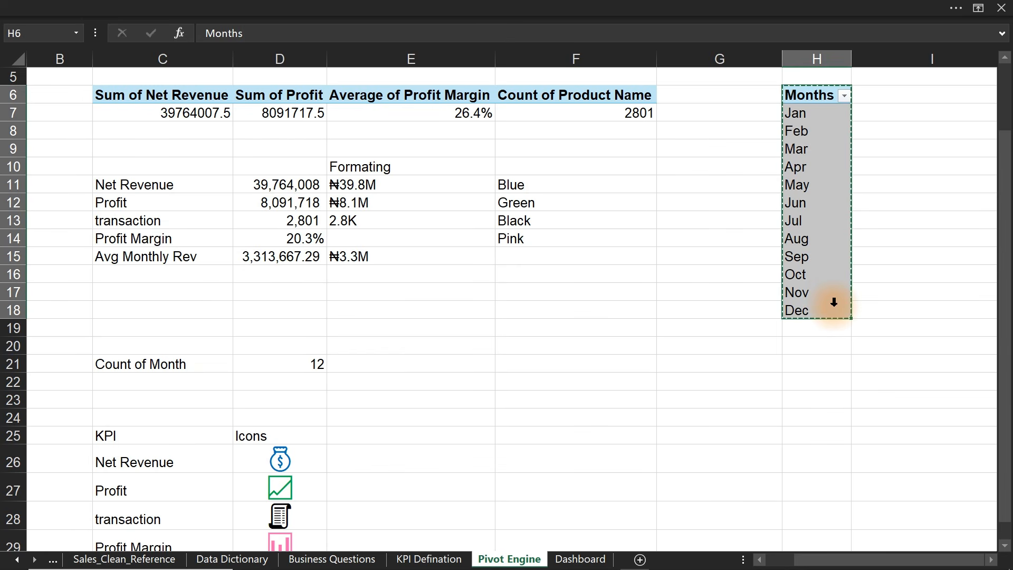
pyautogui.click(997, 561)
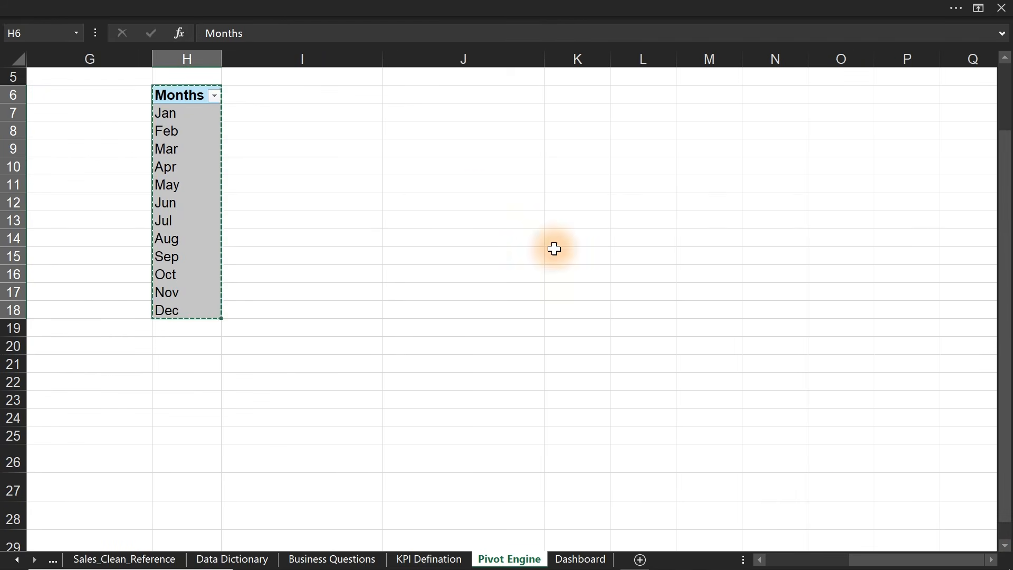
pyautogui.click(484, 101)
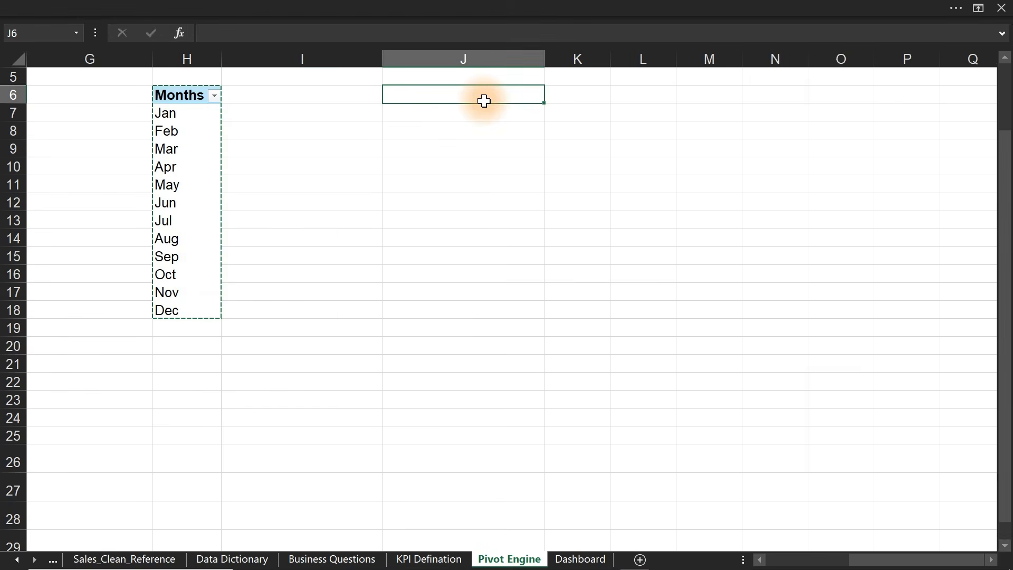
pyautogui.hotkey('ctrl', 'v')
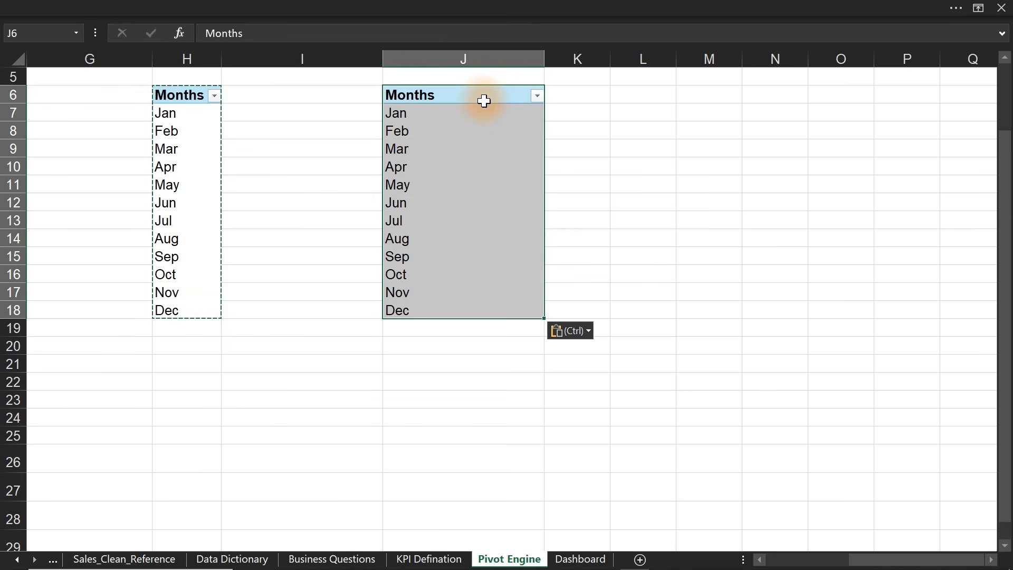
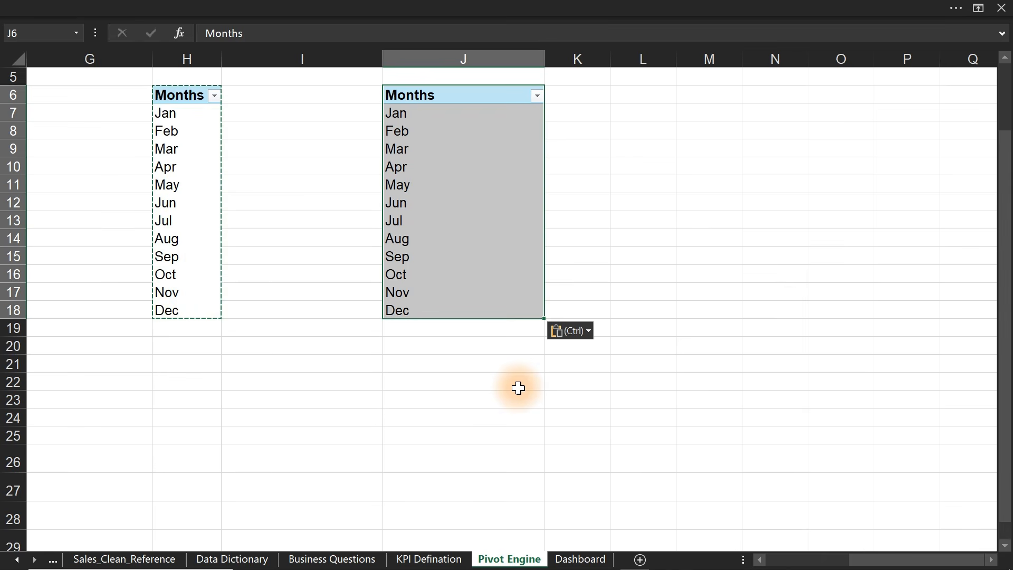
# - Show the field list for the copied Months pivot table and add Net Revenue and Profit as values
pyautogui.click(445, 210)
pyautogui.click(449, 221)
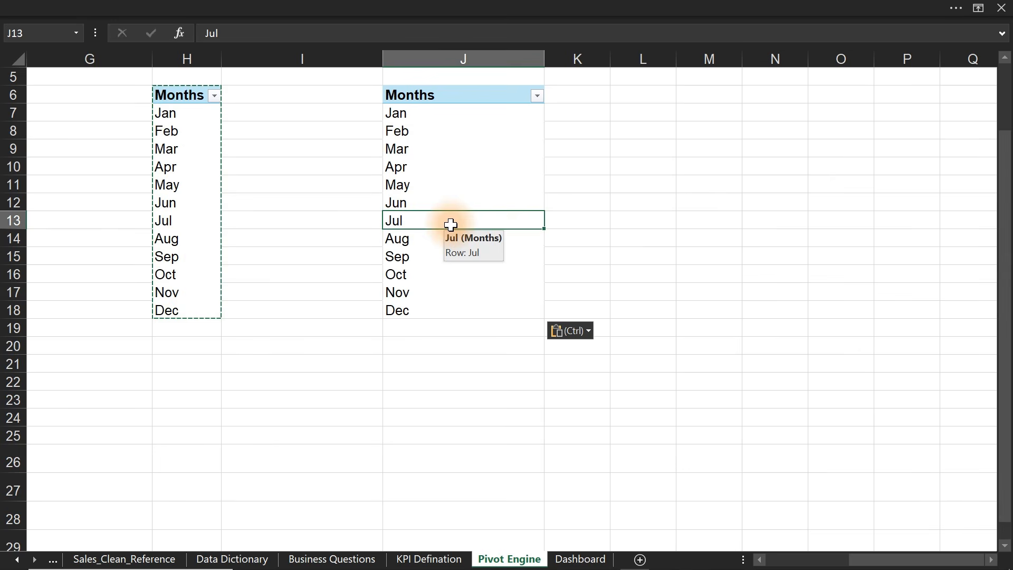
pyautogui.click(465, 168)
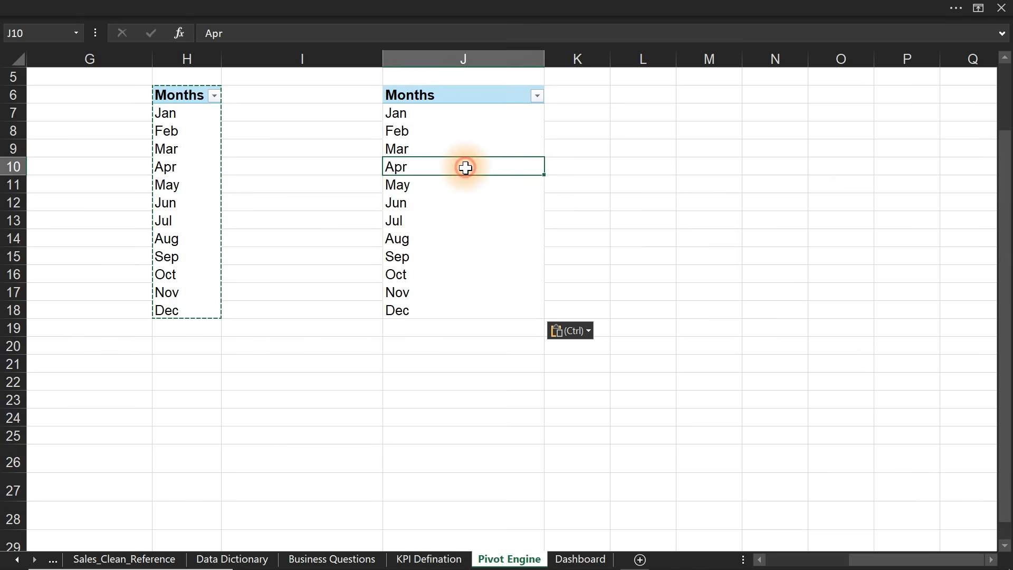
pyautogui.rightClick(465, 167)
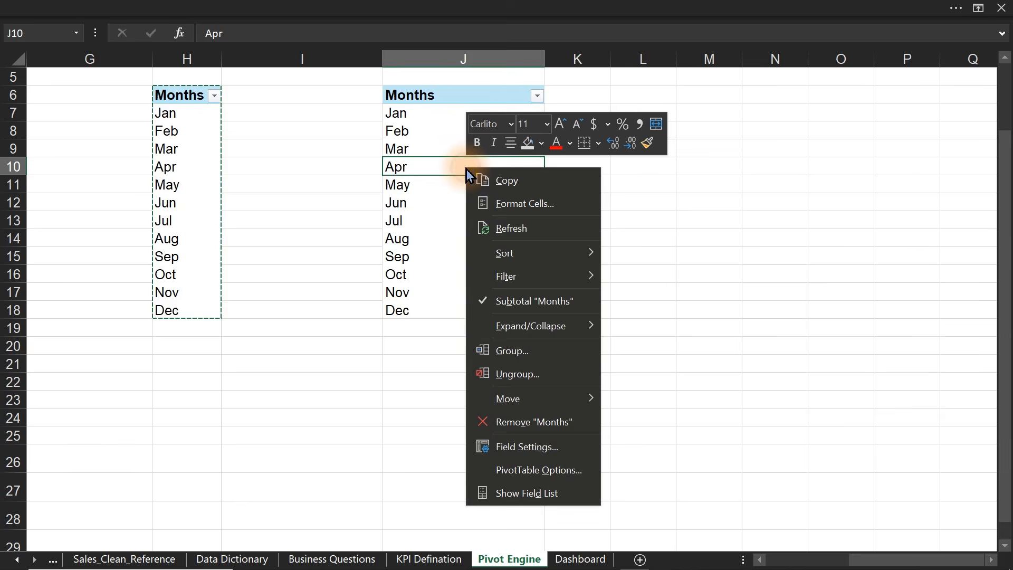
pyautogui.moveTo(521, 402)
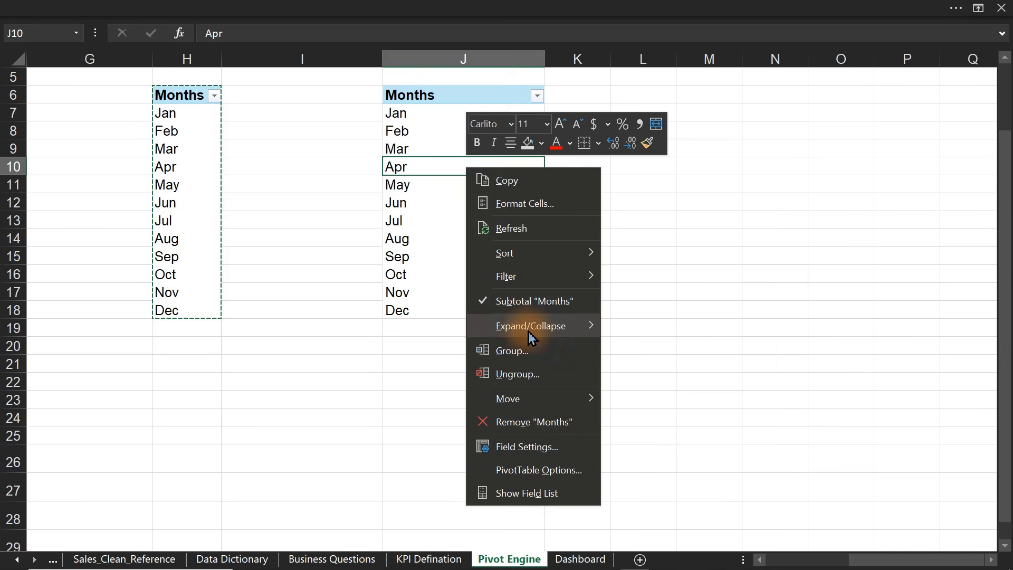
pyautogui.moveTo(522, 330)
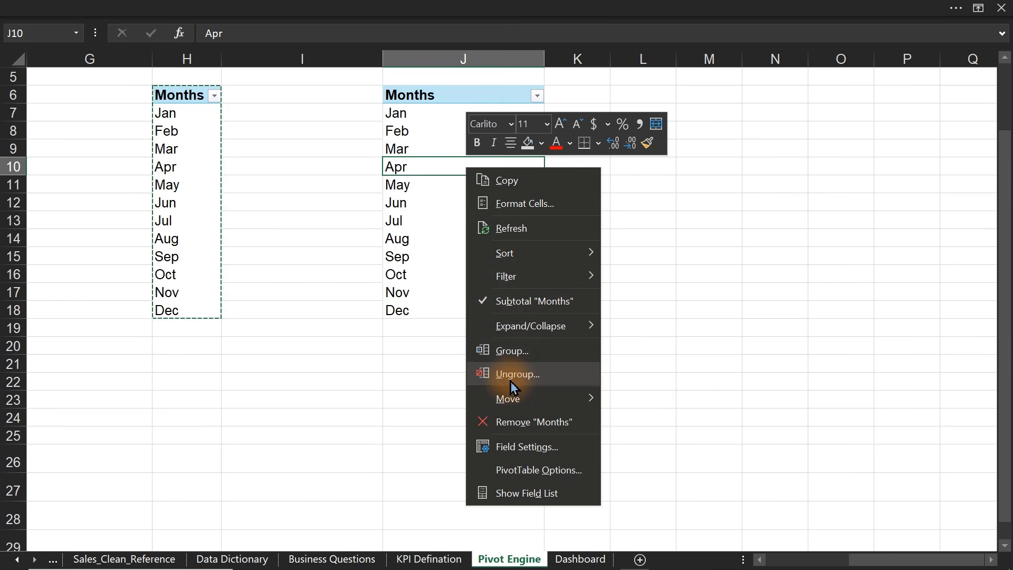
pyautogui.click(539, 492)
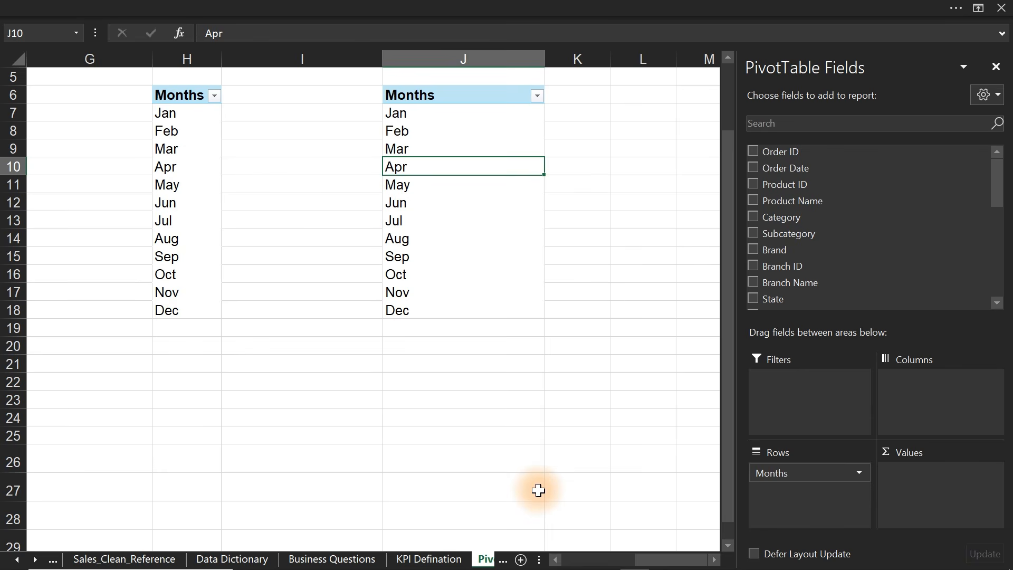
pyautogui.moveTo(998, 187); pyautogui.dragTo(998, 264)
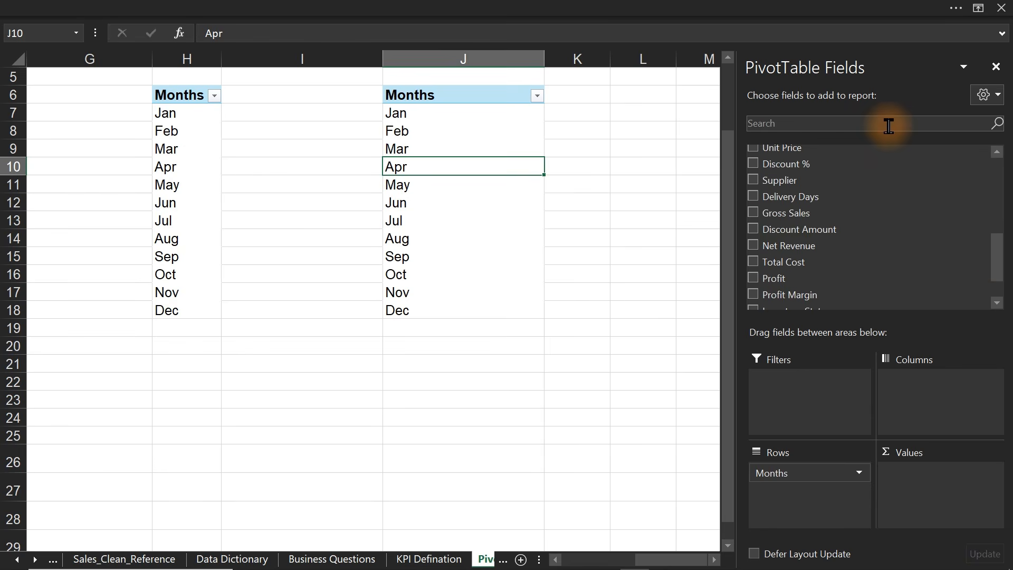
pyautogui.click(753, 246)
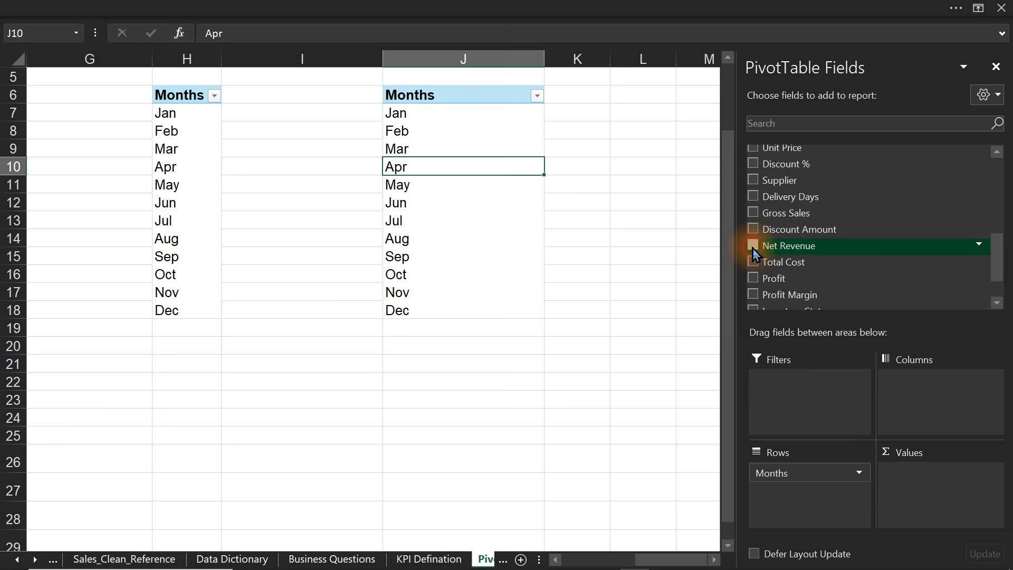
pyautogui.click(753, 279)
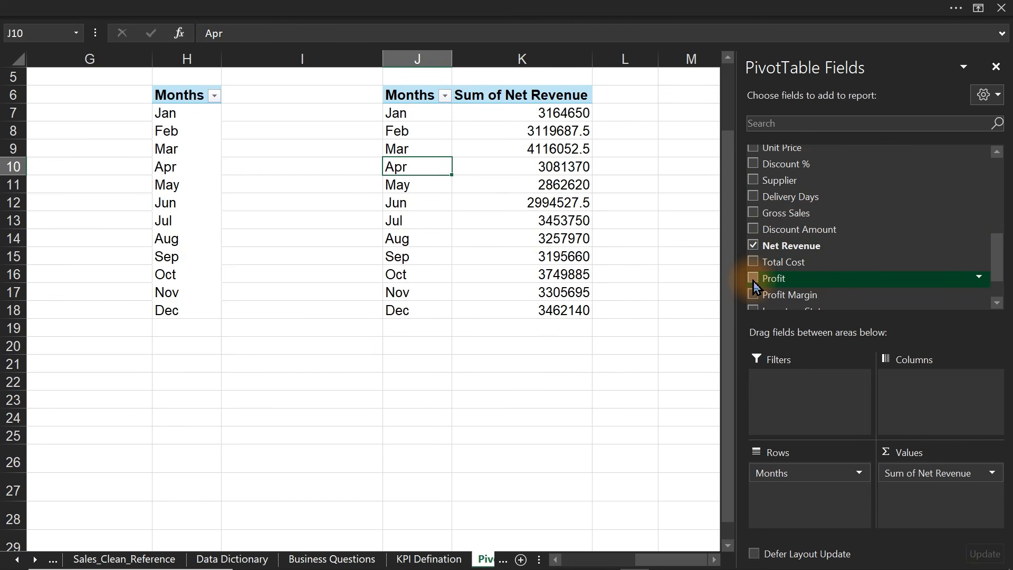
# - Review the Profit Margin formula in D14 without changing it
pyautogui.click(715, 561)
pyautogui.click(714, 560)
pyautogui.click(714, 561)
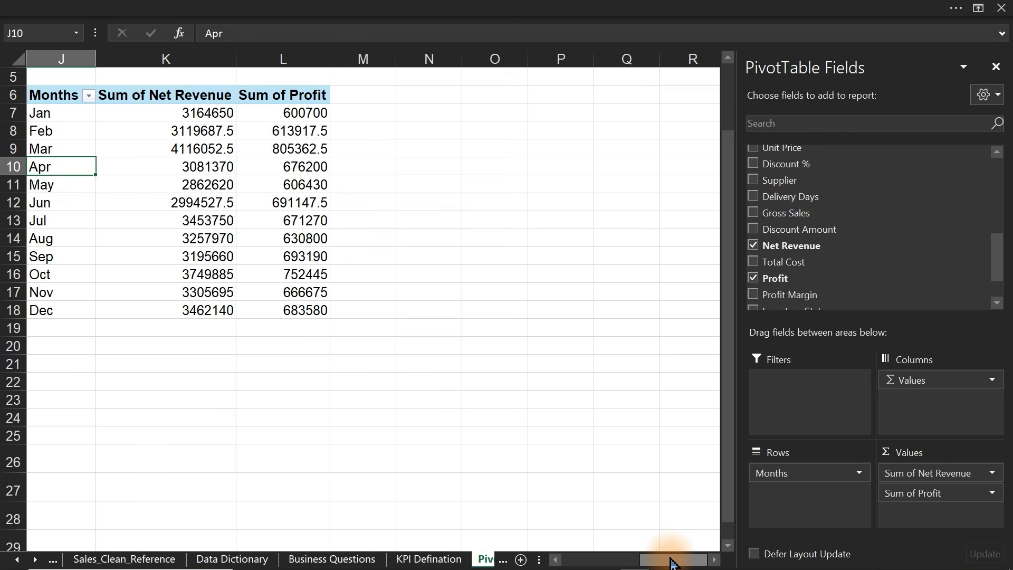
pyautogui.moveTo(671, 562); pyautogui.dragTo(601, 563)
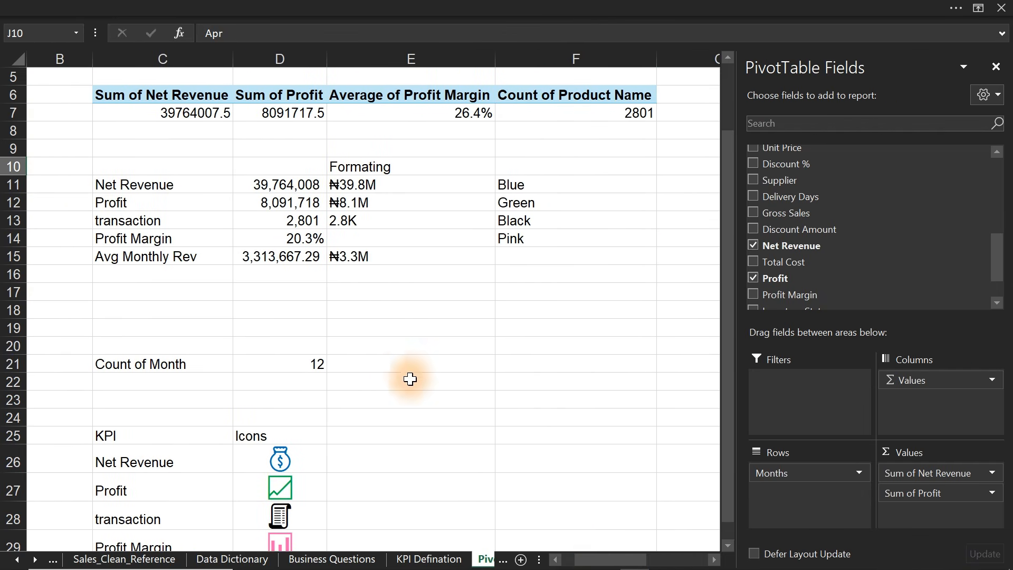
pyautogui.doubleClick(295, 244)
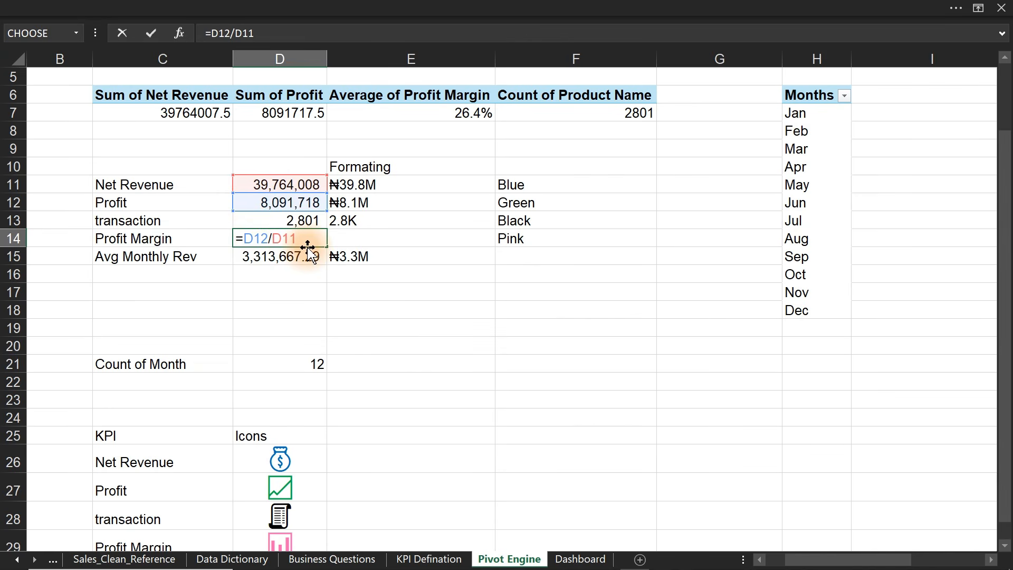
pyautogui.hotkey('ctrl', 'Return')
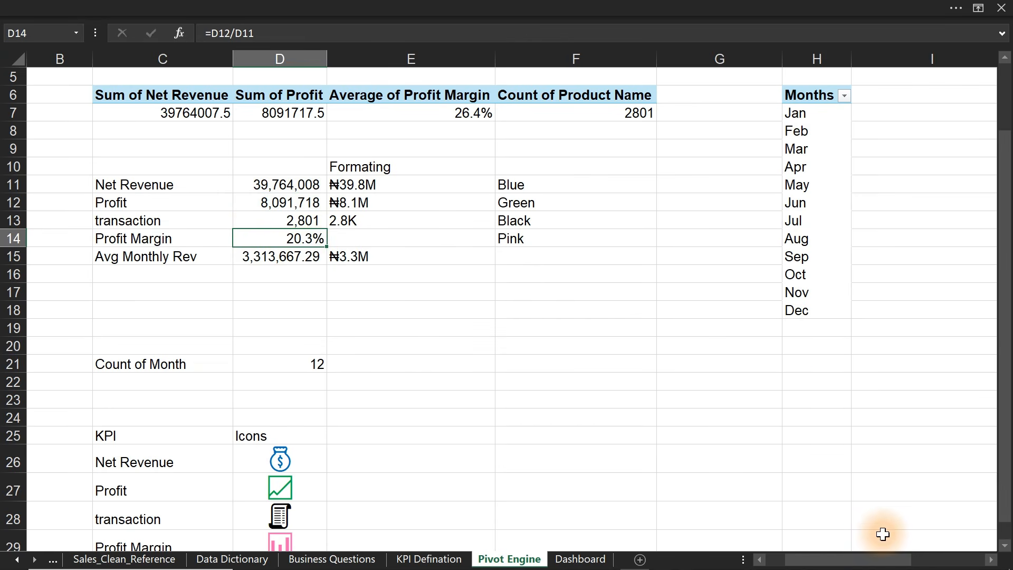
# - Calculate each month's profit margin beside the monthly pivot by entering =L7/K7 in M7 and filling it down to M18
pyautogui.moveTo(879, 562); pyautogui.dragTo(988, 561)
pyautogui.click(879, 113)
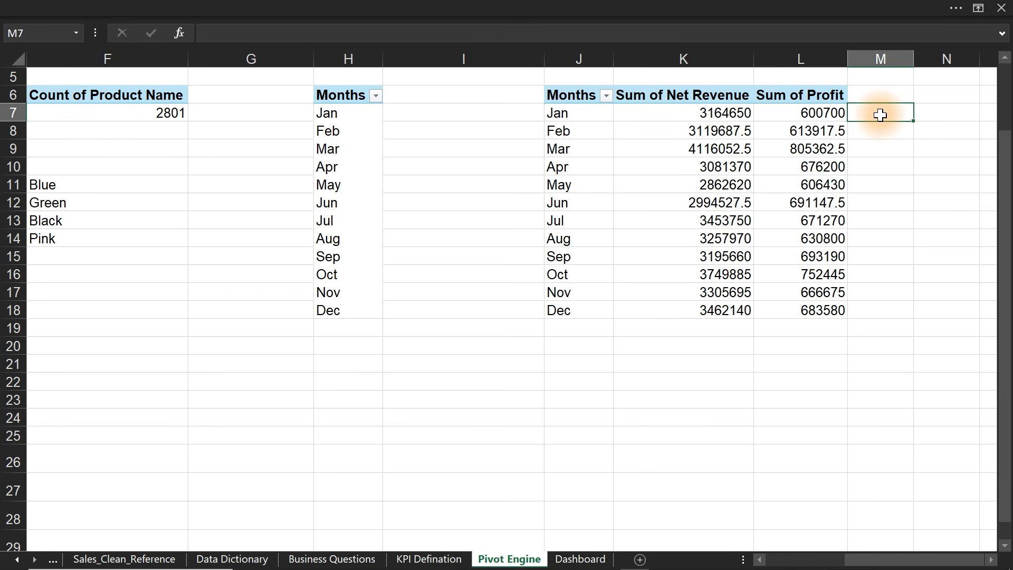
pyautogui.write('=')
pyautogui.click(831, 112)
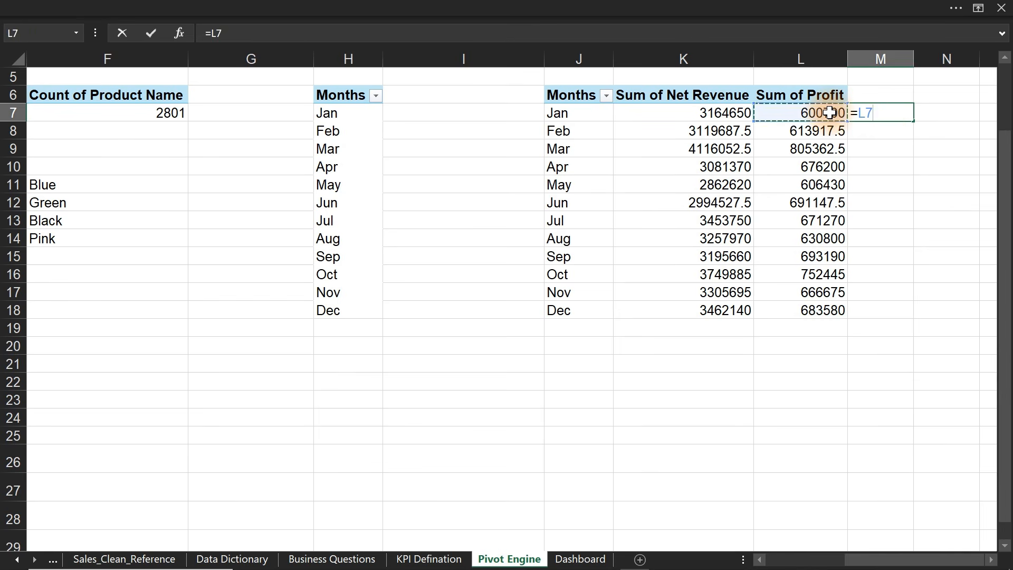
pyautogui.write('/')
pyautogui.click(734, 113)
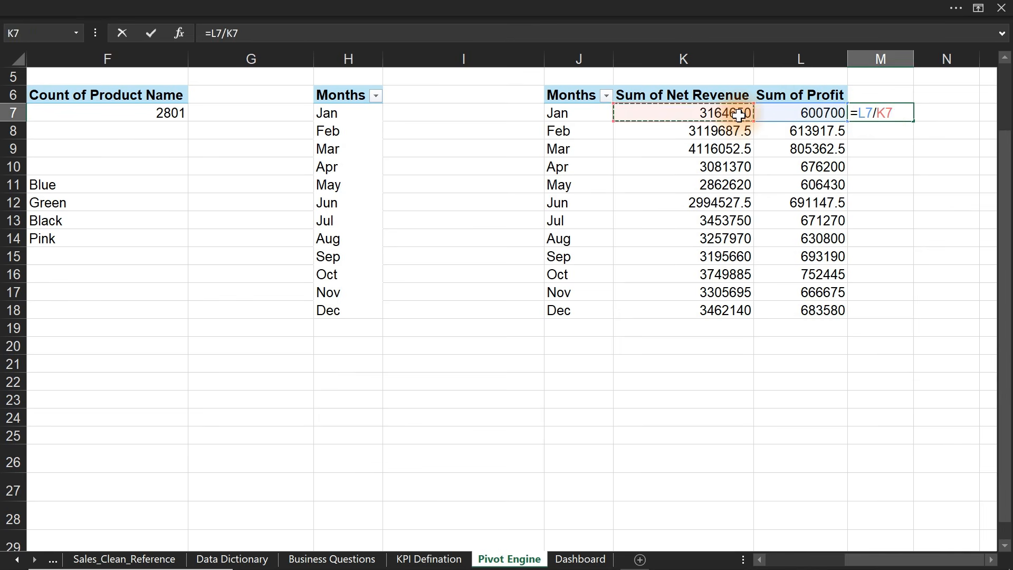
pyautogui.press('Return')
pyautogui.click(887, 113)
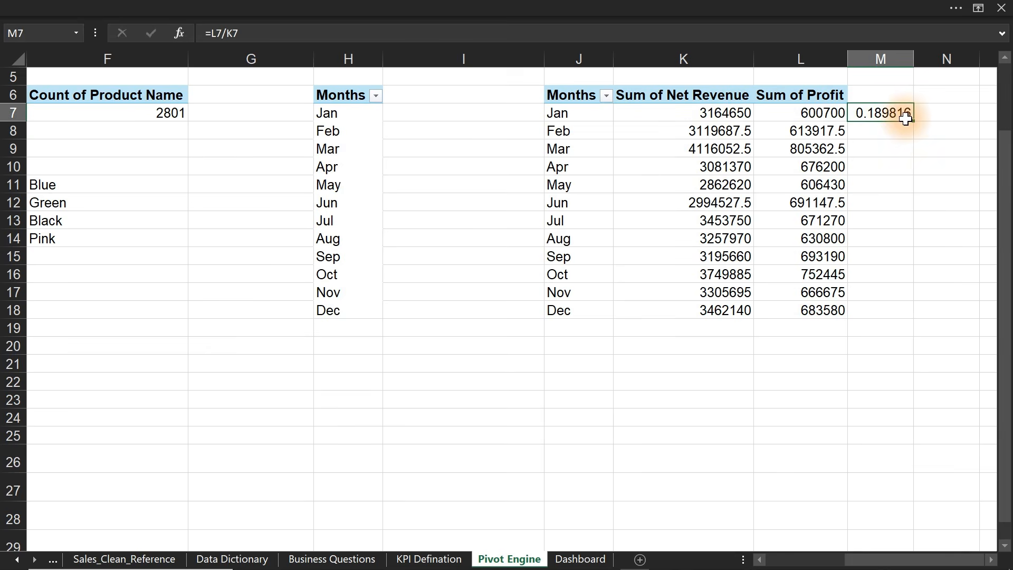
pyautogui.doubleClick(912, 121)
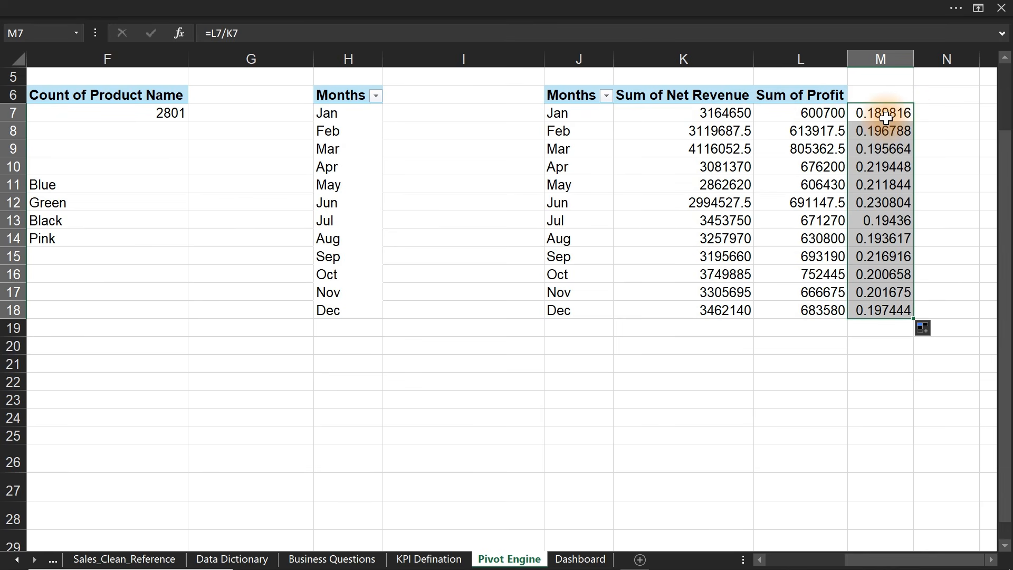
# - Format the monthly margins in M7:M18 as percentages with one decimal place and head the column Margin in M6
pyautogui.hotkey('ctrl', '1')
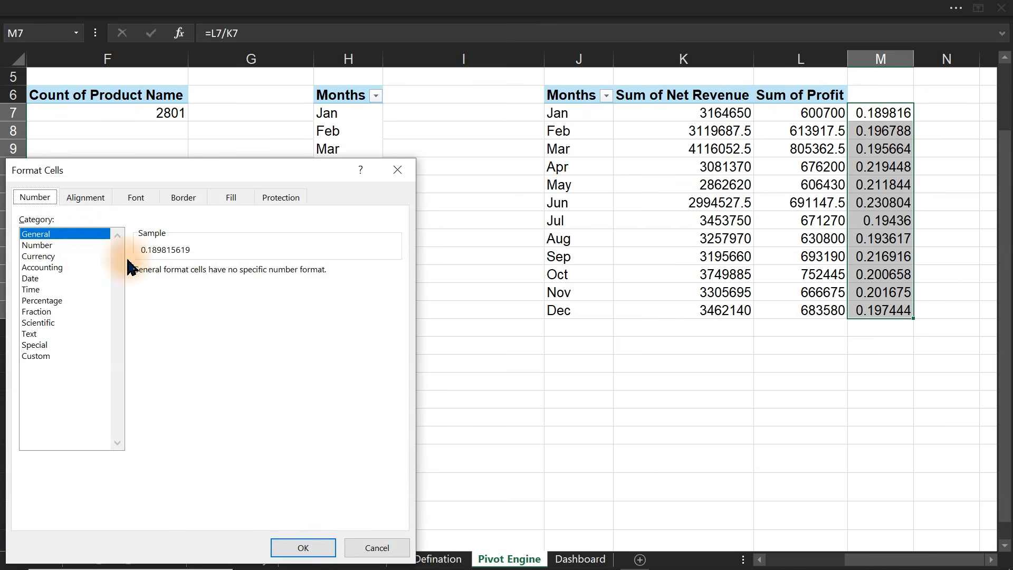
pyautogui.click(52, 301)
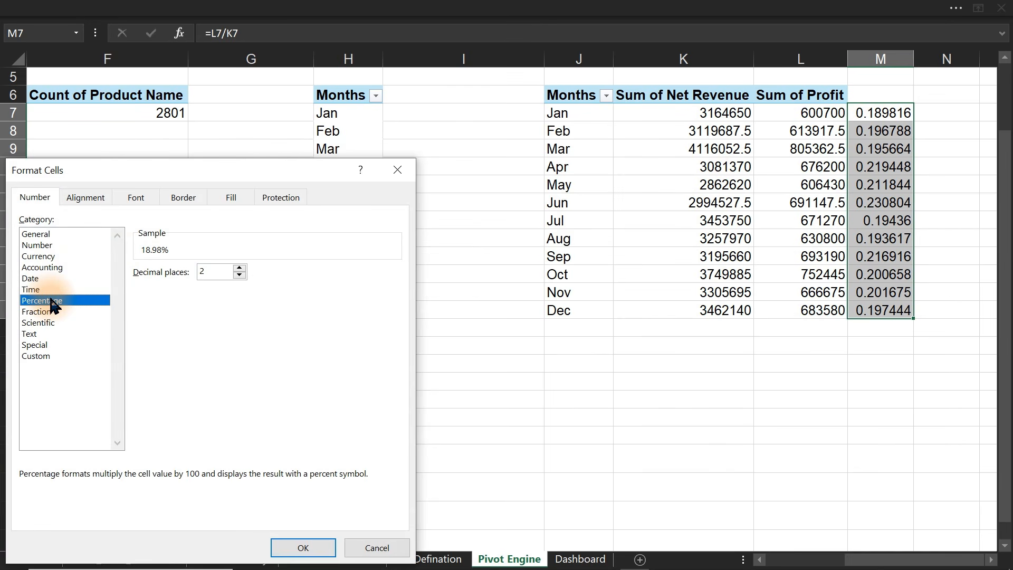
pyautogui.click(239, 275)
pyautogui.click(311, 547)
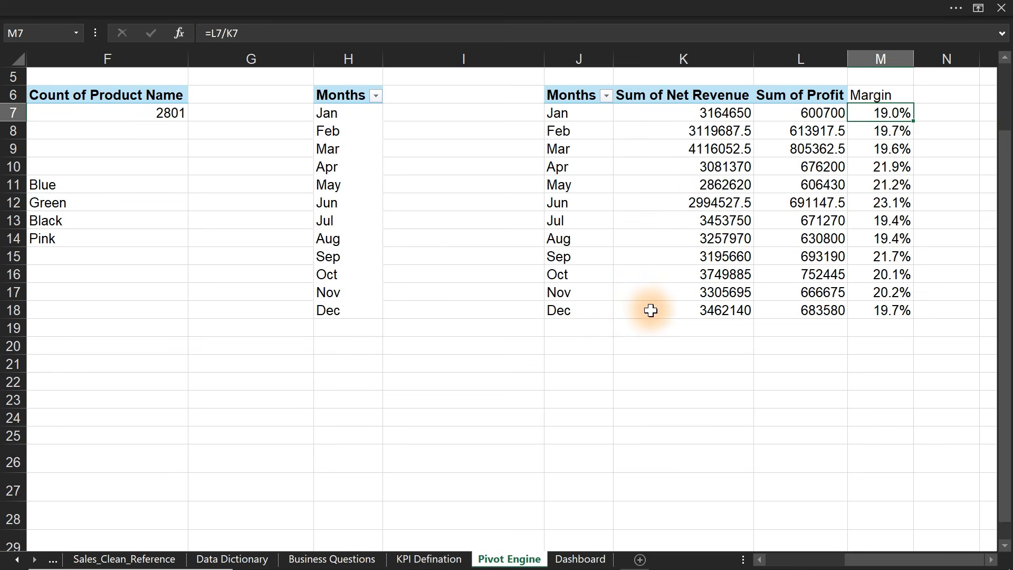
pyautogui.click(991, 560)
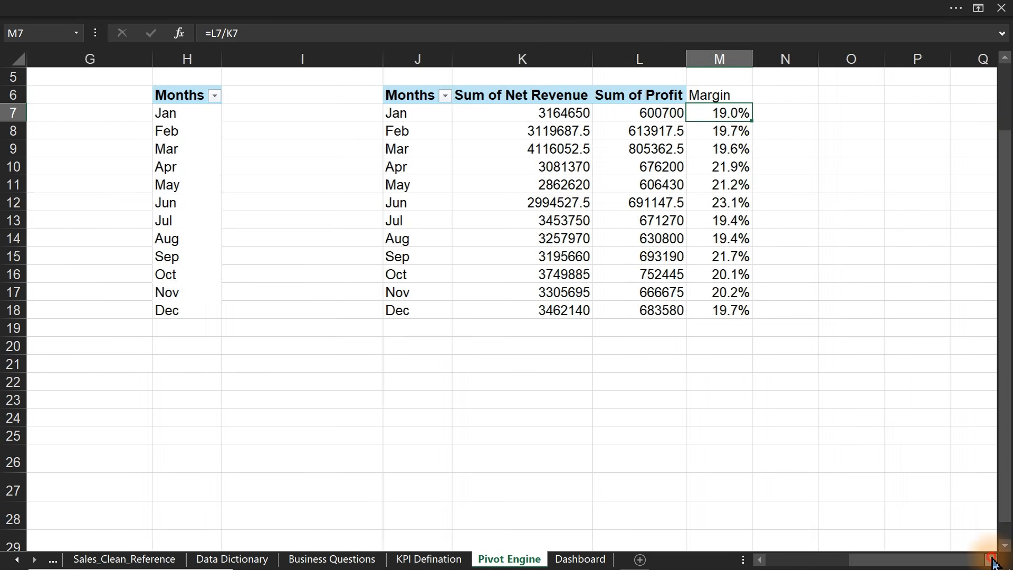
pyautogui.click(991, 560)
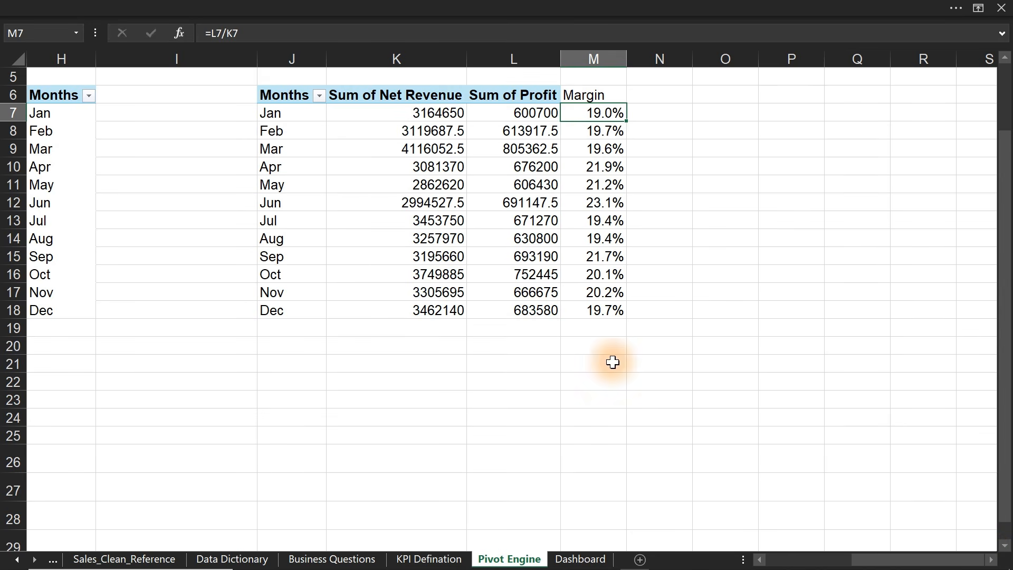
pyautogui.moveTo(896, 561)
pyautogui.mouseDown()
pyautogui.moveTo(804, 567)
pyautogui.moveTo(903, 566)
pyautogui.mouseUp()
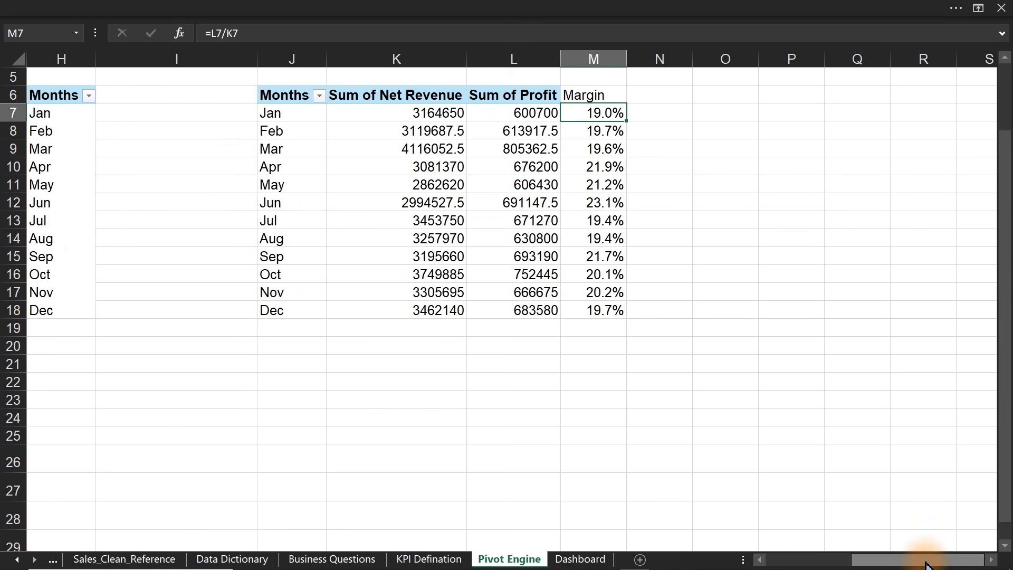
pyautogui.click(991, 560)
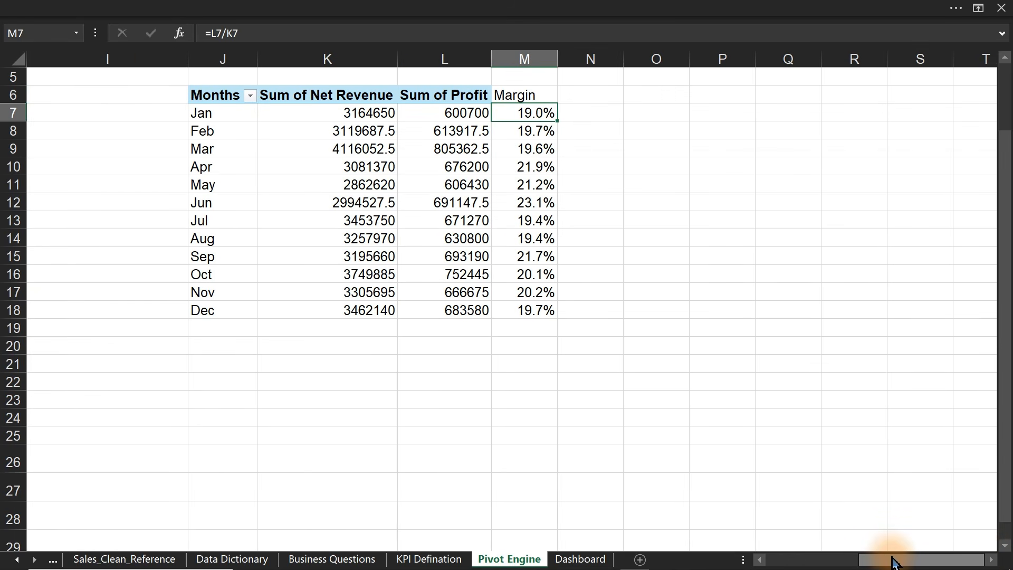
# - Copy the Months pivot table from H6:H18 and paste it at P7 on the Pivot Engine sheet
pyautogui.moveTo(895, 561); pyautogui.dragTo(844, 562)
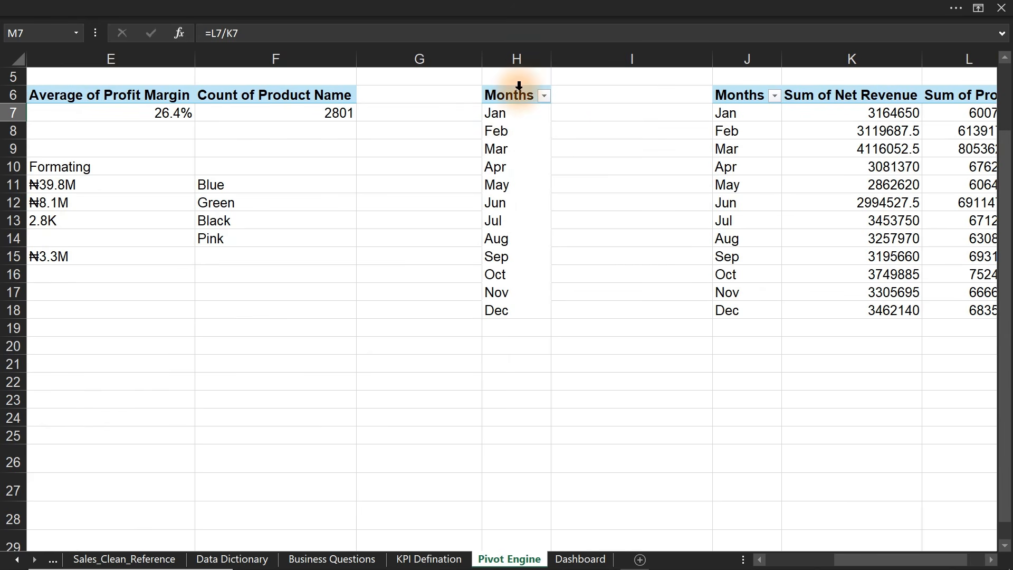
pyautogui.moveTo(512, 97); pyautogui.dragTo(526, 308)
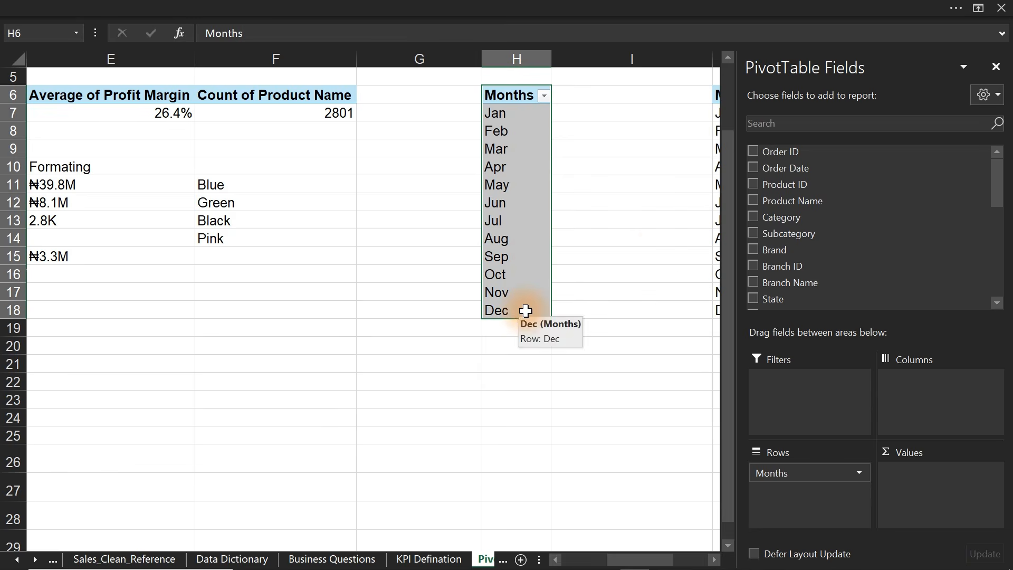
pyautogui.click(655, 250)
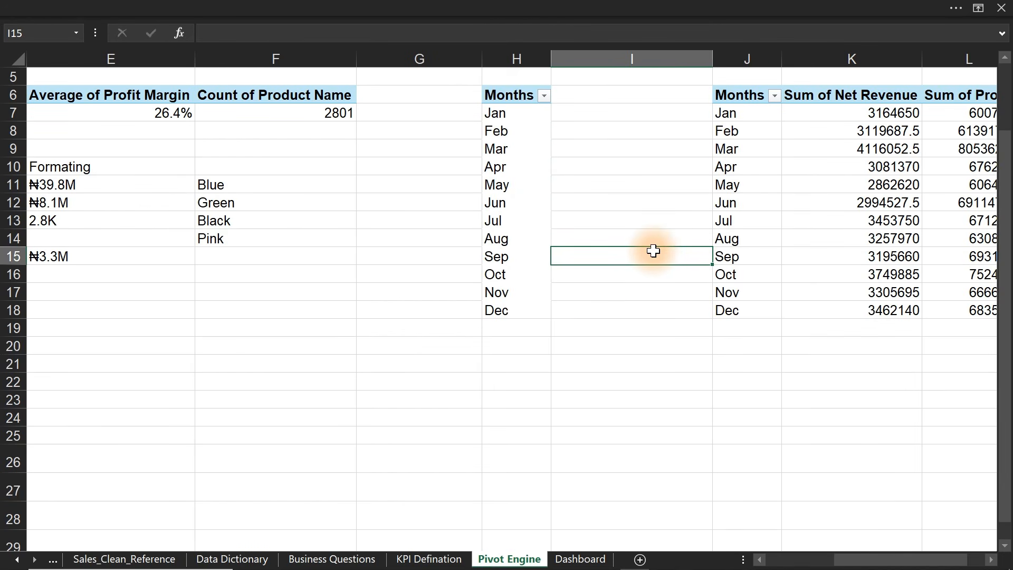
pyautogui.moveTo(516, 97); pyautogui.dragTo(525, 310)
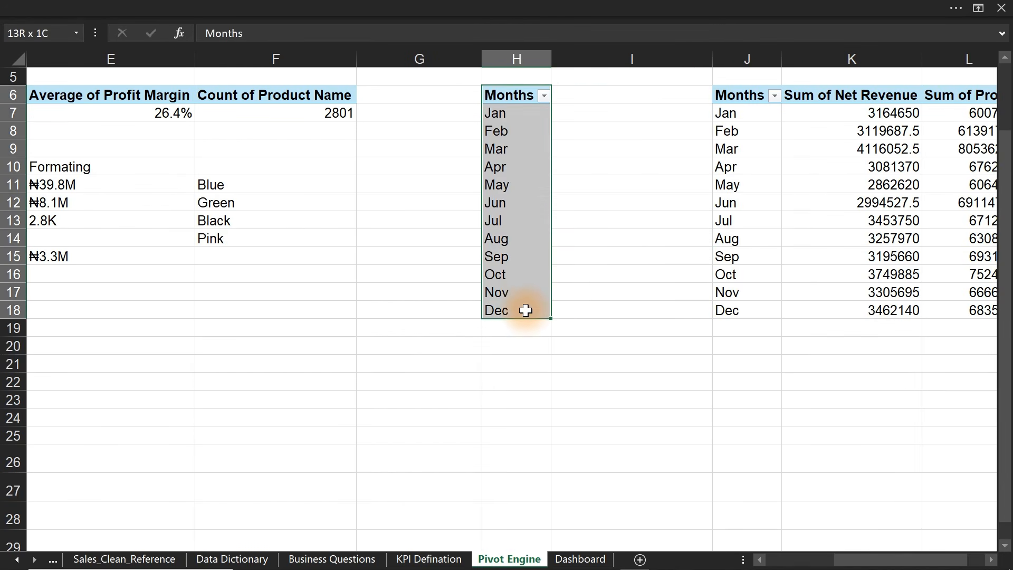
pyautogui.hotkey('ctrl', 'c')
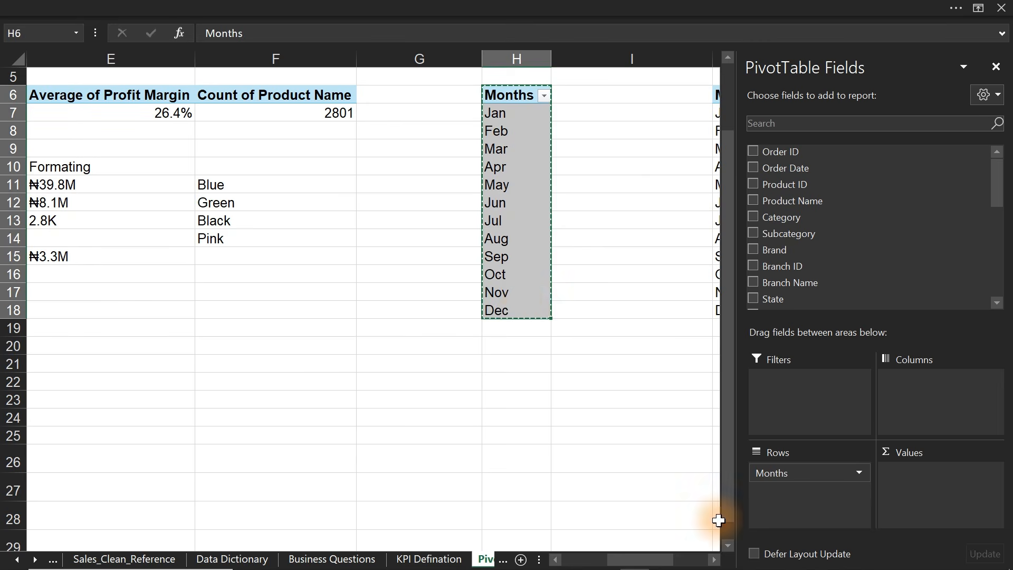
pyautogui.moveTo(656, 560); pyautogui.dragTo(670, 559)
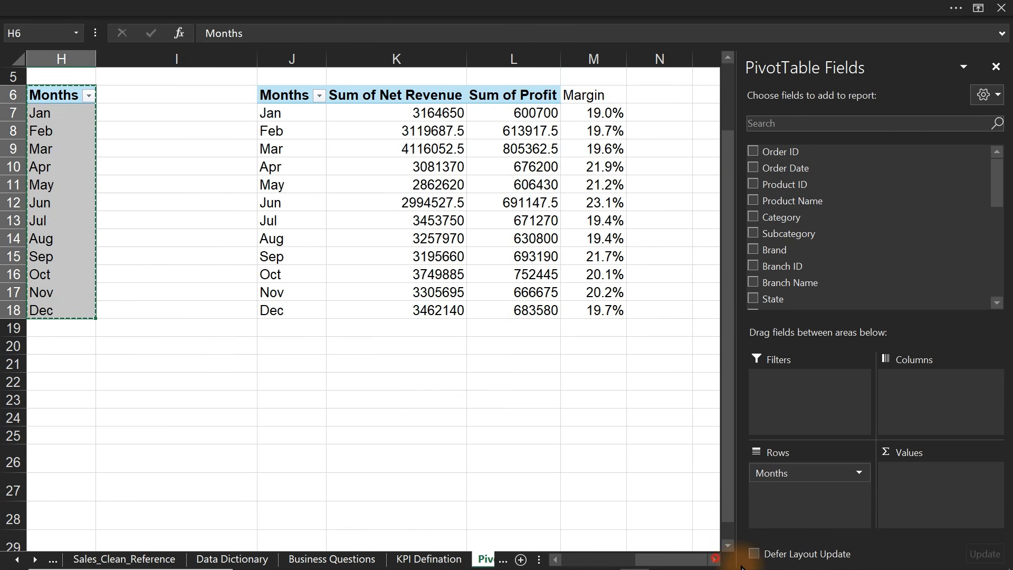
pyautogui.moveTo(741, 568); pyautogui.dragTo(707, 551)
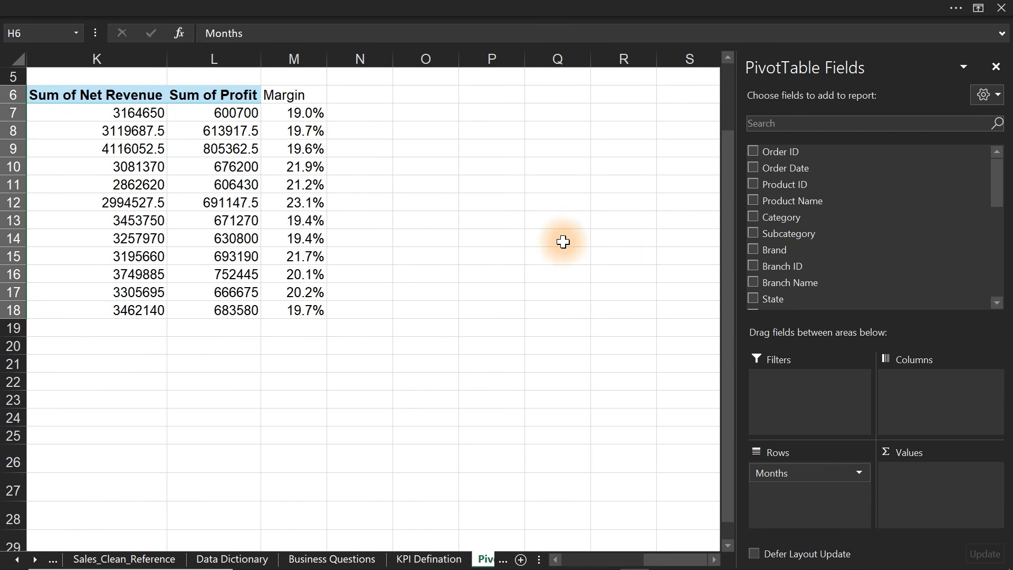
pyautogui.click(507, 114)
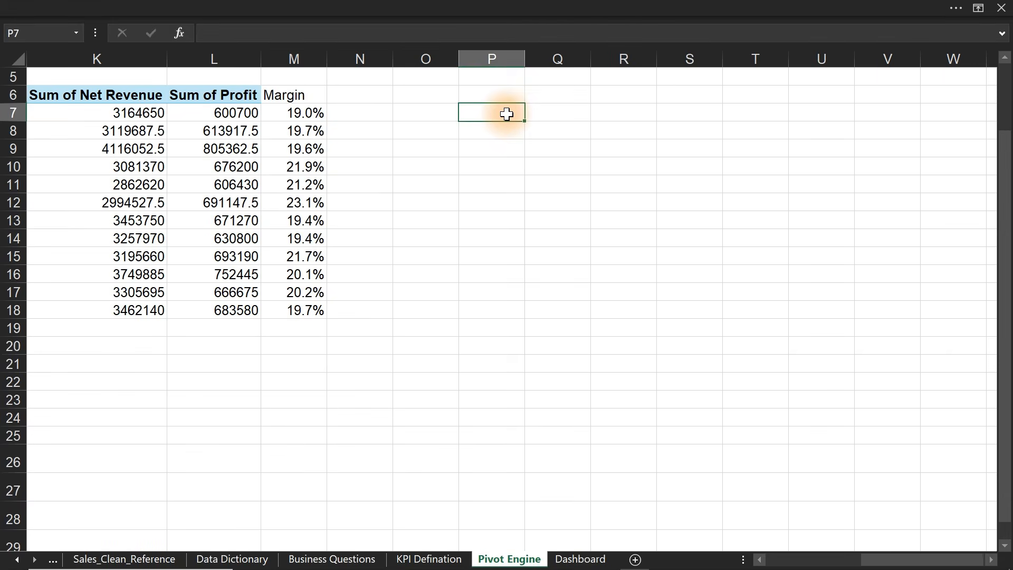
pyautogui.hotkey('ctrl', 'v')
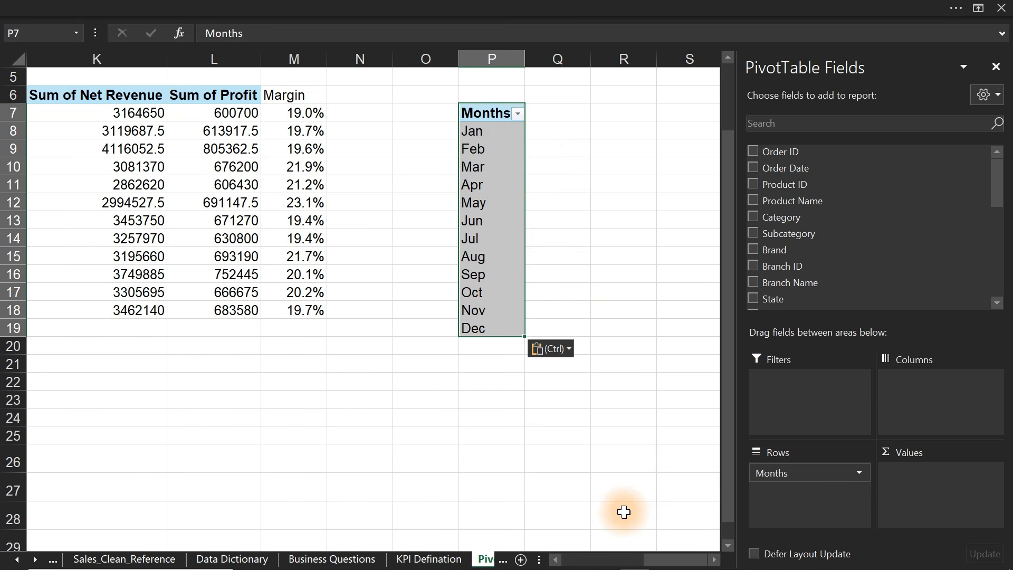
# - Add the Months field as a slicer for the pivot table at P7 and place the slicer below the Margin column's upper rows
pyautogui.click(484, 257)
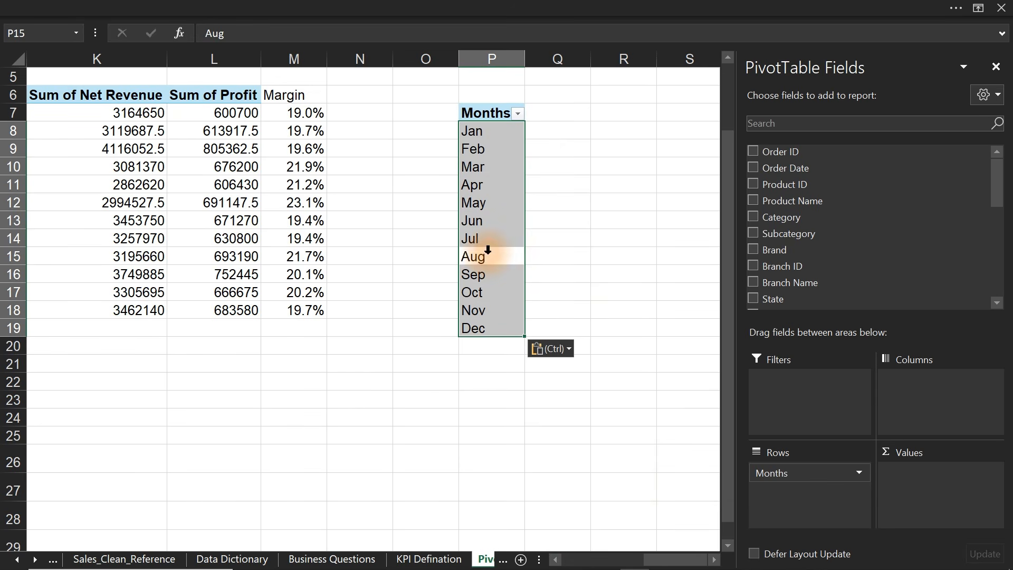
pyautogui.moveTo(487, 273); pyautogui.dragTo(482, 262)
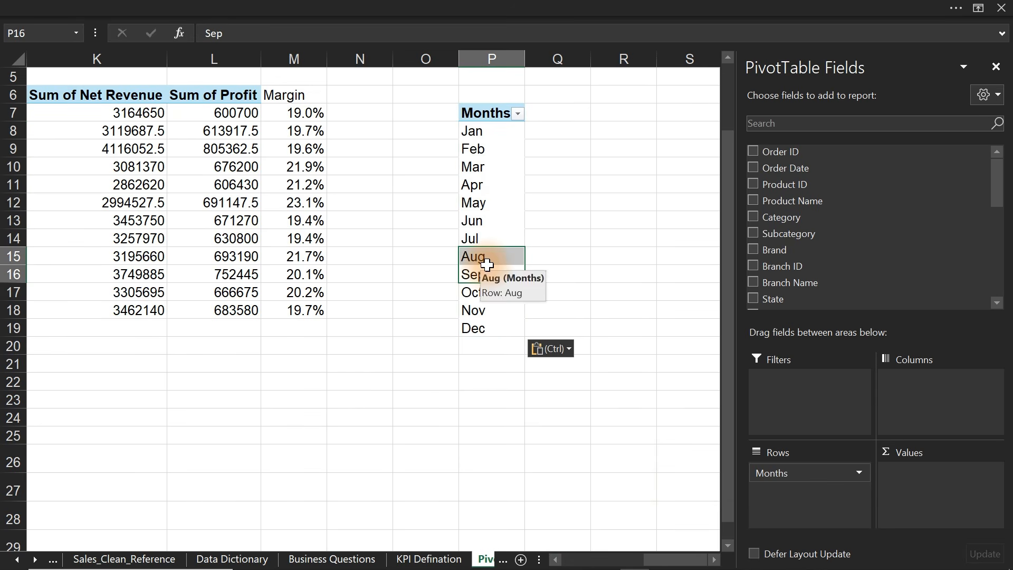
pyautogui.click(488, 275)
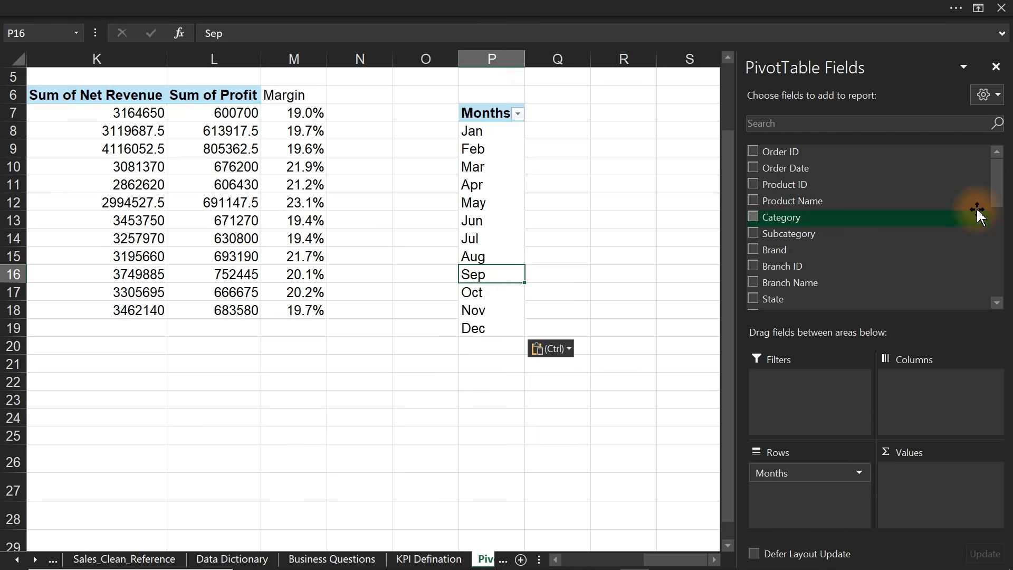
pyautogui.moveTo(999, 193); pyautogui.dragTo(995, 290)
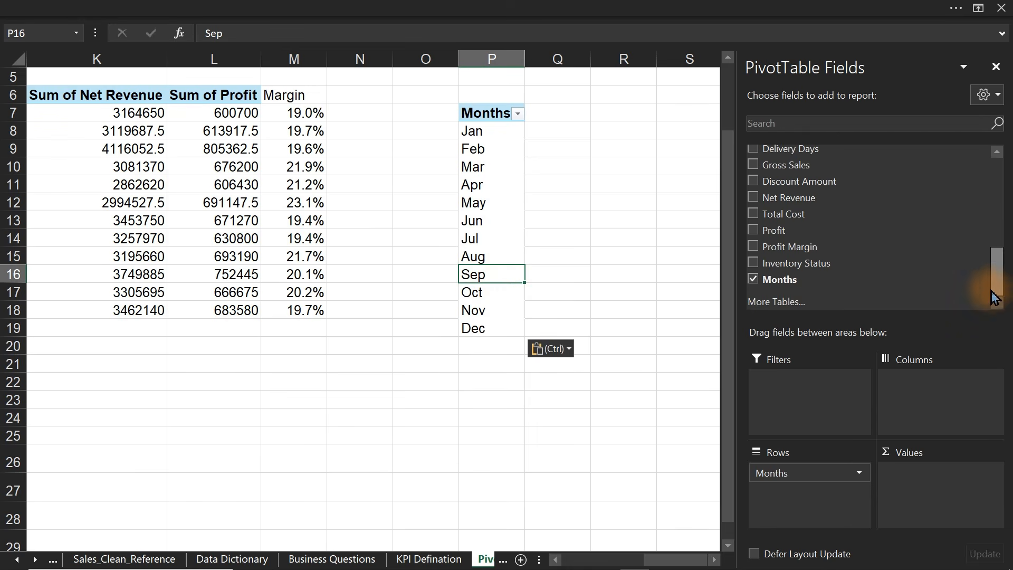
pyautogui.rightClick(798, 282)
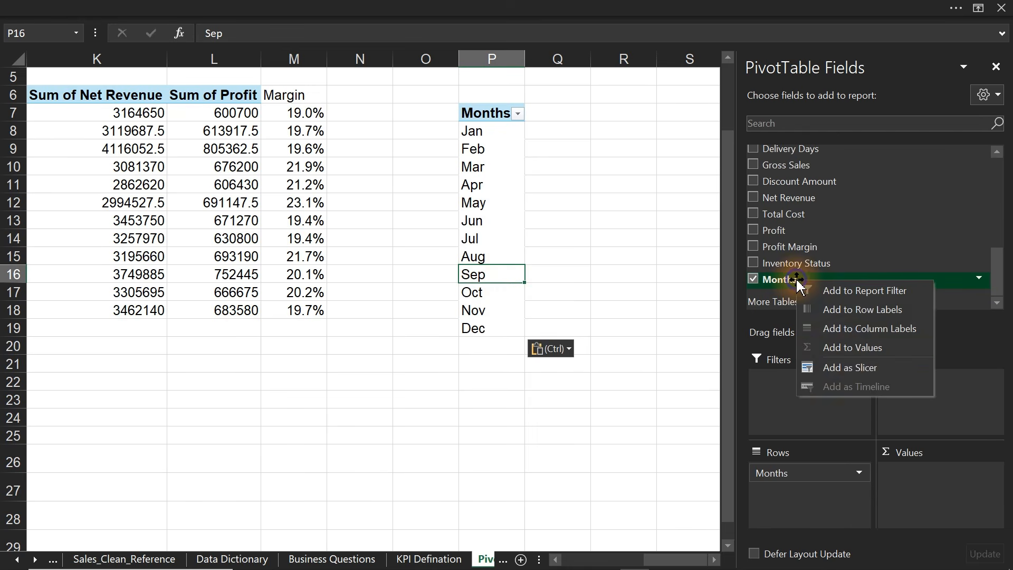
pyautogui.click(851, 368)
pyautogui.moveTo(356, 204); pyautogui.dragTo(285, 268)
# - Try the Months slicer by filtering the P7 pivot table to Feb, Apr, Mar and again Feb, and move the slicer up
pyautogui.click(294, 320)
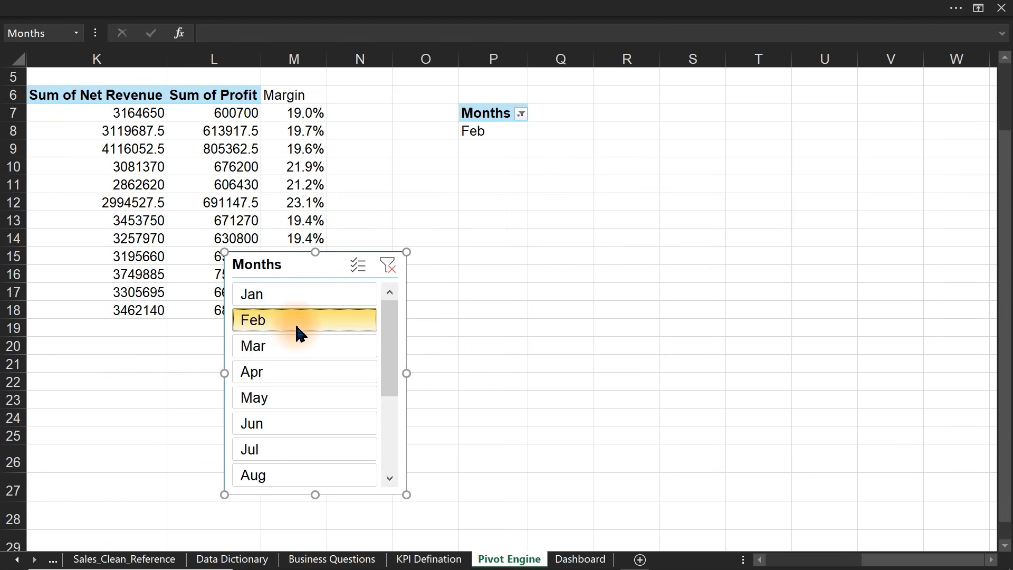
pyautogui.click(312, 371)
pyautogui.click(318, 345)
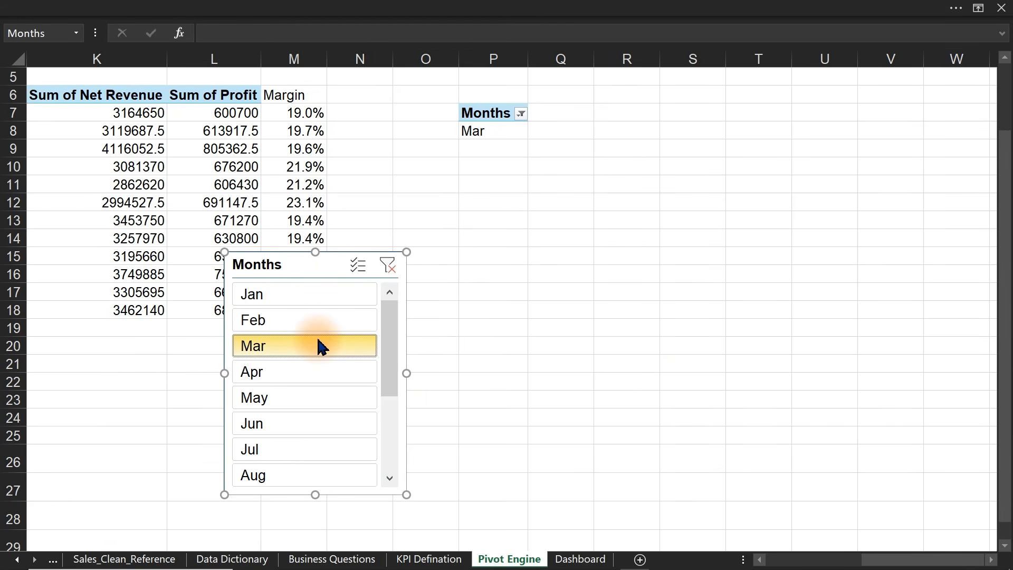
pyautogui.click(317, 322)
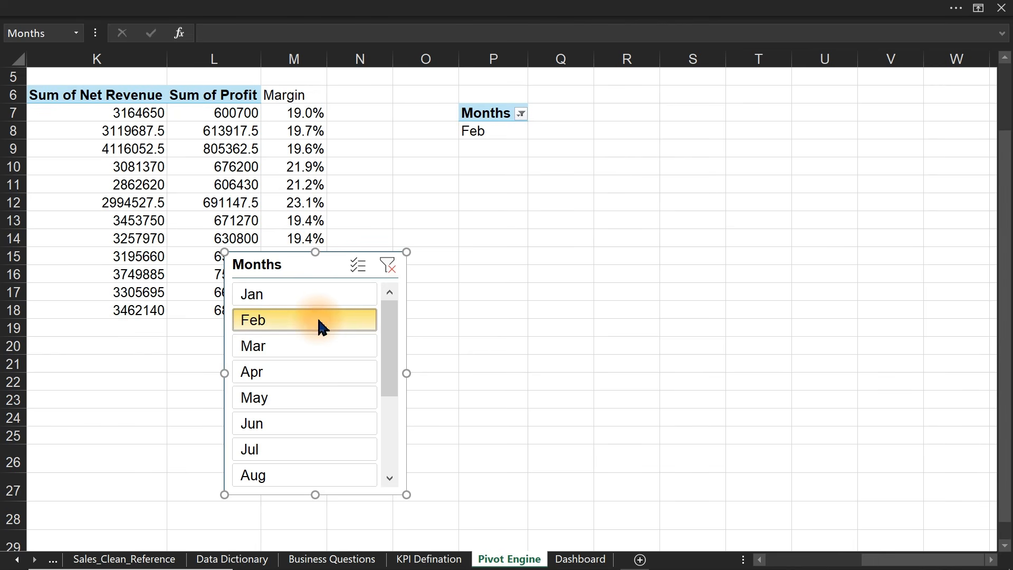
pyautogui.moveTo(319, 267); pyautogui.dragTo(271, 206)
# - Rename the pivot table holding the revenue, profit, margin and product count totals at C6:F7 as KPIs
pyautogui.moveTo(896, 560); pyautogui.dragTo(749, 563)
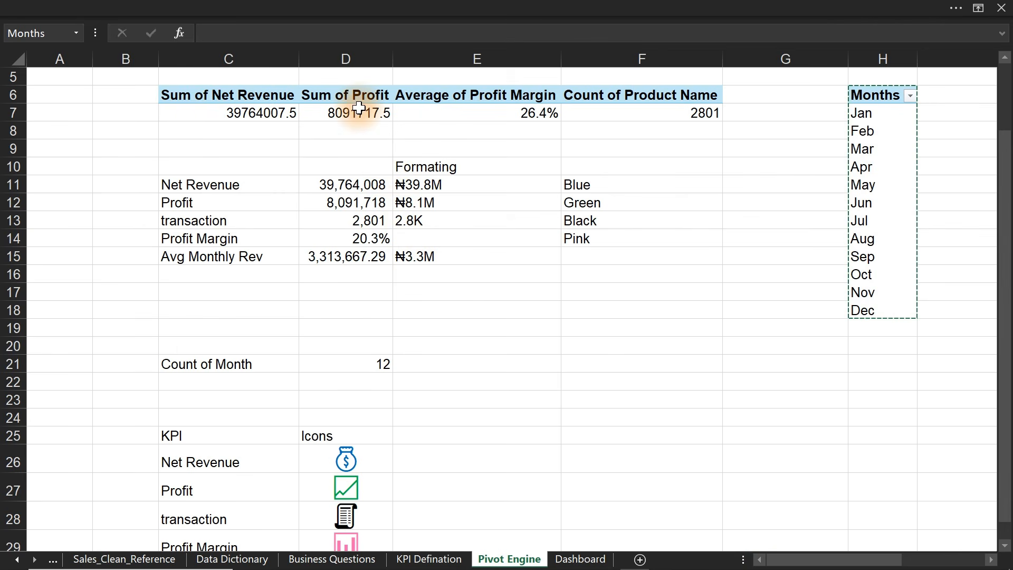
pyautogui.click(221, 8)
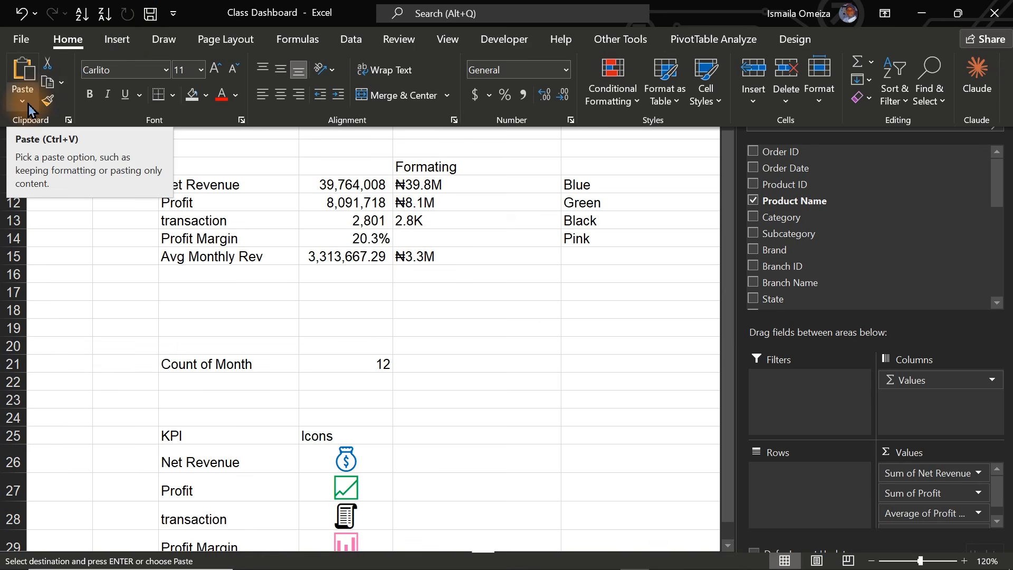
pyautogui.click(566, 323)
pyautogui.click(385, 6)
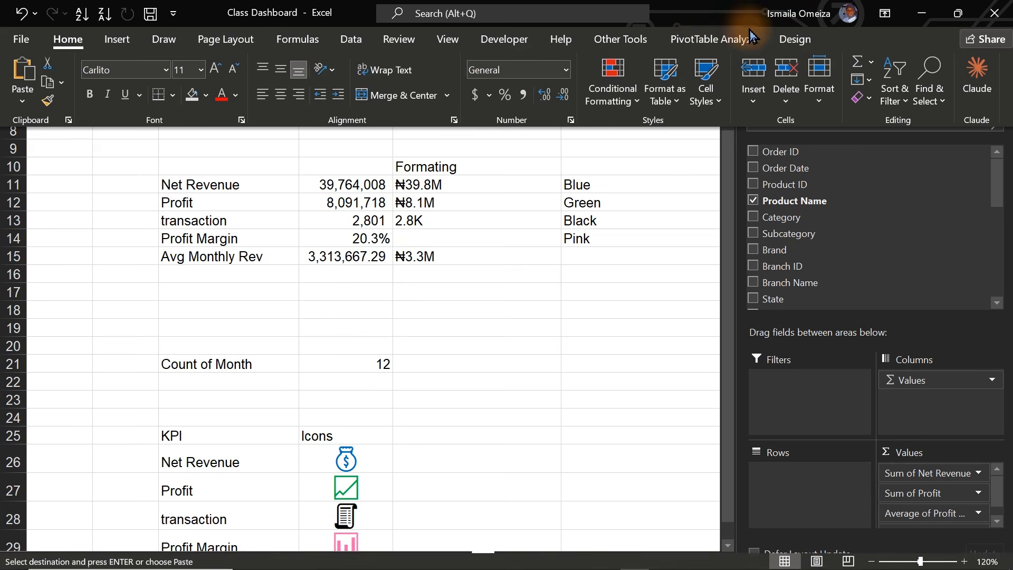
pyautogui.click(749, 38)
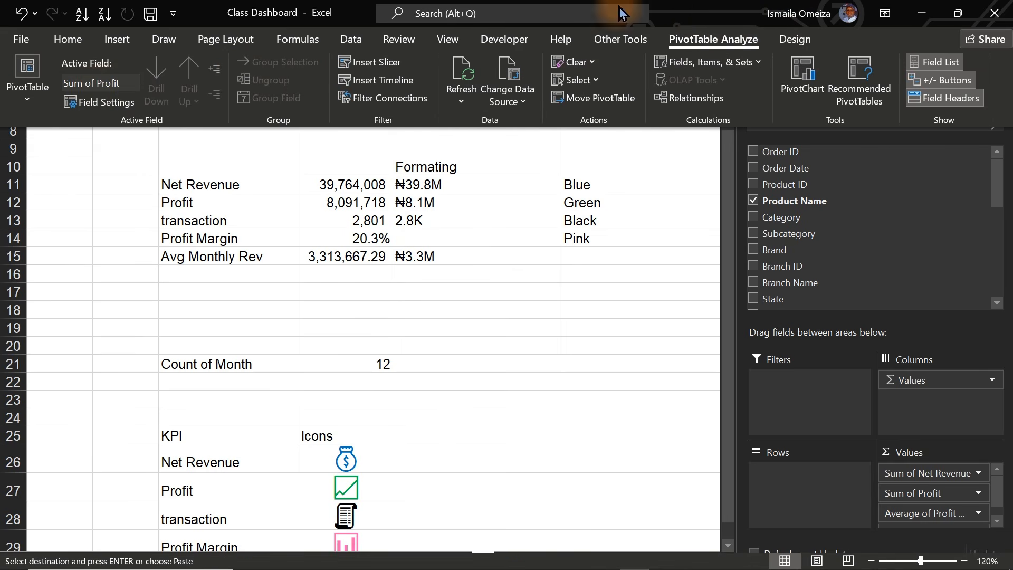
pyautogui.click(30, 105)
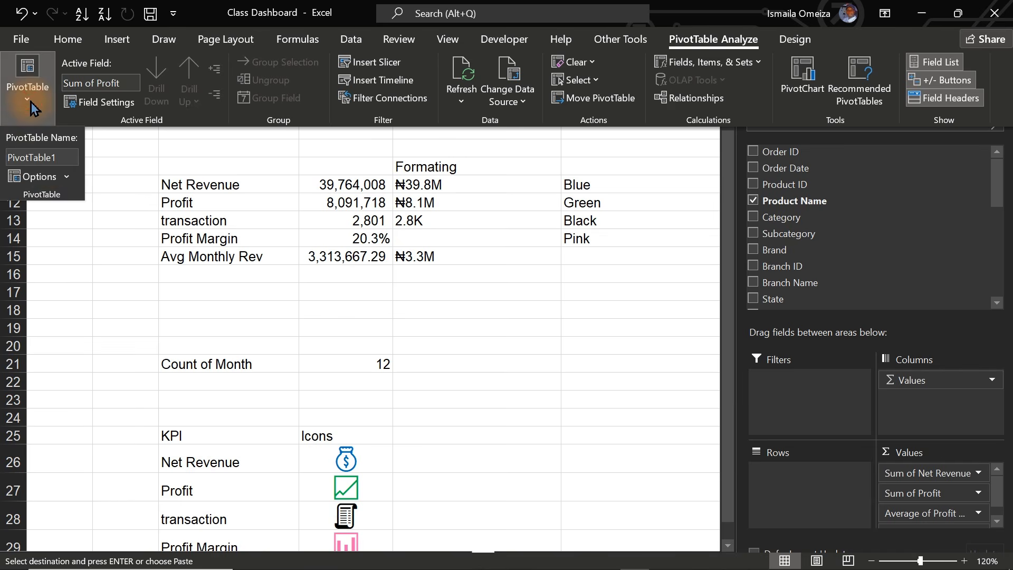
pyautogui.click(58, 158)
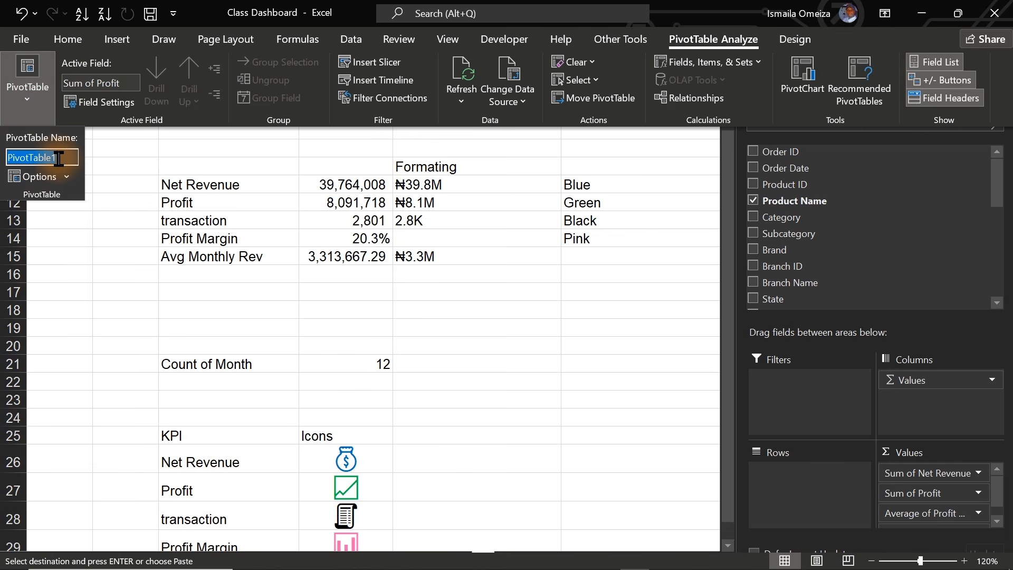
pyautogui.write('KPIs')
pyautogui.press('Return')
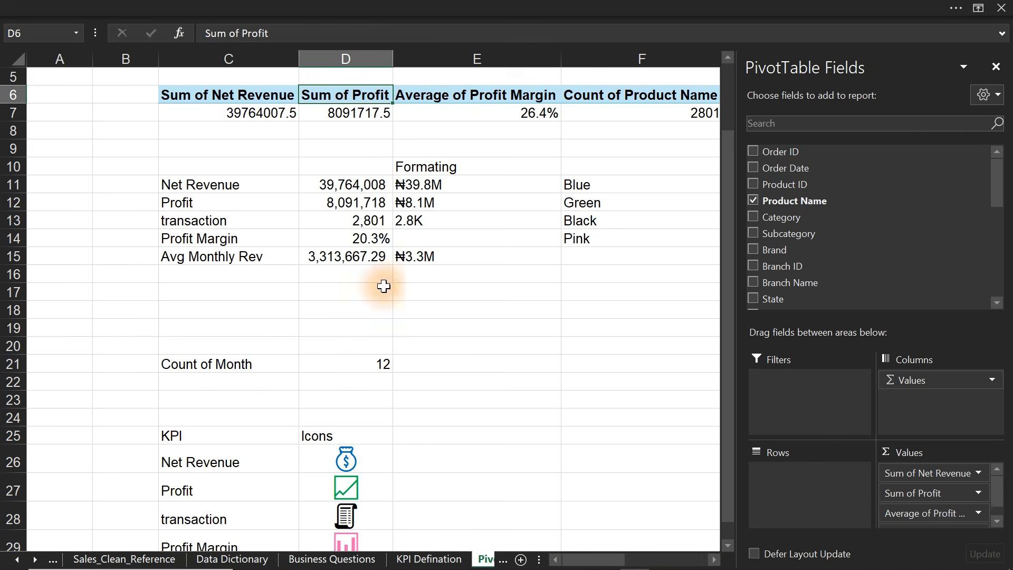
# - Rename the Months pivot table in column H as Avg
pyautogui.moveTo(608, 562); pyautogui.dragTo(652, 562)
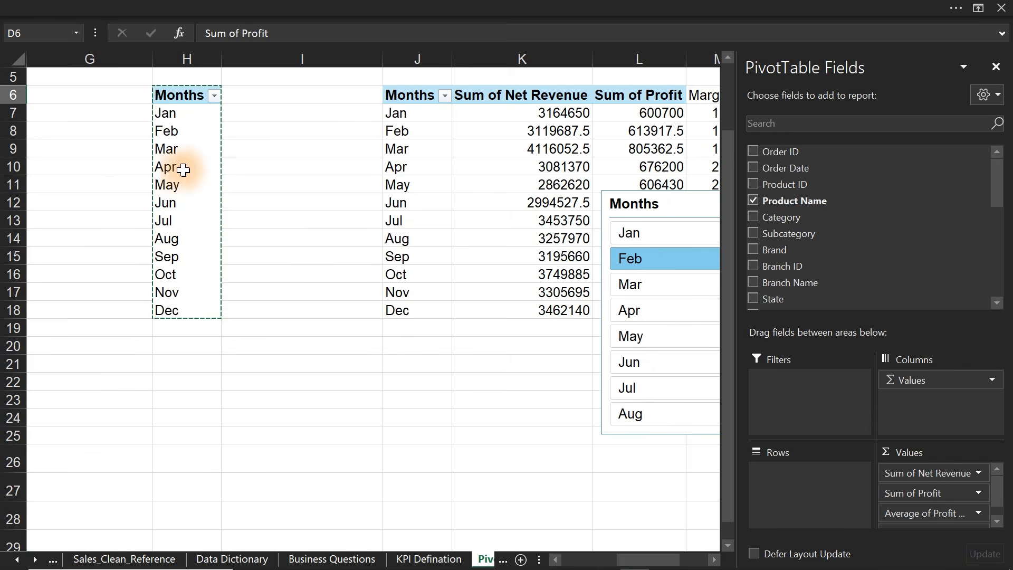
pyautogui.click(191, 169)
pyautogui.click(484, 8)
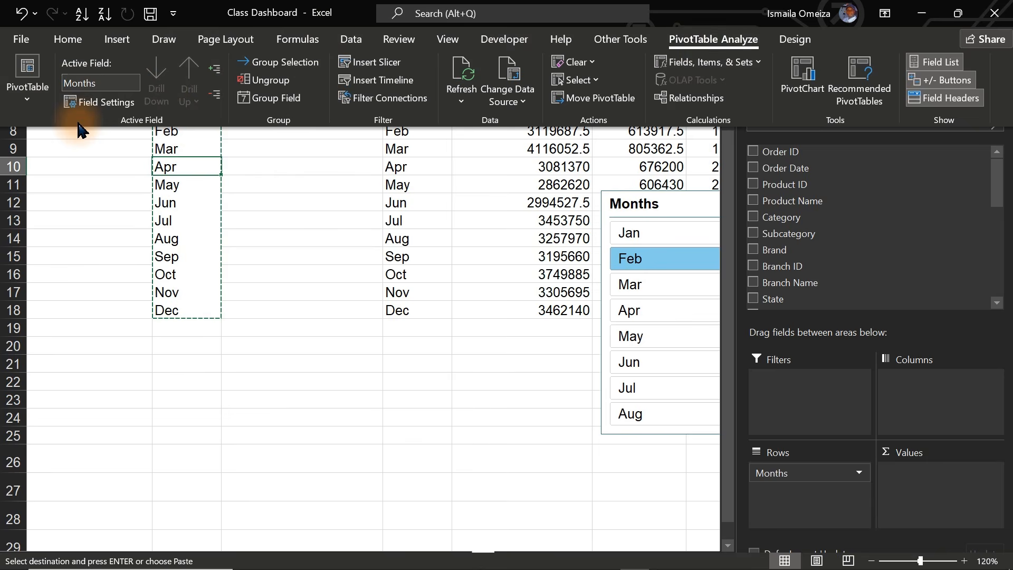
pyautogui.click(27, 79)
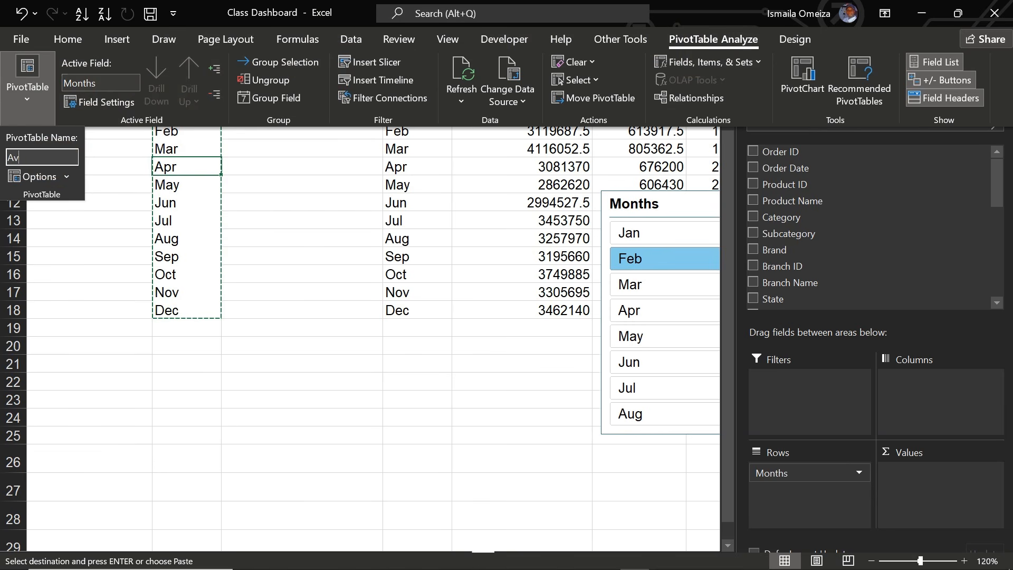
pyautogui.write('vg')
pyautogui.press('Return')
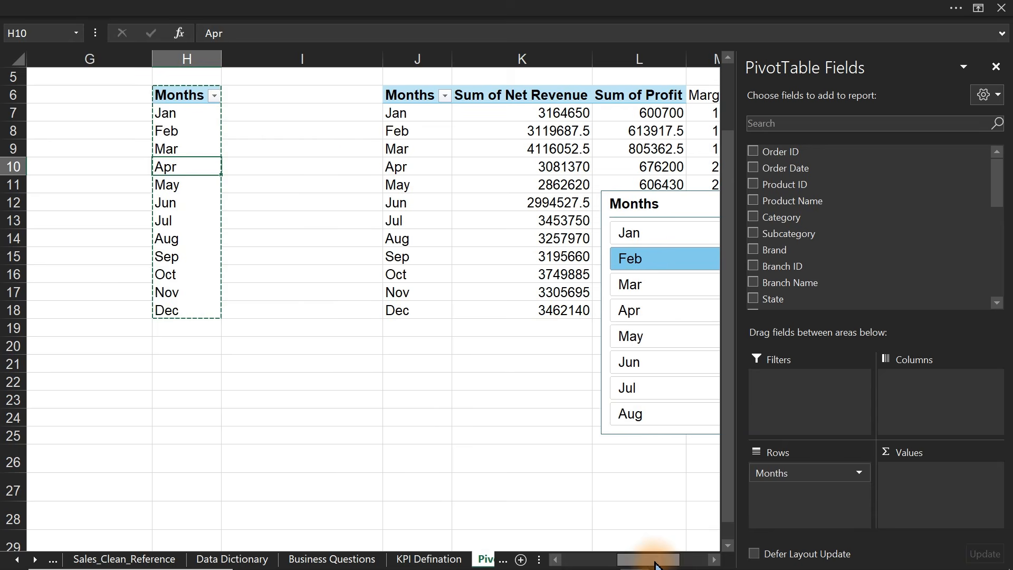
# - Rename the monthly net revenue and profit pivot table in columns J to L as MoM Change Table
pyautogui.moveTo(657, 560); pyautogui.dragTo(679, 563)
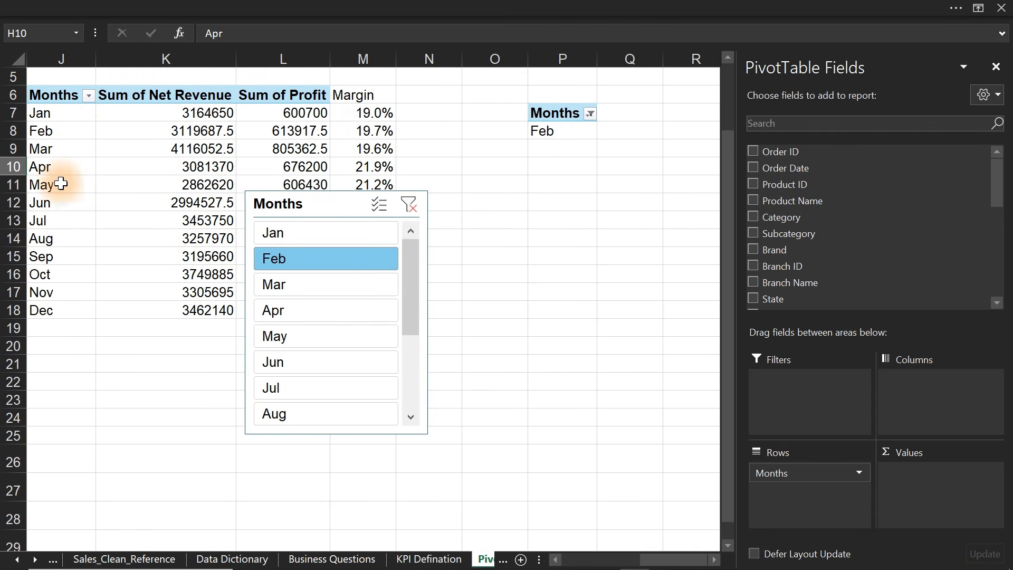
pyautogui.click(170, 167)
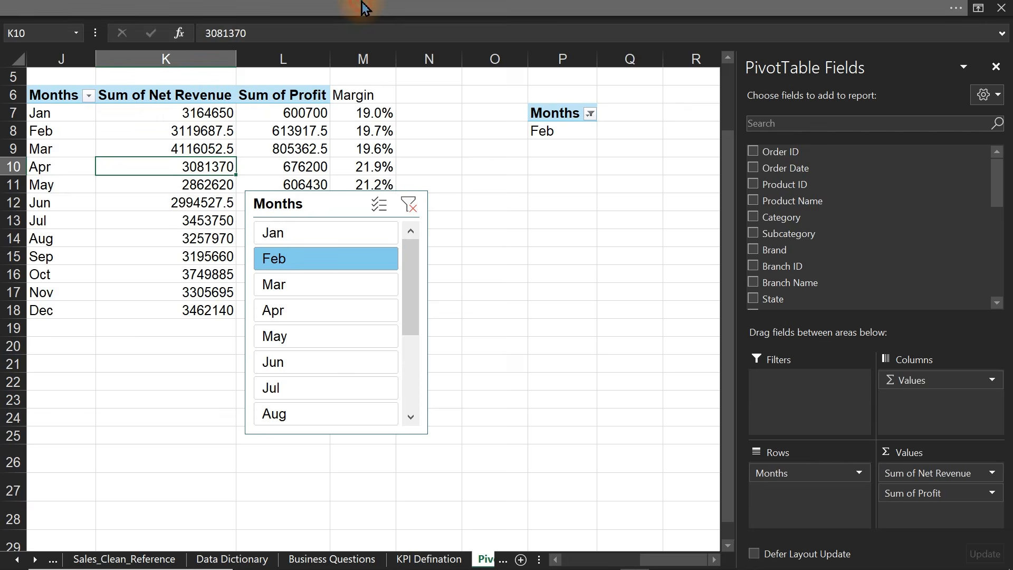
pyautogui.click(418, 6)
pyautogui.click(28, 79)
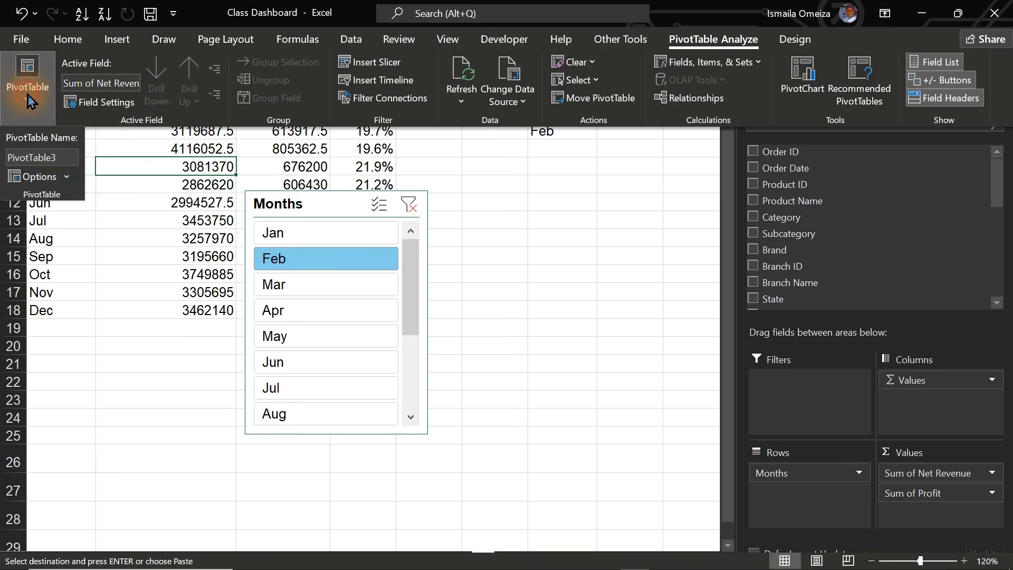
pyautogui.click(55, 158)
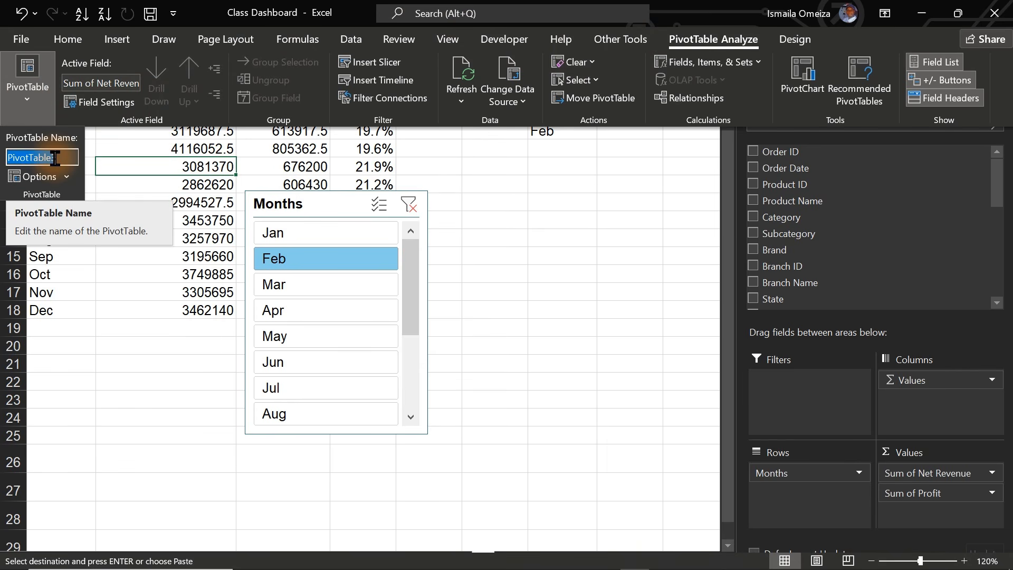
pyautogui.press('BackSpace')
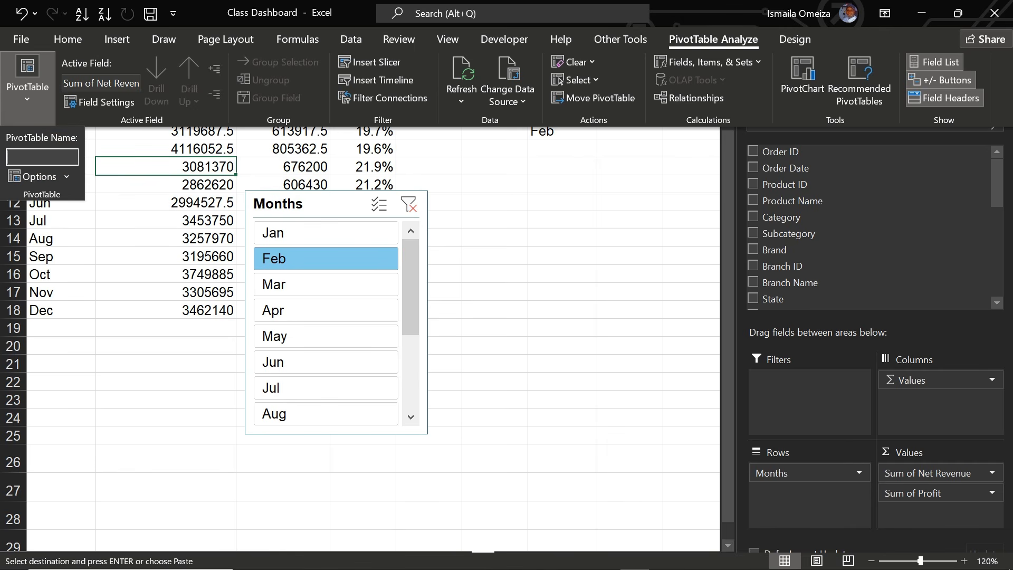
pyautogui.write('MoM Cha')
pyautogui.write('nge Table')
pyautogui.press('Return')
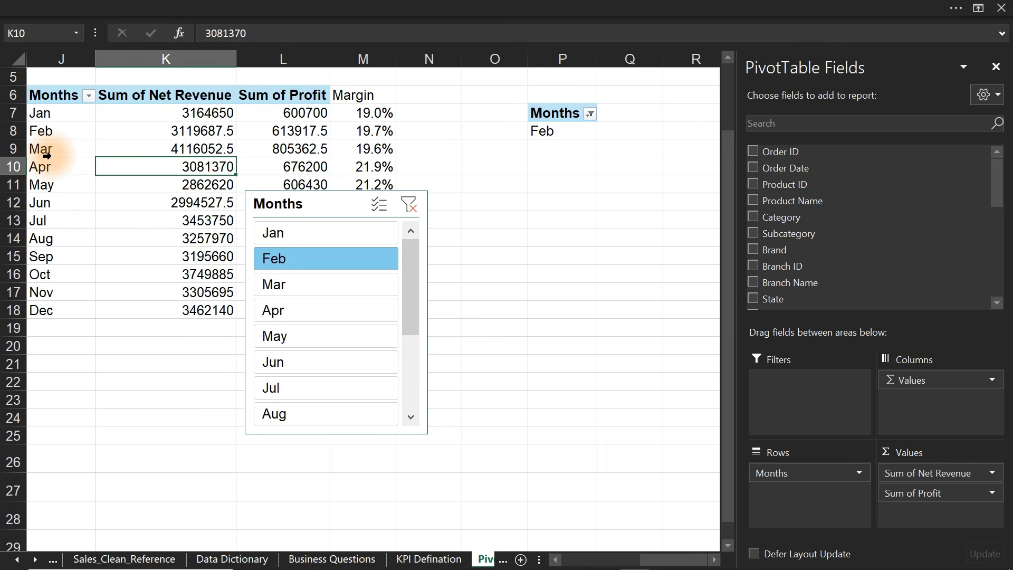
# - Rename the slicer-filtered Months pivot table at P7 as PCM
pyautogui.click(551, 133)
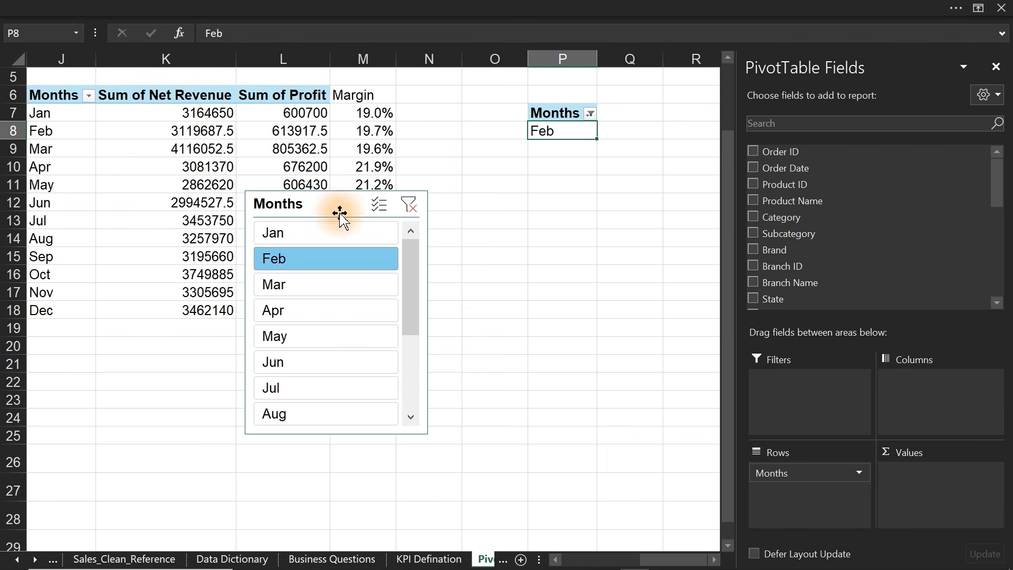
pyautogui.click(545, 7)
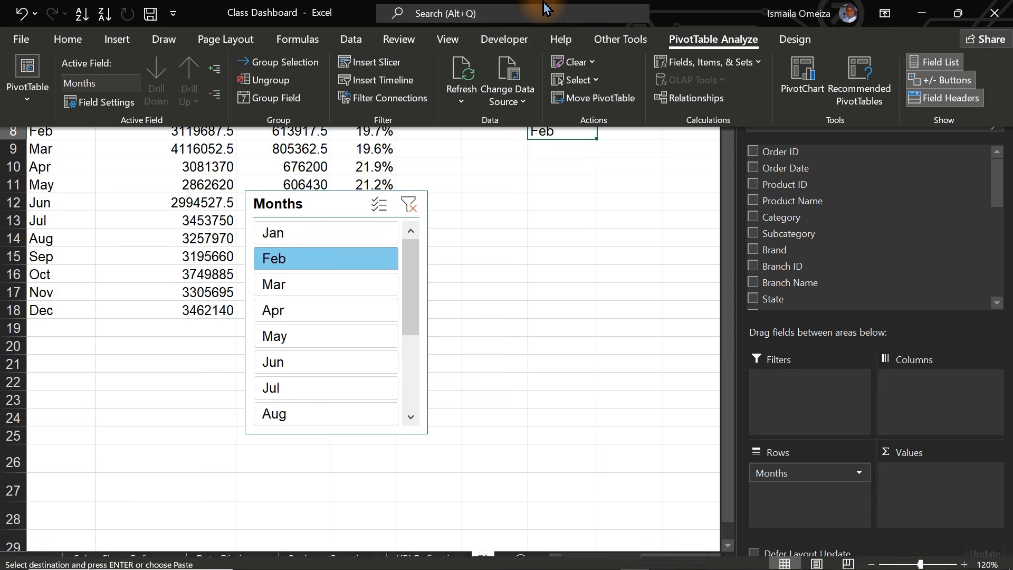
pyautogui.click(24, 108)
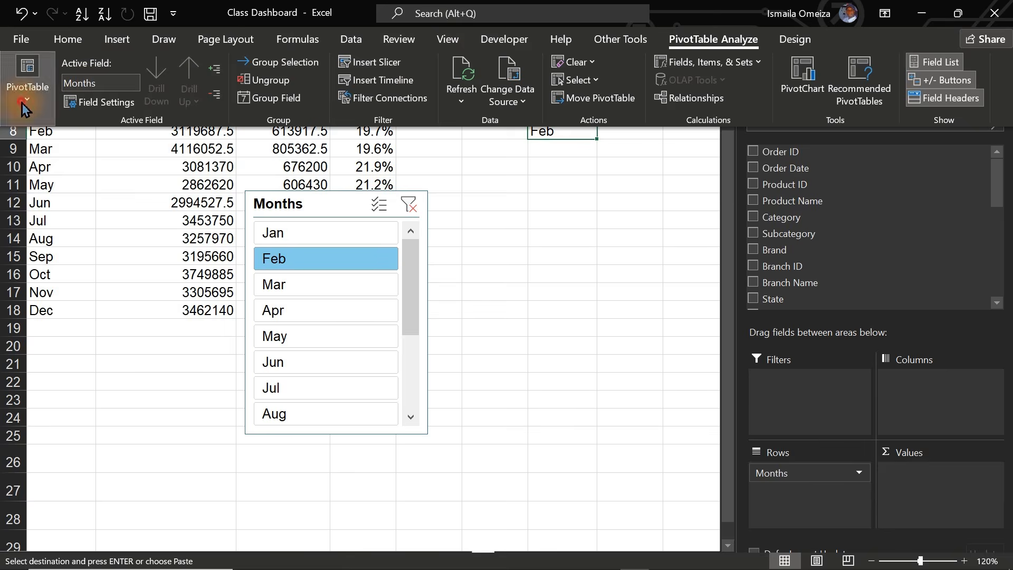
pyautogui.click(40, 157)
pyautogui.press('BackSpace')
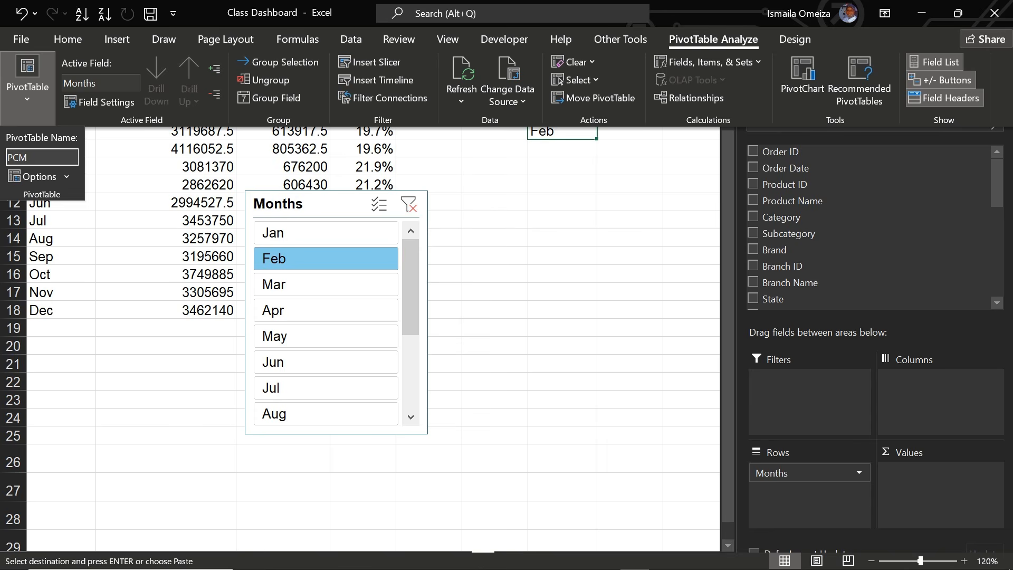
pyautogui.write('PCM')
pyautogui.press('Return')
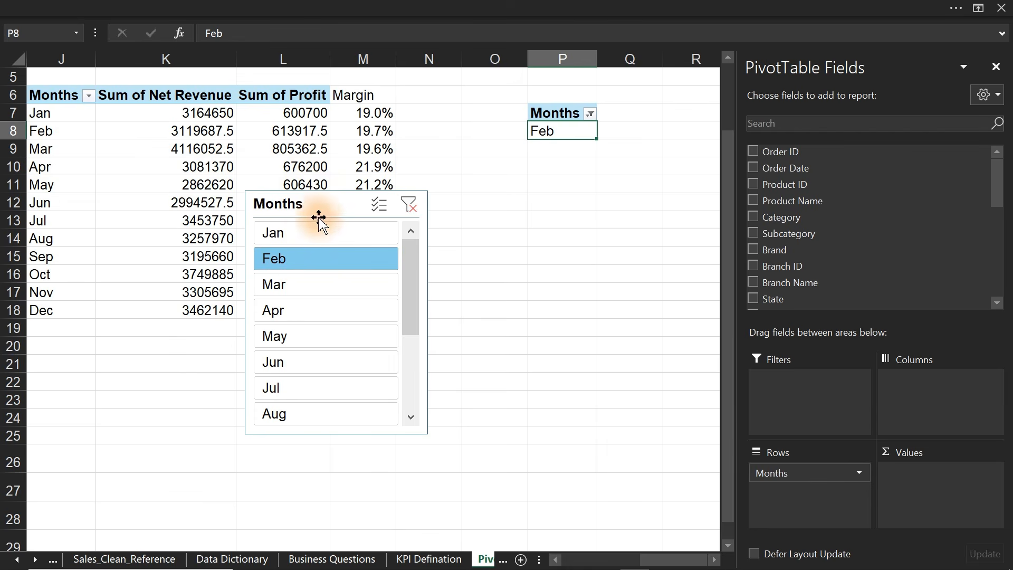
# - Move the Months slicer up over columns K and L and enter the labels Current Month in K22 and Prevous Month in K23
pyautogui.moveTo(332, 211); pyautogui.dragTo(230, 90)
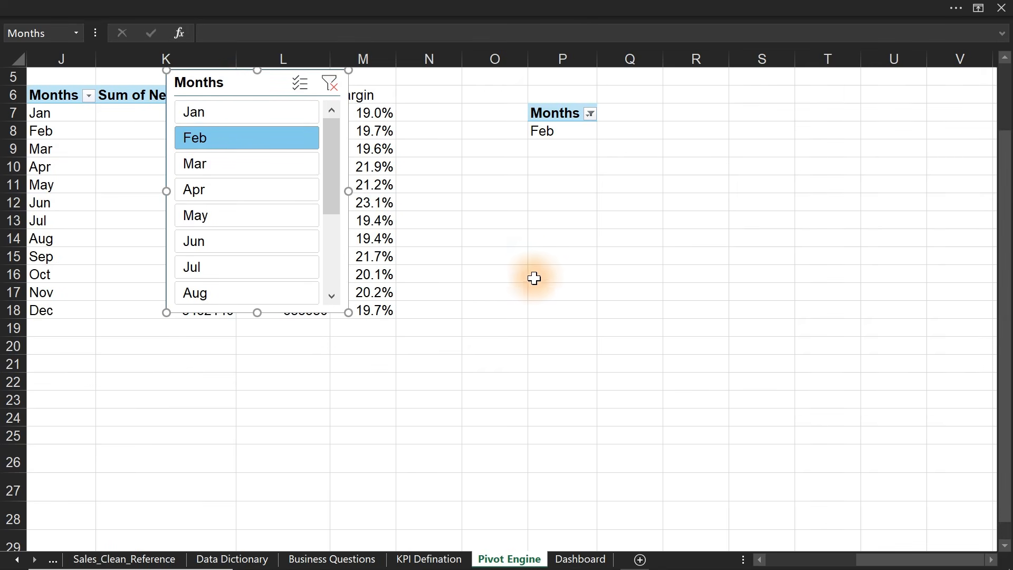
pyautogui.click(195, 386)
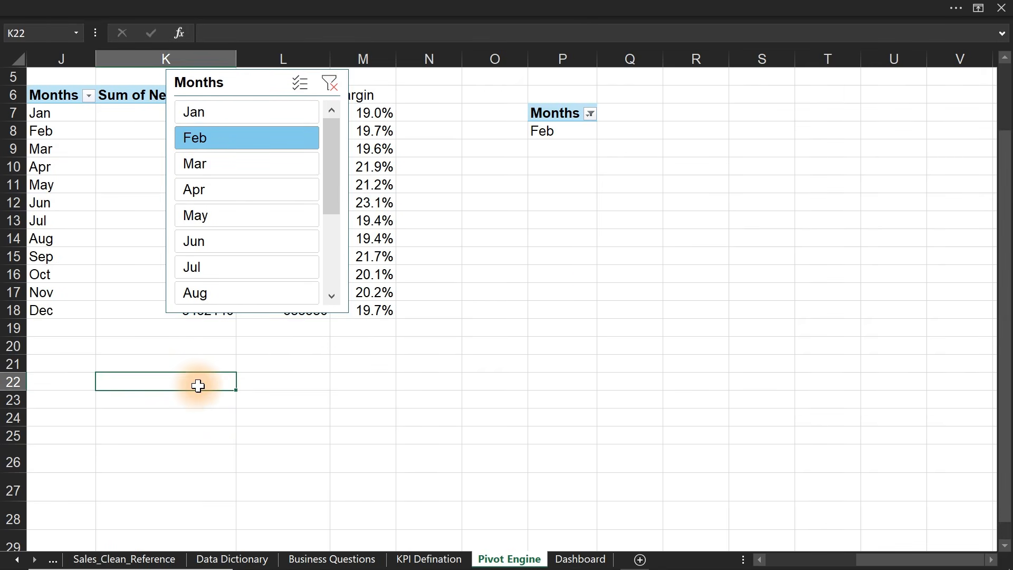
pyautogui.click(74, 386)
pyautogui.click(122, 385)
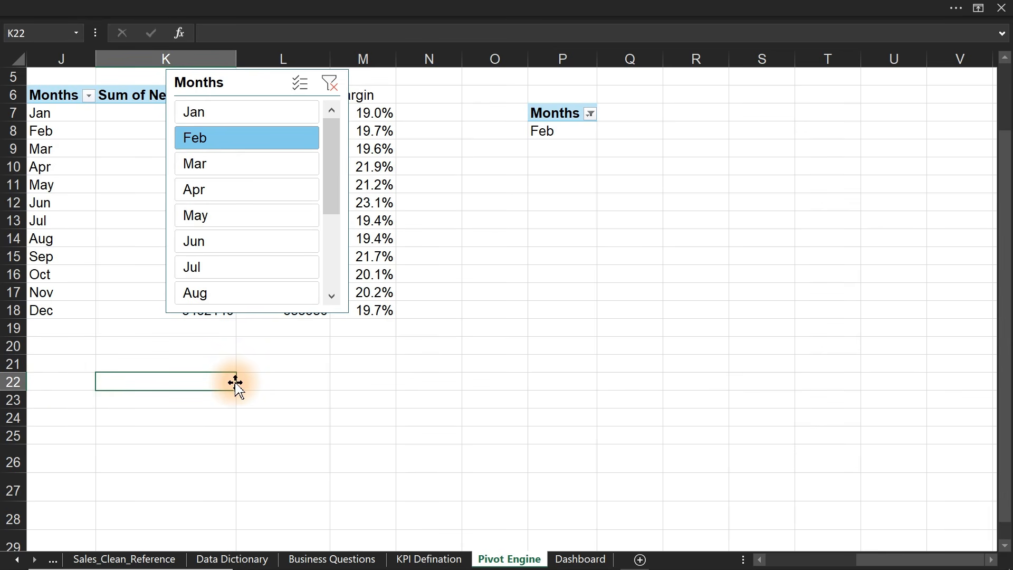
pyautogui.write('Current ')
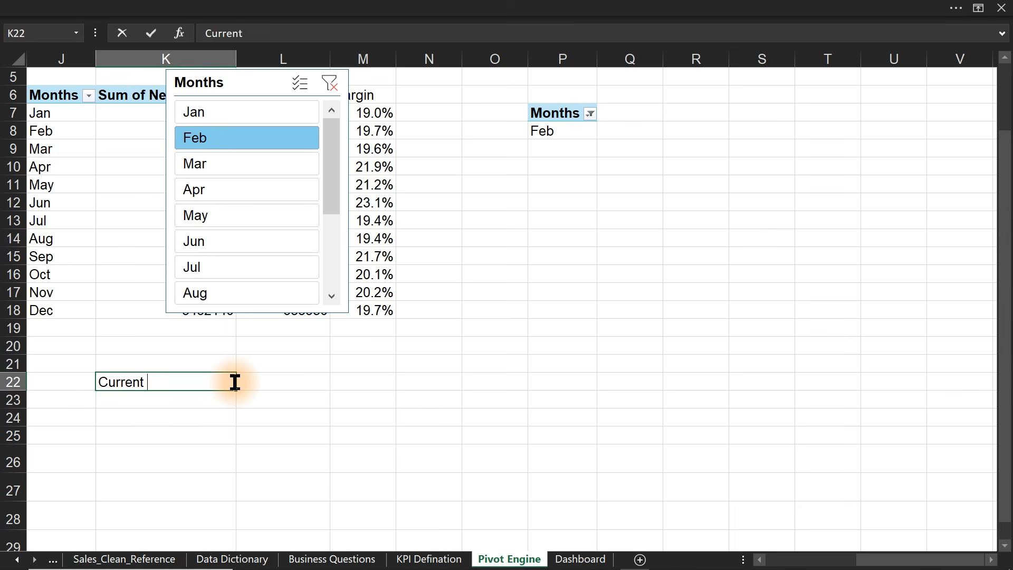
pyautogui.write('Month')
pyautogui.press('Return')
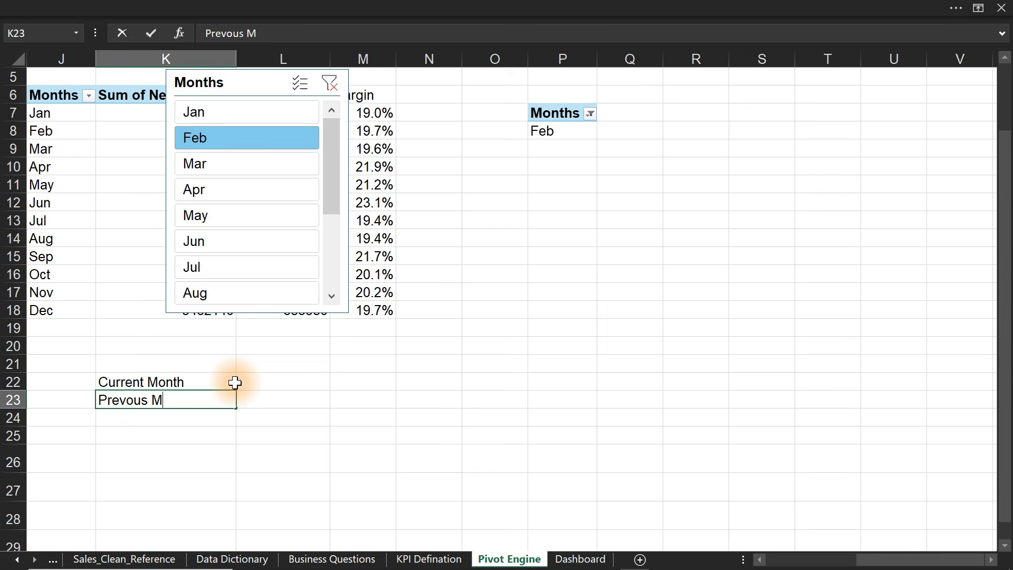
pyautogui.press('Return')
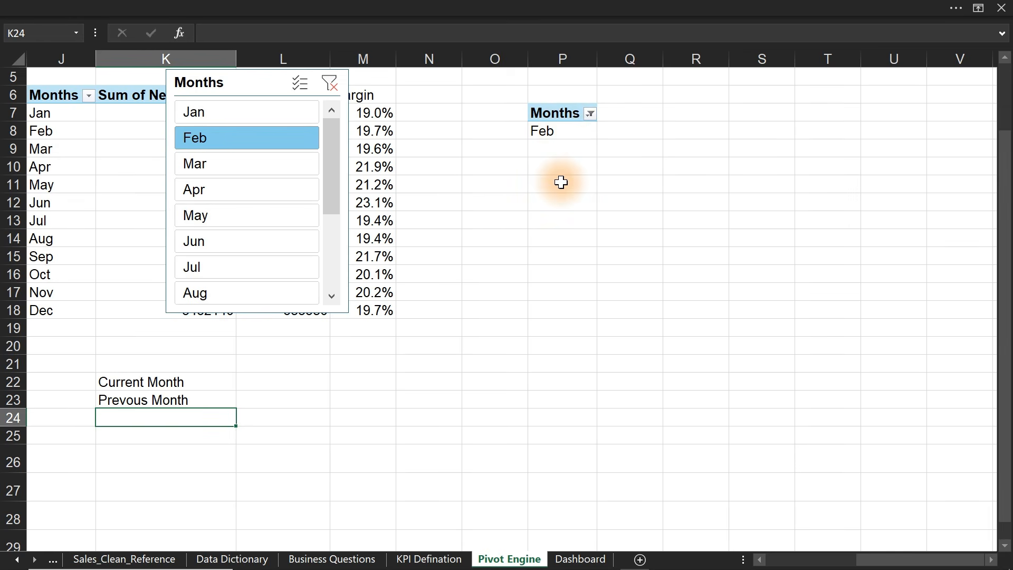
# - Filter the Months slicer to Apr and clear its filter so that all months are selected
pyautogui.click(248, 189)
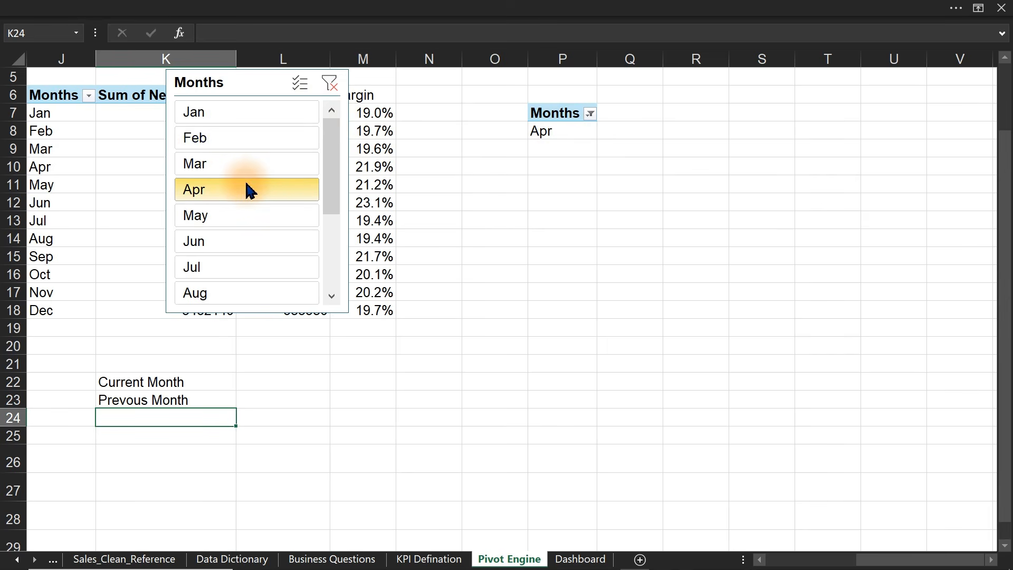
pyautogui.click(330, 83)
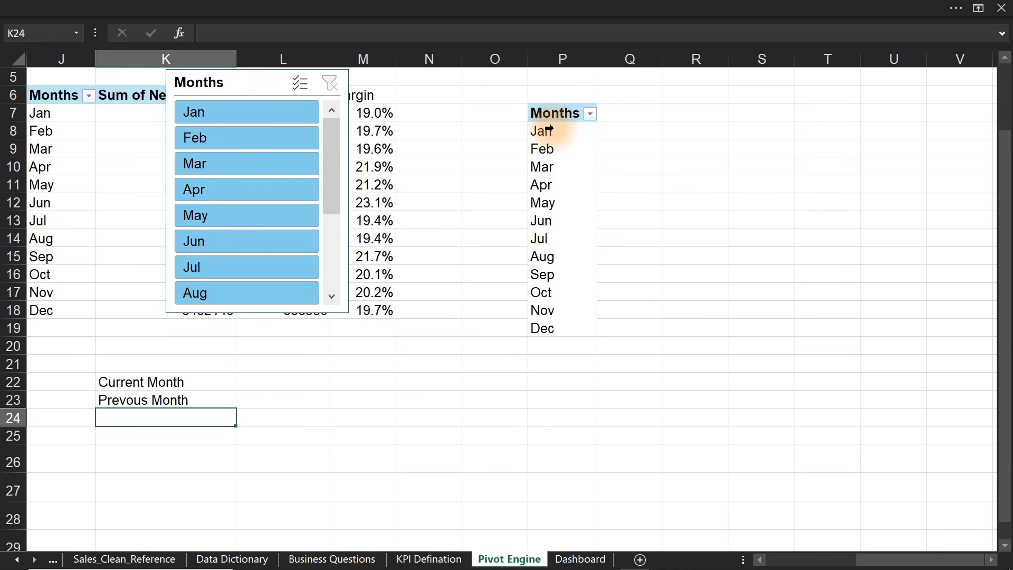
pyautogui.click(252, 385)
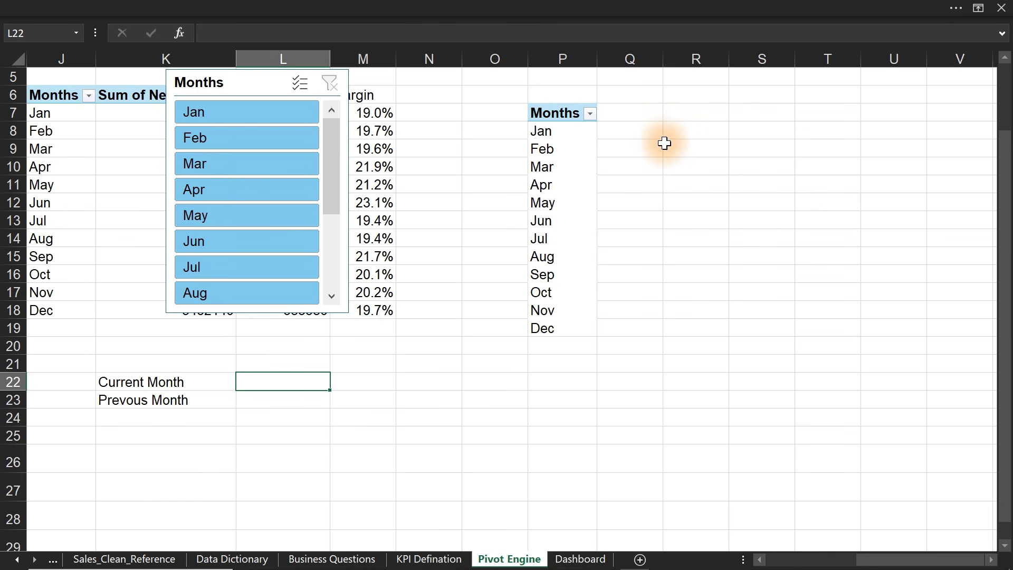
# - Enter the label Count of Month in cell R7 beside the slicer-filtered Months pivot table
pyautogui.click(692, 133)
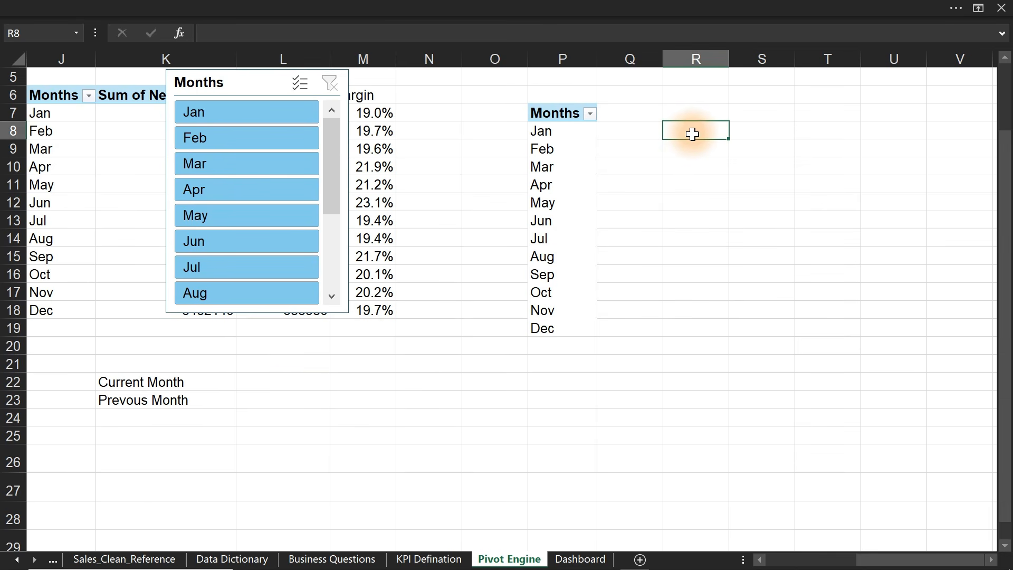
pyautogui.press('Up')
pyautogui.write('Co')
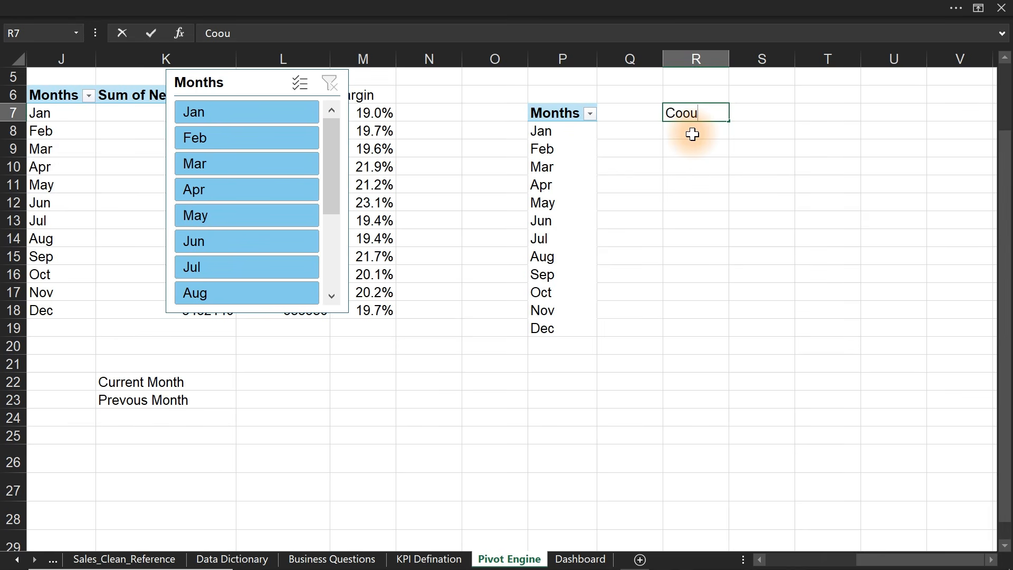
pyautogui.write('unt of Month')
pyautogui.press('Return')
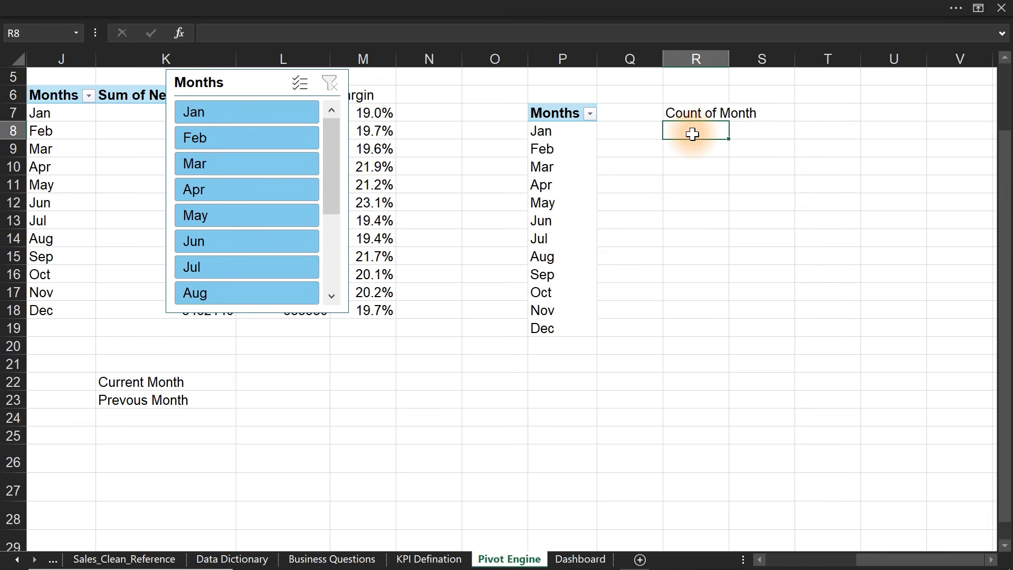
# - Count the months listed in the pivot table with a COUNTA formula over P8:P19 in cell R8
pyautogui.write('=count')
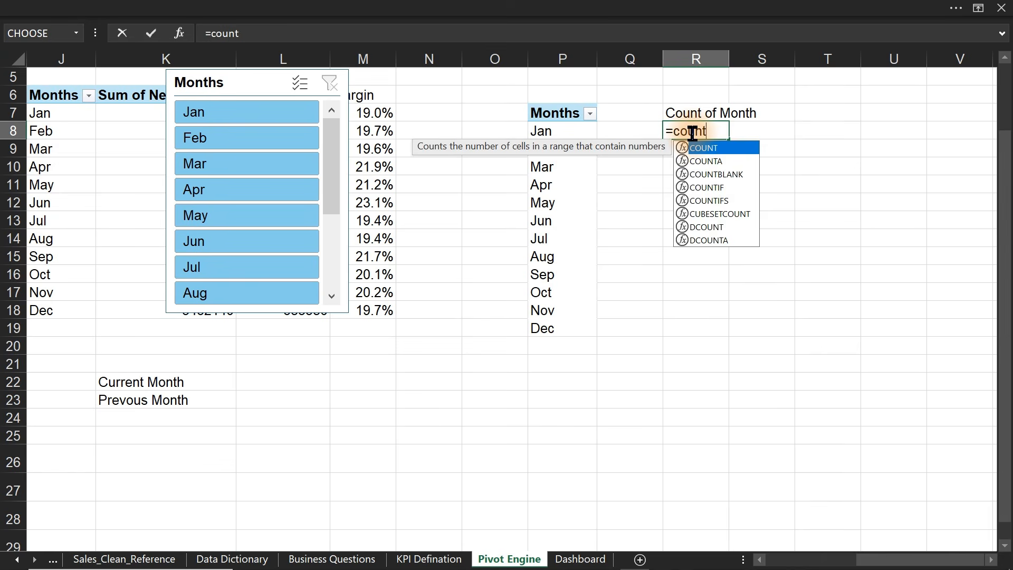
pyautogui.write('a')
pyautogui.press('Tab')
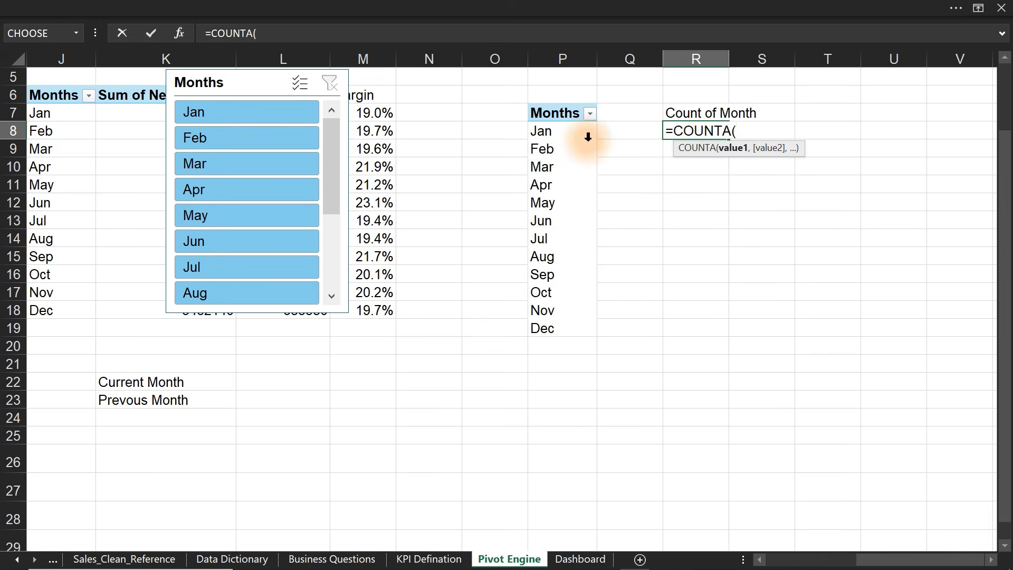
pyautogui.moveTo(563, 132); pyautogui.dragTo(561, 335)
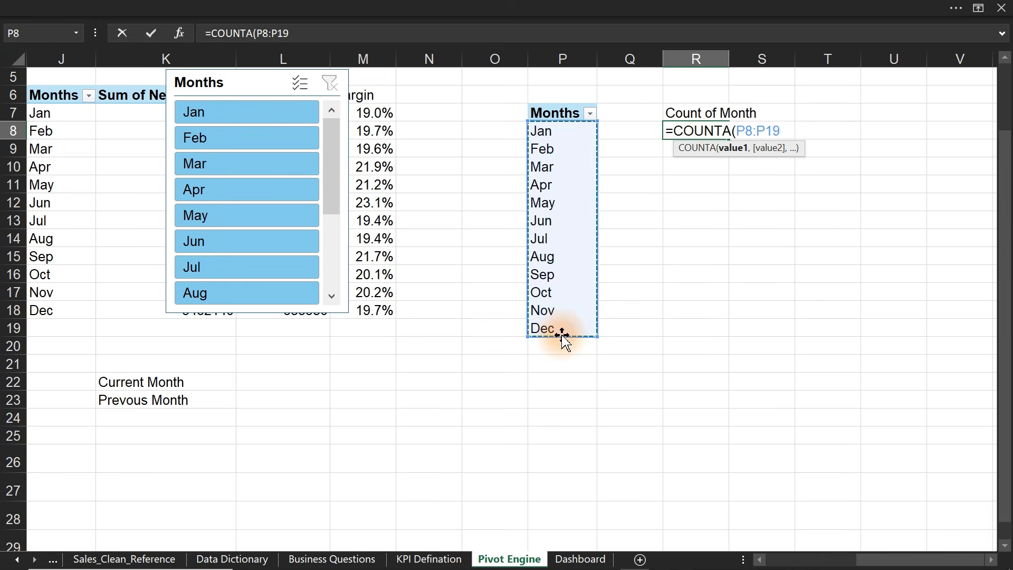
pyautogui.press('Return')
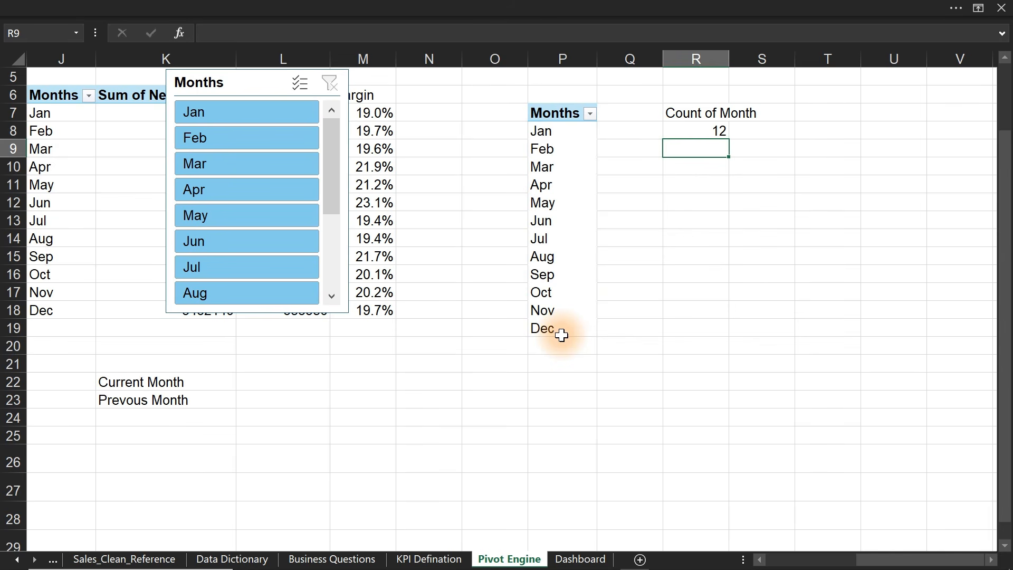
# - Enter the formula =IF(R8=1,P8) in L22 for the current month
pyautogui.click(240, 381)
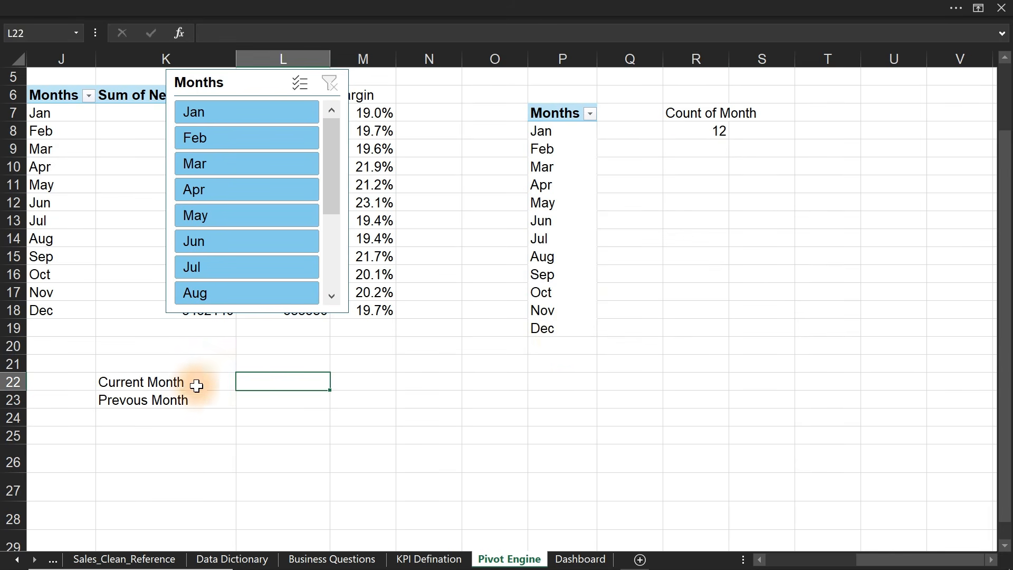
pyautogui.write('=if')
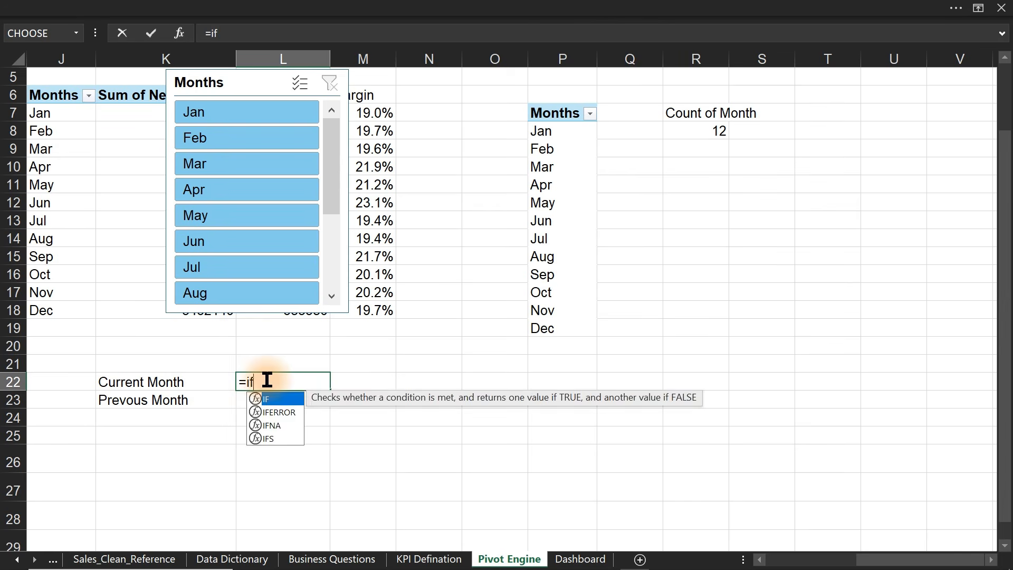
pyautogui.press('Tab')
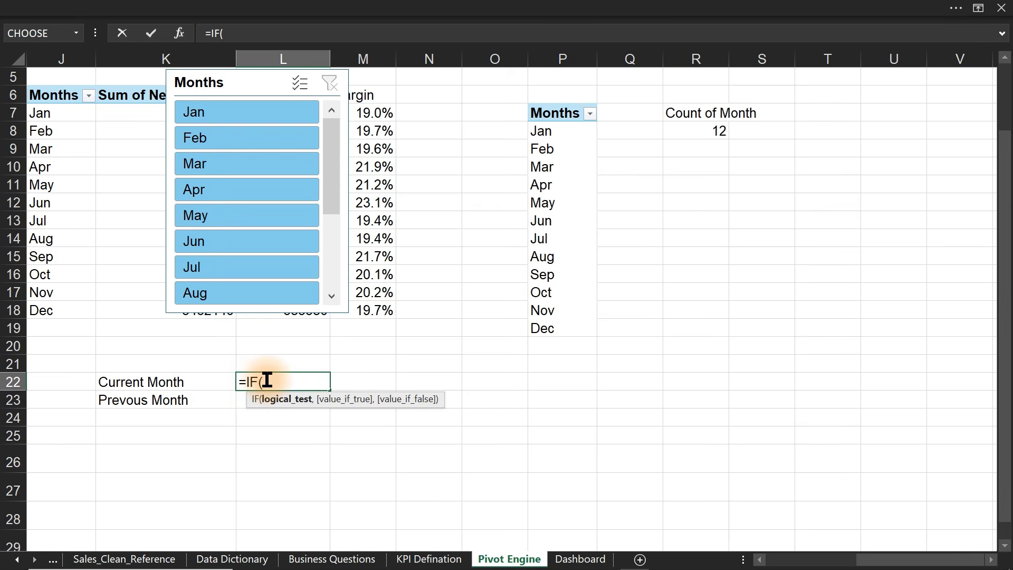
pyautogui.click(696, 132)
pyautogui.write('=')
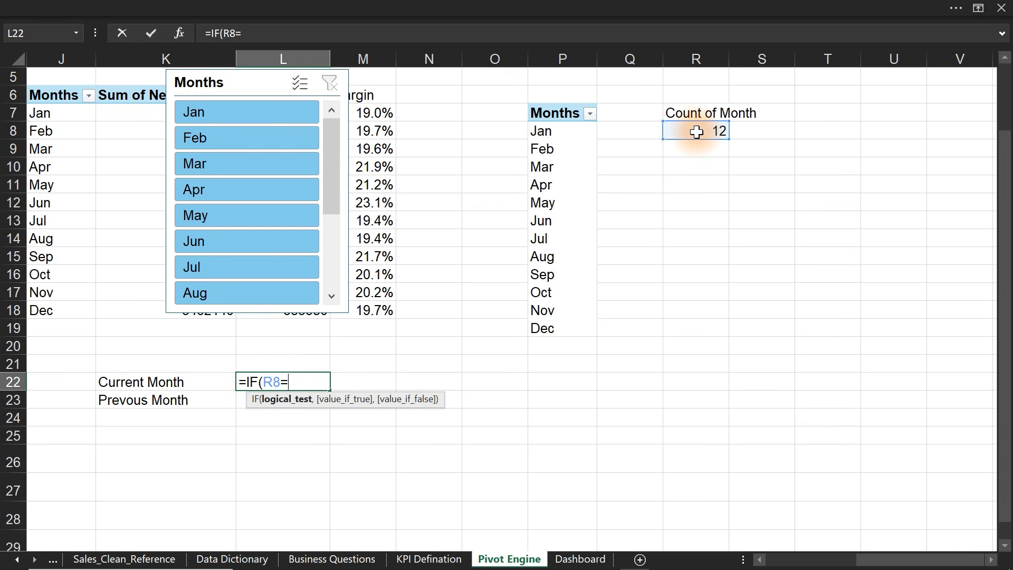
pyautogui.write('1,')
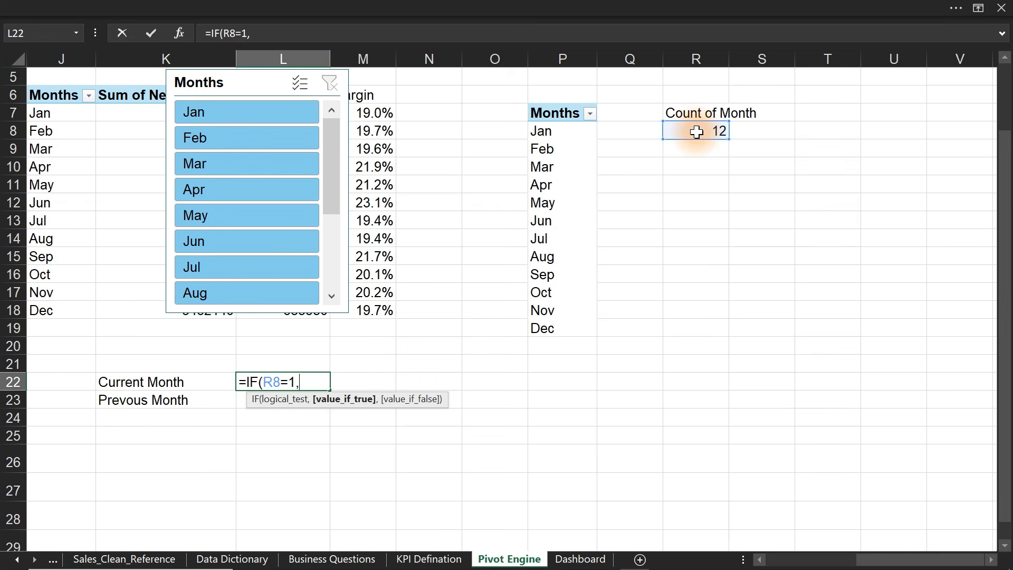
pyautogui.click(567, 132)
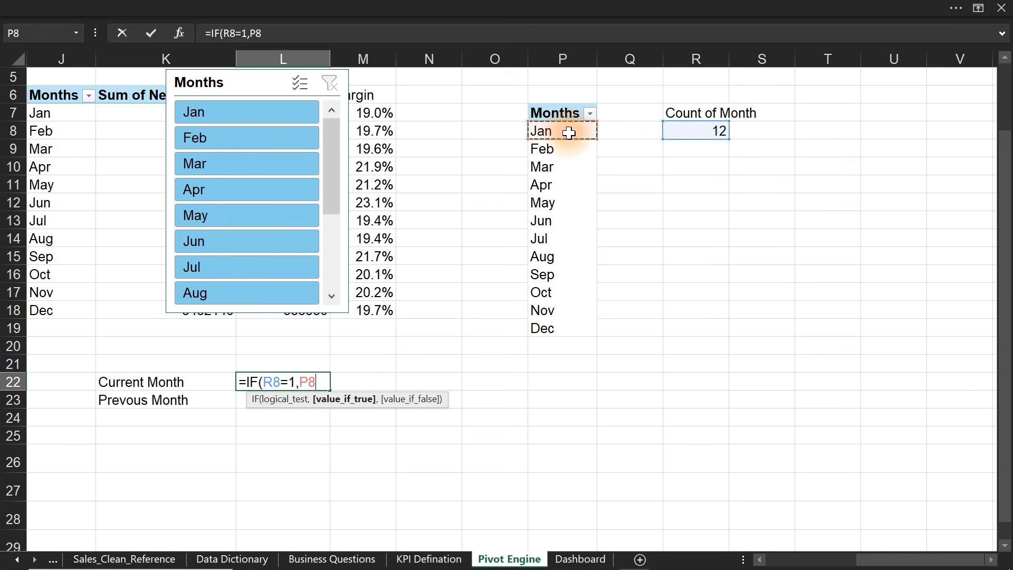
pyautogui.press('Return')
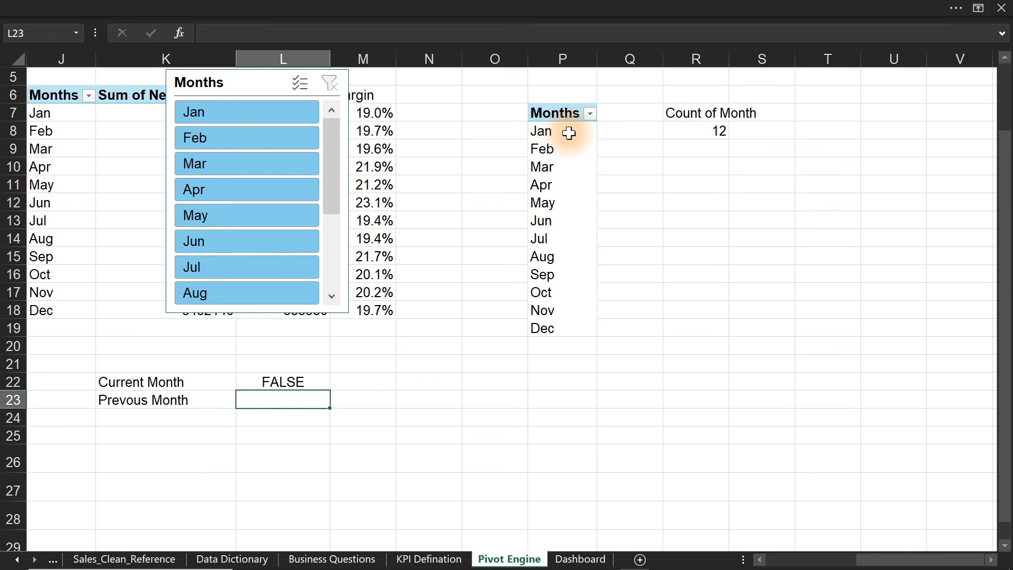
# - Test the current month formula by filtering the Months slicer to Apr, May and Jun one at a time, and clear the filter
pyautogui.click(209, 191)
pyautogui.click(216, 221)
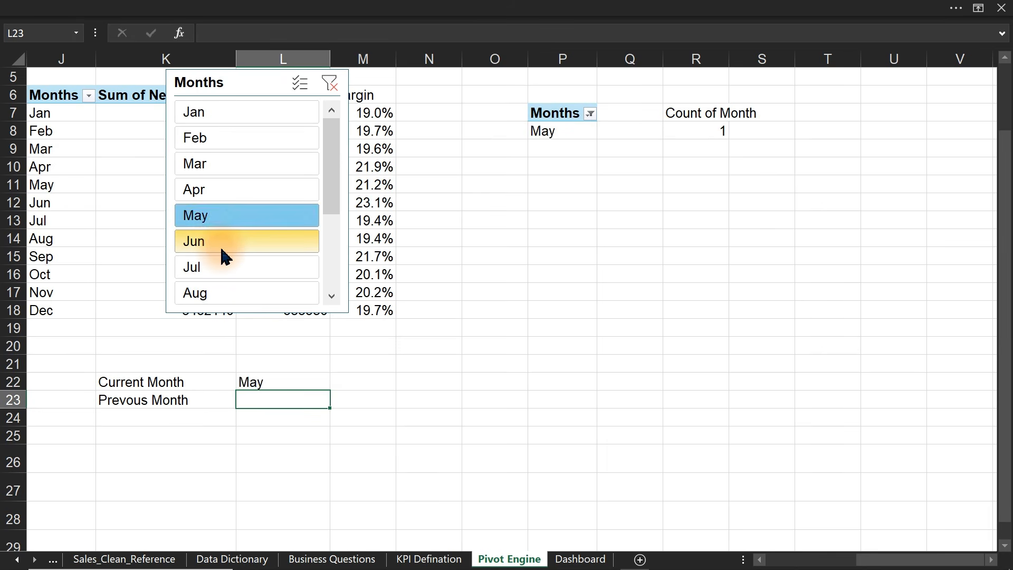
pyautogui.click(222, 248)
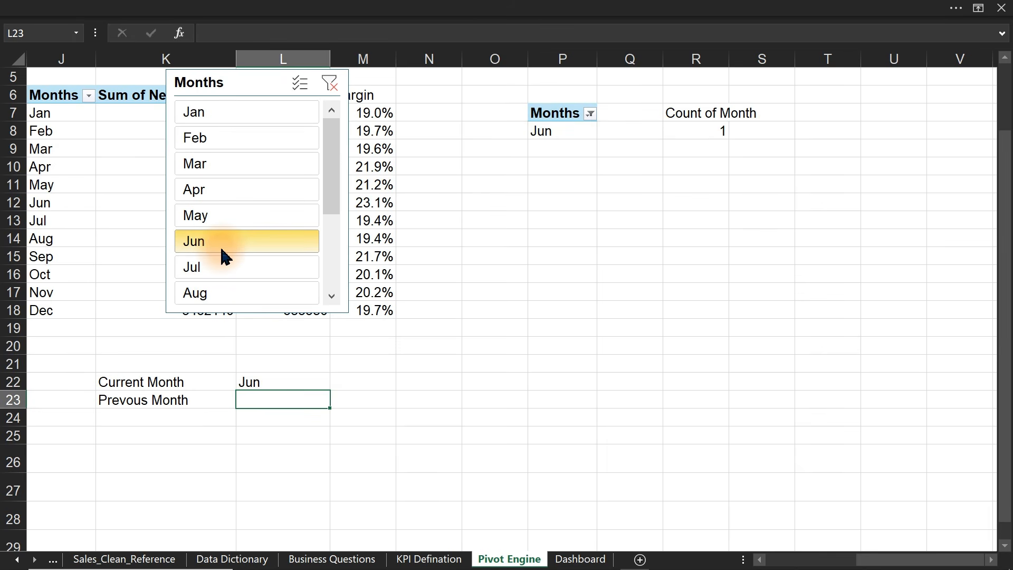
pyautogui.click(329, 83)
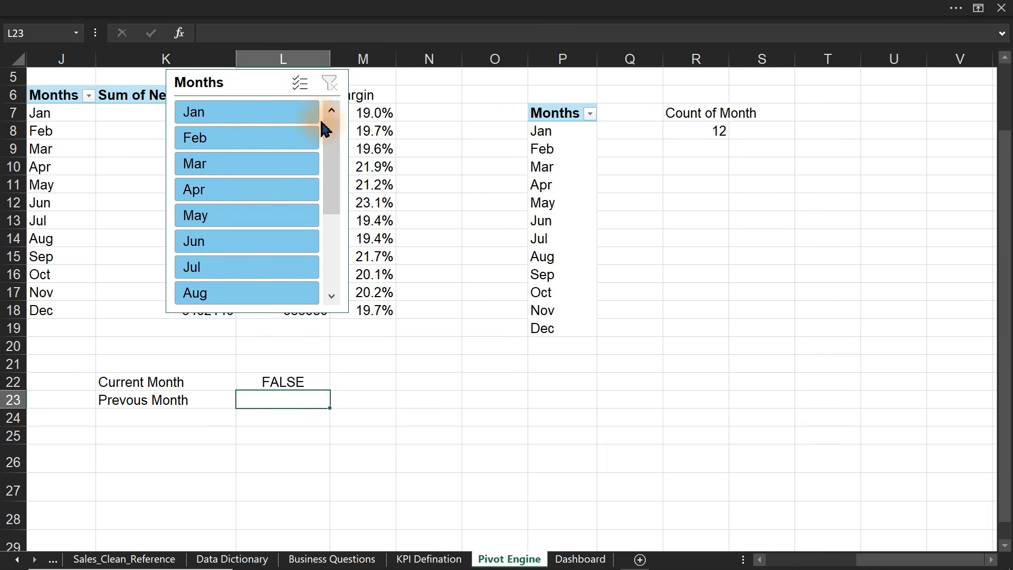
# - Wrap the current month formula in L22 in IFERROR with an empty string ("") as the error value
pyautogui.click(281, 381)
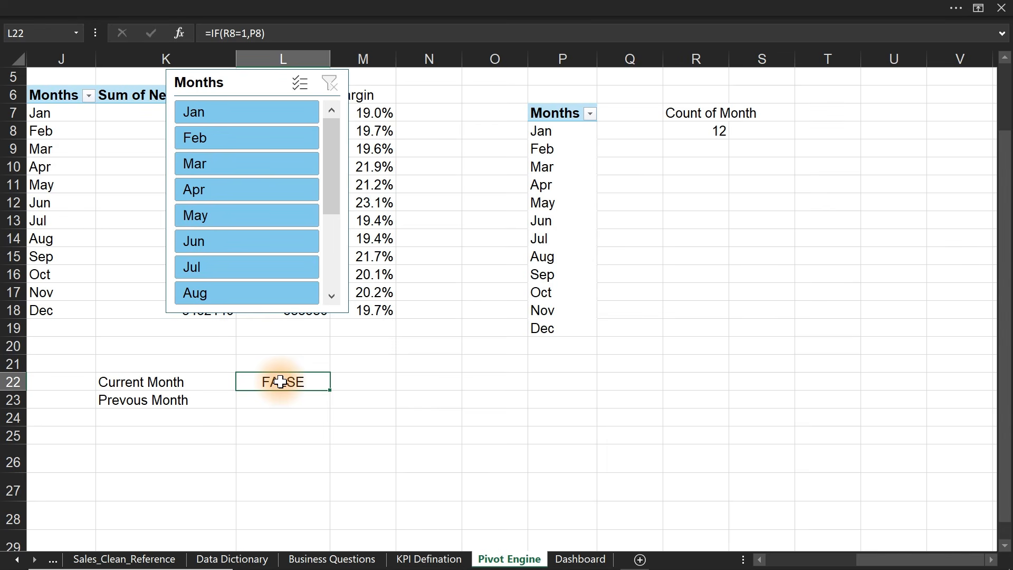
pyautogui.doubleClick(281, 381)
pyautogui.click(248, 381)
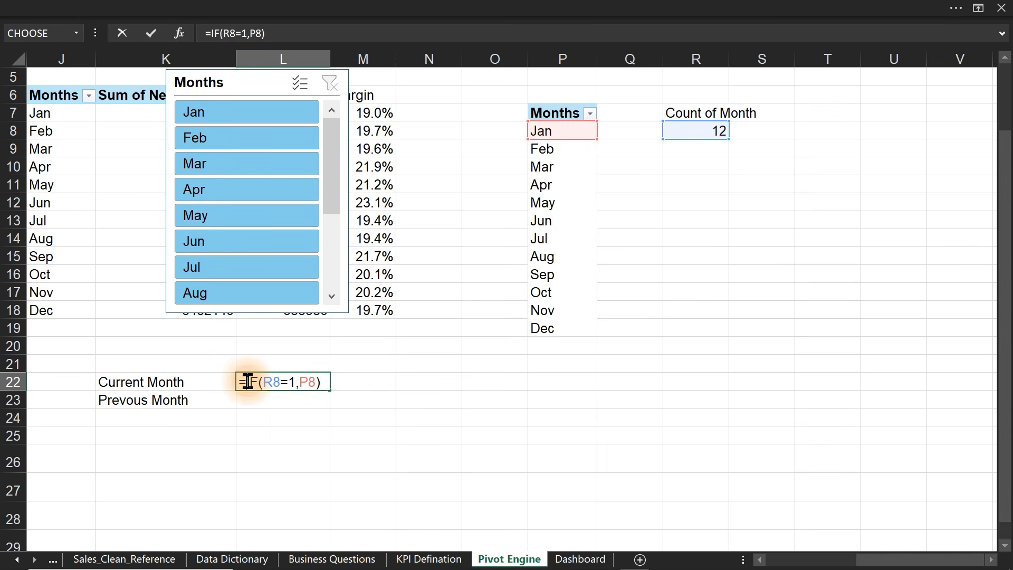
pyautogui.write('if')
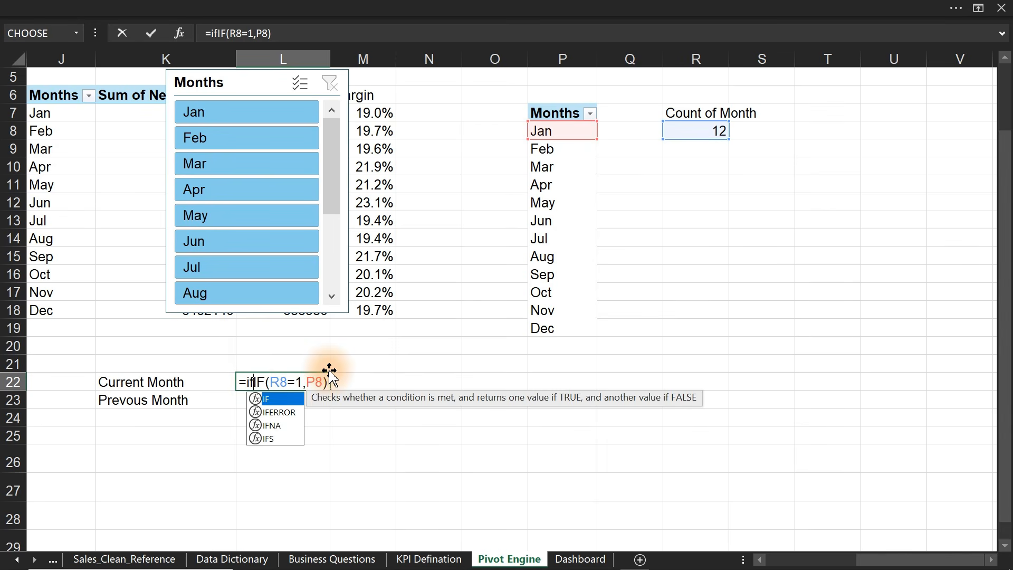
pyautogui.write('e')
pyautogui.press('Tab')
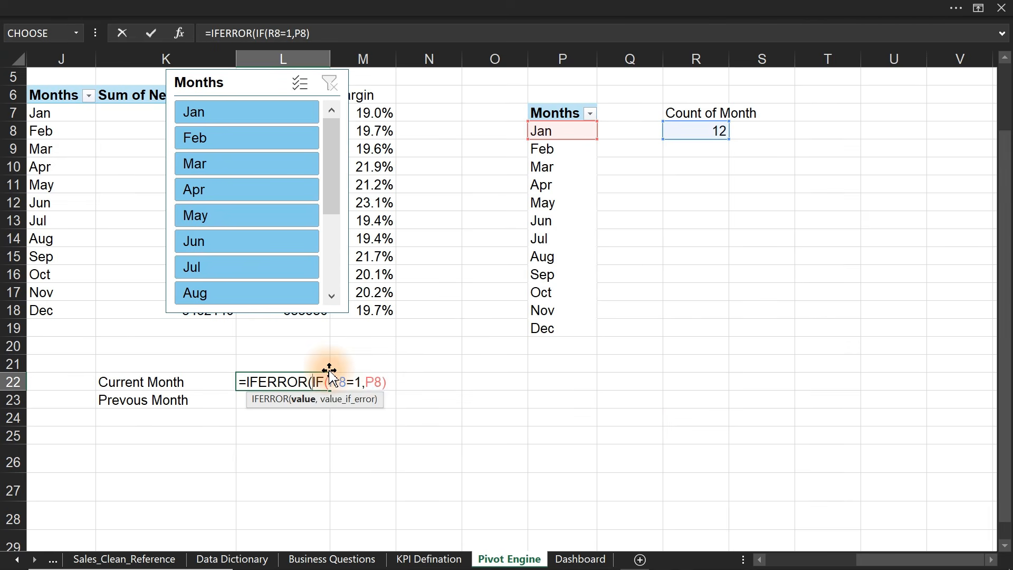
pyautogui.write(',')
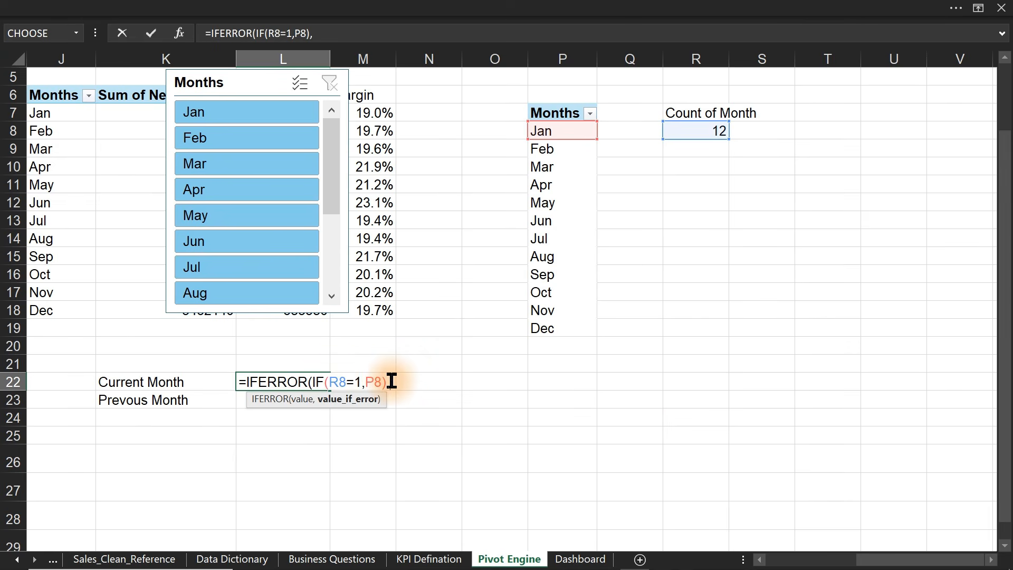
pyautogui.write('"")')
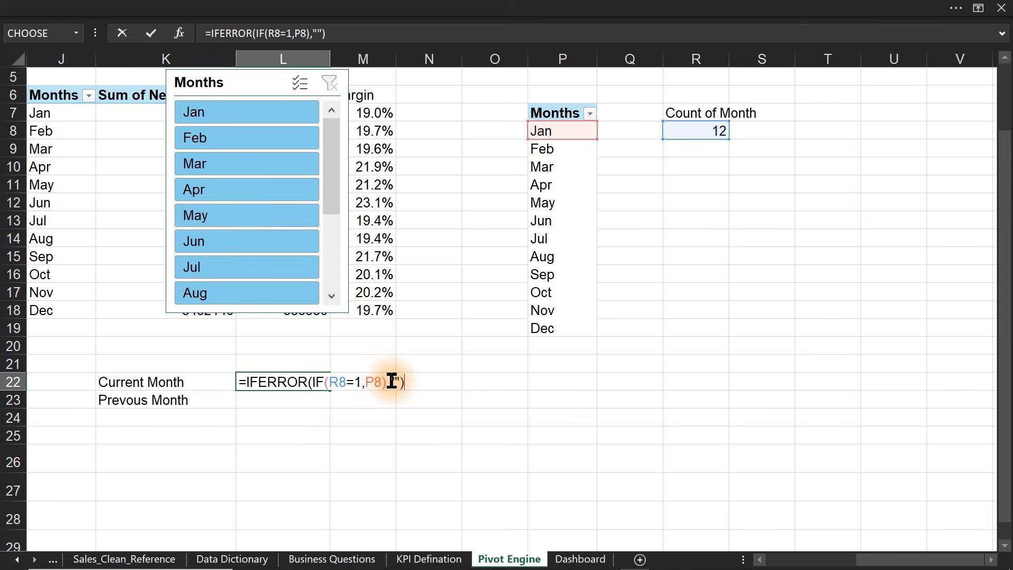
pyautogui.press('Return')
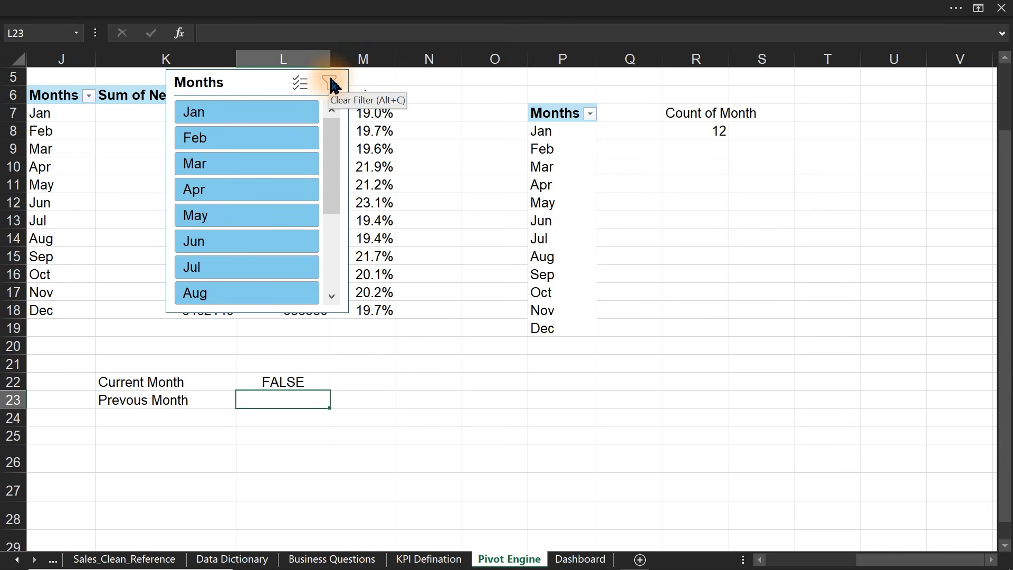
pyautogui.click(288, 378)
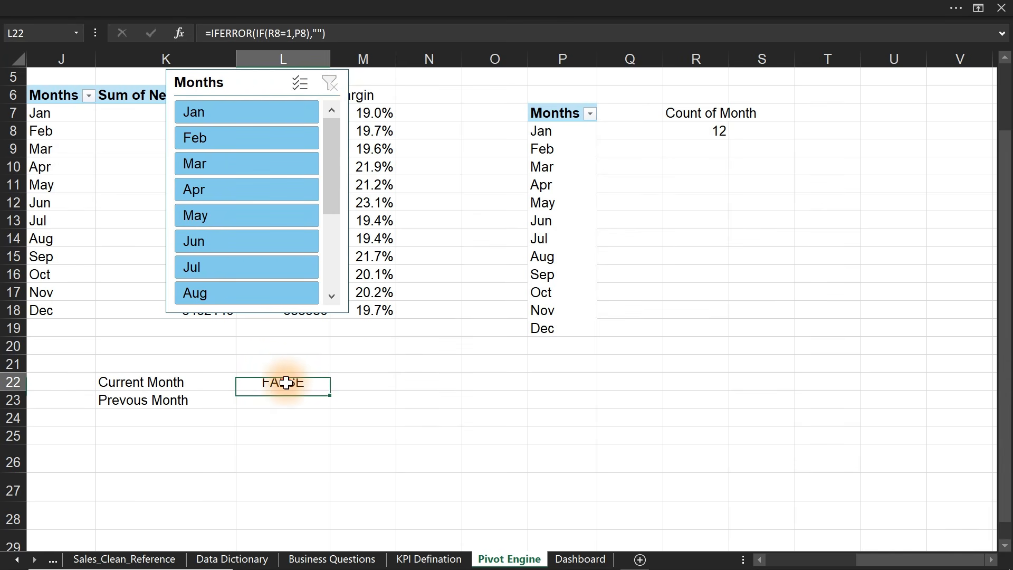
pyautogui.doubleClick(286, 381)
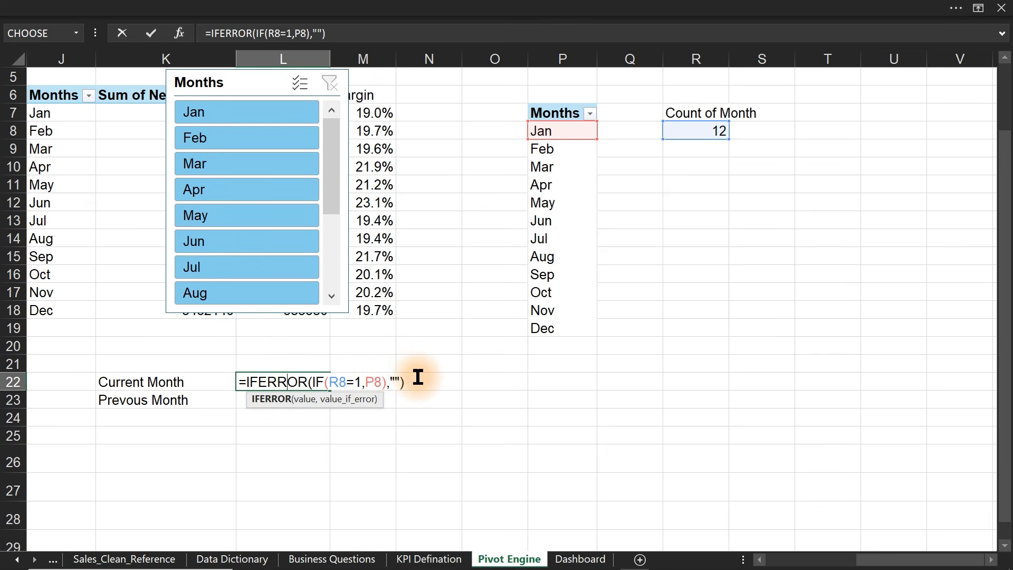
pyautogui.moveTo(308, 378); pyautogui.dragTo(233, 381)
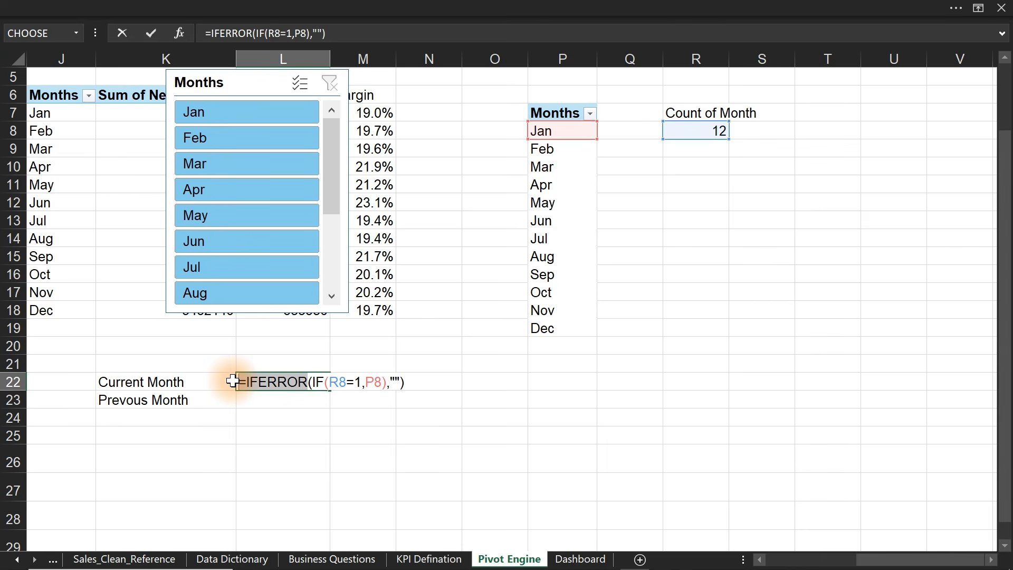
pyautogui.press('BackSpace')
pyautogui.write('=')
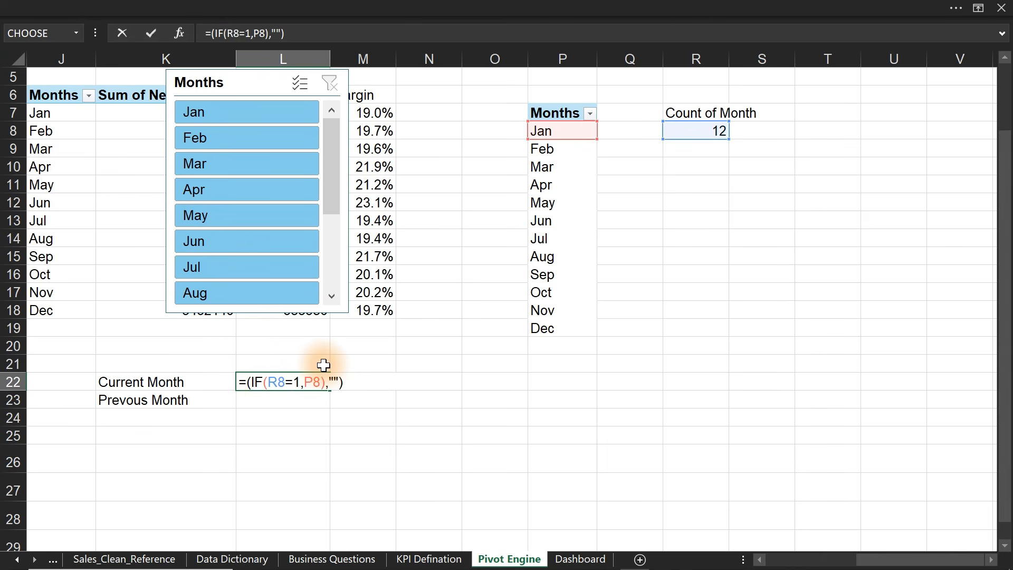
pyautogui.press('Delete')
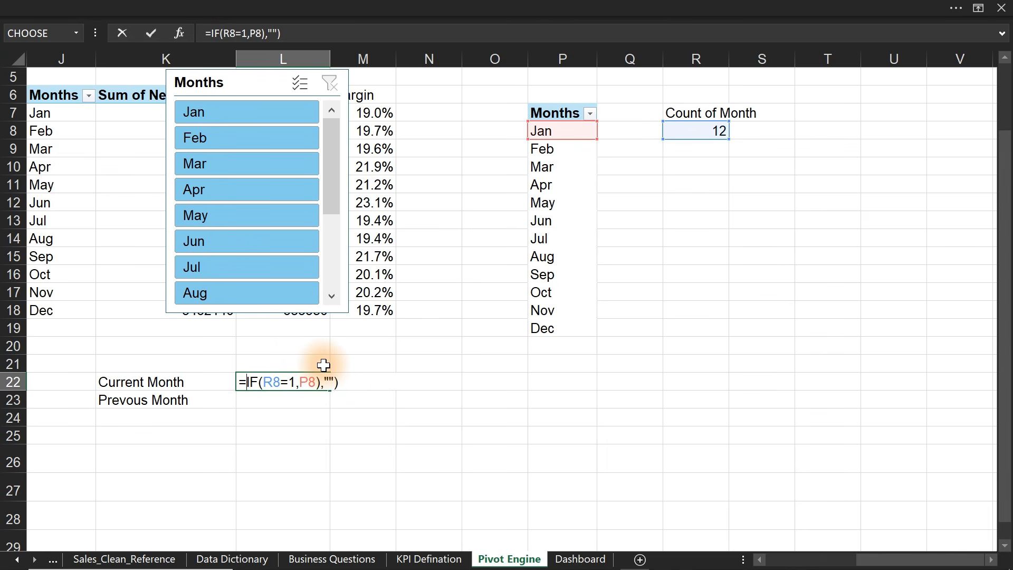
pyautogui.write('if')
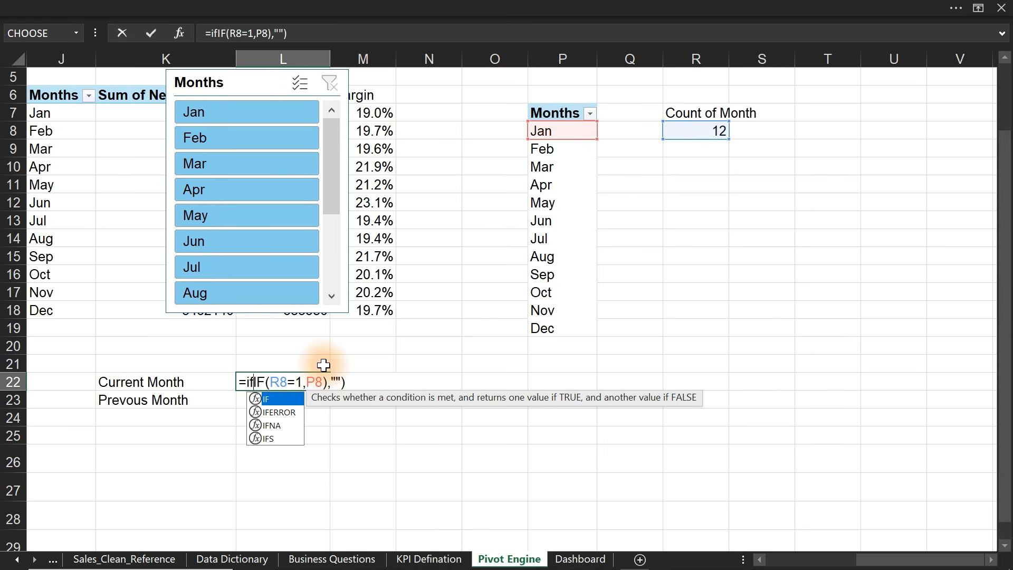
pyautogui.press('Tab')
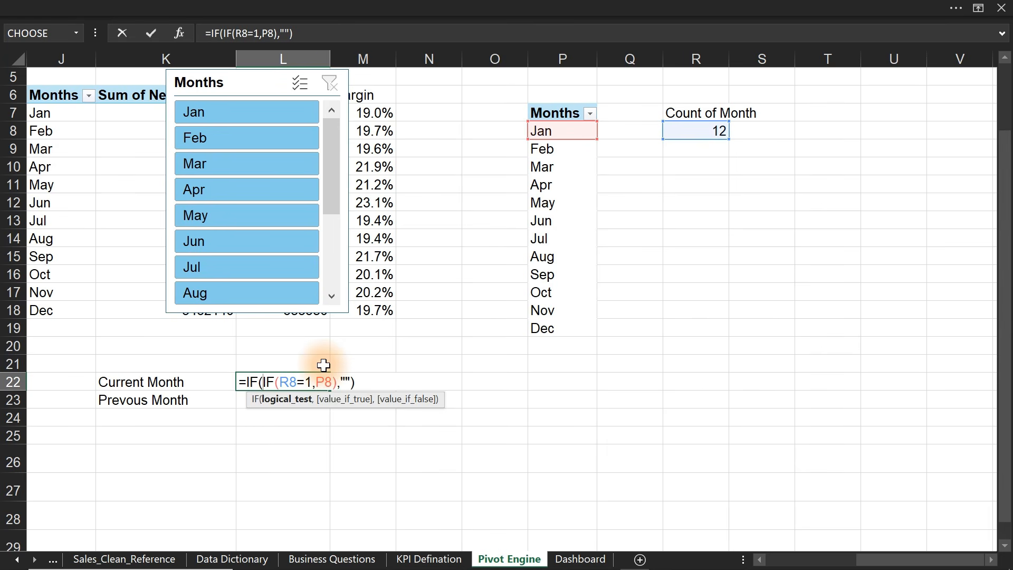
pyautogui.click(704, 129)
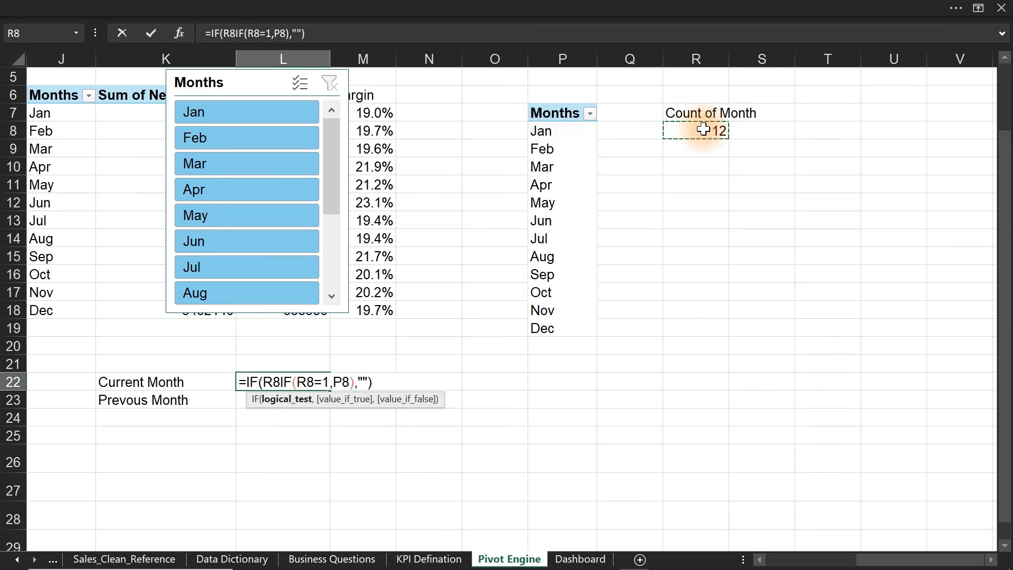
pyautogui.write('=12')
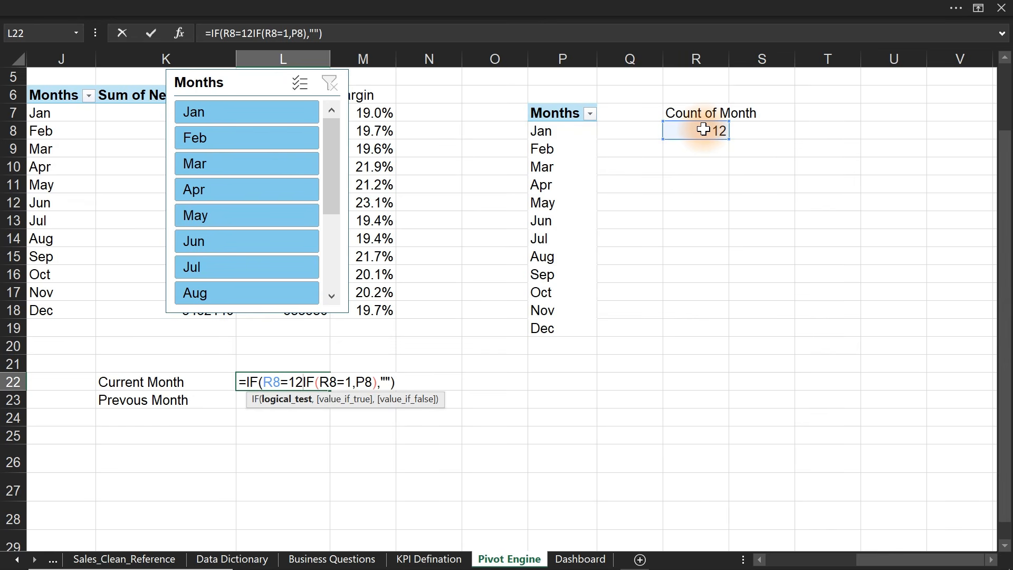
pyautogui.write(',"",')
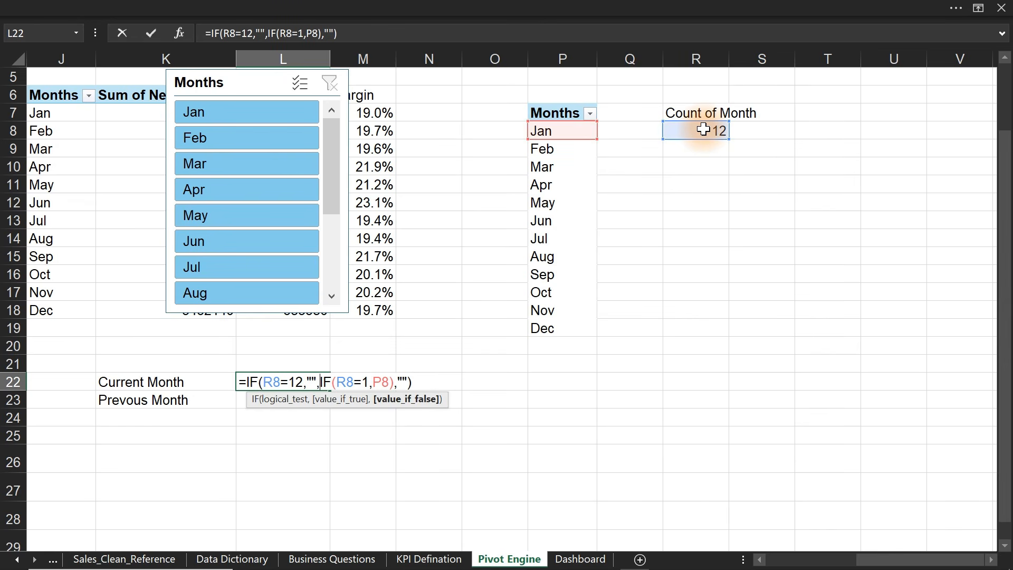
pyautogui.click(415, 382)
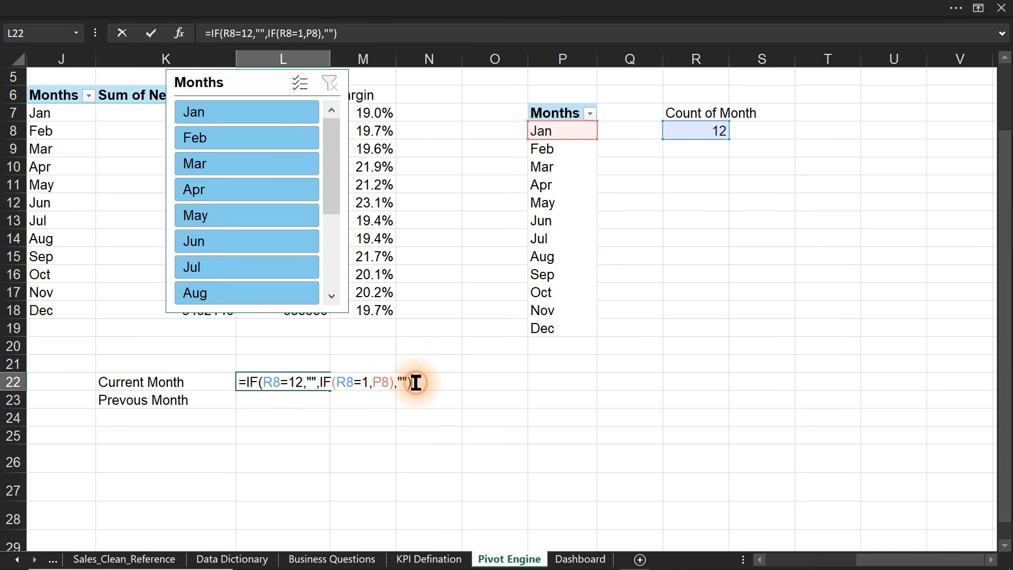
pyautogui.write(')')
pyautogui.press('Return')
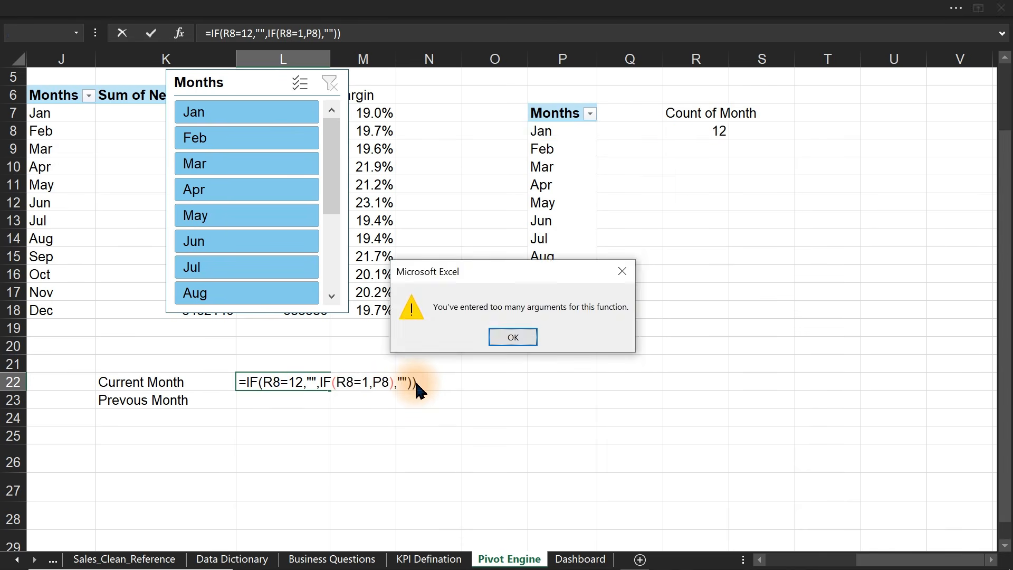
pyautogui.press('Return')
pyautogui.press('Return')
pyautogui.click(519, 338)
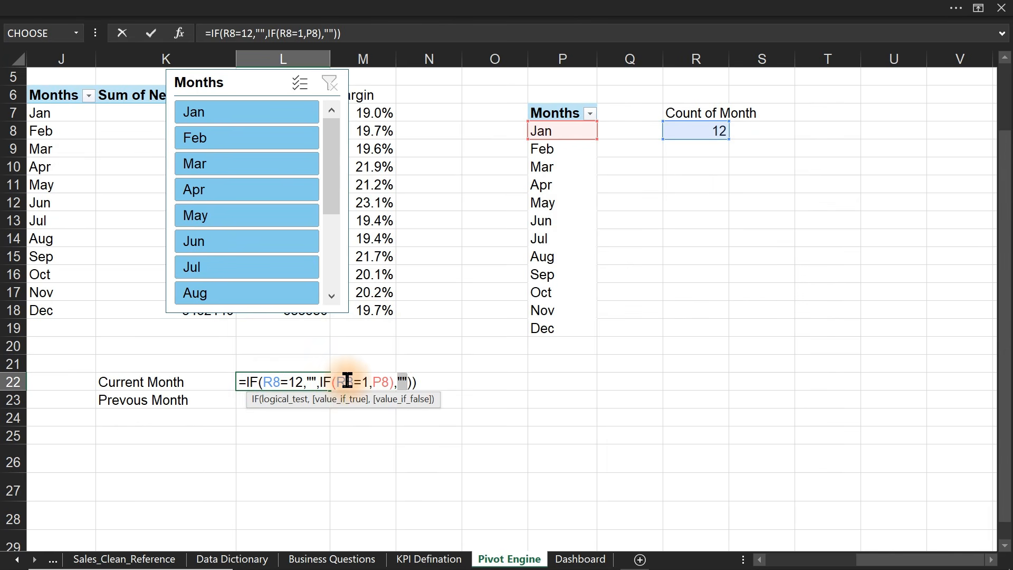
pyautogui.click(428, 380)
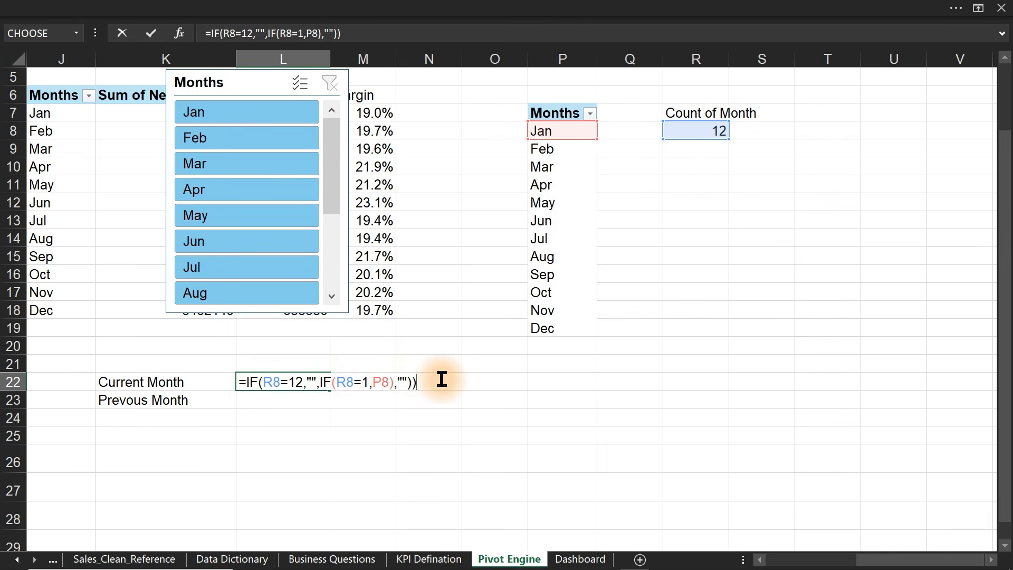
pyautogui.press('Return')
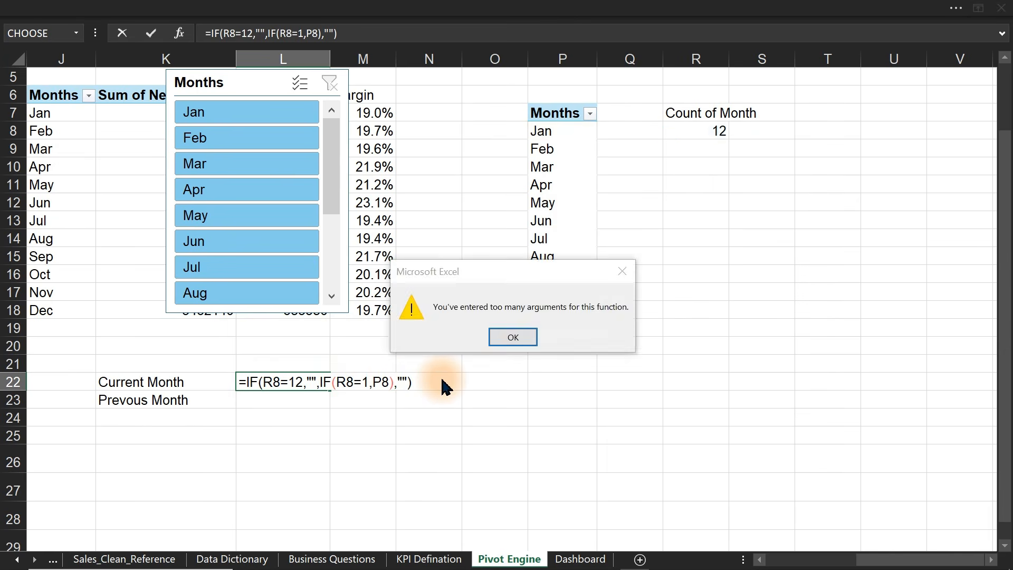
pyautogui.press('Return')
pyautogui.press('Escape')
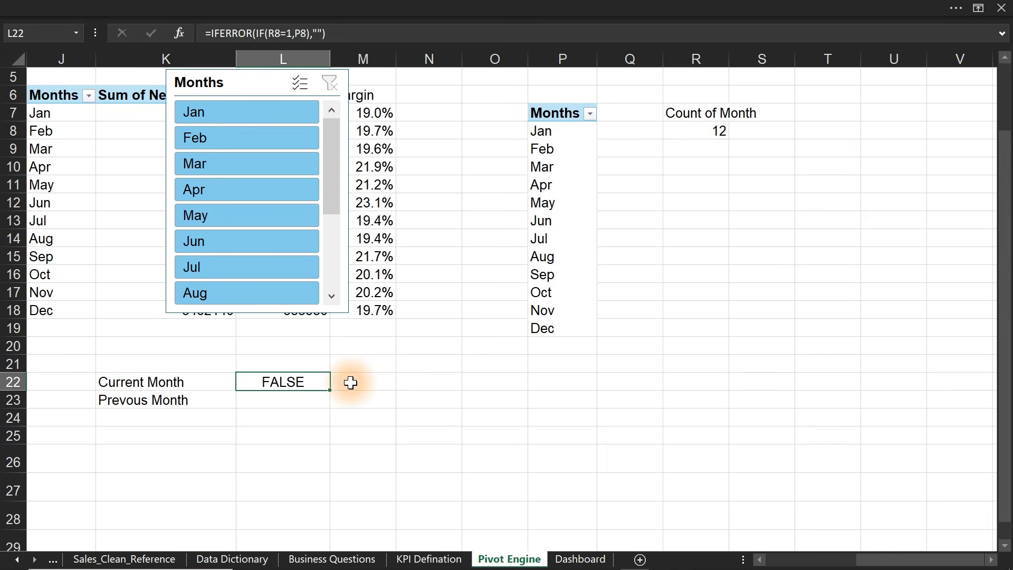
# - Remove the IFERROR wrapper and its empty-string argument from L22, leaving the formula =IF(R8=1,P8)
pyautogui.doubleClick(267, 382)
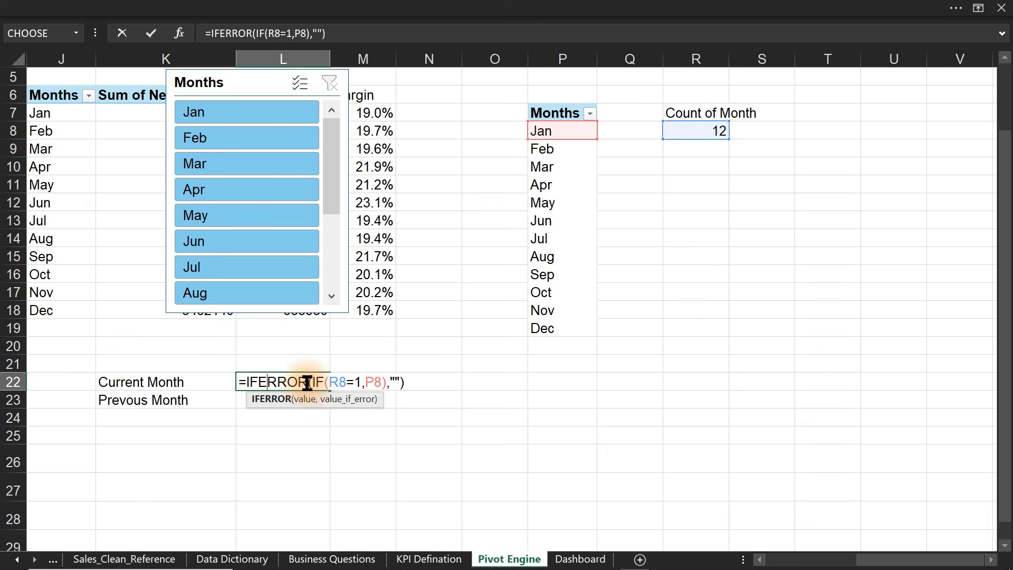
pyautogui.moveTo(307, 382); pyautogui.dragTo(243, 378)
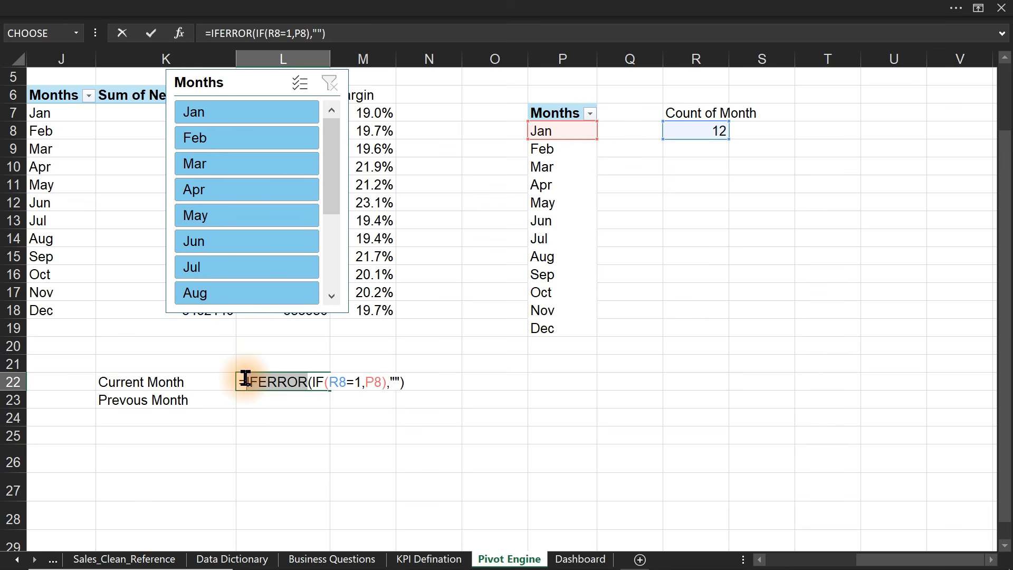
pyautogui.press('BackSpace')
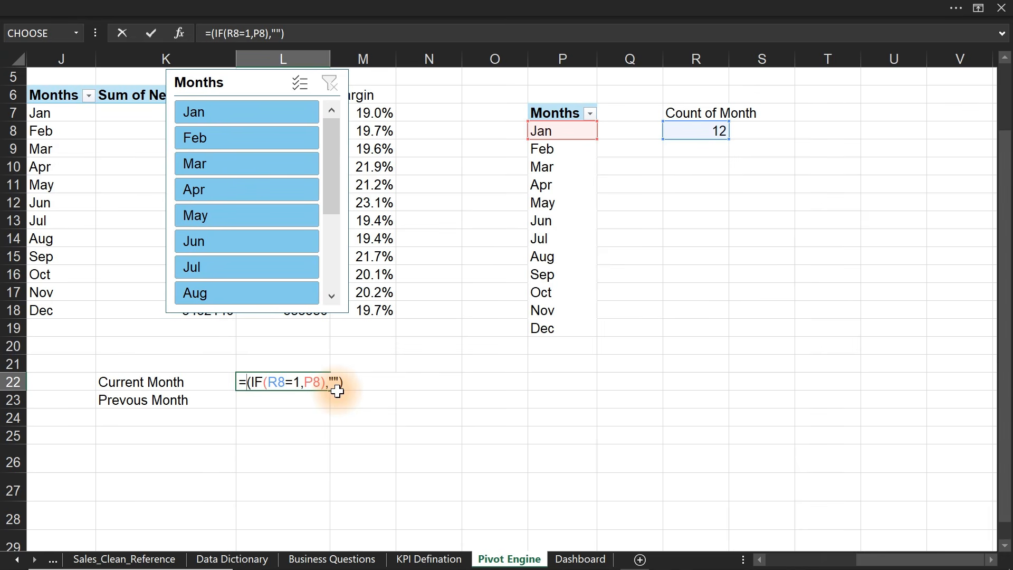
pyautogui.press('Delete')
pyautogui.press('Return')
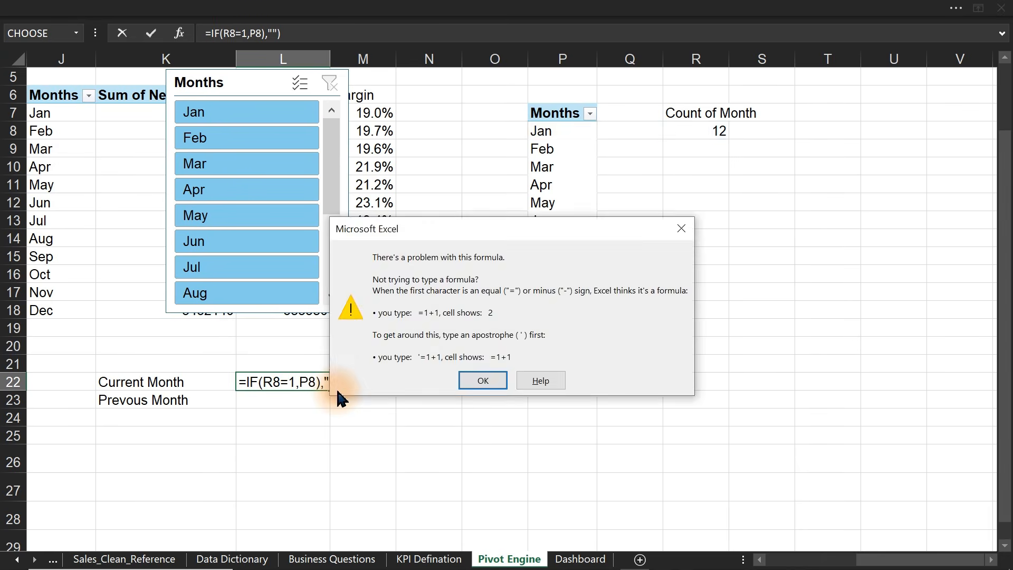
pyautogui.press('Return')
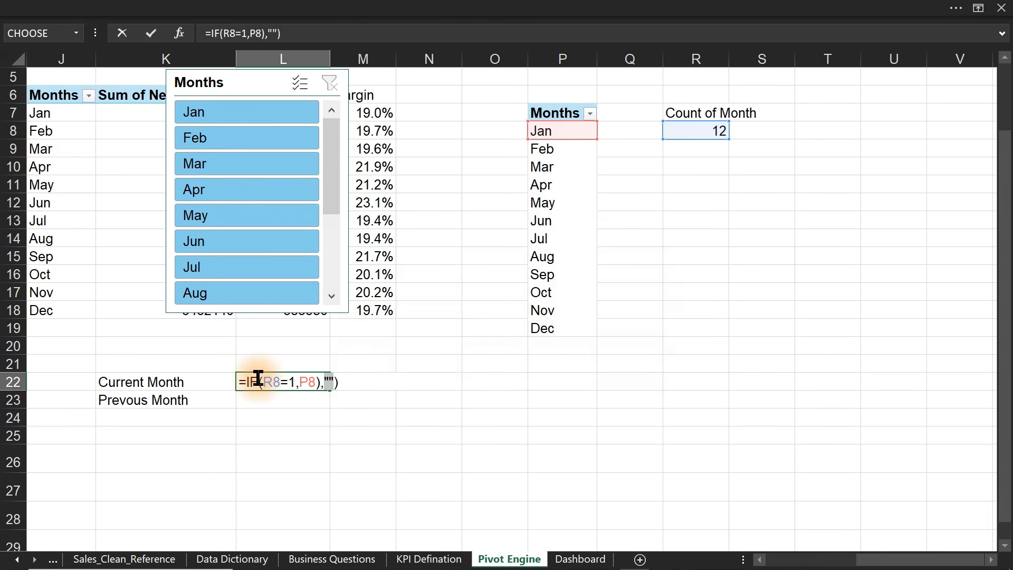
pyautogui.press('Delete')
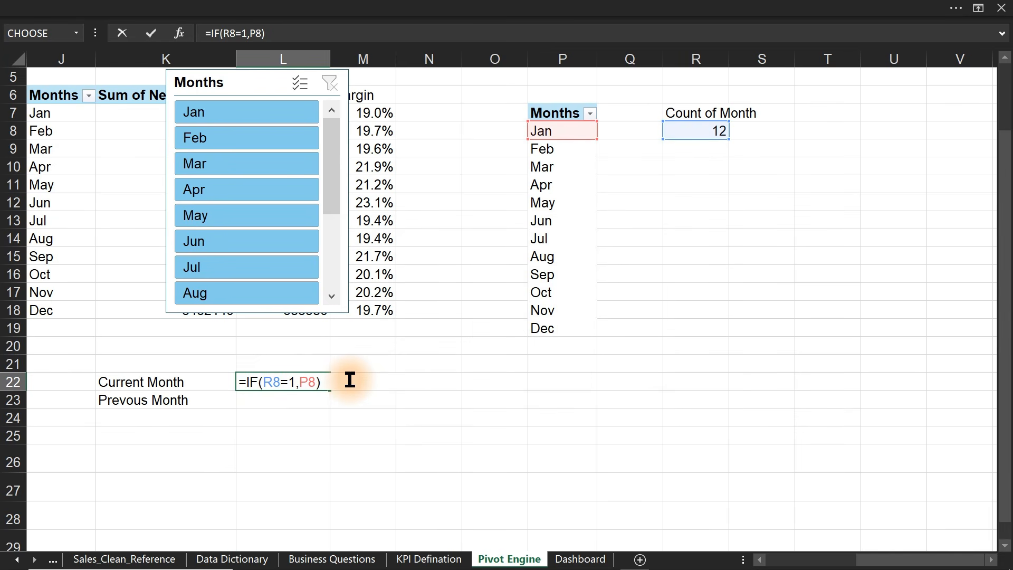
pyautogui.press('Return')
# - Nest the current month formula in L22 inside another IF that returns blank for twelve months: =IF(R8=12,"",IF(R8=1,P8))
pyautogui.click(296, 383)
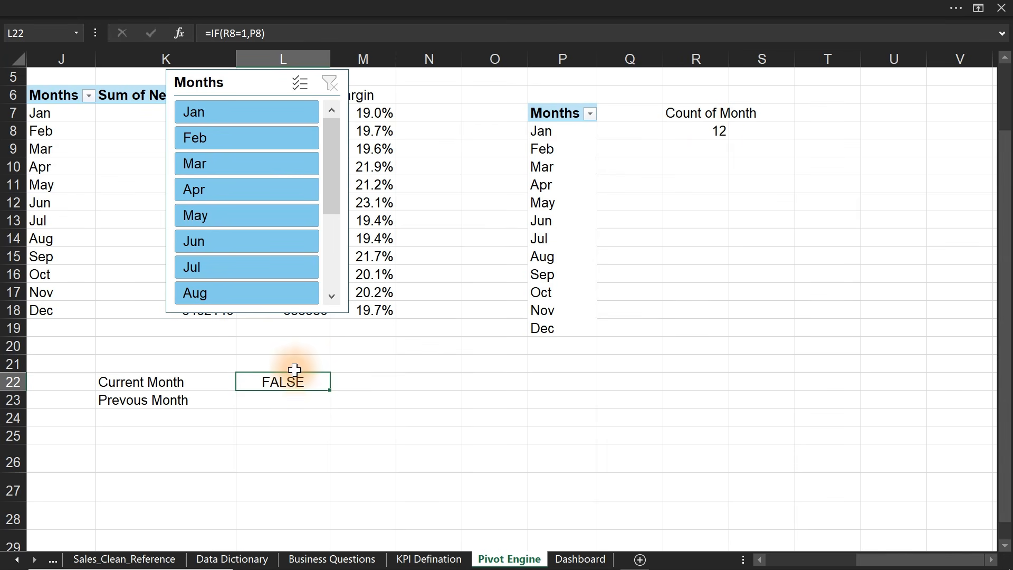
pyautogui.doubleClick(271, 381)
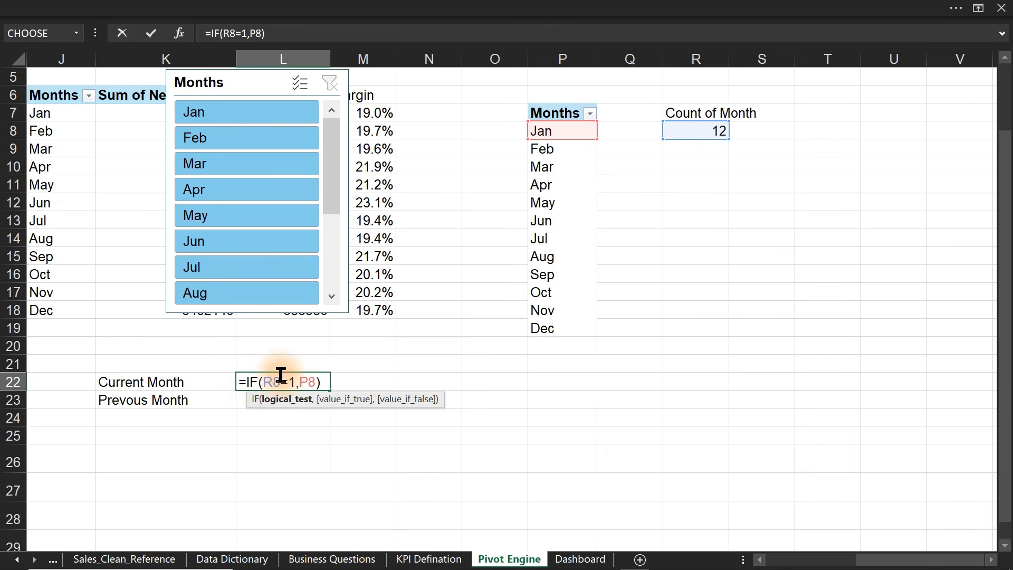
pyautogui.click(243, 379)
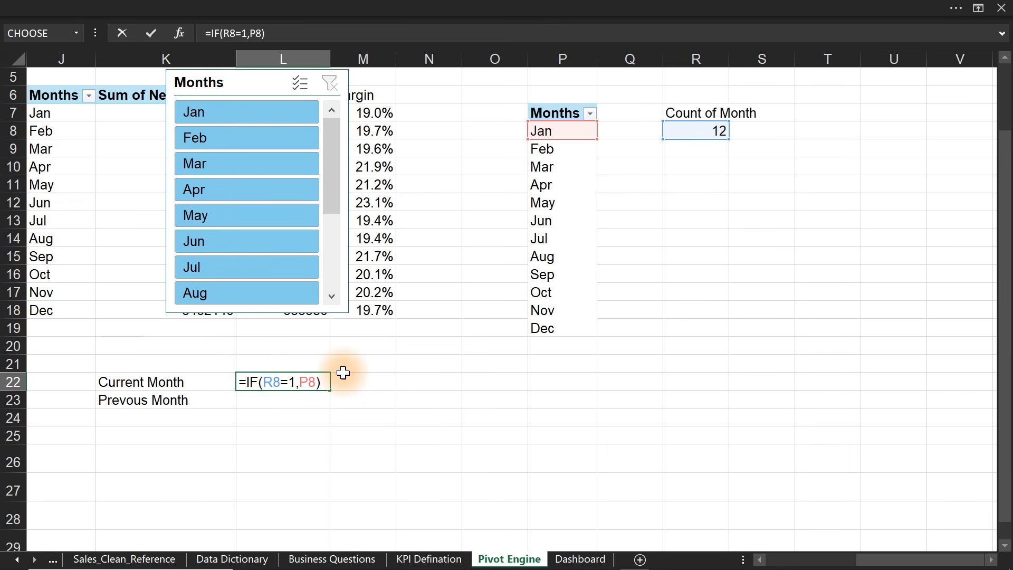
pyautogui.write('if')
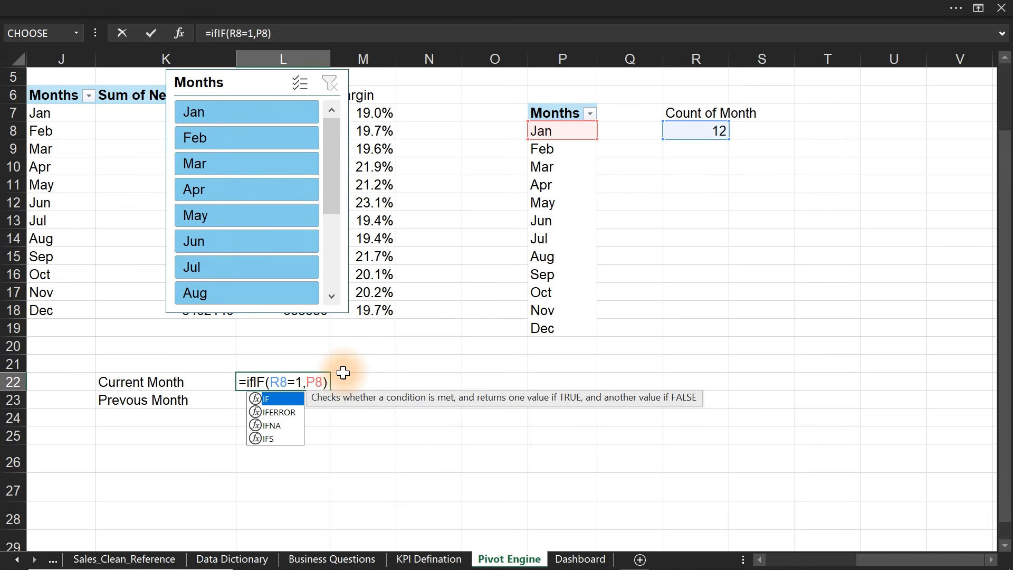
pyautogui.press('Tab')
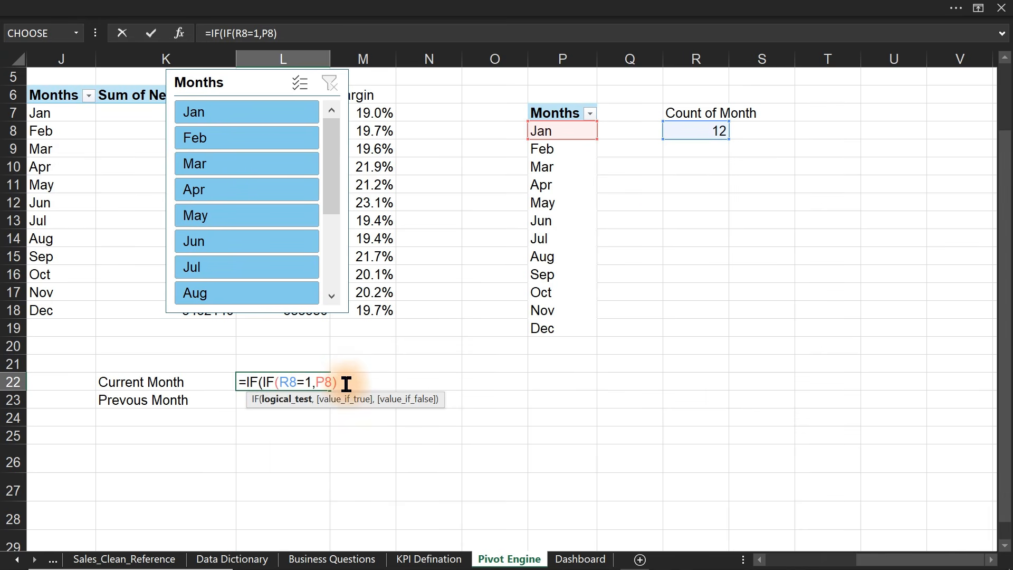
pyautogui.click(705, 133)
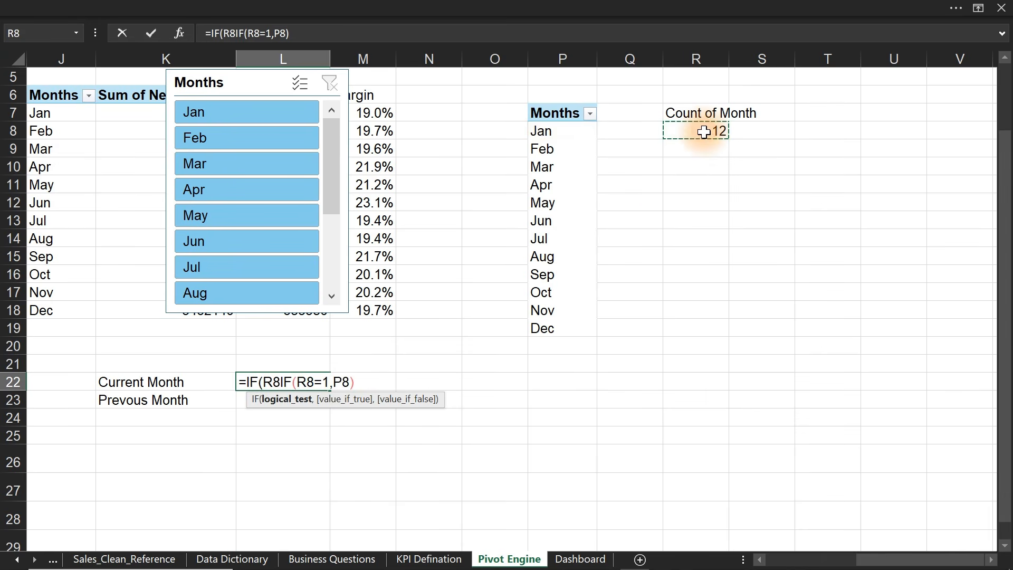
pyautogui.write('=12,')
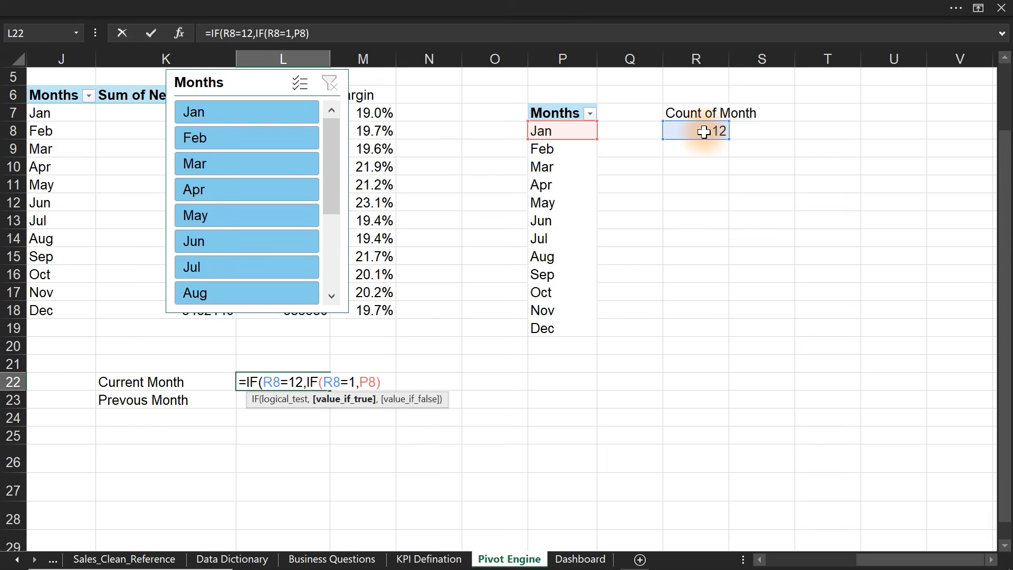
pyautogui.write('""')
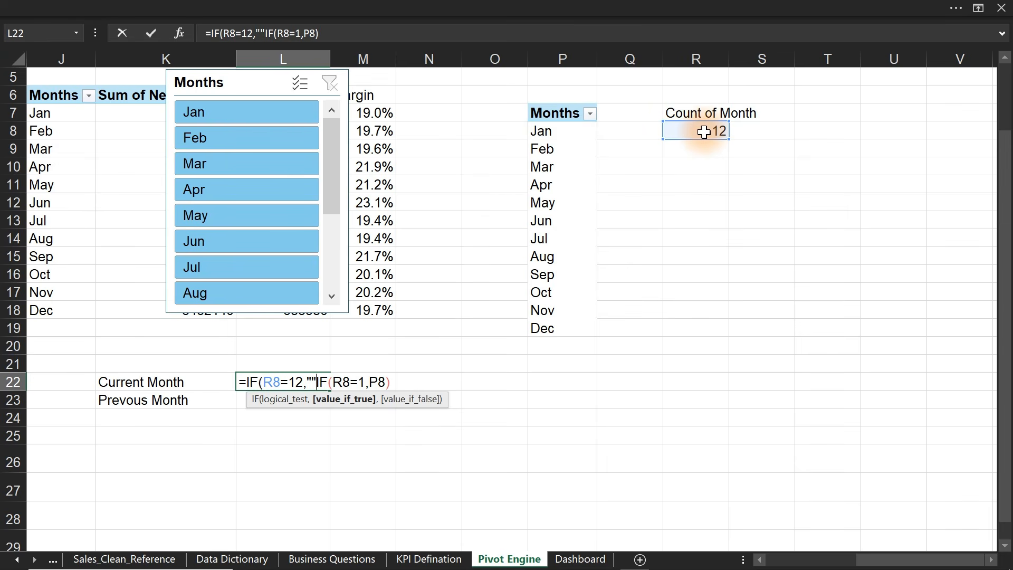
pyautogui.write(',')
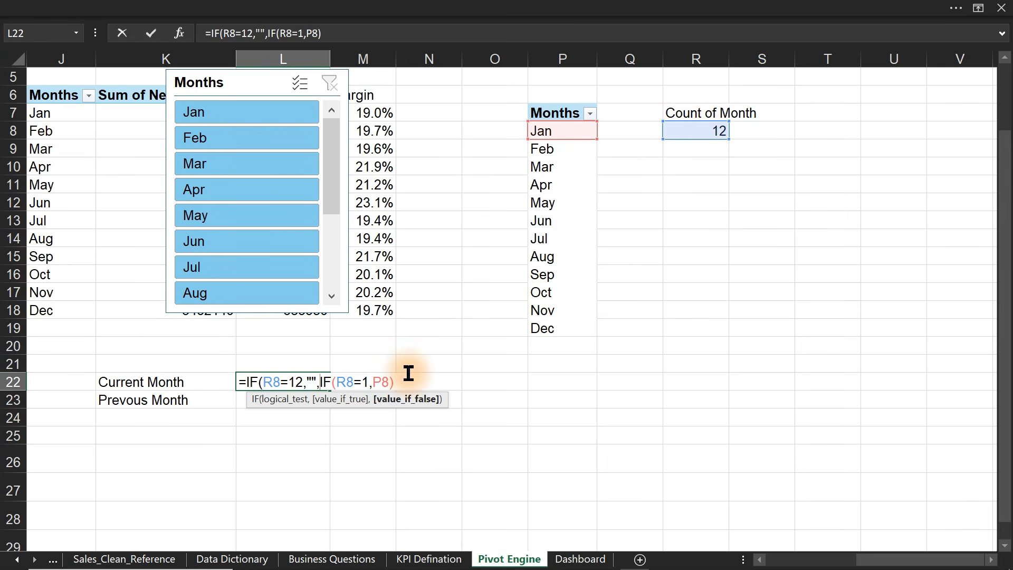
pyautogui.moveTo(392, 382)
pyautogui.mouseDown()
pyautogui.moveTo(333, 382)
pyautogui.moveTo(400, 382)
pyautogui.mouseUp()
pyautogui.write(')')
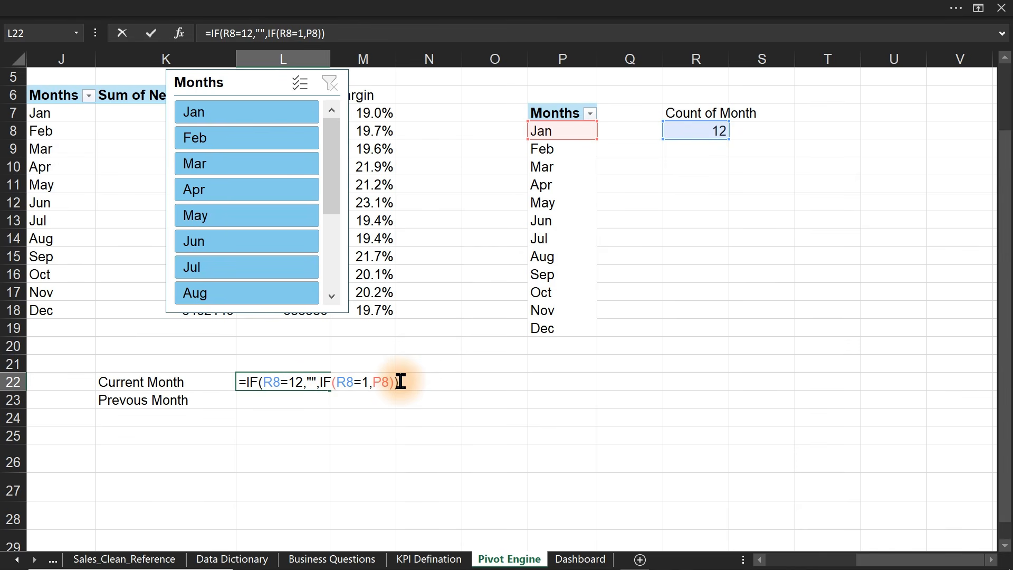
pyautogui.press('Return')
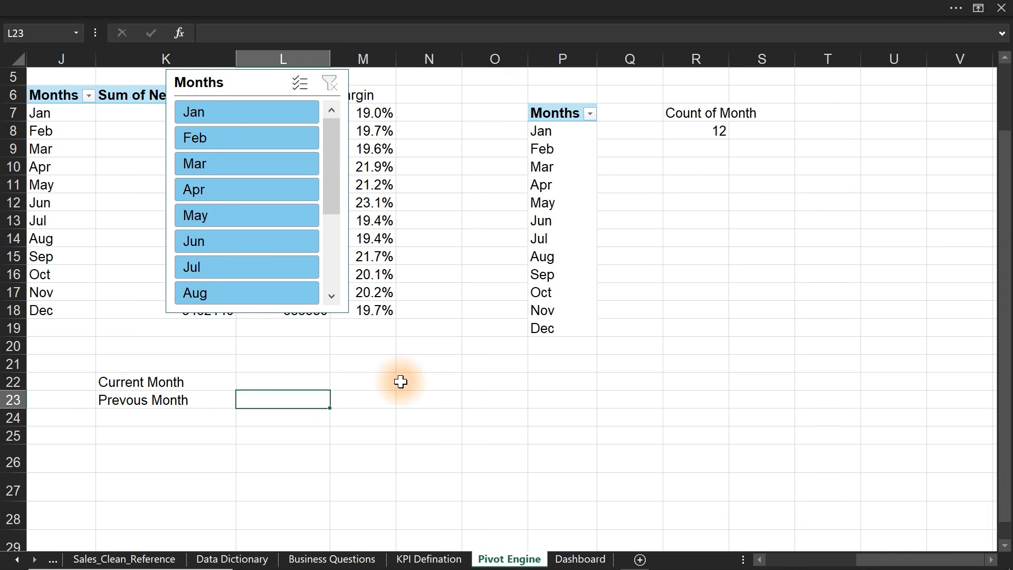
# - Test the current month formula by filtering the Months slicer to Mar, May and Jun, and inspect P8 and L22
pyautogui.click(242, 170)
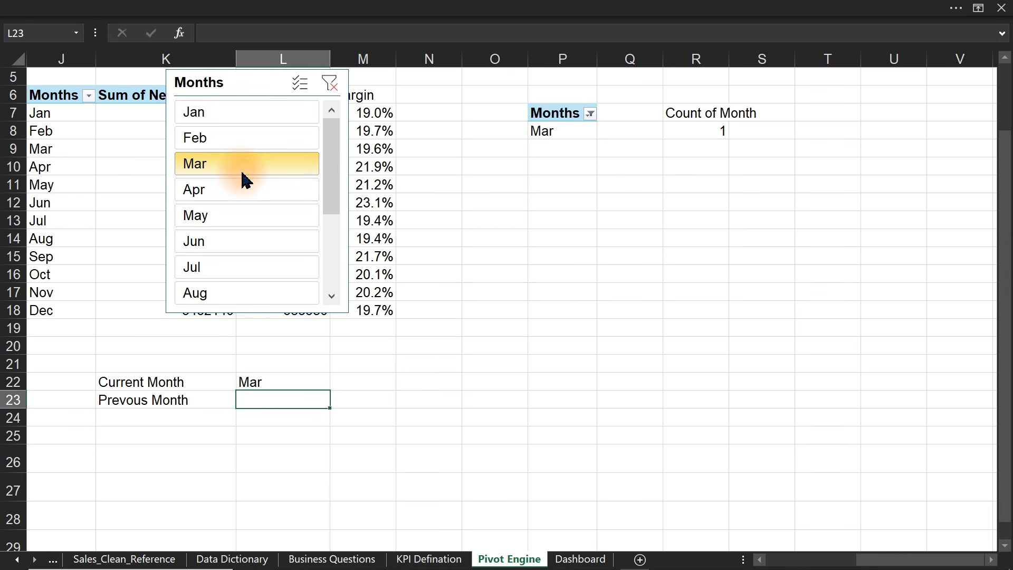
pyautogui.click(244, 207)
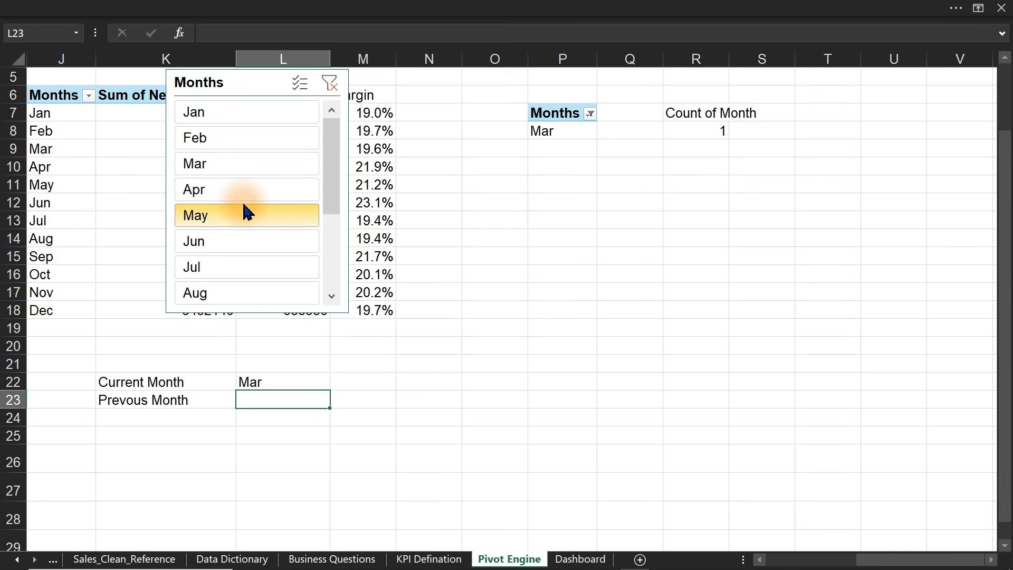
pyautogui.click(258, 244)
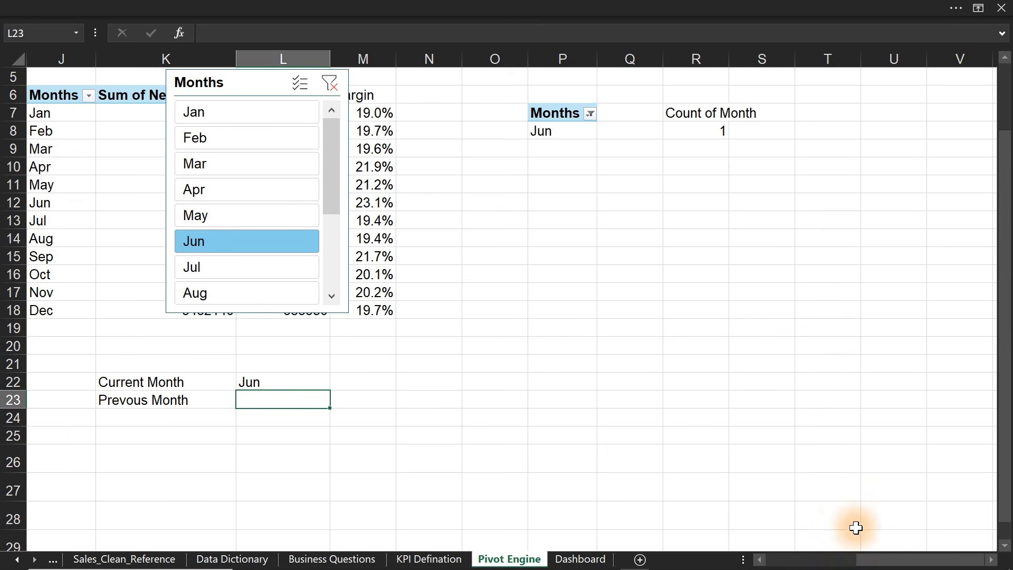
pyautogui.moveTo(888, 562); pyautogui.dragTo(570, 134)
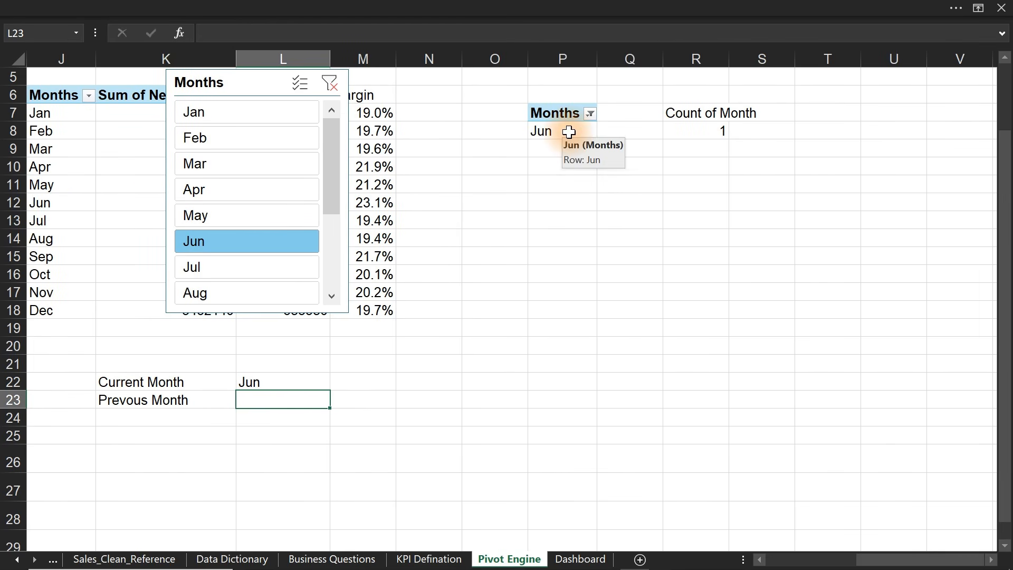
pyautogui.click(569, 133)
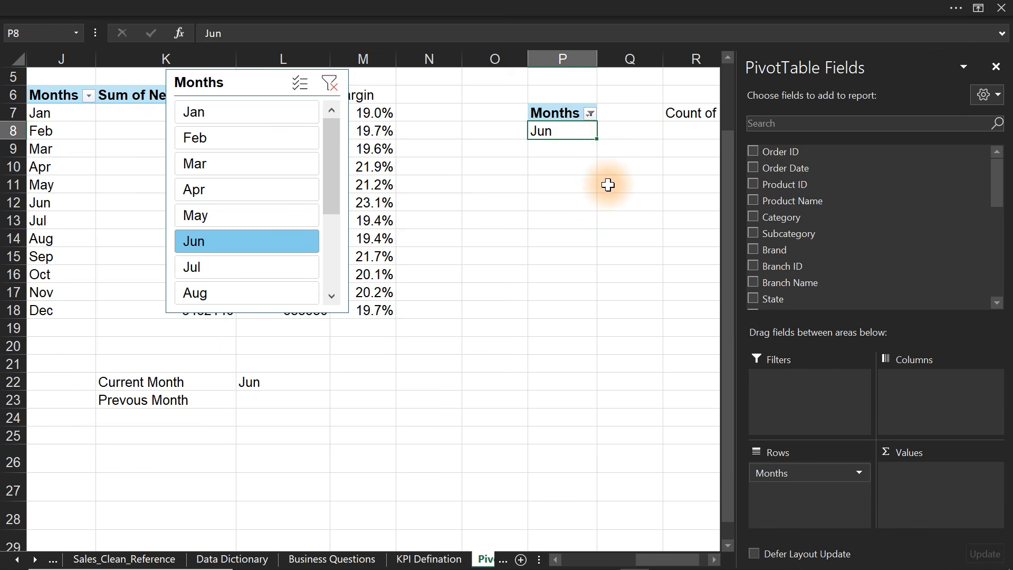
pyautogui.click(633, 278)
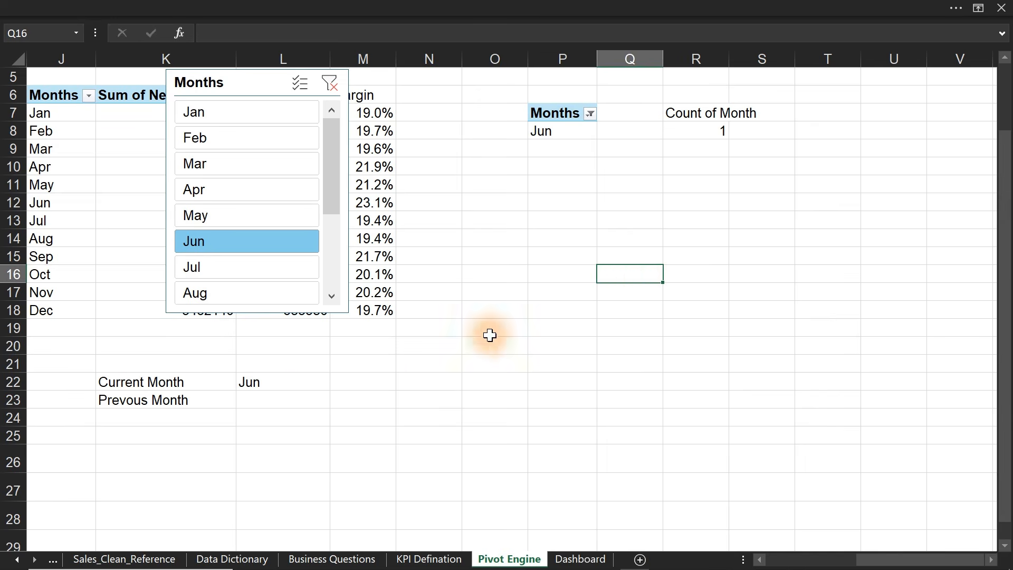
pyautogui.click(278, 386)
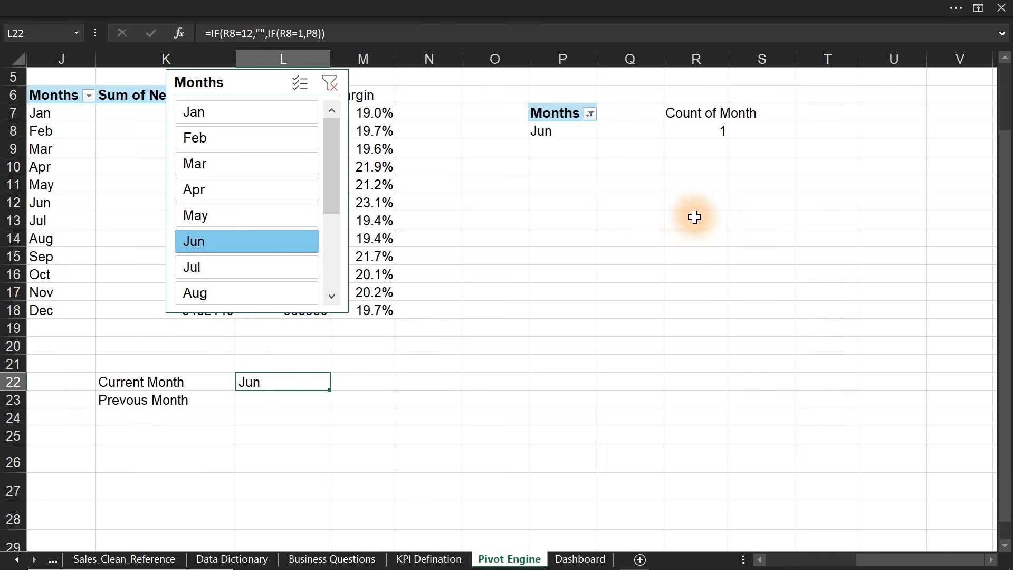
# - Enter the label "Current Month Possition" in R10, below the month count
pyautogui.click(712, 172)
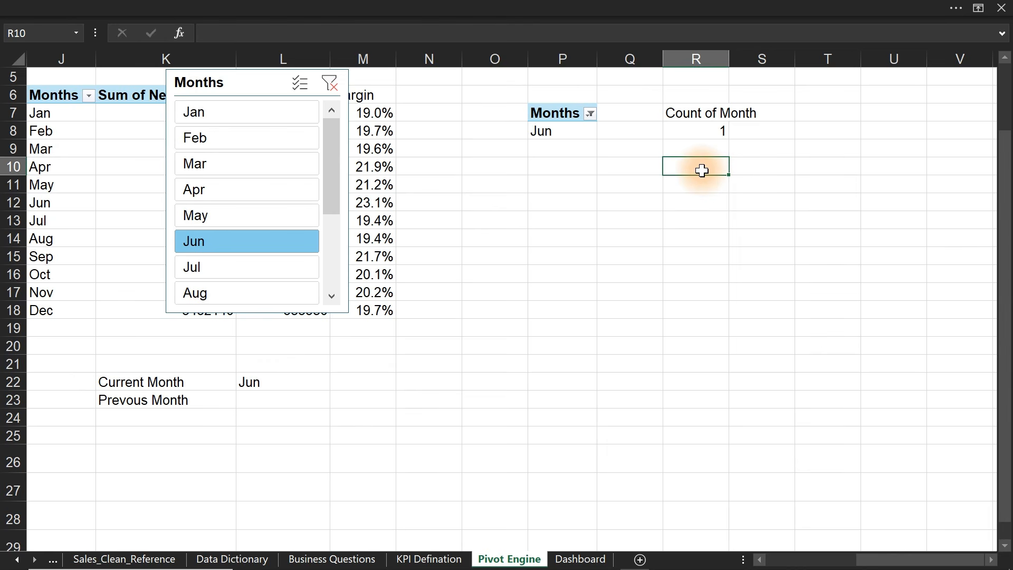
pyautogui.write('Current Mo')
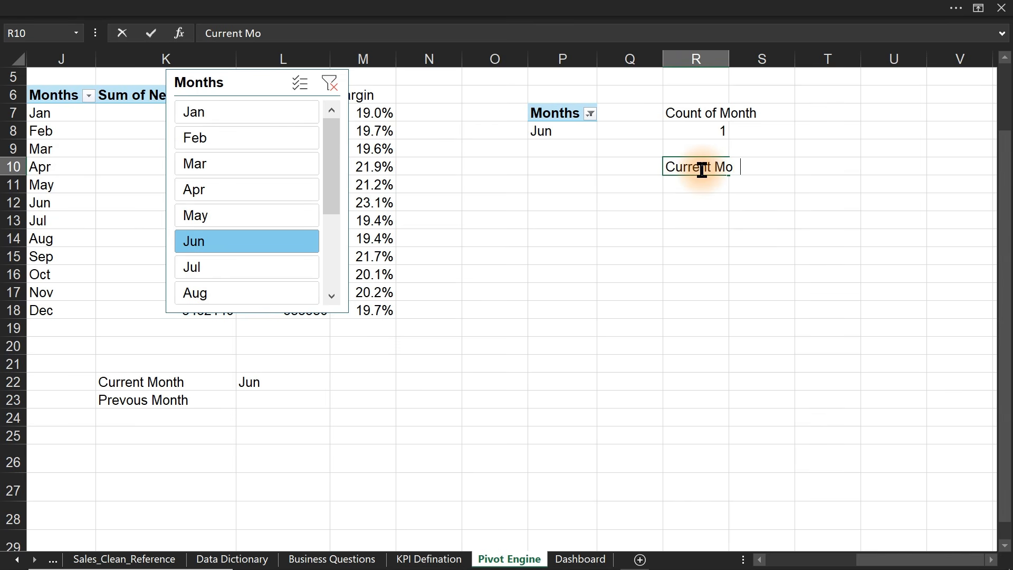
pyautogui.write('nth Possition')
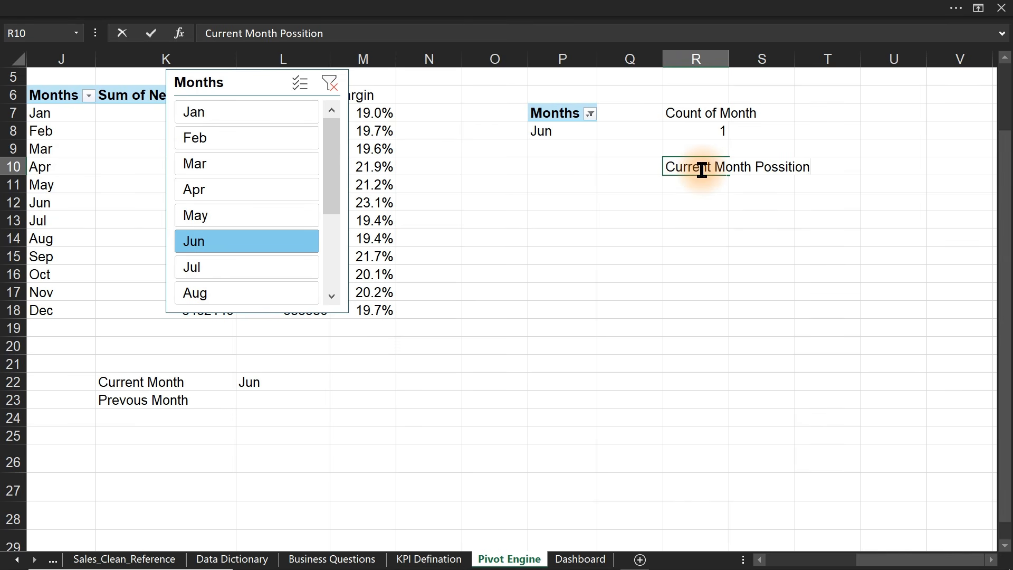
pyautogui.press('Return')
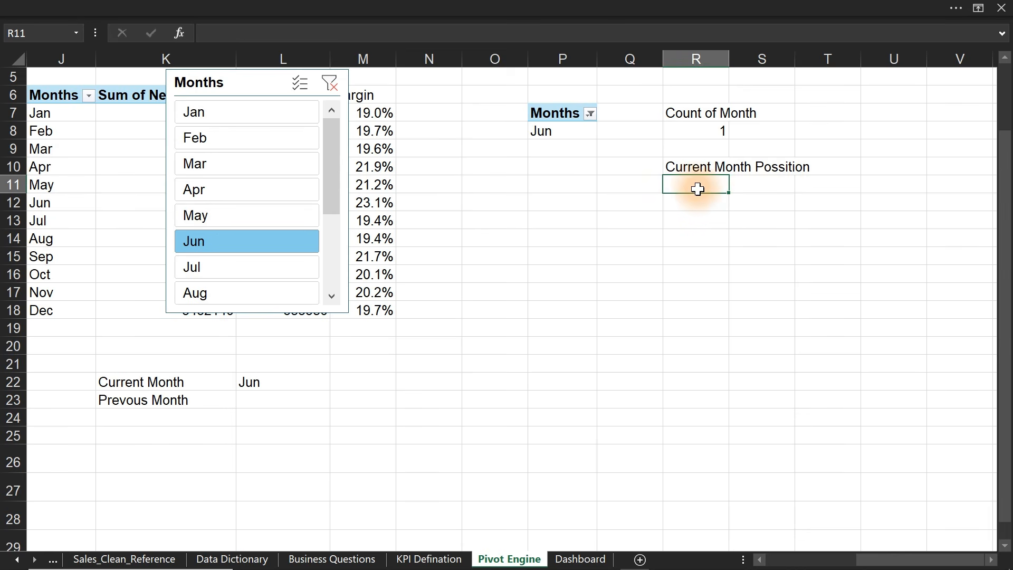
# - Enter =MATCH(L22,J7:J18,0) in R11 to find the current month's position in the pivot table's month list
pyautogui.write('=mat')
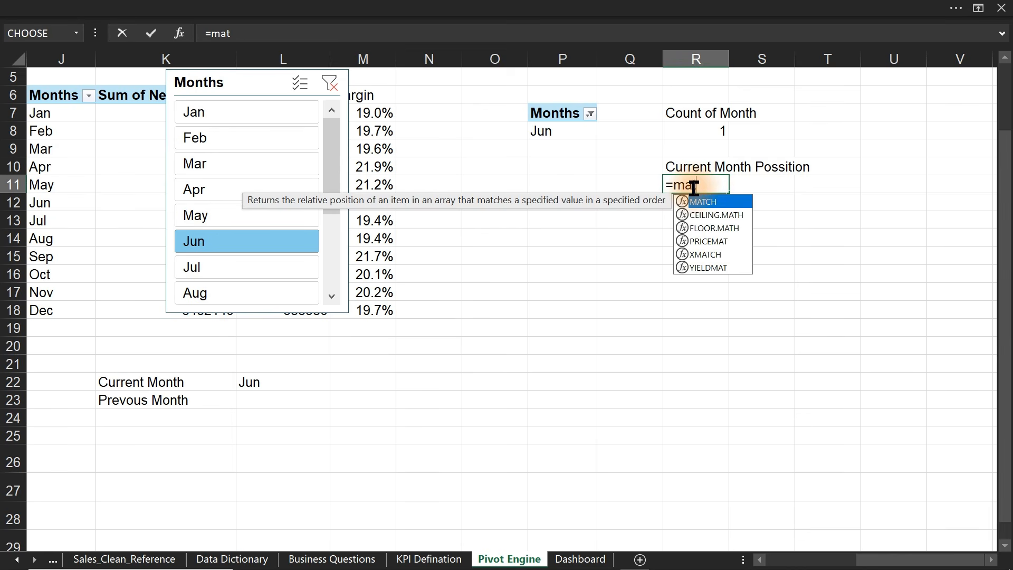
pyautogui.press('Tab')
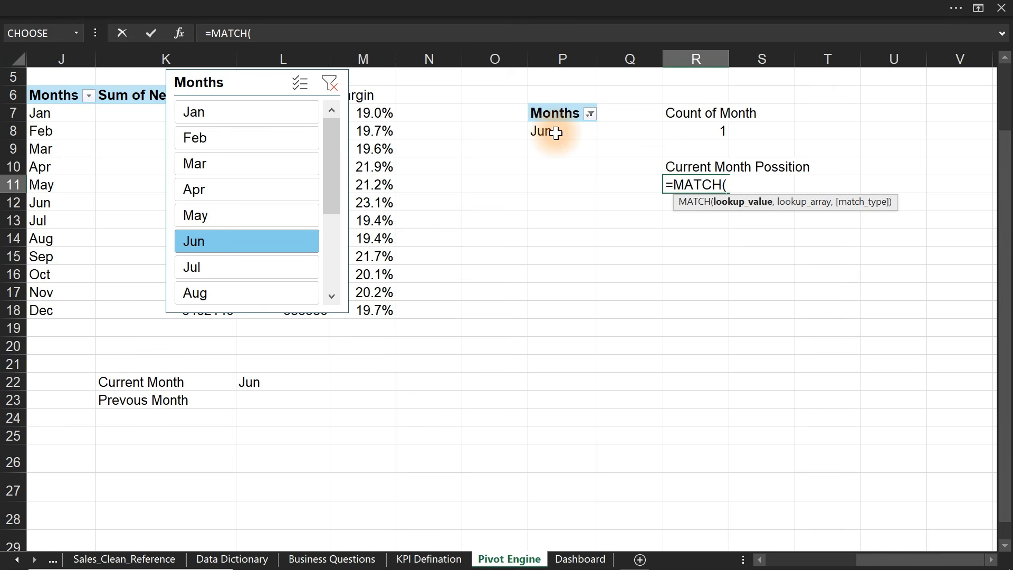
pyautogui.click(236, 386)
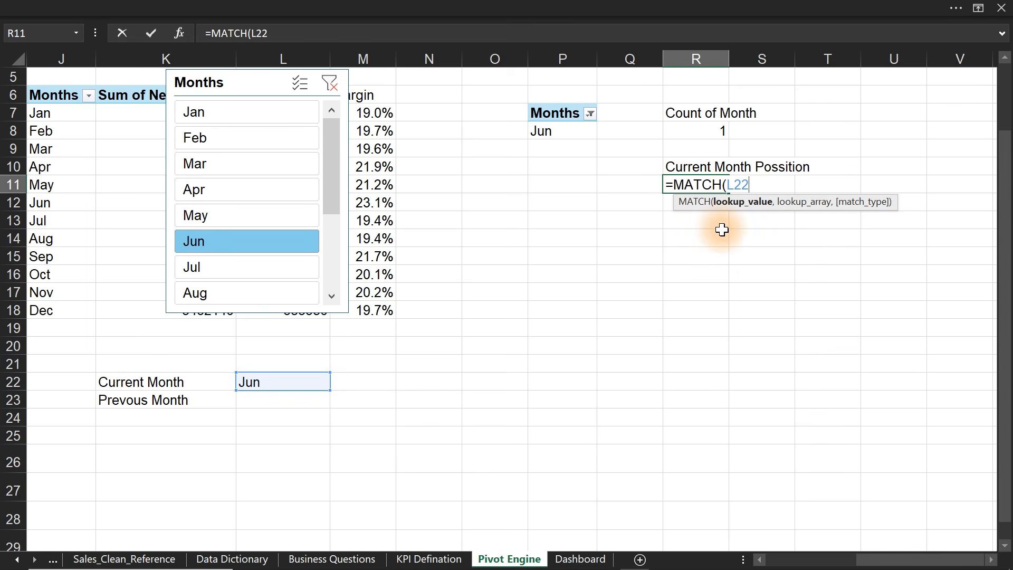
pyautogui.write(',')
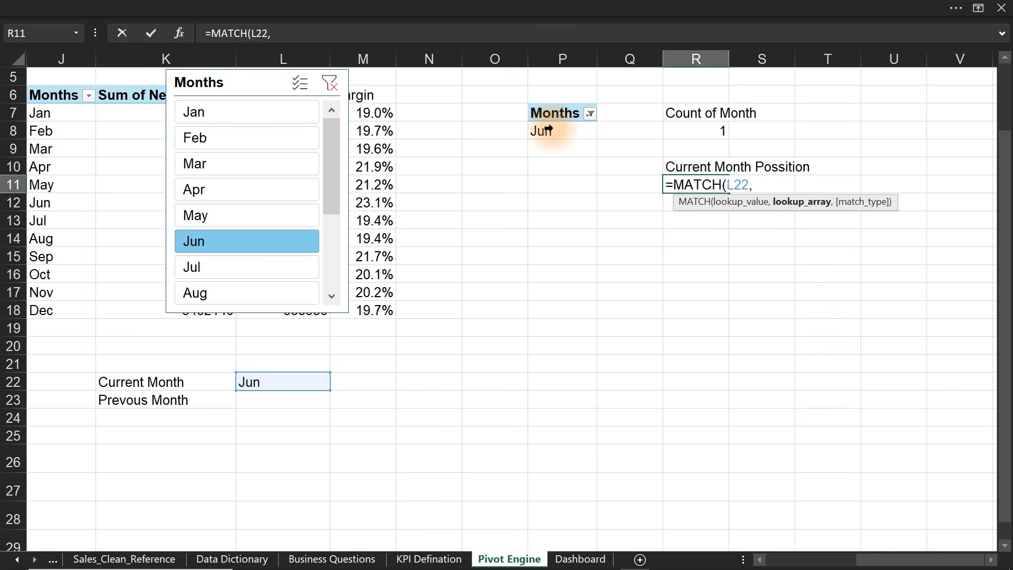
pyautogui.moveTo(56, 113); pyautogui.dragTo(55, 302)
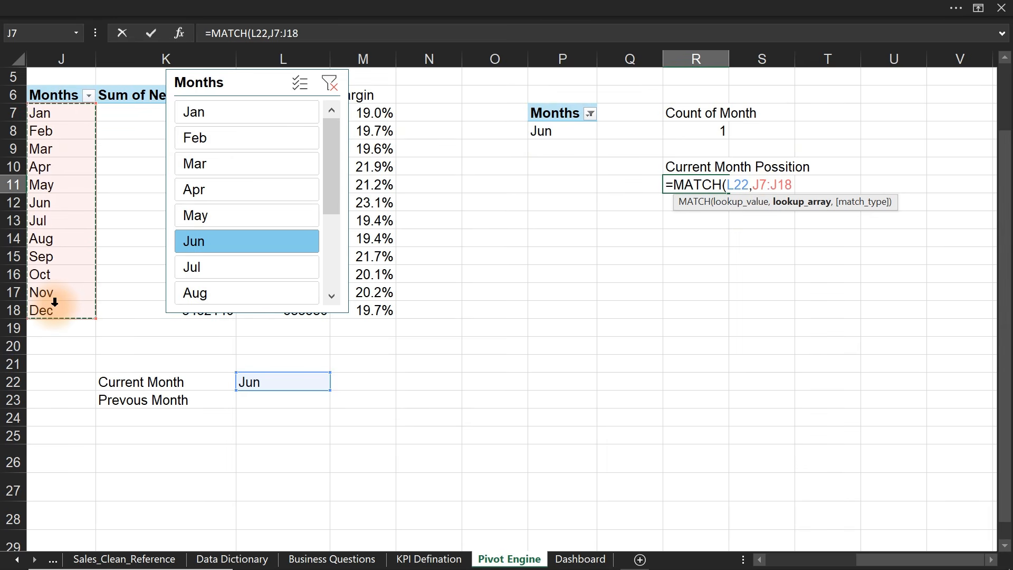
pyautogui.write(',0)')
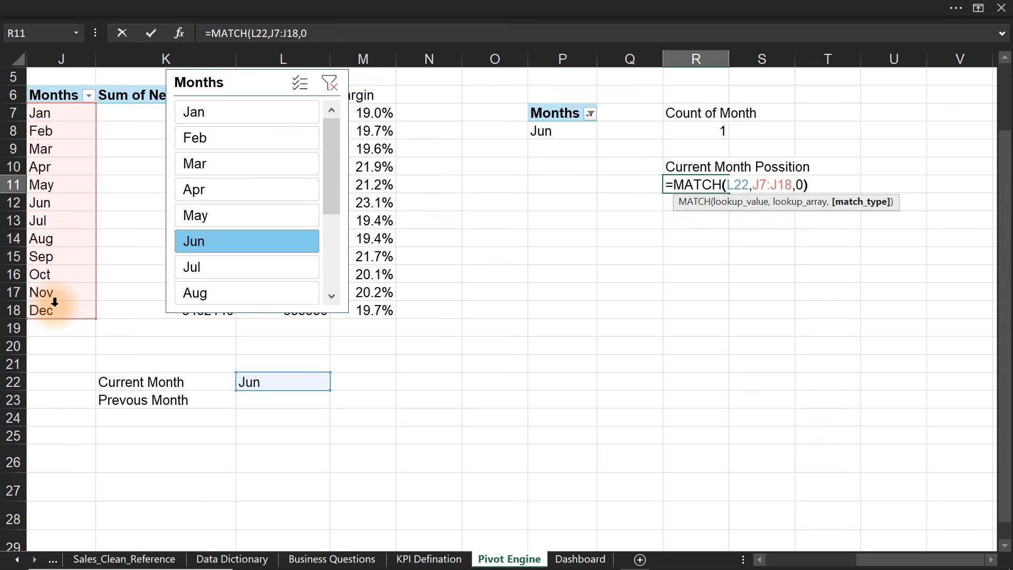
pyautogui.press('Return')
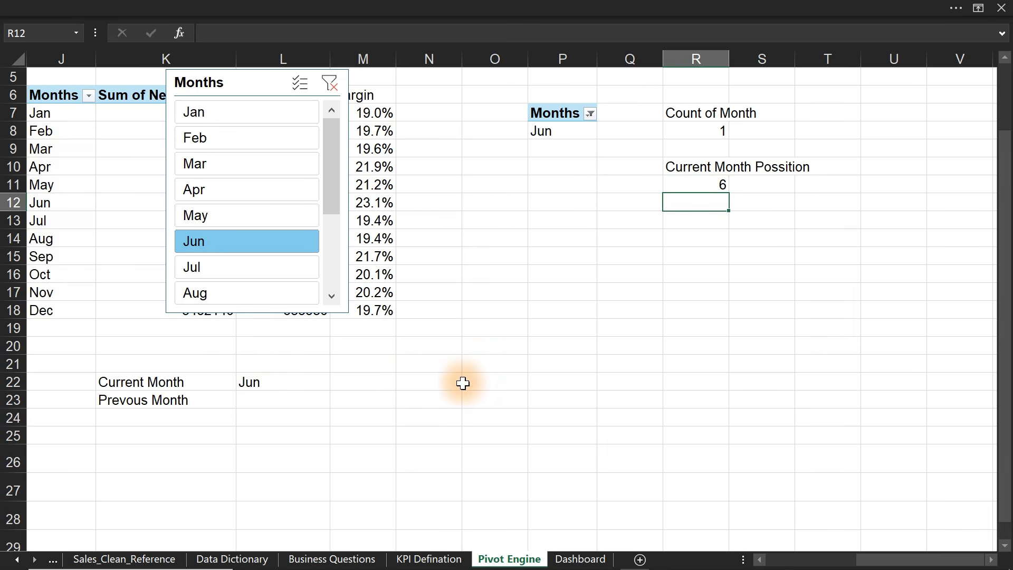
# - Test the position formula by filtering the Months slicer to Jan and Feb, and clear the filter
pyautogui.click(218, 124)
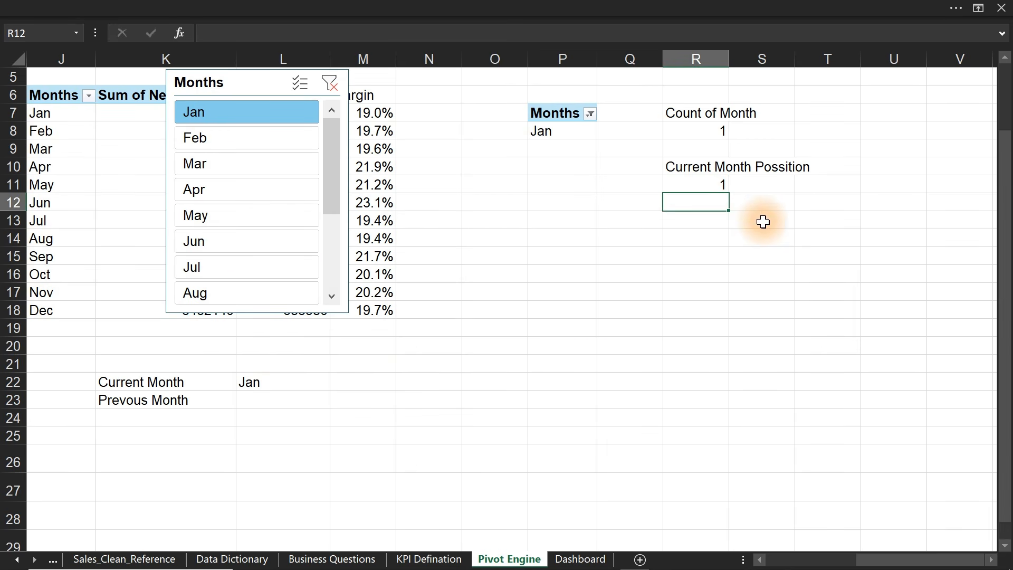
pyautogui.click(238, 140)
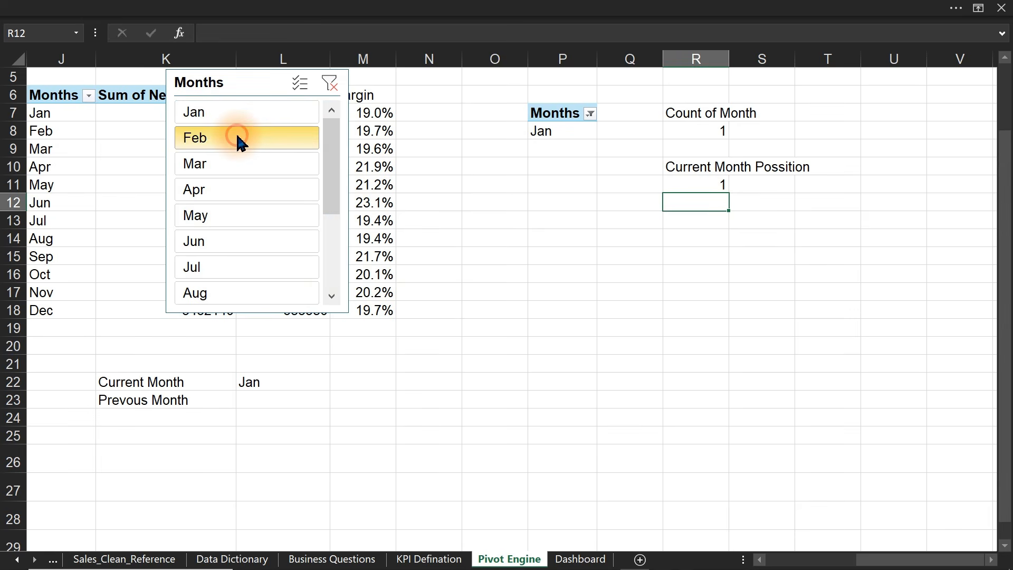
pyautogui.click(328, 84)
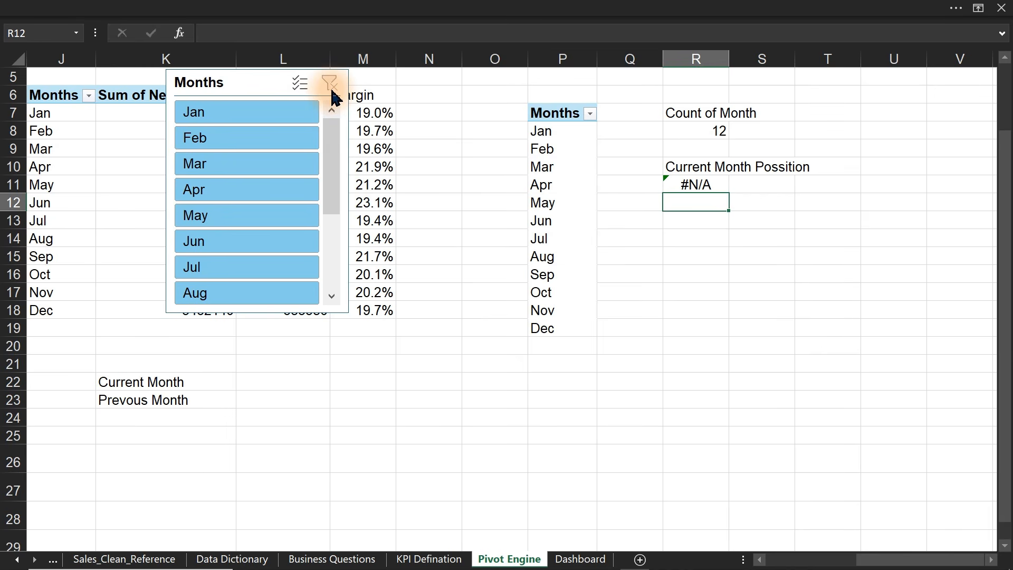
# - Wrap the MATCH formula in R11 in IFERROR with the error text: =IFERROR(MATCH(L22,J7:J18,0),"No selection")
pyautogui.click(705, 184)
pyautogui.doubleClick(705, 185)
pyautogui.click(671, 185)
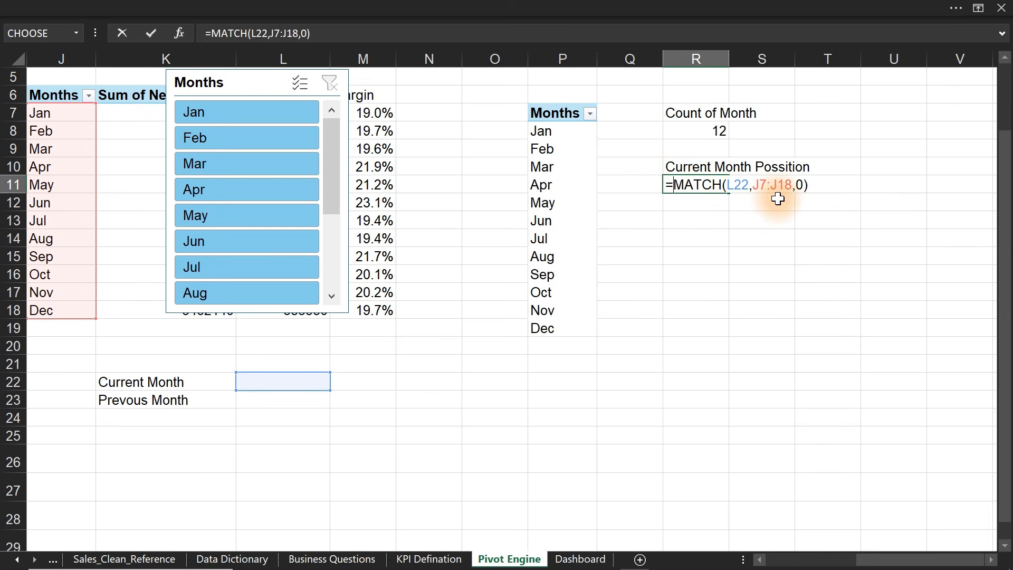
pyautogui.write('if')
pyautogui.press('Down')
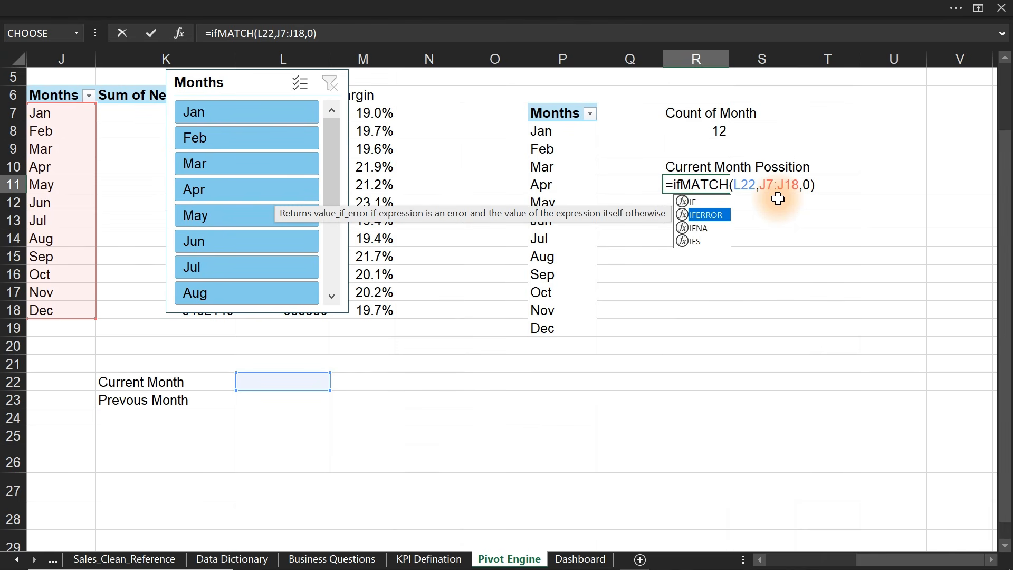
pyautogui.press('Tab')
pyautogui.click(885, 184)
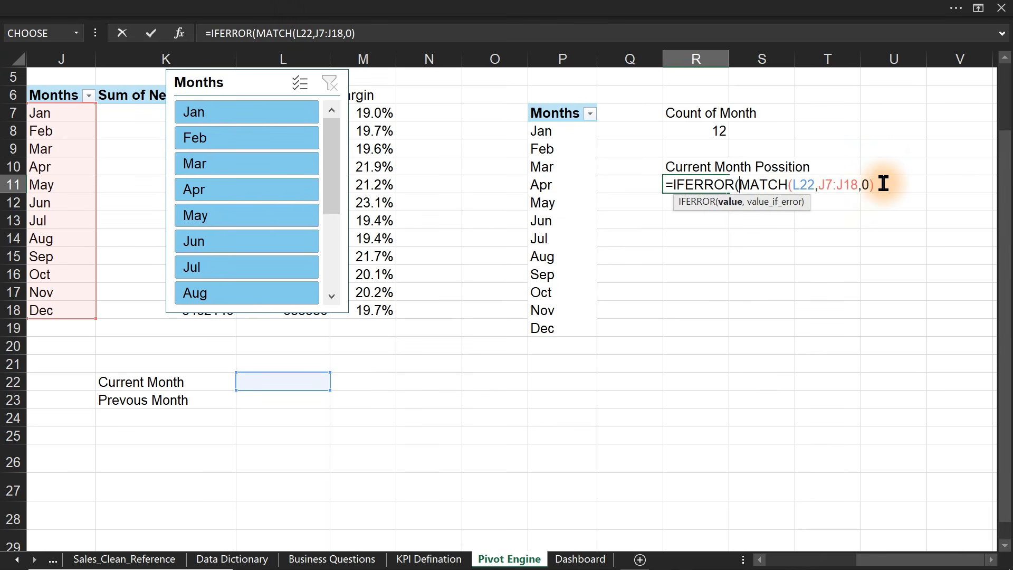
pyautogui.write(',"')
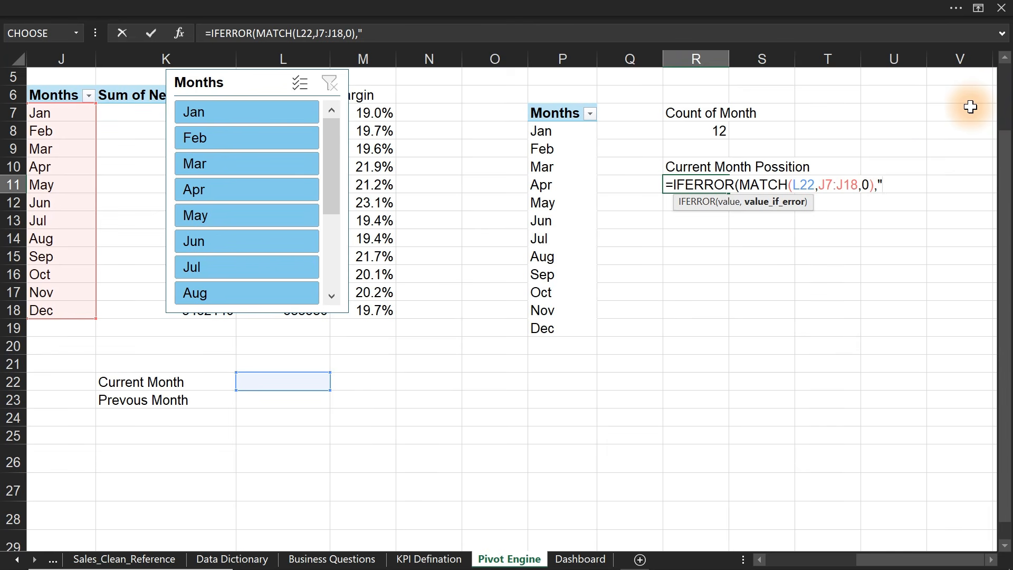
pyautogui.write('No selec')
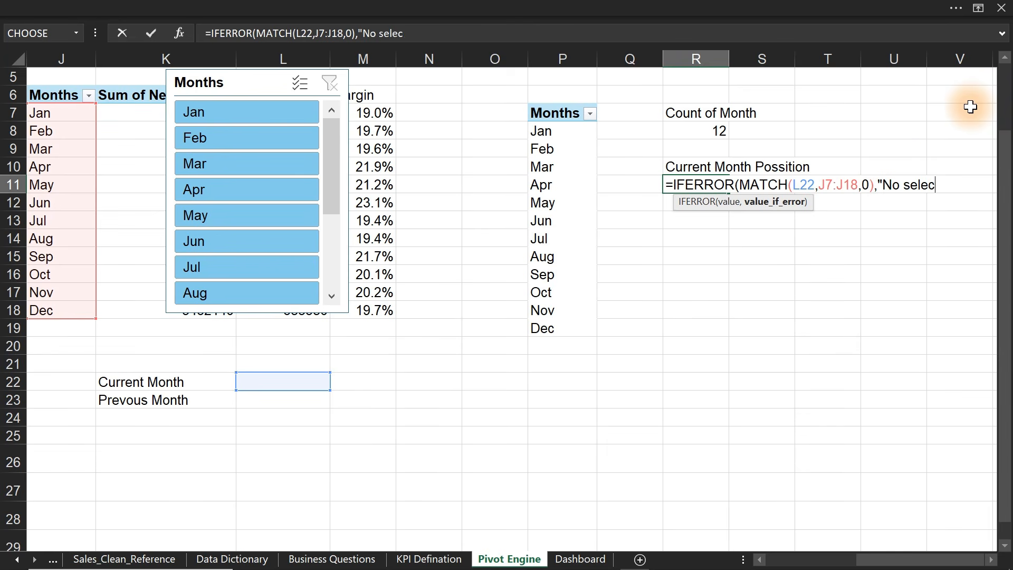
pyautogui.write('tion")')
pyautogui.press('Return')
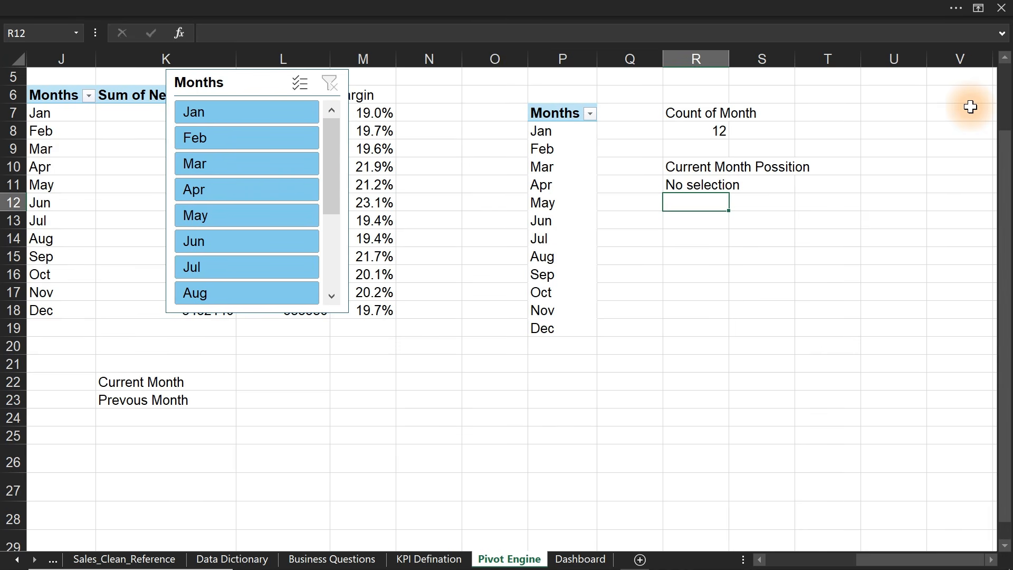
# - Filter the Months slicer to Apr to test the IFERROR-wrapped position formula
pyautogui.click(266, 198)
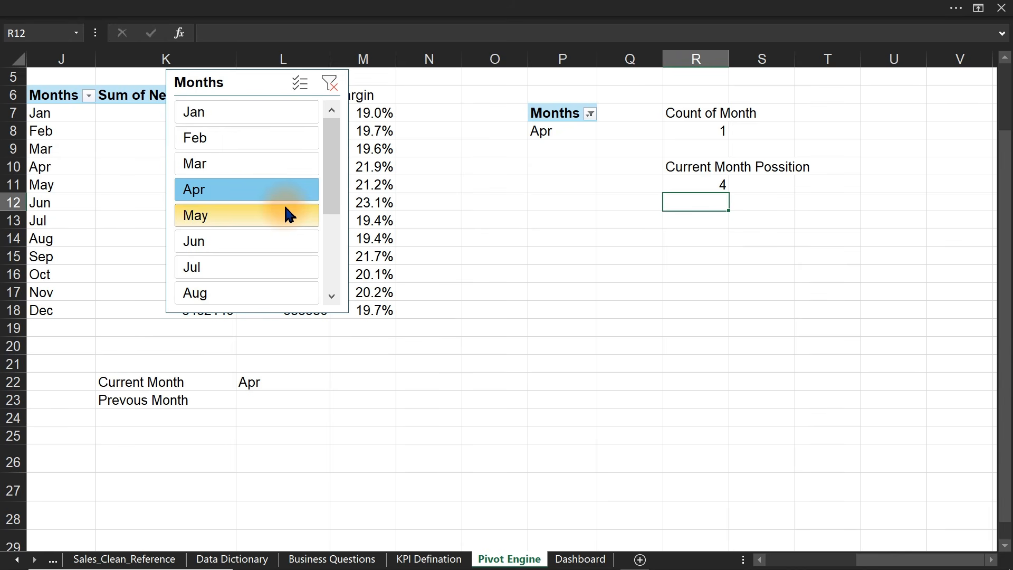
# - Number the months 1 to 12 in I7:I18, filling down from 1 and 2 beside Jan and Feb
pyautogui.moveTo(885, 560); pyautogui.dragTo(882, 566)
pyautogui.click(118, 97)
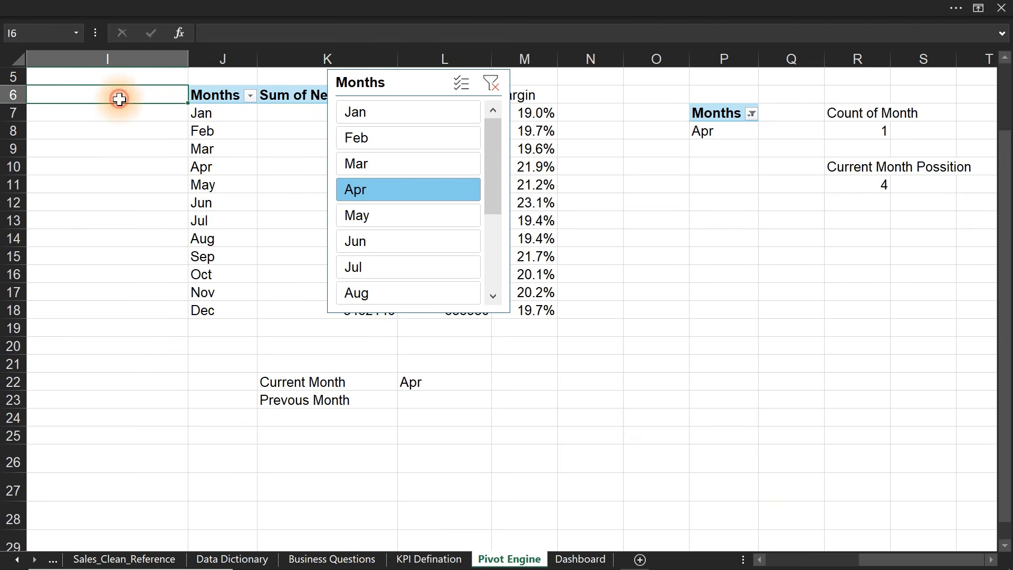
pyautogui.write('1')
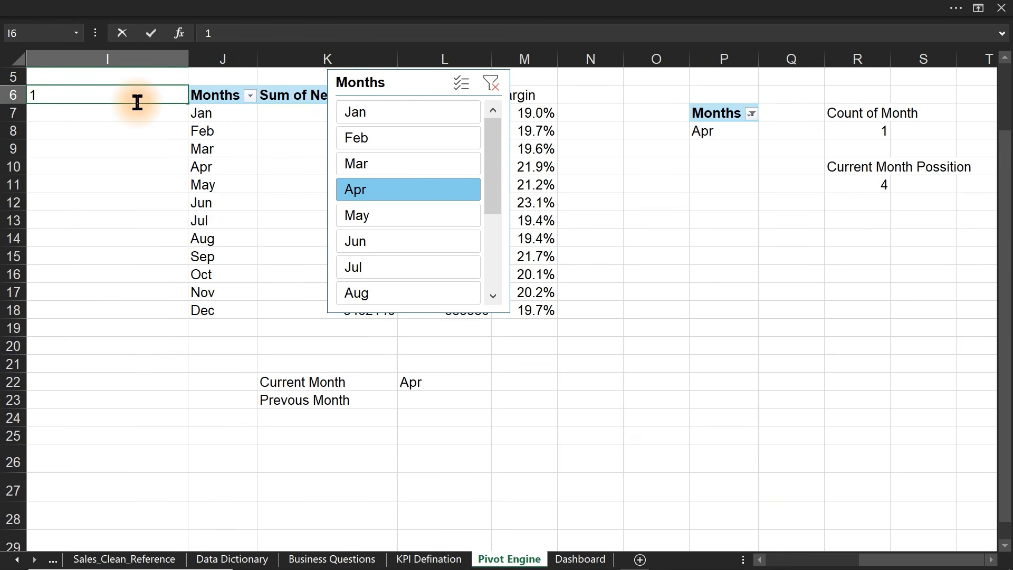
pyautogui.press('Return')
pyautogui.write('2')
pyautogui.press('Return')
pyautogui.click(172, 101)
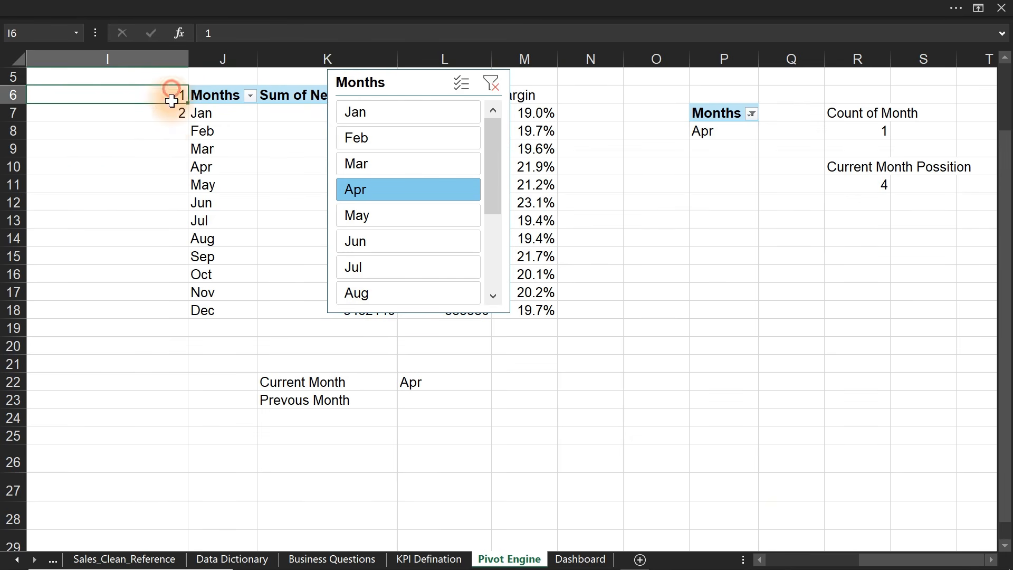
pyautogui.moveTo(171, 101); pyautogui.dragTo(171, 136)
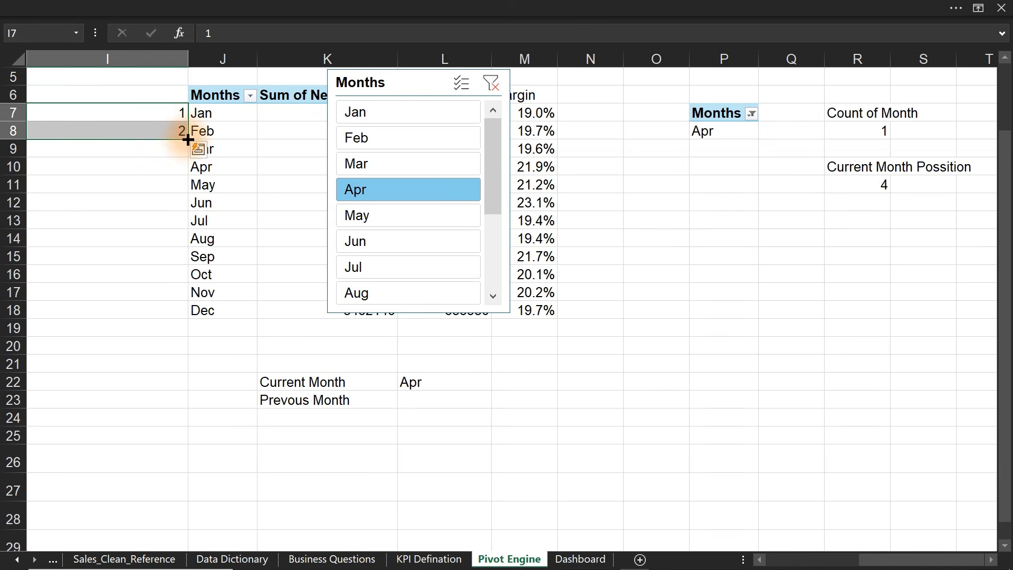
pyautogui.doubleClick(187, 139)
# - Label the number column Helper in I6 and move the Months slicer off the revenue and profit columns to below the filtered month list
pyautogui.click(152, 91)
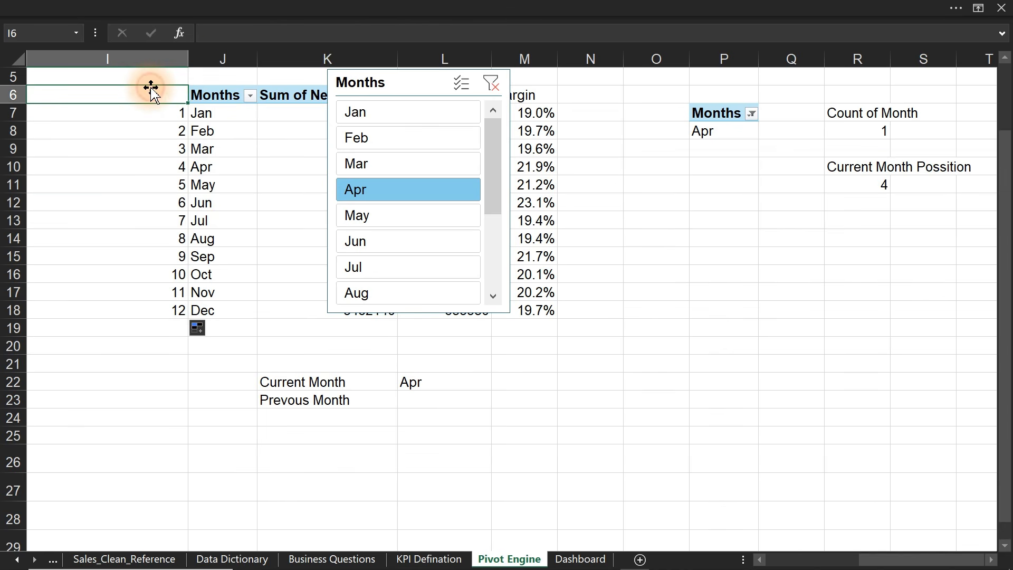
pyautogui.write('Helper')
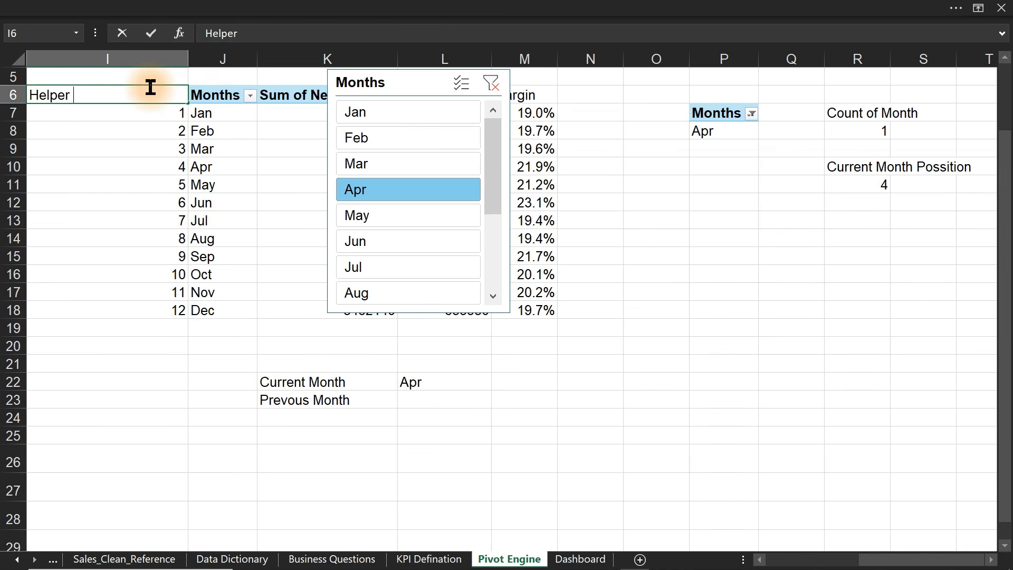
pyautogui.click(151, 84)
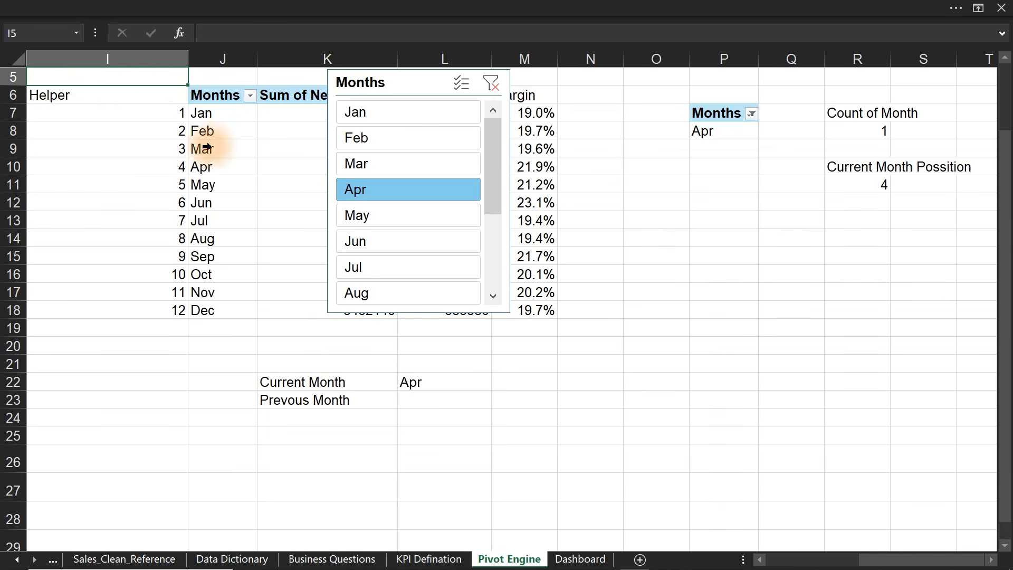
pyautogui.moveTo(176, 113); pyautogui.dragTo(173, 290)
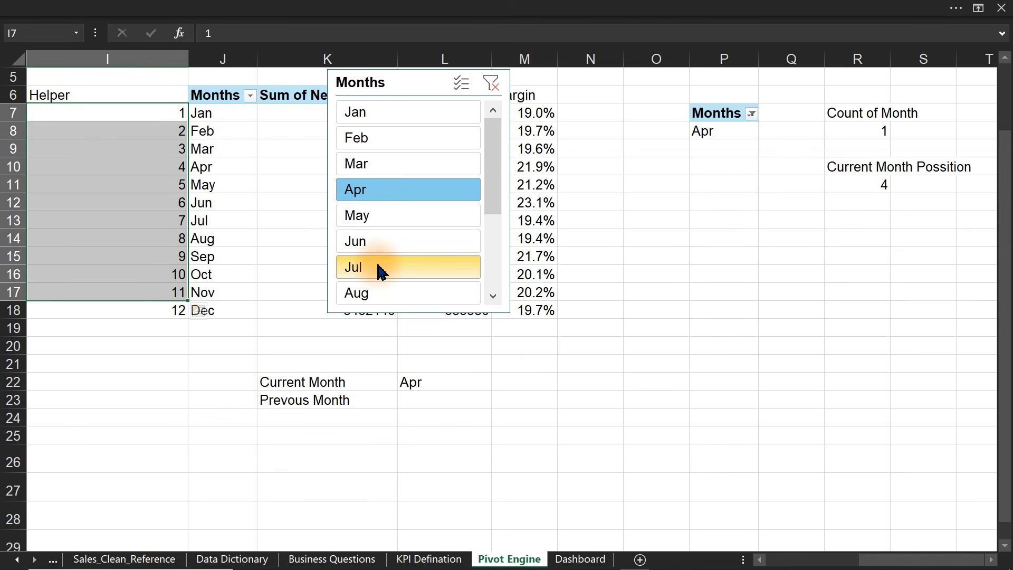
pyautogui.click(417, 82)
pyautogui.moveTo(417, 83); pyautogui.dragTo(787, 289)
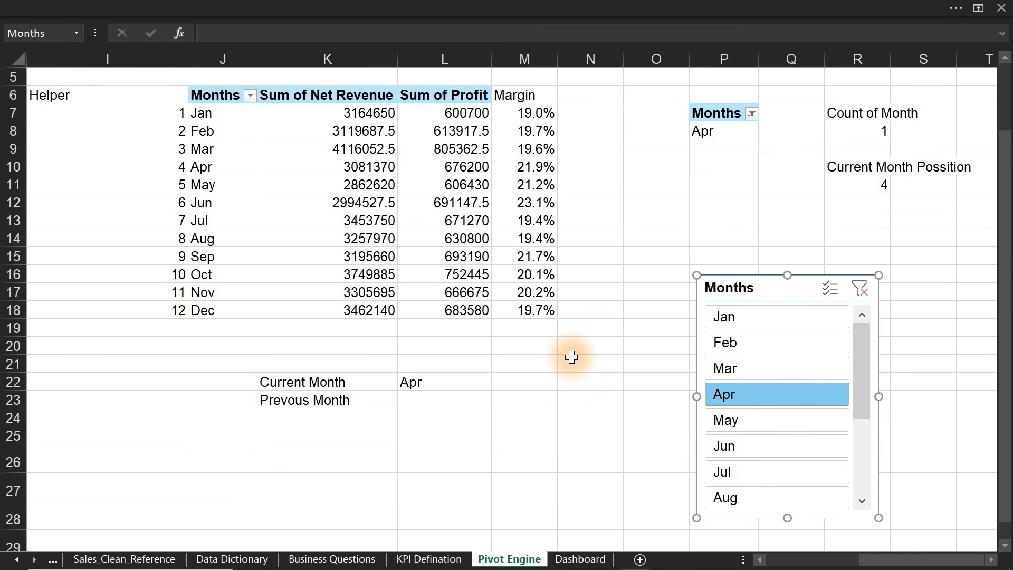
# - Enter =VLOOKUP(R11,I7:J18,2,0) in L23 to look up the previous month's name
pyautogui.click(413, 402)
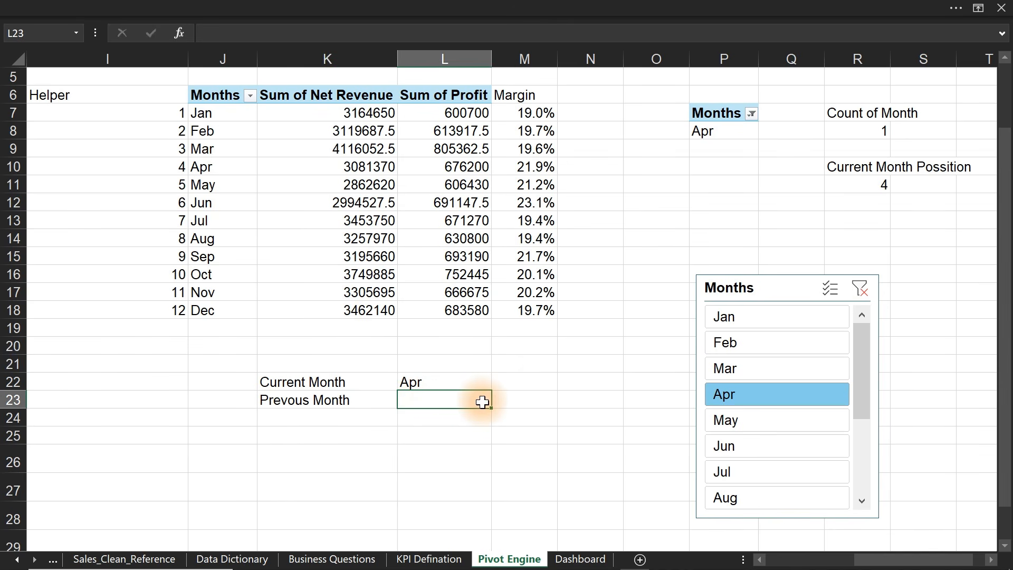
pyautogui.write('=')
pyautogui.write('vl')
pyautogui.press('Tab')
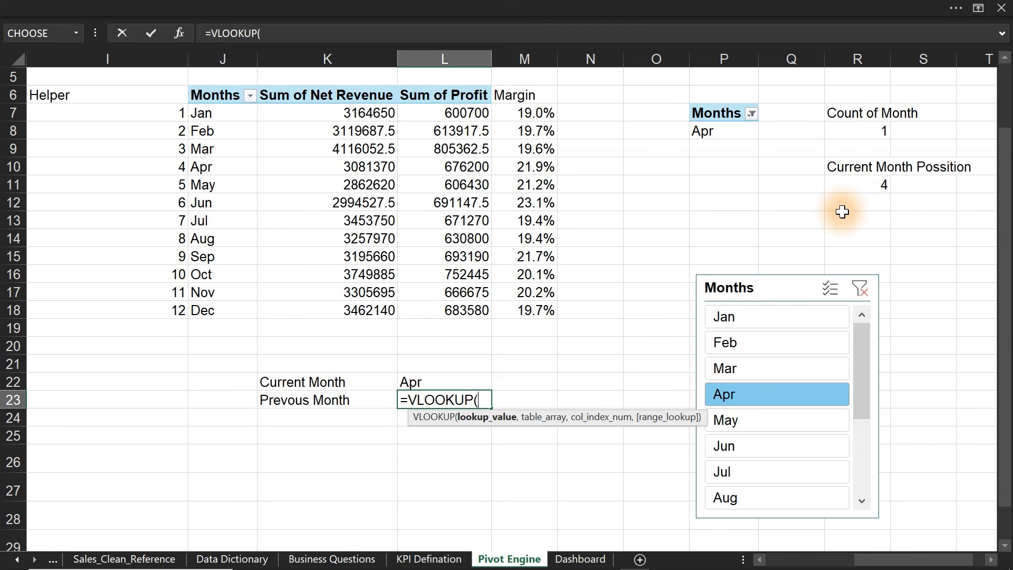
pyautogui.click(854, 187)
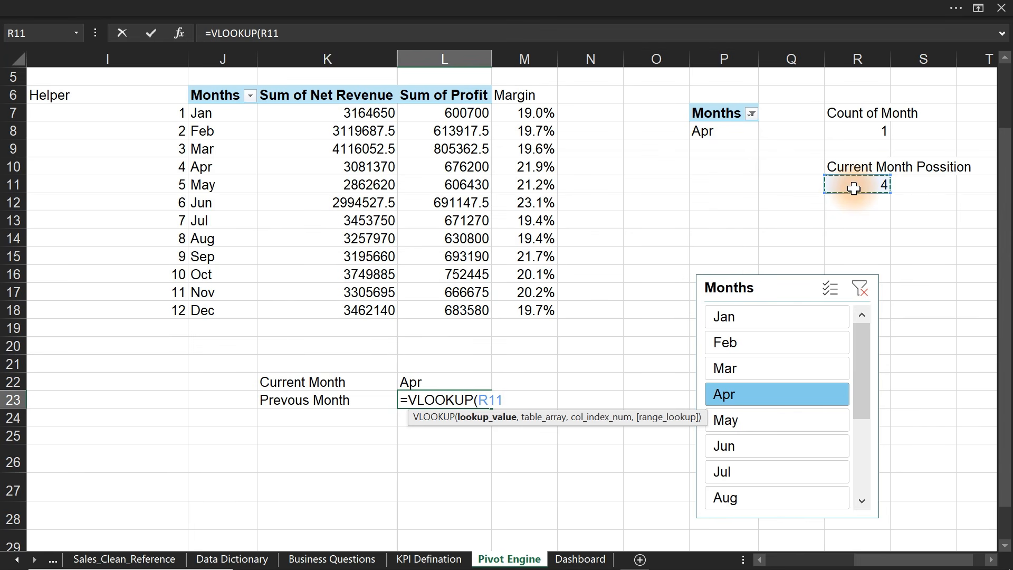
pyautogui.write(',')
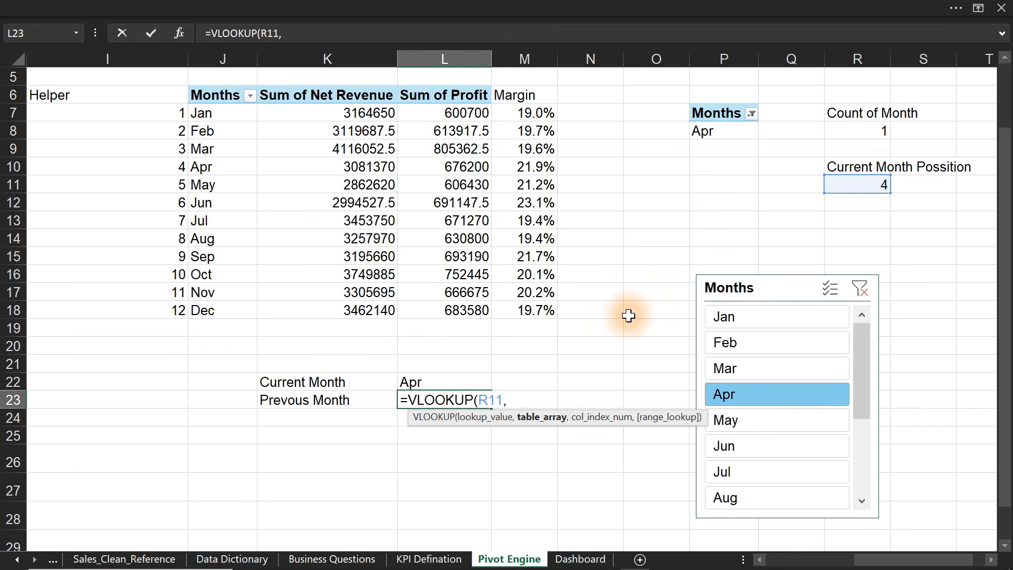
pyautogui.moveTo(180, 113); pyautogui.dragTo(235, 313)
pyautogui.write(',')
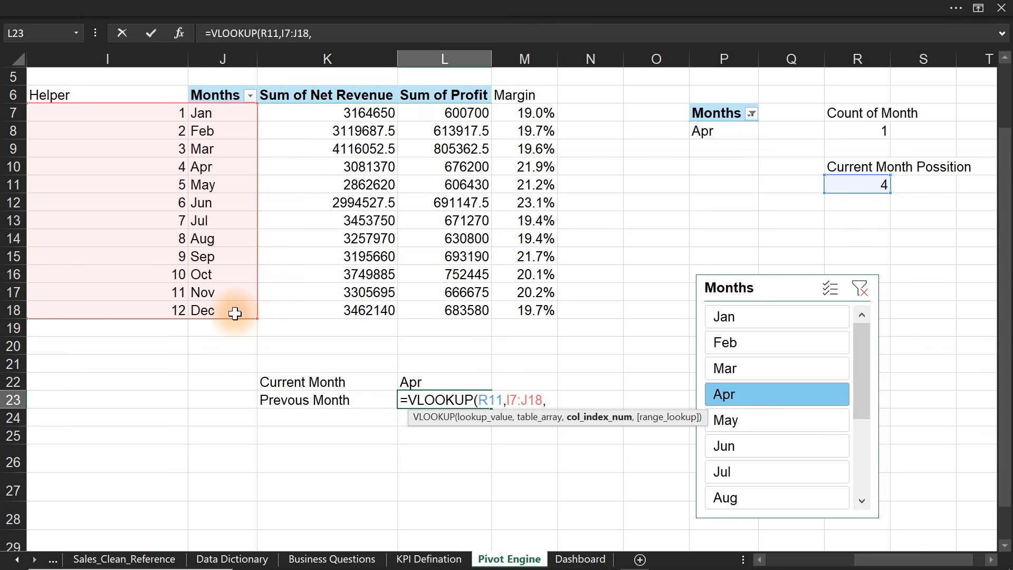
pyautogui.write('2,0')
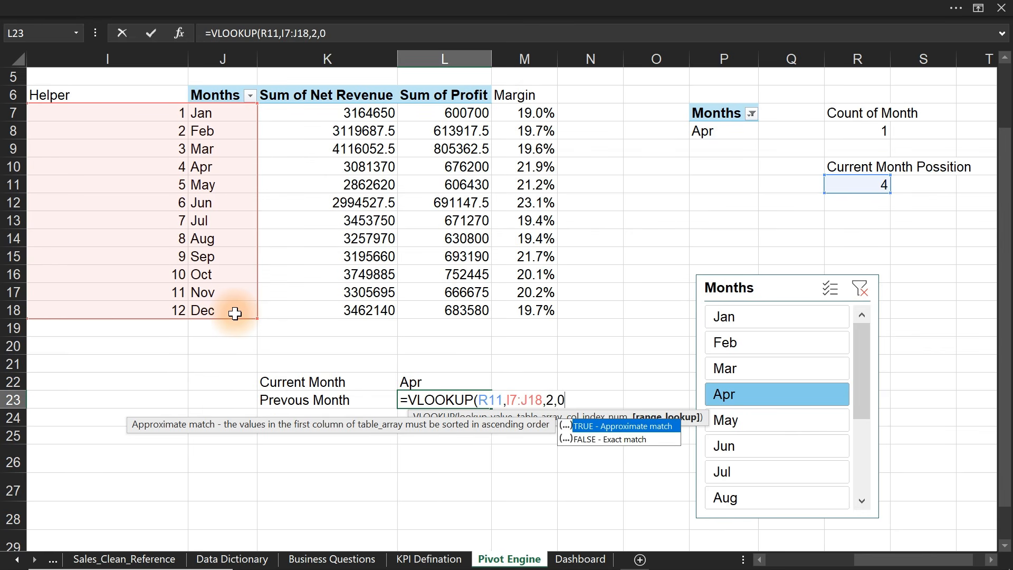
pyautogui.write(')')
pyautogui.press('Return')
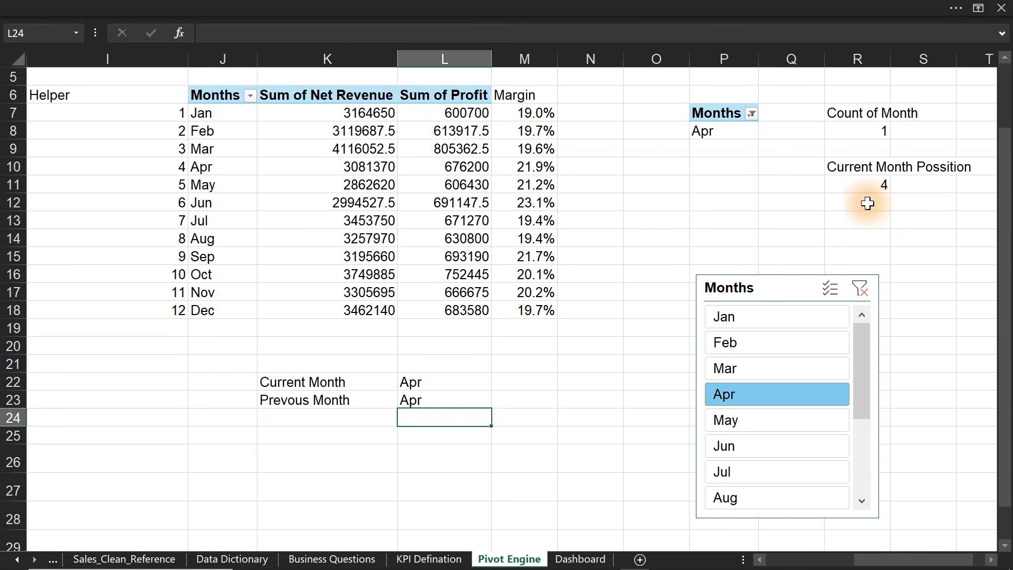
# - Subtract 1 from the MATCH result in R11, making the formula =IFERROR(MATCH(L22,J7:J18,0)-1,"No selection")
pyautogui.doubleClick(863, 185)
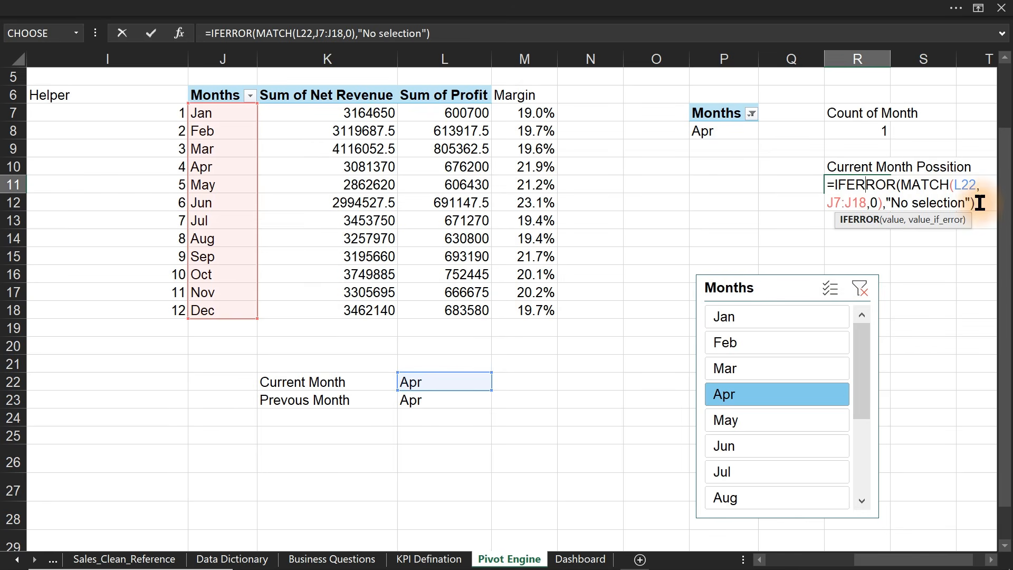
pyautogui.click(883, 202)
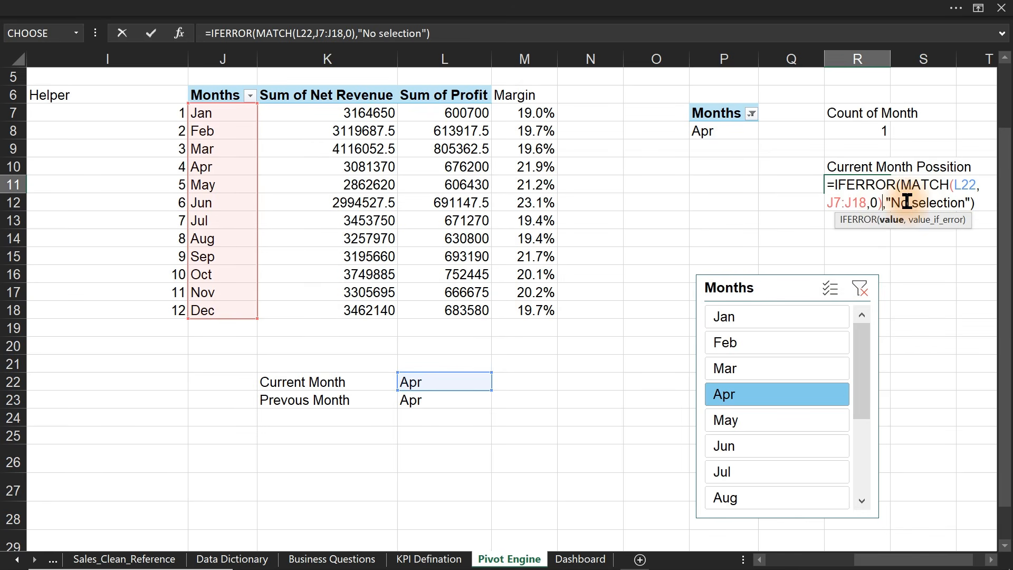
pyautogui.write('-')
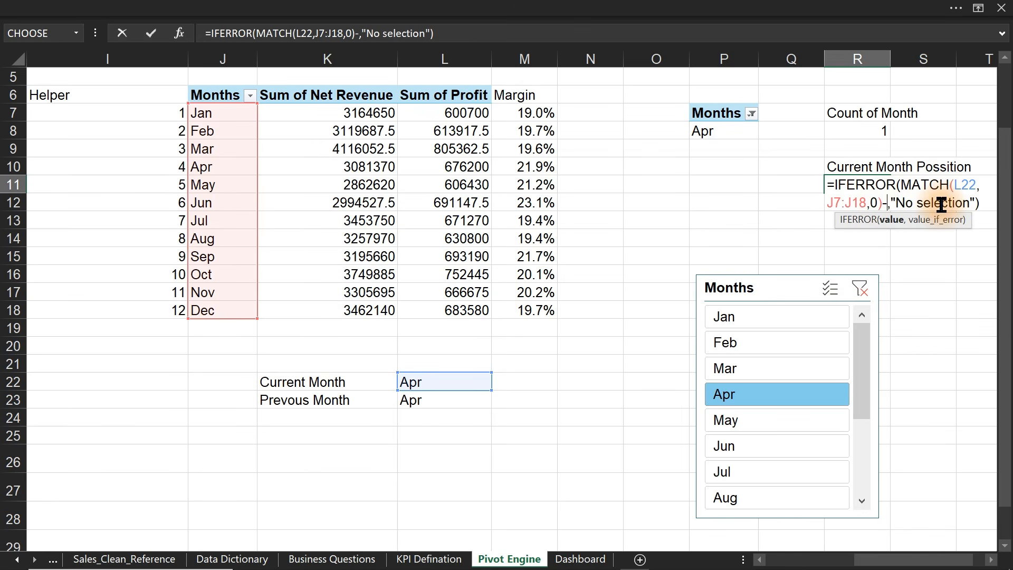
pyautogui.write('1')
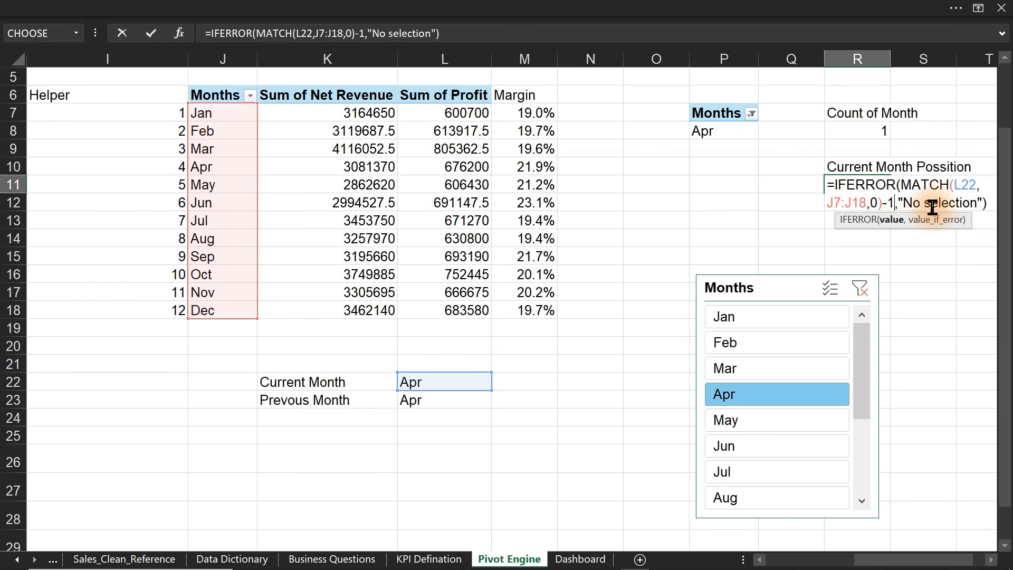
pyautogui.press('Return')
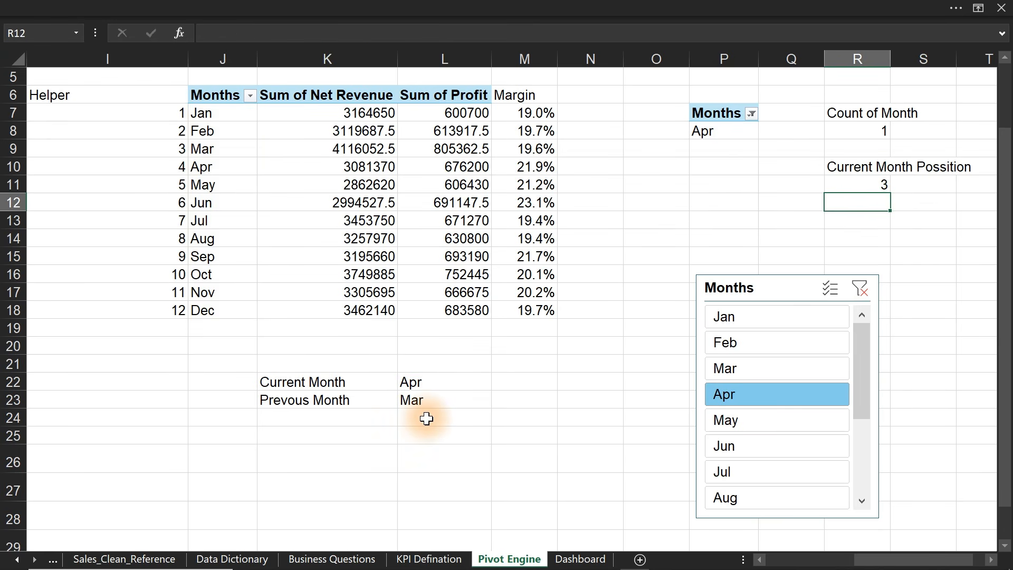
# - Move the Months slicer next to the Margin column and filter it to Jan to test the previous-month lookup
pyautogui.moveTo(789, 291); pyautogui.dragTo(684, 198)
pyautogui.click(669, 232)
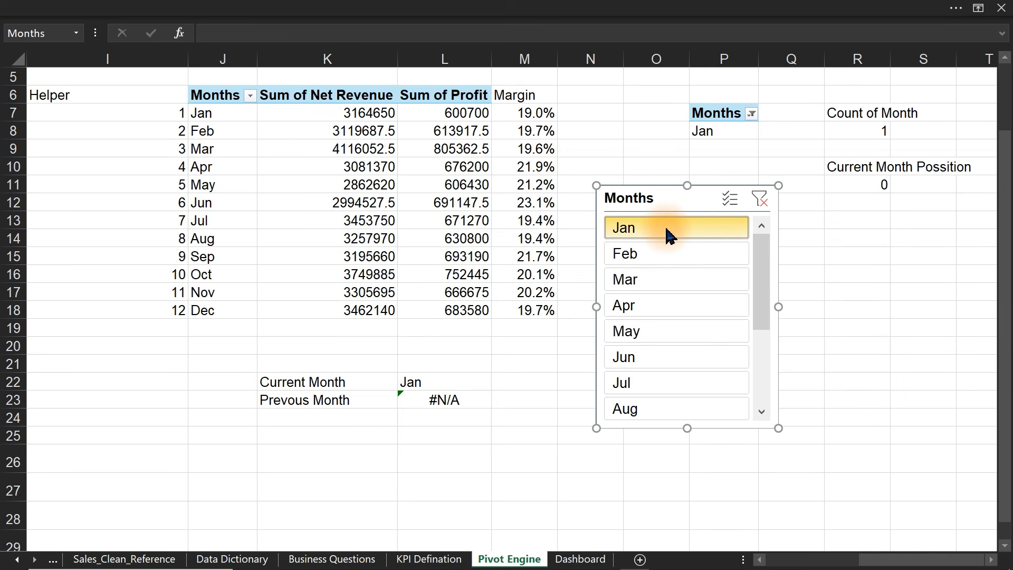
pyautogui.click(445, 403)
pyautogui.doubleClick(446, 404)
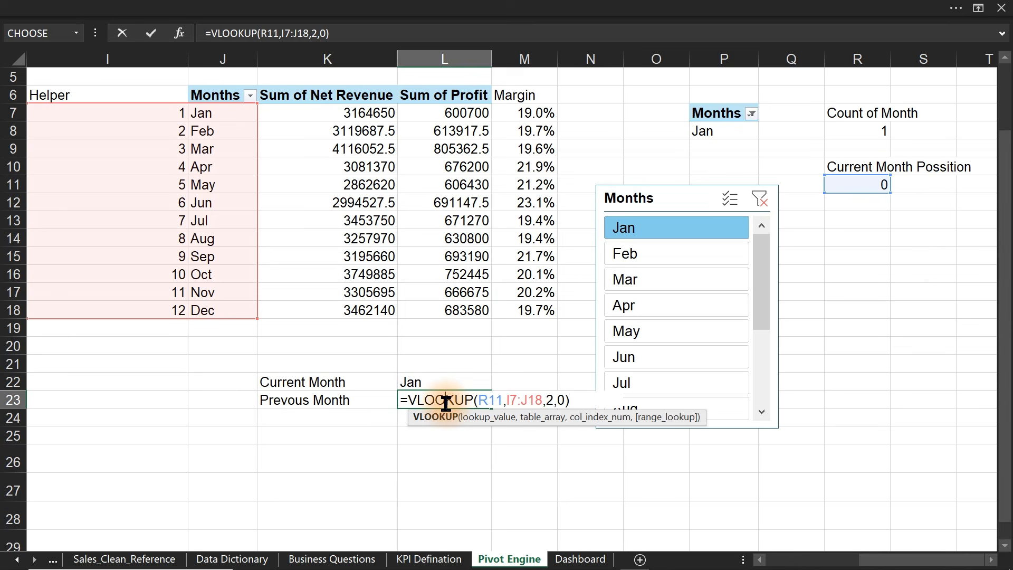
pyautogui.click(408, 400)
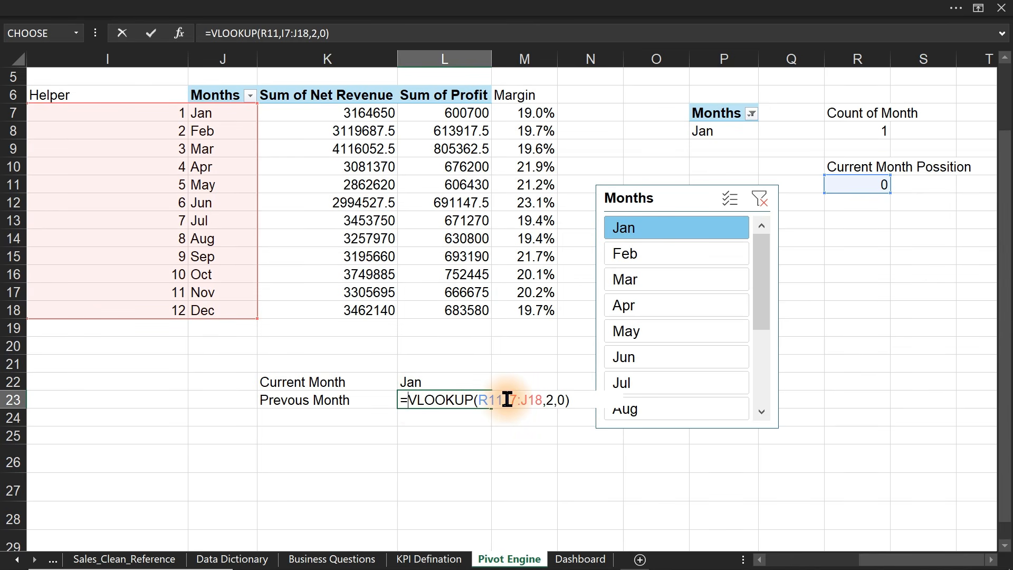
pyautogui.write('if')
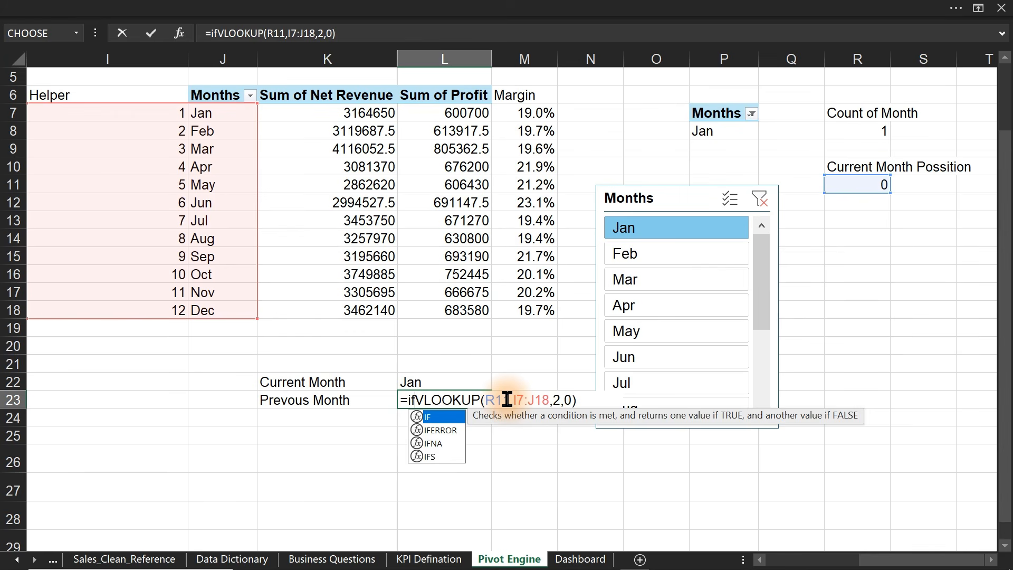
pyautogui.write('e')
pyautogui.press('Tab')
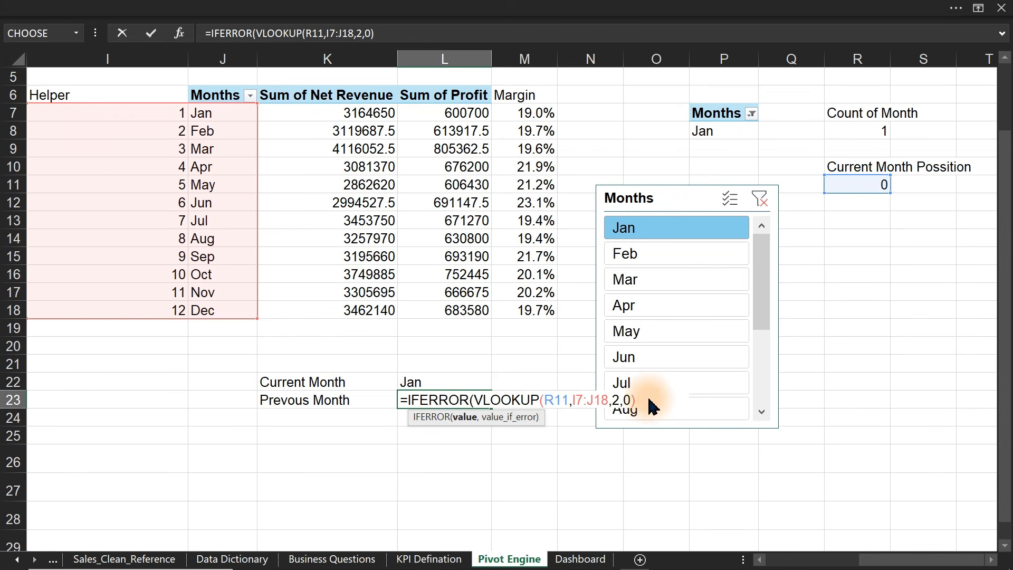
pyautogui.press('Return')
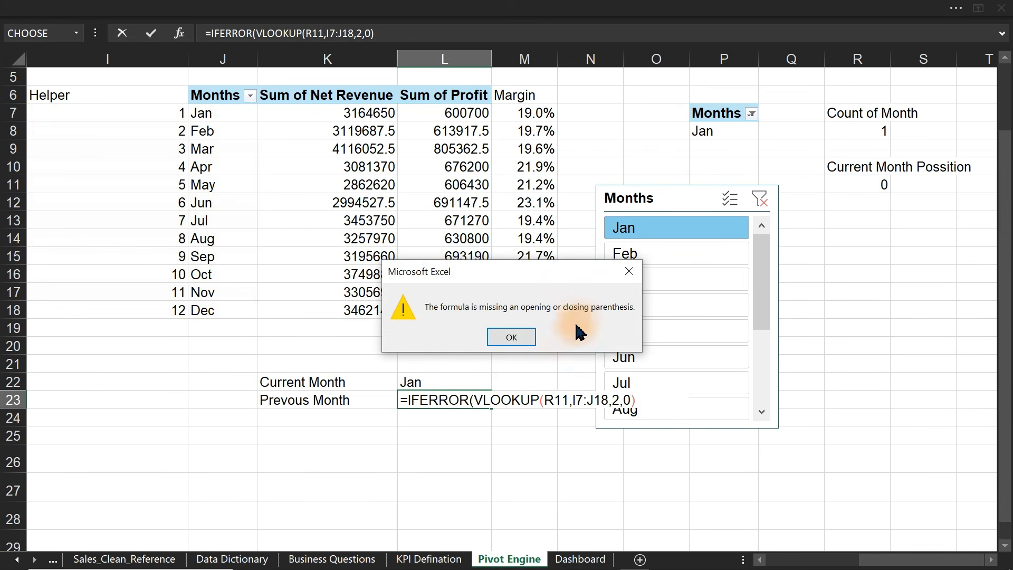
pyautogui.click(516, 334)
pyautogui.click(672, 197)
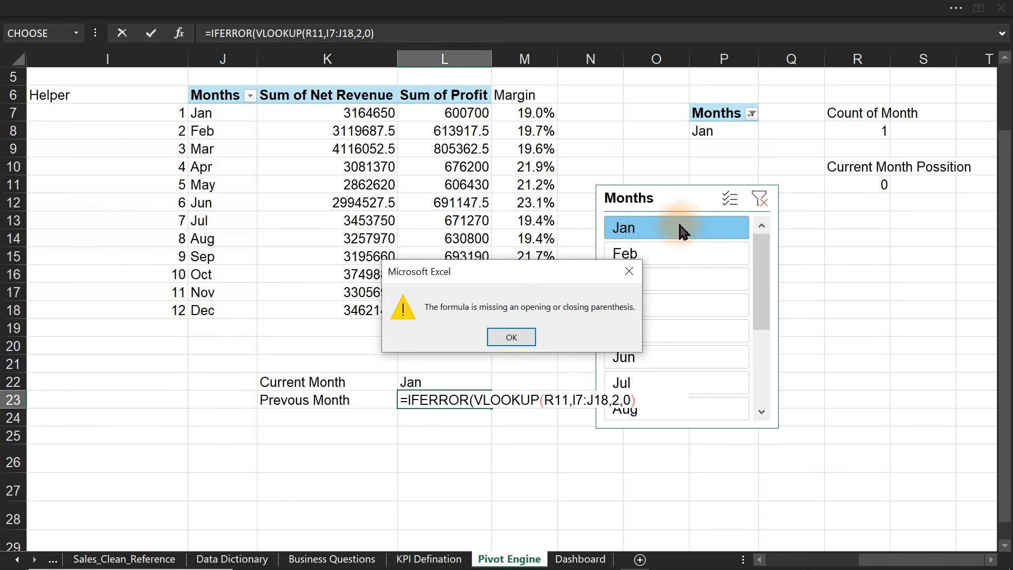
pyautogui.press('Return')
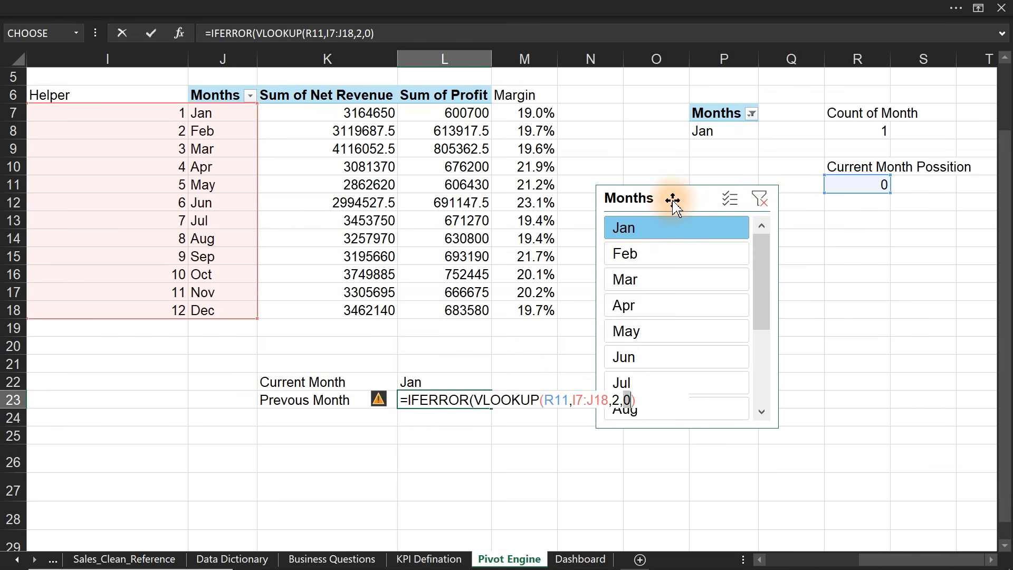
# - Move the Months slicer clear of row 23 and change L23 to =IFERROR(VLOOKUP(R11,I7:J18,2,0),"")
pyautogui.click(674, 199)
pyautogui.moveTo(673, 199); pyautogui.dragTo(584, 73)
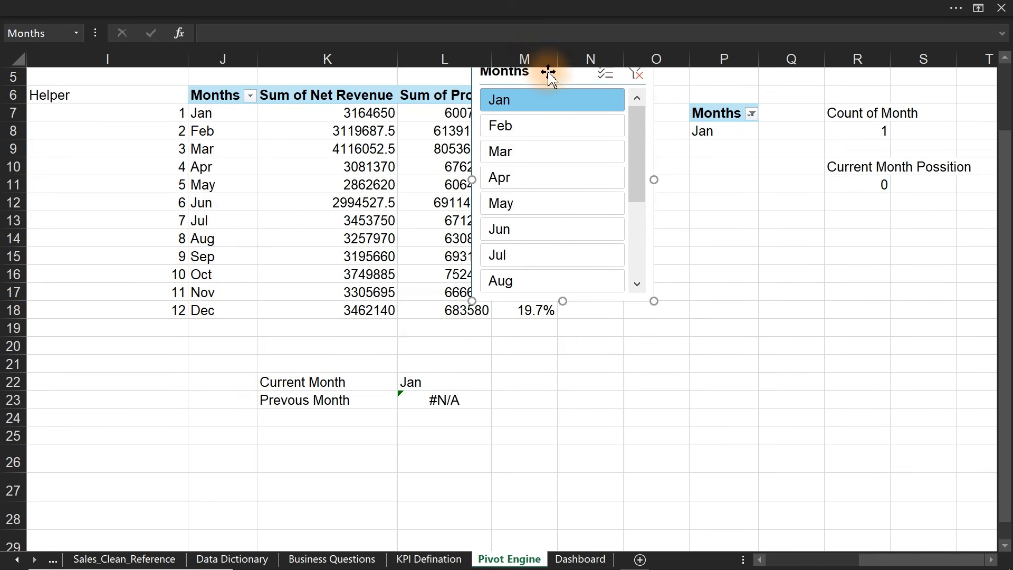
pyautogui.click(418, 402)
pyautogui.doubleClick(413, 400)
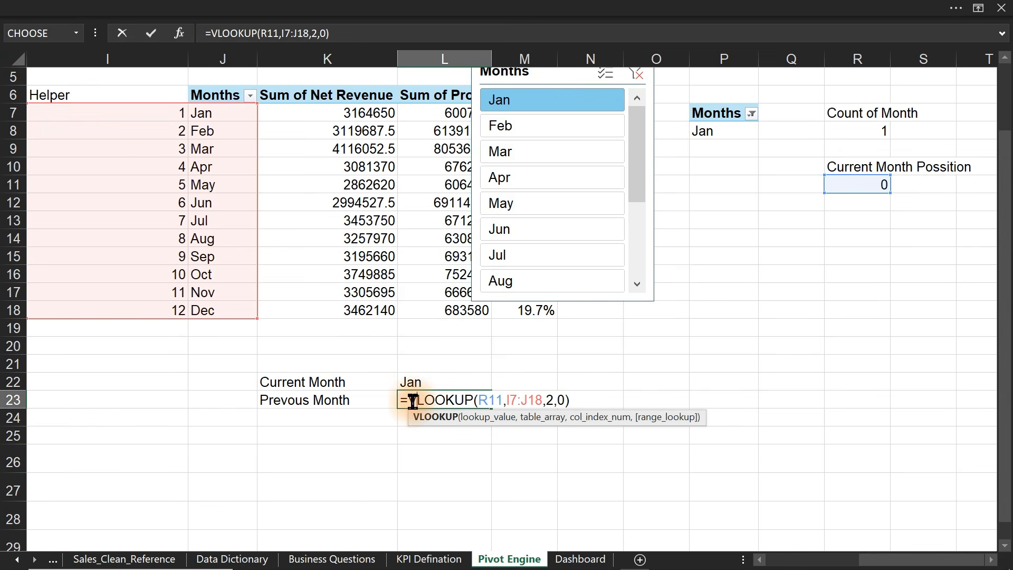
pyautogui.write('IFERROR(')
pyautogui.click(632, 400)
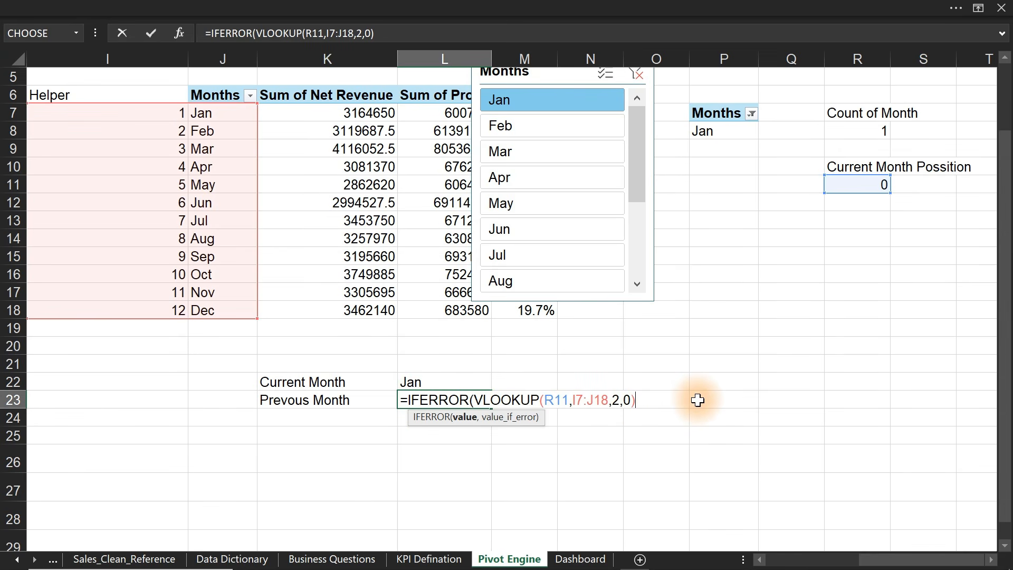
pyautogui.write(',""')
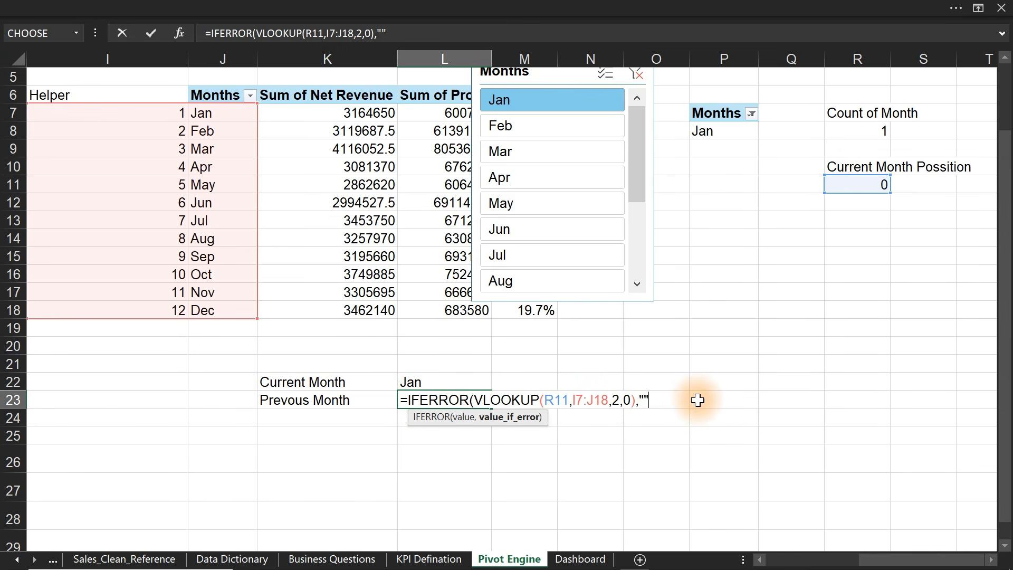
pyautogui.write(')')
pyautogui.press('Return')
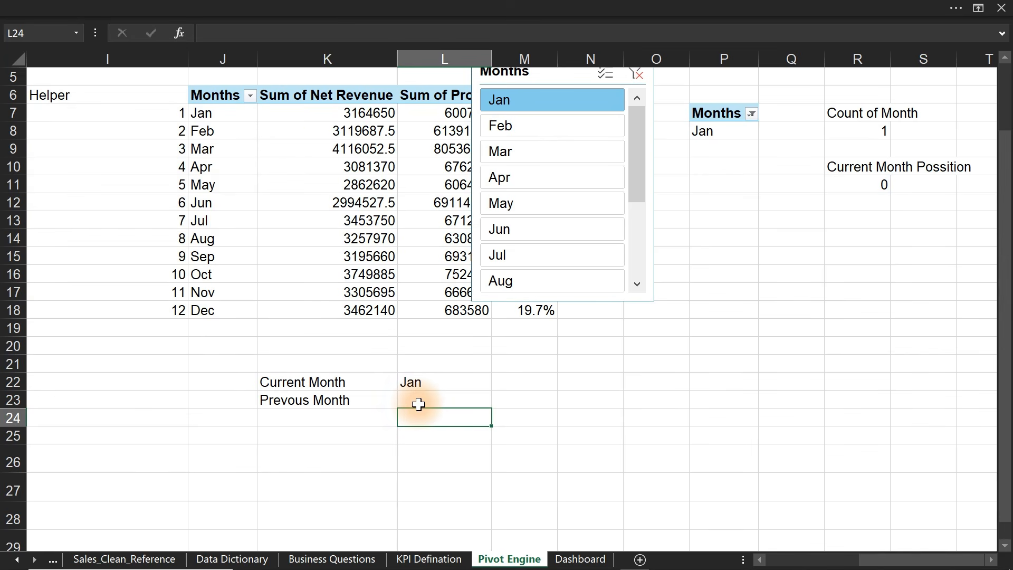
# - Filter the Months slicer to May to test the previous-month formula
pyautogui.click(514, 211)
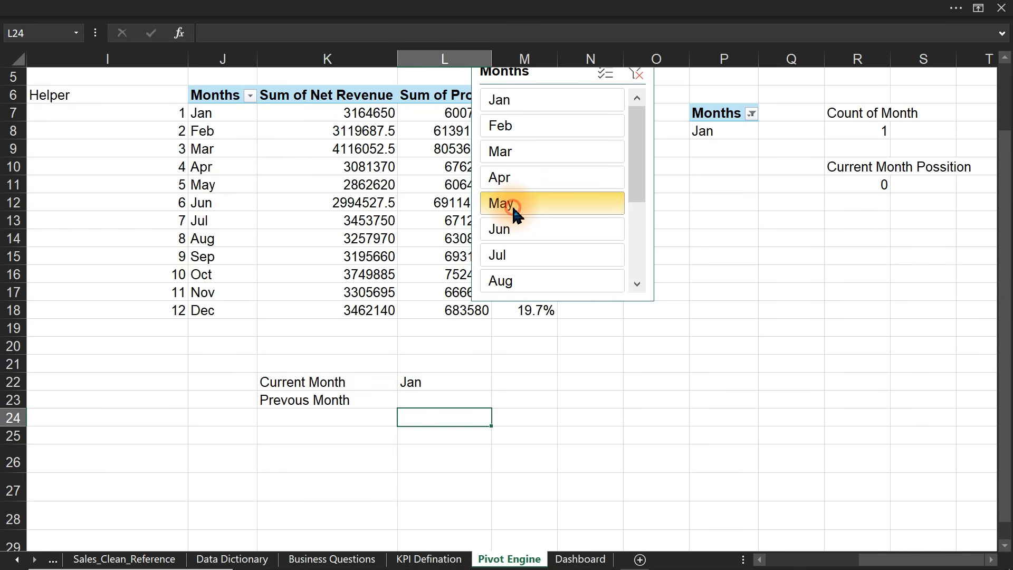
# - Filter the Months slicer to Apr, Mar and finally Feb to test the current and previous month formulas
pyautogui.click(513, 179)
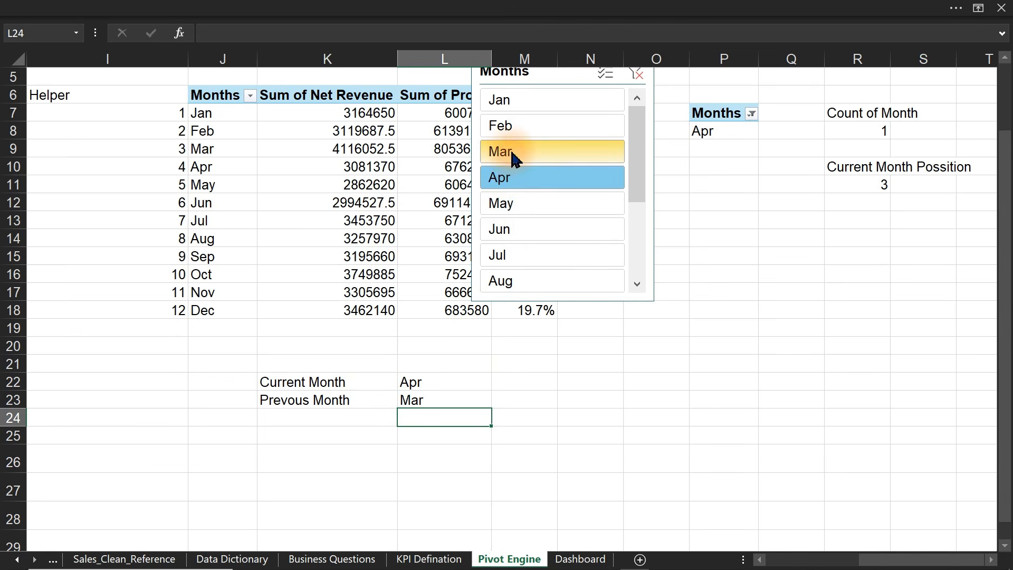
pyautogui.click(512, 152)
pyautogui.click(513, 133)
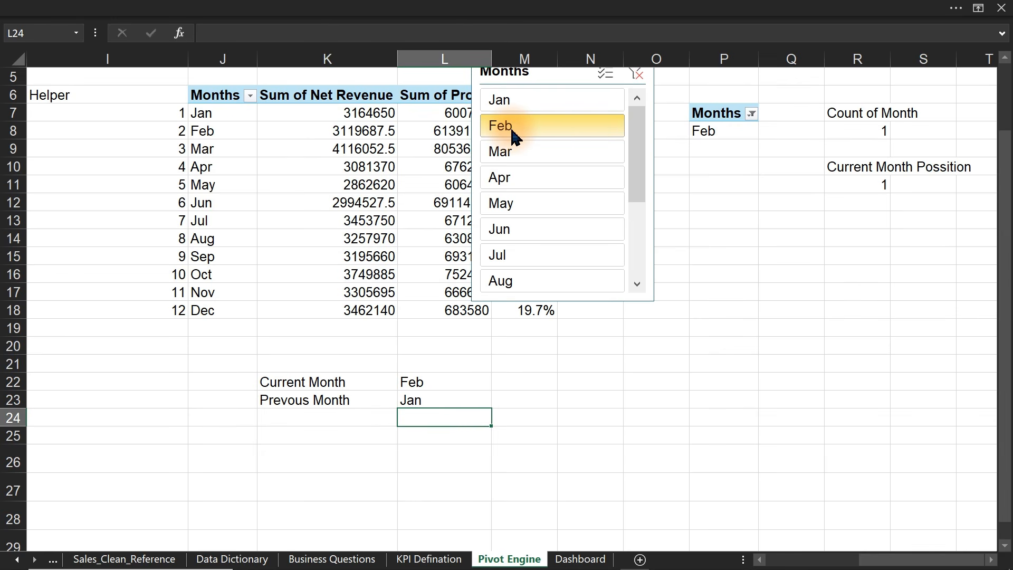
# - Enter the label Current Month Revenue in K25
pyautogui.click(336, 431)
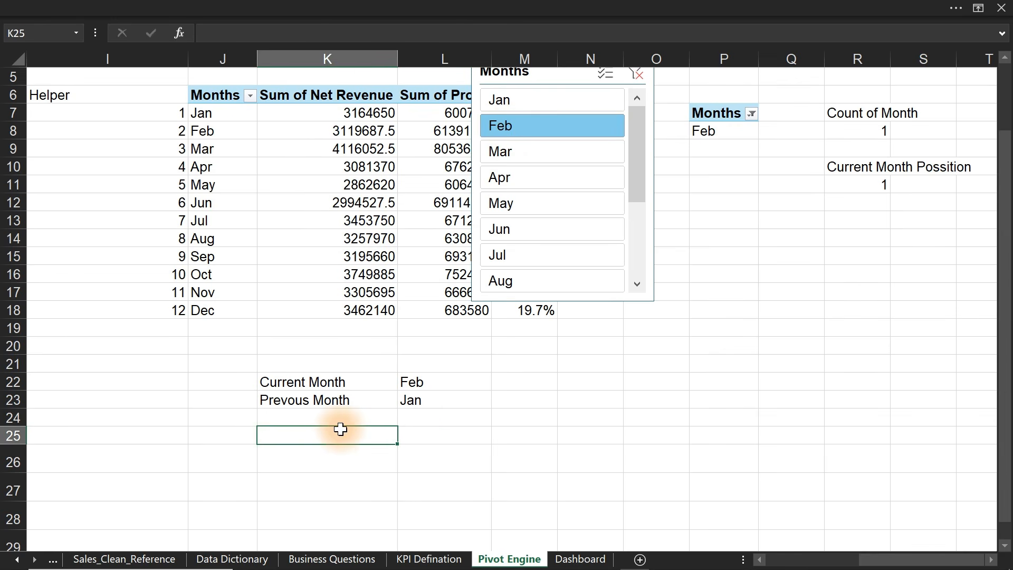
pyautogui.write('C')
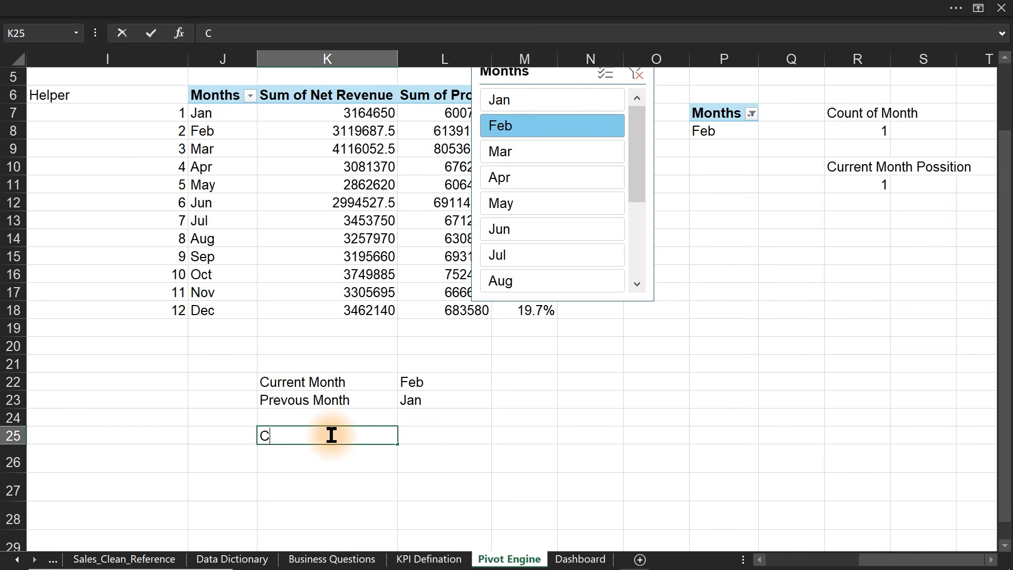
pyautogui.write('urrent Month')
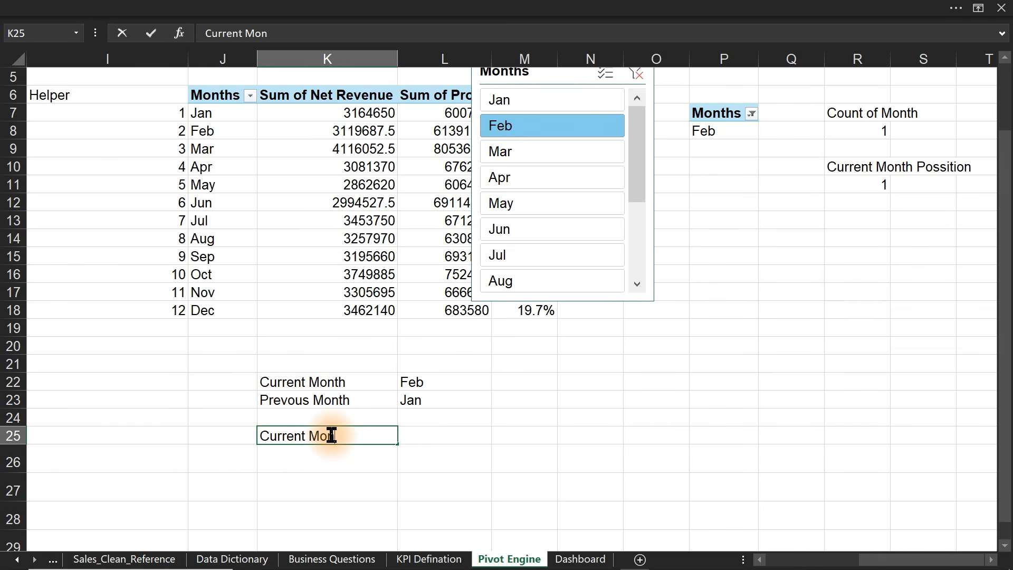
pyautogui.press('BackSpace')
pyautogui.write('h Reveue')
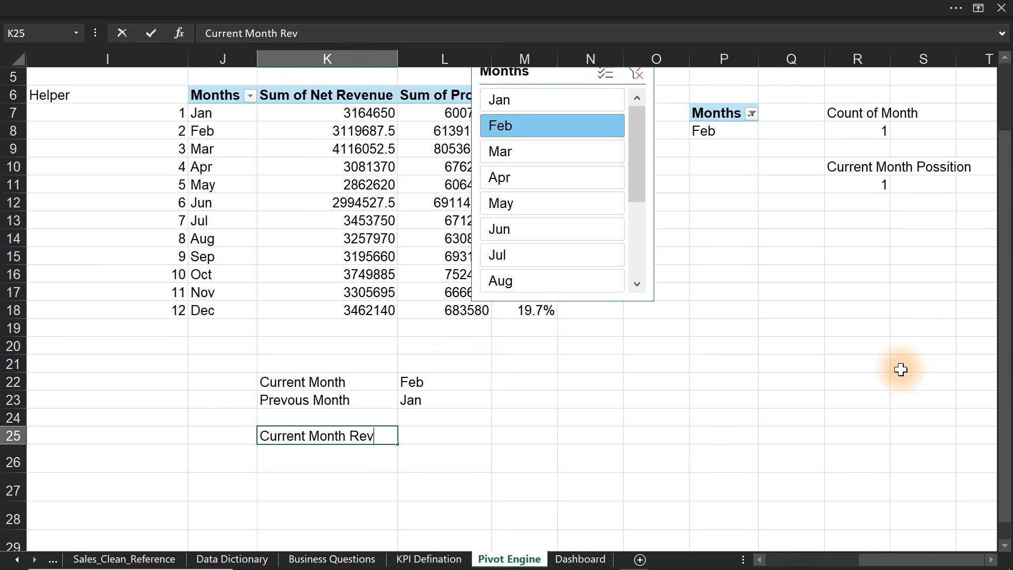
pyautogui.press('BackSpace')
pyautogui.press('BackSpace')
pyautogui.write('nue')
pyautogui.press('Return')
# - Enter the label Previous Month Reveneu in K26
pyautogui.write('P')
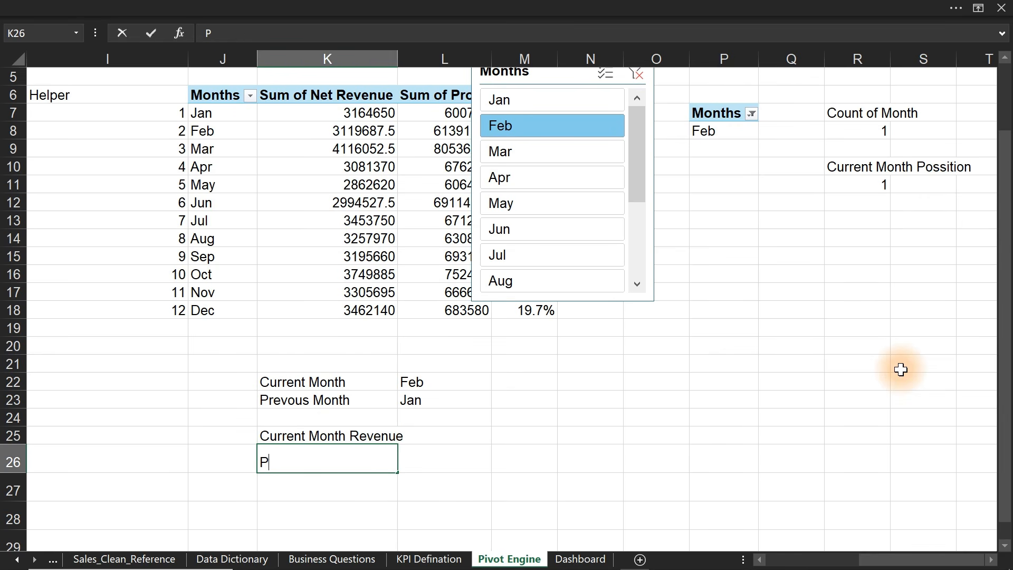
pyautogui.write('revious Month ')
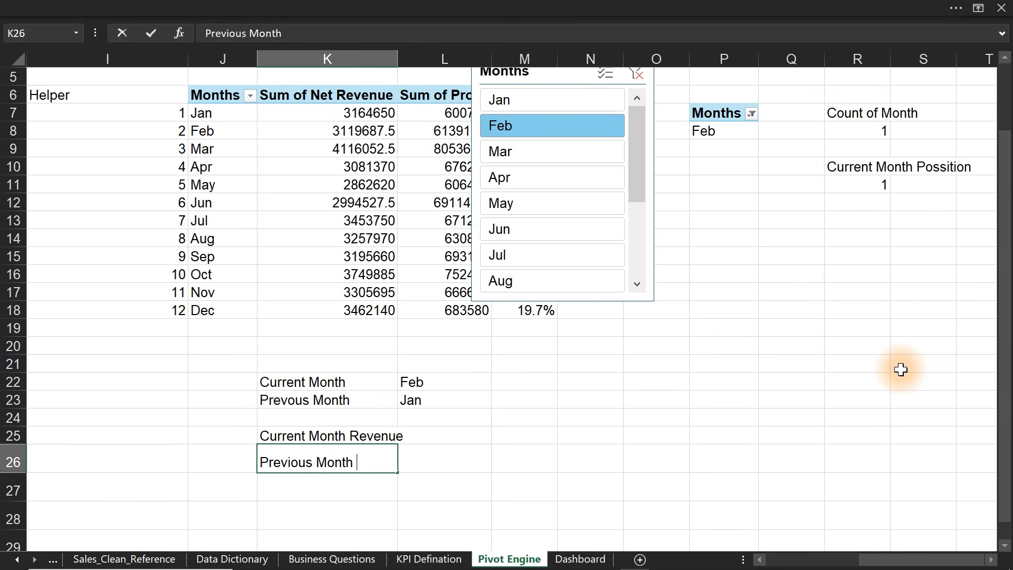
pyautogui.write('Reveneu')
pyautogui.press('Return')
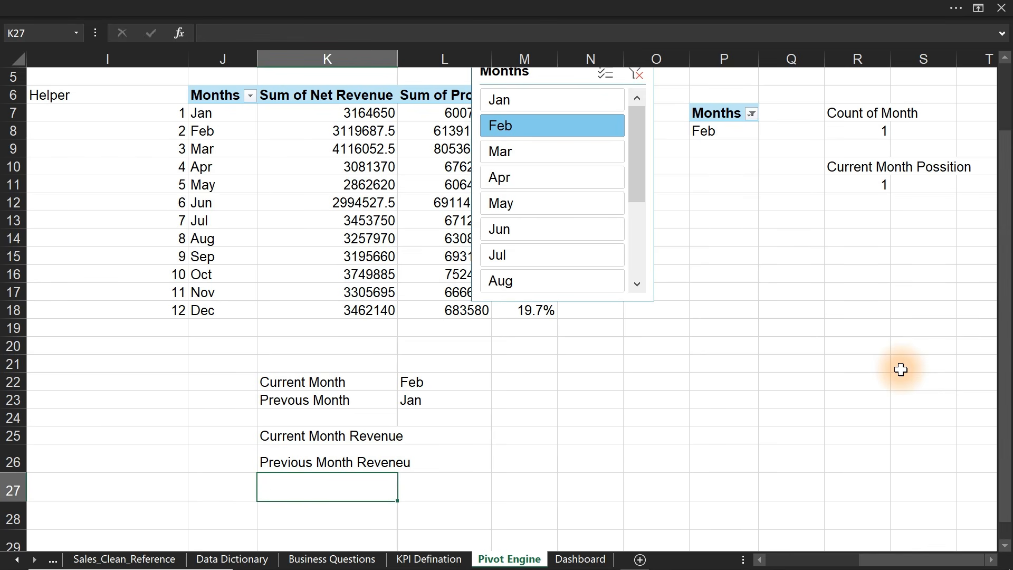
# - Enter the label MoM Change in K27 and autofit column K to its contents
pyautogui.write('MoM Change')
pyautogui.press('Return')
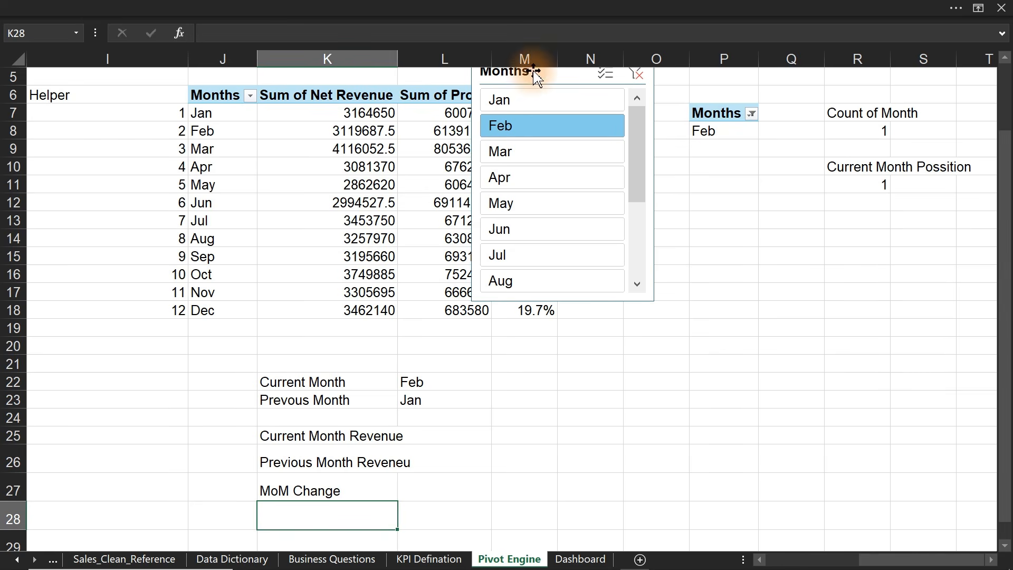
pyautogui.doubleClick(397, 59)
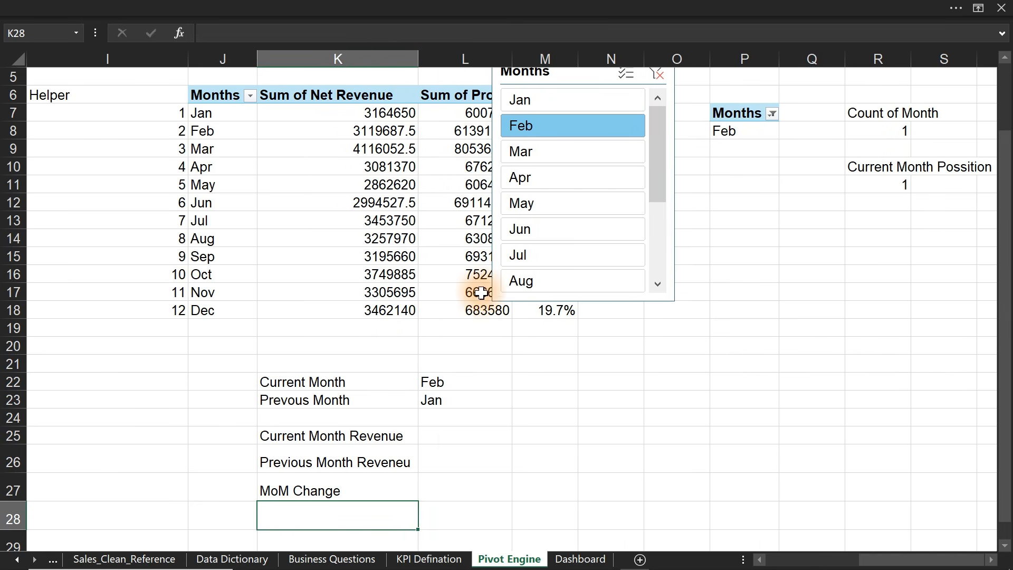
# - Look up the current month's revenue in L25 with =VLOOKUP(L22,J7:K18,2,0)
pyautogui.click(464, 440)
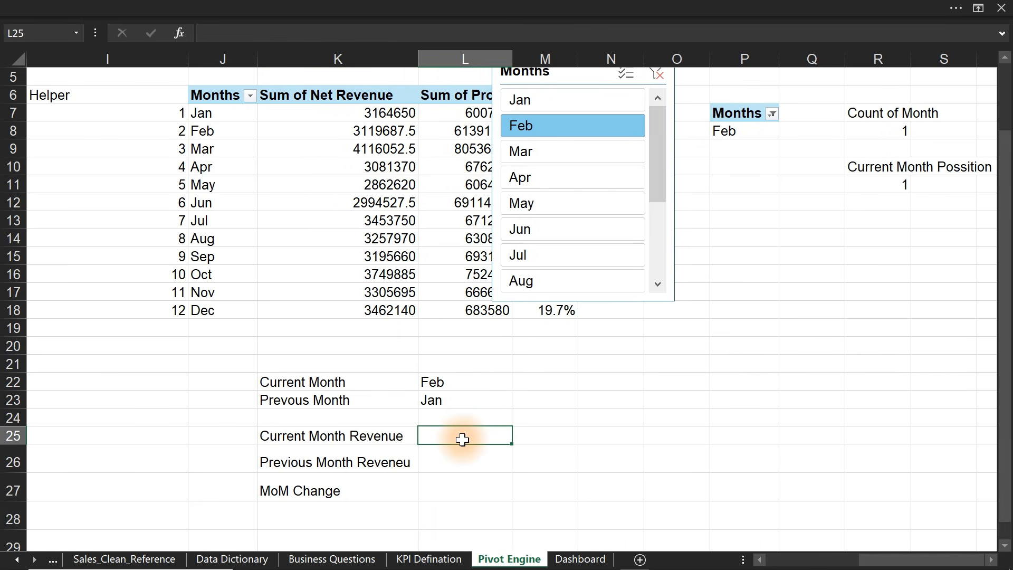
pyautogui.write('=vl')
pyautogui.press('Tab')
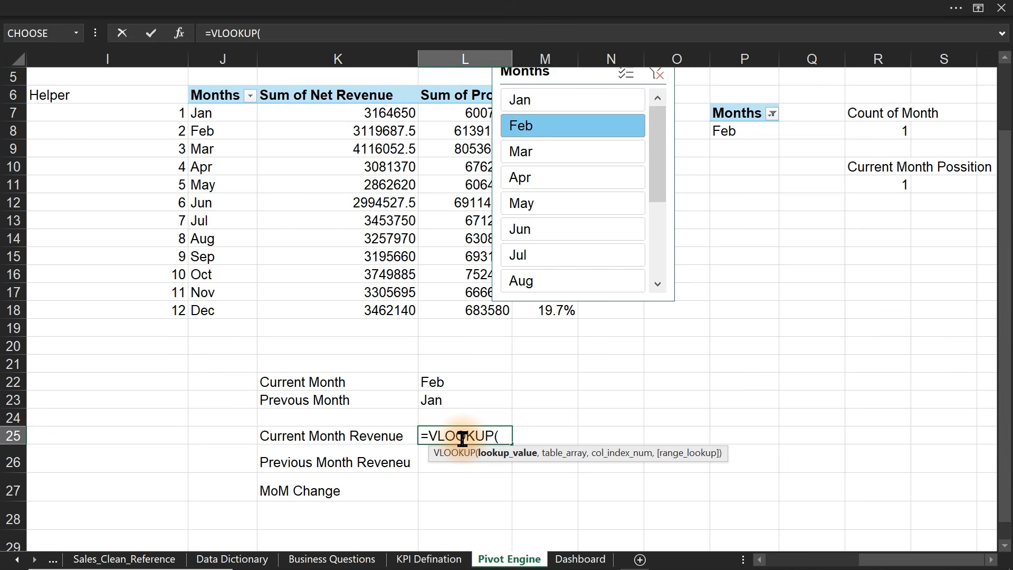
pyautogui.click(433, 379)
pyautogui.write(',')
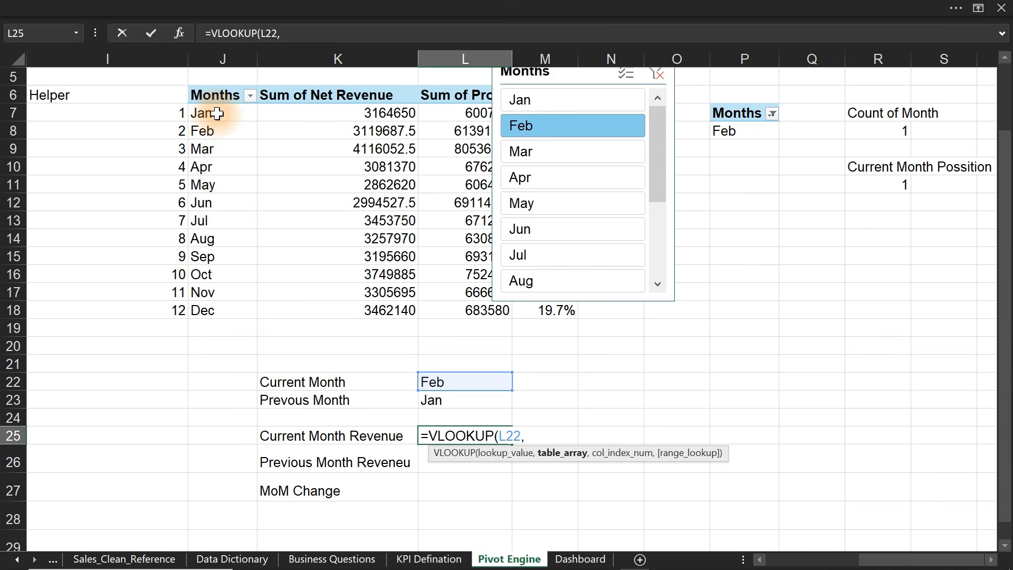
pyautogui.moveTo(217, 113); pyautogui.dragTo(395, 311)
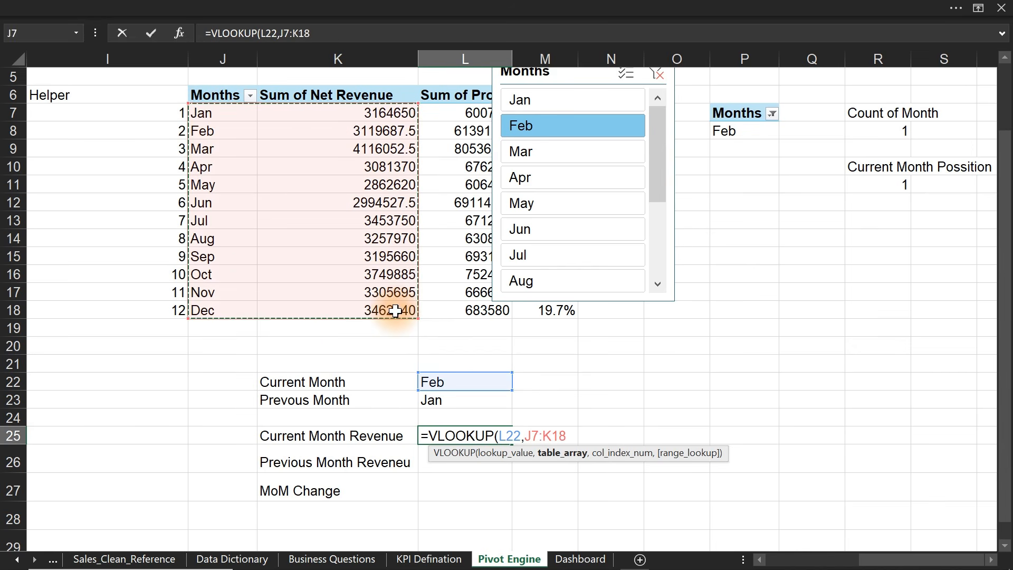
pyautogui.write(',2')
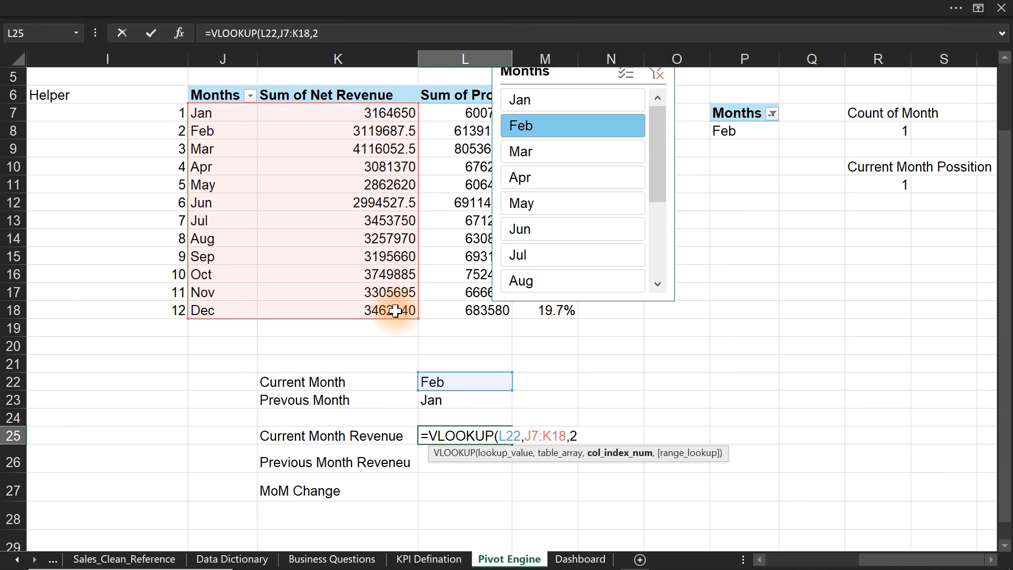
pyautogui.write(',0')
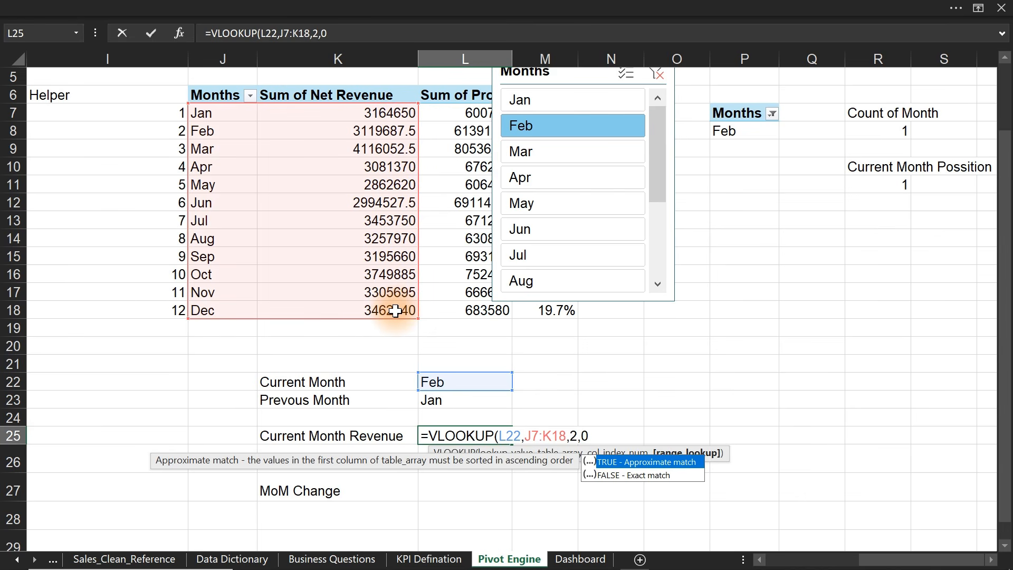
pyautogui.write(')')
pyautogui.press('Return')
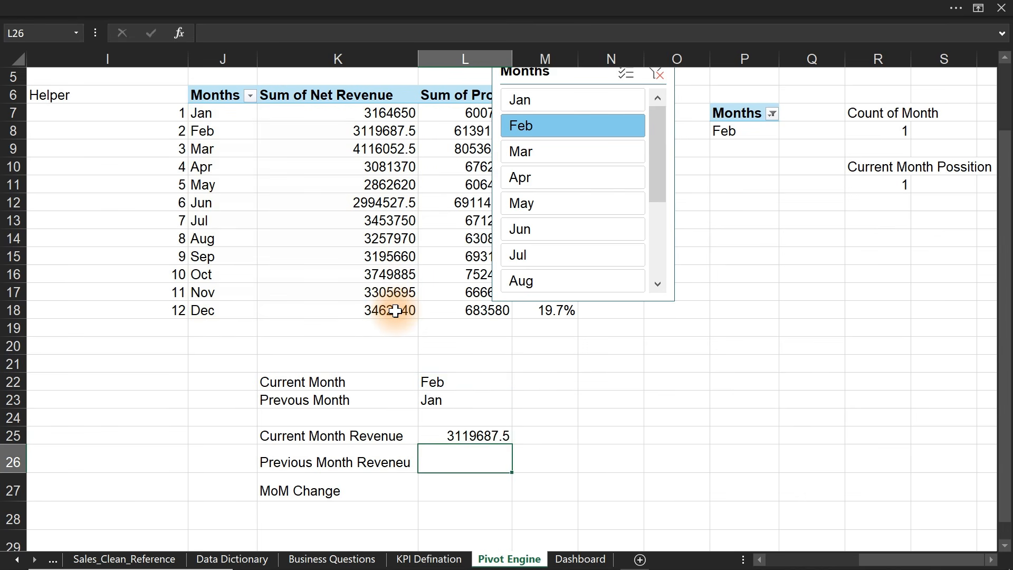
# - Look up the previous month's revenue in L26 with =VLOOKUP(L23,J7:K18,2,0)
pyautogui.write('=')
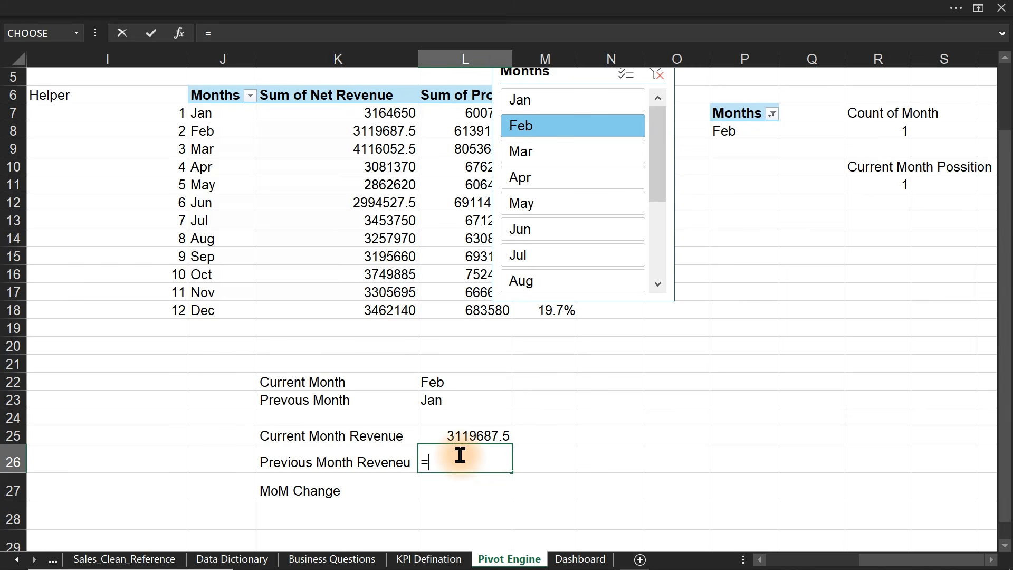
pyautogui.write('vl')
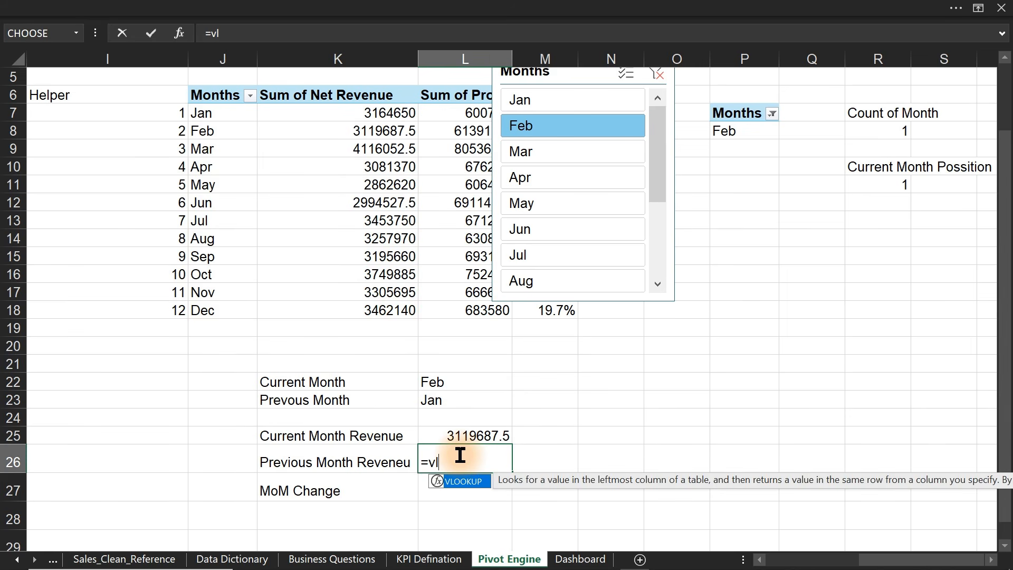
pyautogui.press('Tab')
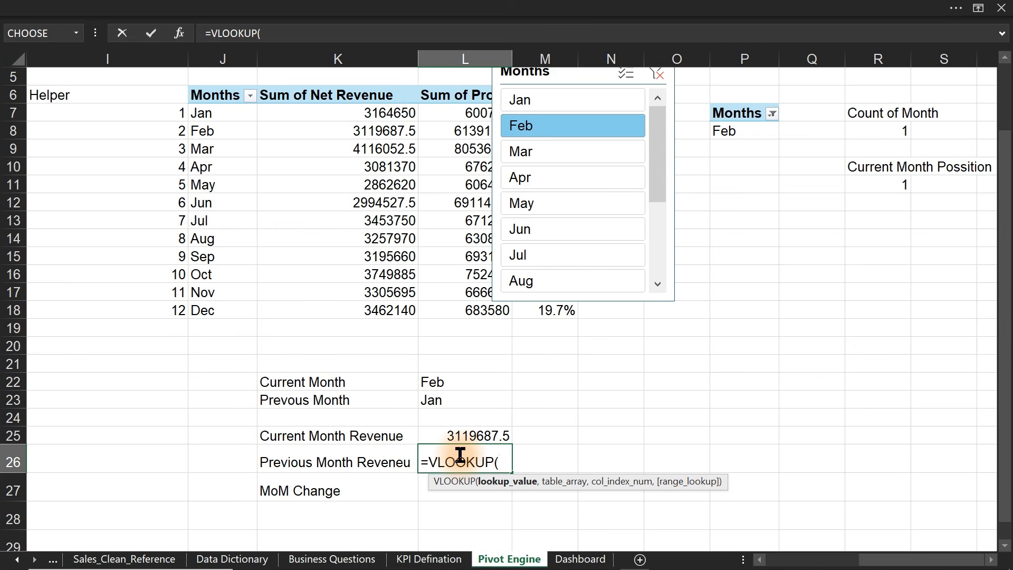
pyautogui.click(453, 400)
pyautogui.write(',')
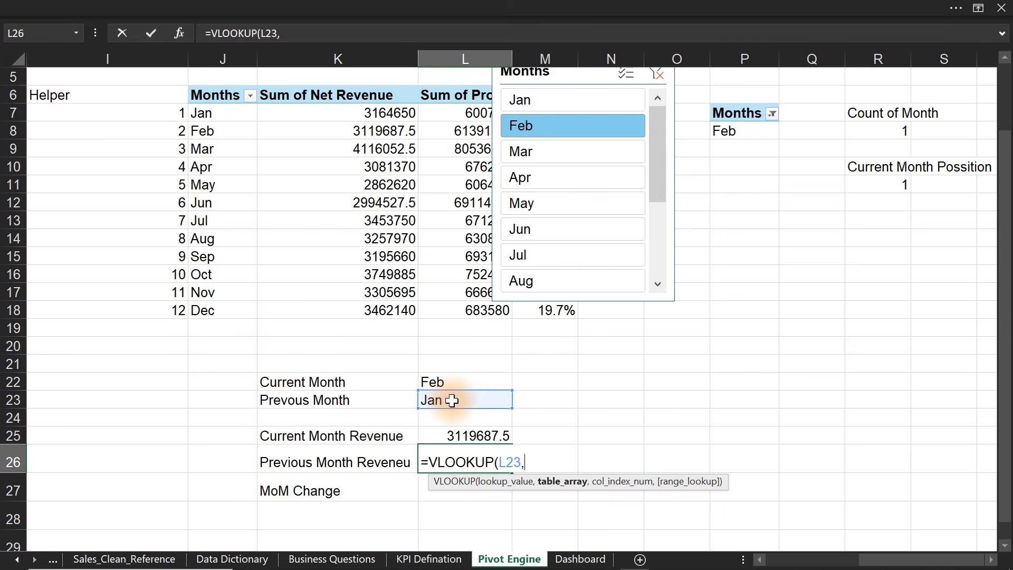
pyautogui.moveTo(211, 113); pyautogui.dragTo(404, 319)
pyautogui.write(',2')
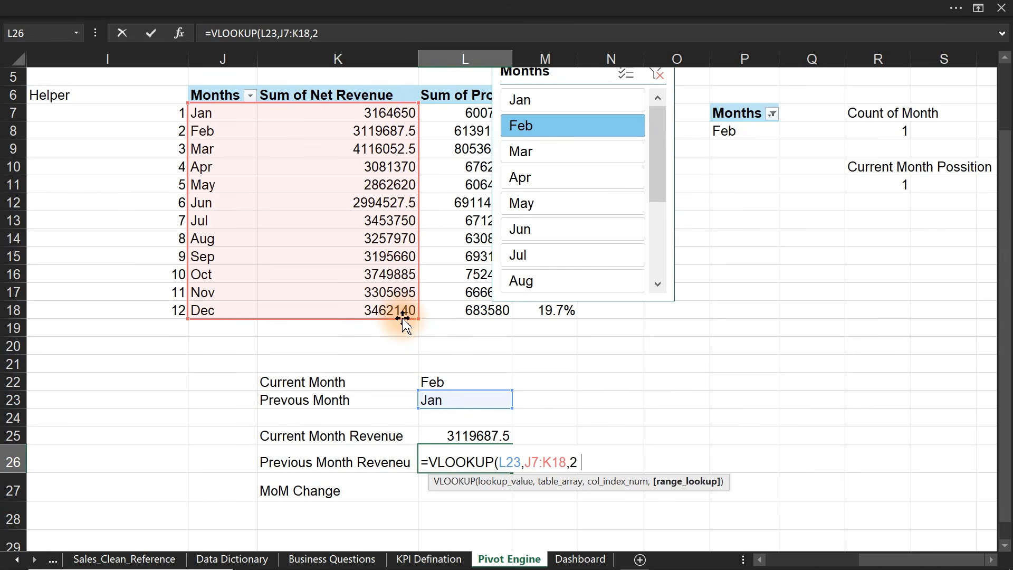
pyautogui.write(',0)')
pyautogui.press('Return')
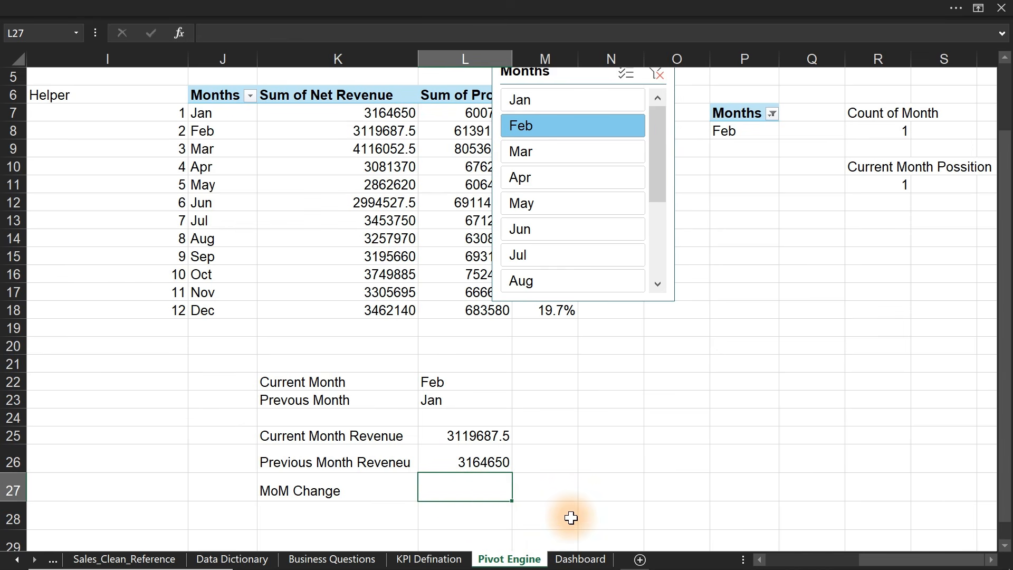
# - Calculate the month-over-month revenue change in L27 with =(L25-L26)/L26
pyautogui.write('=')
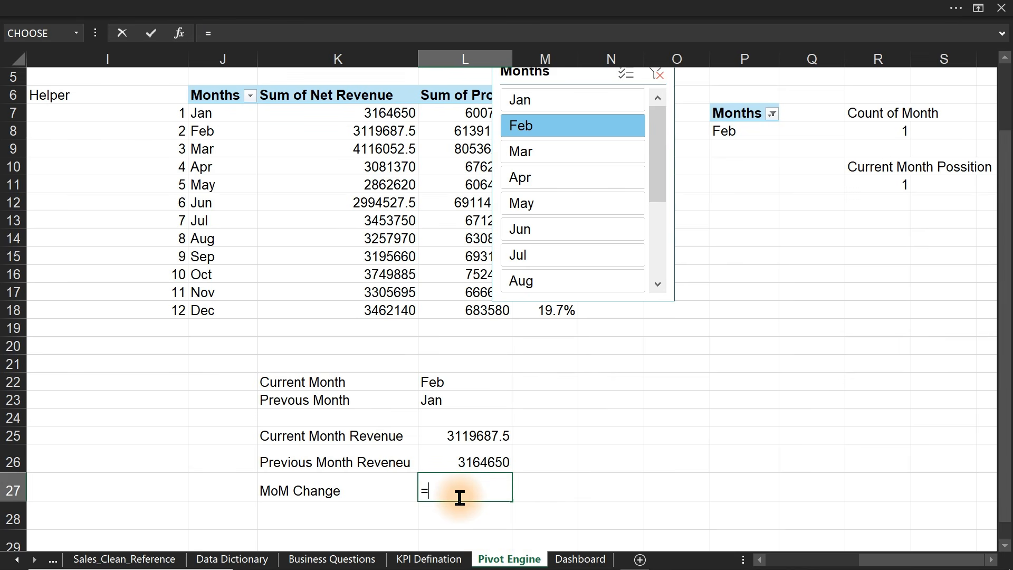
pyautogui.write('(')
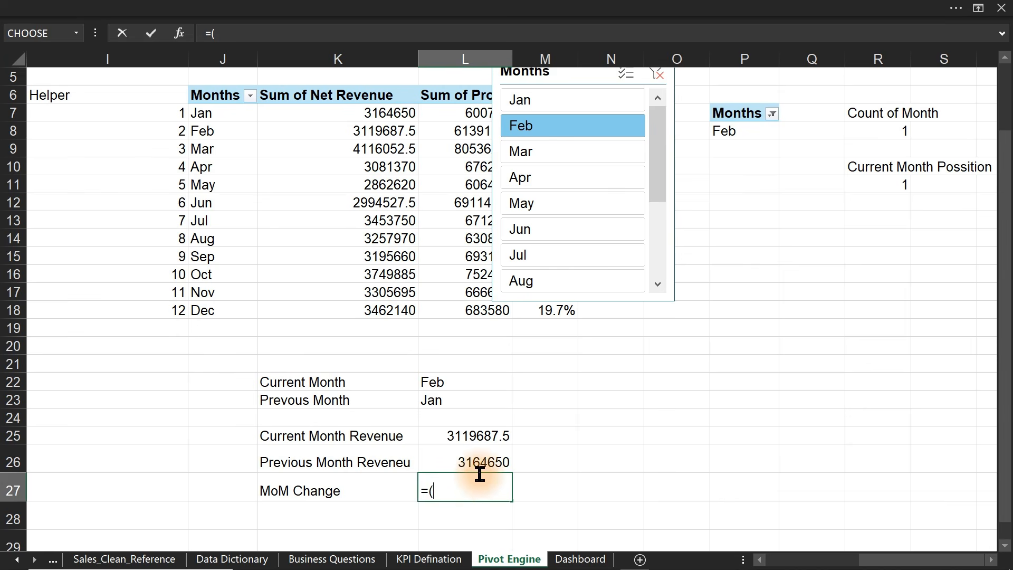
pyautogui.click(475, 439)
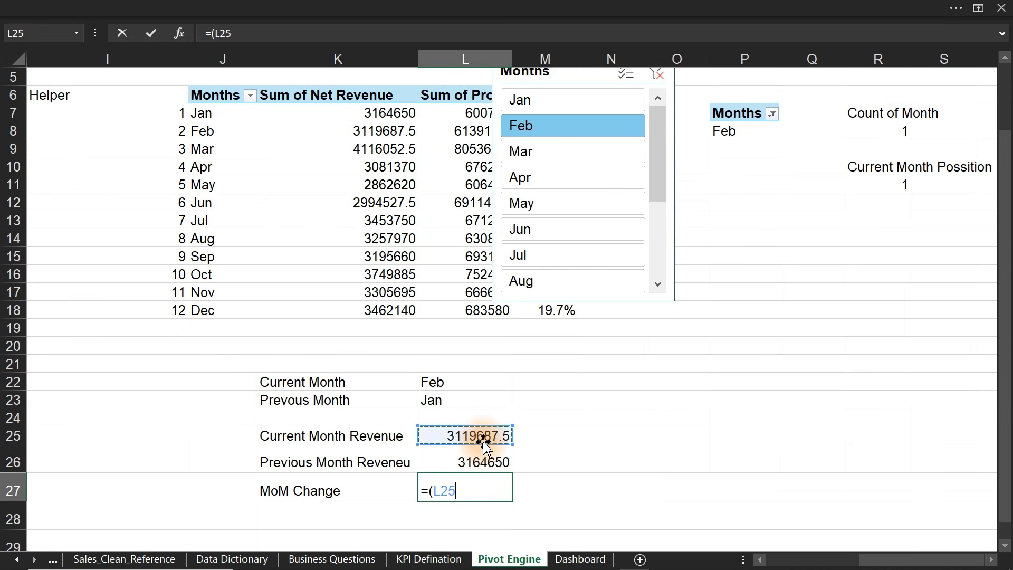
pyautogui.write('-')
pyautogui.click(483, 463)
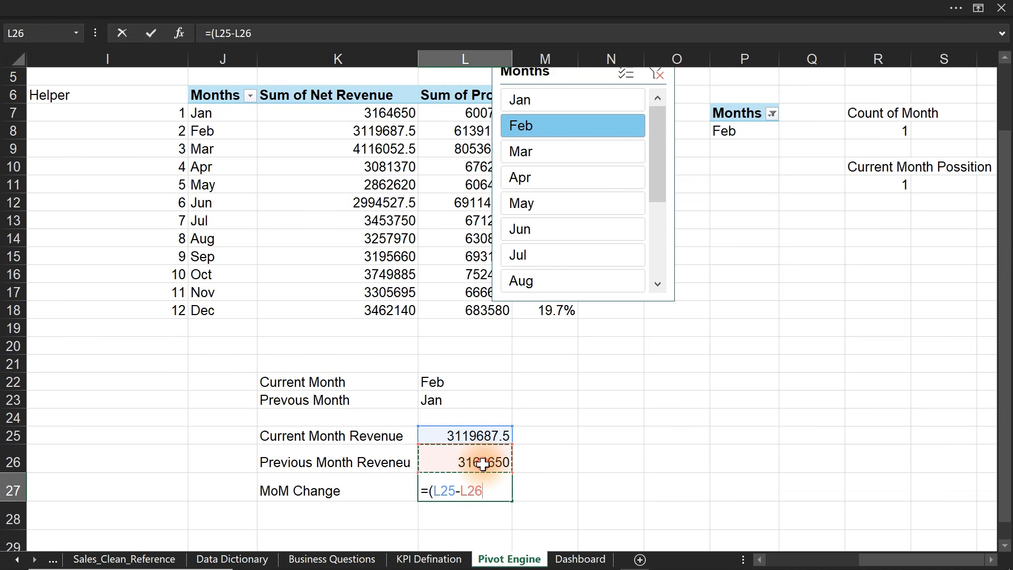
pyautogui.write(')/')
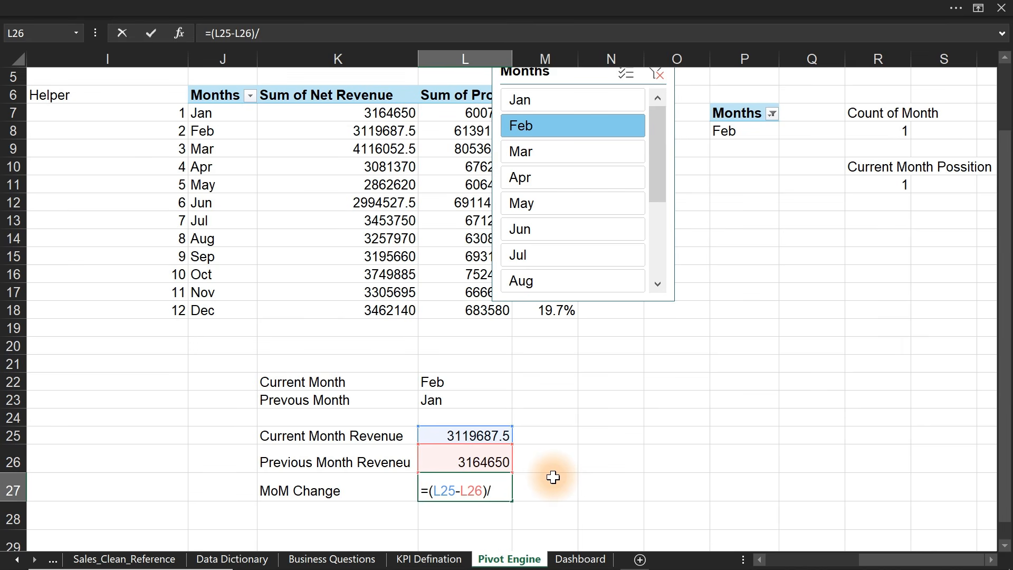
pyautogui.click(493, 464)
pyautogui.press('Return')
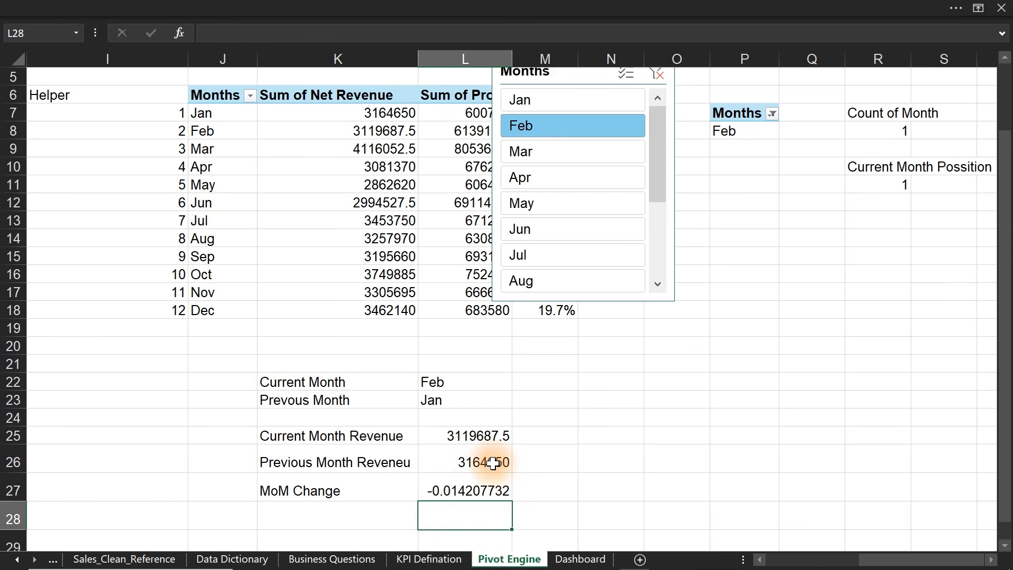
# - Format the MoM Change value in L27 as a percentage with two decimal places
pyautogui.click(475, 489)
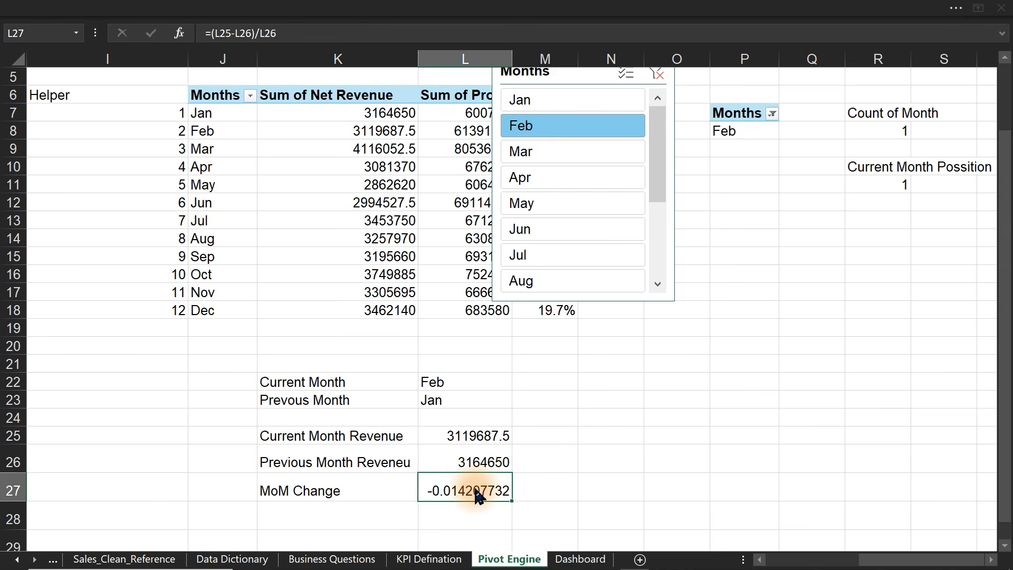
pyautogui.hotkey('ctrl', '1')
pyautogui.click(42, 301)
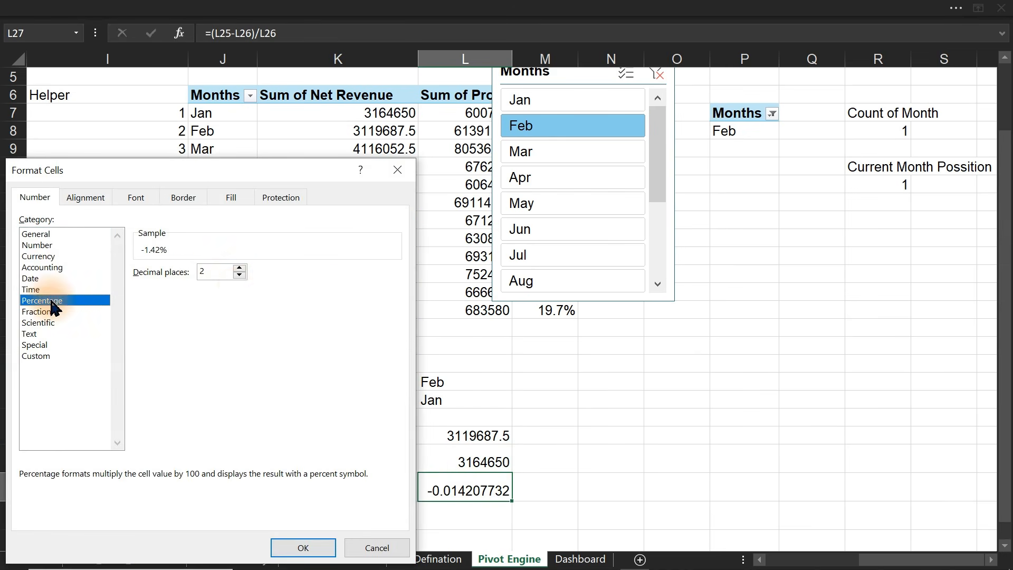
pyautogui.click(308, 546)
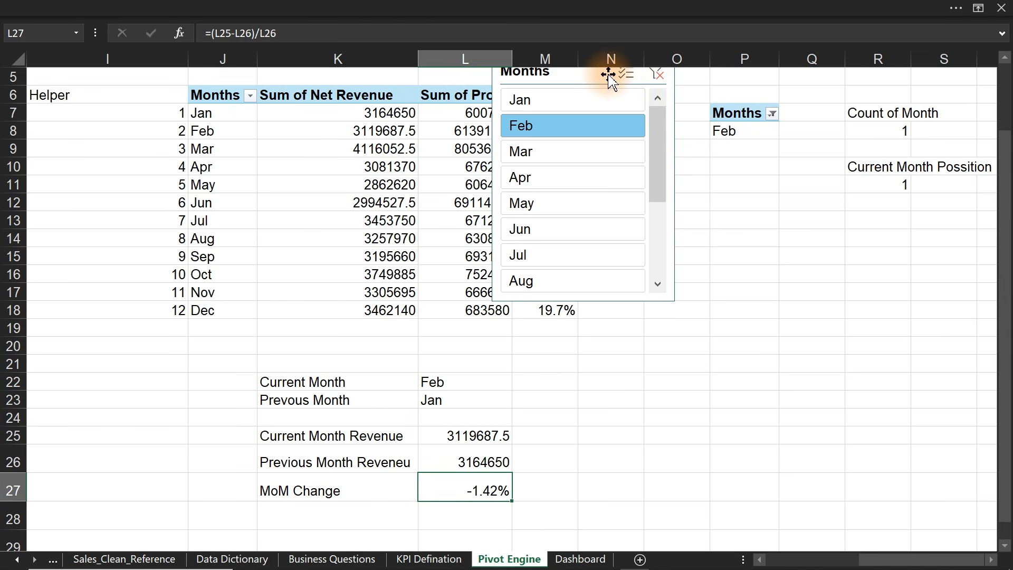
# - Move the Months slicer off the pivot table to the empty area below the Current Month Possition cells
pyautogui.moveTo(588, 75); pyautogui.dragTo(899, 262)
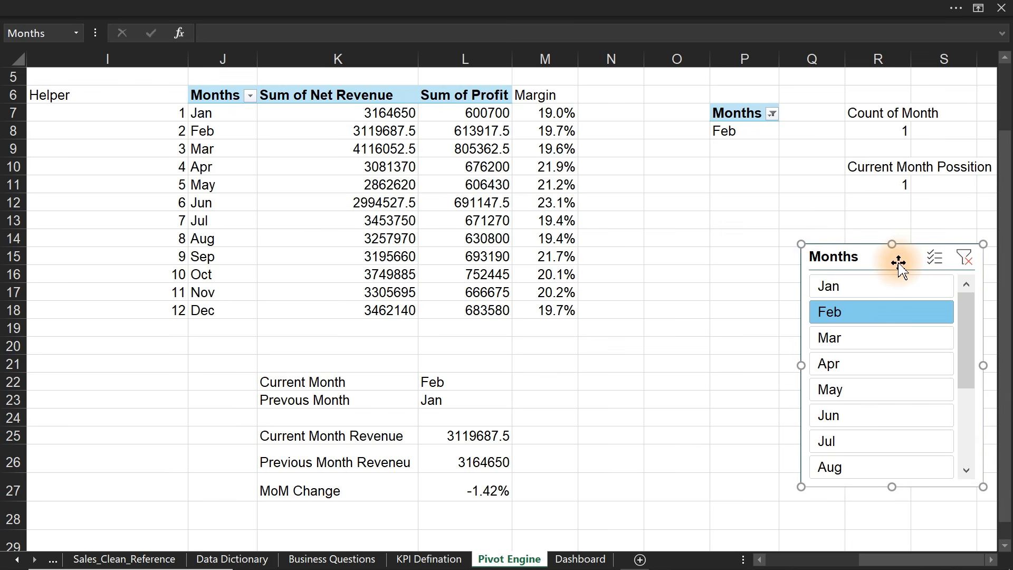
pyautogui.click(609, 135)
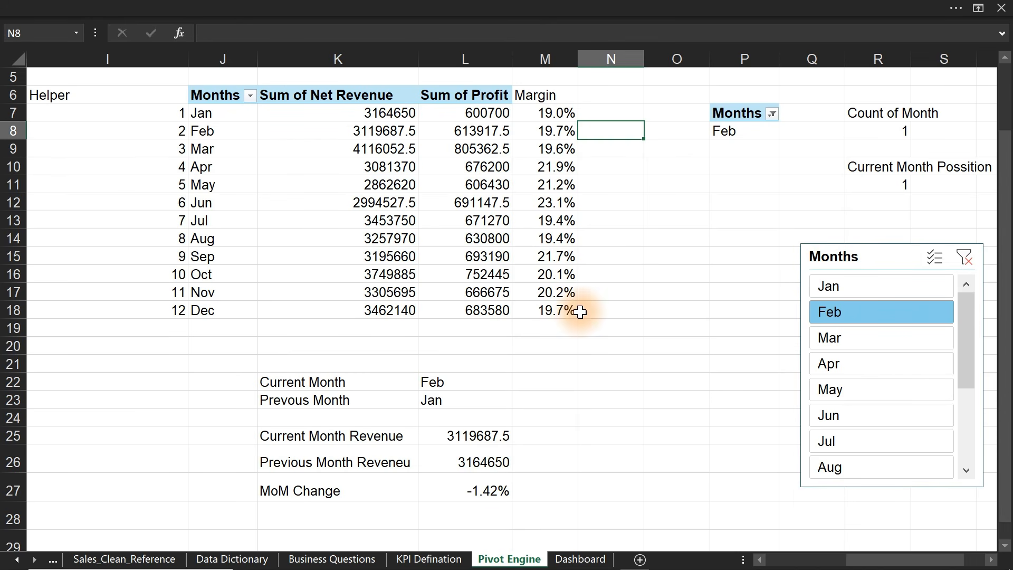
# - Calculate the month-over-month revenue change in N8 with =(K8-K7)/K7 and fill the formula down to N18
pyautogui.write('=(')
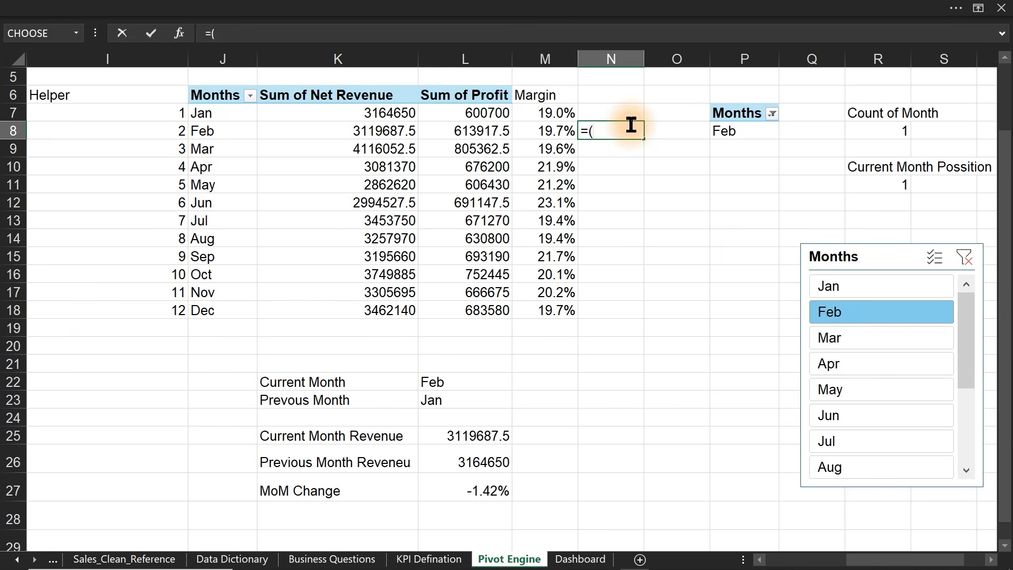
pyautogui.click(385, 132)
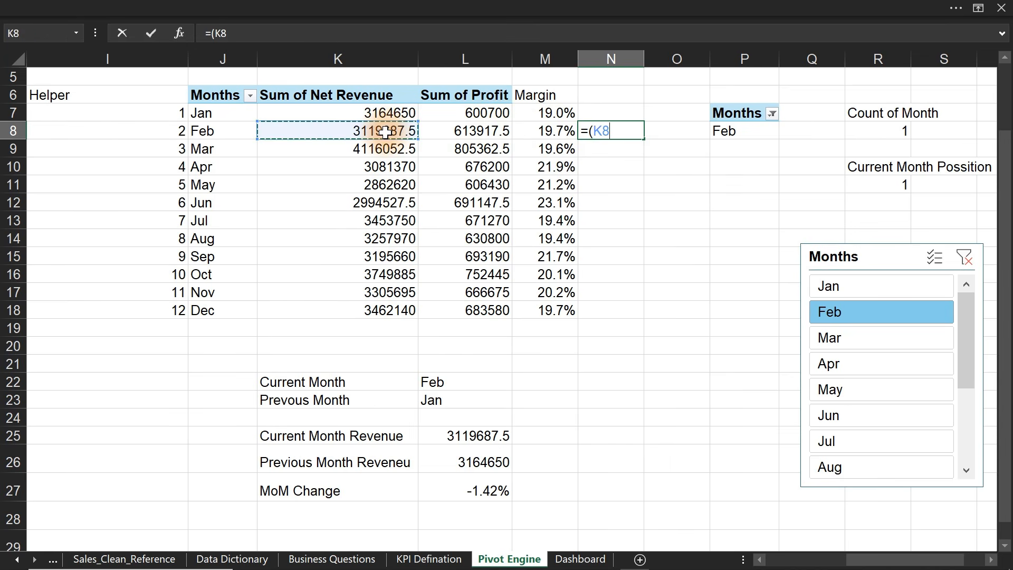
pyautogui.write('-')
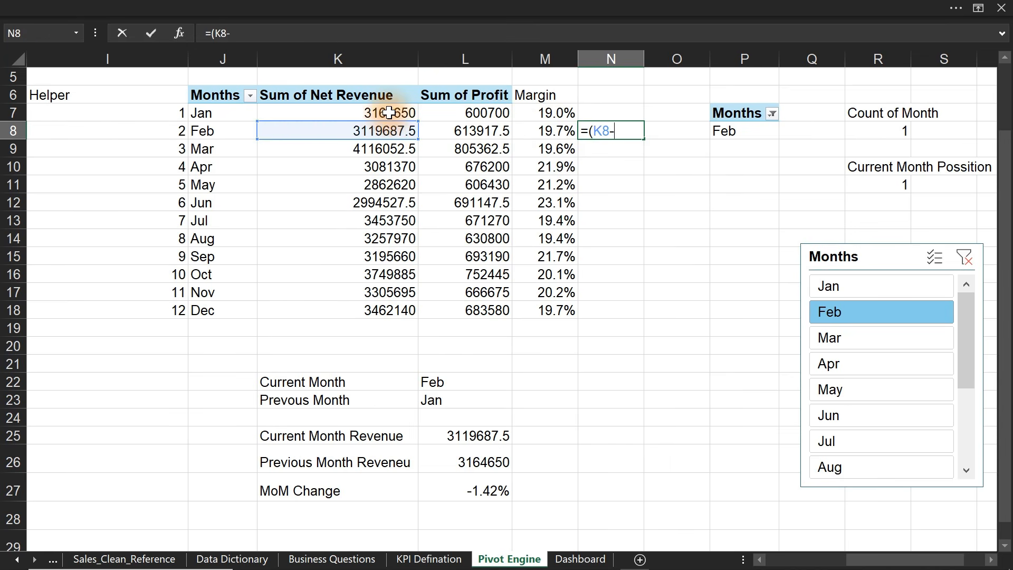
pyautogui.click(388, 112)
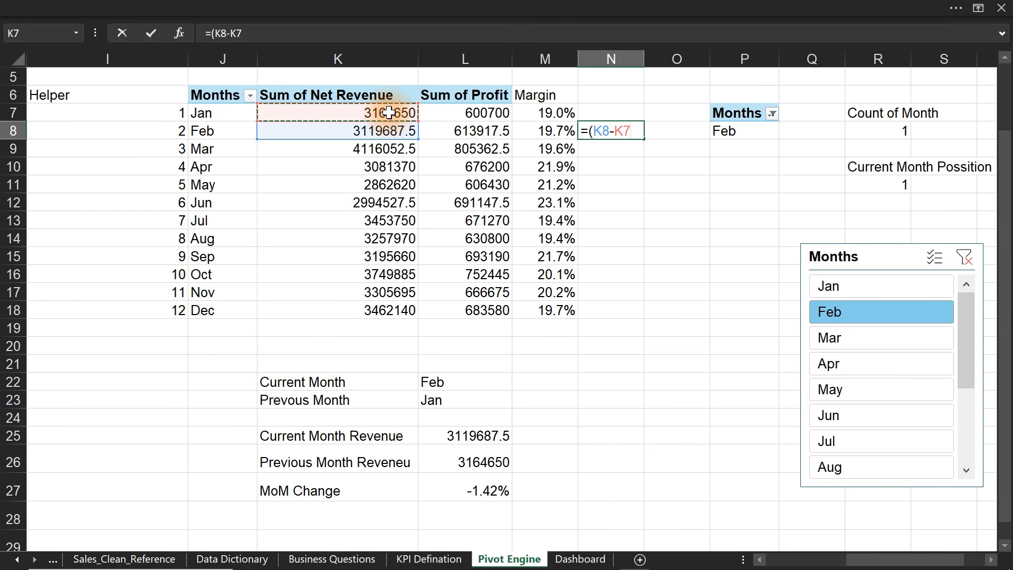
pyautogui.write(')/')
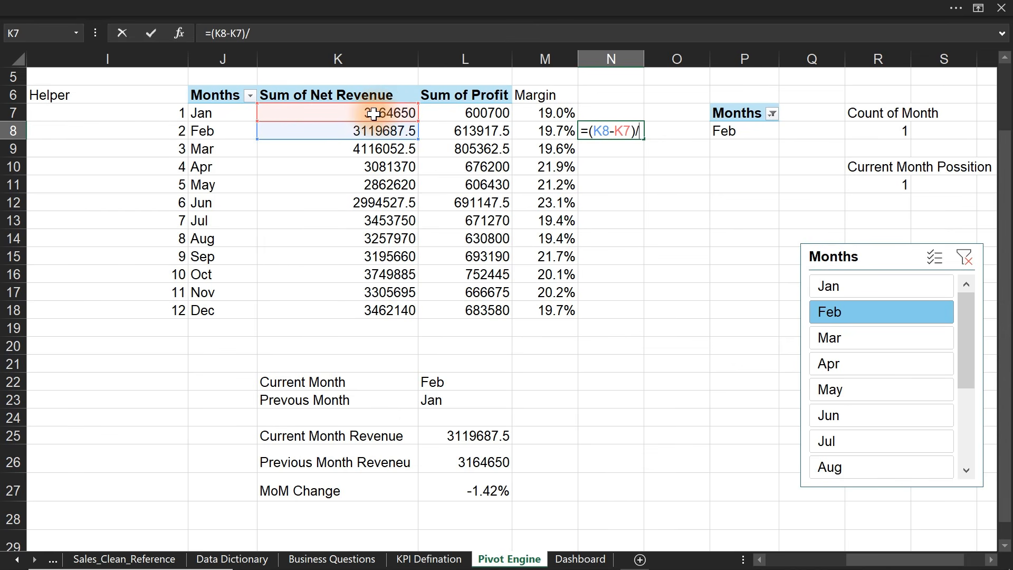
pyautogui.click(373, 114)
pyautogui.press('Return')
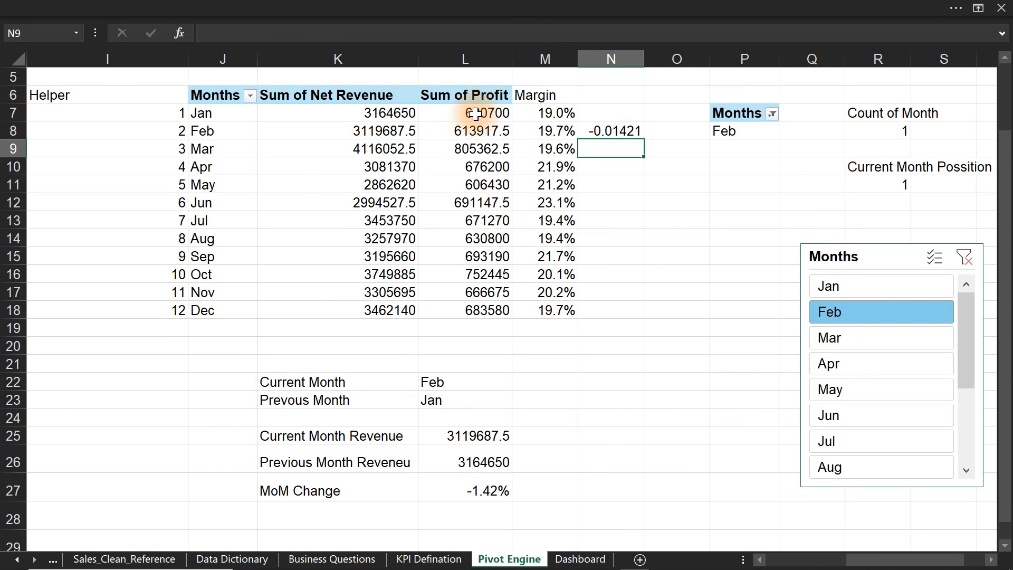
pyautogui.click(633, 131)
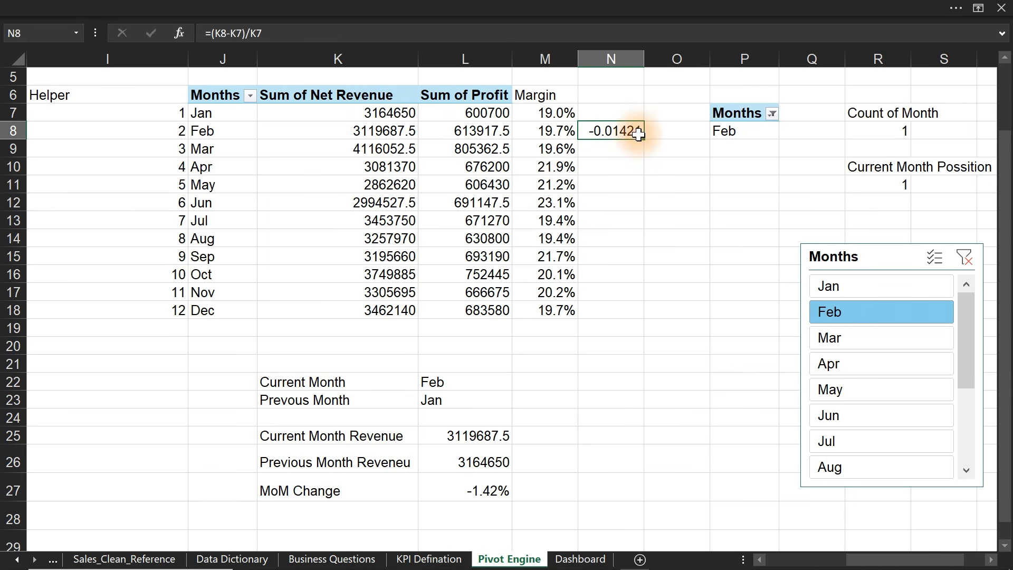
pyautogui.doubleClick(643, 139)
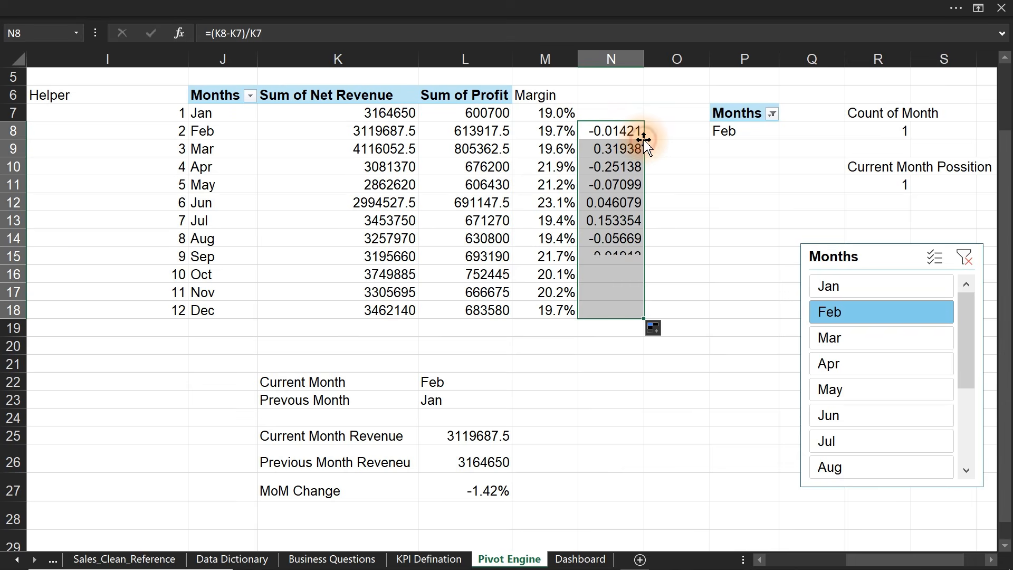
# - Format the monthly change values in N8:N18 as percentages with two decimal places
pyautogui.click(418, 7)
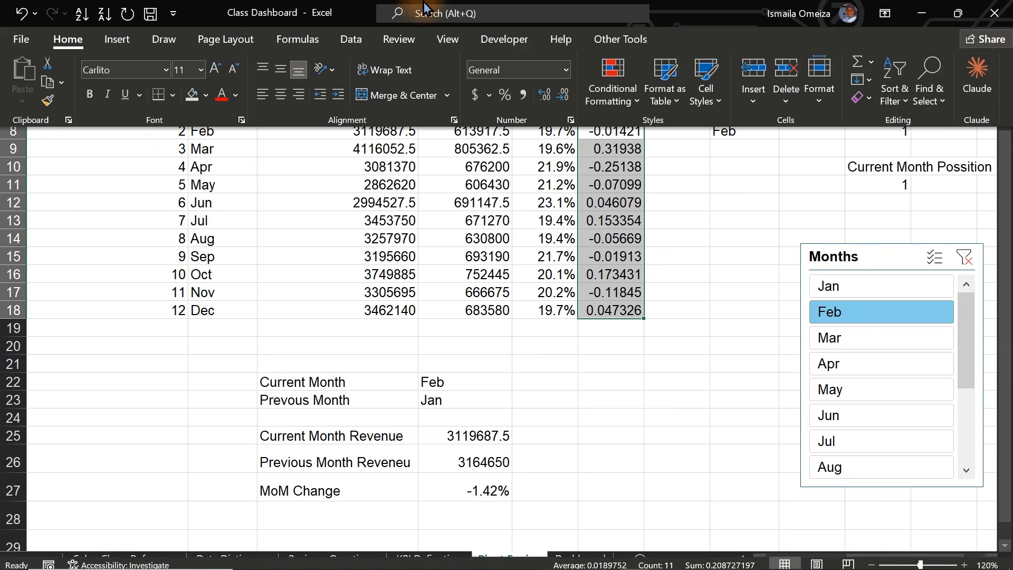
pyautogui.click(505, 95)
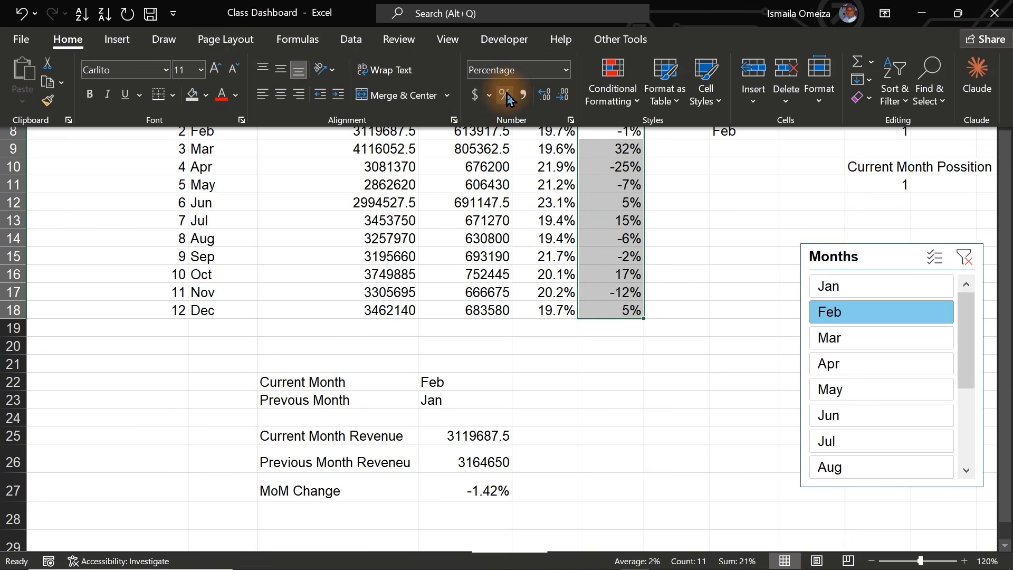
pyautogui.click(551, 101)
pyautogui.click(551, 102)
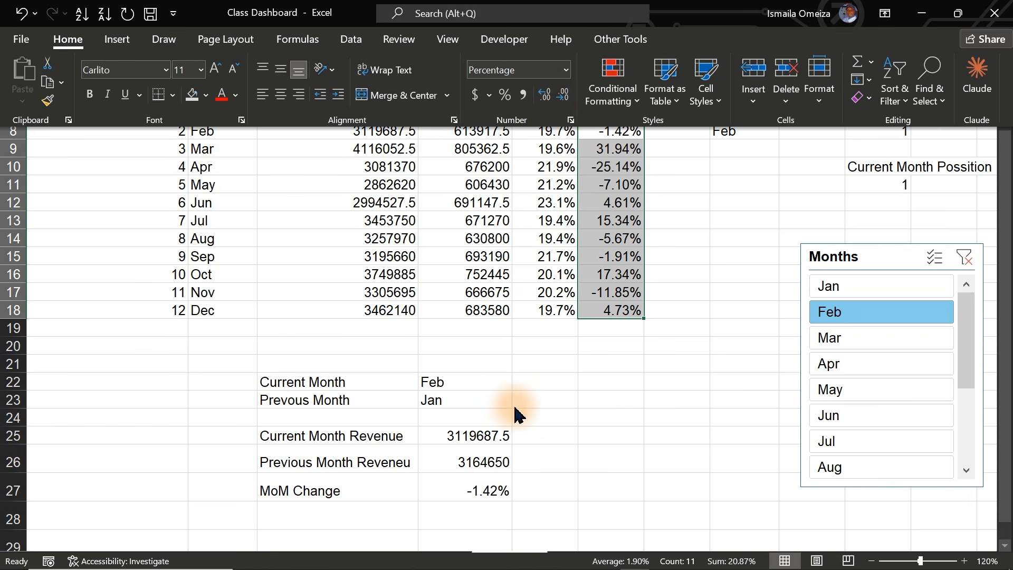
pyautogui.click(579, 464)
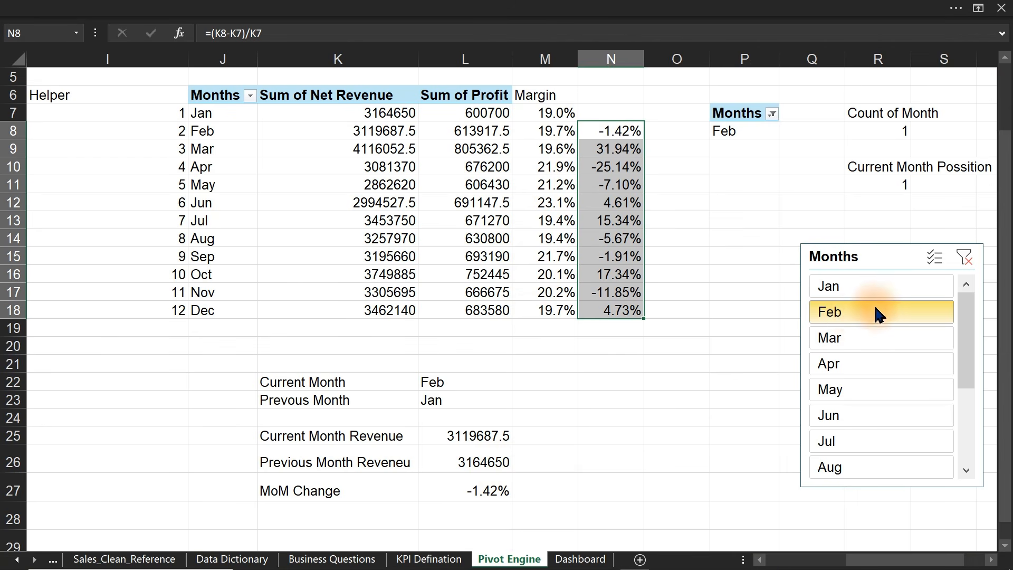
# - Check the Feb row against the MoM Change result, switch the Months slicer to May and compare the May row
pyautogui.click(203, 135)
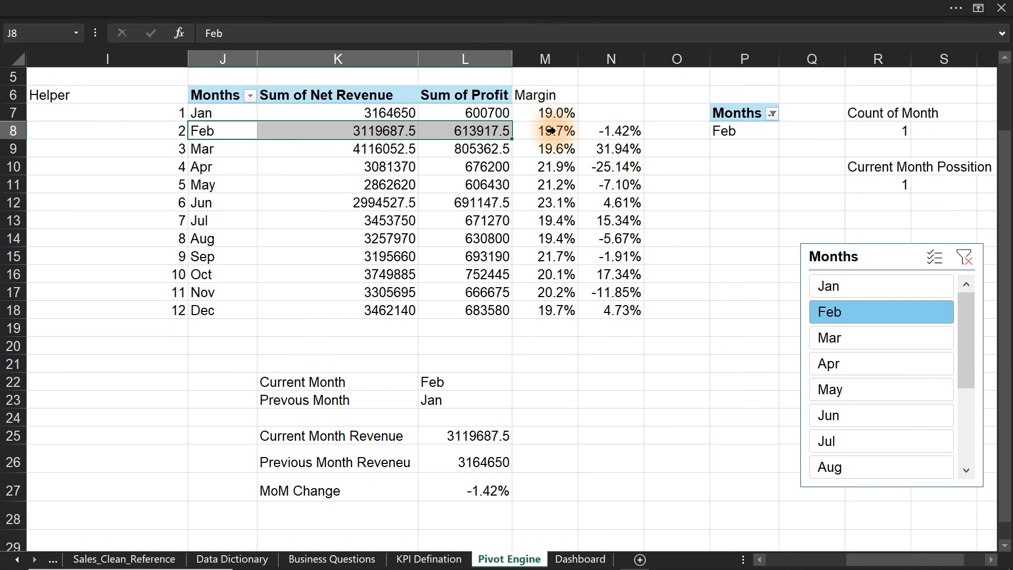
pyautogui.moveTo(551, 130); pyautogui.dragTo(221, 135)
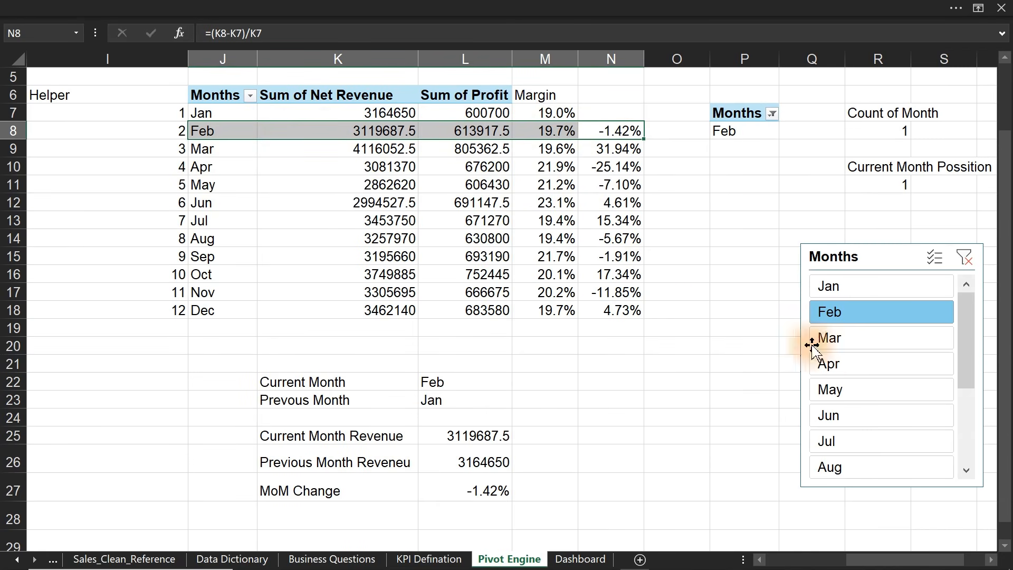
pyautogui.click(844, 390)
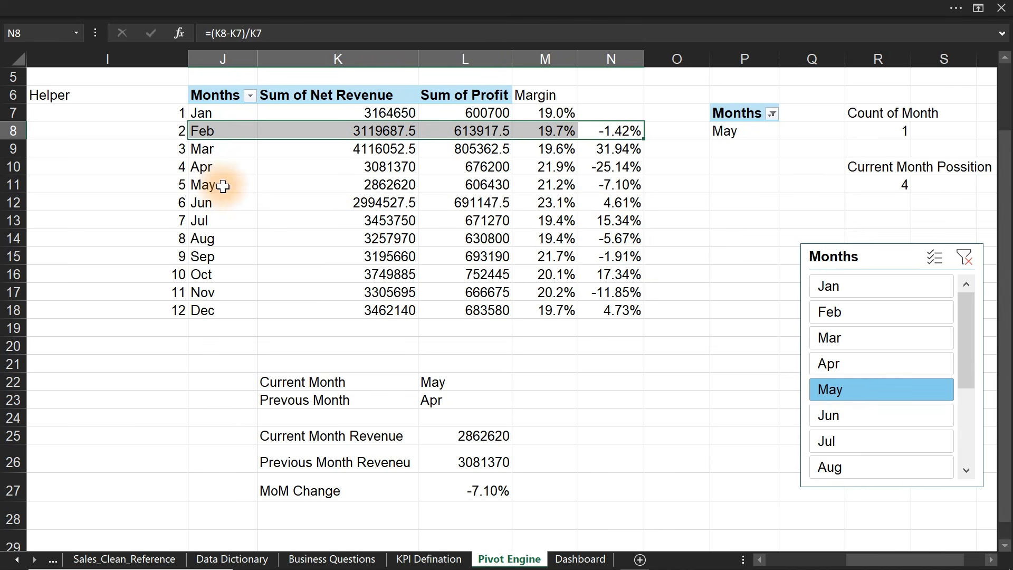
pyautogui.moveTo(224, 186); pyautogui.dragTo(632, 197)
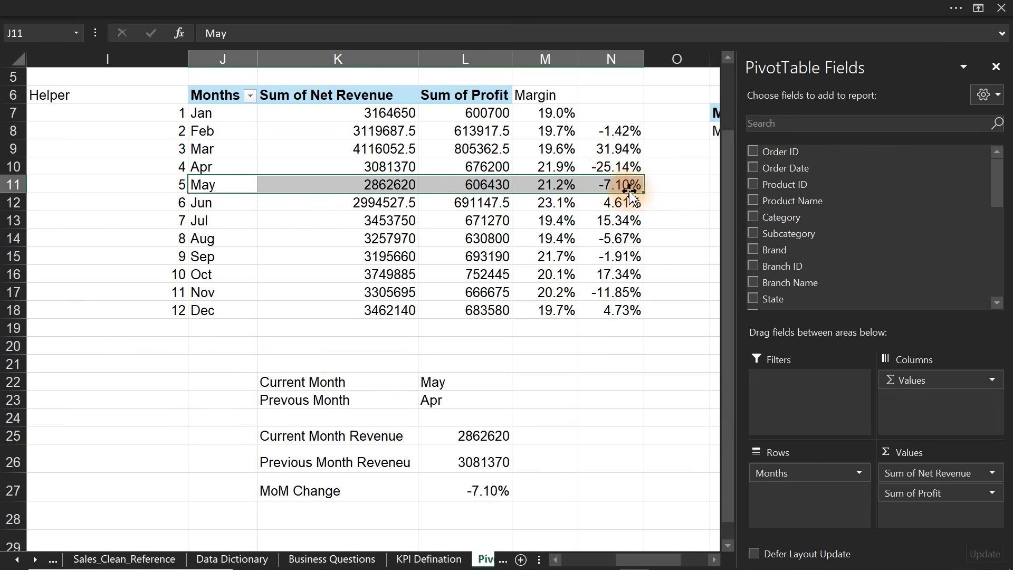
pyautogui.click(668, 346)
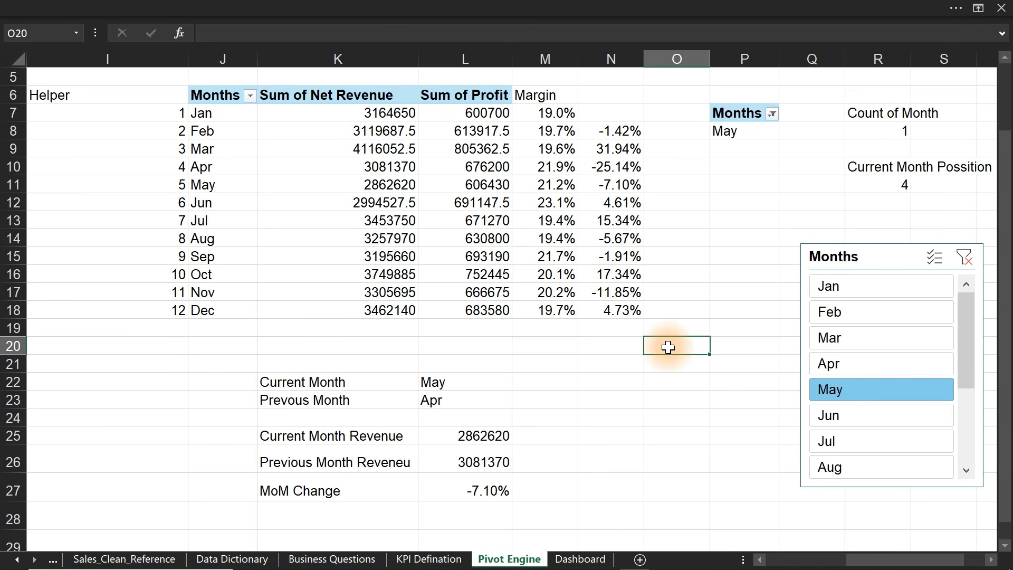
pyautogui.hotkey('alt', 'Tab')
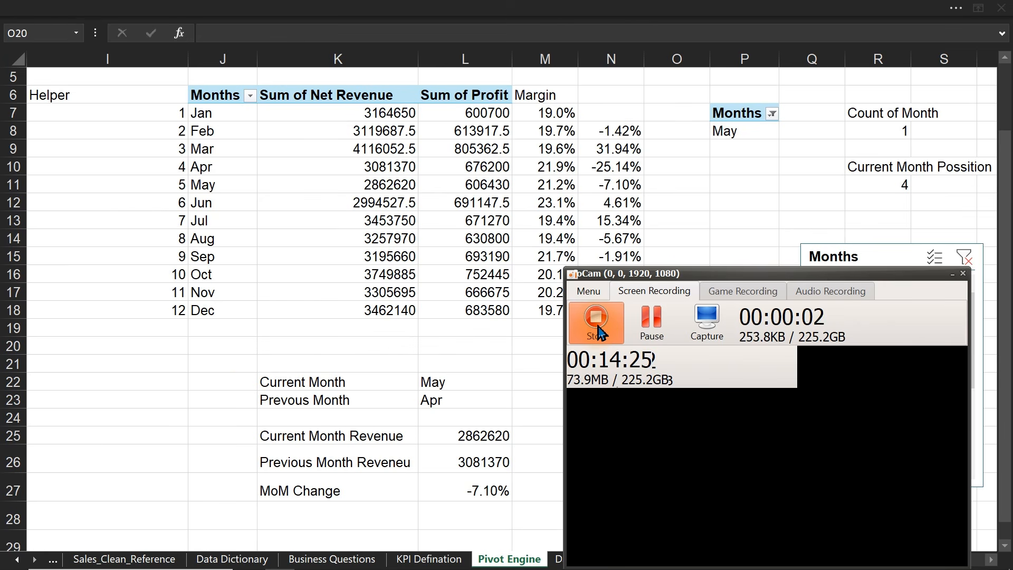
pyautogui.click(205, 409)
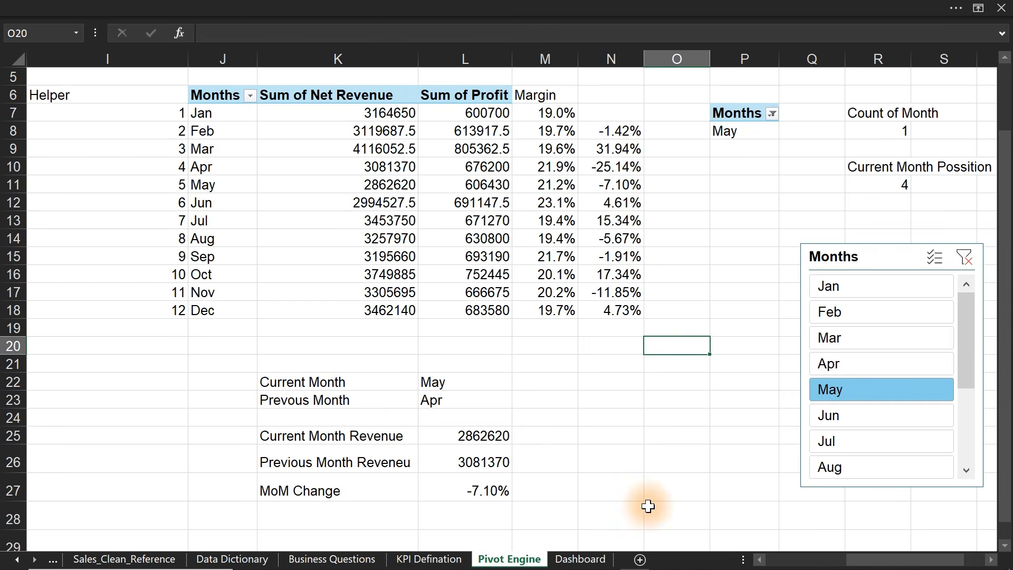
# - Copy the full naira abbreviation formula from E15, the formatted Avg Monthly Rev cell
pyautogui.moveTo(866, 561); pyautogui.dragTo(784, 563)
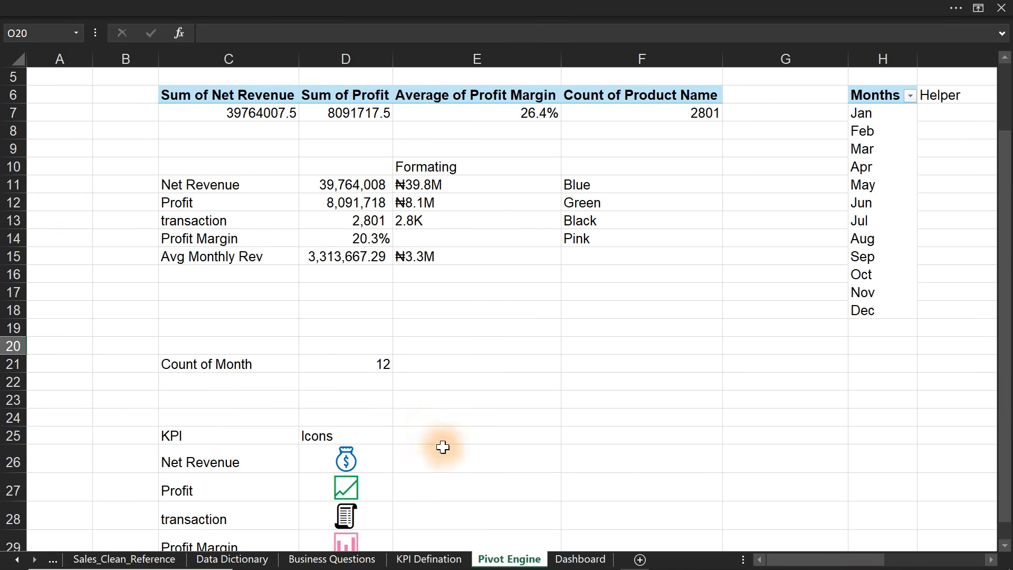
pyautogui.doubleClick(452, 256)
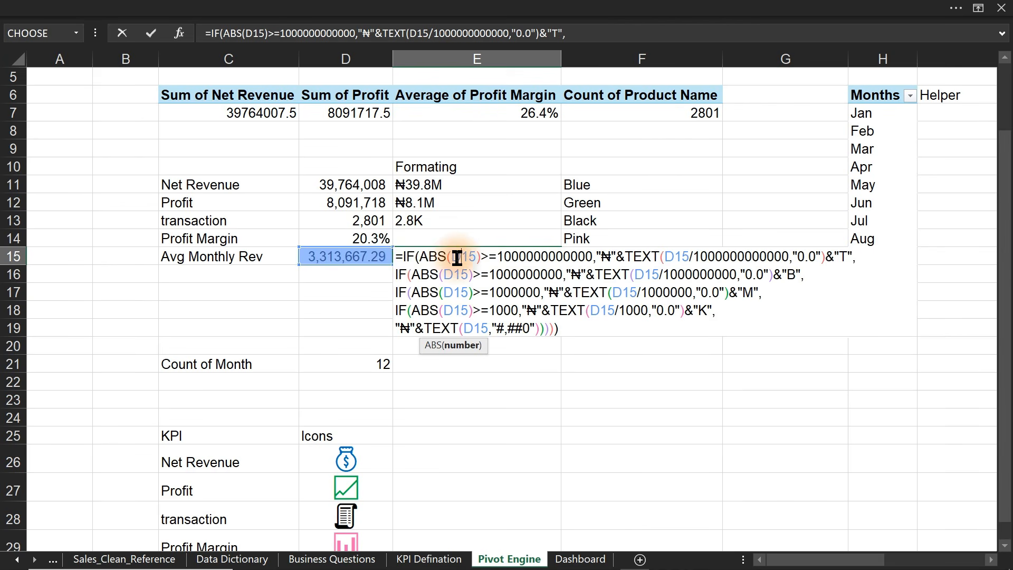
pyautogui.moveTo(397, 256); pyautogui.dragTo(650, 388)
pyautogui.hotkey('ctrl', 'c')
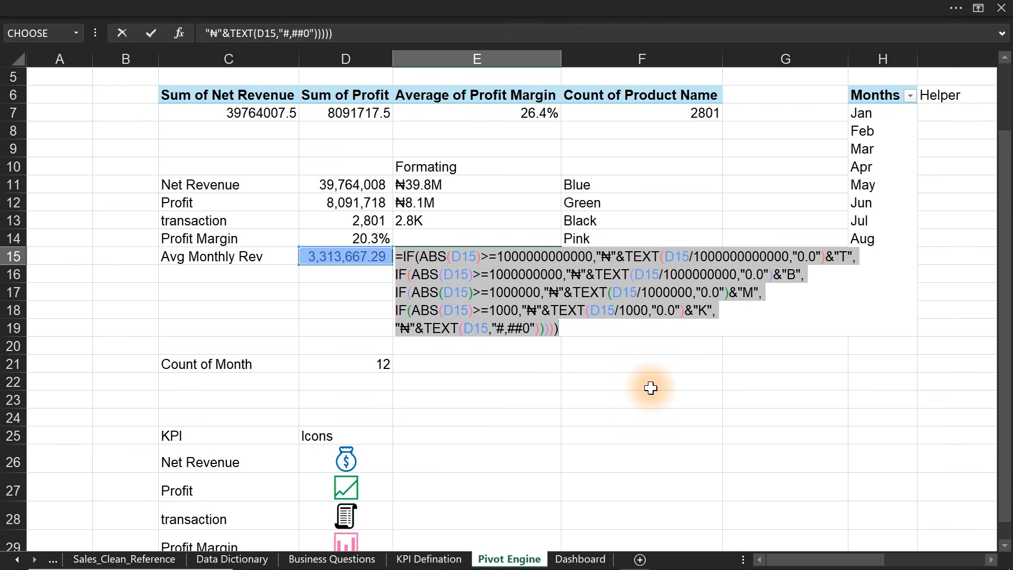
pyautogui.press('Escape')
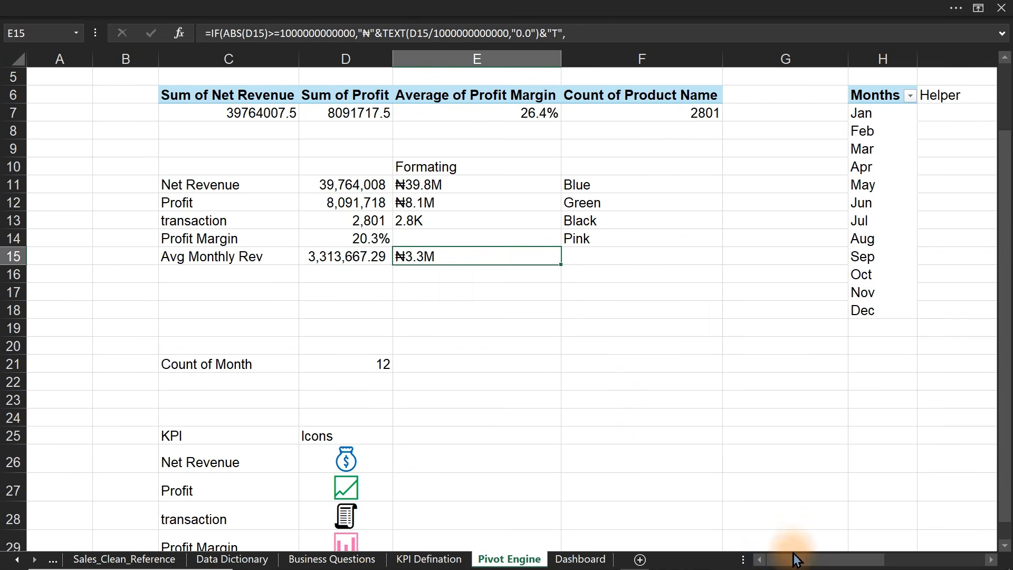
# - Paste the copied abbreviation formula into M26 beside the previous month's revenue, keeping only one leading equals sign
pyautogui.moveTo(787, 559); pyautogui.dragTo(965, 555)
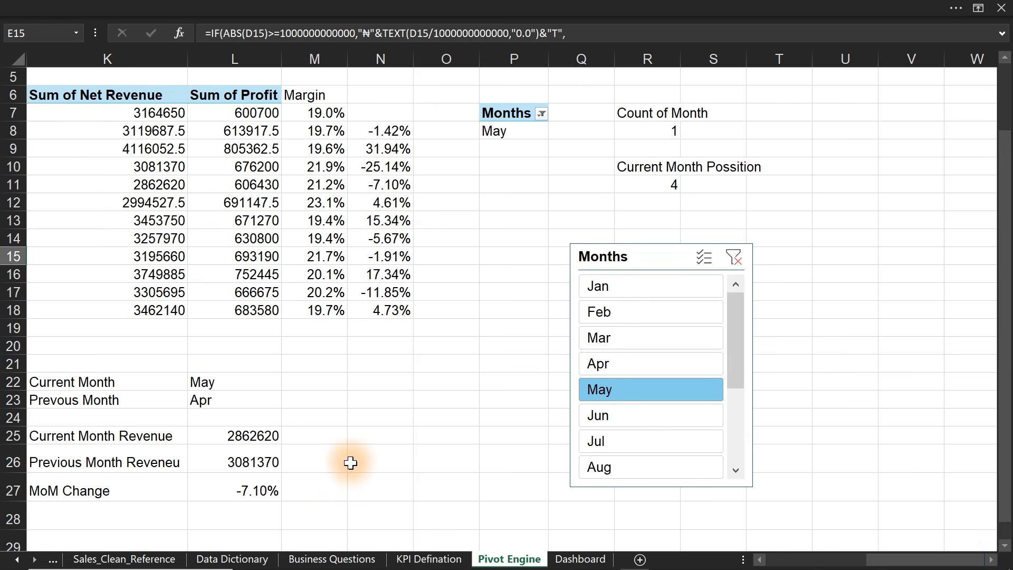
pyautogui.click(334, 461)
pyautogui.write('=')
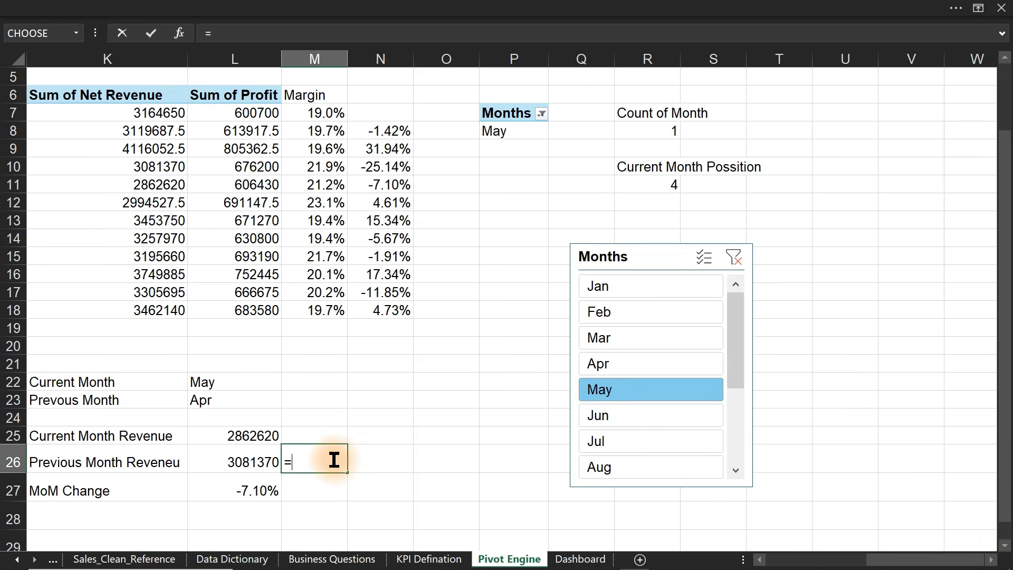
pyautogui.hotkey('ctrl', 'v')
pyautogui.click(289, 462)
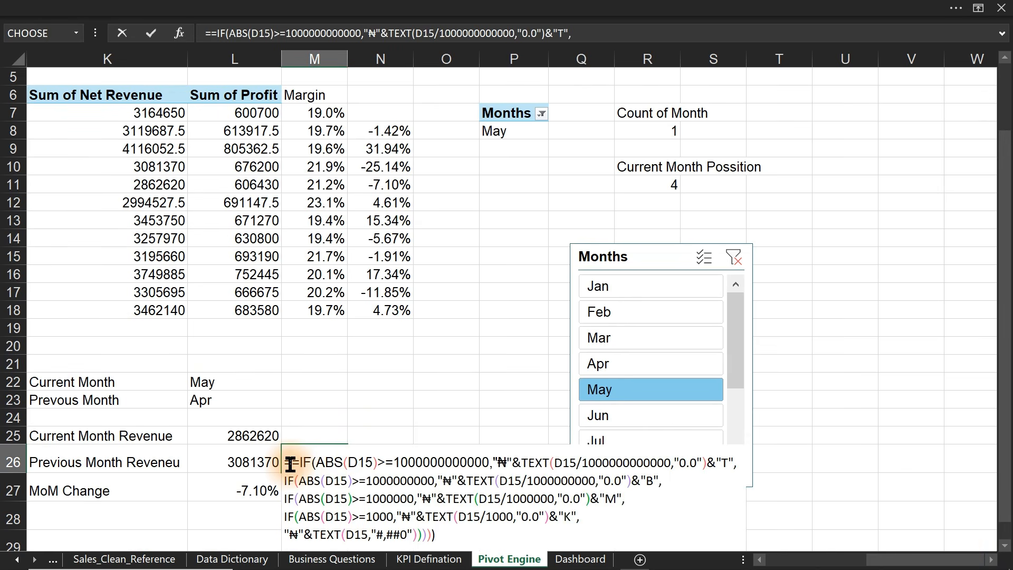
pyautogui.press('BackSpace')
pyautogui.press('Return')
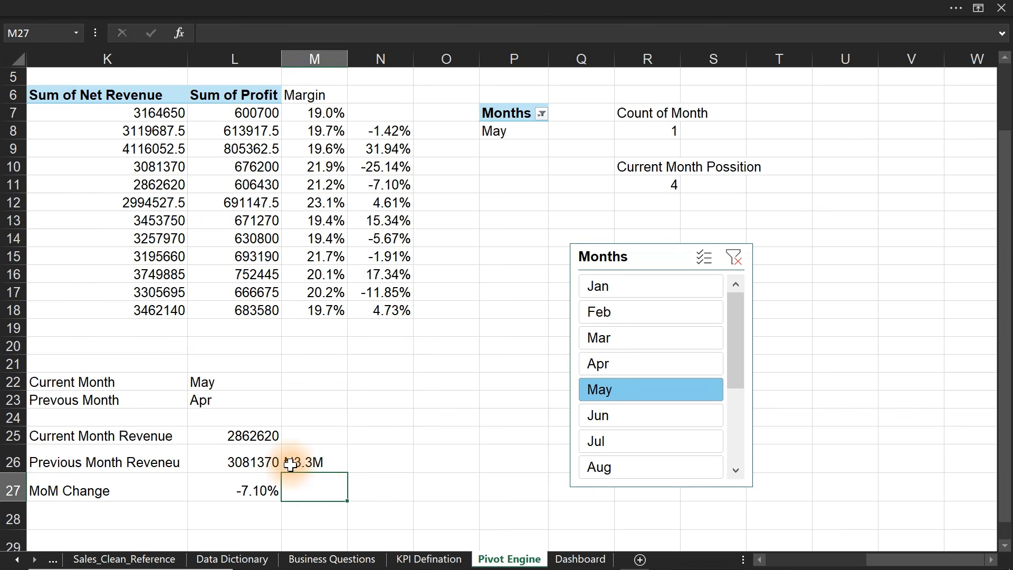
pyautogui.doubleClick(321, 460)
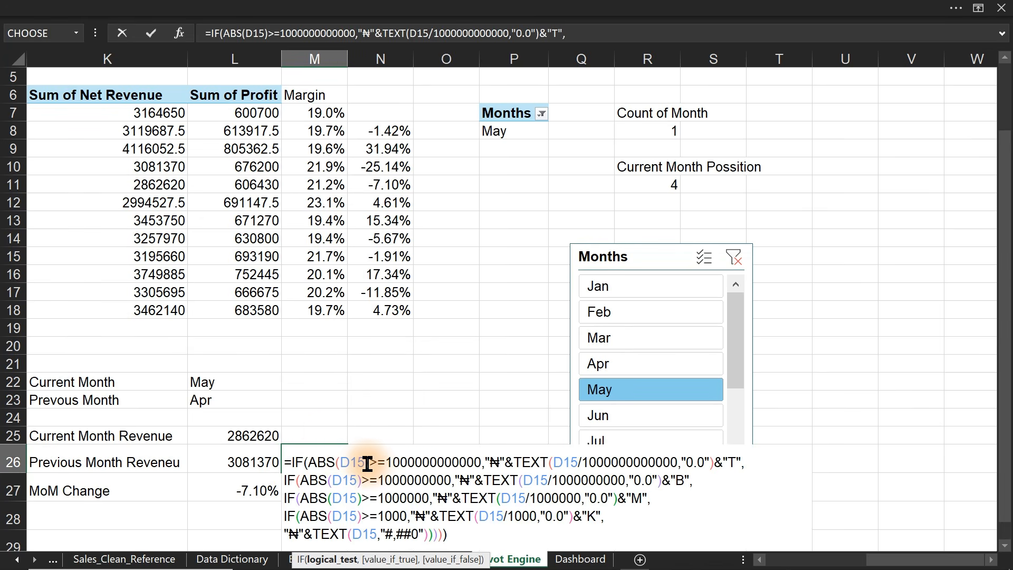
pyautogui.moveTo(370, 462); pyautogui.dragTo(338, 462)
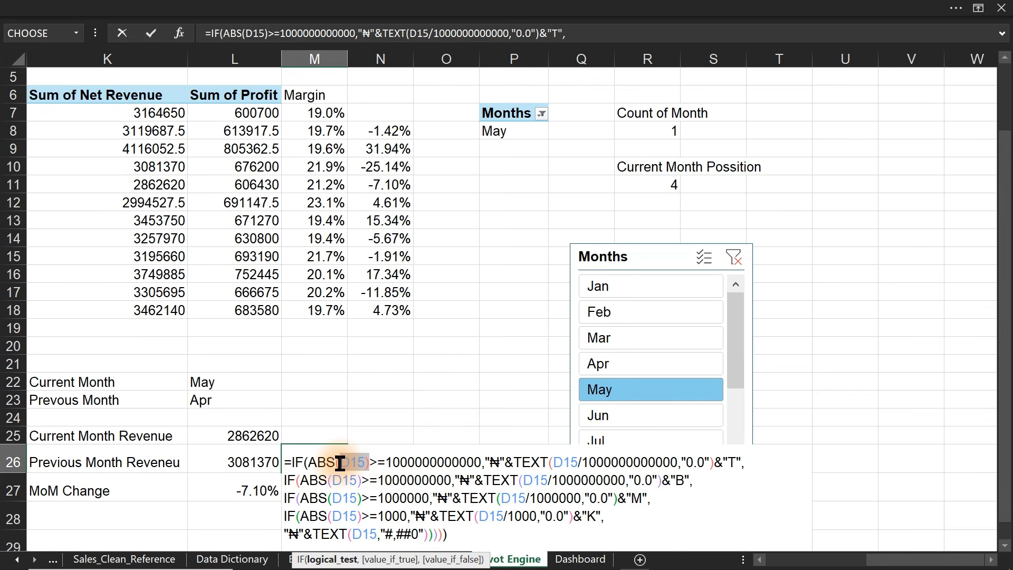
pyautogui.doubleClick(342, 462)
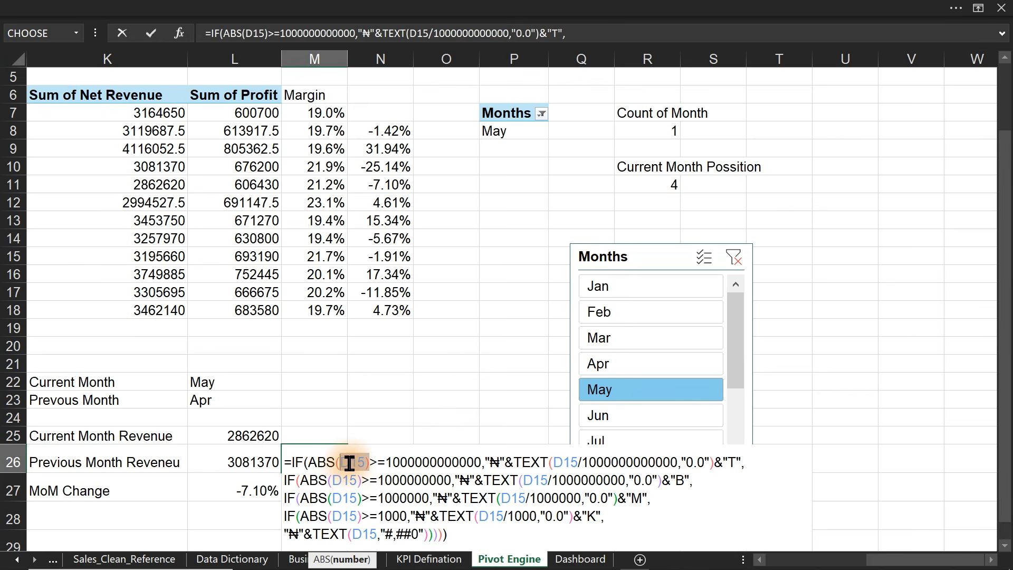
pyautogui.click(255, 463)
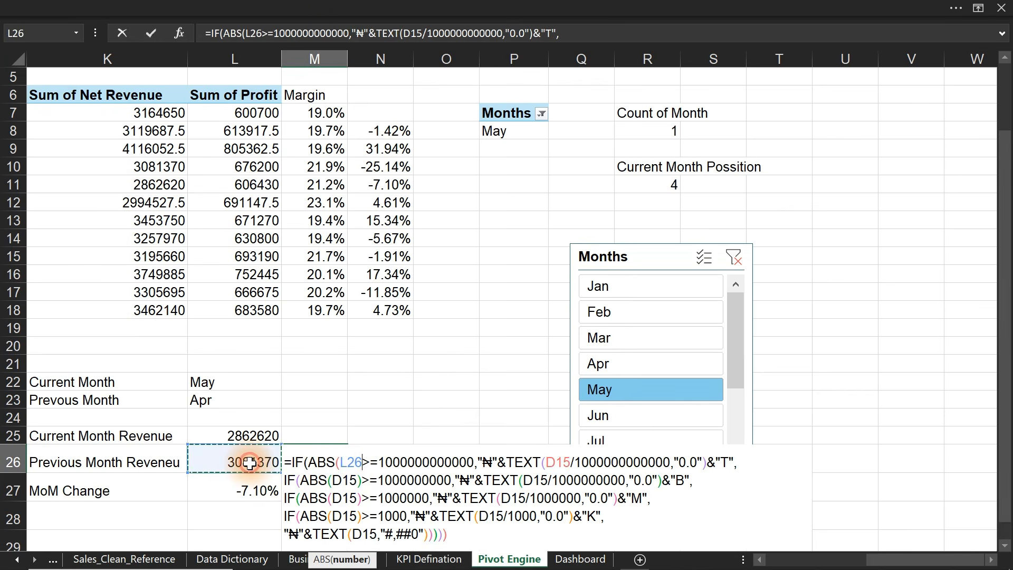
pyautogui.doubleClick(347, 462)
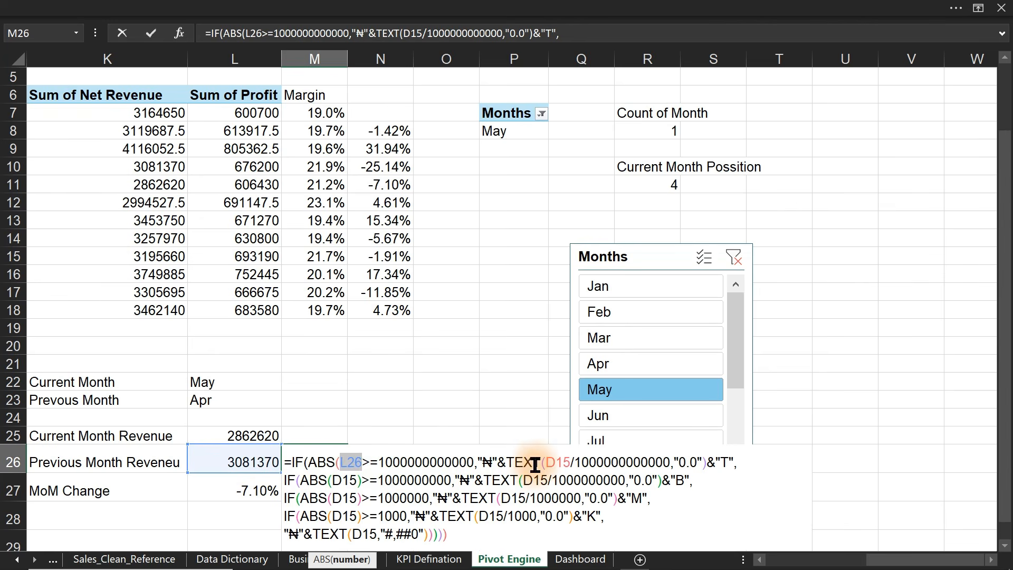
pyautogui.doubleClick(557, 462)
pyautogui.write('L26')
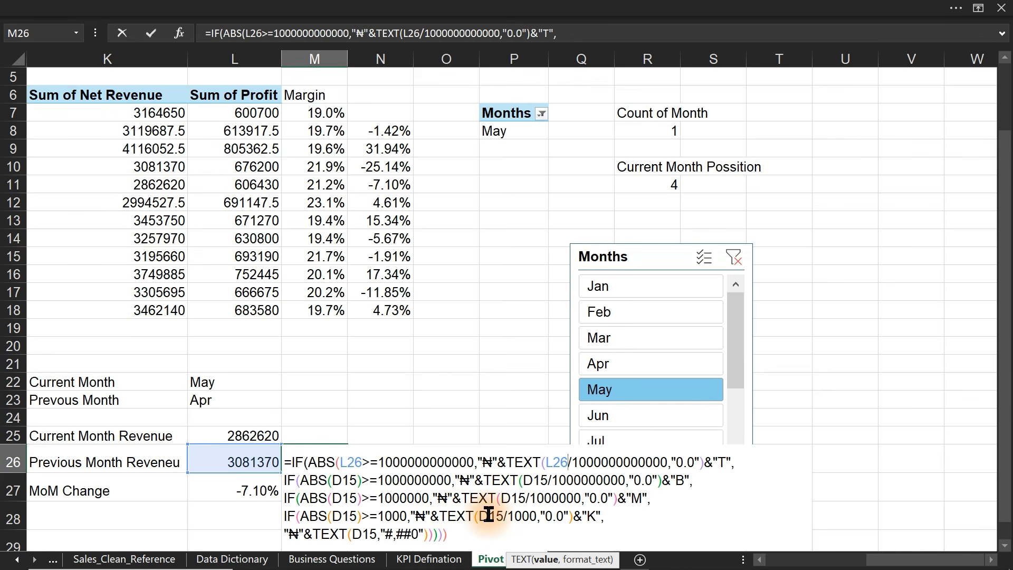
pyautogui.doubleClick(348, 483)
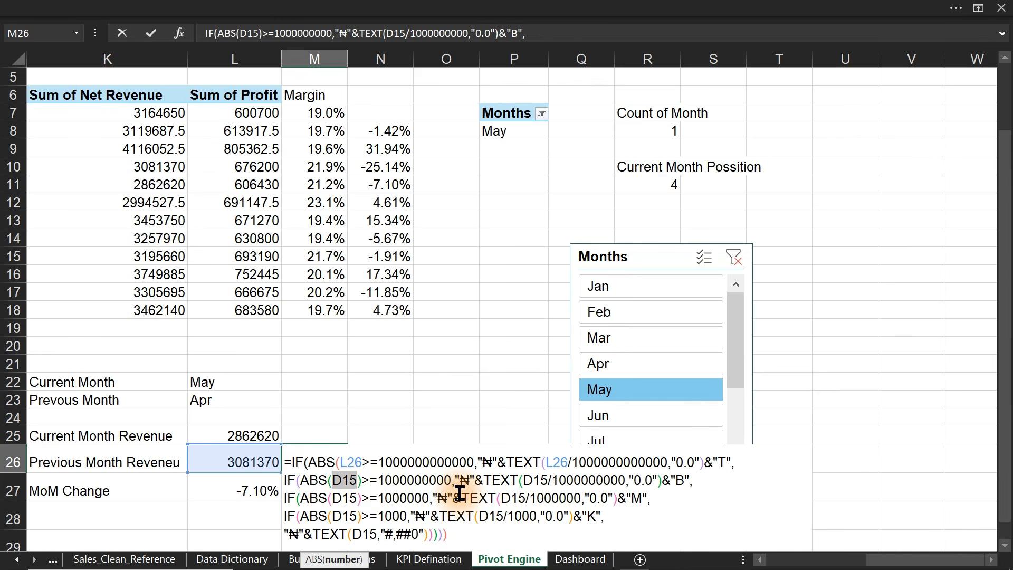
pyautogui.hotkey('ctrl', 'v')
pyautogui.doubleClick(349, 498)
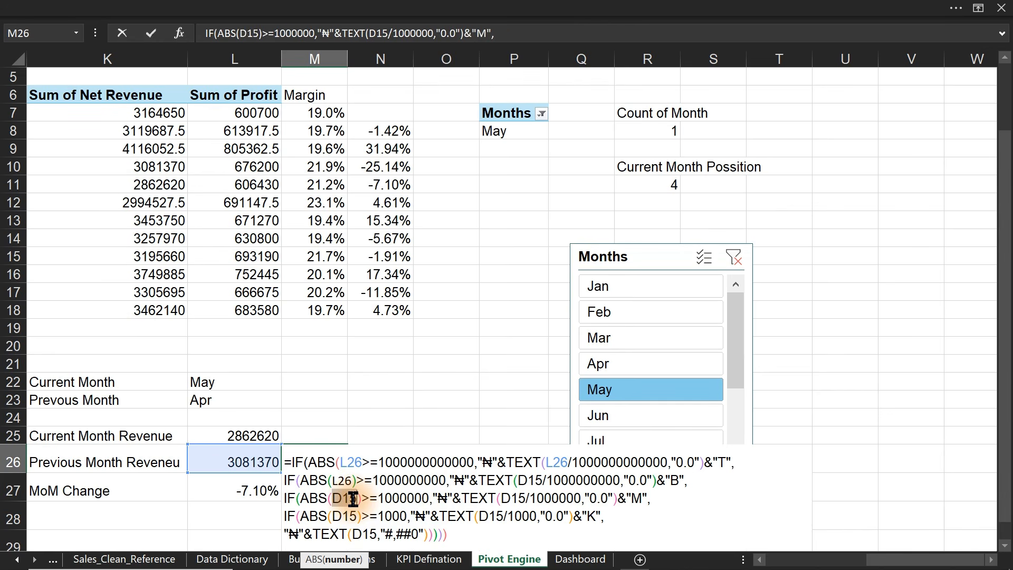
pyautogui.hotkey('ctrl', 'v')
pyautogui.doubleClick(347, 516)
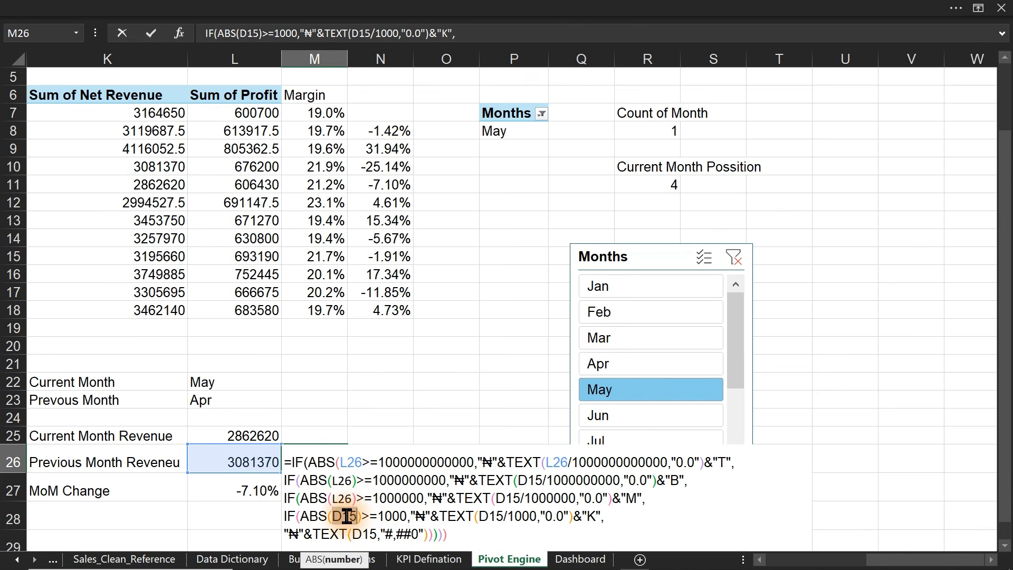
pyautogui.hotkey('ctrl', 'v')
pyautogui.doubleClick(365, 530)
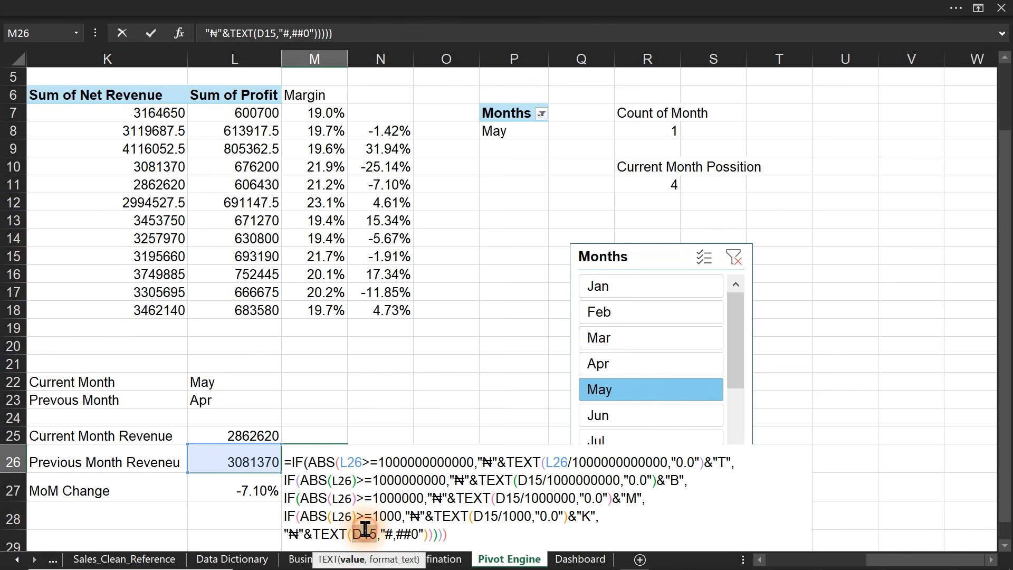
pyautogui.hotkey('ctrl', 'v')
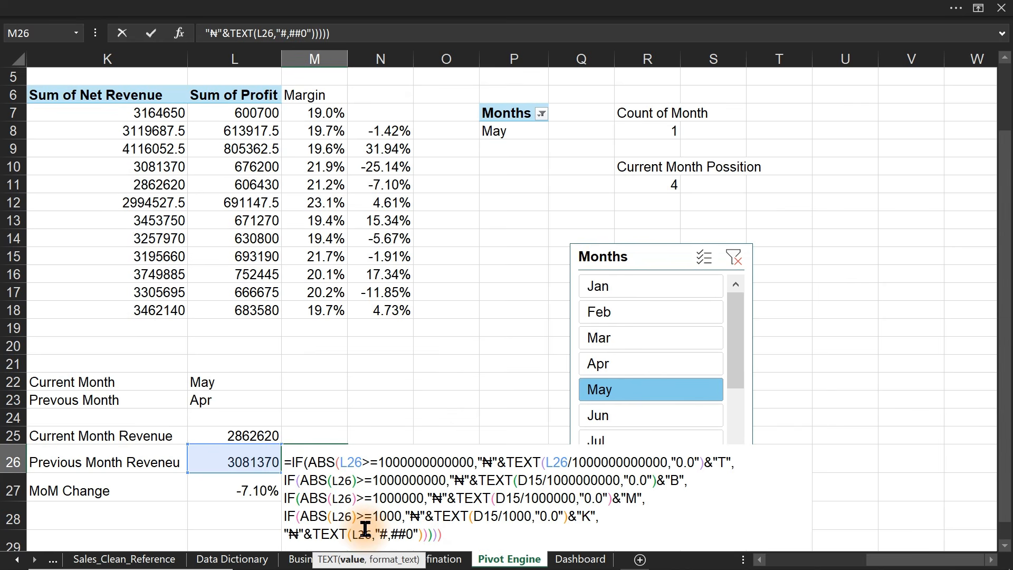
pyautogui.press('Return')
pyautogui.press('Return')
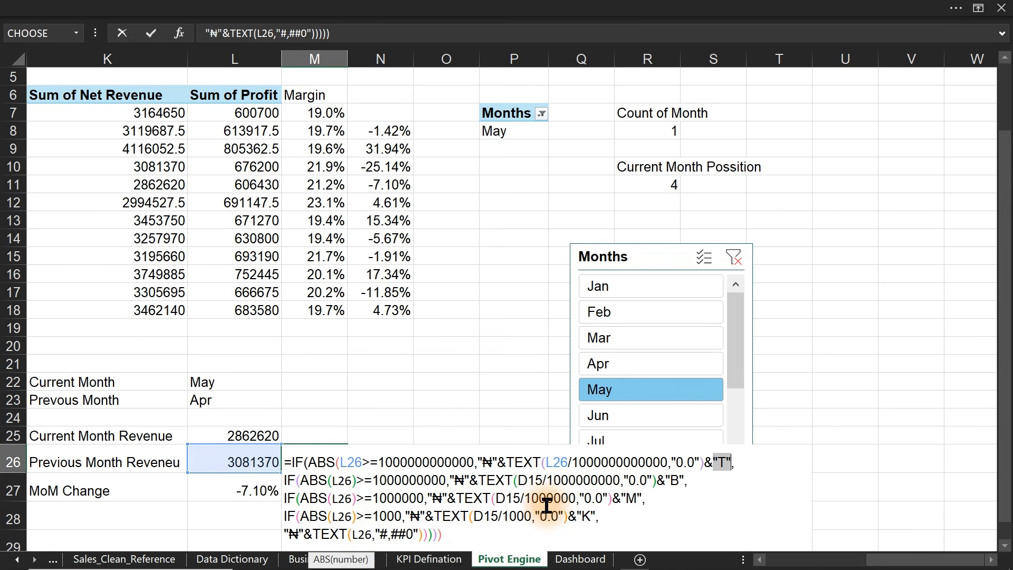
pyautogui.press('Escape')
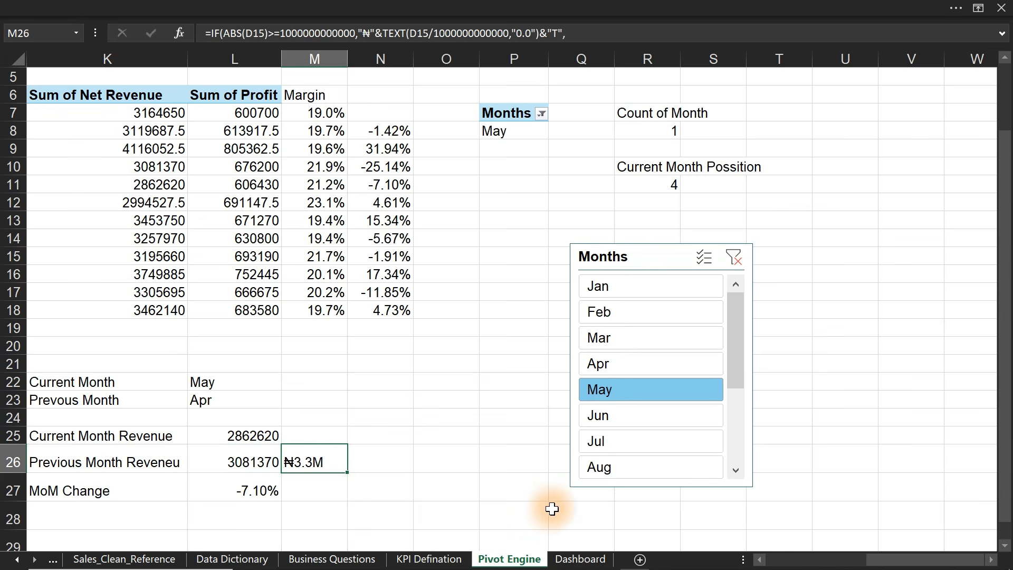
# - In M26's abbreviation formula, replace D15 with L26 in all four ABS tests and in the final "#,##0" TEXT fallback
pyautogui.doubleClick(322, 461)
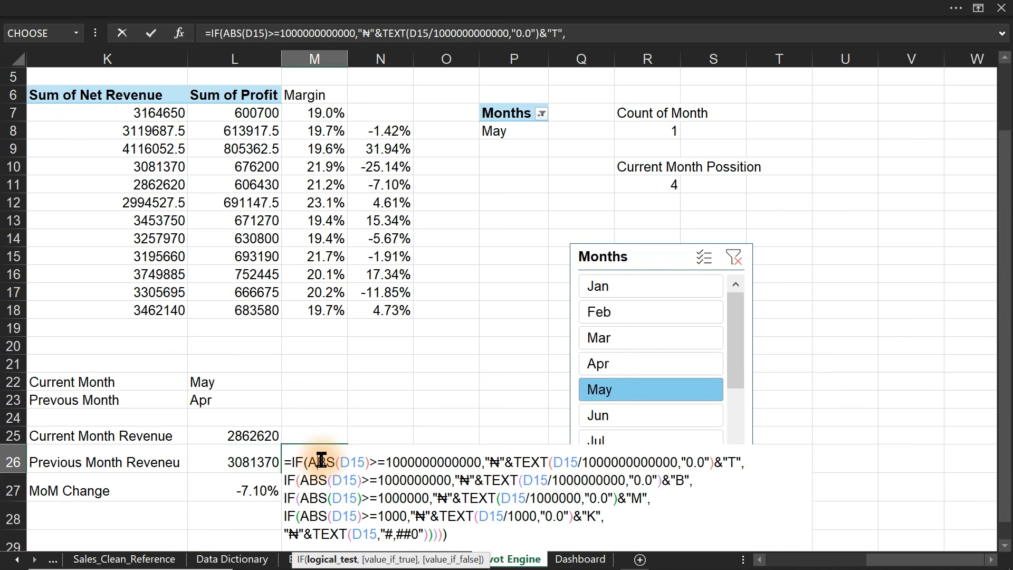
pyautogui.doubleClick(352, 464)
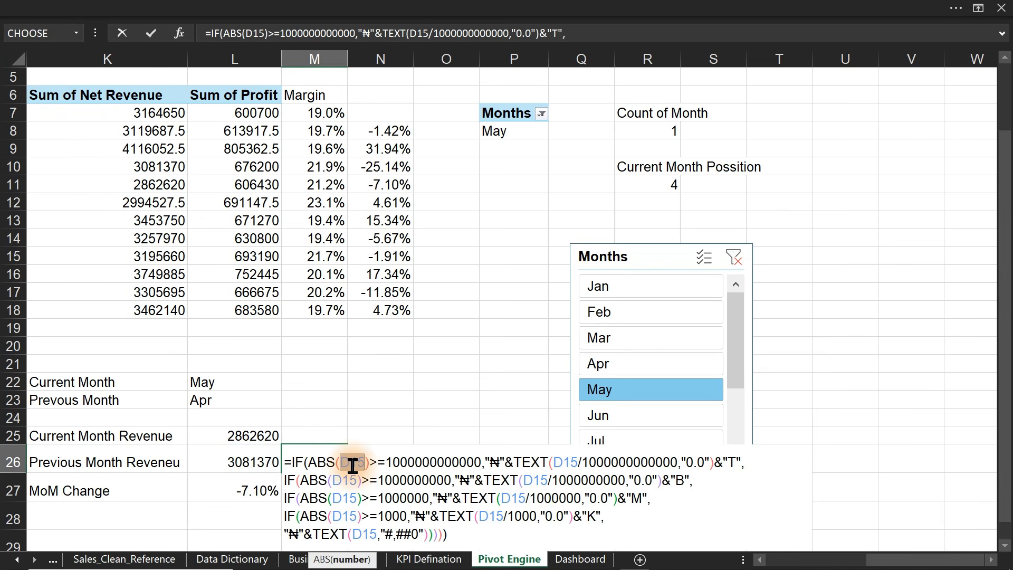
pyautogui.click(255, 462)
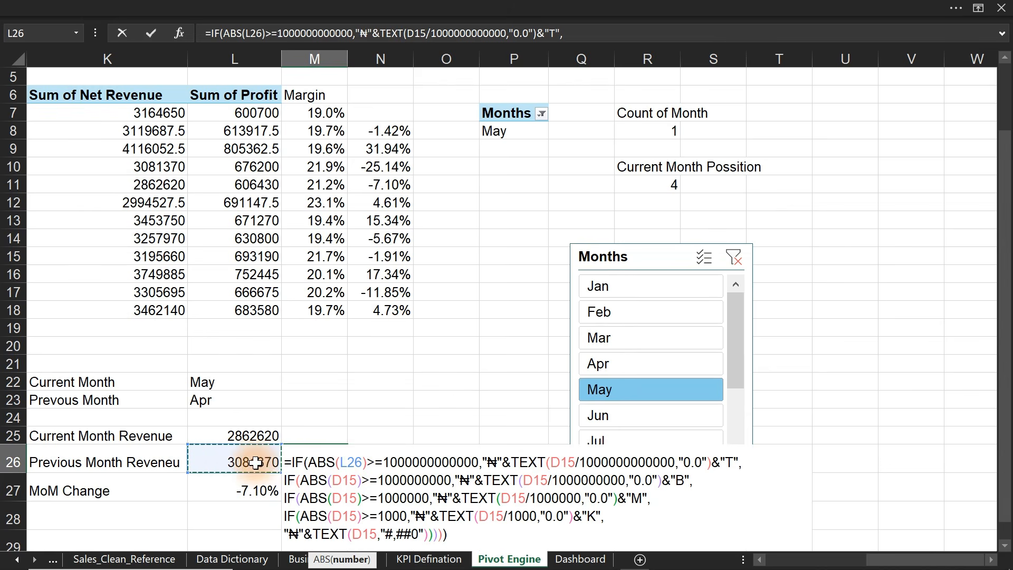
pyautogui.doubleClick(353, 462)
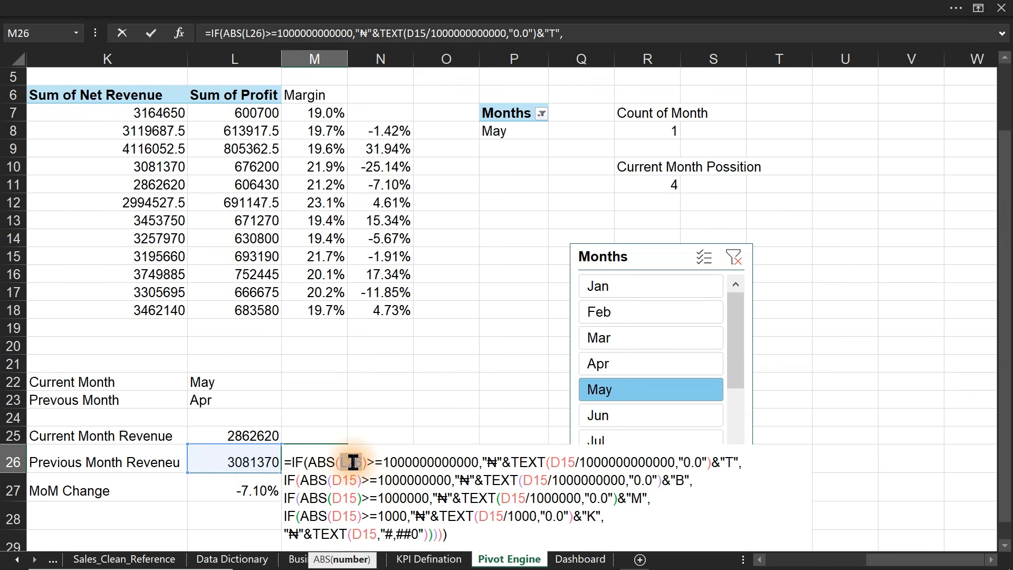
pyautogui.doubleClick(351, 481)
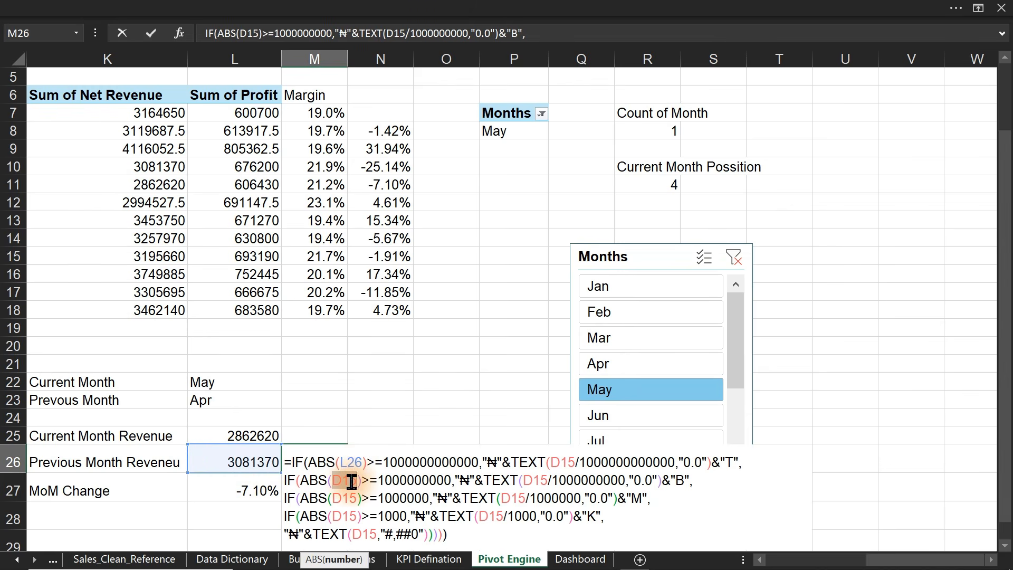
pyautogui.write('L26')
pyautogui.doubleClick(351, 498)
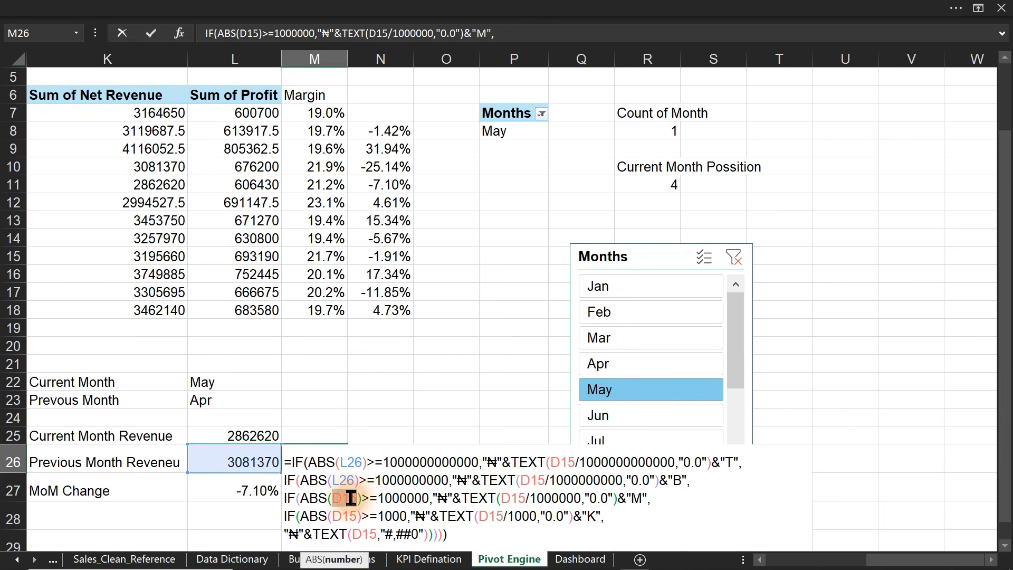
pyautogui.write('L26')
pyautogui.doubleClick(349, 516)
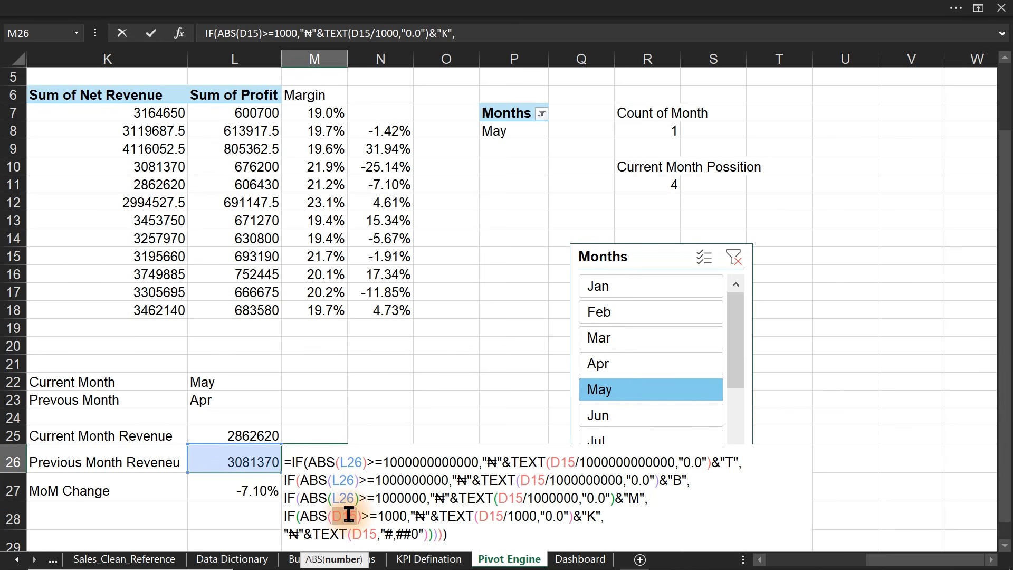
pyautogui.write('L26')
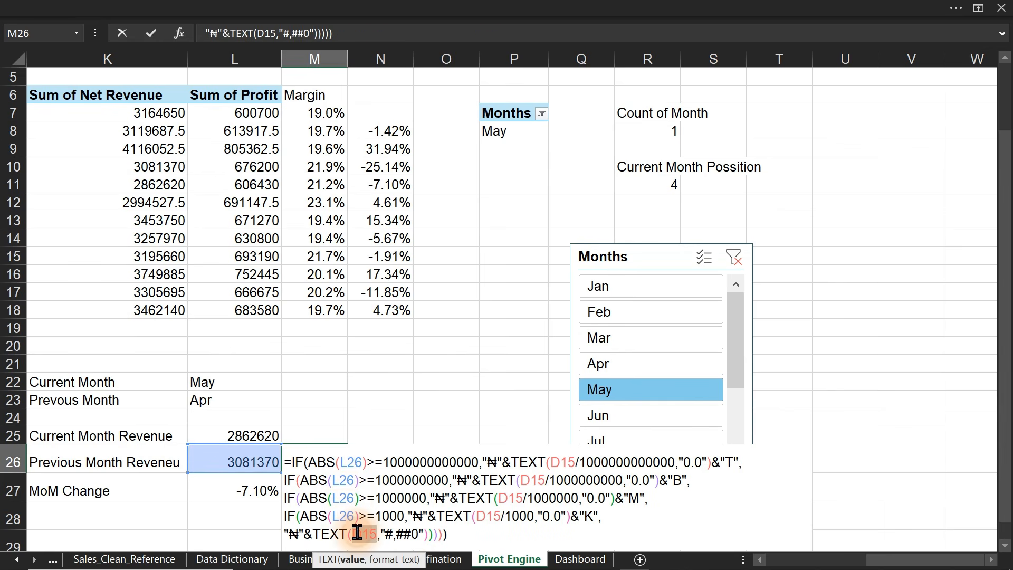
pyautogui.doubleClick(357, 533)
pyautogui.write('L26')
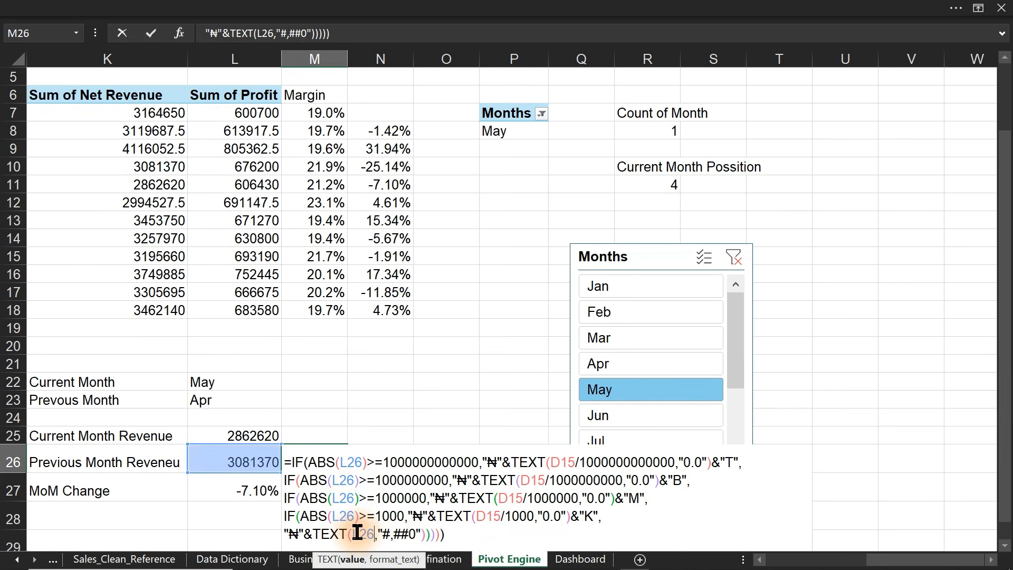
# - Replace D15 with L26 in the T, B, M and K TEXT divisions of M26's formula and commit it
pyautogui.doubleClick(569, 463)
pyautogui.write('L26')
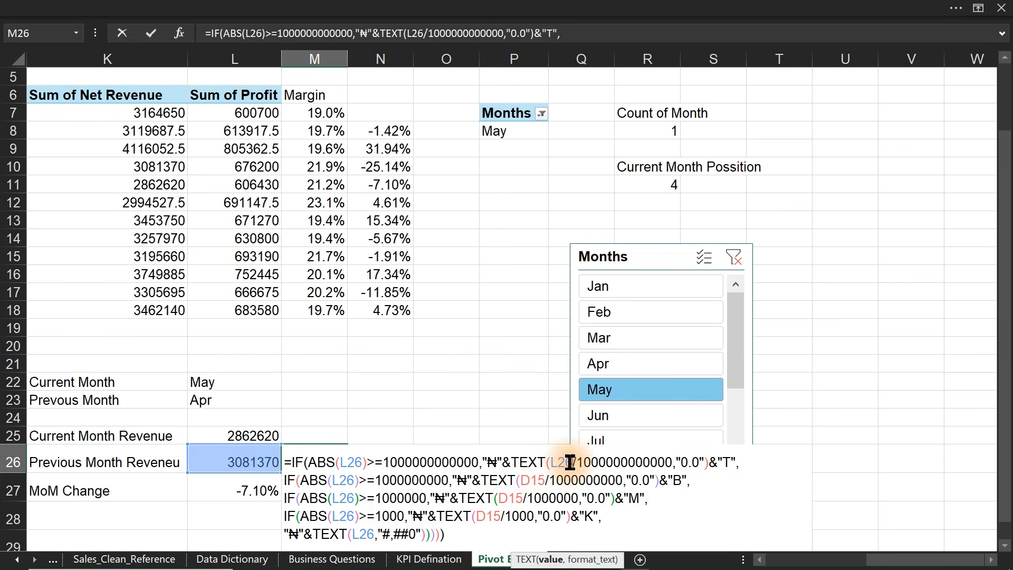
pyautogui.doubleClick(532, 479)
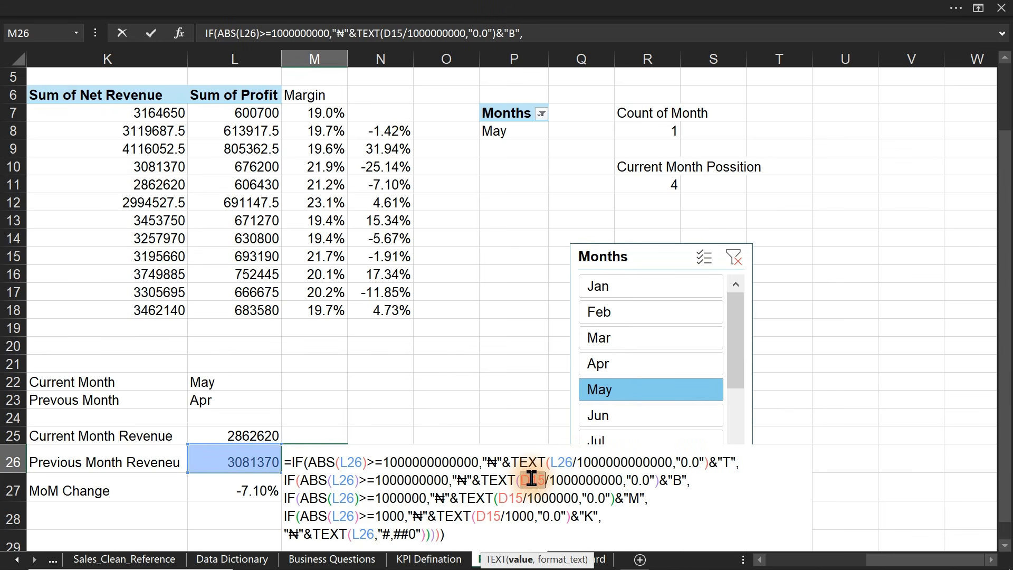
pyautogui.write('L26')
pyautogui.doubleClick(505, 497)
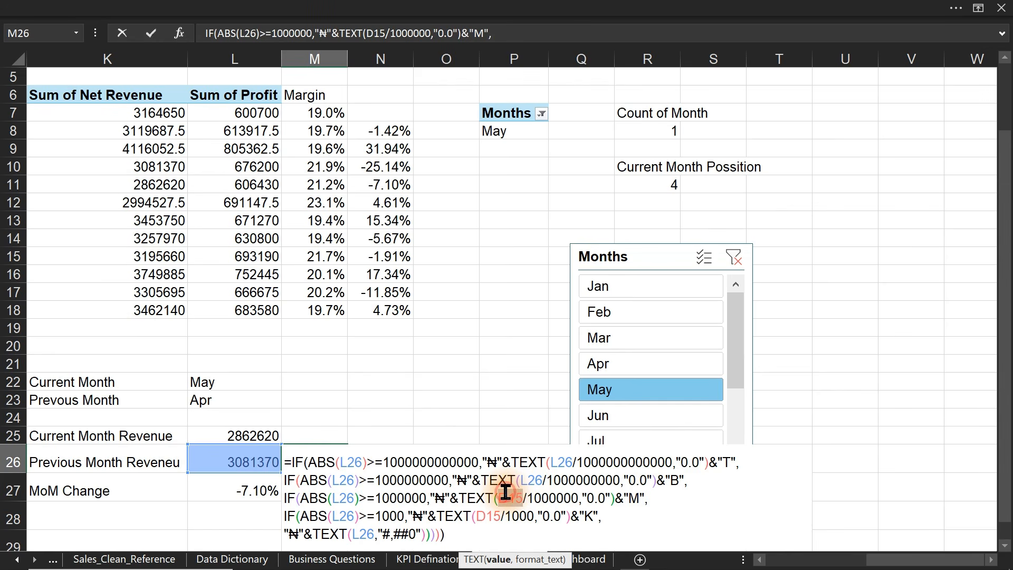
pyautogui.write('L26')
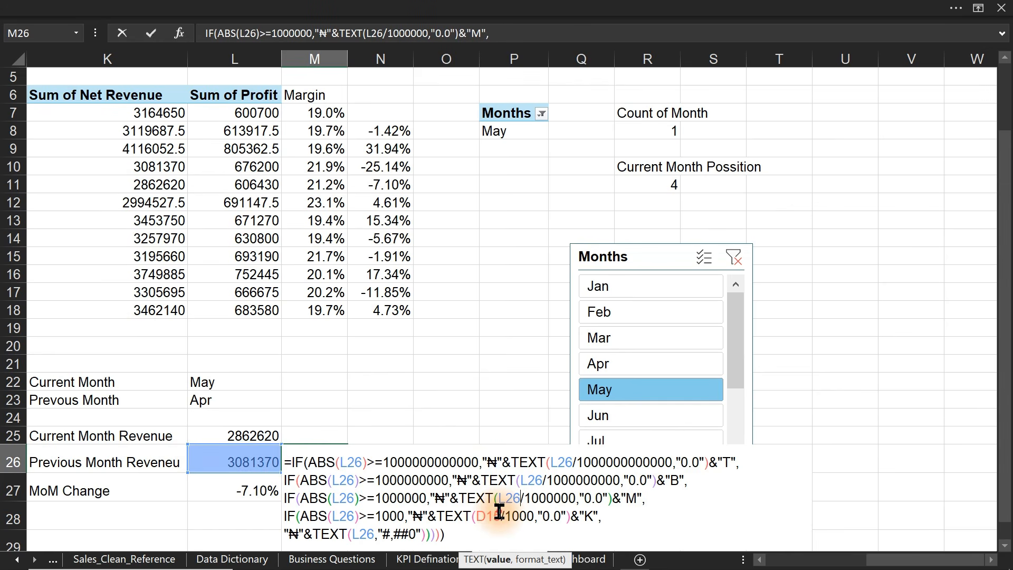
pyautogui.doubleClick(499, 513)
pyautogui.write('L26')
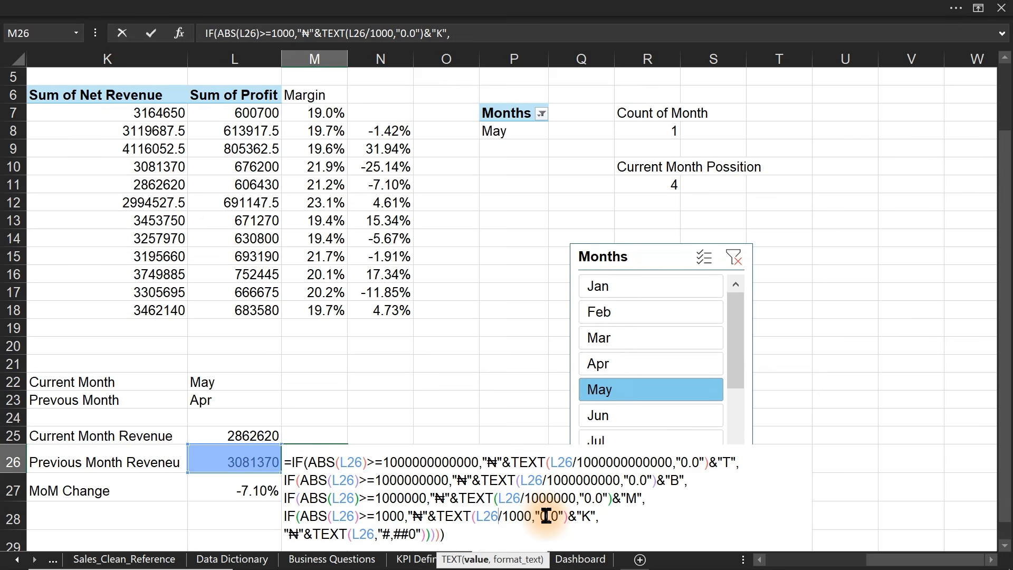
pyautogui.press('Return')
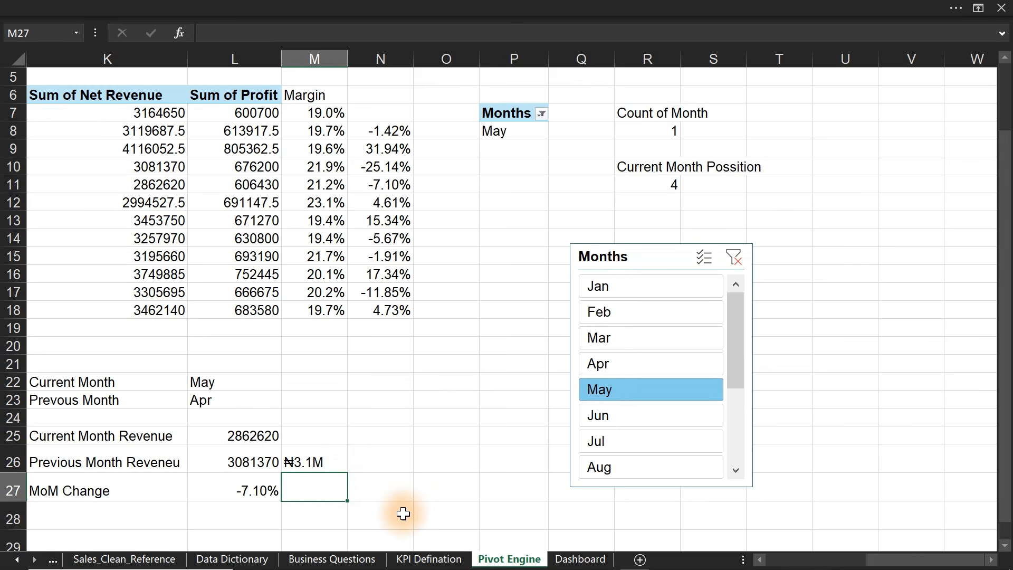
# - Add a new worksheet after Pivot Engine and name it Frmattings
pyautogui.click(639, 559)
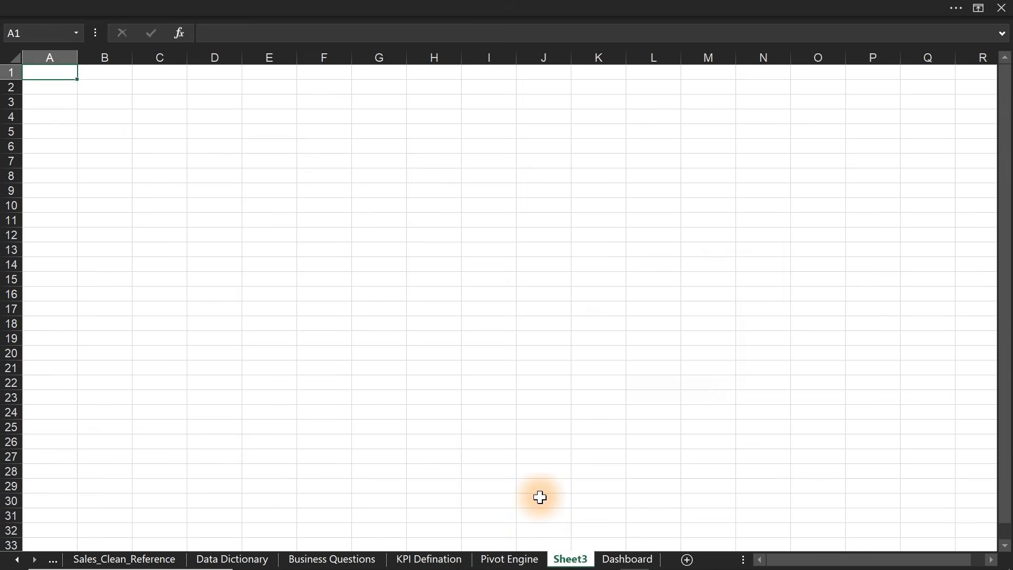
pyautogui.doubleClick(565, 559)
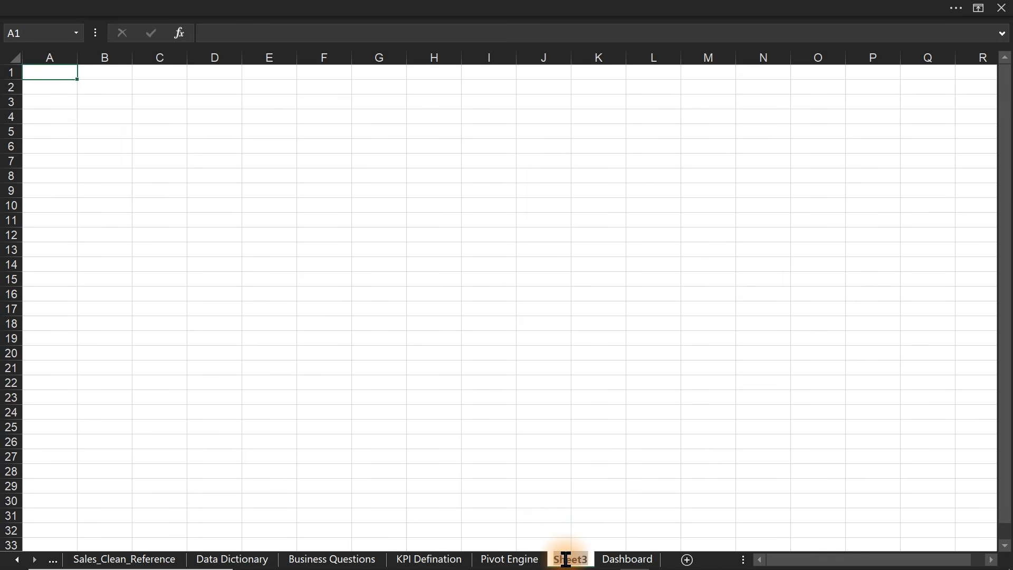
pyautogui.write('Formatting')
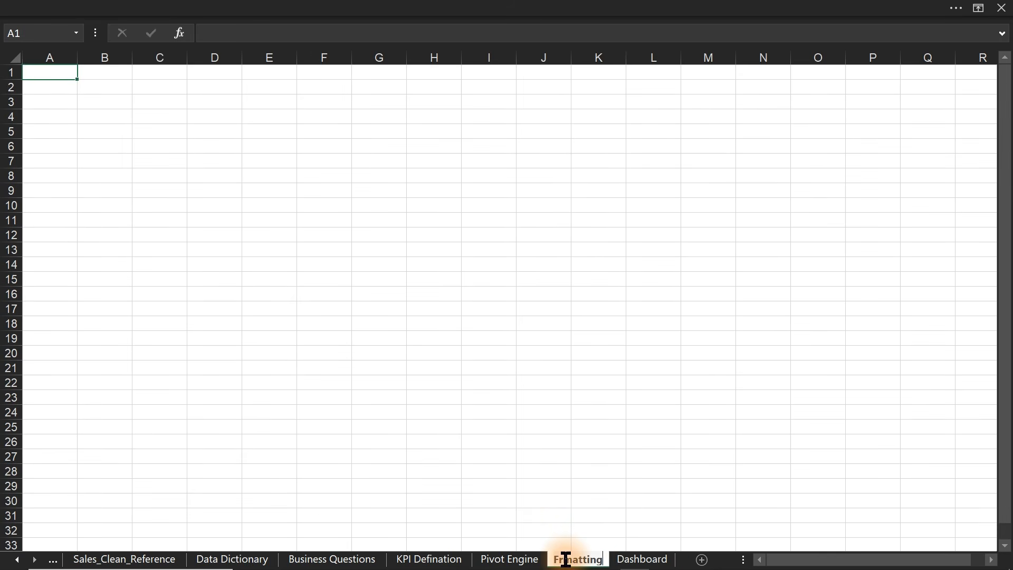
pyautogui.write('s')
pyautogui.press('Return')
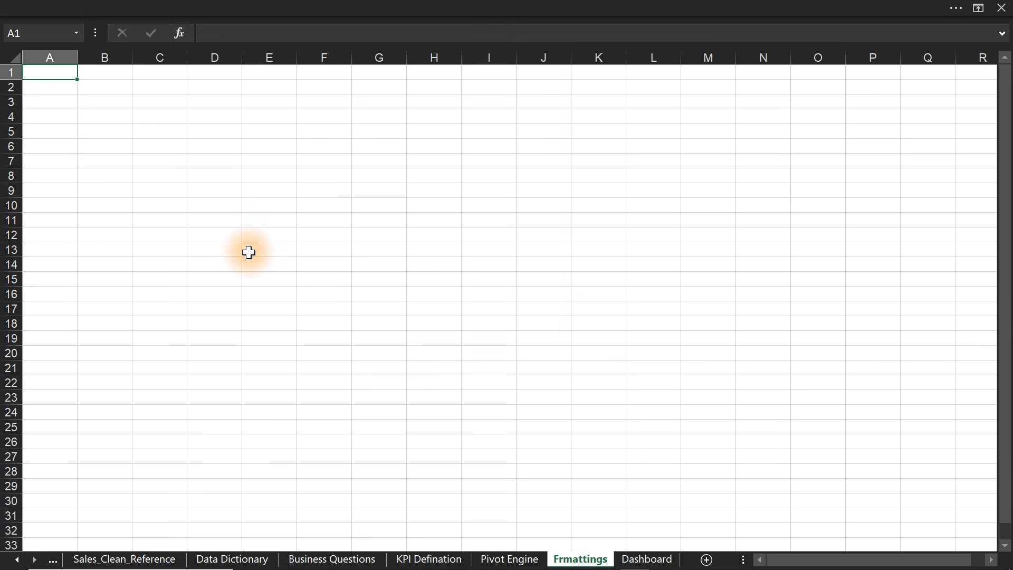
# - Link cell E11 of the Frmattings sheet to the MoM Change result with ='Pivot Engine'!L27
pyautogui.click(249, 252)
pyautogui.click(265, 224)
pyautogui.write('=')
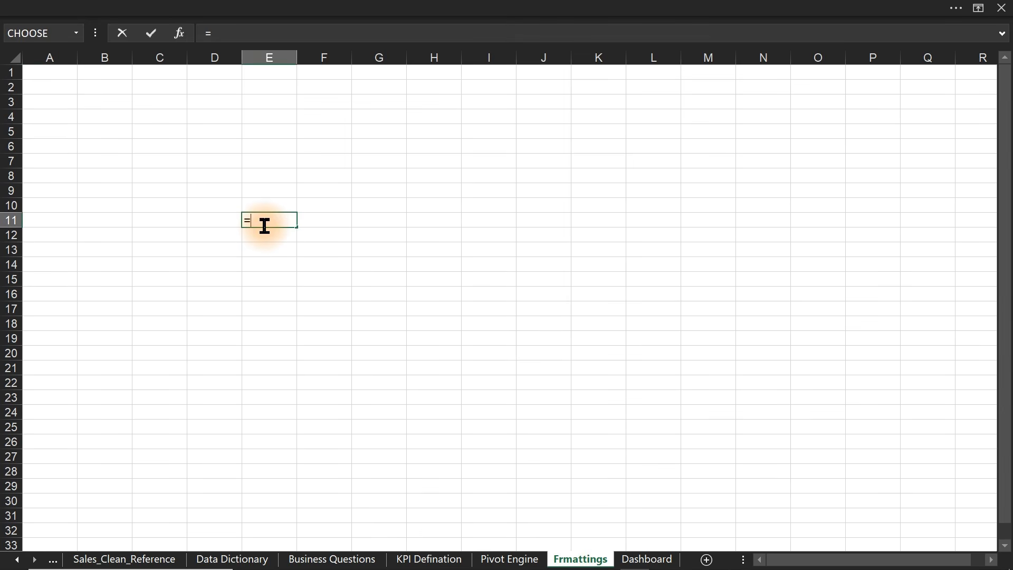
pyautogui.click(497, 559)
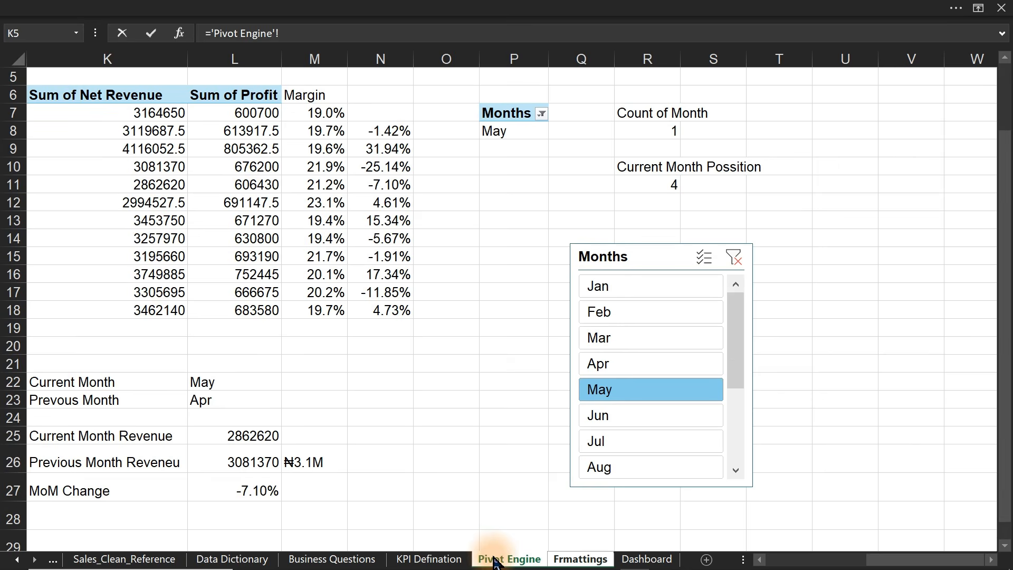
pyautogui.click(261, 490)
pyautogui.press('Return')
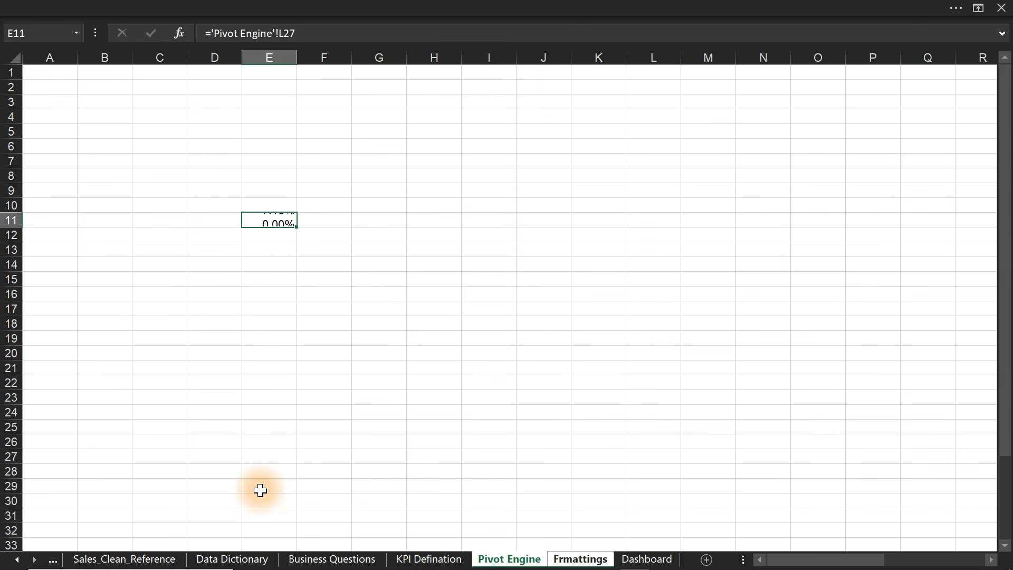
# - Hide the formula bar, headings and gridlines for the Frmattings sheet and return to the full-screen view
pyautogui.click(292, 439)
pyautogui.click(406, 4)
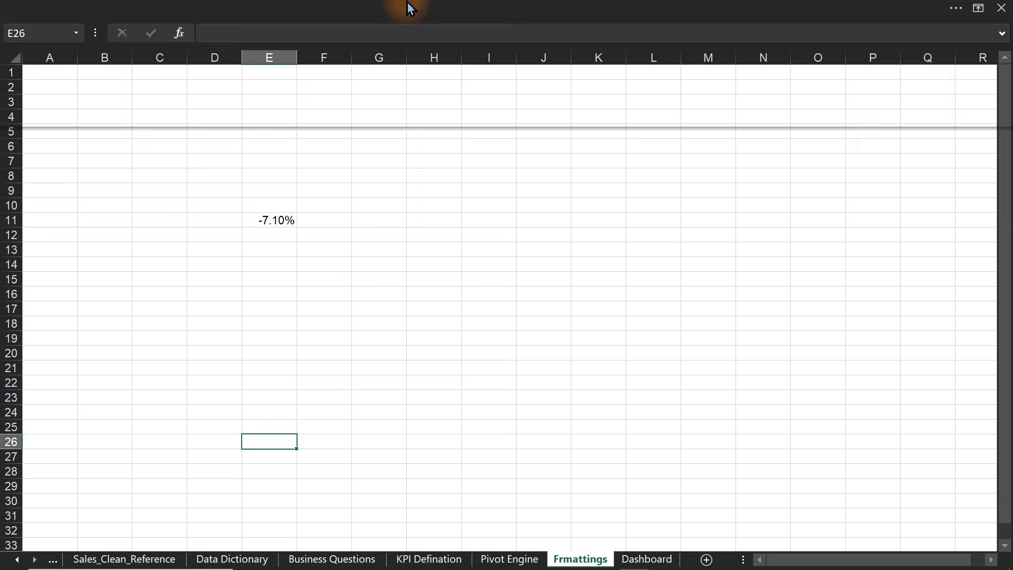
pyautogui.click(454, 41)
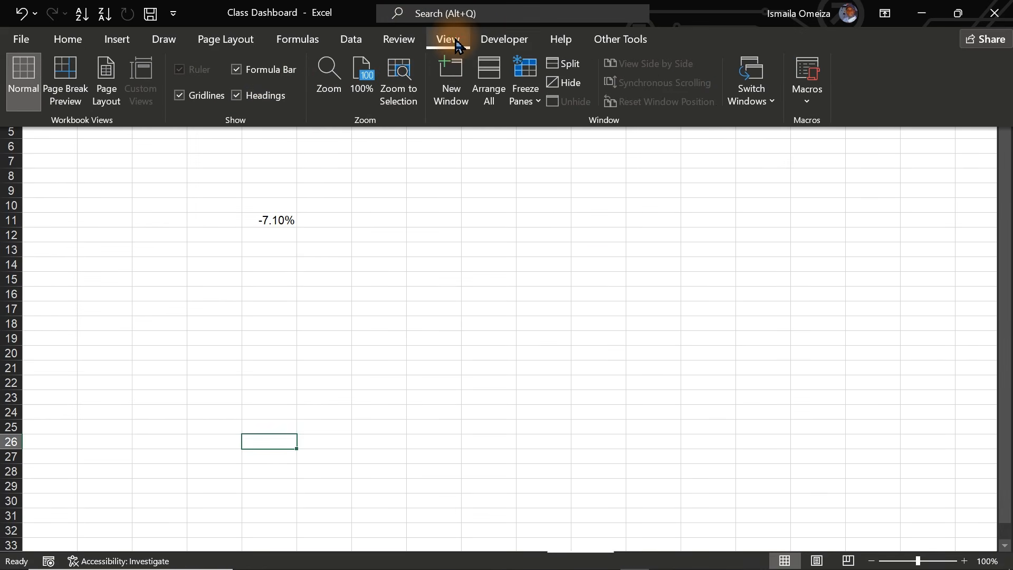
pyautogui.click(256, 71)
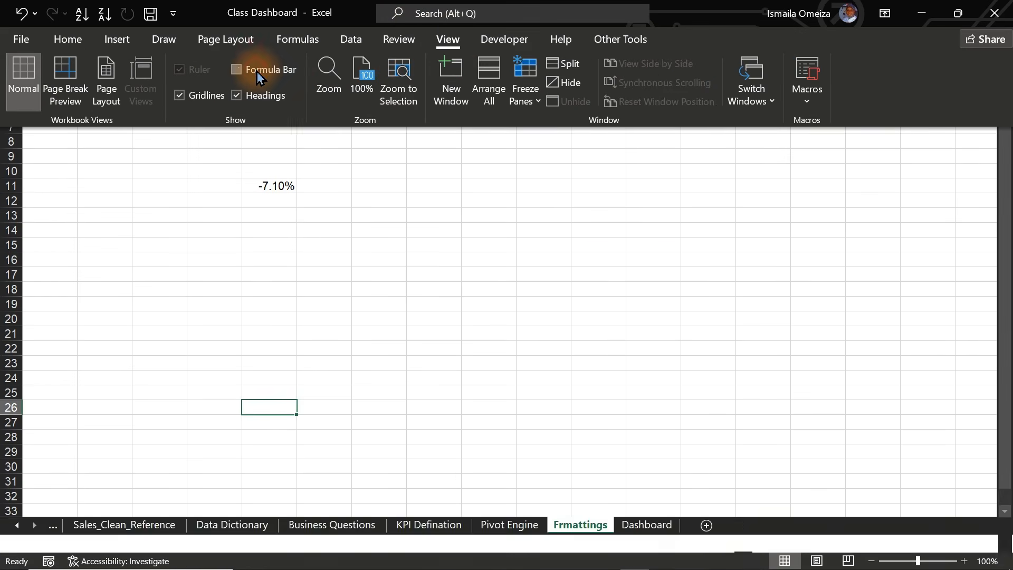
pyautogui.click(236, 96)
pyautogui.click(191, 100)
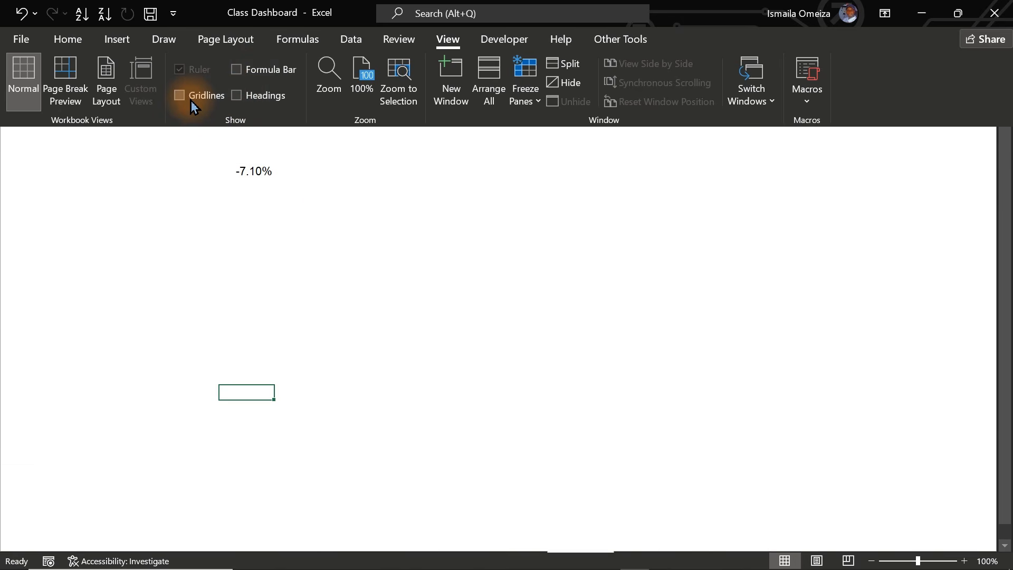
pyautogui.hotkey('ctrl', 'shift', 'F1')
# - Increase the font size of the linked MoM Change percentage in E11 to 12
pyautogui.click(263, 175)
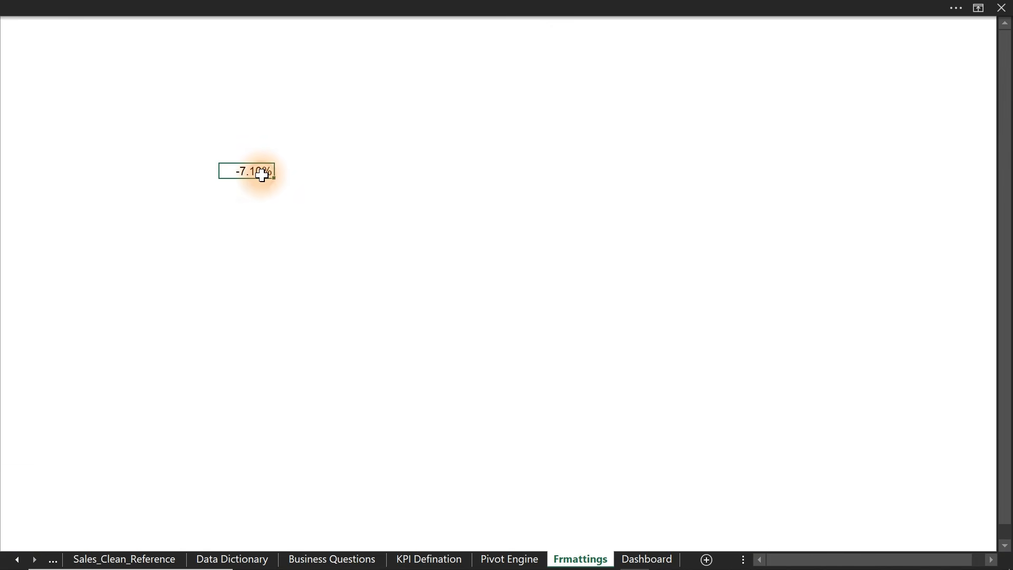
pyautogui.click(296, 7)
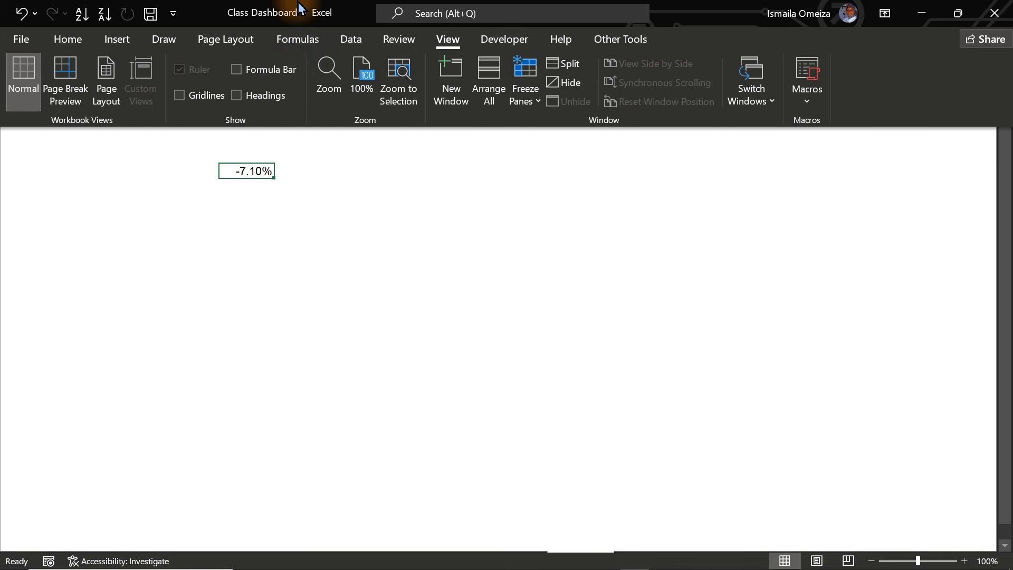
pyautogui.click(78, 40)
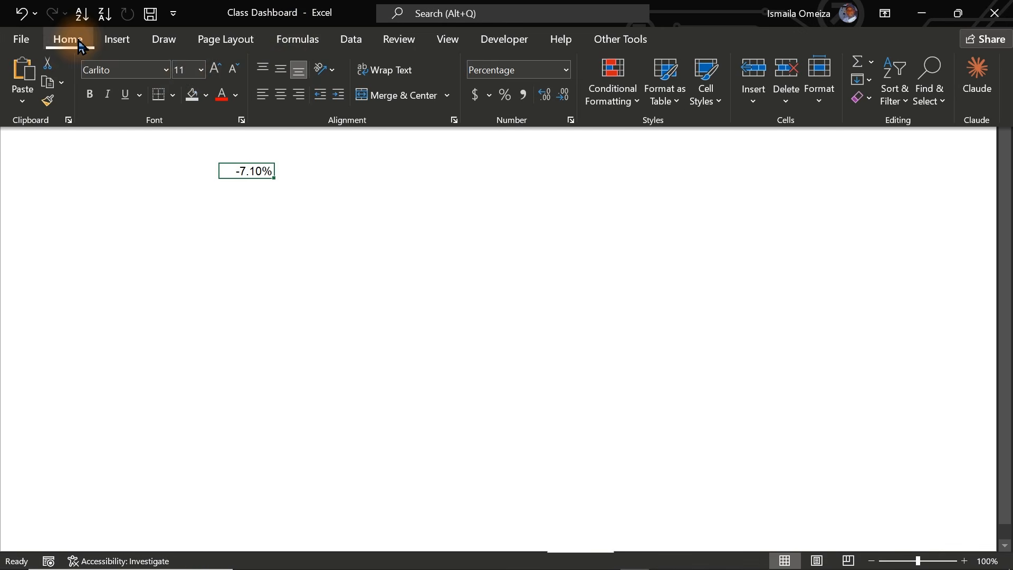
pyautogui.click(214, 71)
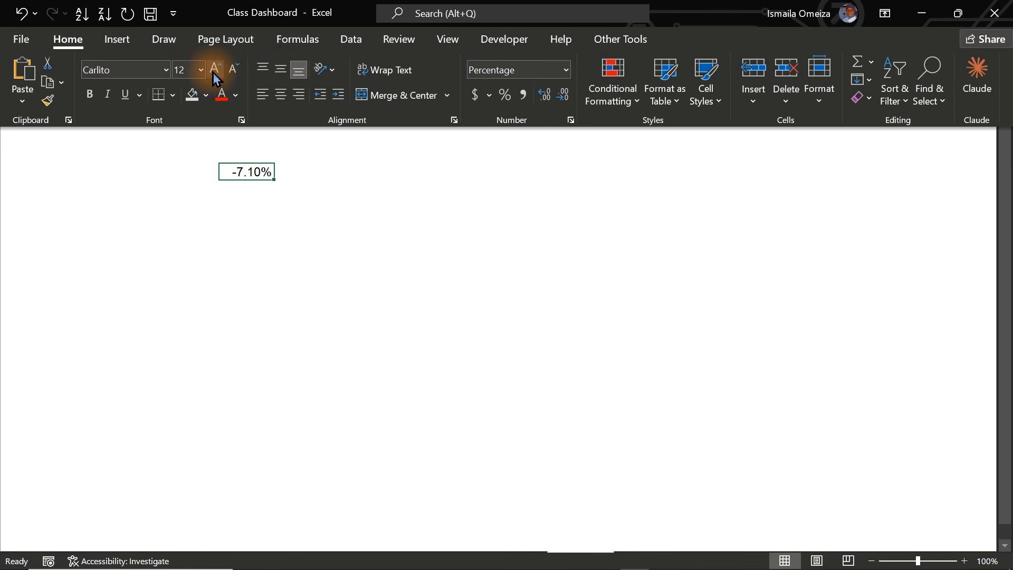
pyautogui.click(312, 232)
pyautogui.click(312, 230)
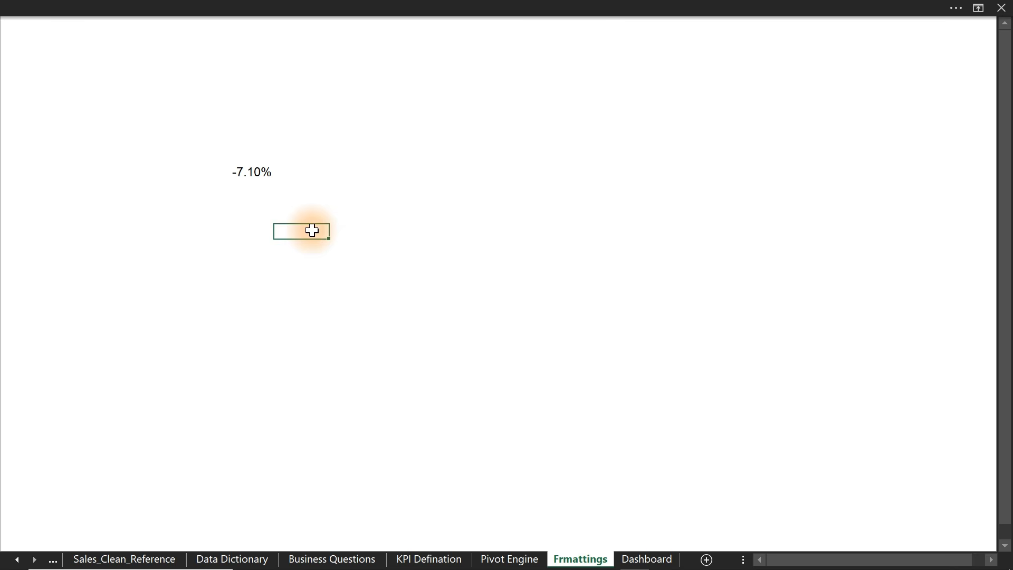
# - Enter the label Up in E15 and the label Down in E16, below the percentage
pyautogui.click(246, 230)
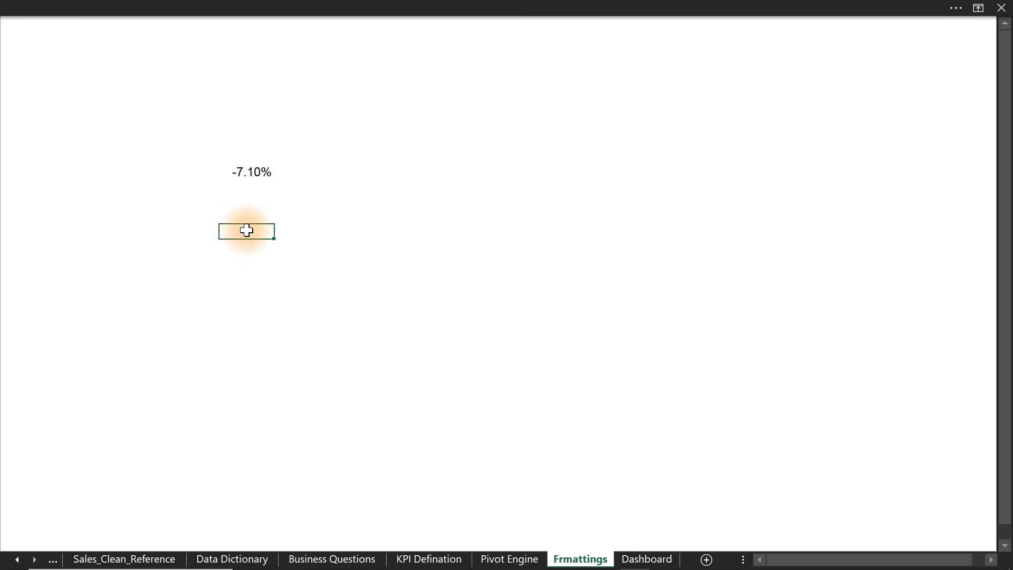
pyautogui.write('Up')
pyautogui.press('Return')
pyautogui.write('Down')
pyautogui.press('Return')
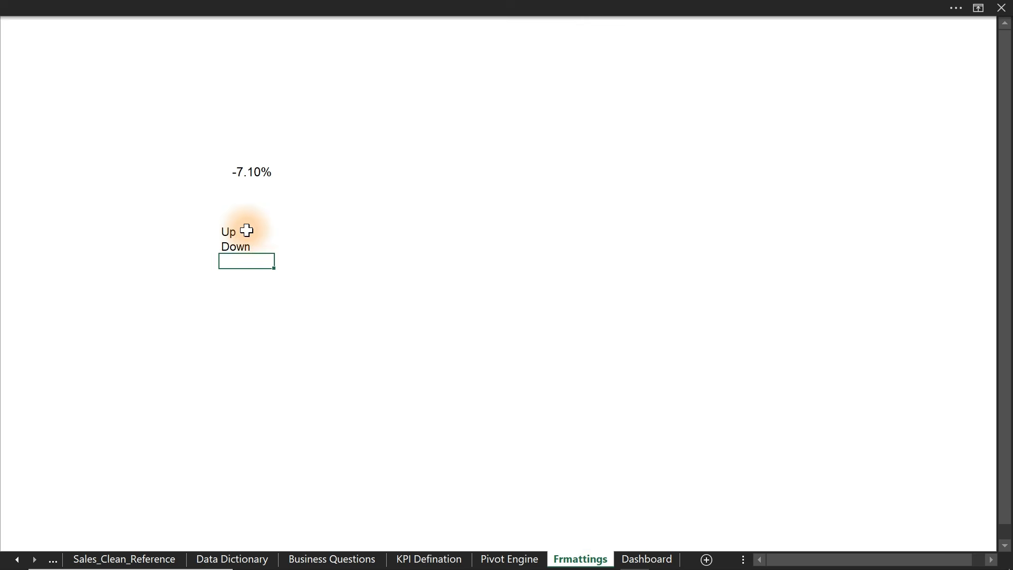
# - Insert the solid up-pointing triangle symbol ▲ in F15, beside the Up label
pyautogui.click(280, 229)
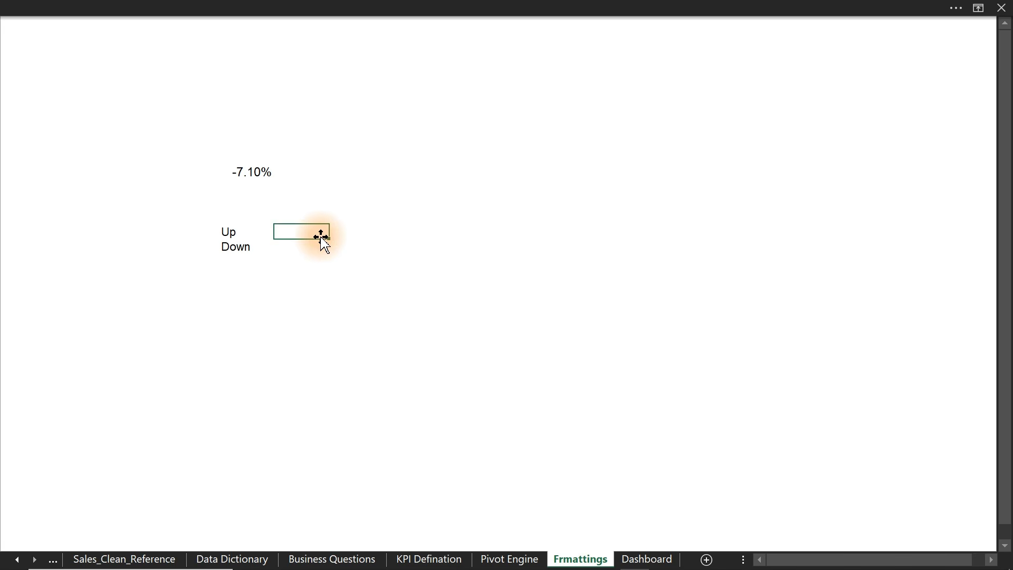
pyautogui.press('super+period')
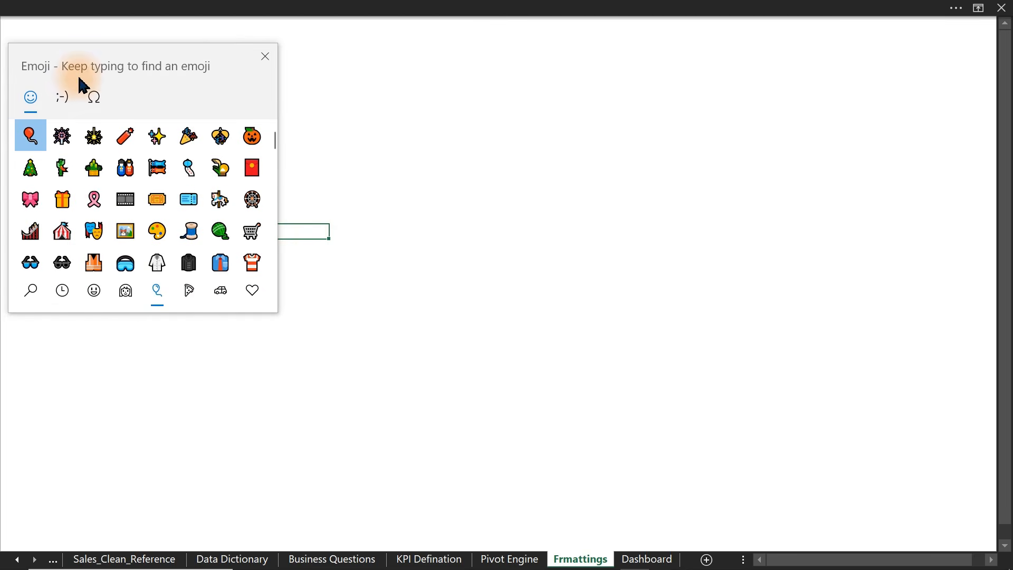
pyautogui.moveTo(84, 68); pyautogui.dragTo(567, 85)
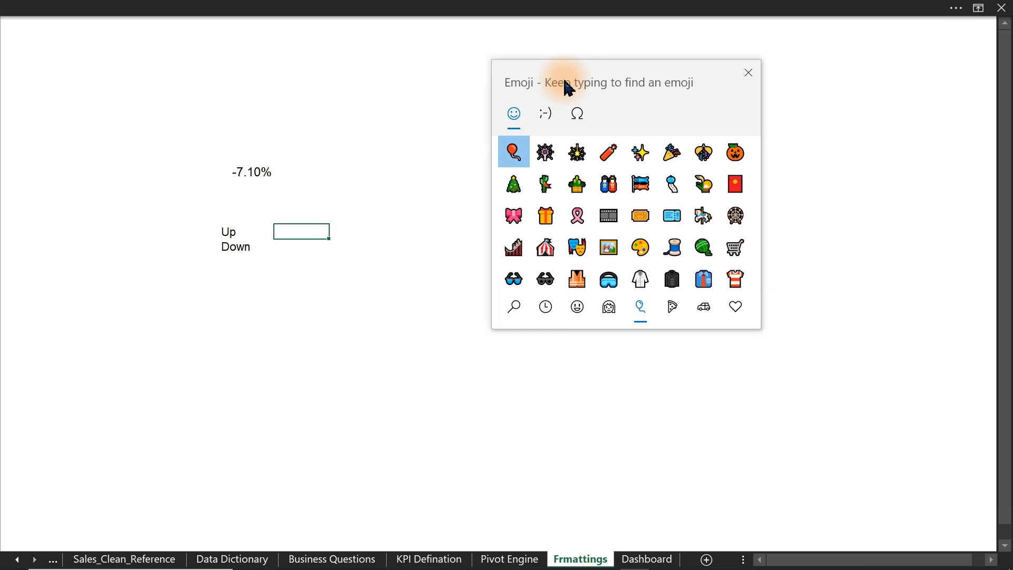
pyautogui.click(578, 113)
pyautogui.moveTo(759, 163); pyautogui.dragTo(758, 230)
pyautogui.click(610, 224)
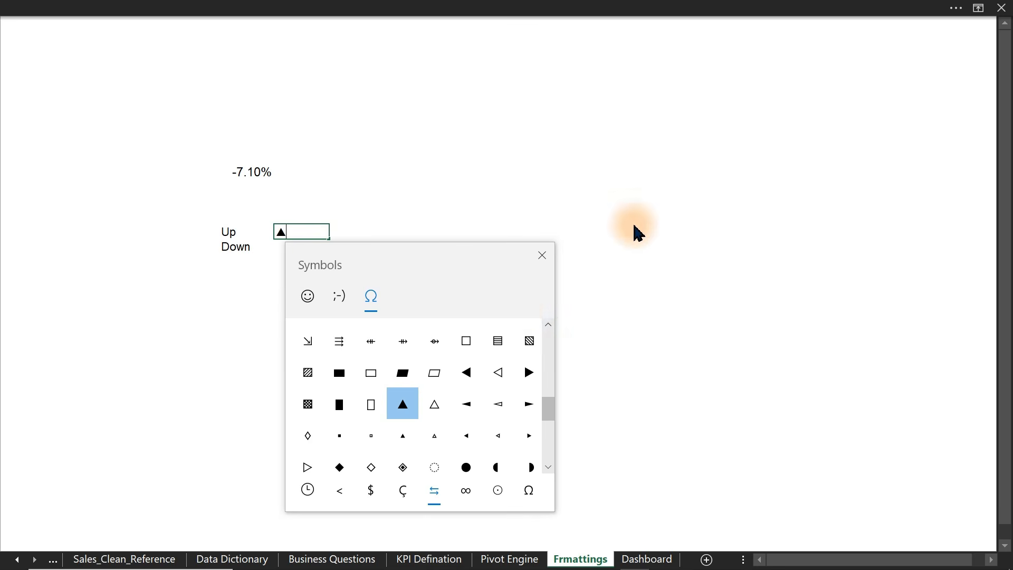
pyautogui.click(542, 255)
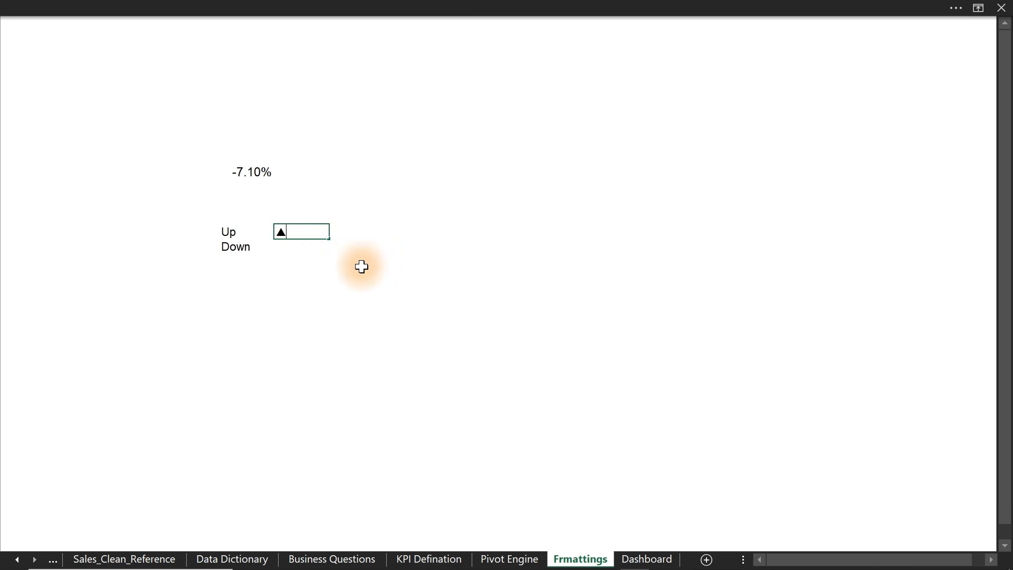
# - Insert the solid down-pointing triangle symbol ▼ in F16, beside the Down label
pyautogui.click(300, 248)
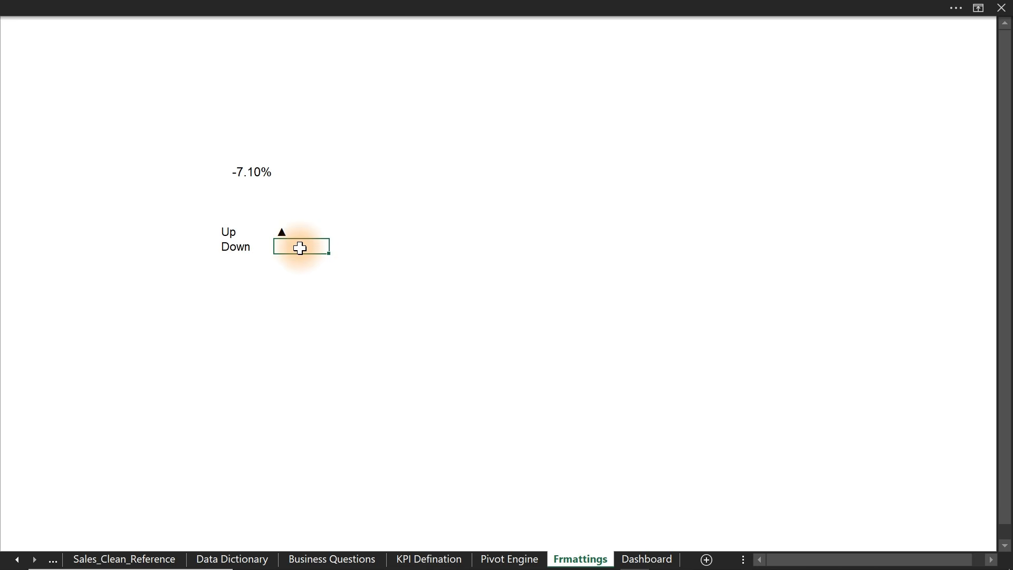
pyautogui.press('super+period')
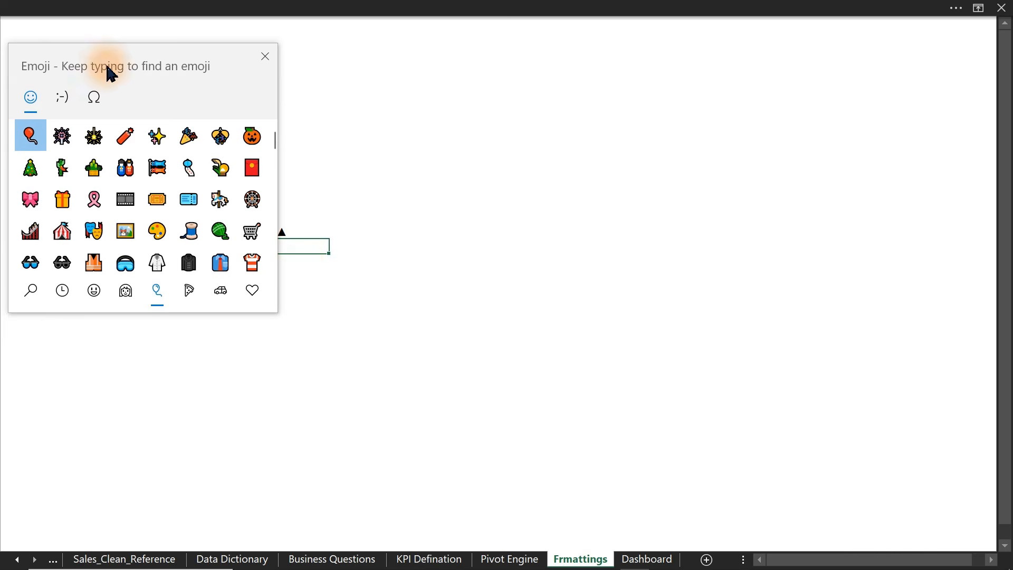
pyautogui.moveTo(105, 57); pyautogui.dragTo(552, 68)
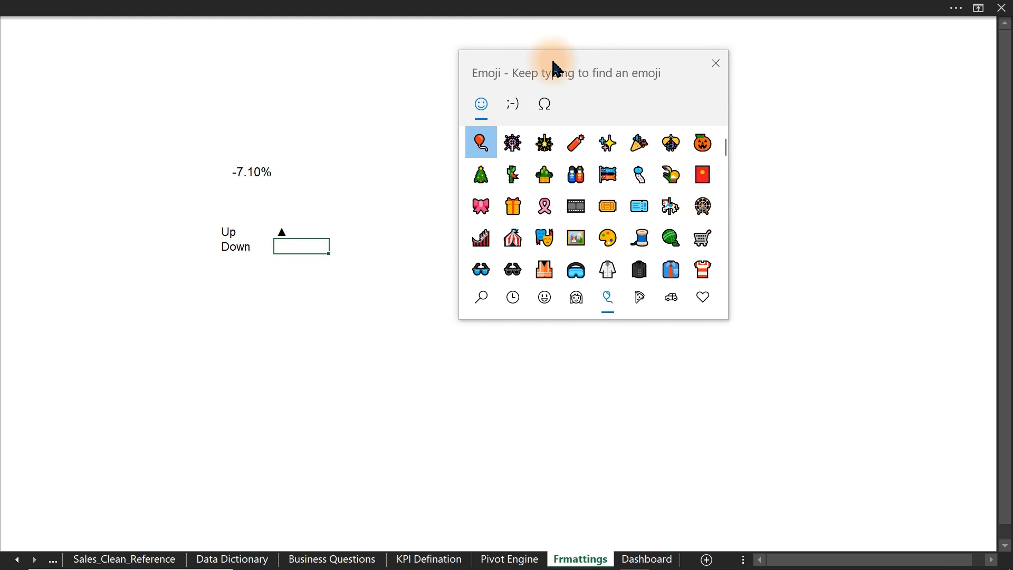
pyautogui.click(544, 104)
pyautogui.moveTo(726, 143); pyautogui.dragTo(726, 236)
pyautogui.click(514, 206)
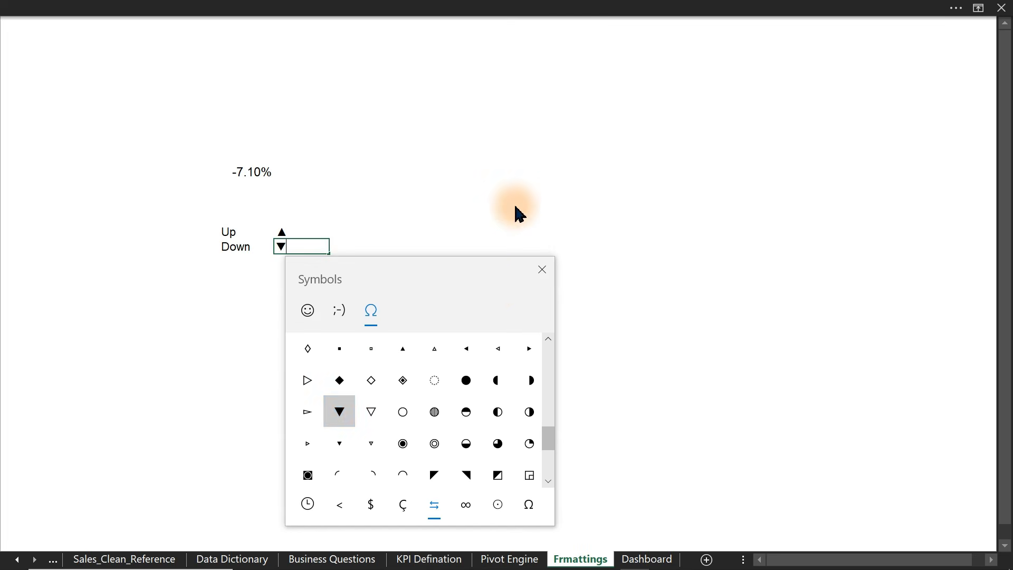
pyautogui.click(542, 270)
pyautogui.click(403, 206)
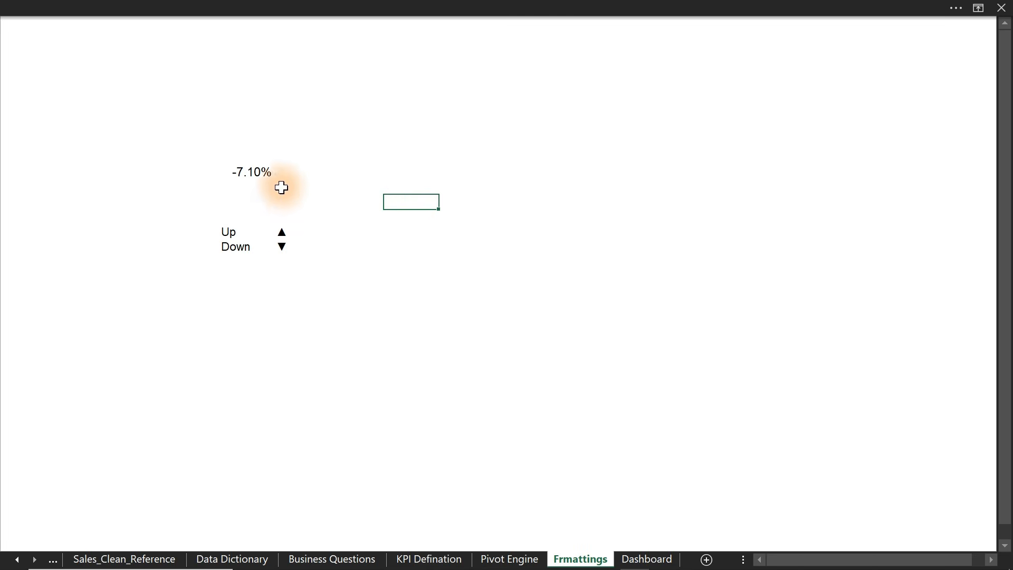
# - Enter =IF(E11>0,F15,F16) in G11 to choose the up or down triangle from the MoM Change percentage
pyautogui.click(350, 174)
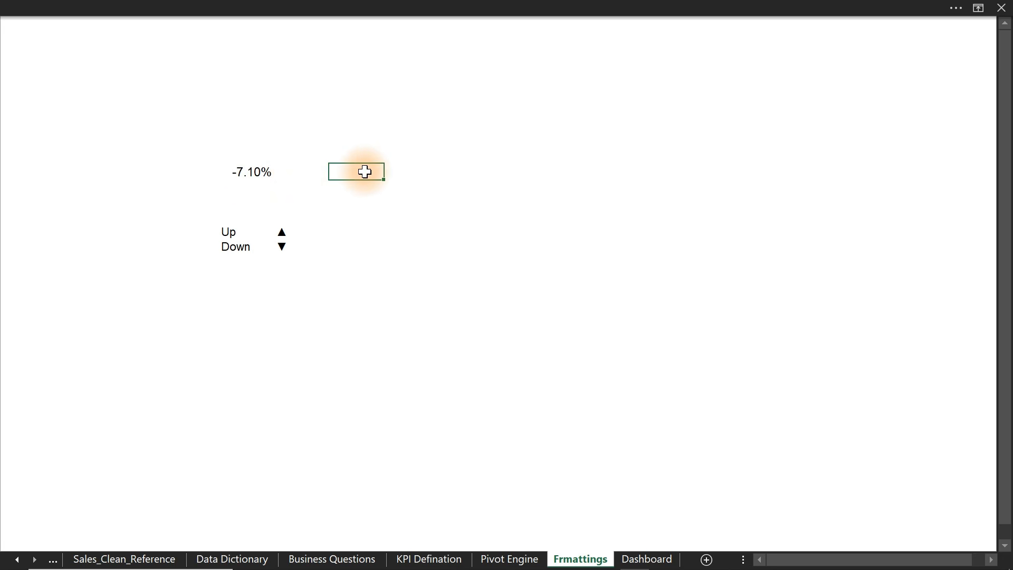
pyautogui.write('=')
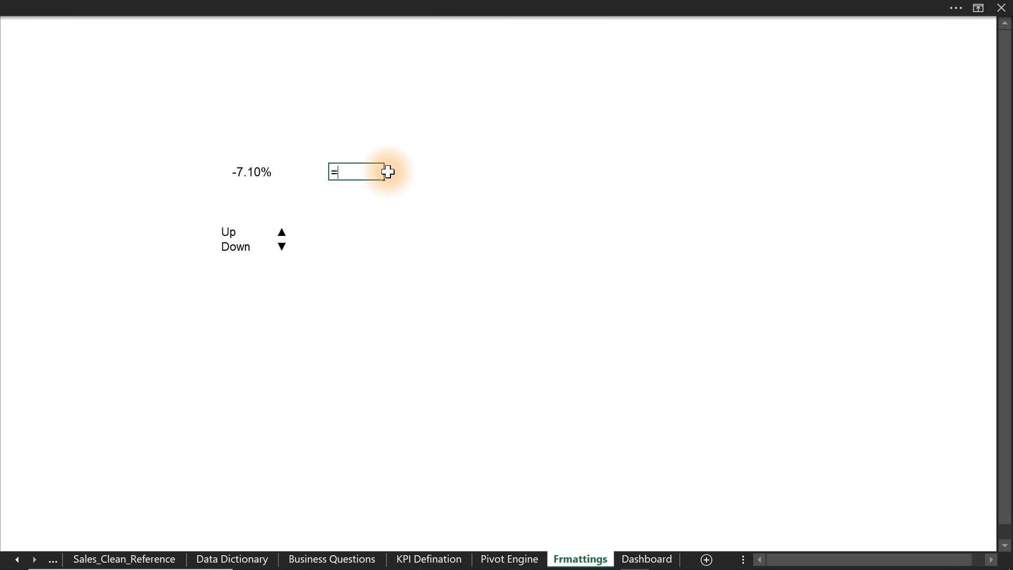
pyautogui.write('if')
pyautogui.press('Tab')
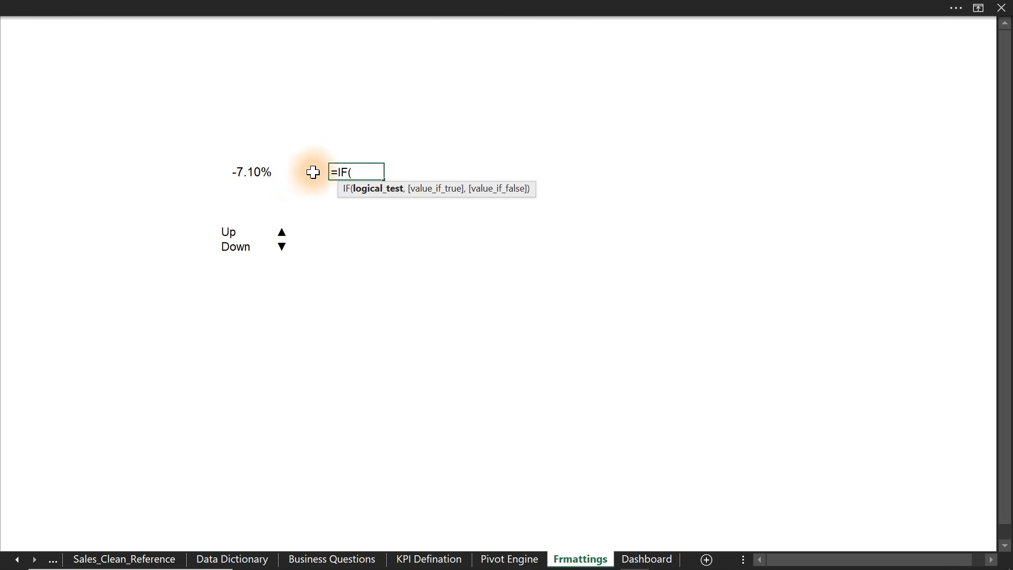
pyautogui.click(258, 172)
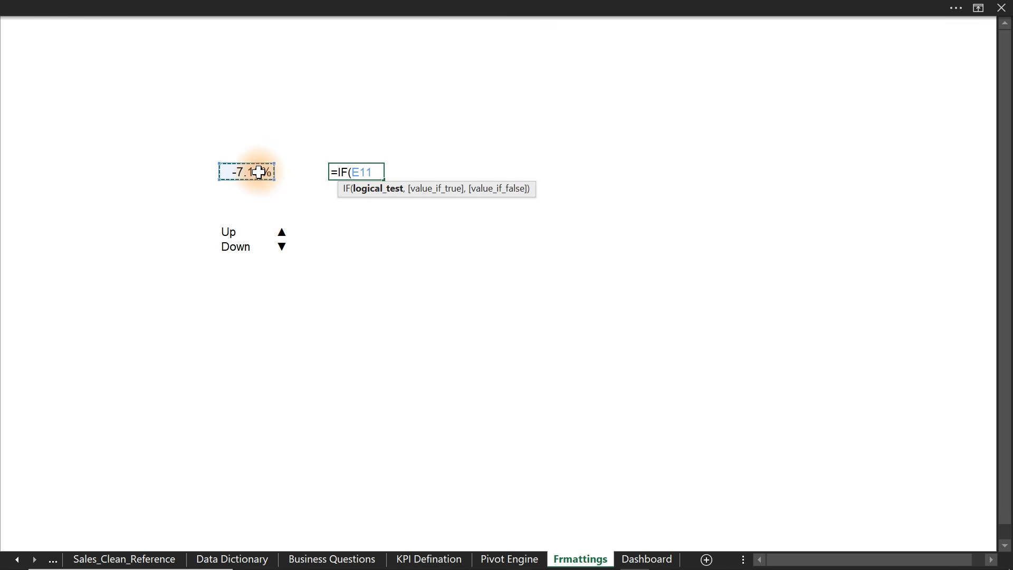
pyautogui.write('>0,')
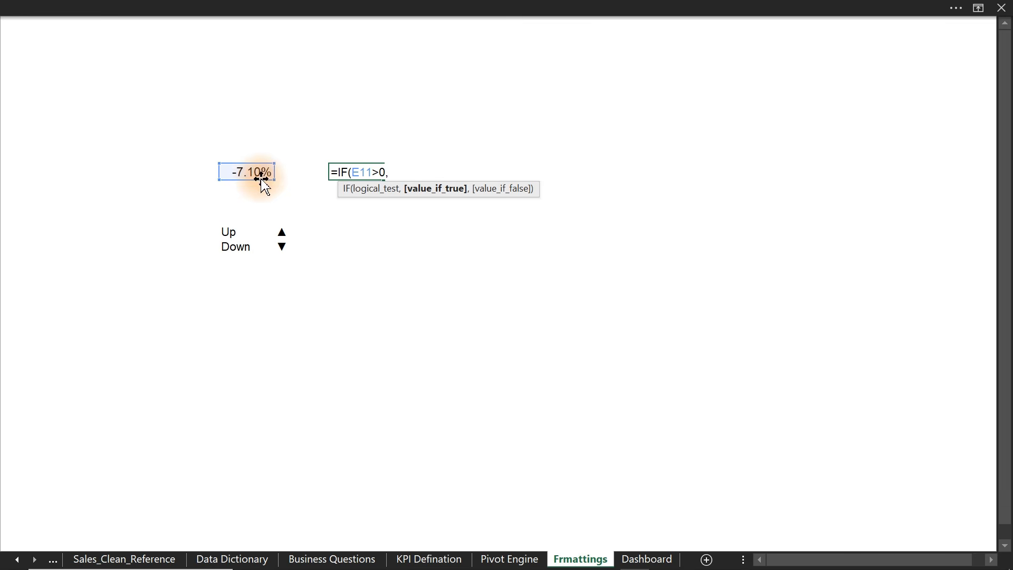
pyautogui.click(273, 229)
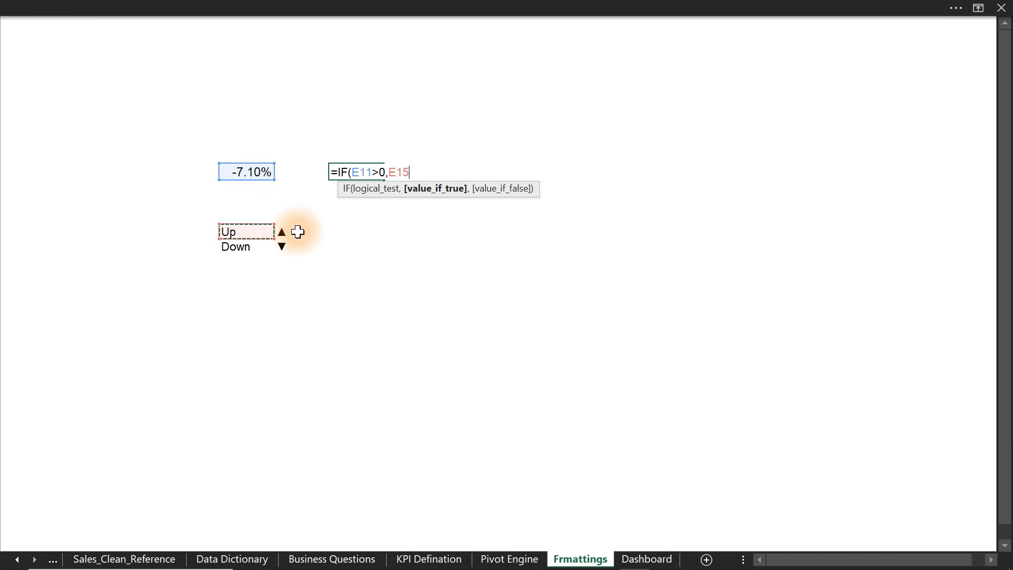
pyautogui.click(297, 232)
pyautogui.write(',')
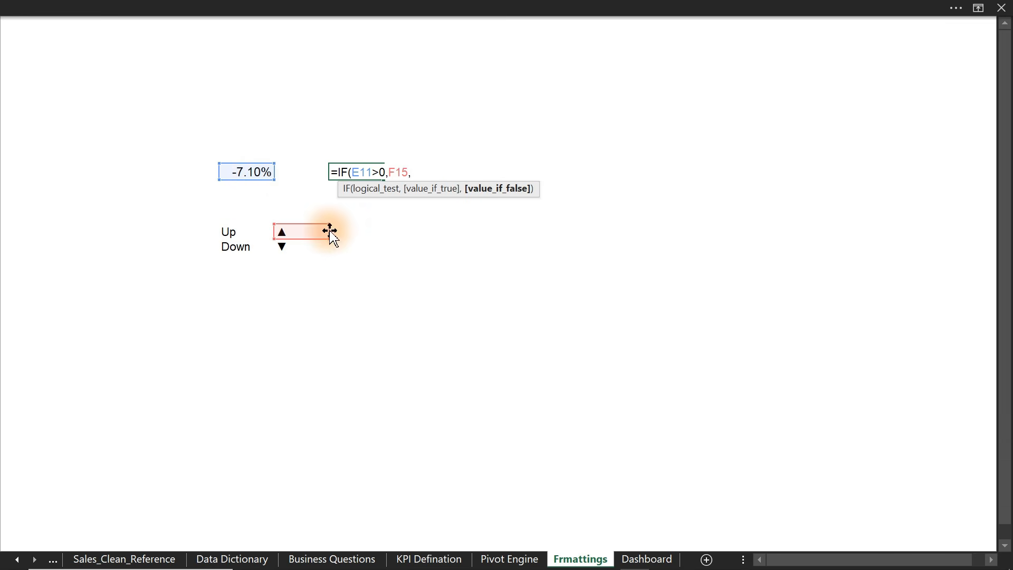
pyautogui.click(293, 248)
pyautogui.press('Return')
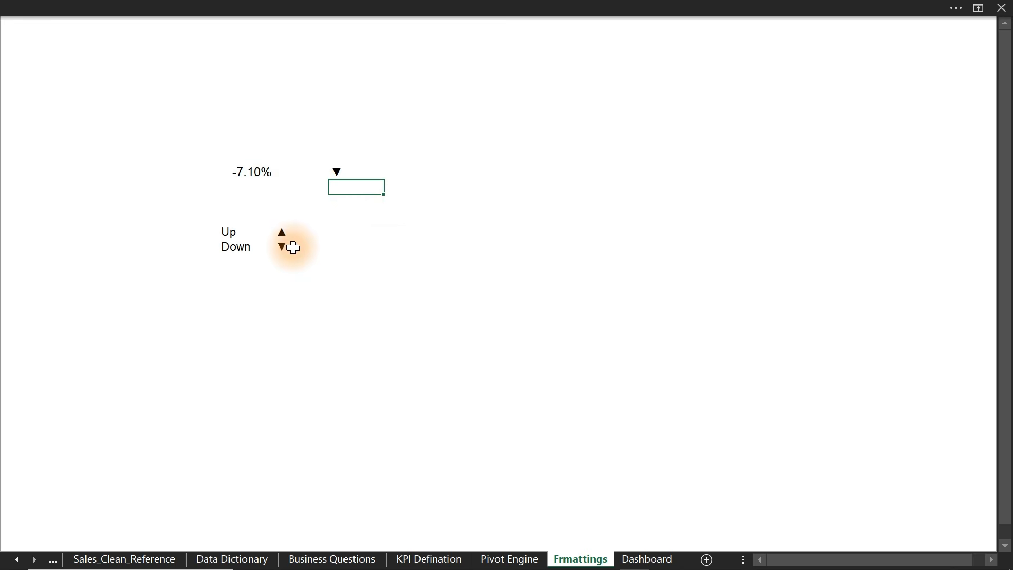
# - Review the test and the two triangle references in the IF formula in G11
pyautogui.click(372, 170)
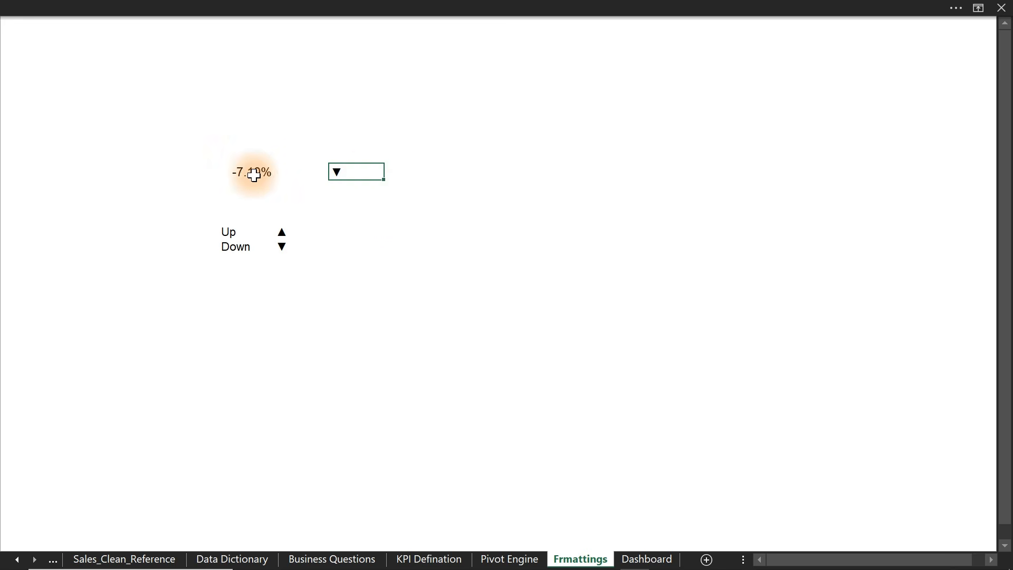
pyautogui.doubleClick(372, 173)
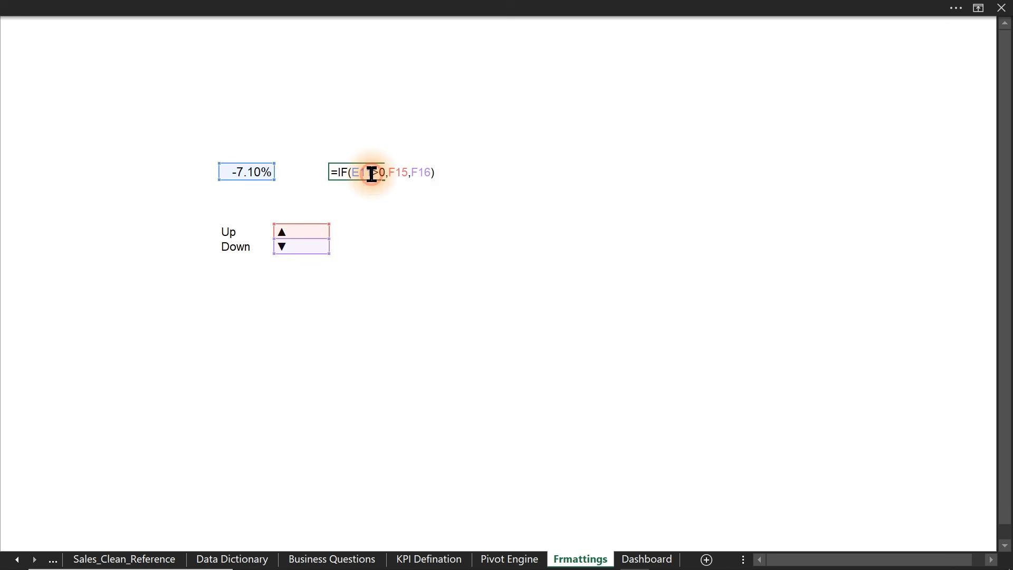
pyautogui.doubleClick(407, 172)
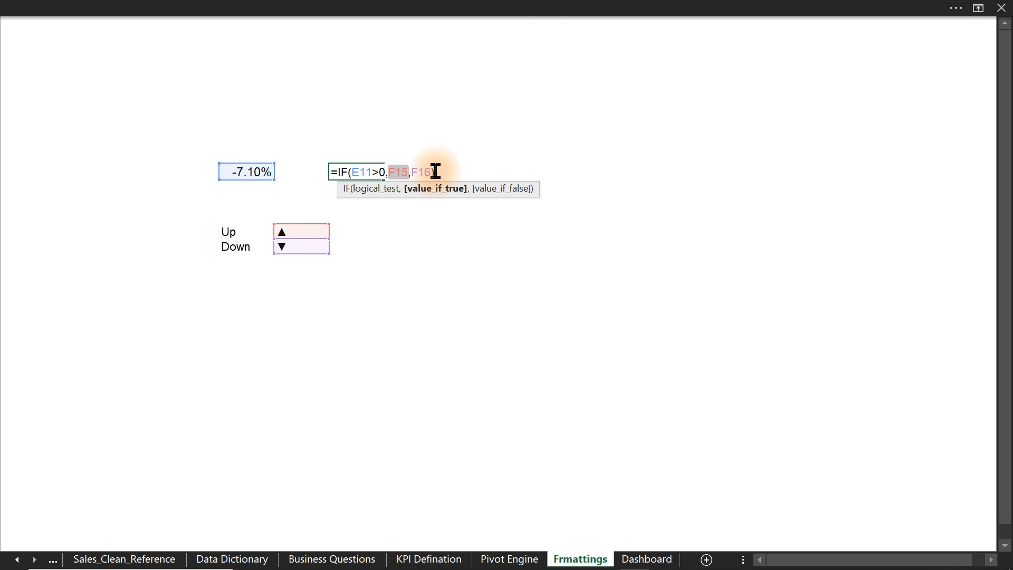
pyautogui.hotkey('ctrl', 'Return')
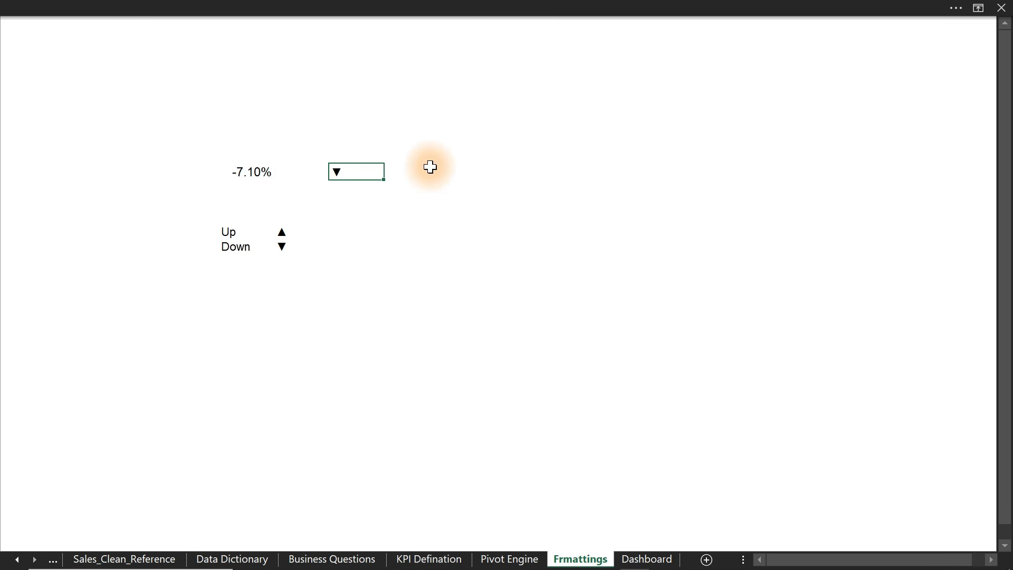
# - Replace the formula in G11 with =IF(E11>0,F15&E11,"") to join the up triangle with the percentage
pyautogui.write('=if')
pyautogui.press('Tab')
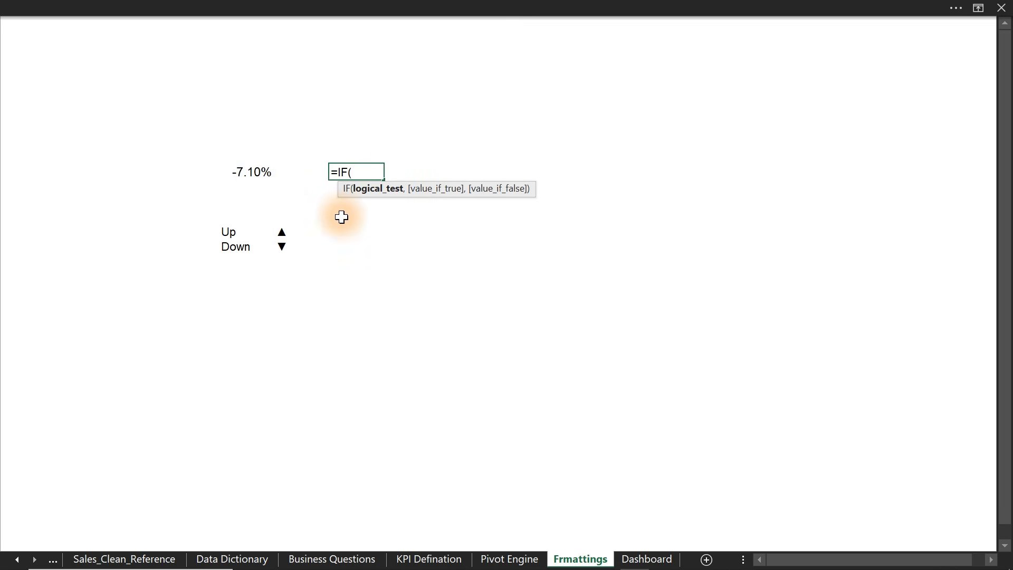
pyautogui.click(254, 173)
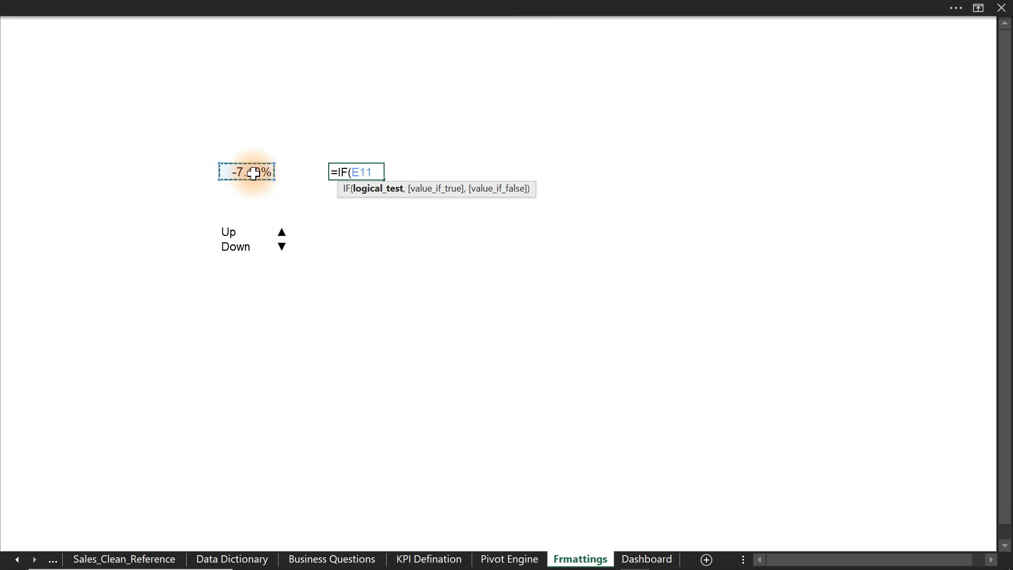
pyautogui.write('>')
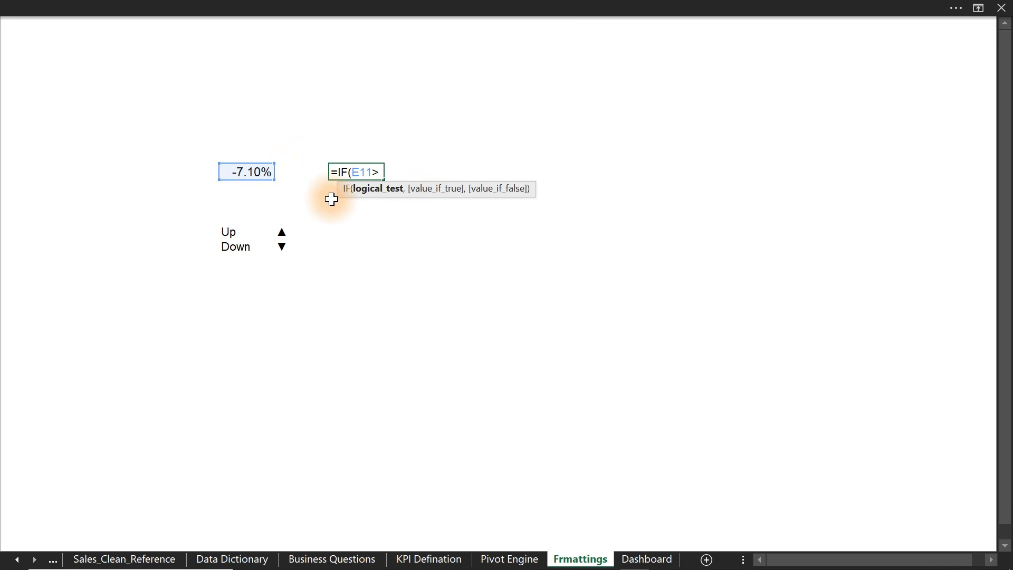
pyautogui.write('0,')
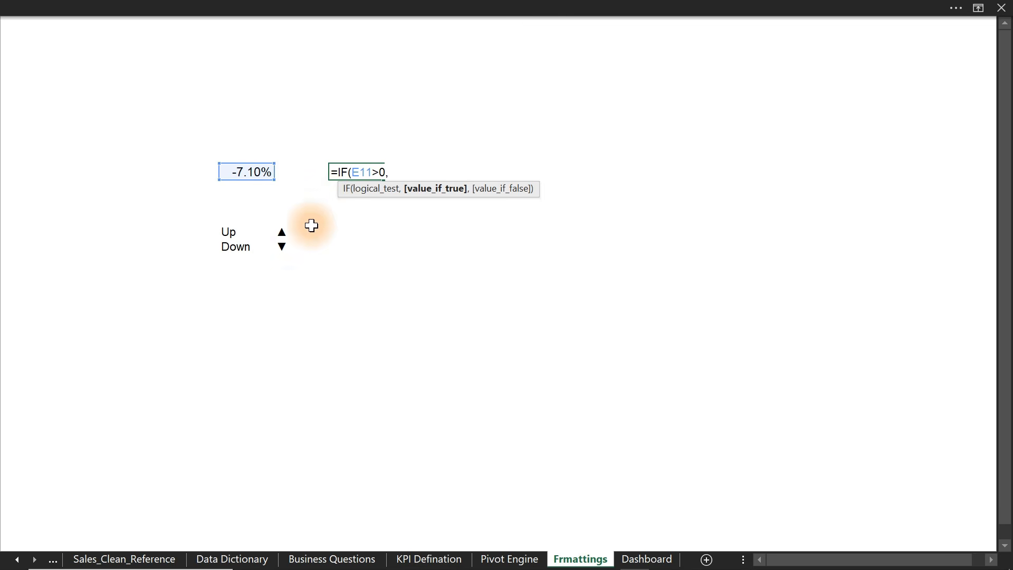
pyautogui.click(281, 231)
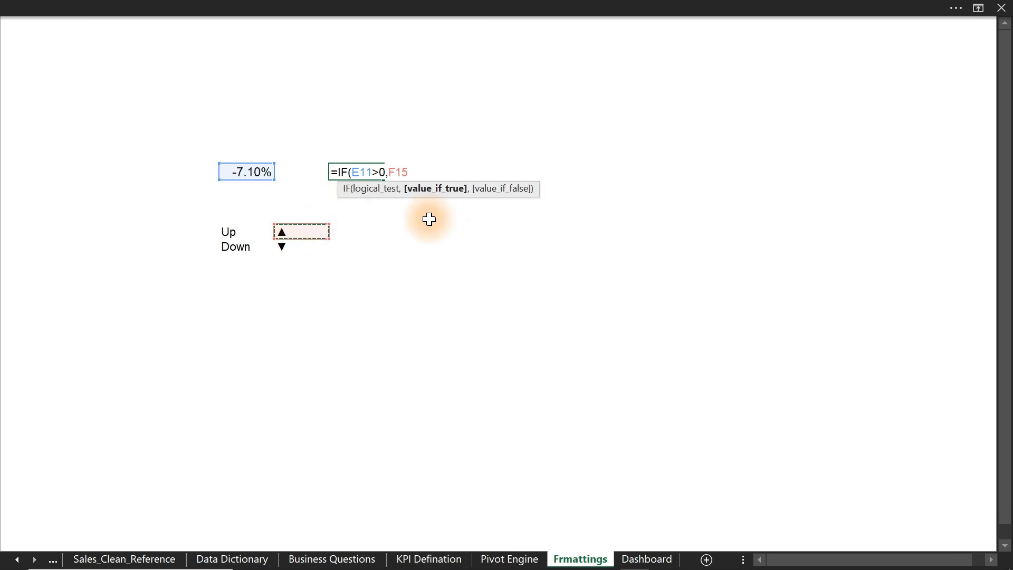
pyautogui.write('&')
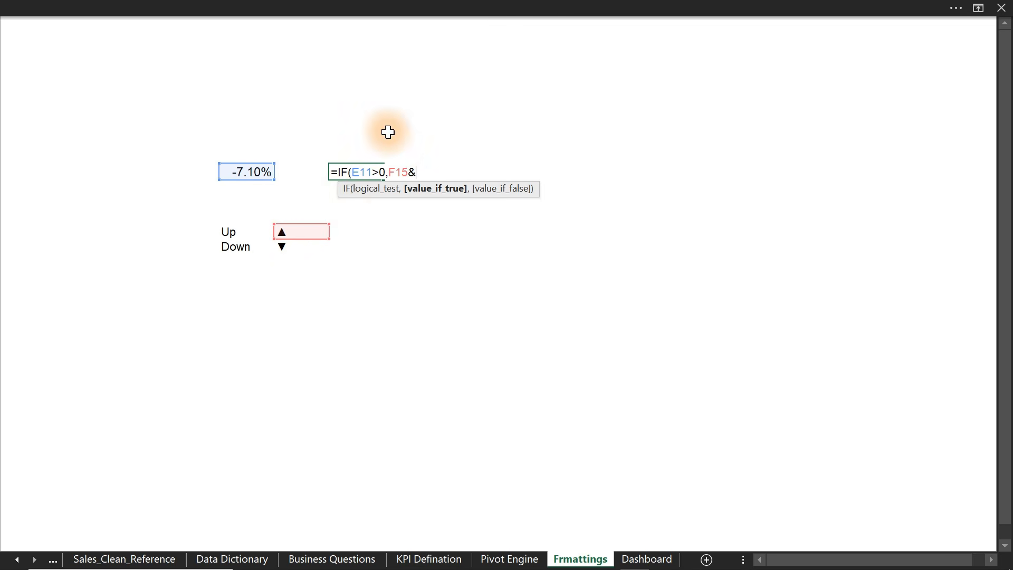
pyautogui.click(256, 171)
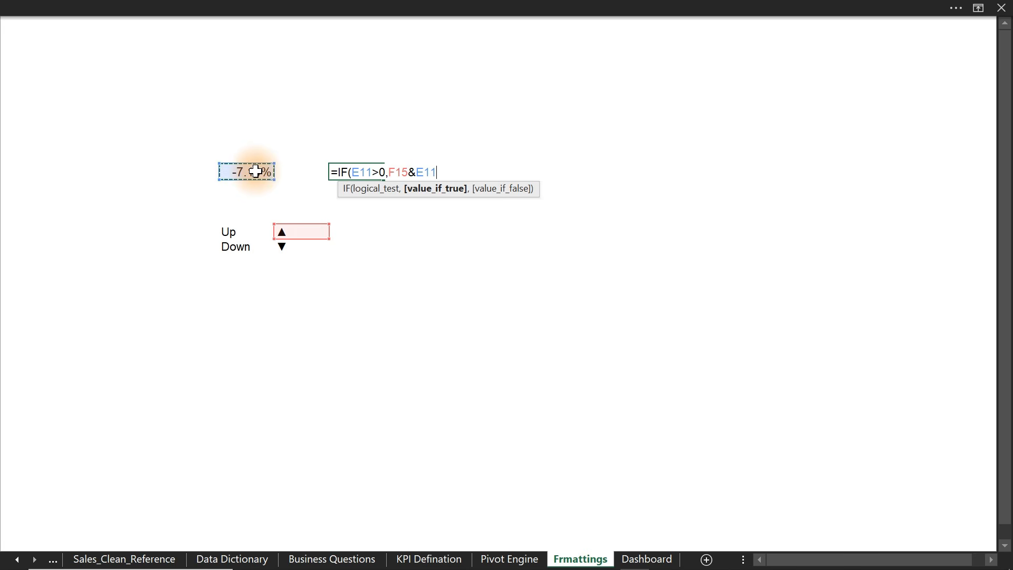
pyautogui.write(',')
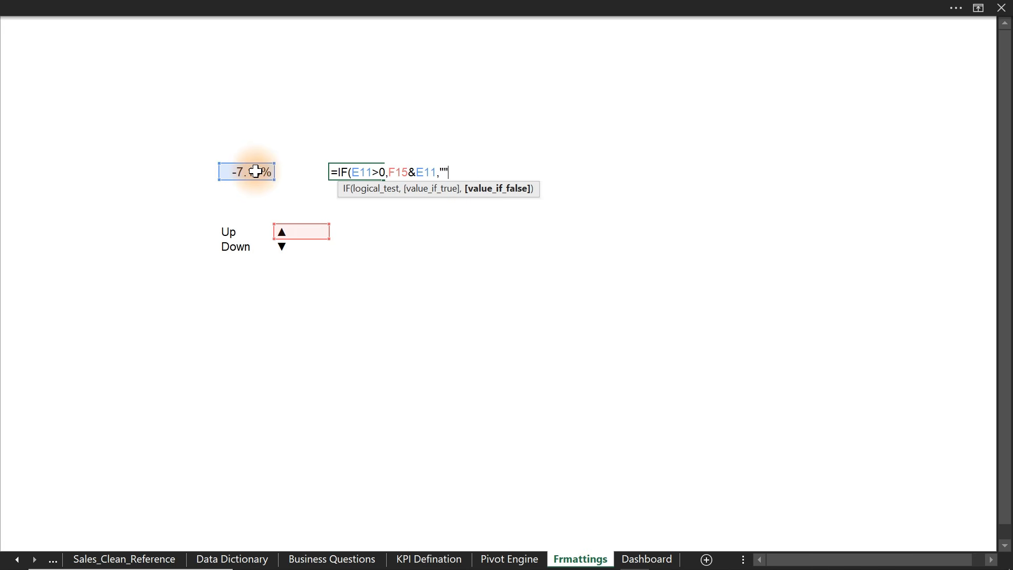
pyautogui.write('"")')
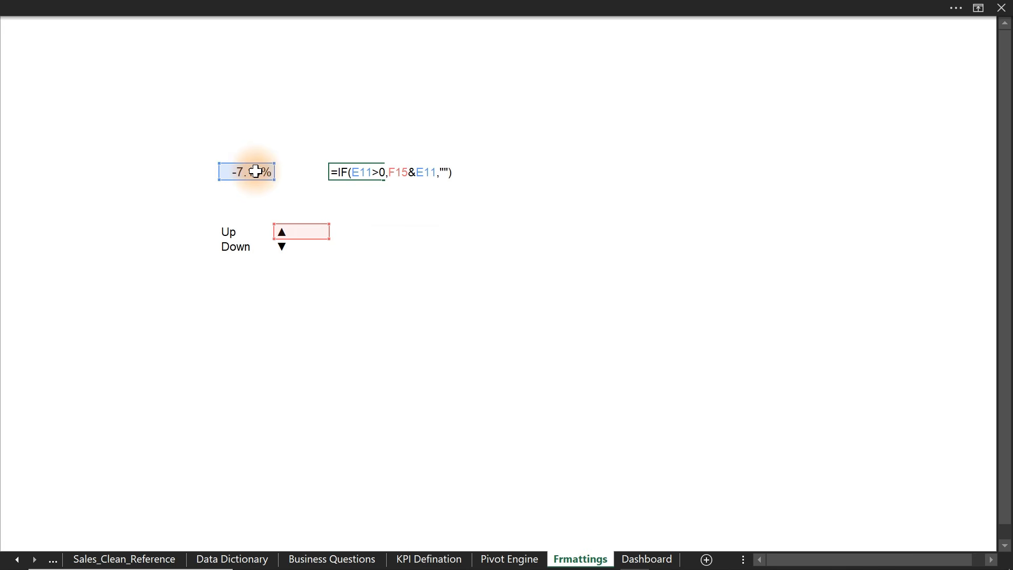
pyautogui.press('Return')
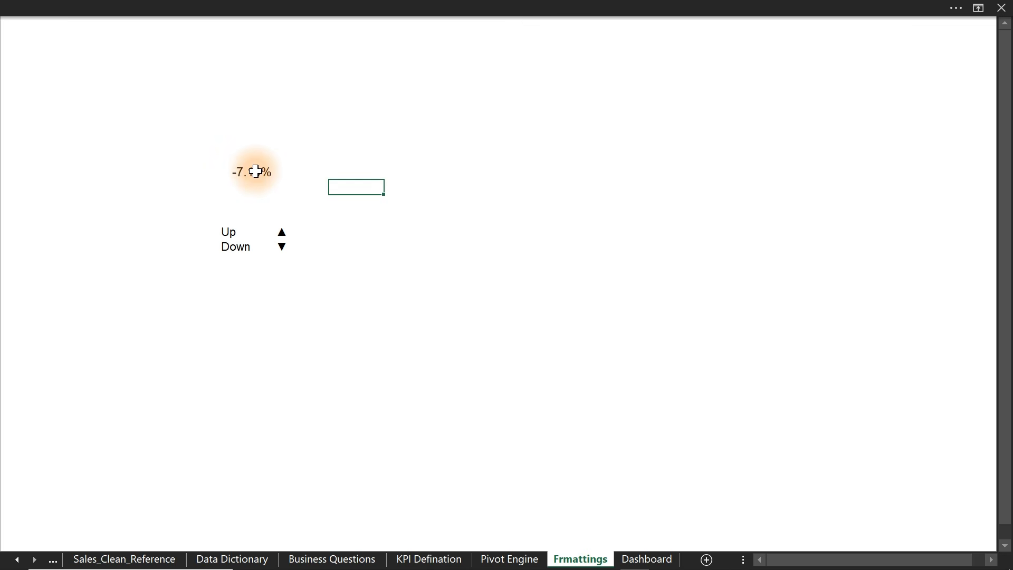
# - Change the comparison in the G11 formula to E11<0 to test the joined triangle and percentage
pyautogui.click(355, 172)
pyautogui.doubleClick(354, 172)
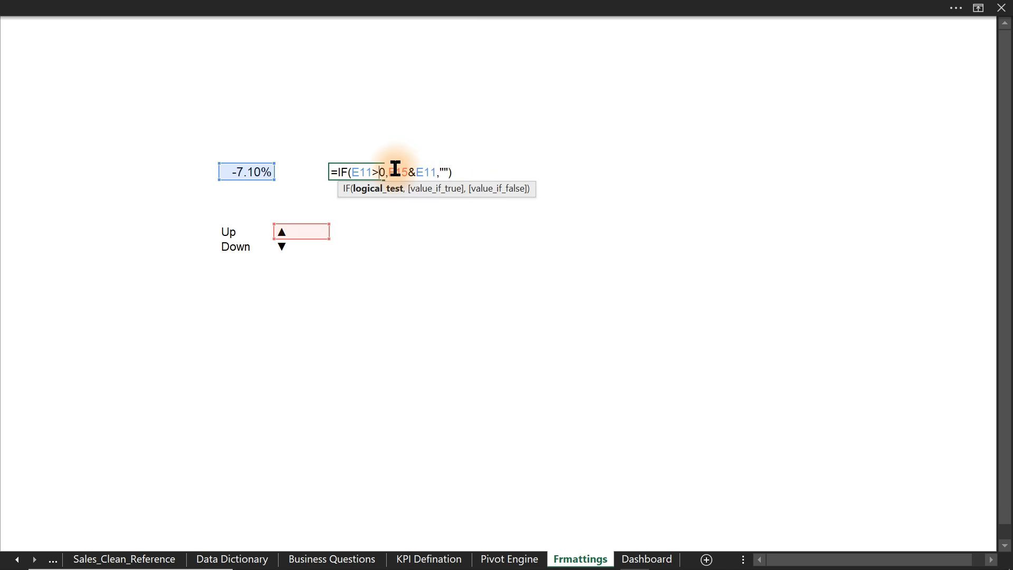
pyautogui.press('BackSpace')
pyautogui.write('<')
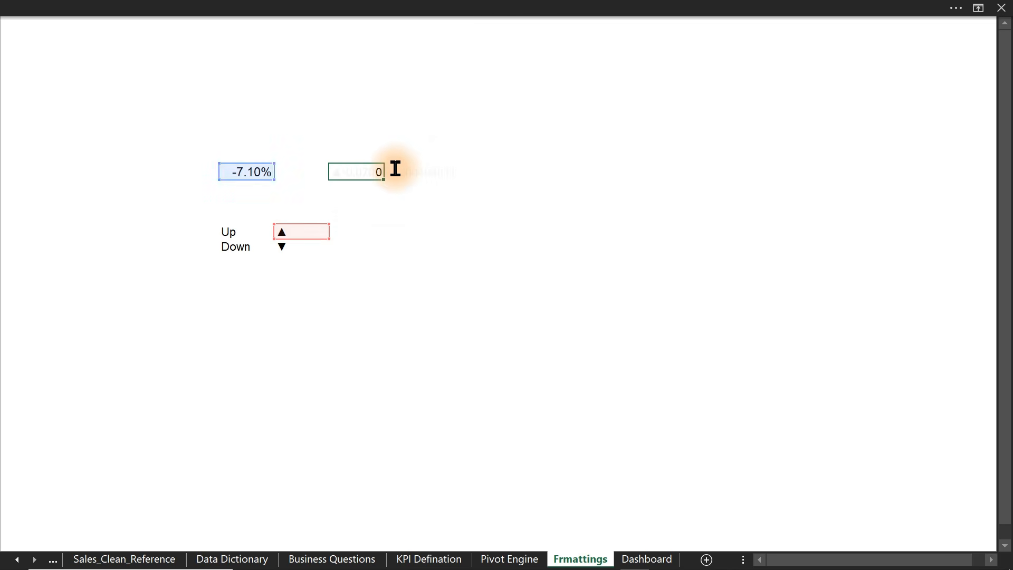
pyautogui.press('Return')
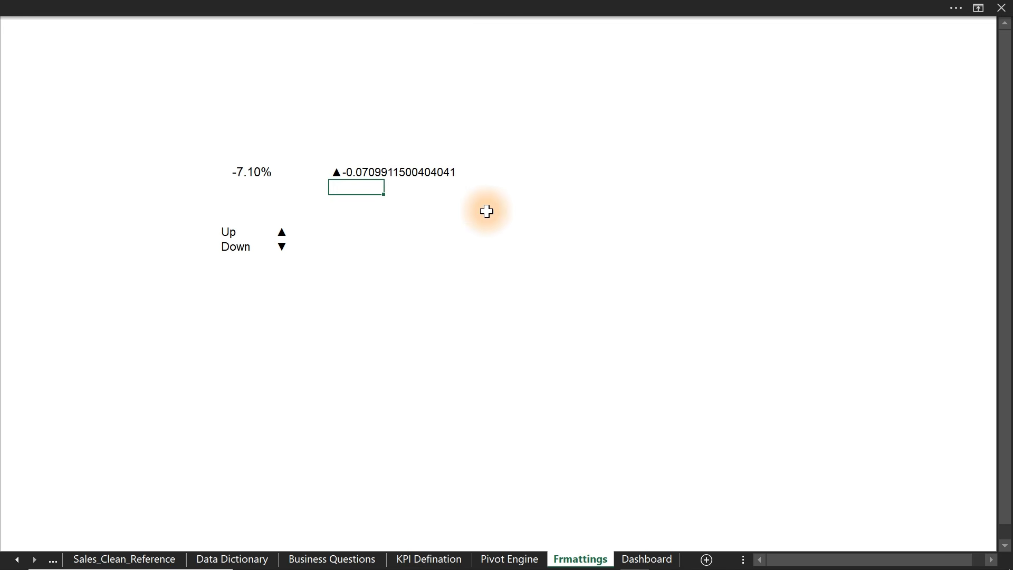
# - Edit the G11 formula to =IF(E11>0,F15&E11,F16&E11) so either triangle is joined with the percentage
pyautogui.doubleClick(343, 170)
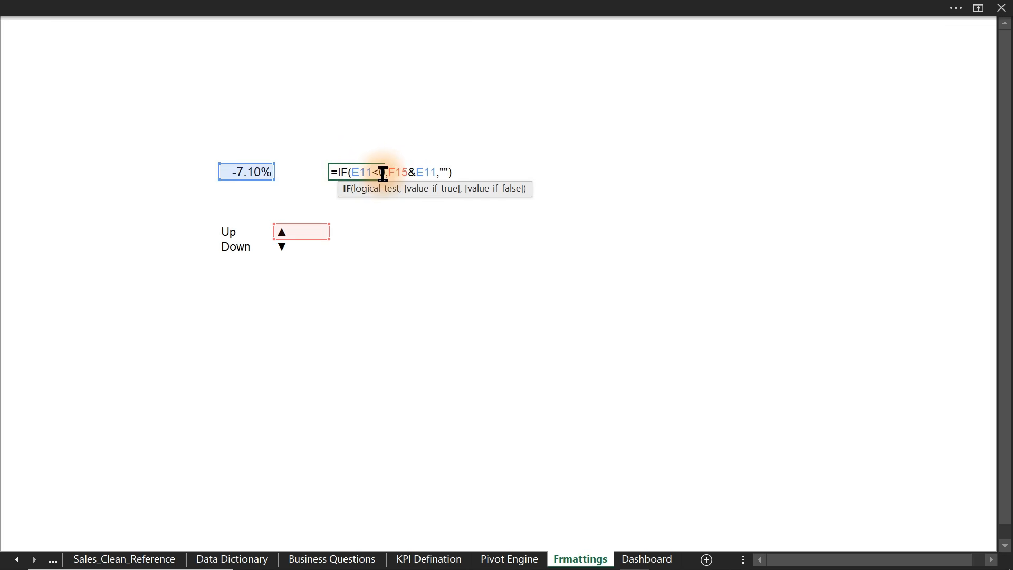
pyautogui.click(381, 173)
pyautogui.press('BackSpace')
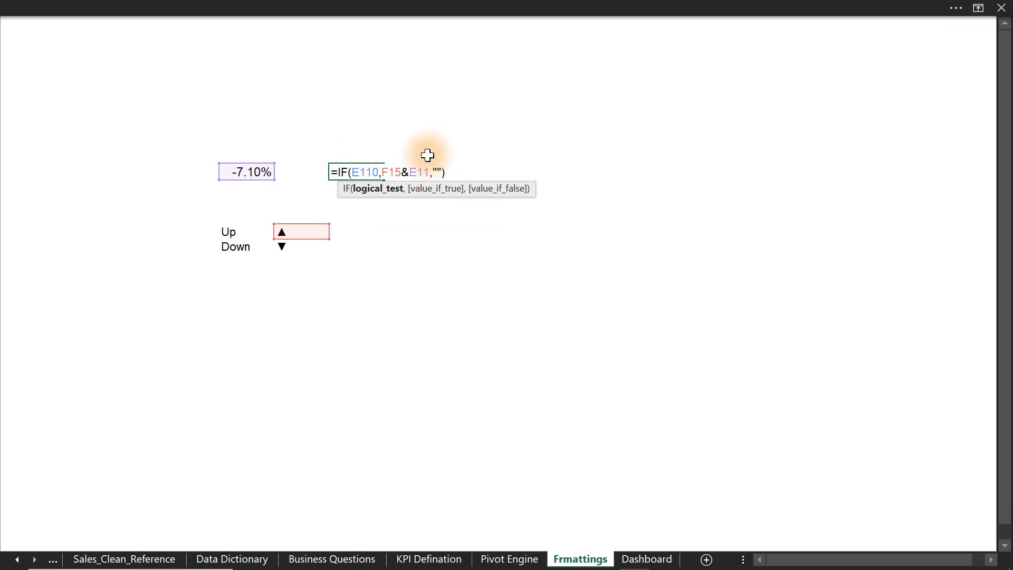
pyautogui.write('>')
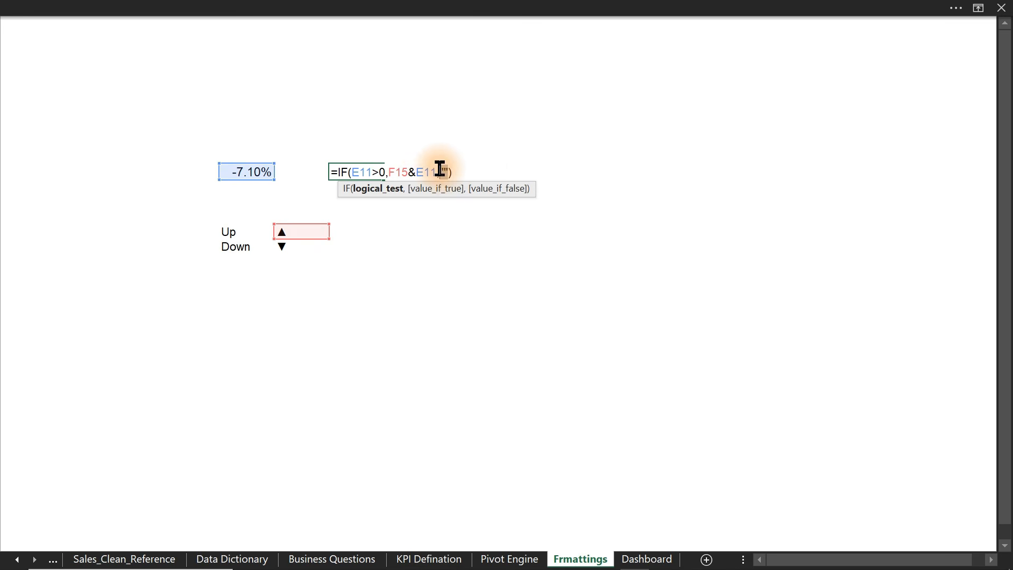
pyautogui.moveTo(449, 169); pyautogui.dragTo(440, 168)
pyautogui.press('BackSpace')
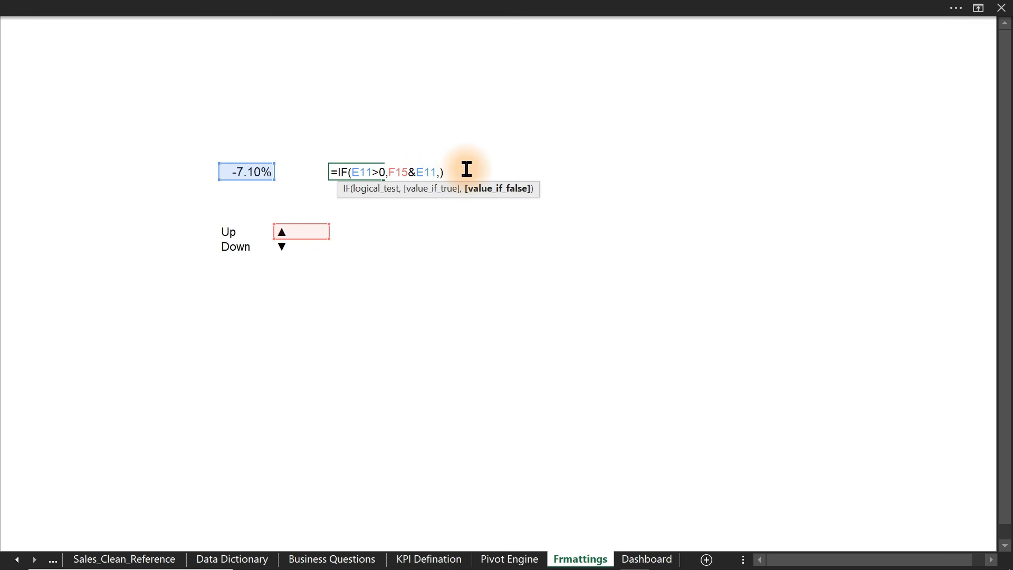
pyautogui.click(301, 248)
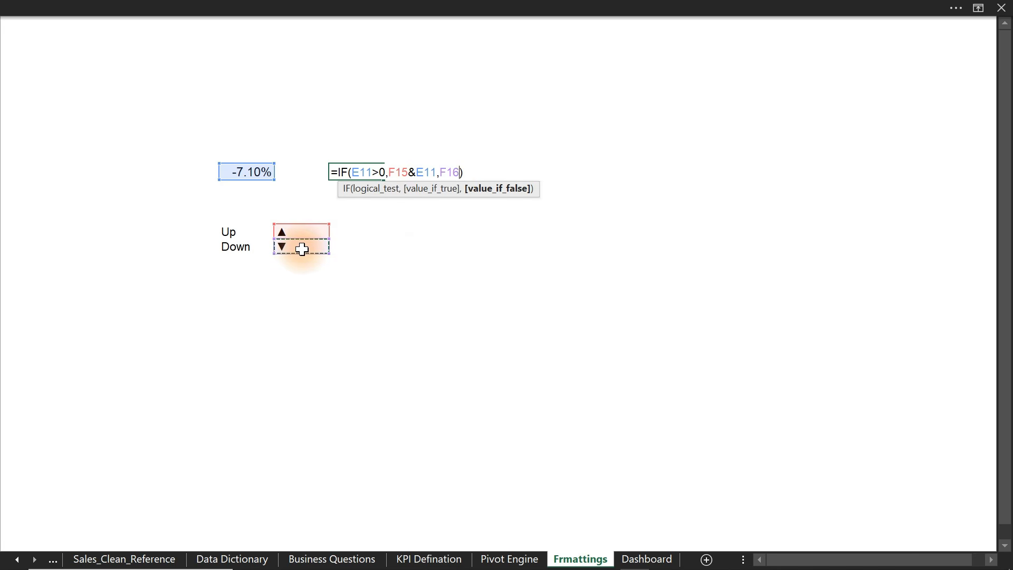
pyautogui.write('&')
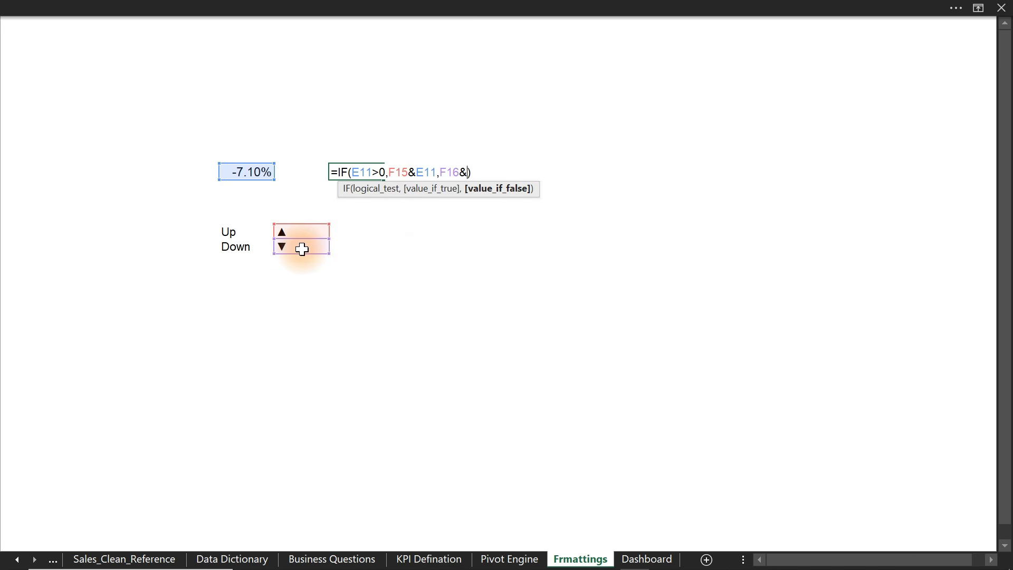
pyautogui.click(237, 171)
pyautogui.press('Return')
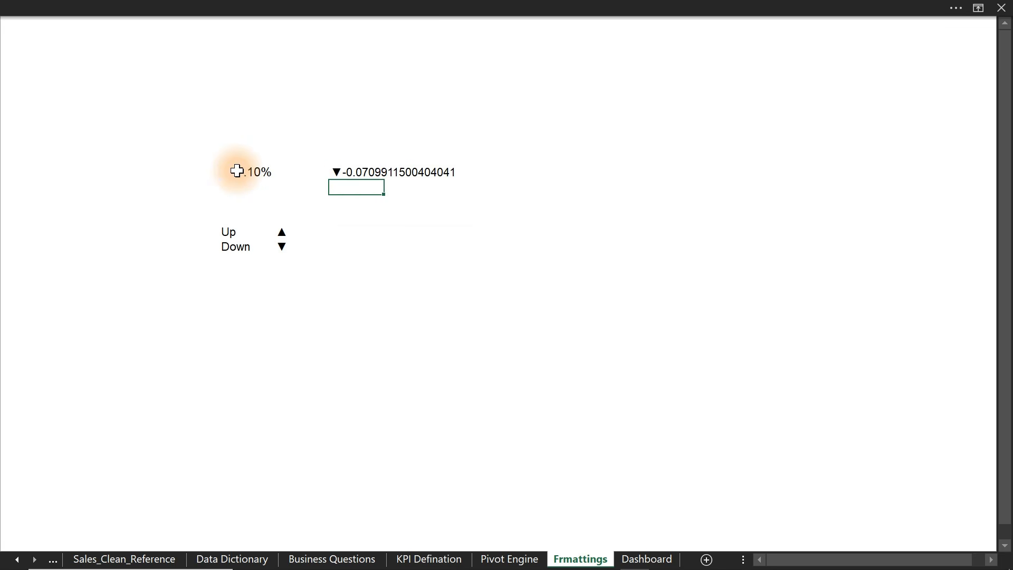
# - Format the percentage in the true result of the G11 formula as TEXT(E11,"0.0%")
pyautogui.click(361, 168)
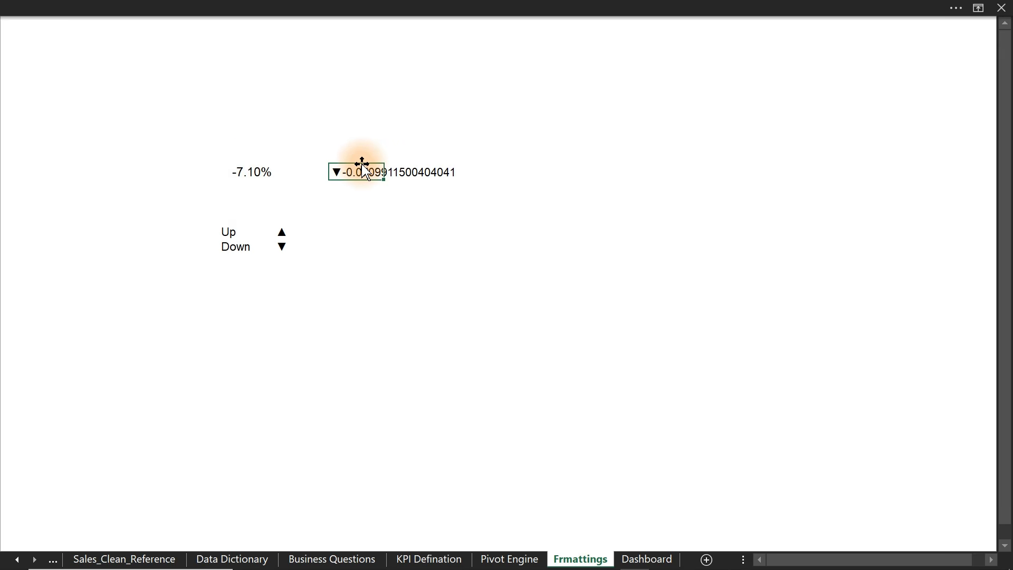
pyautogui.doubleClick(358, 171)
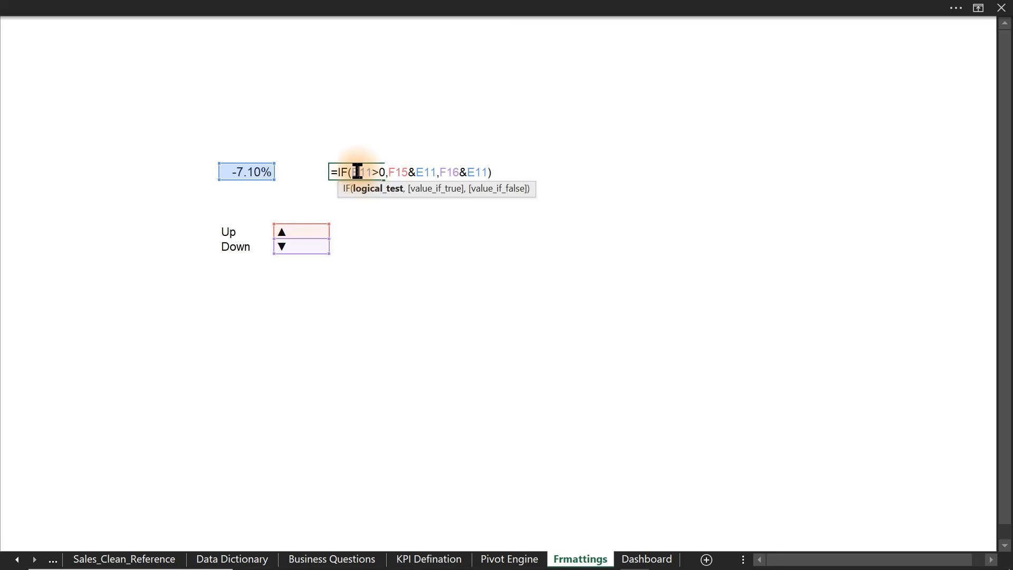
pyautogui.click(417, 171)
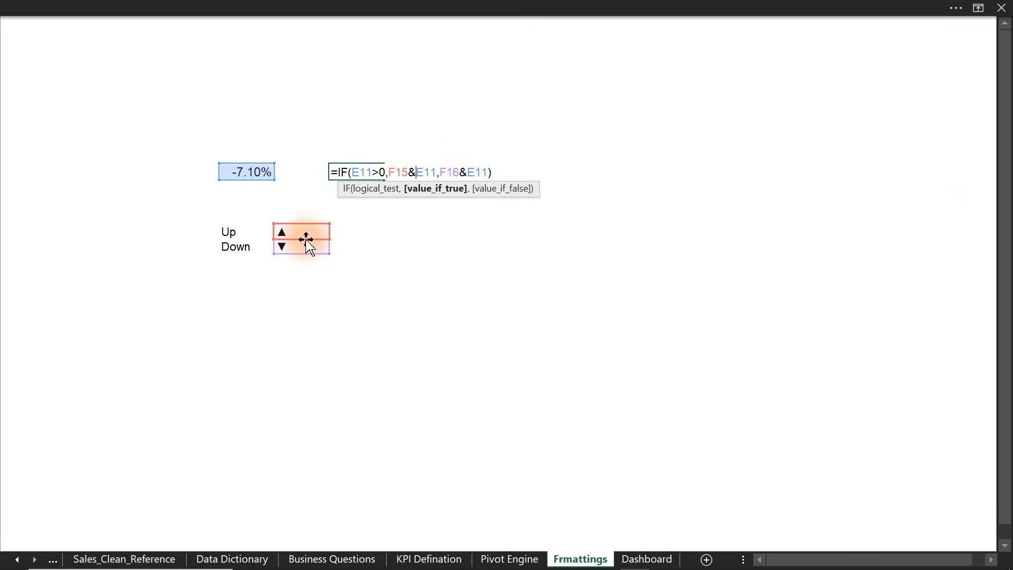
pyautogui.write('TEXT(')
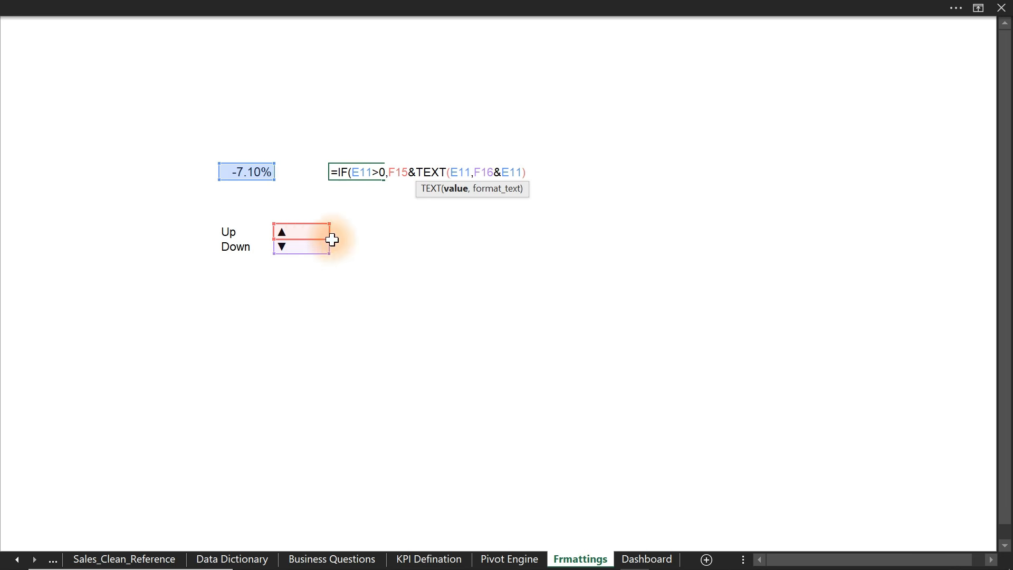
pyautogui.click(464, 172)
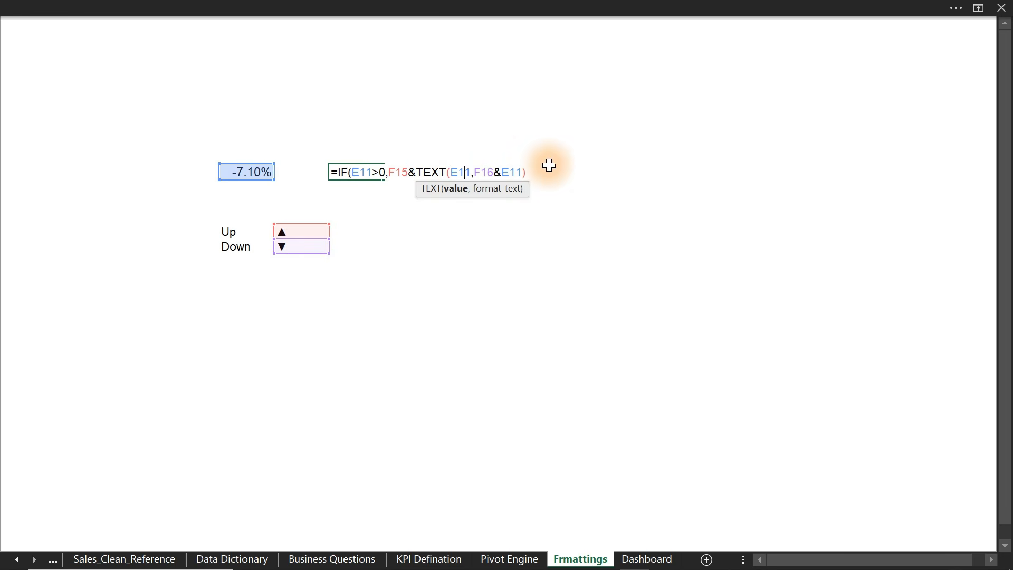
pyautogui.write(',')
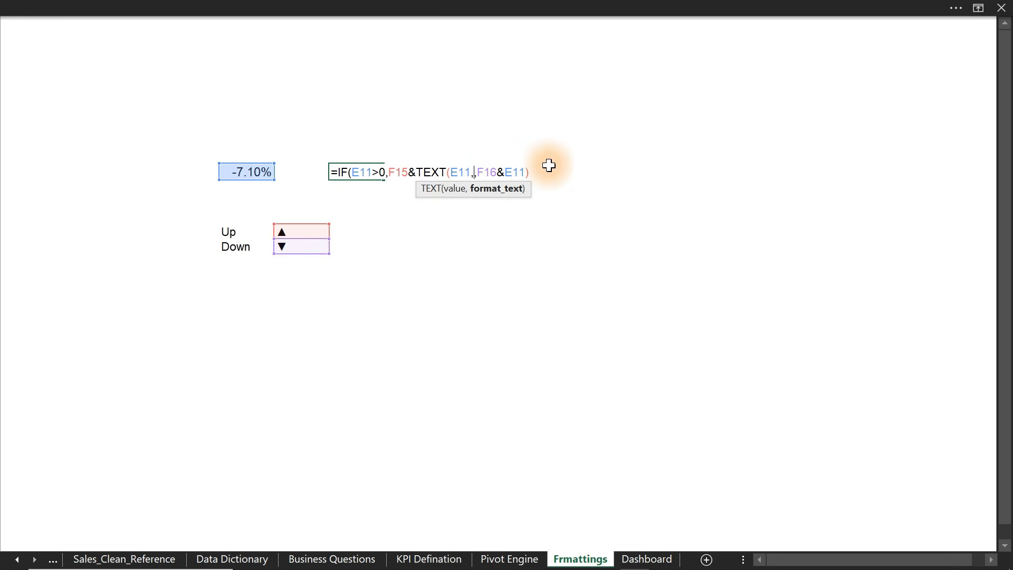
pyautogui.write('"')
pyautogui.write('0.0')
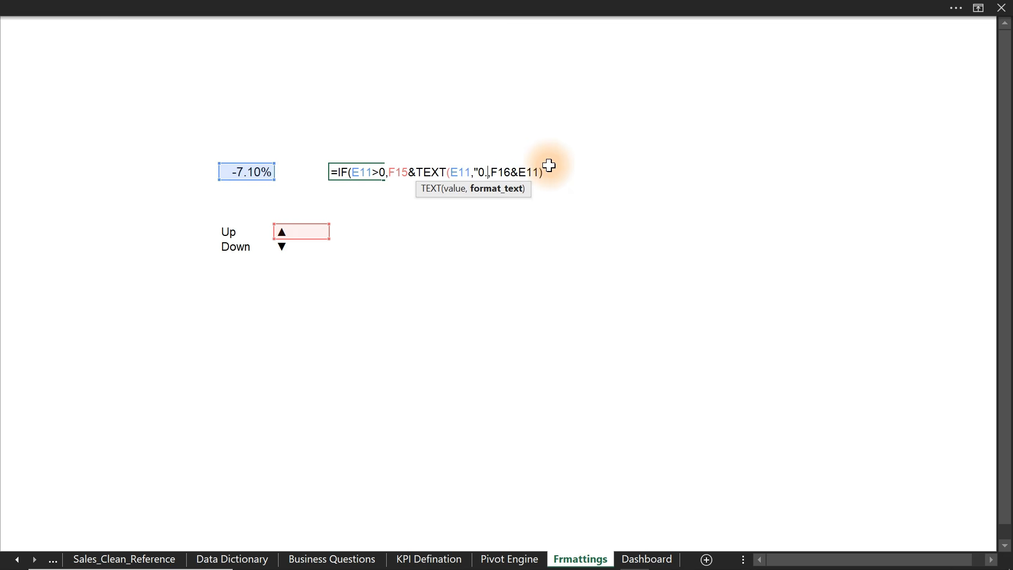
pyautogui.write('%")')
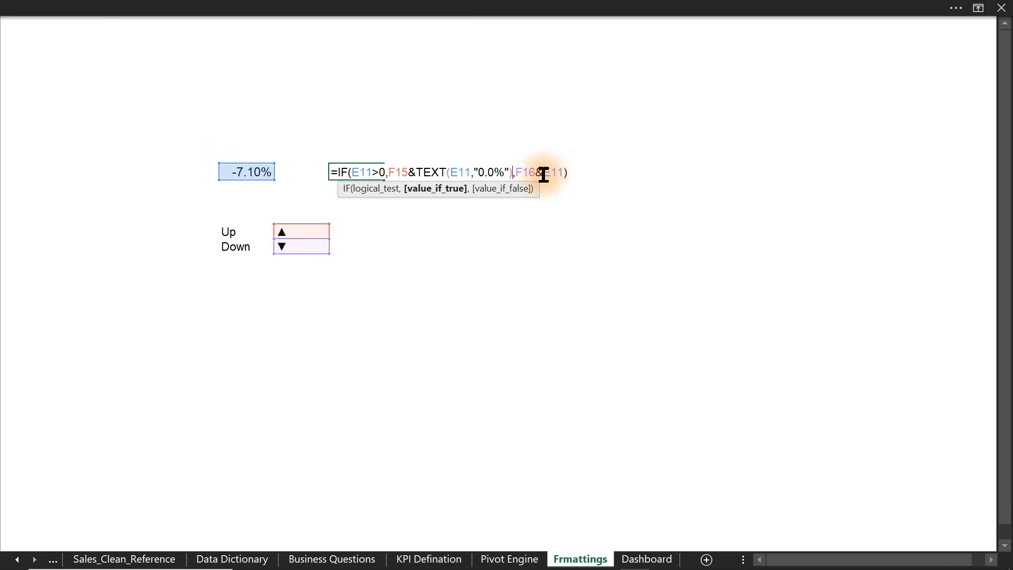
# - Format the percentage in the false result of the G11 formula as TEXT(E11,"0.0%") and commit the formula
pyautogui.click(542, 174)
pyautogui.write('TEXT(')
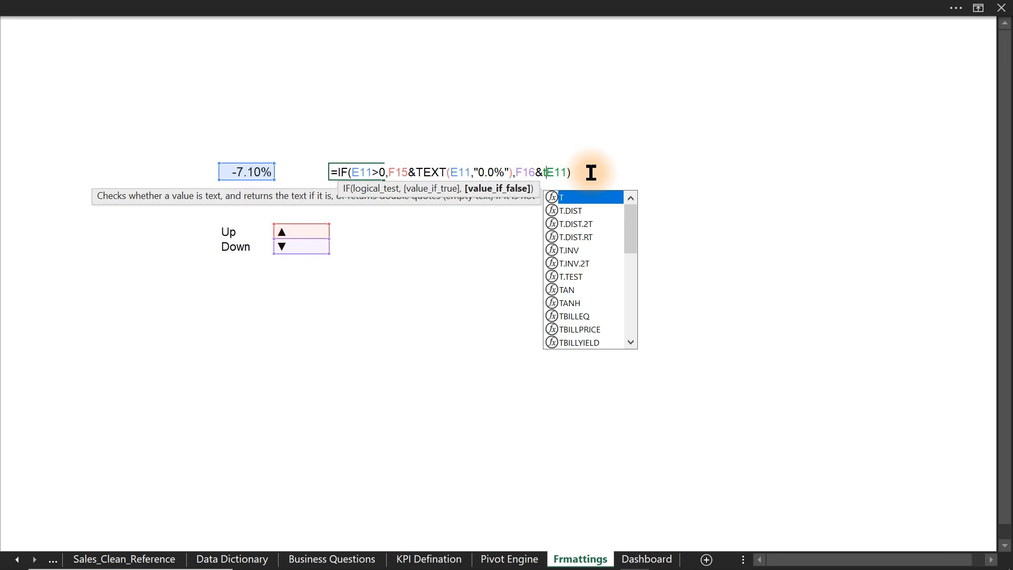
pyautogui.click(599, 172)
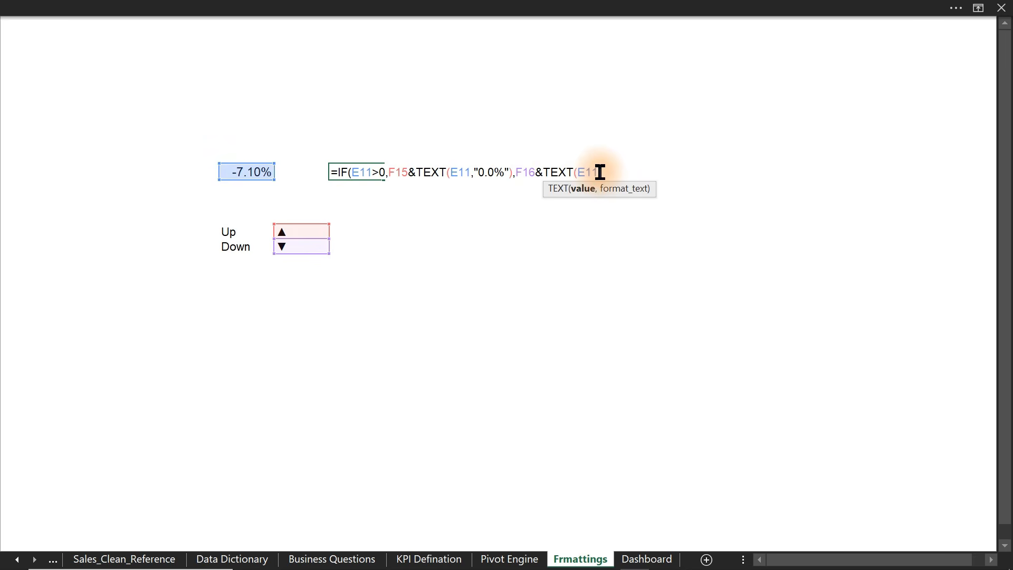
pyautogui.write(',')
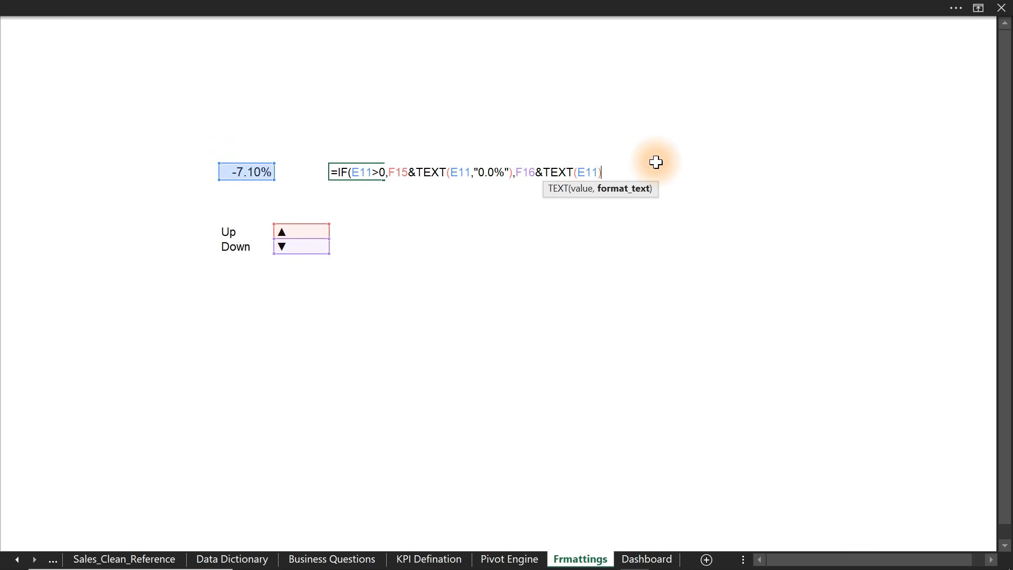
pyautogui.write('"0.0%"))')
pyautogui.press('Return')
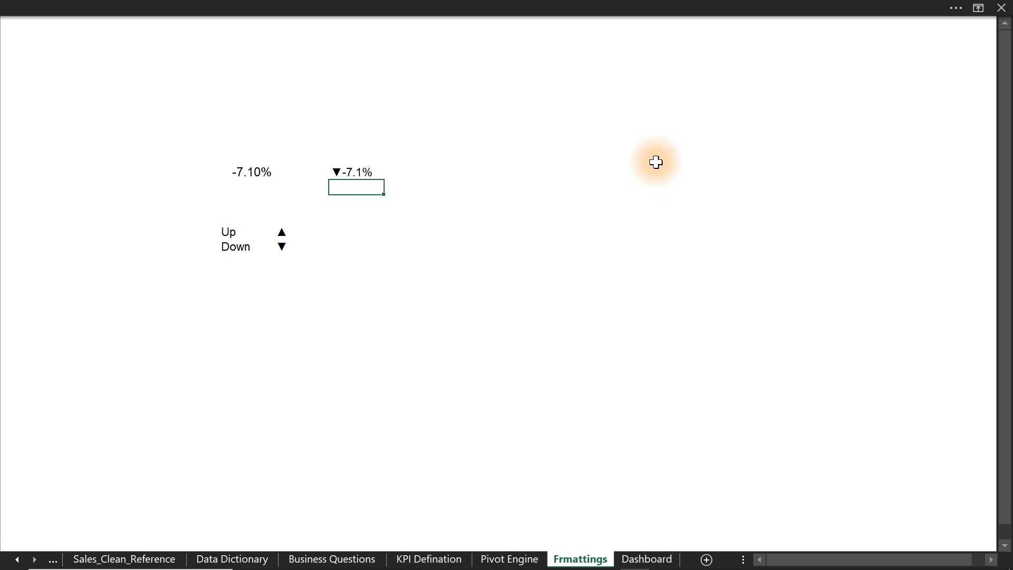
# - Create a formula-based conditional formatting rule for G11 with the condition =$E$11>0
pyautogui.click(342, 170)
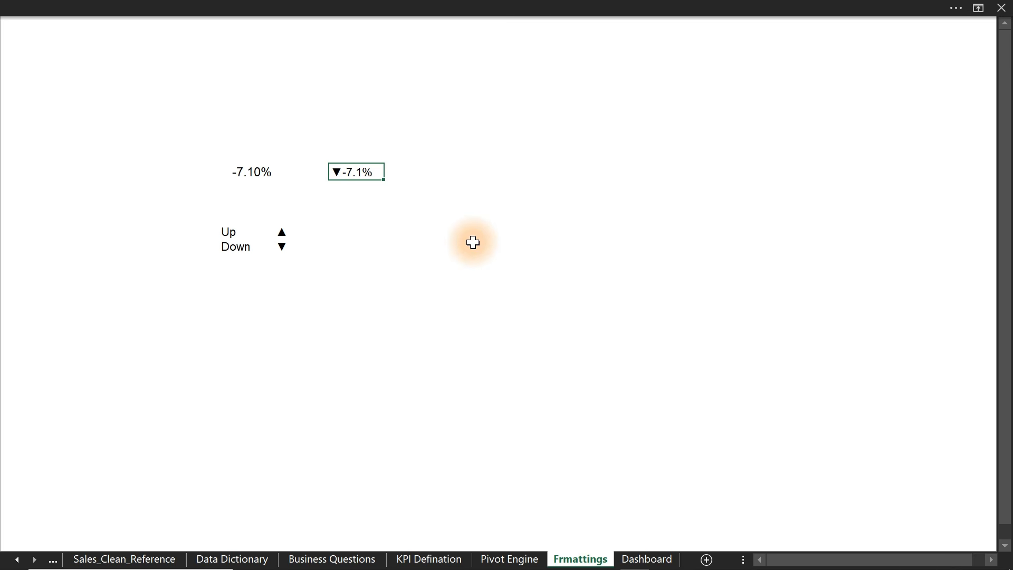
pyautogui.click(373, 5)
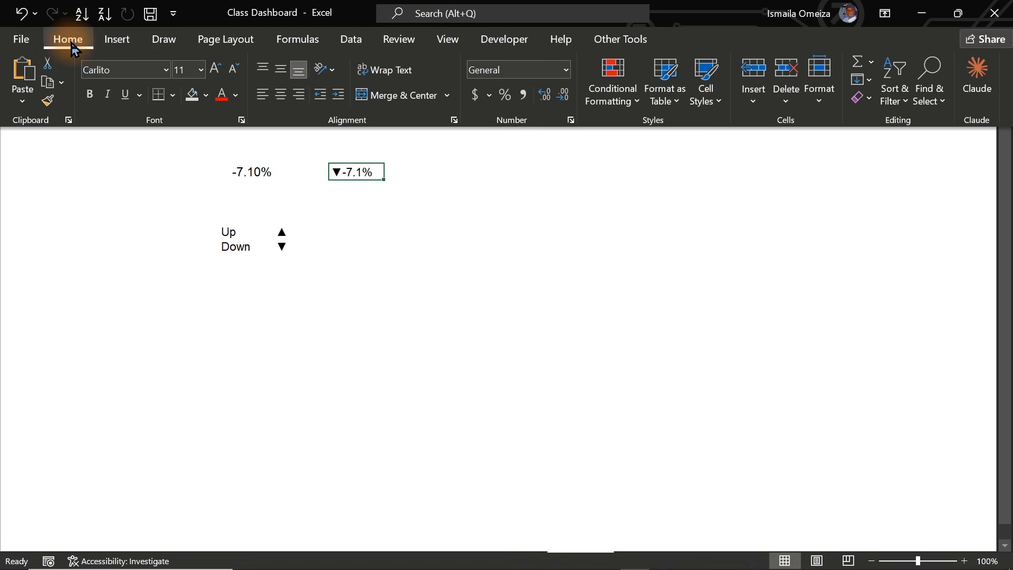
pyautogui.click(618, 102)
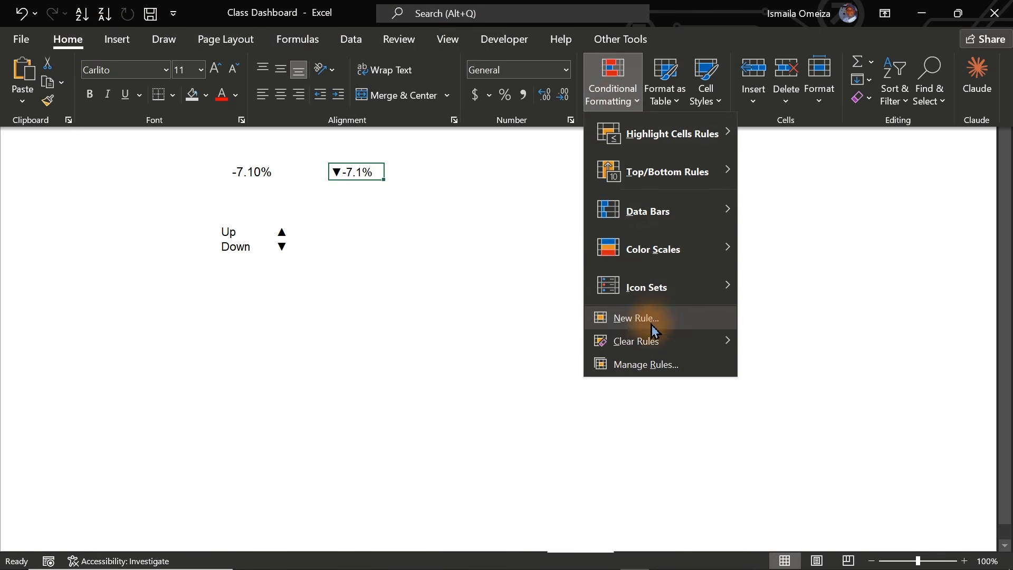
pyautogui.click(648, 364)
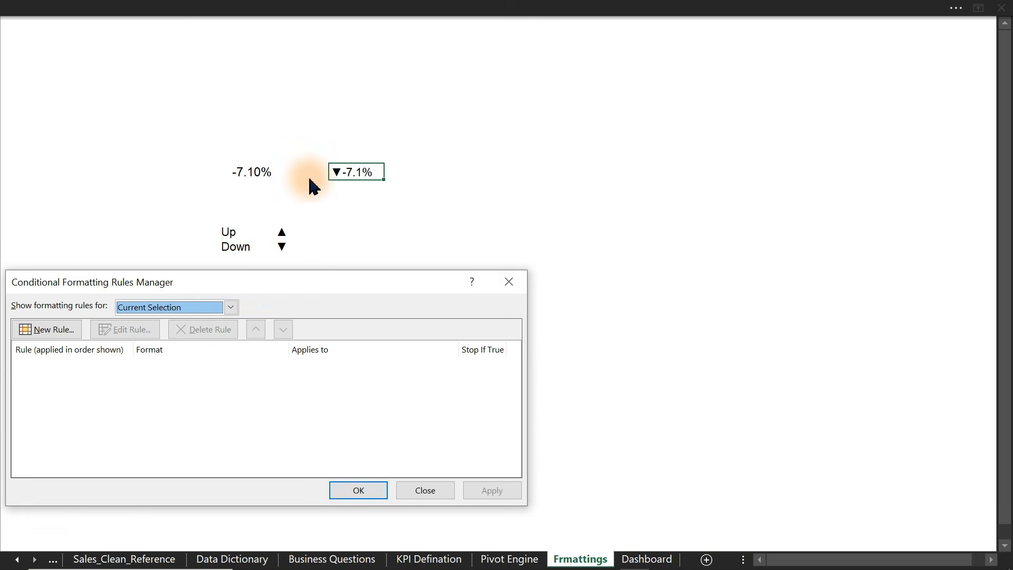
pyautogui.moveTo(253, 286); pyautogui.dragTo(781, 136)
pyautogui.click(578, 179)
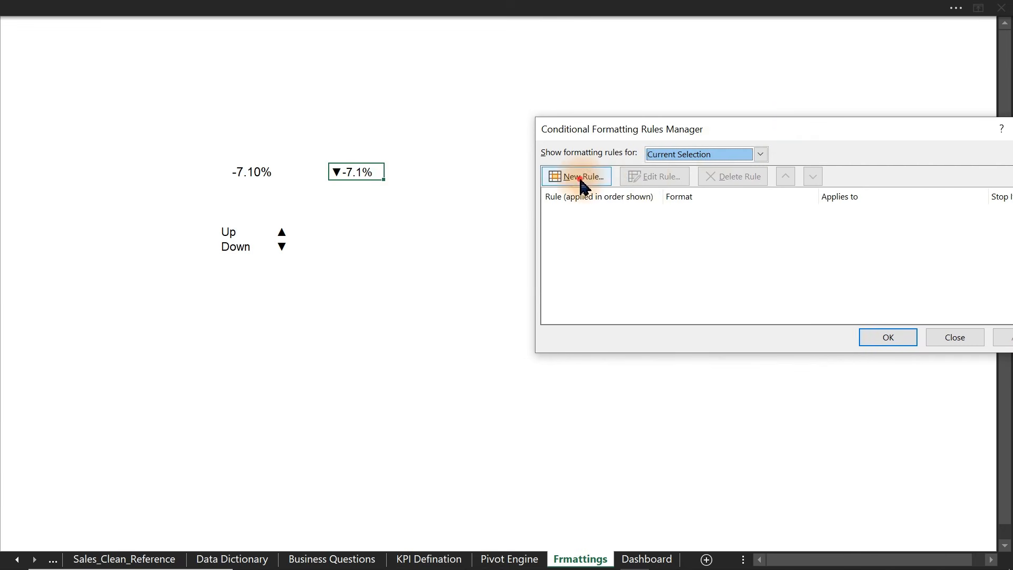
pyautogui.click(716, 204)
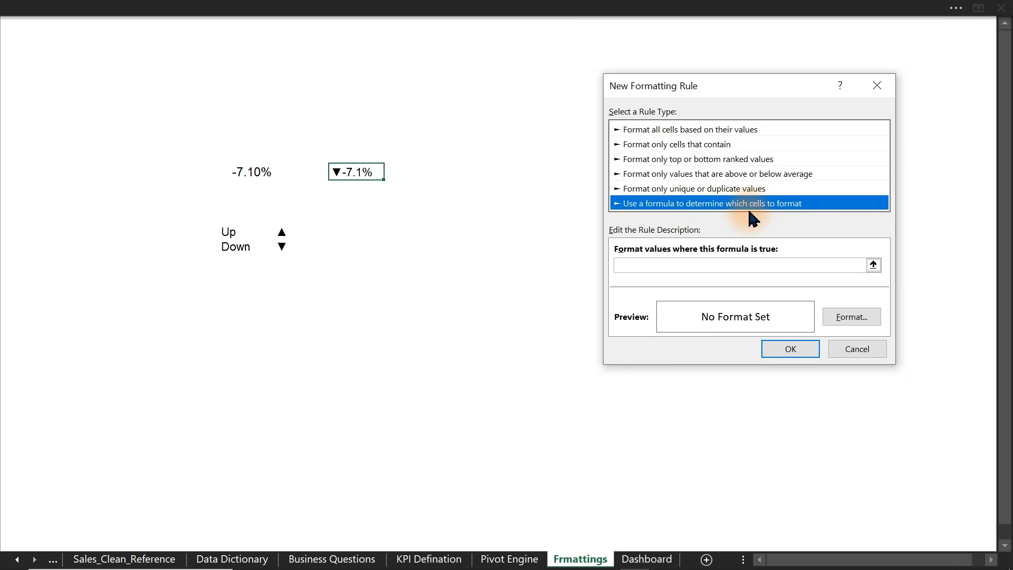
pyautogui.click(700, 267)
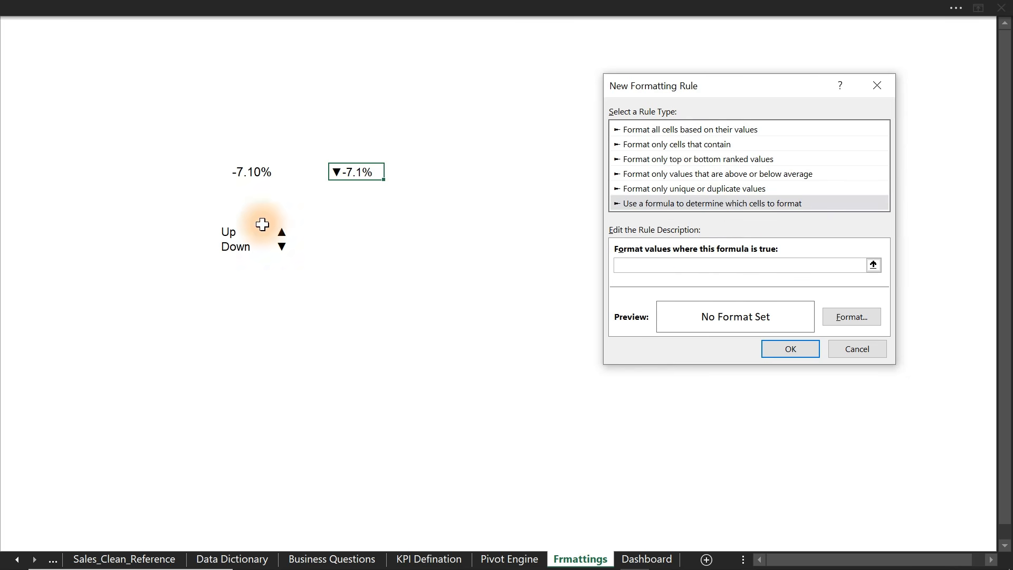
pyautogui.click(231, 178)
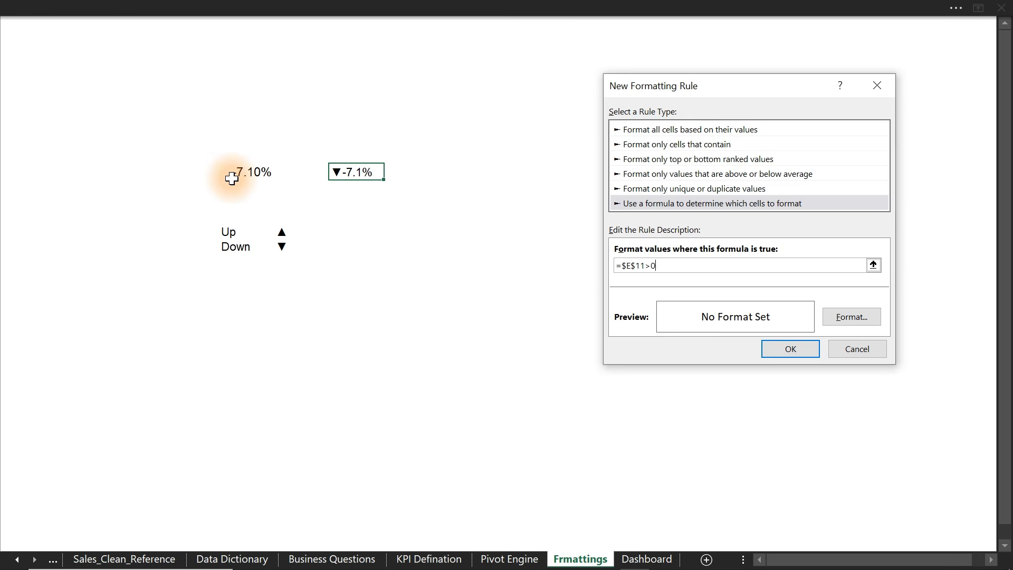
# - Give the =$E$11>0 rule a standard green font colour and apply it to G11
pyautogui.click(840, 316)
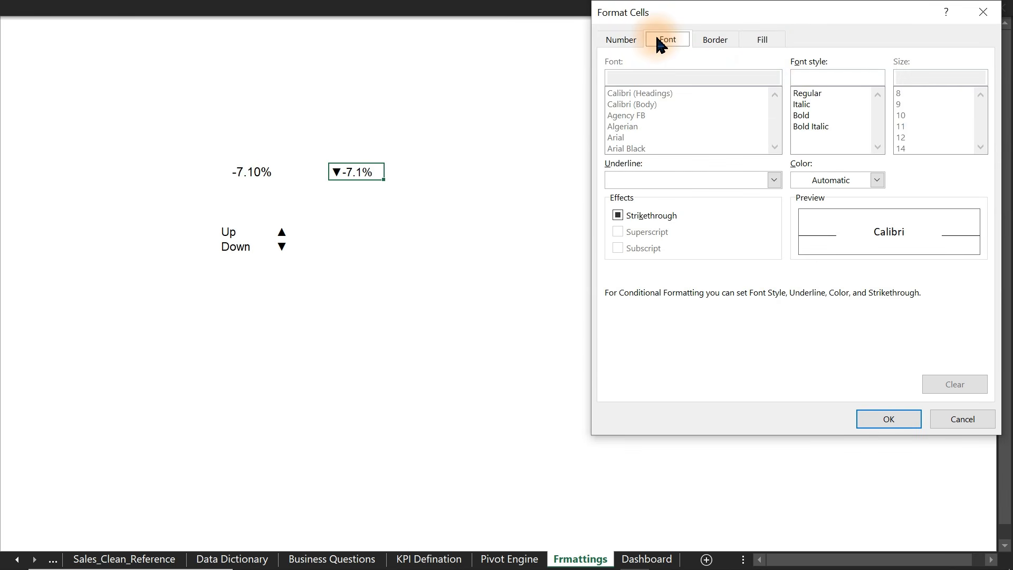
pyautogui.click(850, 180)
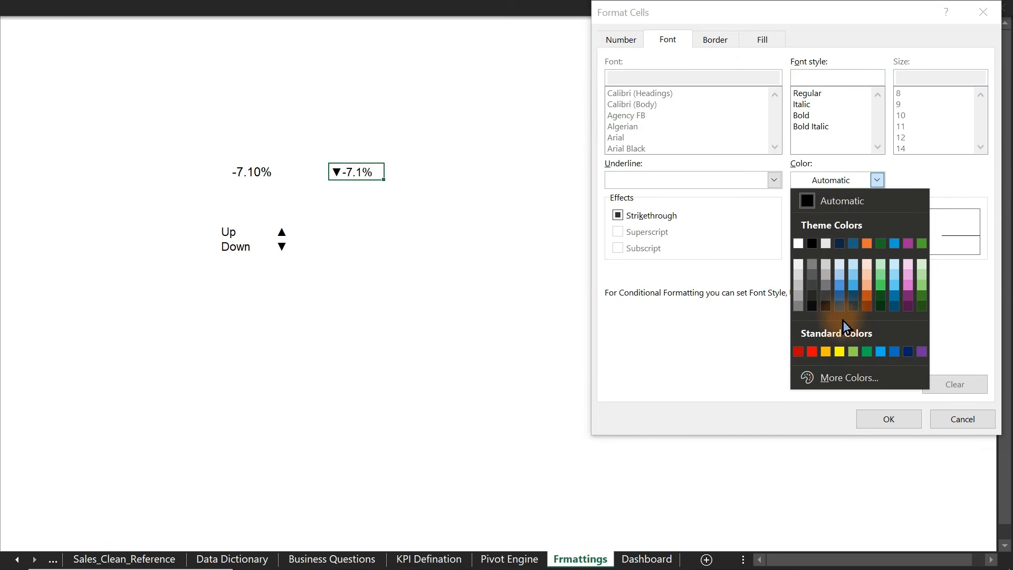
pyautogui.click(873, 353)
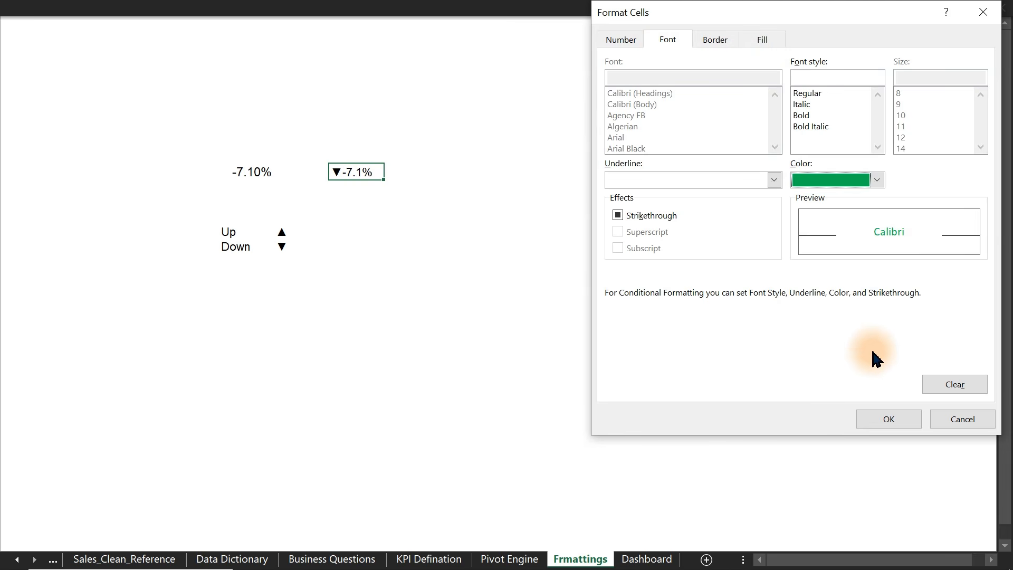
pyautogui.click(892, 422)
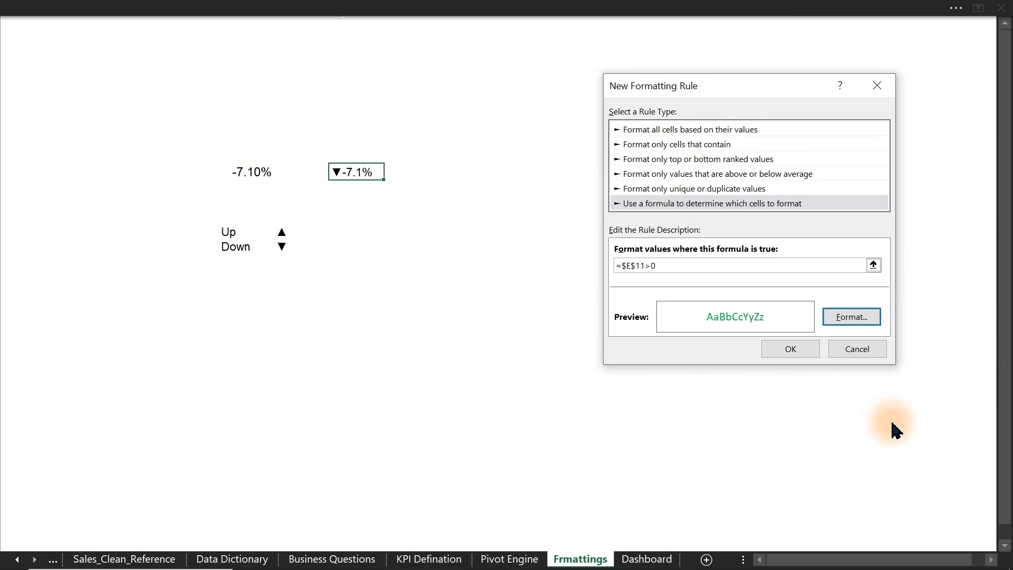
pyautogui.click(797, 351)
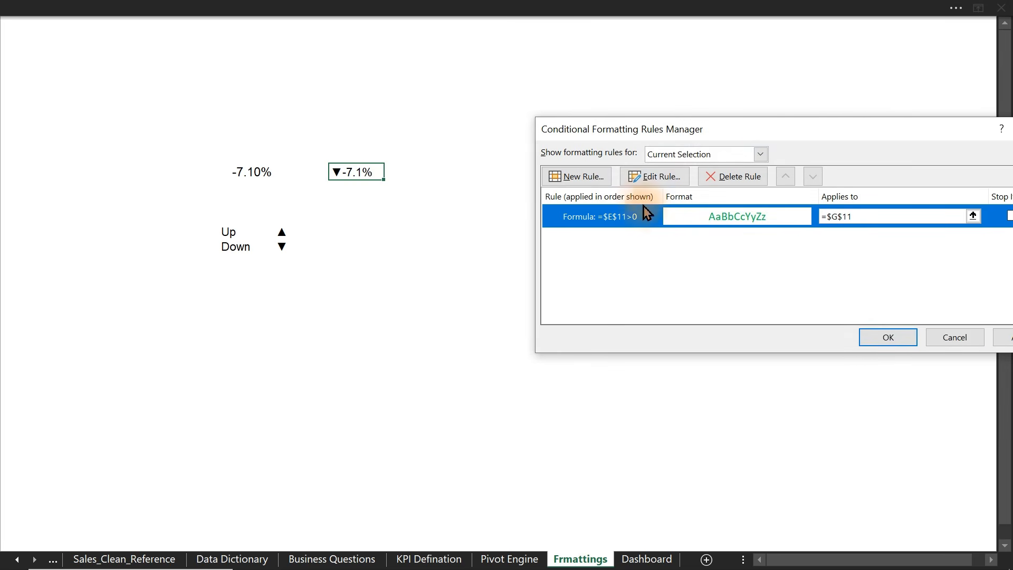
pyautogui.moveTo(800, 135); pyautogui.dragTo(729, 101)
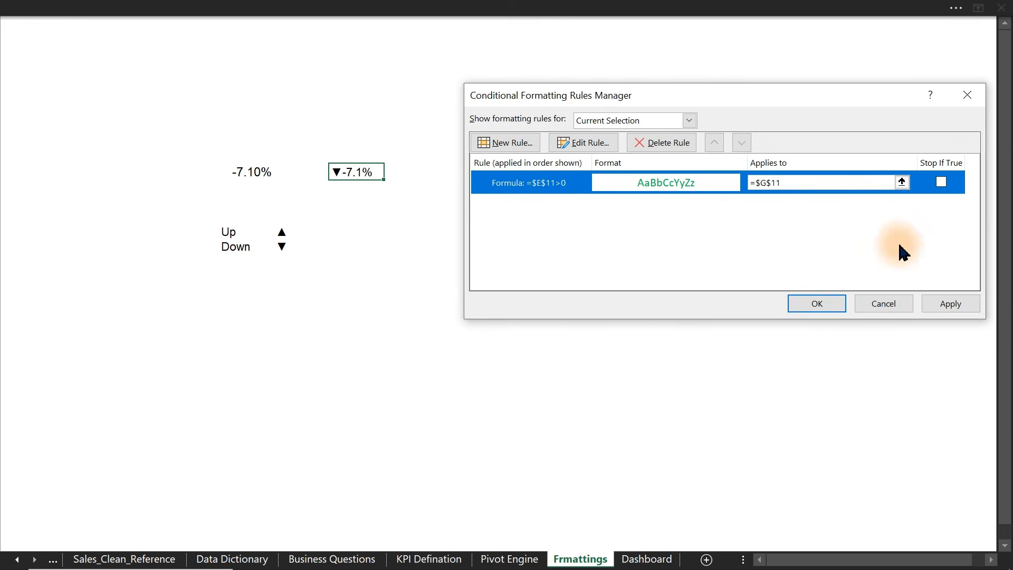
pyautogui.click(947, 307)
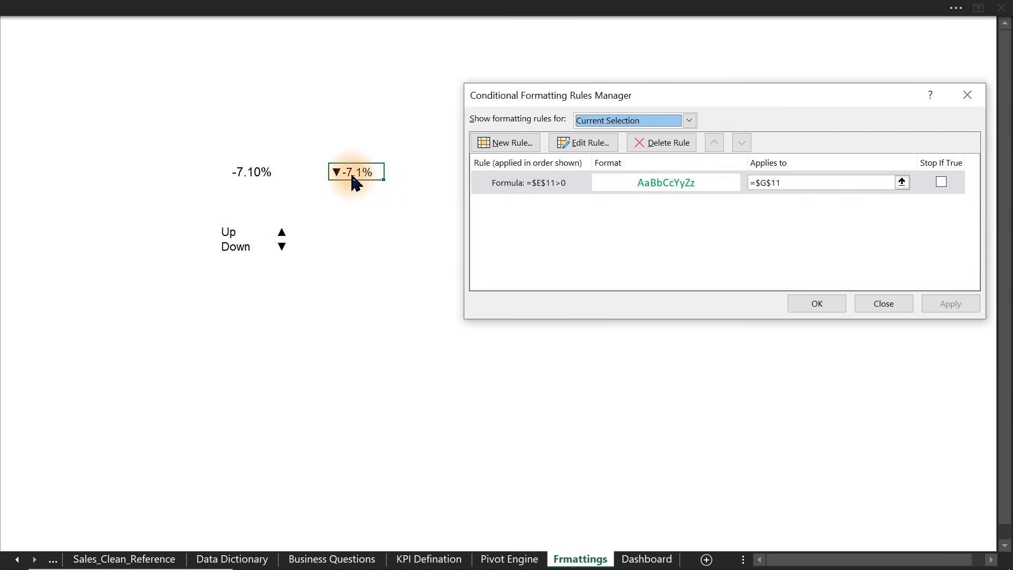
# - Add a second formula-based conditional formatting rule for G11 with the condition =$E$11<0
pyautogui.click(526, 151)
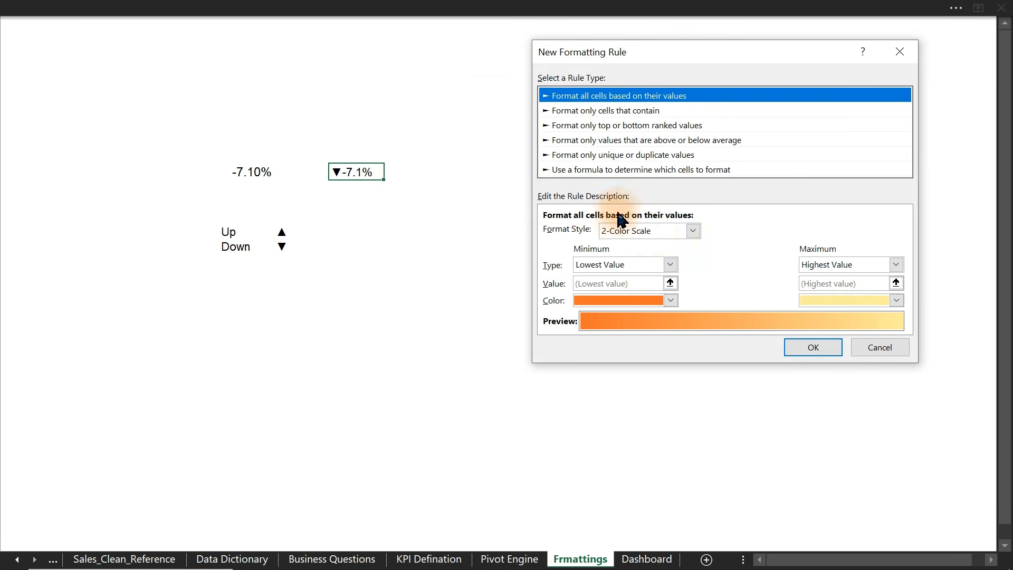
pyautogui.click(578, 169)
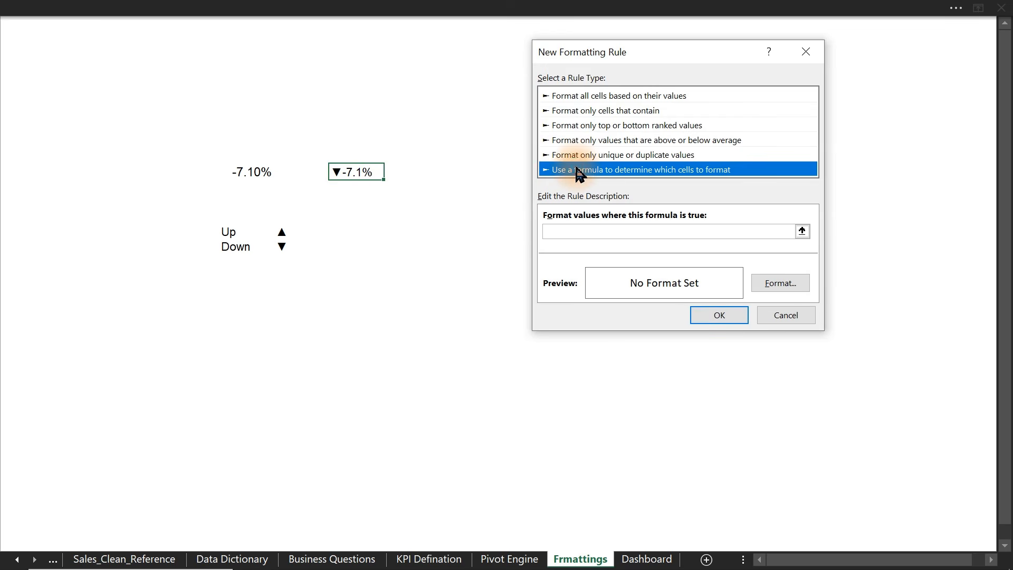
pyautogui.click(622, 231)
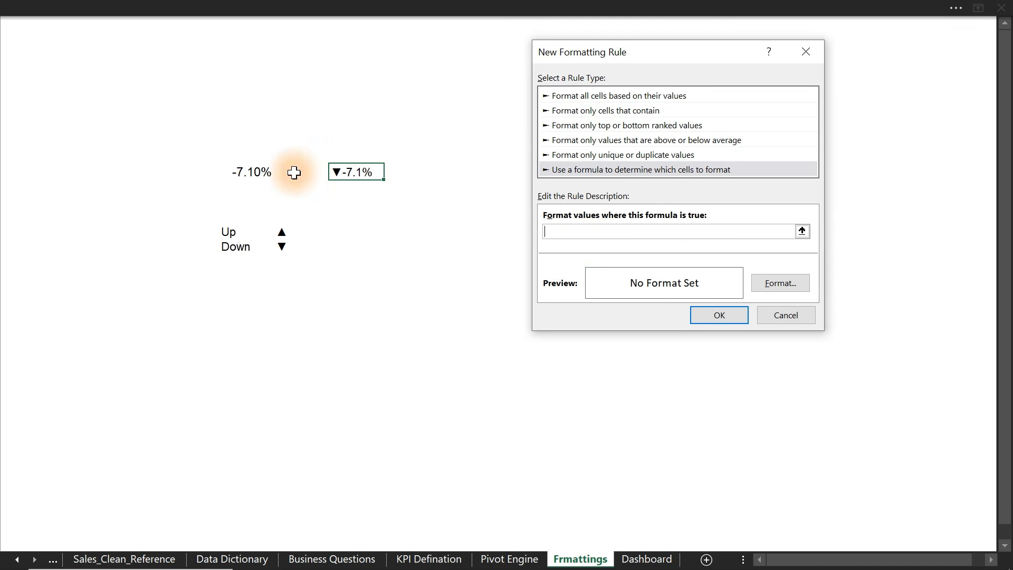
pyautogui.click(250, 170)
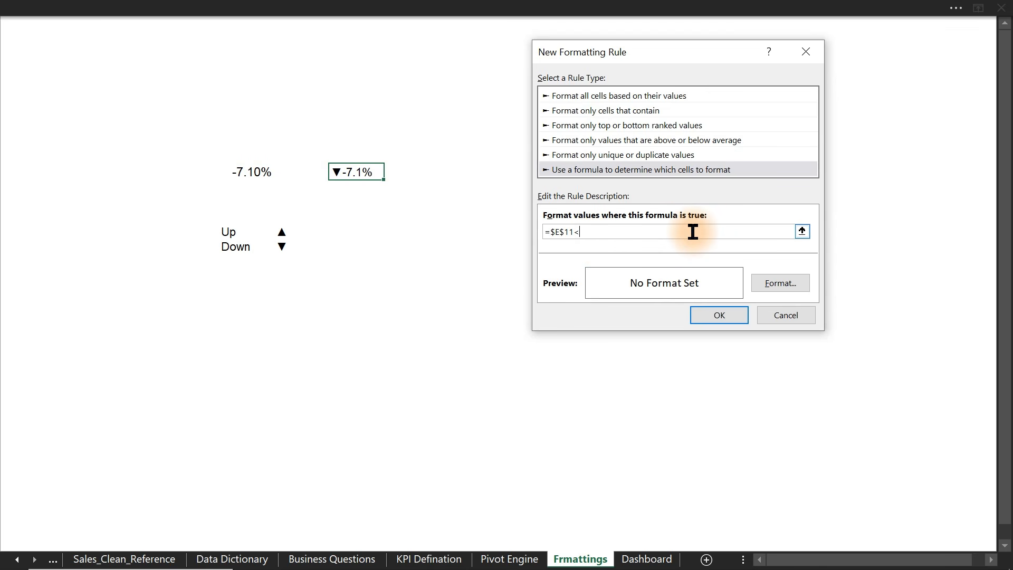
# - Give the =$E$11<0 rule a standard red font colour and apply both rules to G11
pyautogui.click(793, 284)
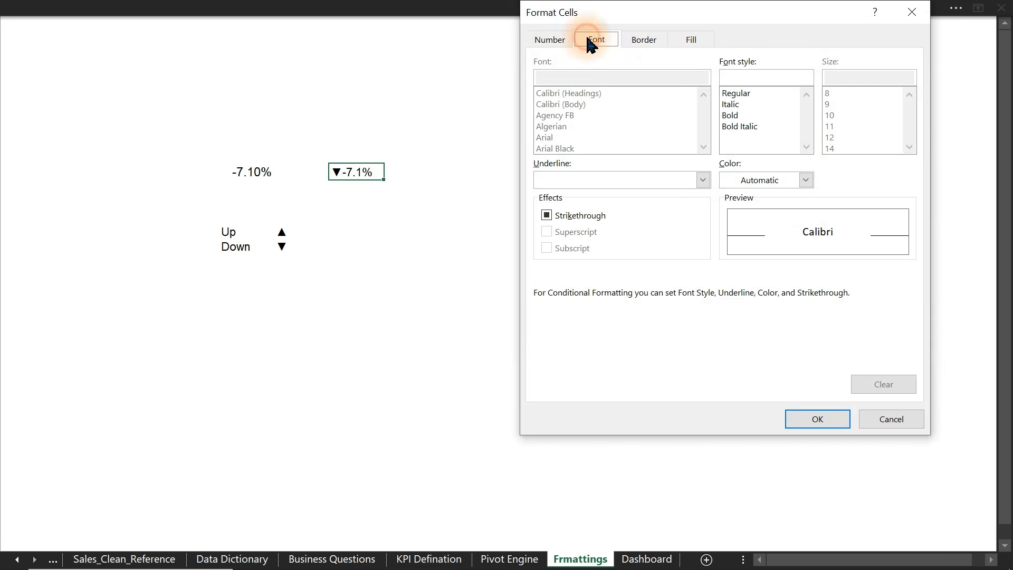
pyautogui.click(781, 186)
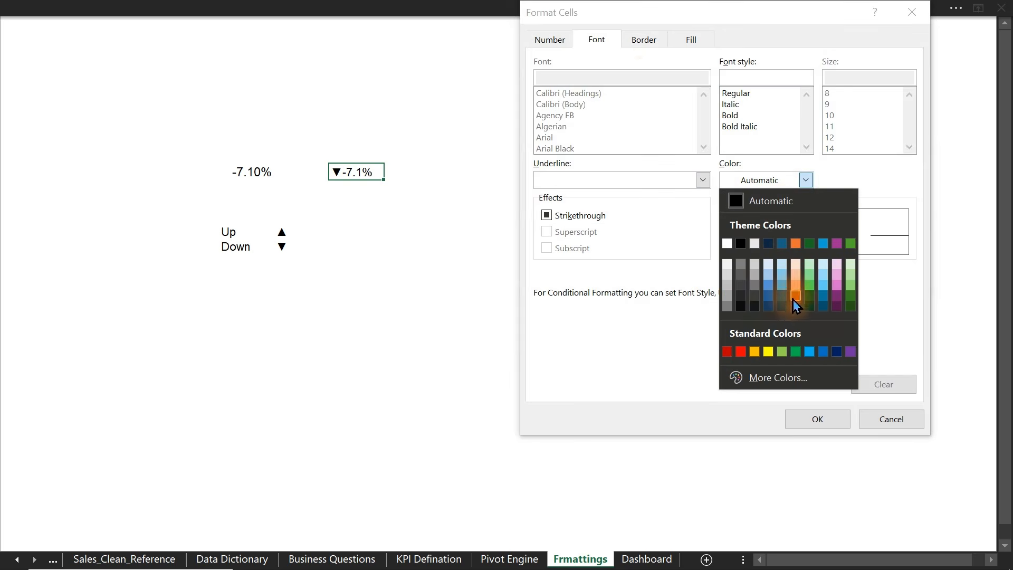
pyautogui.click(742, 352)
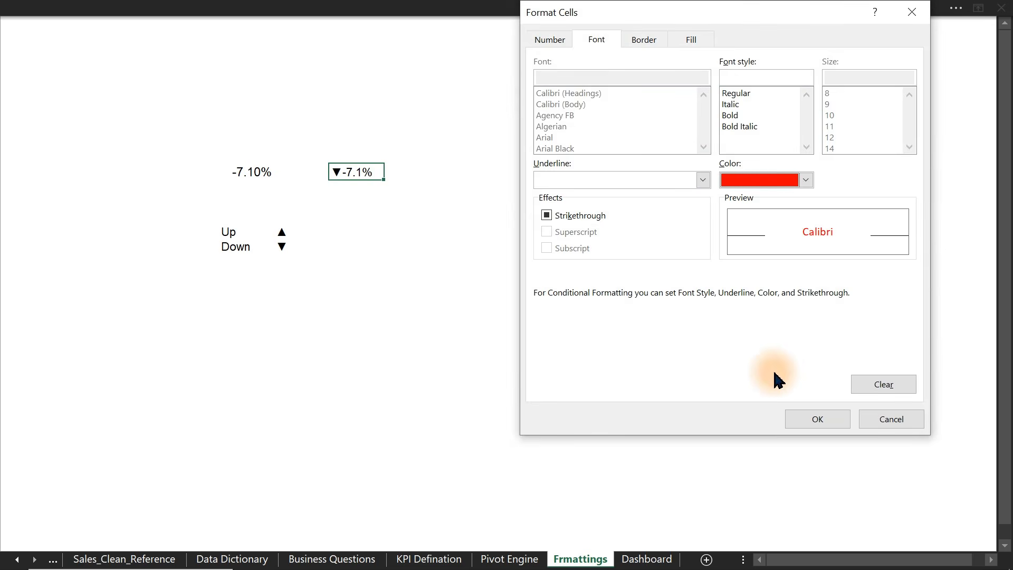
pyautogui.click(815, 420)
pyautogui.click(719, 317)
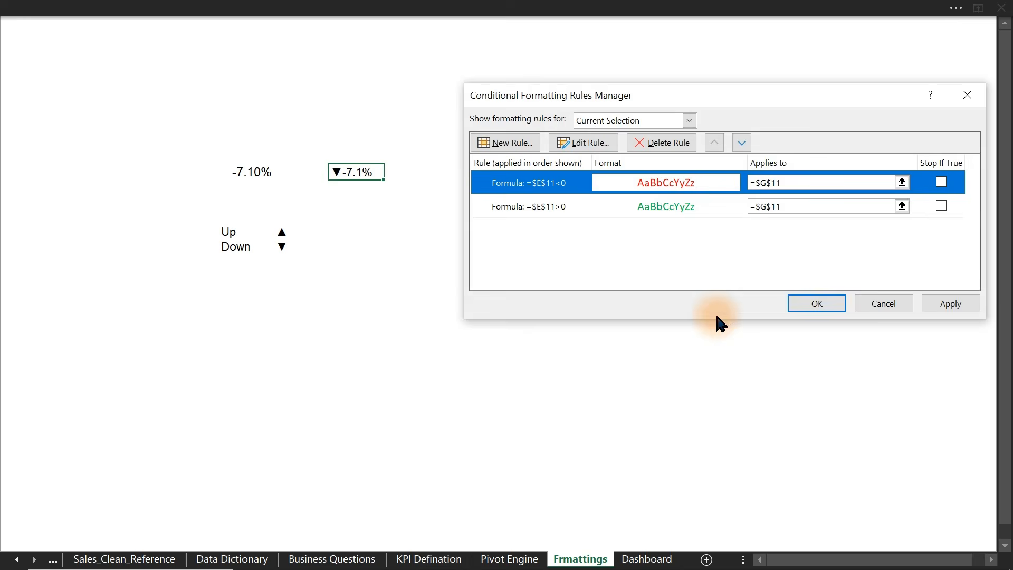
pyautogui.click(804, 302)
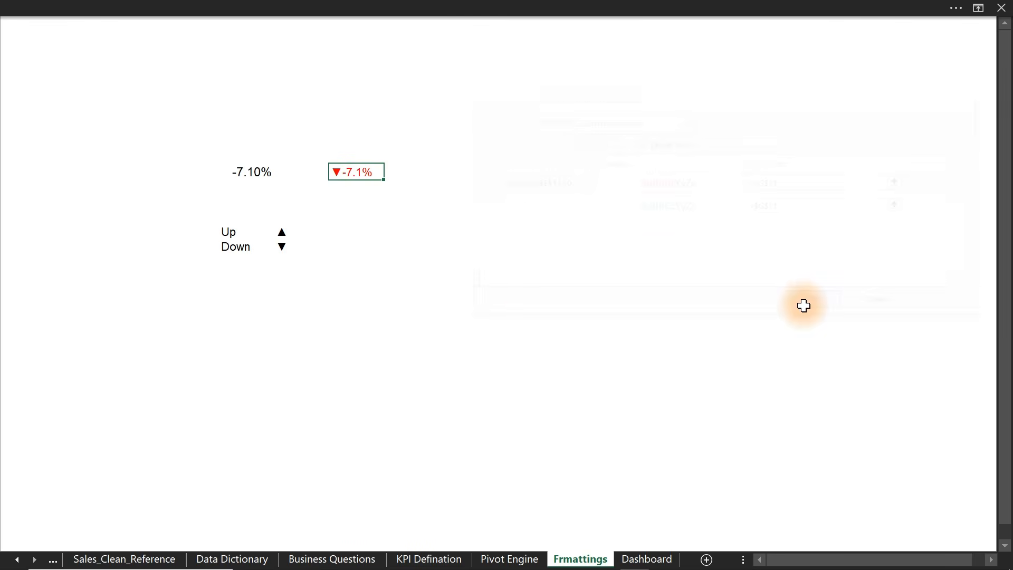
pyautogui.click(528, 315)
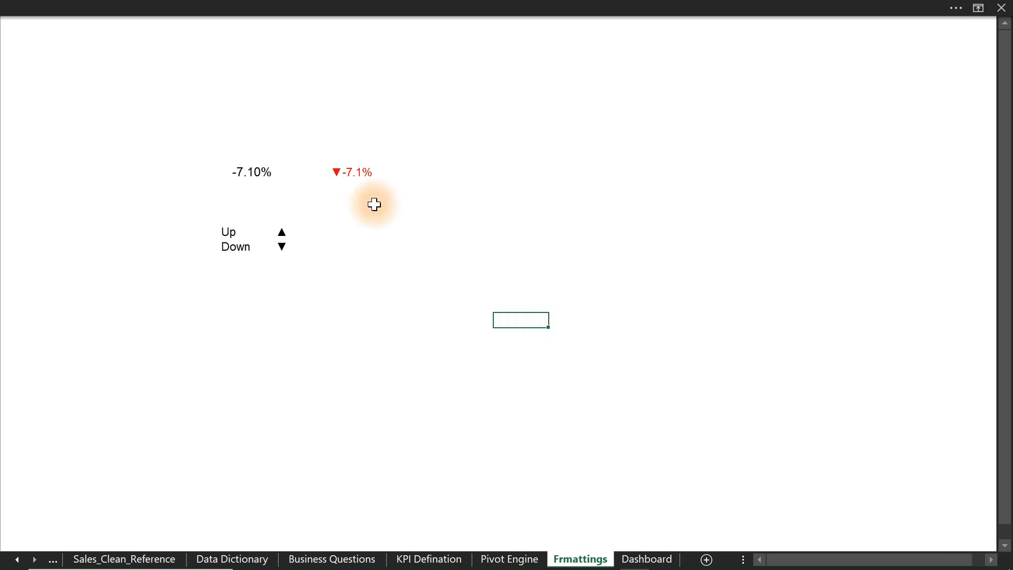
# - Copy the formatted MoM change cell G11 and paste it as a linked picture in the dashboard Net Revenue card's lower-right corner
pyautogui.click(351, 173)
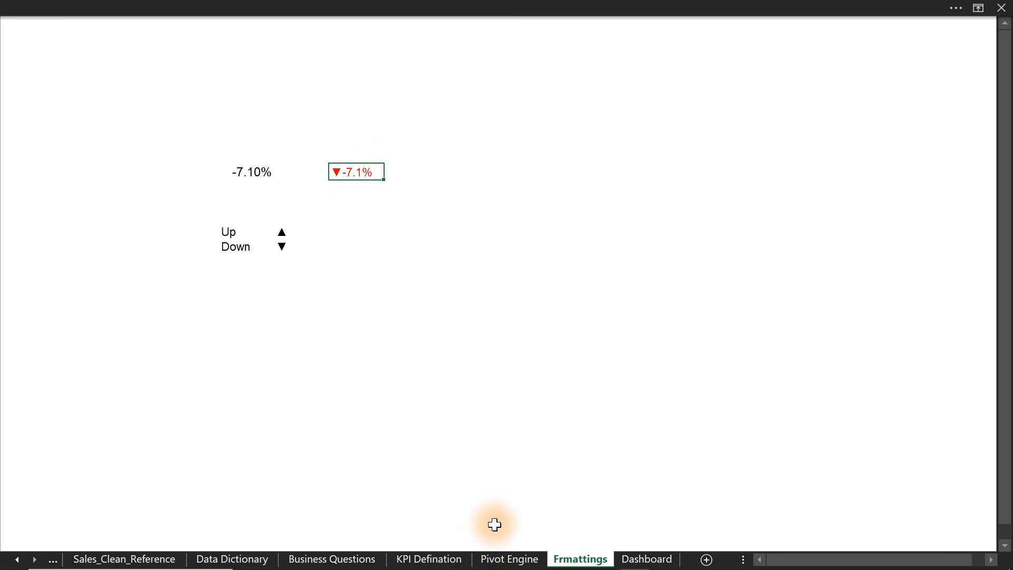
pyautogui.click(505, 560)
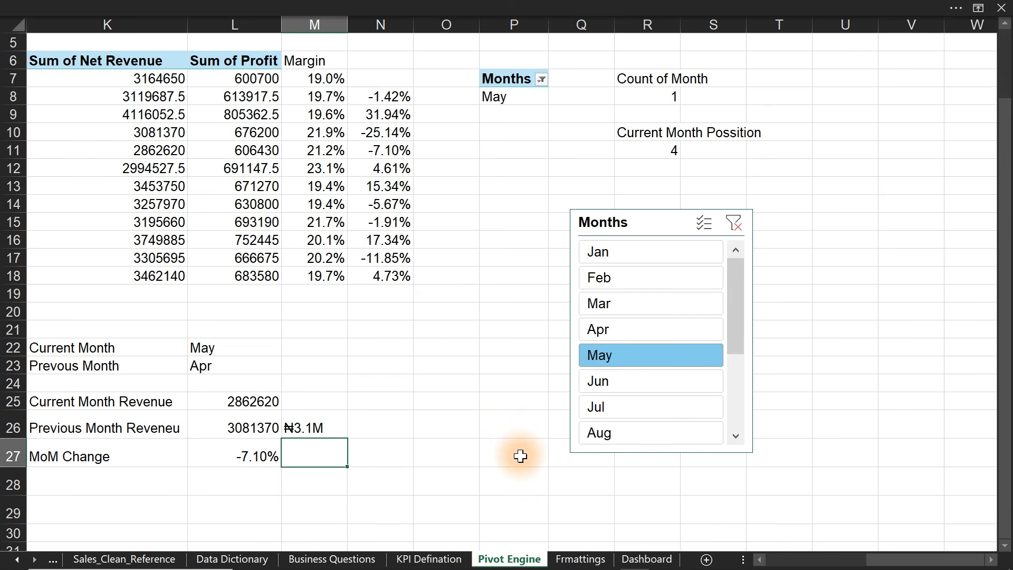
pyautogui.click(579, 560)
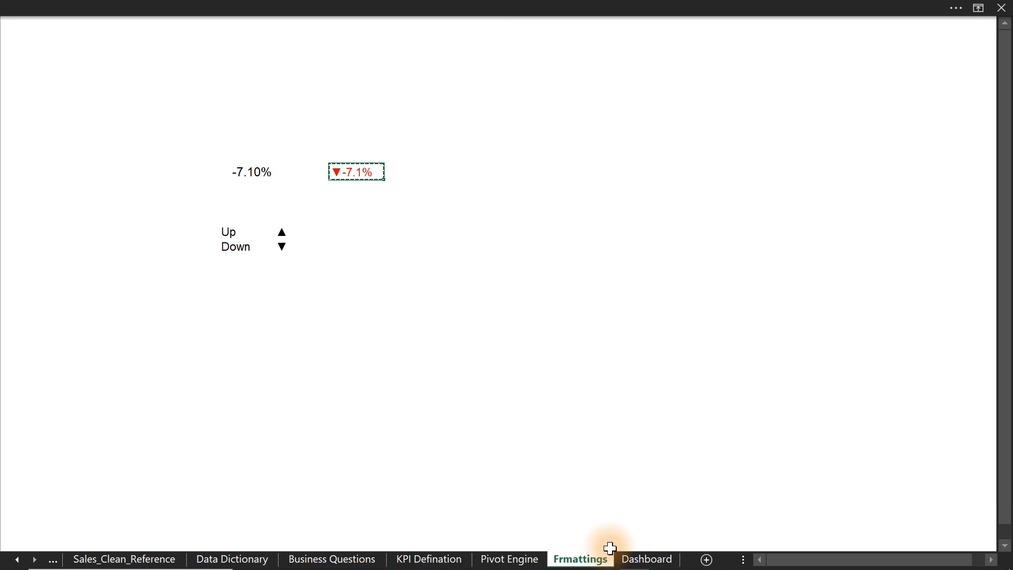
pyautogui.click(634, 560)
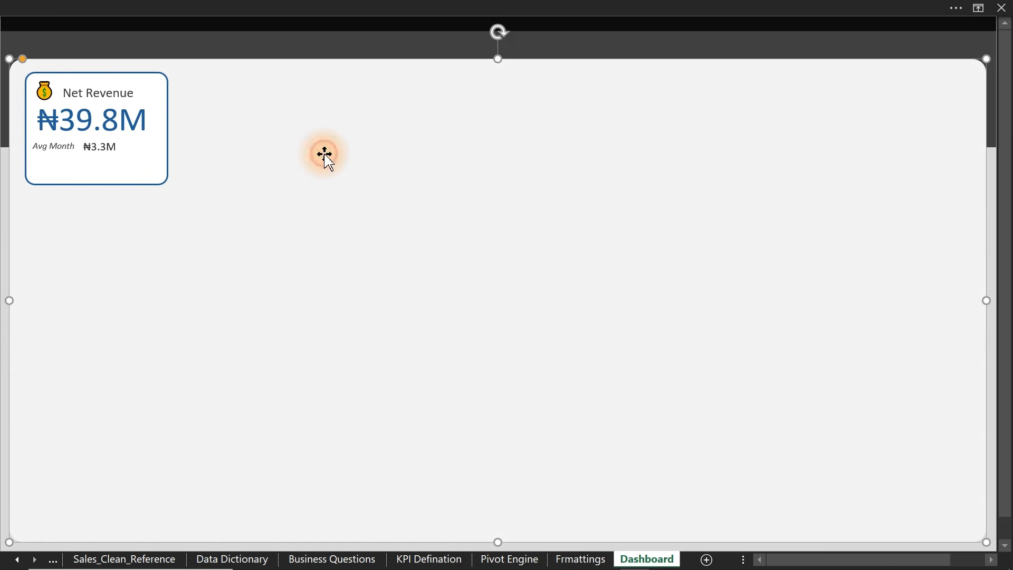
pyautogui.click(2, 232)
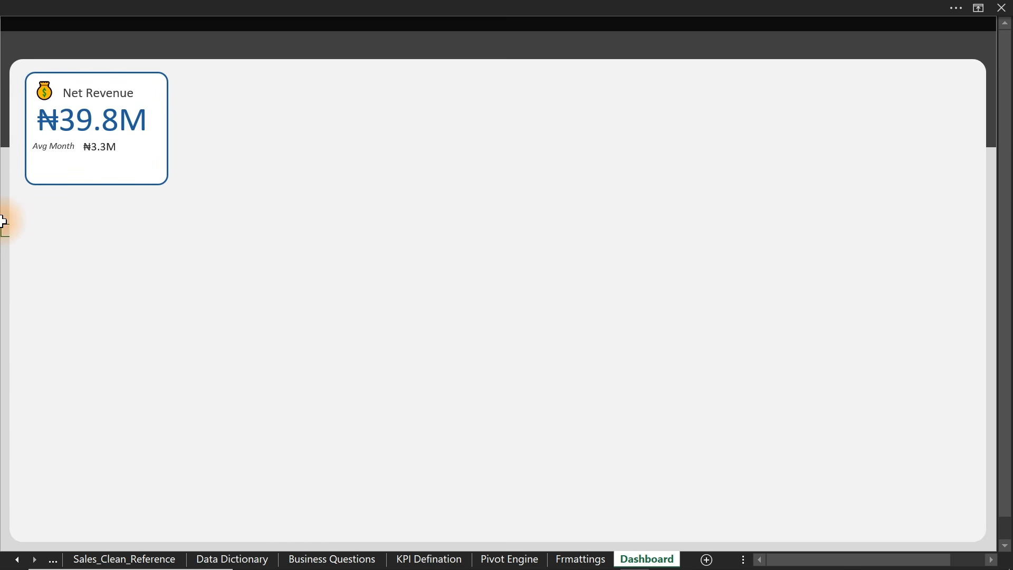
pyautogui.rightClick(3, 221)
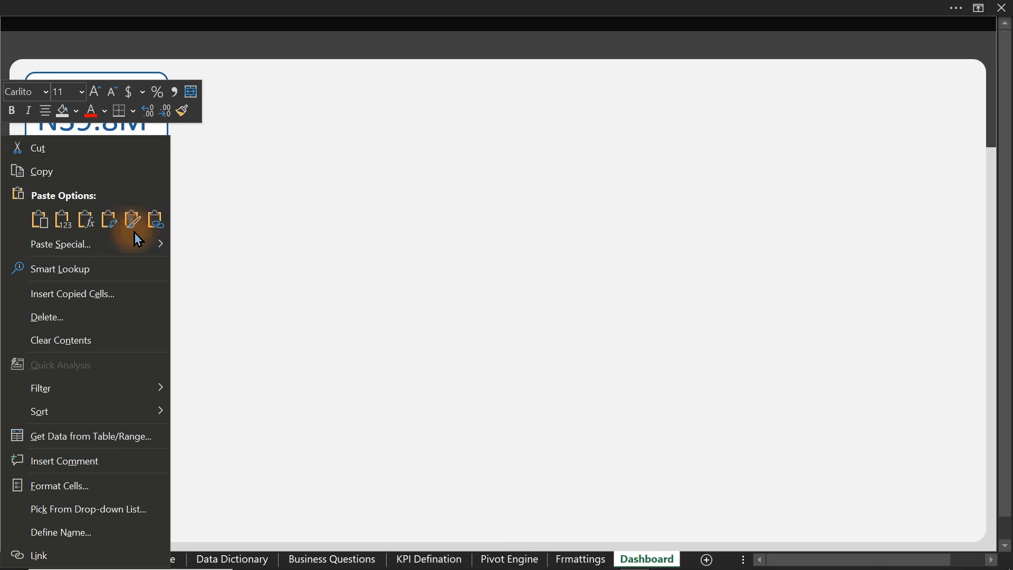
pyautogui.moveTo(161, 248)
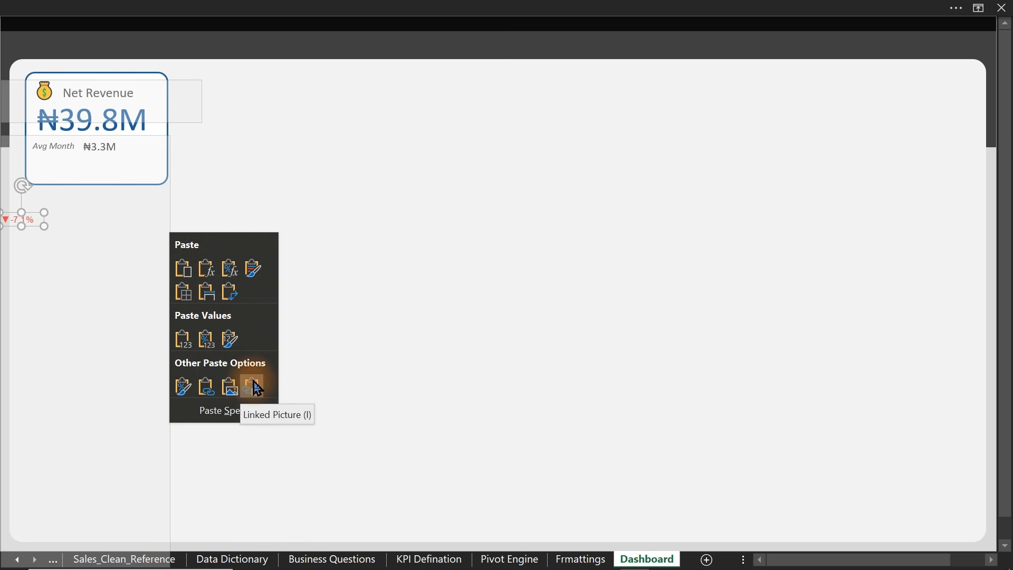
pyautogui.click(254, 387)
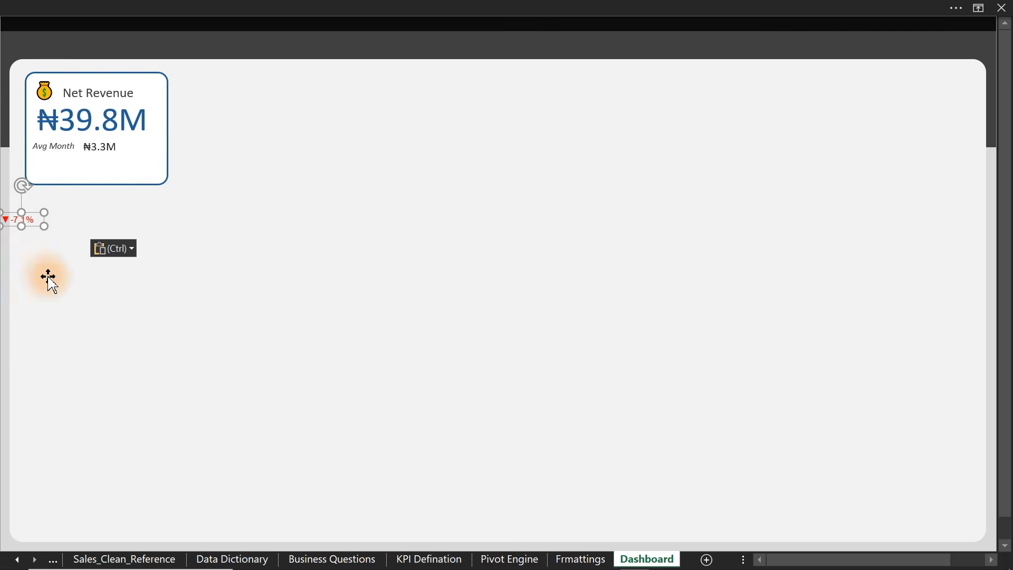
pyautogui.moveTo(29, 221); pyautogui.dragTo(150, 166)
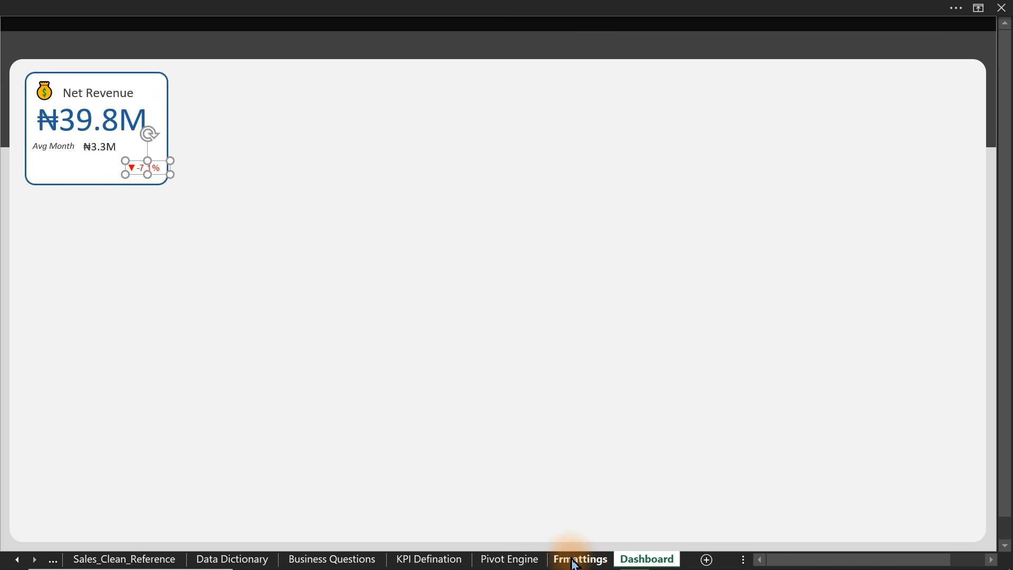
# - On the Pivot Engine sheet, label K28 Title and enter the formula ="vs "&L23 in L28
pyautogui.click(537, 560)
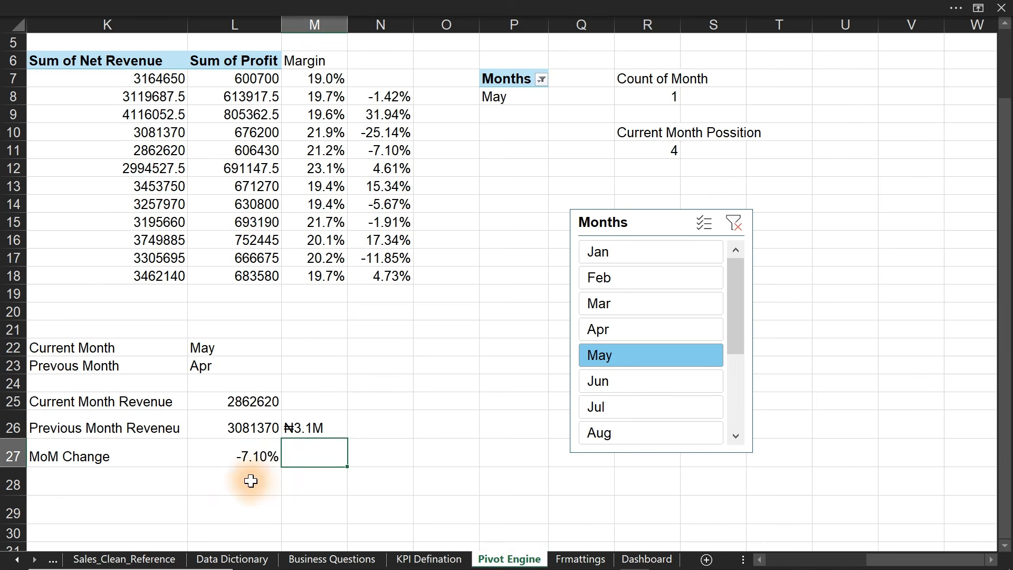
pyautogui.click(102, 483)
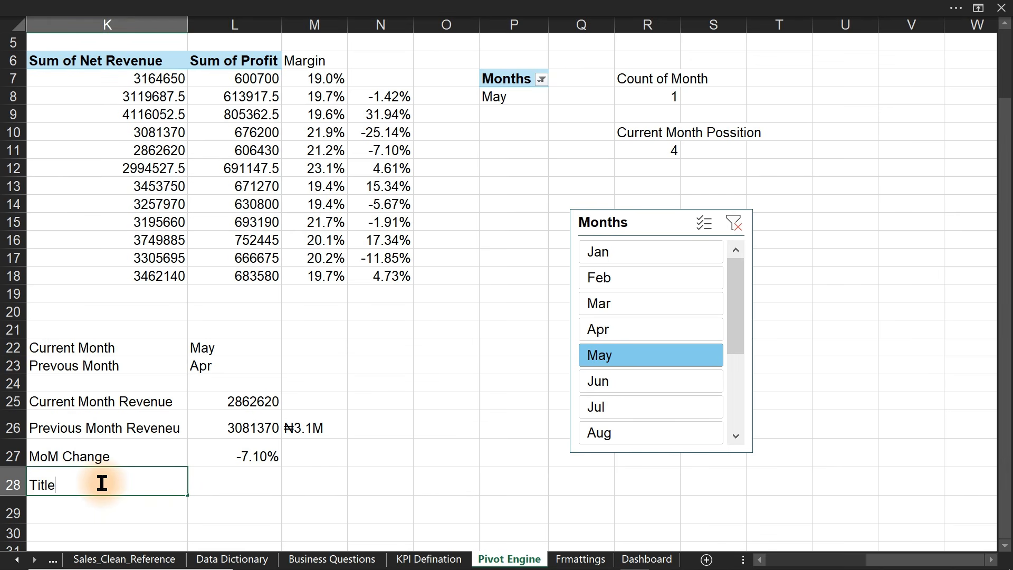
pyautogui.press('Tab')
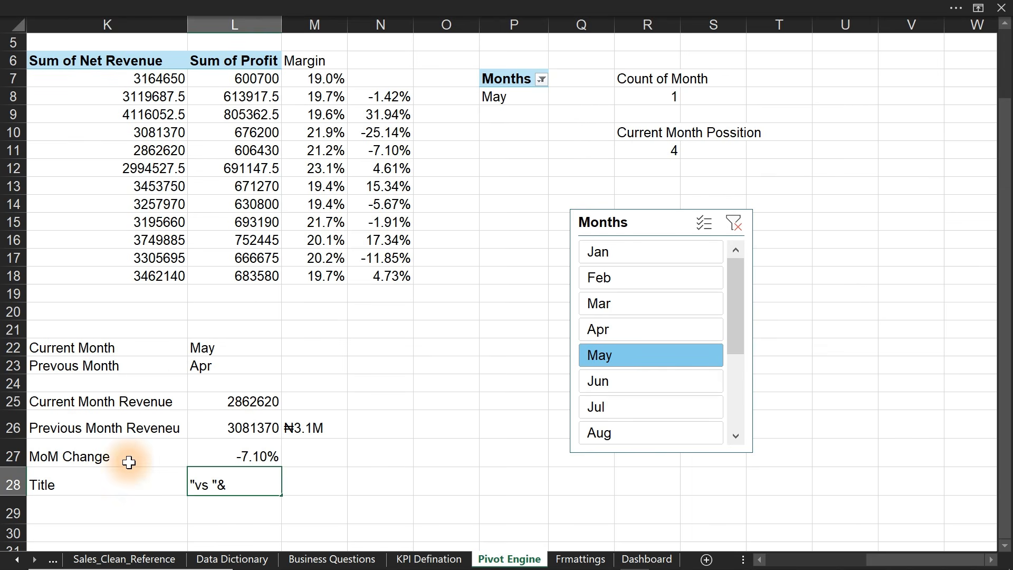
pyautogui.click(197, 368)
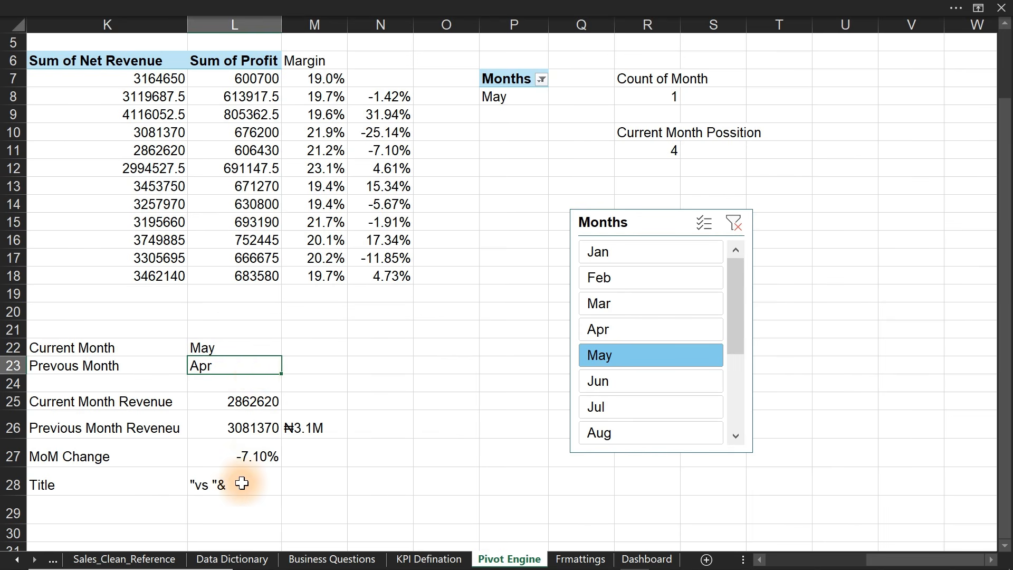
pyautogui.click(214, 481)
pyautogui.doubleClick(214, 481)
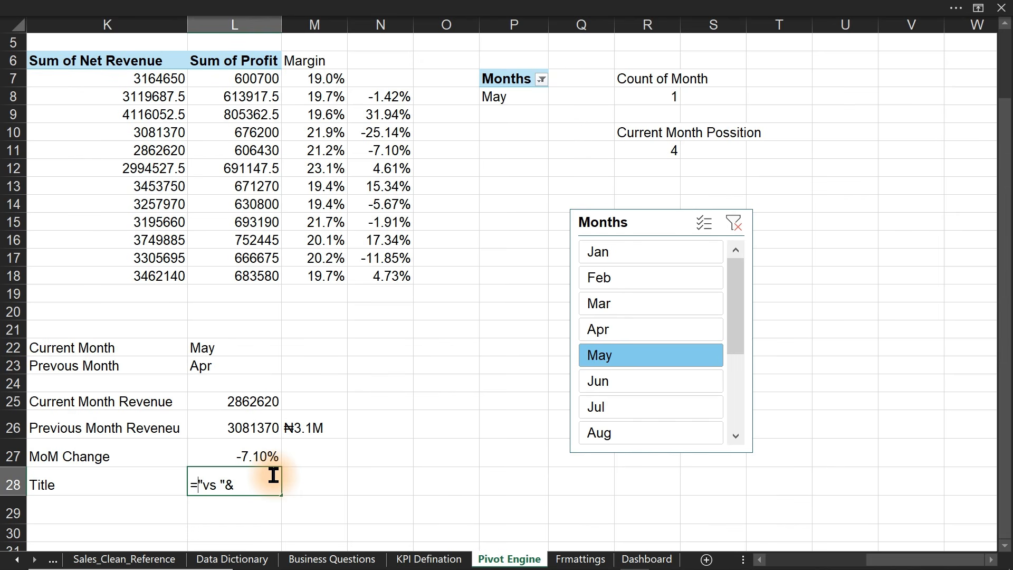
pyautogui.click(205, 365)
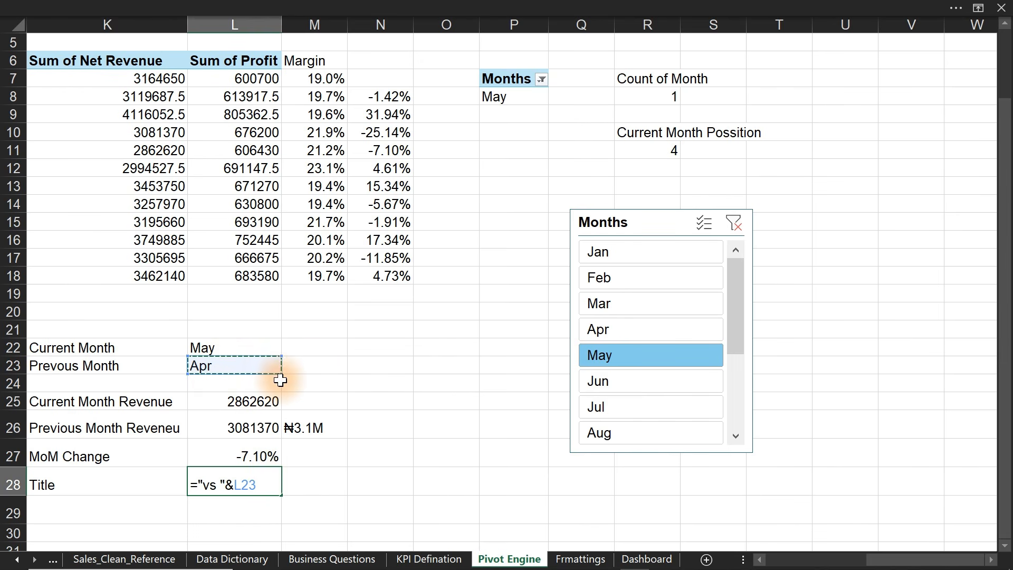
pyautogui.press('Return')
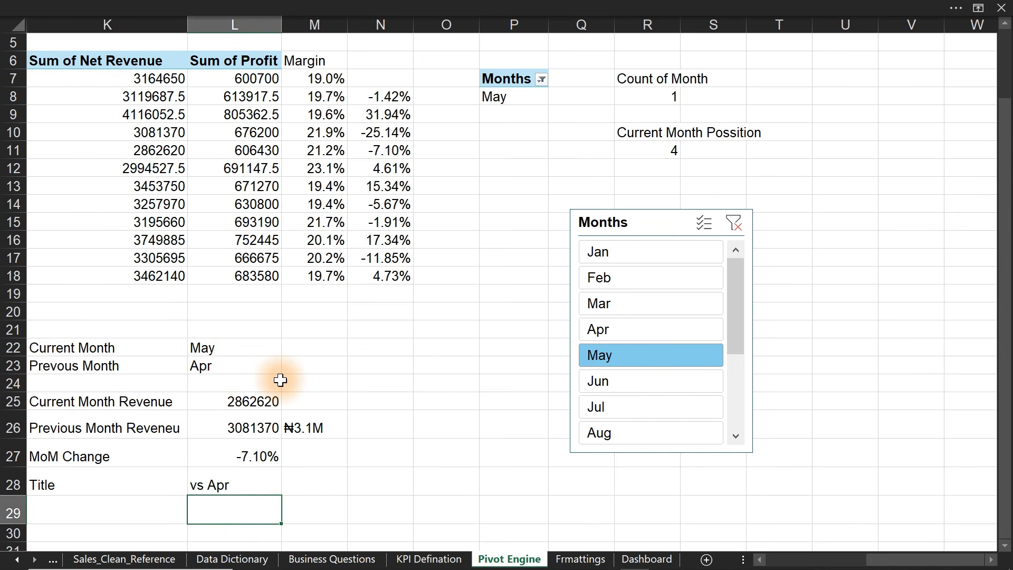
# - Duplicate the Avg Month label on the dashboard's Net Revenue card and place the copy directly below the original
pyautogui.click(241, 490)
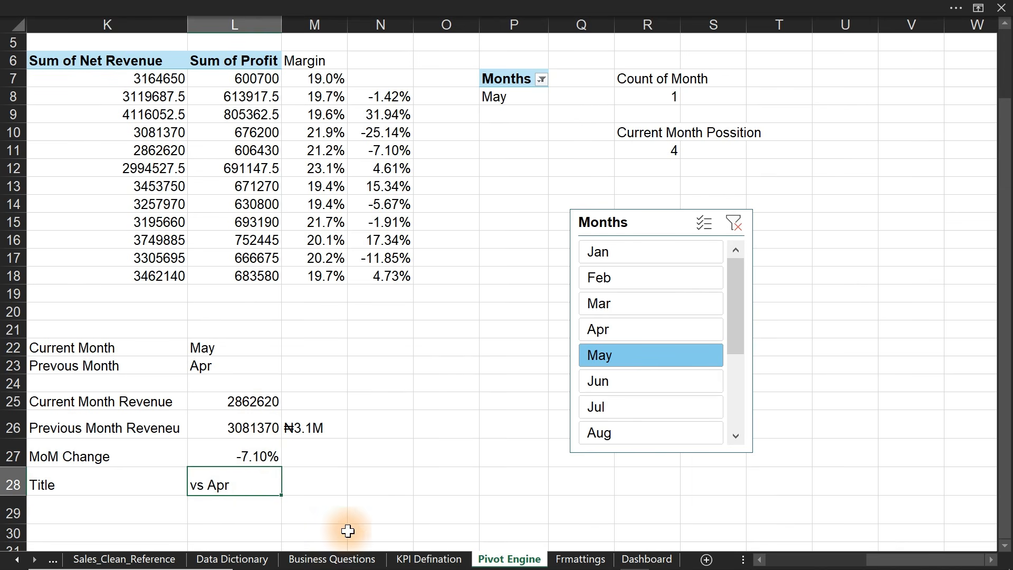
pyautogui.click(631, 561)
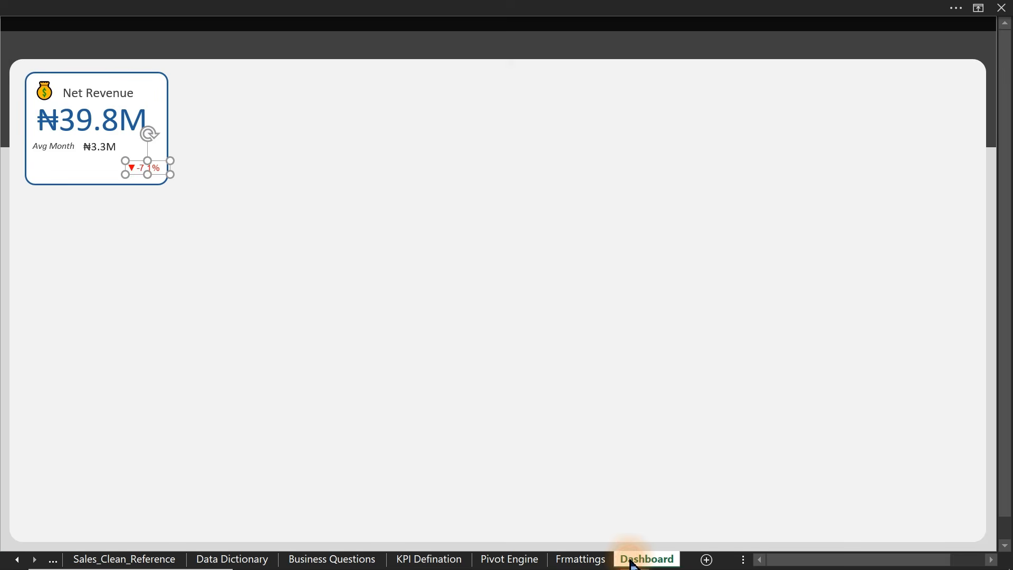
pyautogui.click(58, 147)
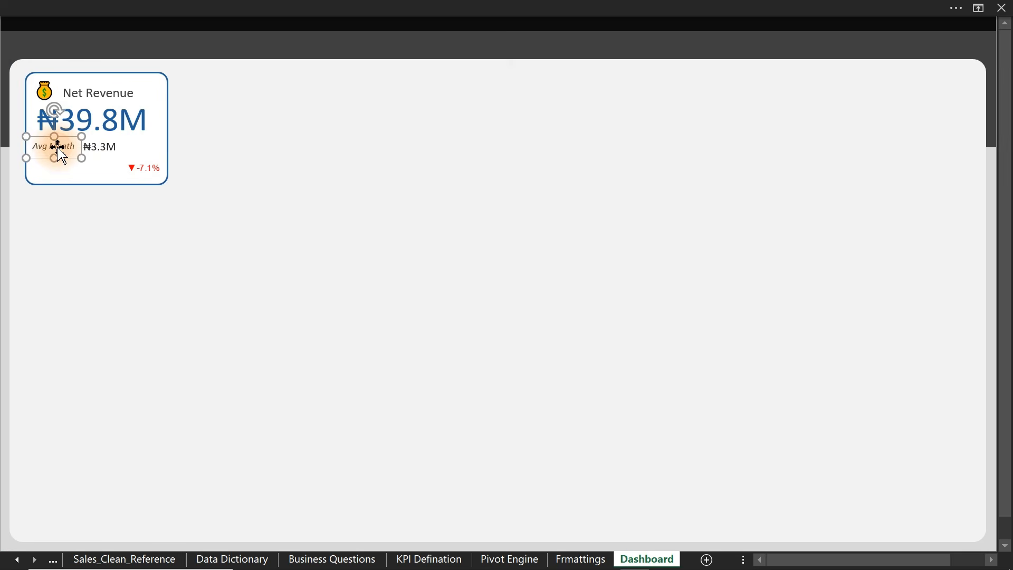
pyautogui.moveTo(59, 149); pyautogui.dragTo(63, 169)
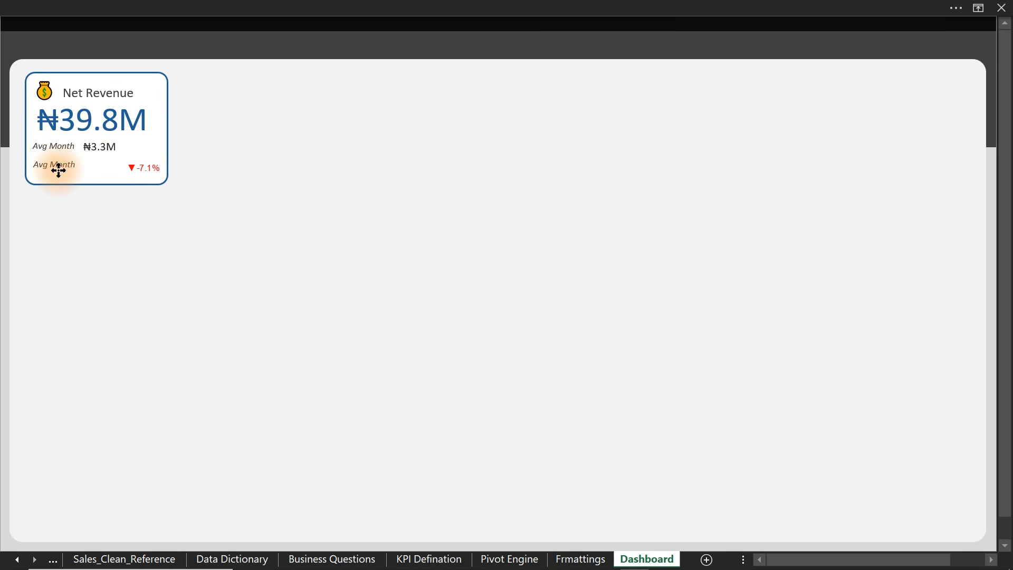
pyautogui.click(59, 169)
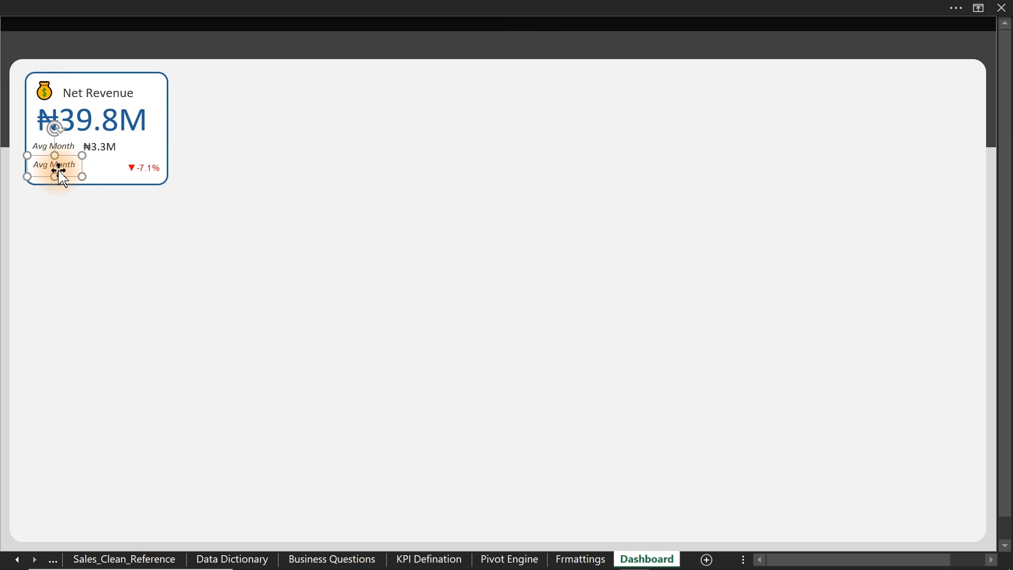
# - Link the duplicated label to the title text in Pivot Engine cell L28
pyautogui.click(522, 560)
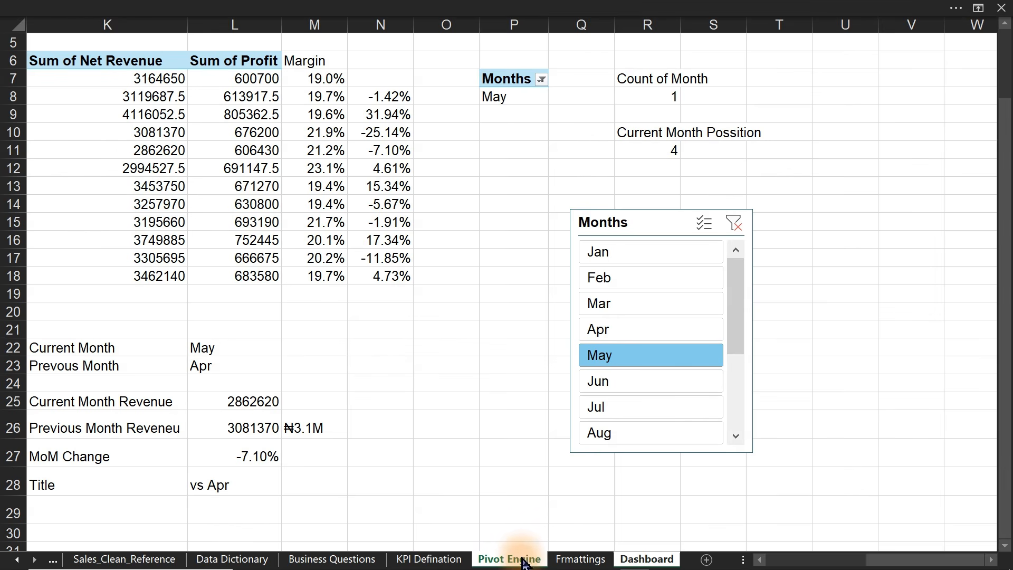
pyautogui.click(219, 486)
pyautogui.hotkey('ctrl', 'c')
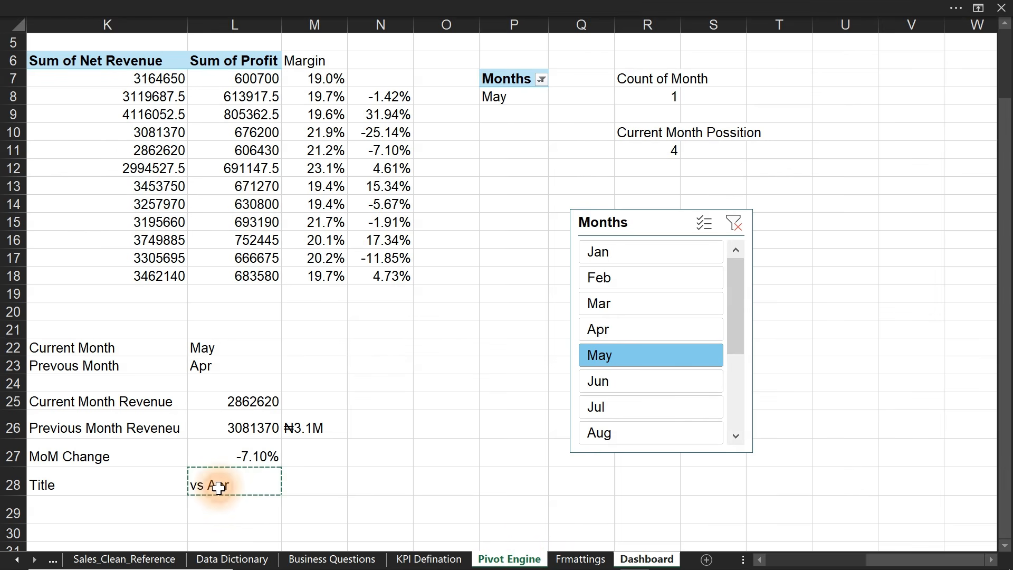
pyautogui.press('Return')
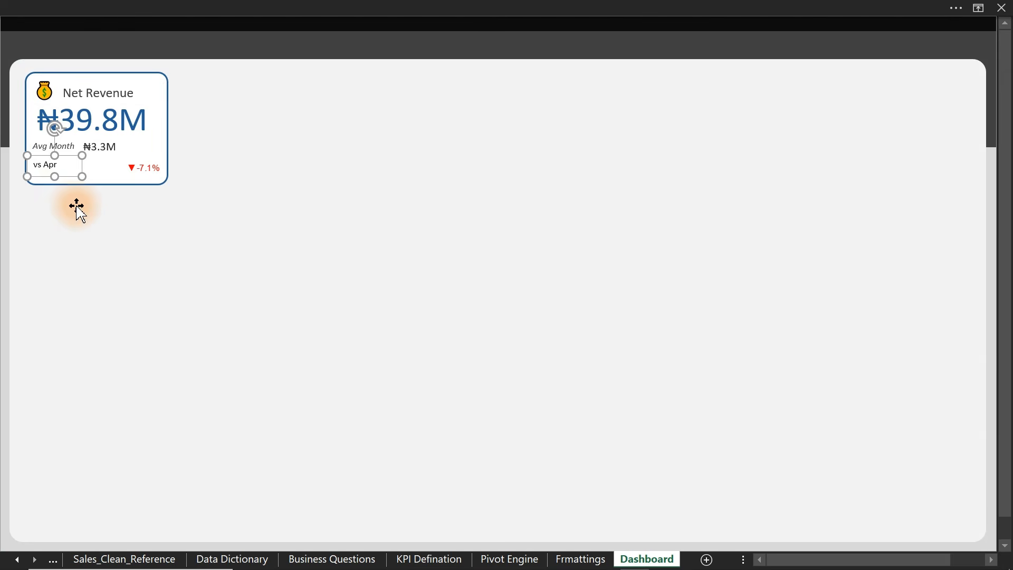
# - Copy the Avg Month label's formatting onto the vs Apr label with Format Painter
pyautogui.click(36, 144)
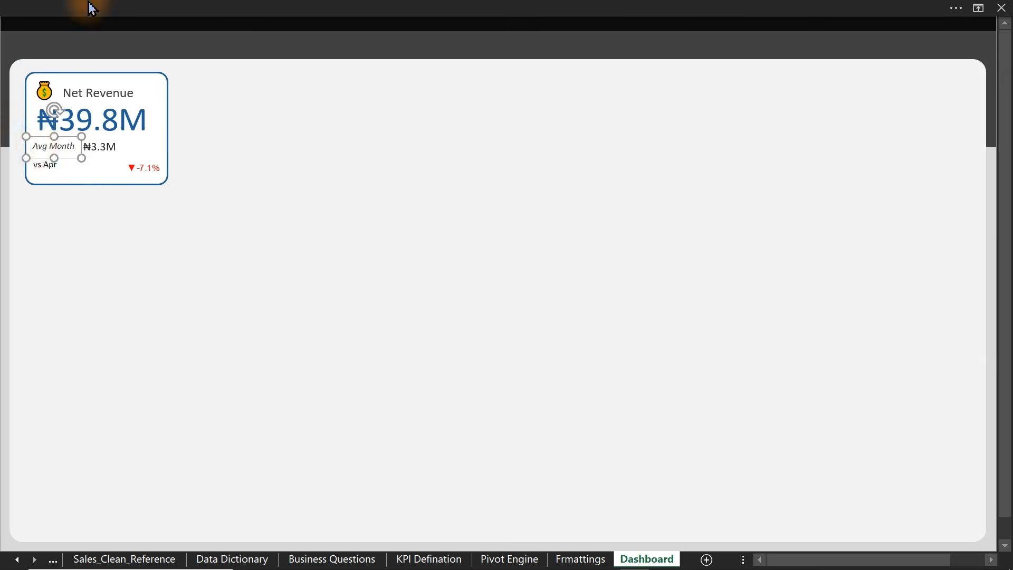
pyautogui.click(122, 8)
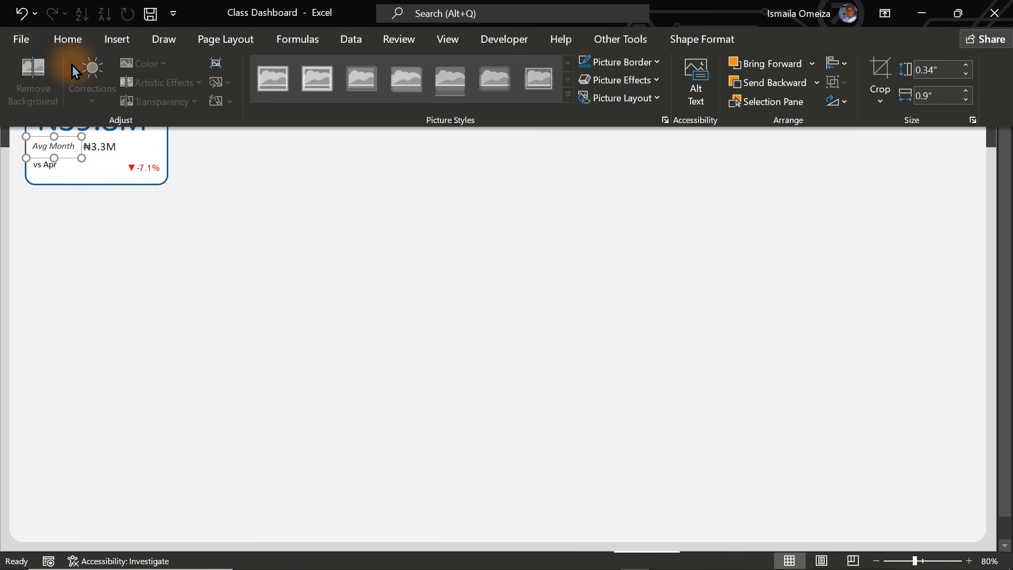
pyautogui.click(75, 42)
pyautogui.click(46, 96)
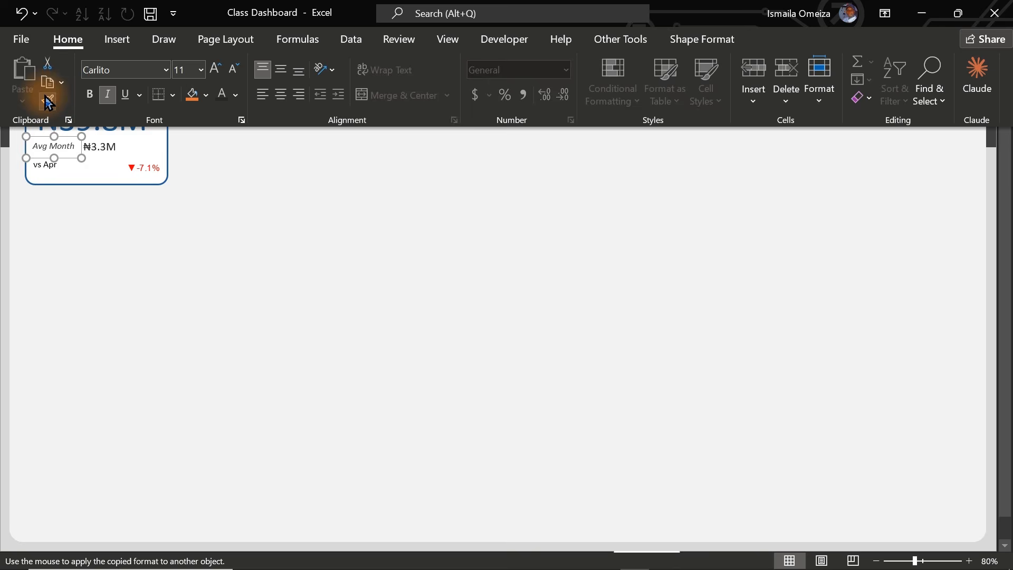
pyautogui.click(47, 174)
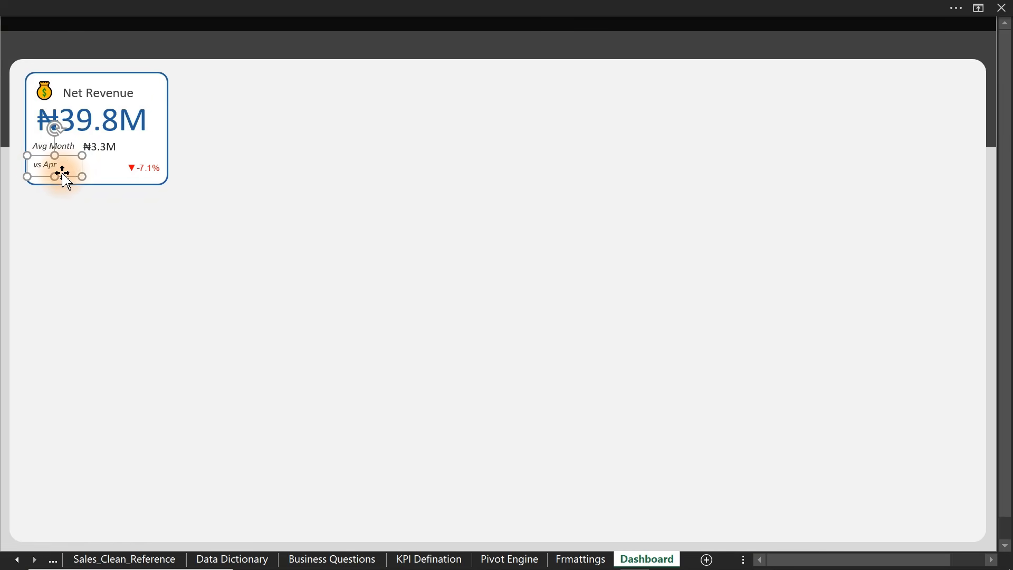
# - Enlarge the font of the Avg Month and vs Apr labels together and widen both text boxes to fit the text
pyautogui.keyDown('ctrl'); pyautogui.click(39, 144); pyautogui.keyUp('ctrl')
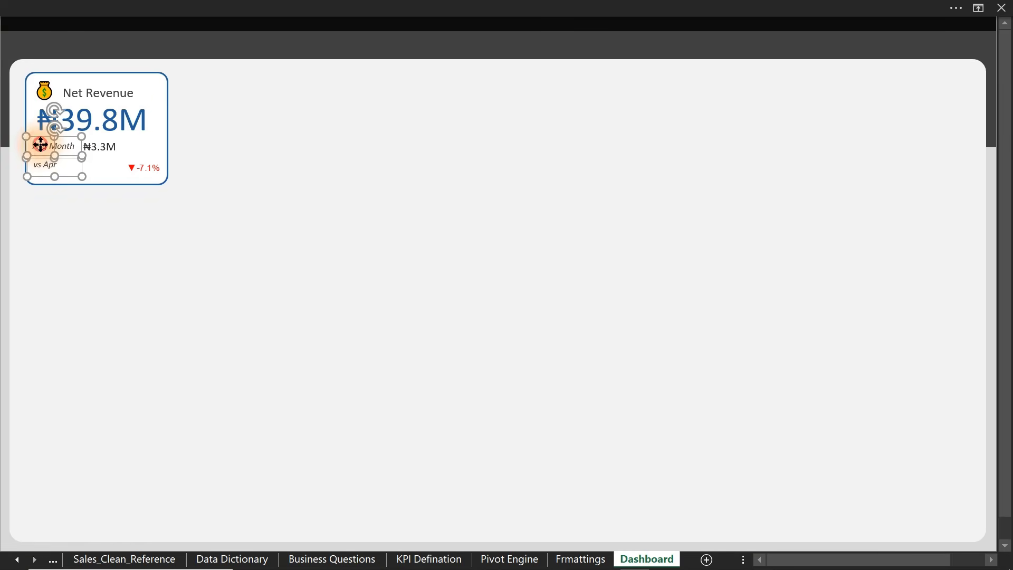
pyautogui.click(212, 7)
pyautogui.click(215, 74)
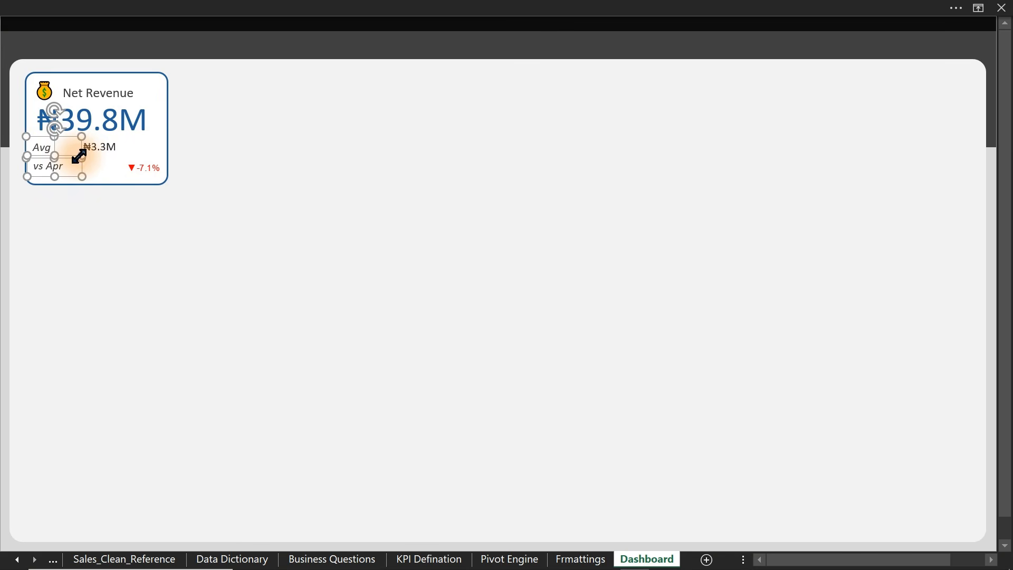
pyautogui.moveTo(80, 155); pyautogui.dragTo(96, 156)
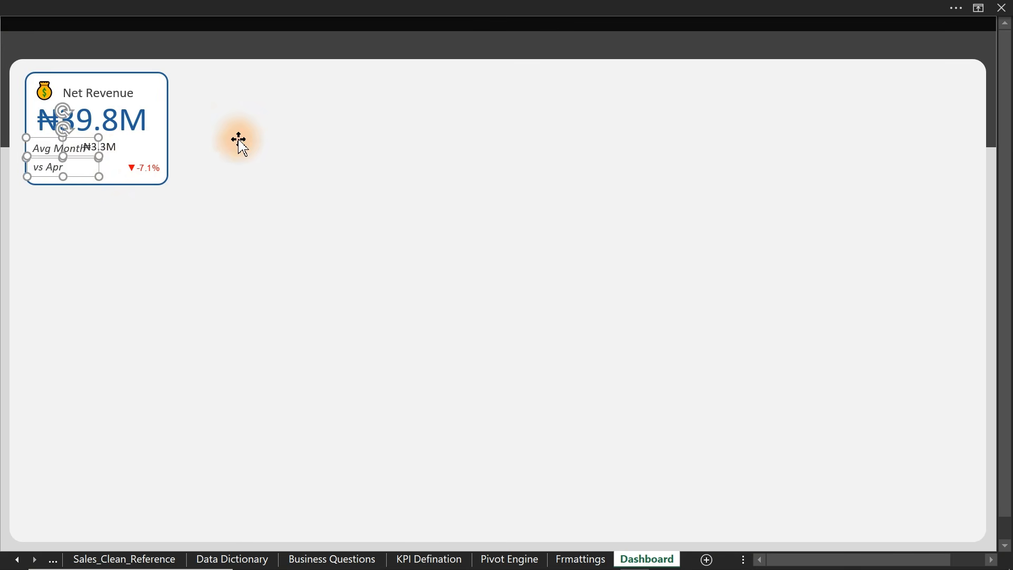
# - Shift the monthly average value to clear its label, duplicate it beside vs Apr, and link the copy to Pivot Engine cell M26
pyautogui.click(299, 147)
pyautogui.click(112, 146)
pyautogui.moveTo(113, 147); pyautogui.dragTo(113, 170)
pyautogui.hotkey('ctrl', 'd')
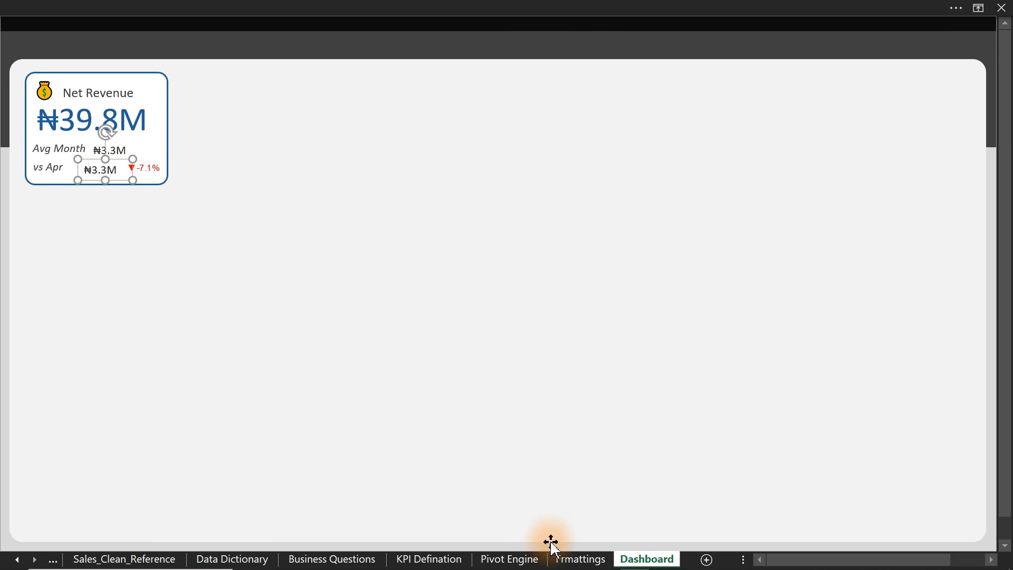
pyautogui.click(533, 560)
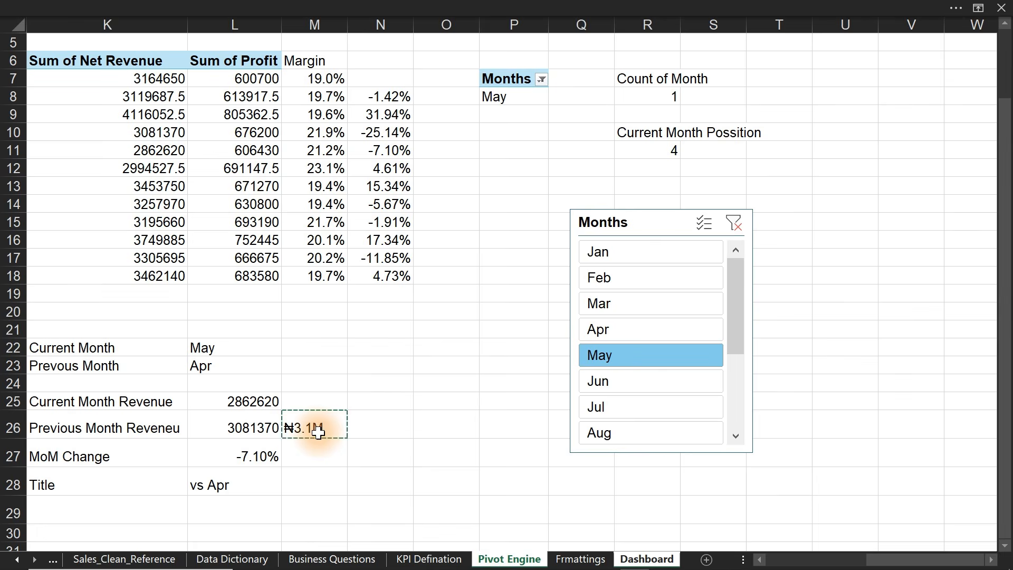
pyautogui.press('Return')
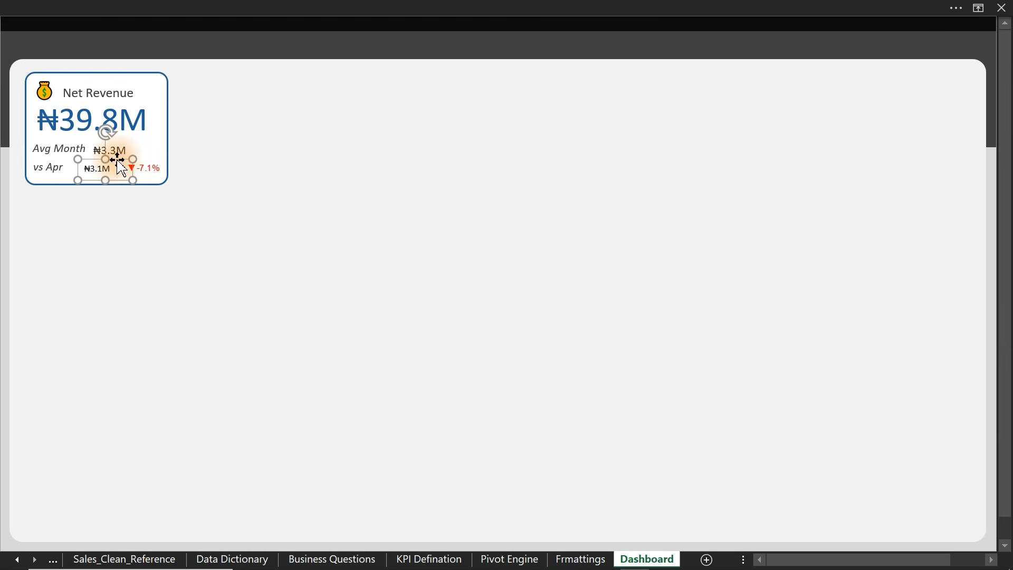
# - Copy the monthly average value's formatting onto the previous month's revenue value and nudge the MoM change picture in line with it
pyautogui.click(120, 147)
pyautogui.click(194, 7)
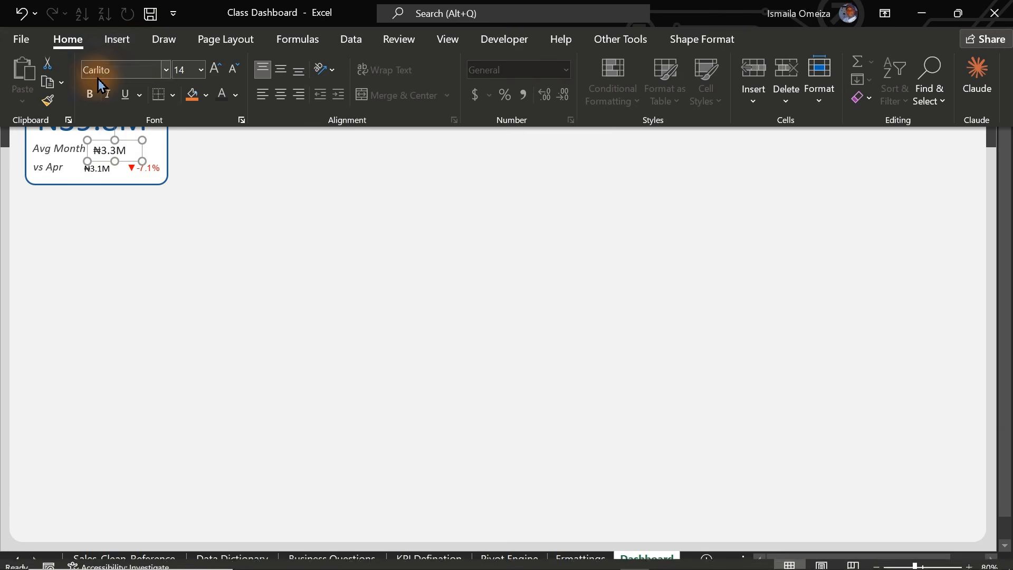
pyautogui.click(48, 100)
pyautogui.click(100, 170)
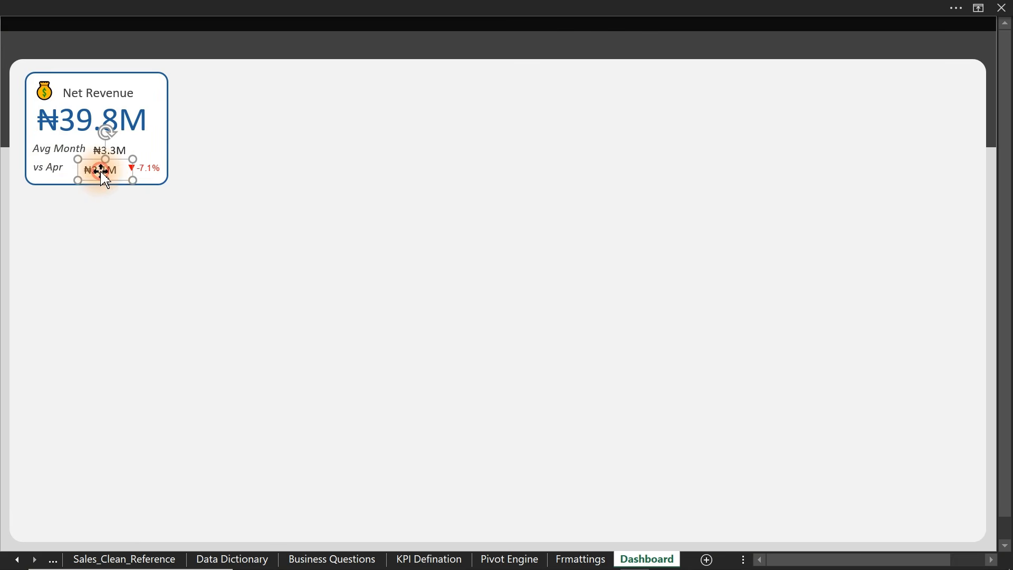
pyautogui.click(152, 172)
pyautogui.moveTo(152, 171); pyautogui.dragTo(150, 171)
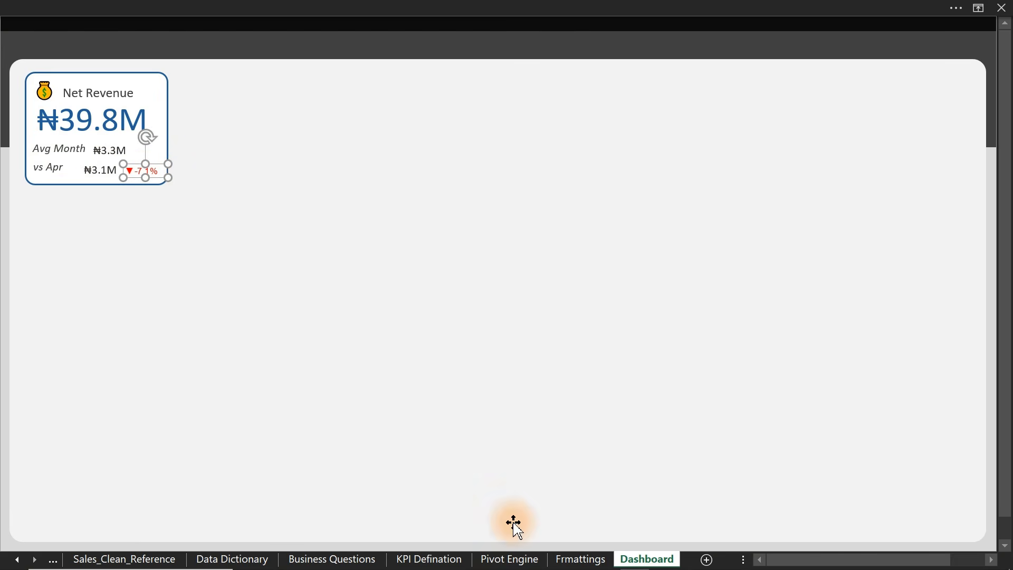
# - Move the Months slicer from the Pivot Engine sheet to open space on the Dashboard and filter it to Mar
pyautogui.click(488, 557)
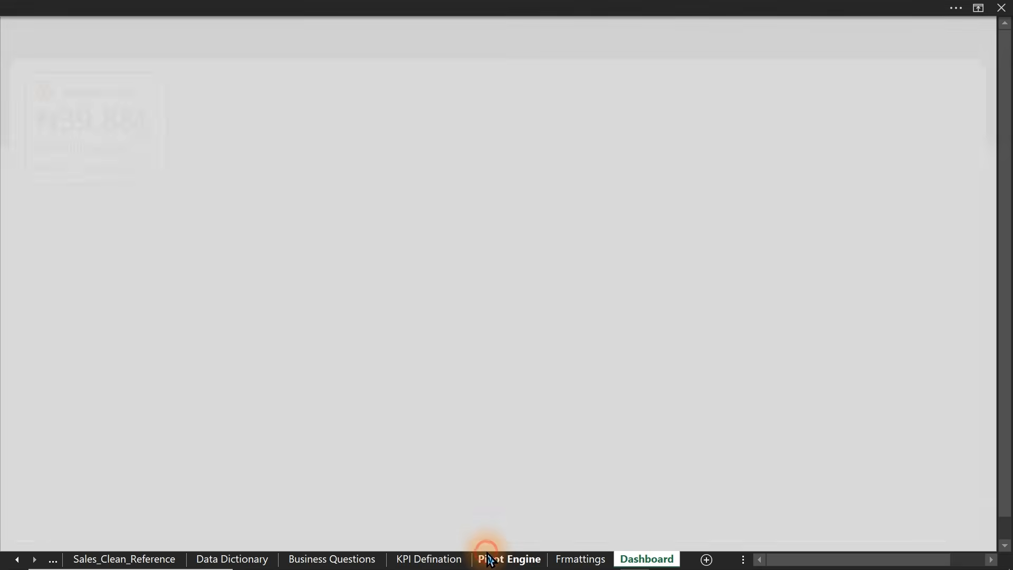
pyautogui.click(641, 216)
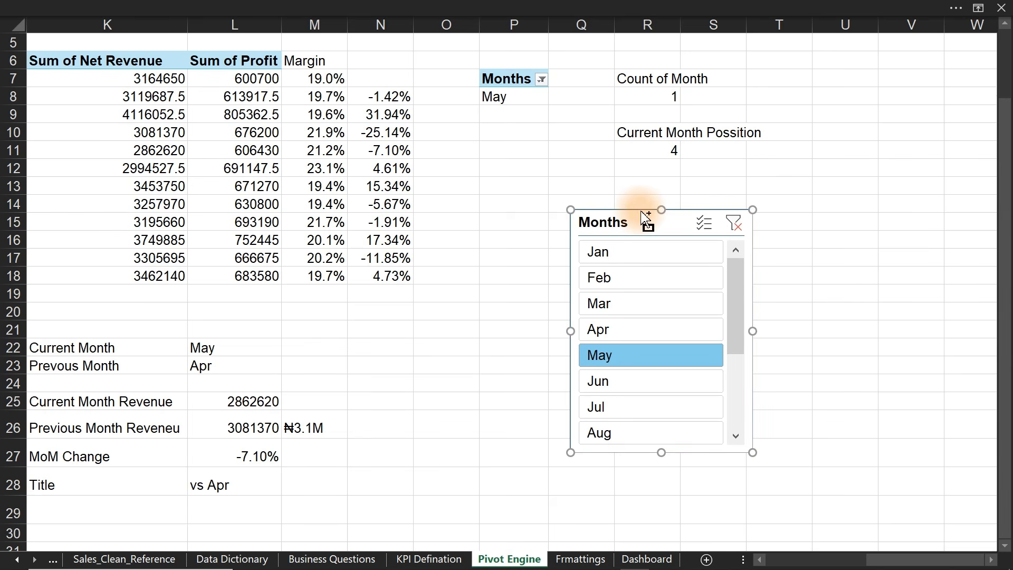
pyautogui.hotkey('ctrl', 'x')
pyautogui.click(629, 560)
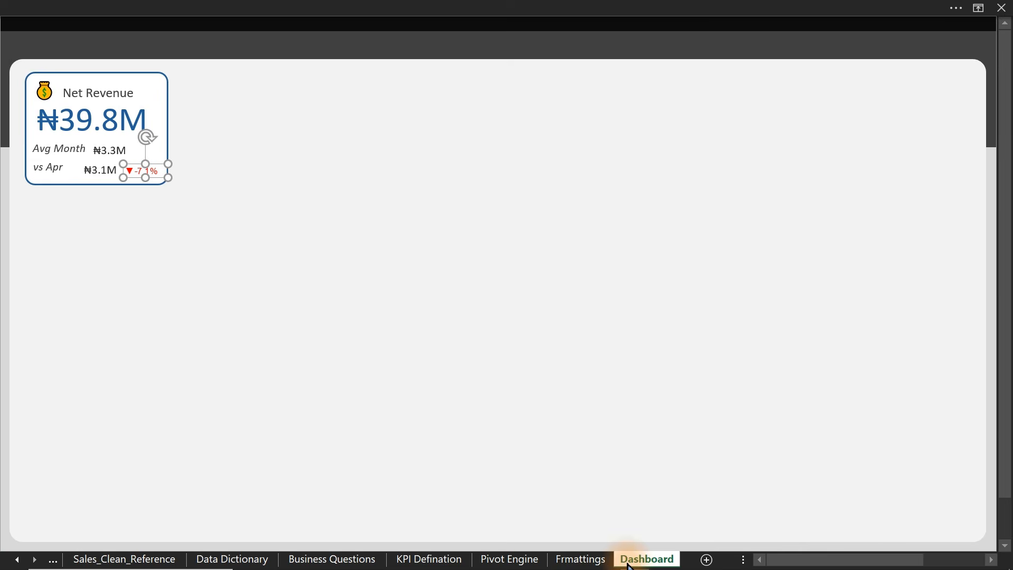
pyautogui.click(4, 253)
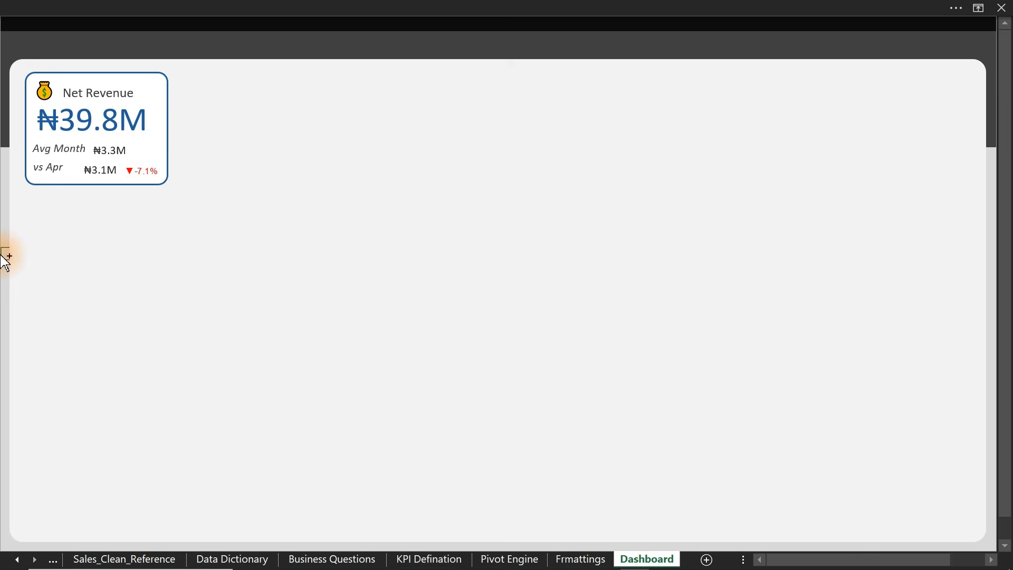
pyautogui.hotkey('ctrl', 'v')
pyautogui.moveTo(77, 252); pyautogui.dragTo(492, 134)
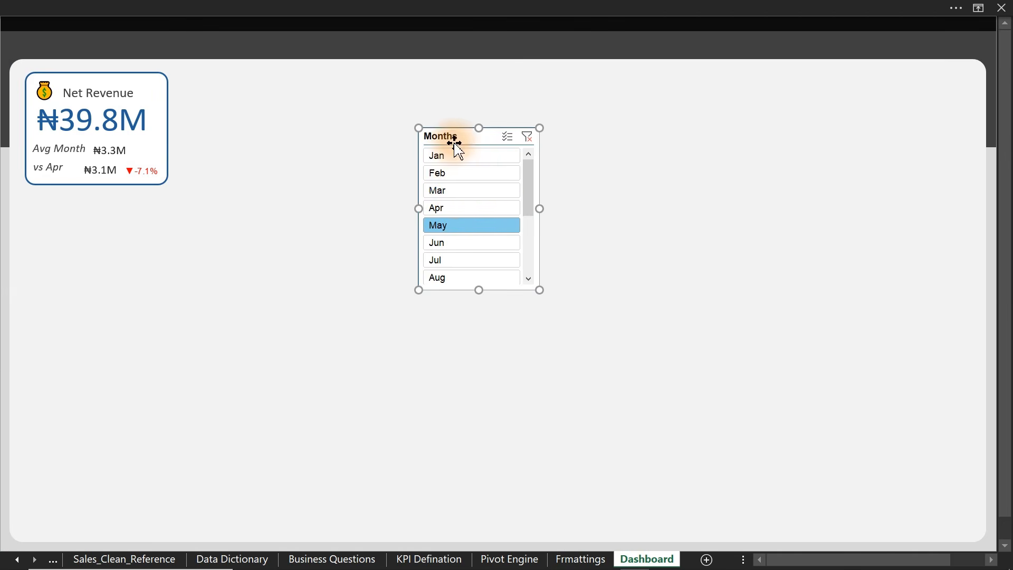
pyautogui.click(464, 193)
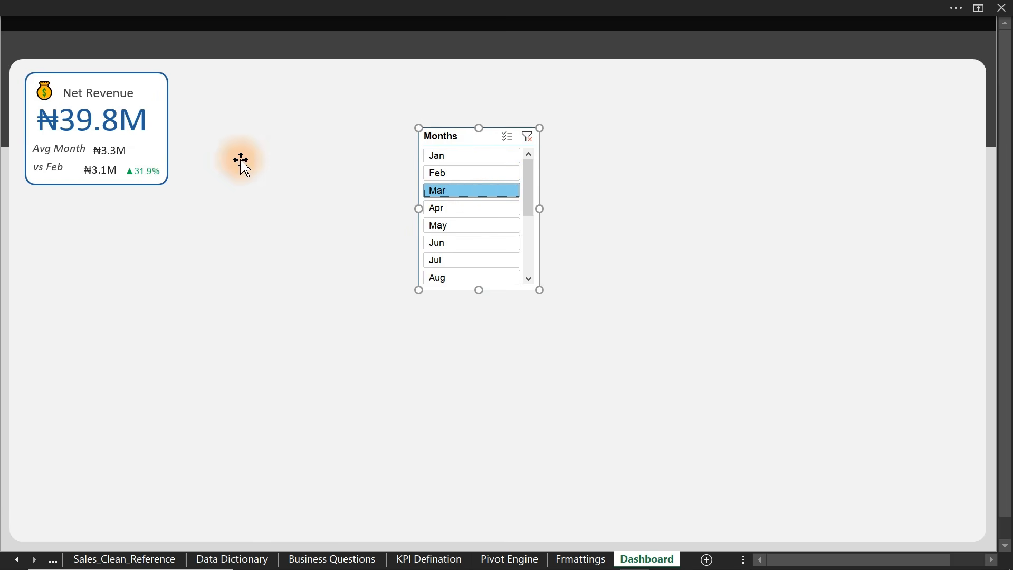
# - Delete the MoM change picture from the card and enlarge the font of its source cell on the Frmattings sheet to 14
pyautogui.click(146, 171)
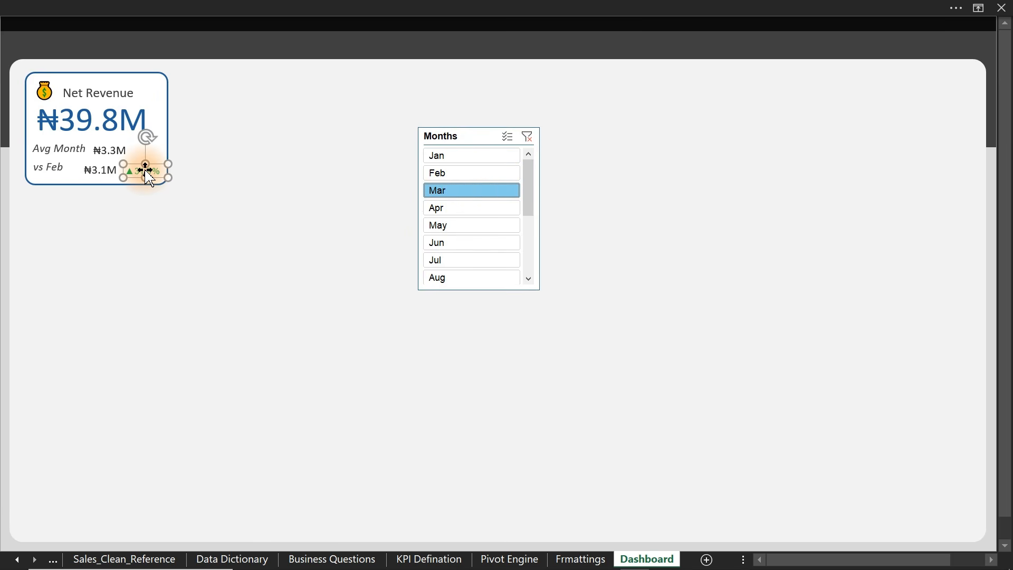
pyautogui.press('Delete')
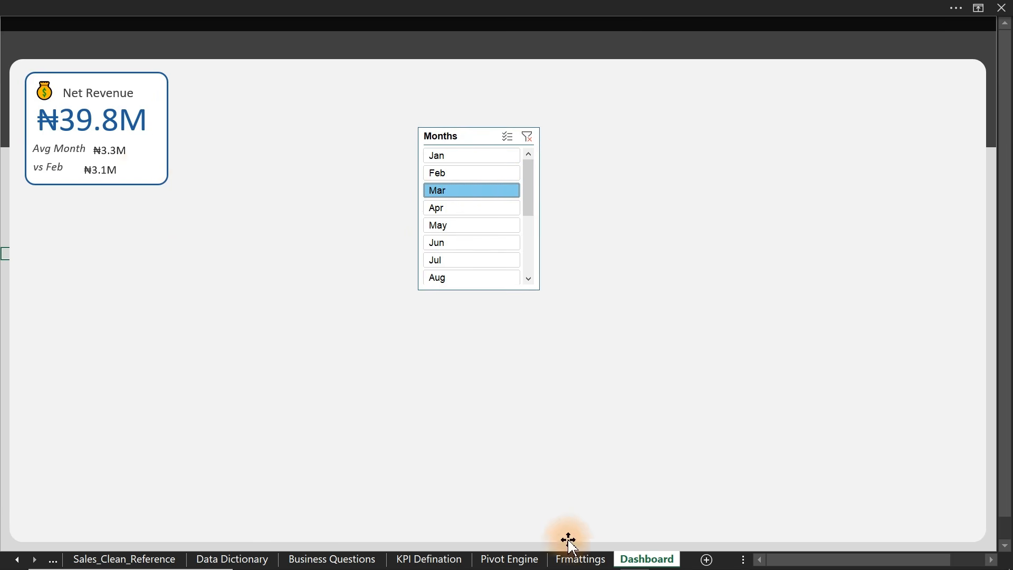
pyautogui.click(528, 561)
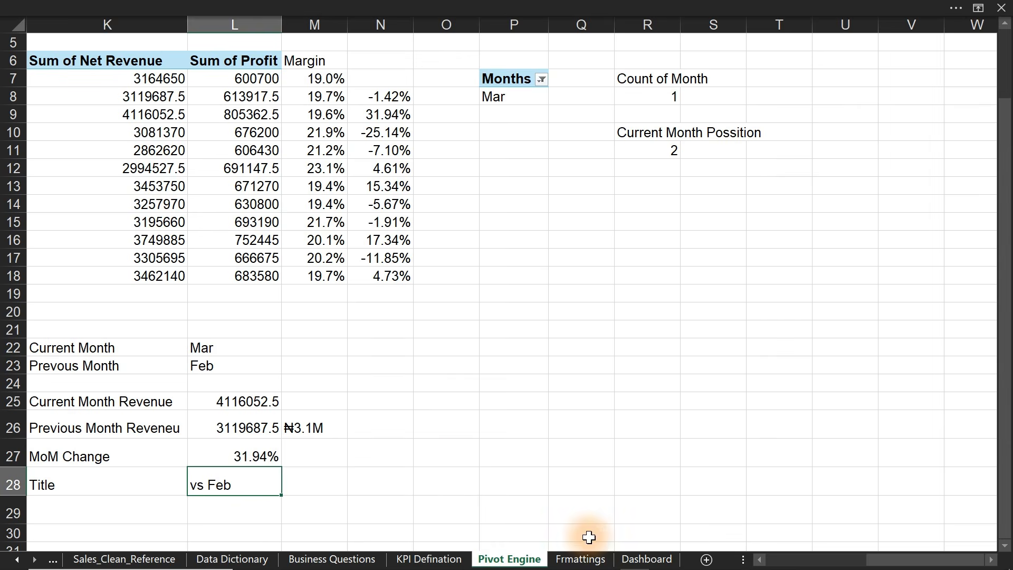
pyautogui.click(586, 561)
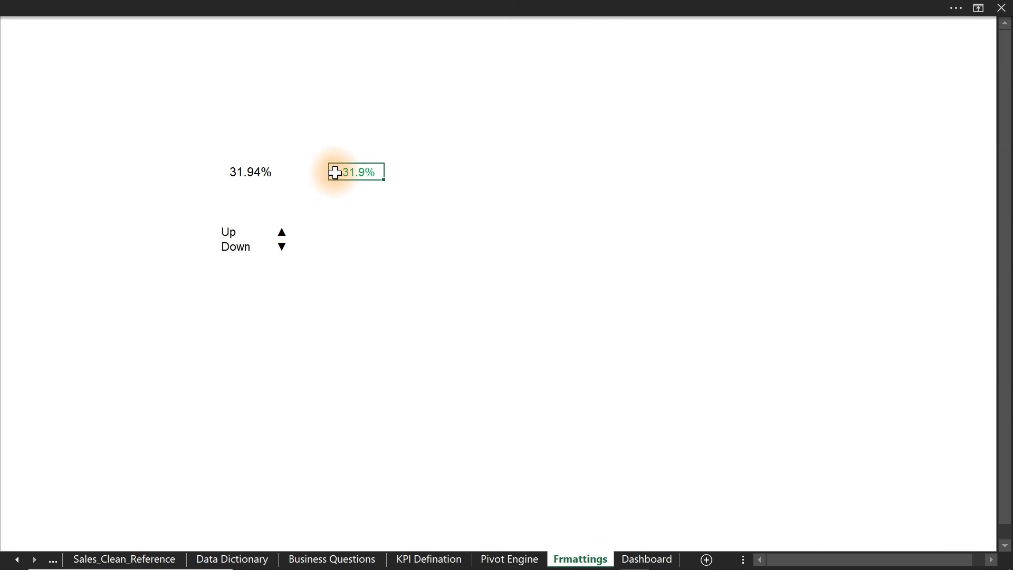
pyautogui.click(282, 7)
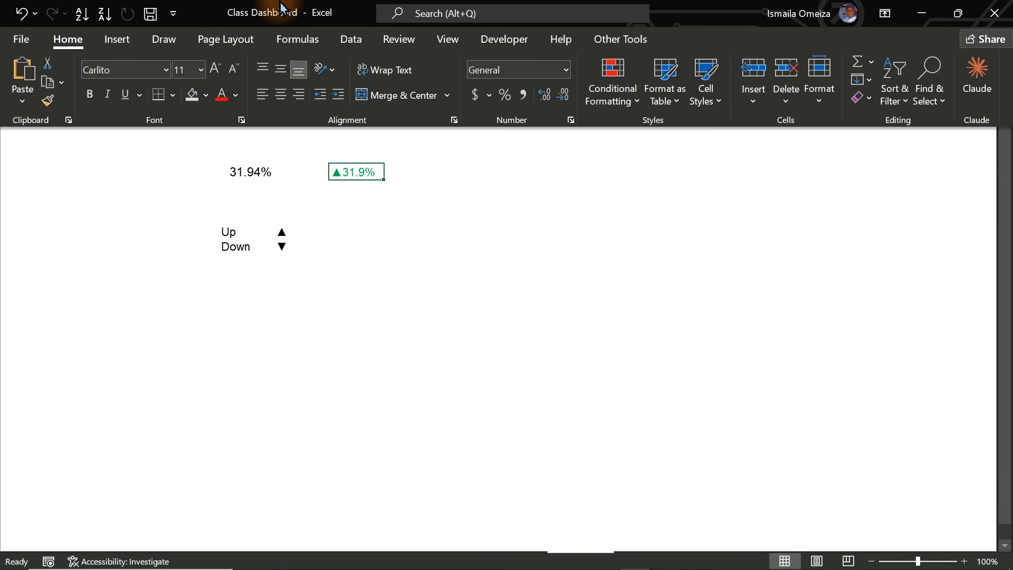
pyautogui.click(216, 70)
pyautogui.click(215, 70)
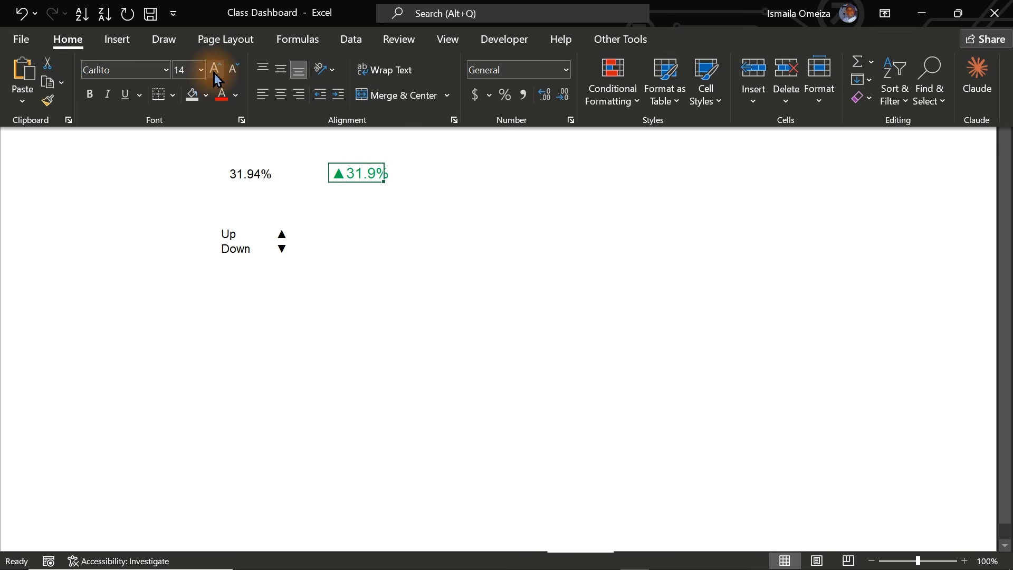
pyautogui.click(376, 231)
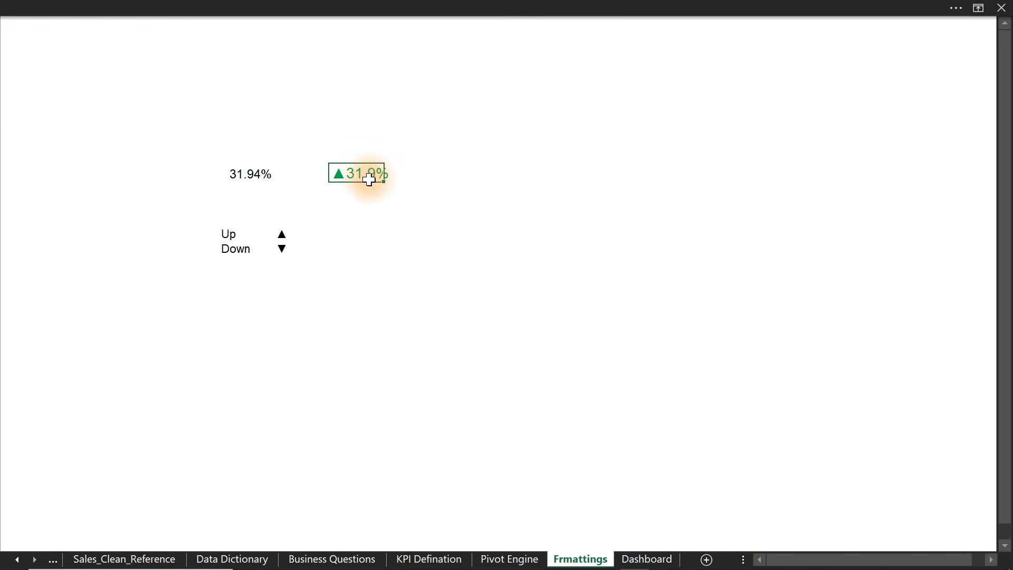
# - Show the headings on the Frmattings sheet, widen column G to fit the enlarged MoM change, and copy cell G11
pyautogui.click(491, 7)
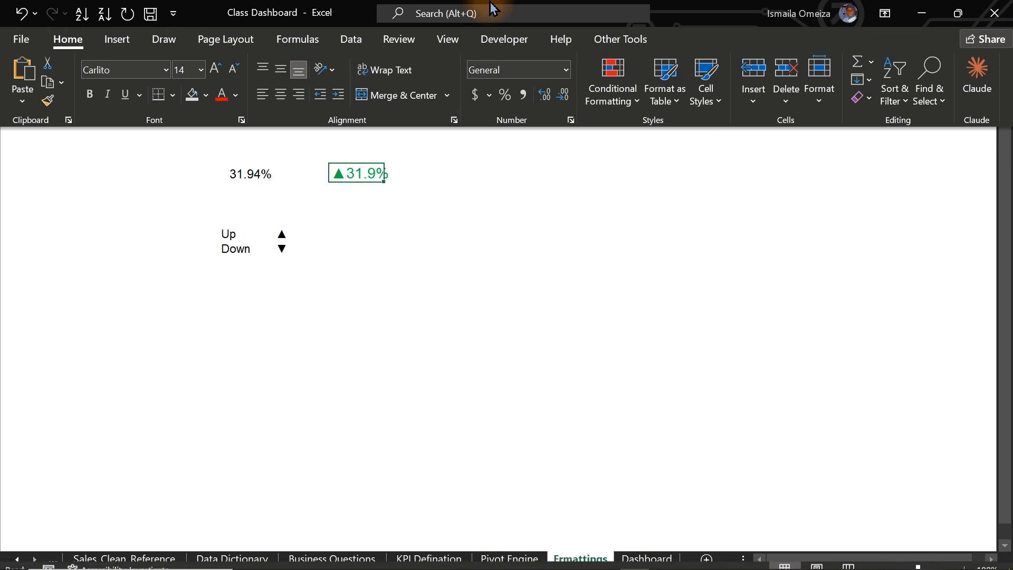
pyautogui.click(447, 40)
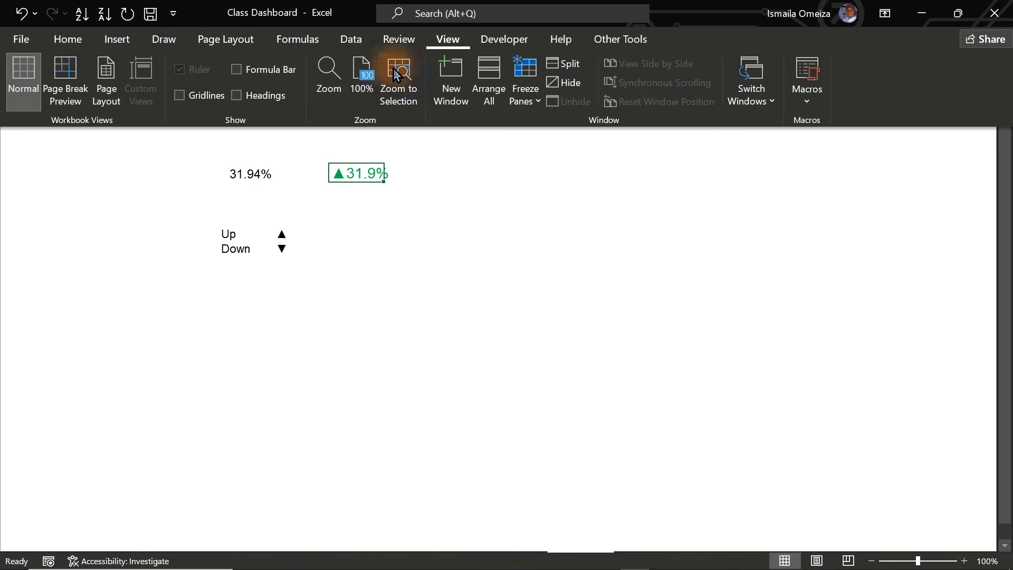
pyautogui.click(236, 95)
pyautogui.click(465, 169)
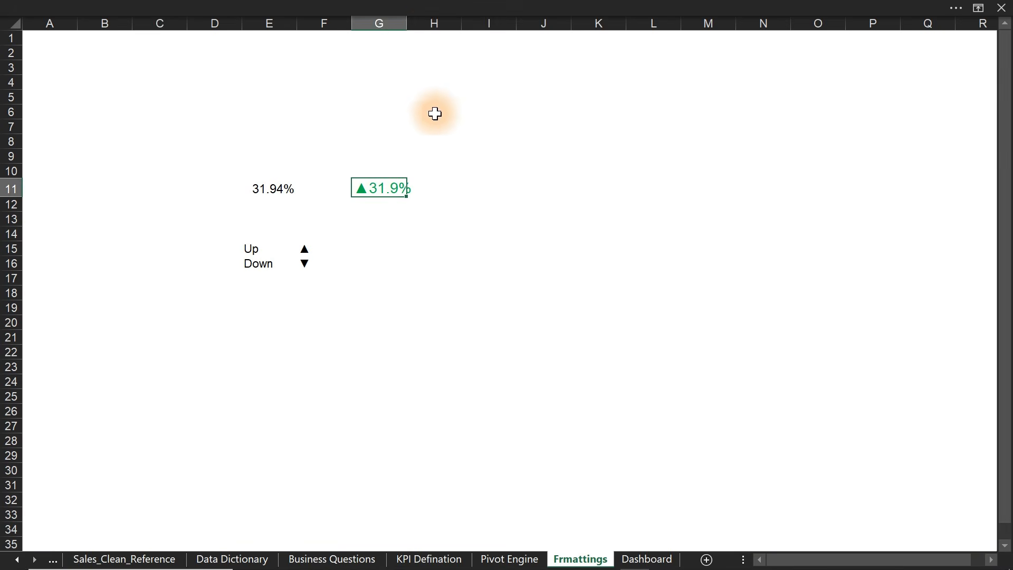
pyautogui.moveTo(412, 27); pyautogui.dragTo(430, 26)
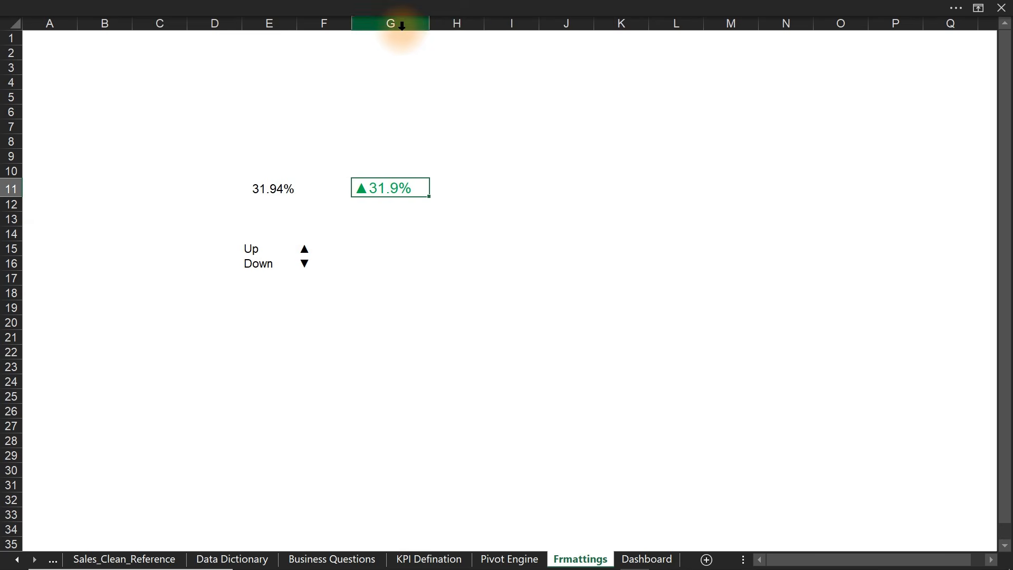
pyautogui.moveTo(353, 26); pyautogui.dragTo(348, 27)
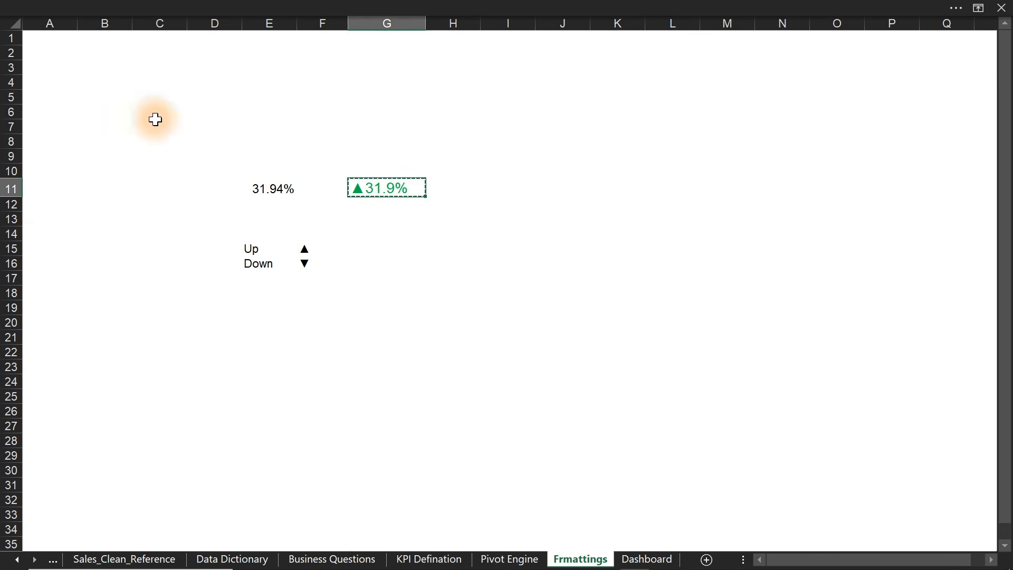
pyautogui.click(639, 559)
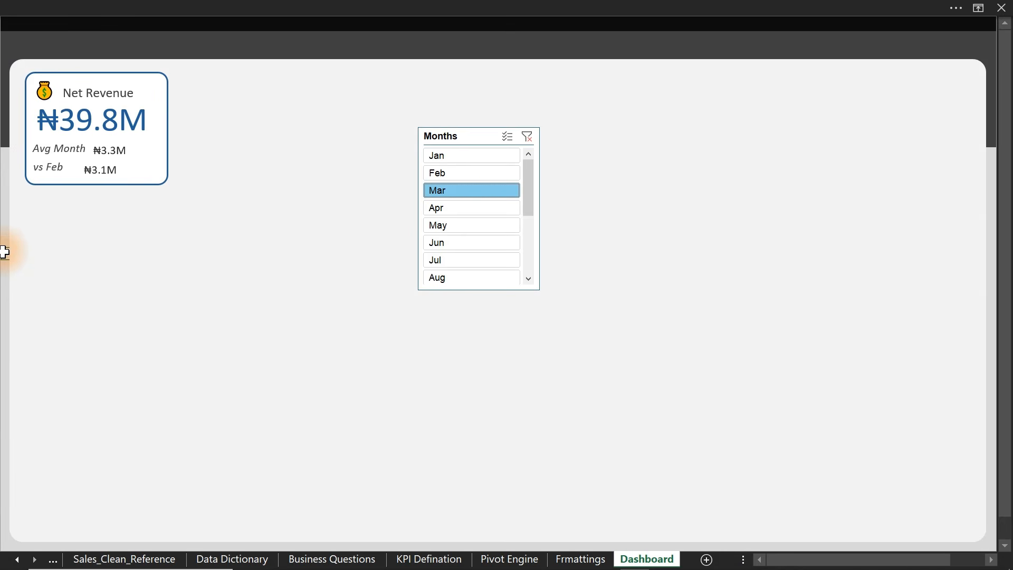
pyautogui.hotkey('ctrl', 'v')
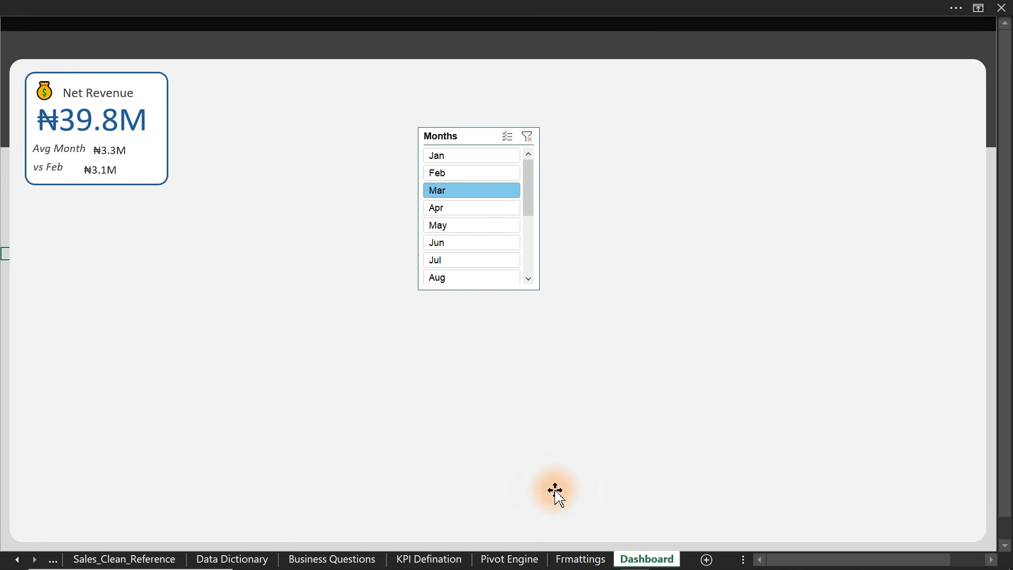
pyautogui.click(573, 560)
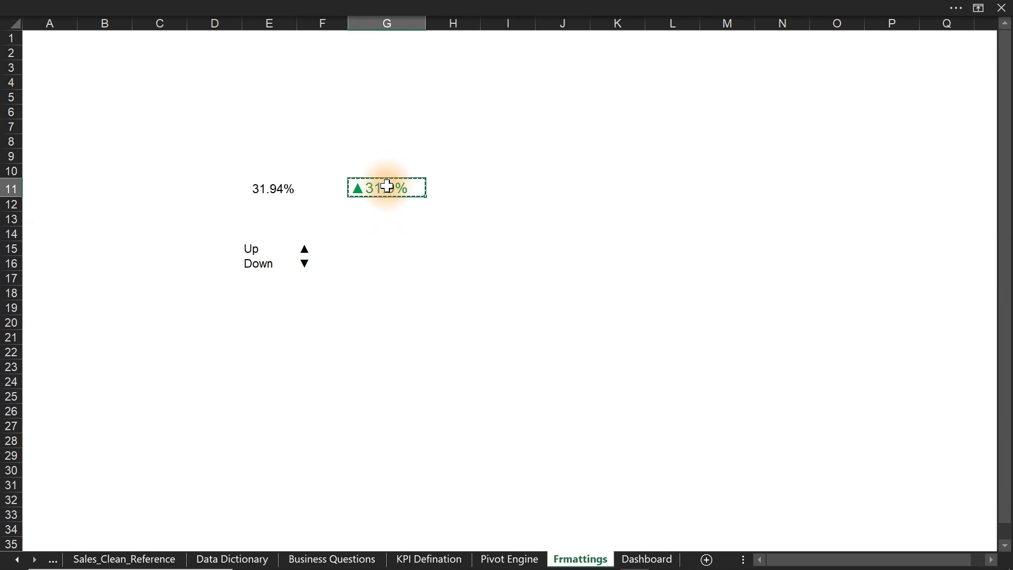
pyautogui.hotkey('ctrl', 'v')
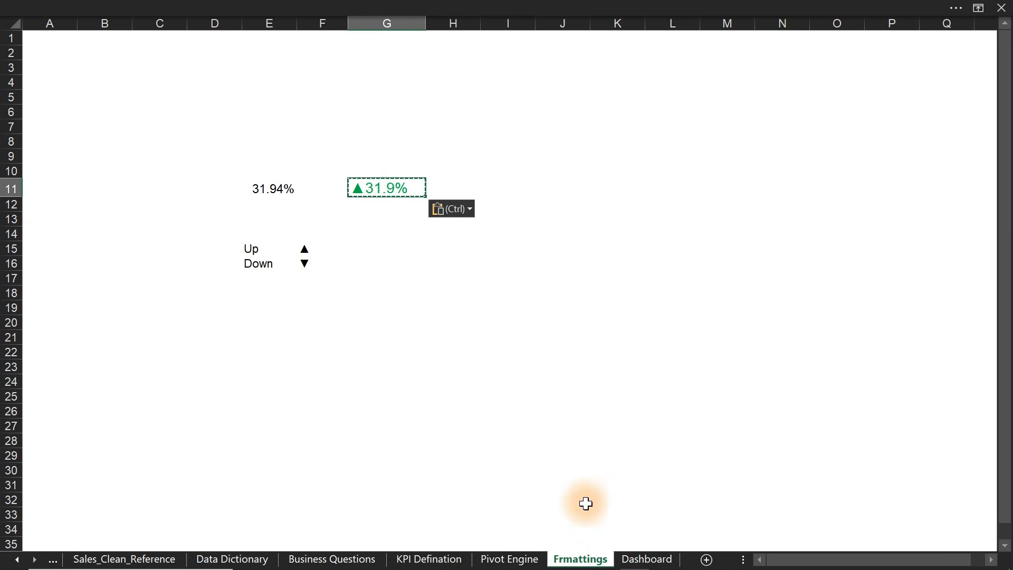
# - Paste Frmattings cell G11 onto the Dashboard as a linked picture and place it beside the previous month's revenue in the card
pyautogui.click(643, 558)
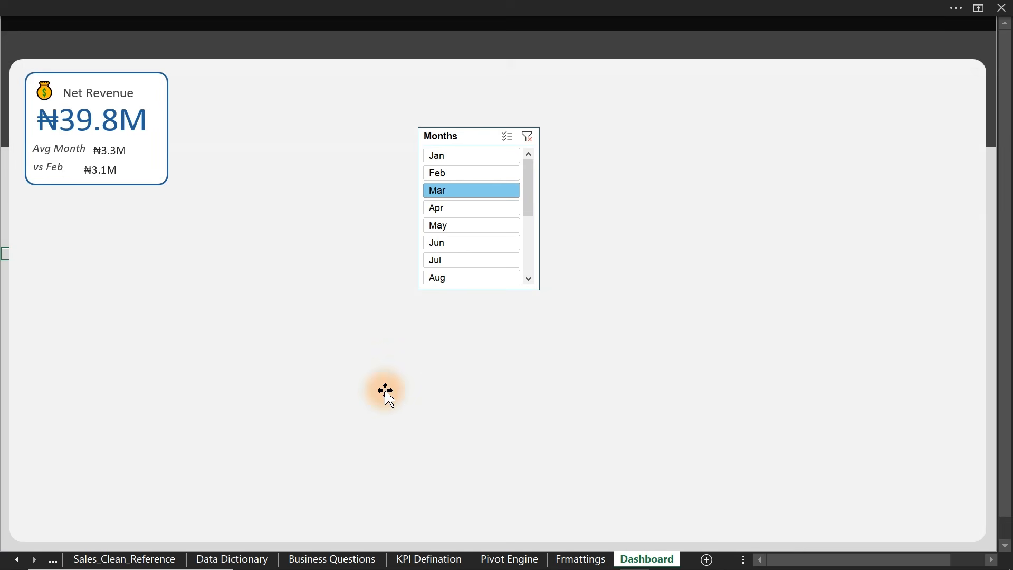
pyautogui.rightClick(3, 235)
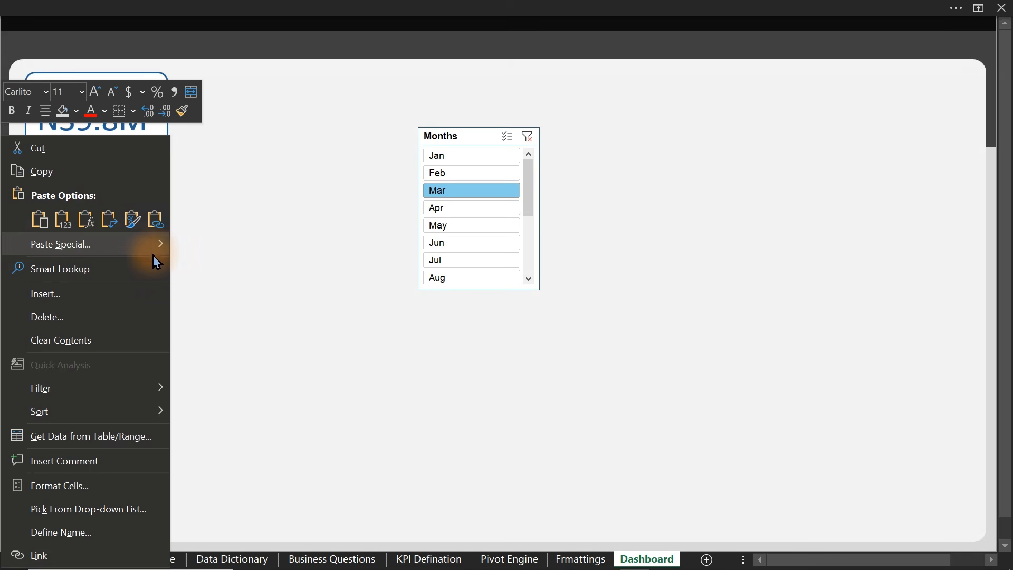
pyautogui.moveTo(158, 245)
pyautogui.click(252, 387)
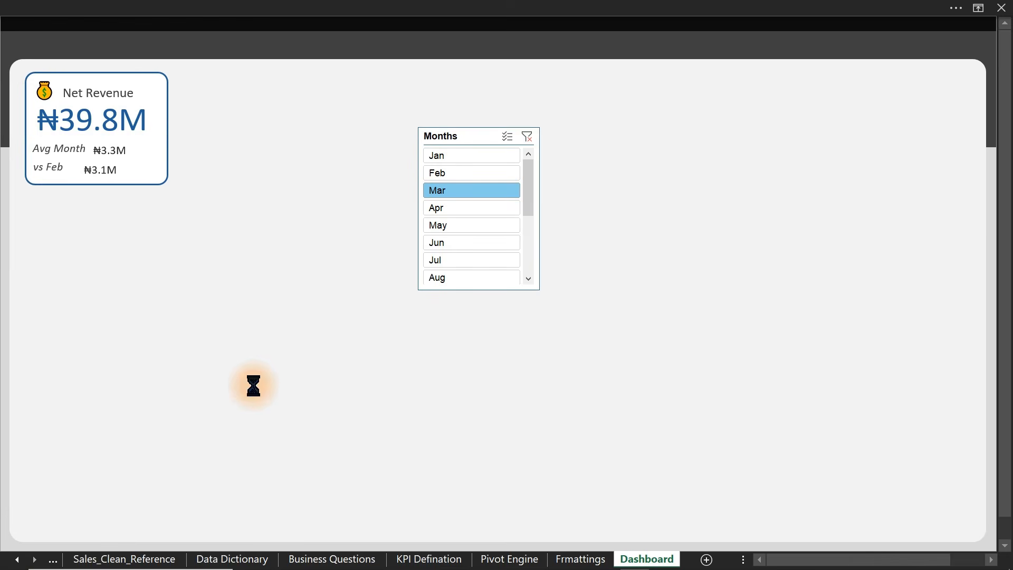
pyautogui.moveTo(47, 216); pyautogui.dragTo(142, 170)
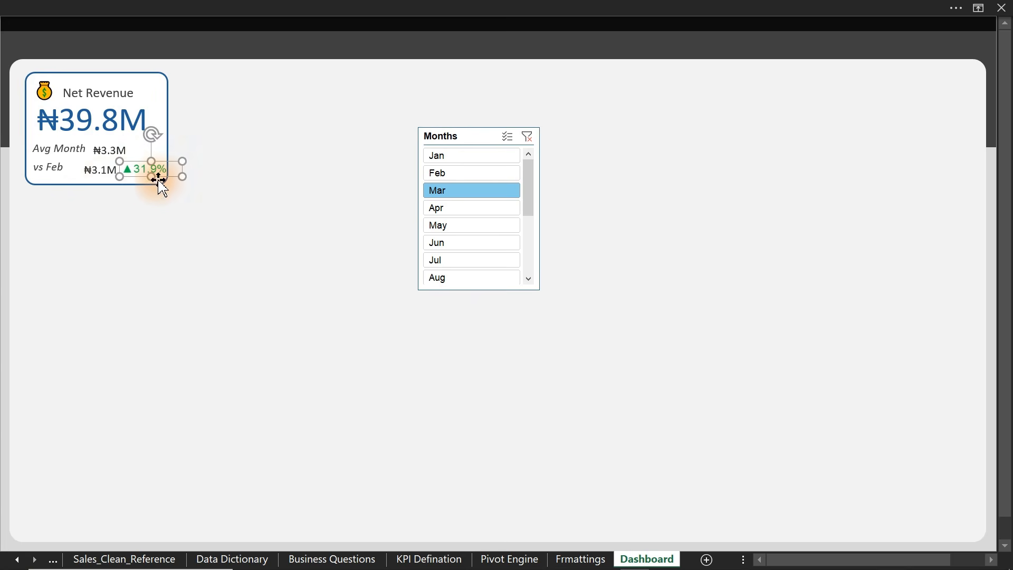
# - Shift the previous month's revenue and the MoM change picture closer to the vs Feb label so both fit inside the card
pyautogui.hotkey('ctrl', 'pageup')
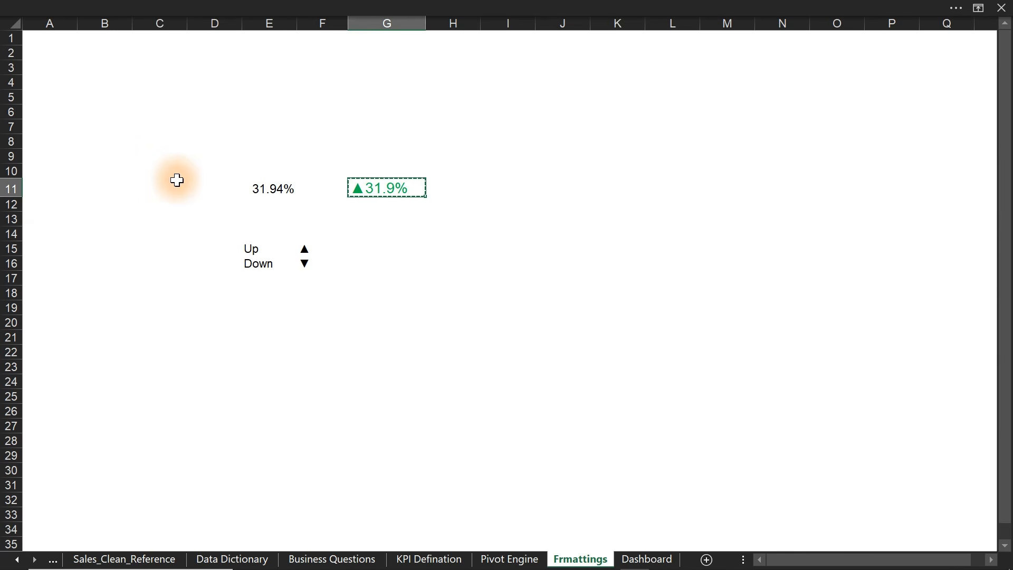
pyautogui.click(645, 558)
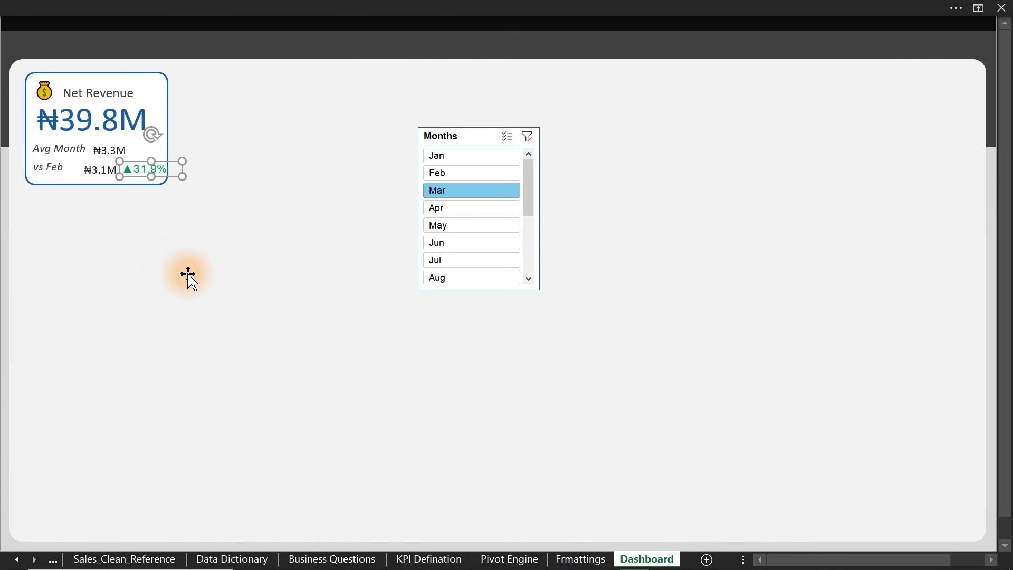
pyautogui.moveTo(182, 176); pyautogui.dragTo(80, 173)
pyautogui.click(91, 175)
pyautogui.click(5, 230)
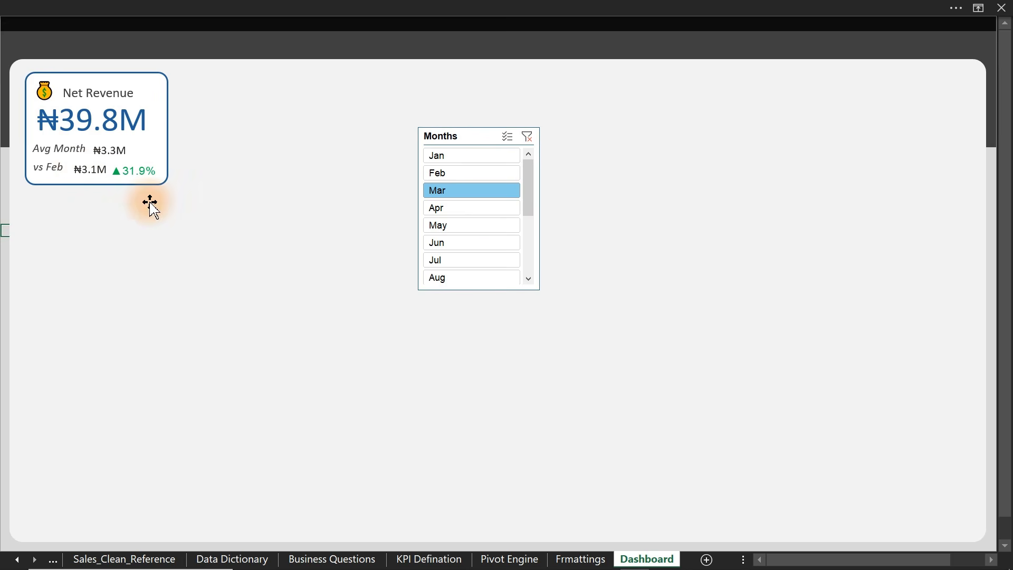
# - Test the card by switching the Months slicer through Apr, May, Mar and Feb, and end on Apr
pyautogui.click(485, 212)
pyautogui.click(477, 227)
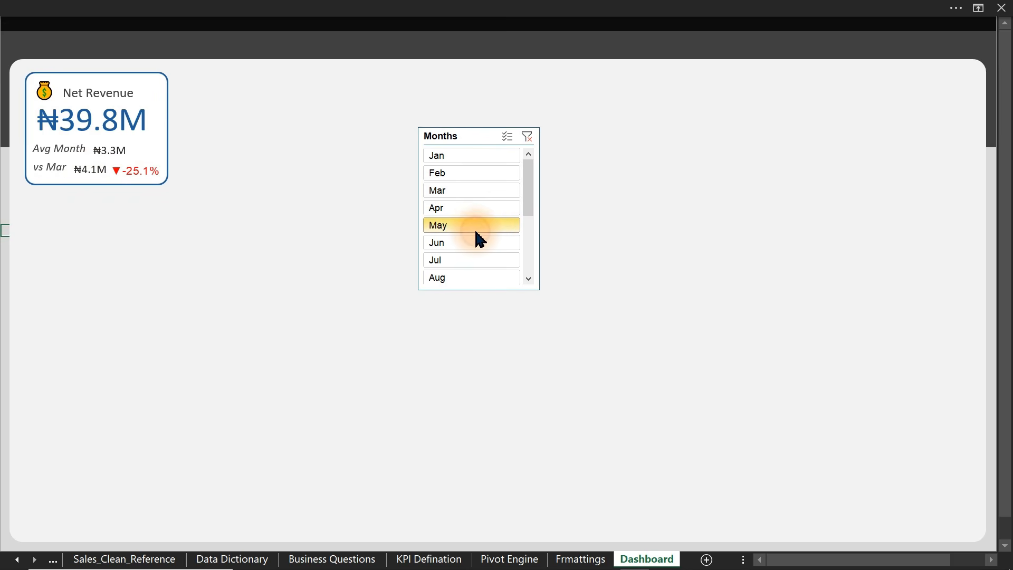
pyautogui.click(472, 190)
pyautogui.click(468, 171)
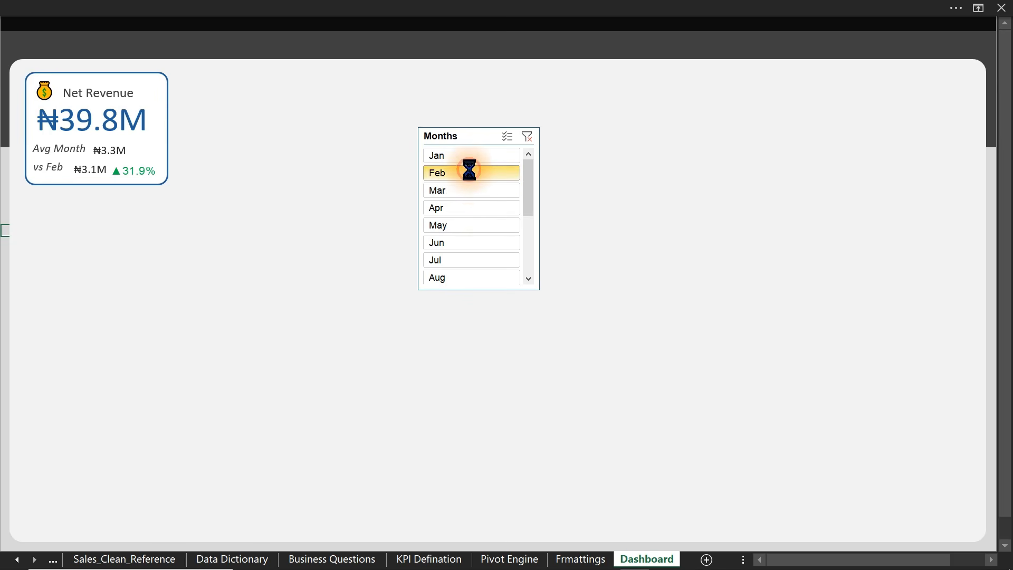
pyautogui.click(459, 211)
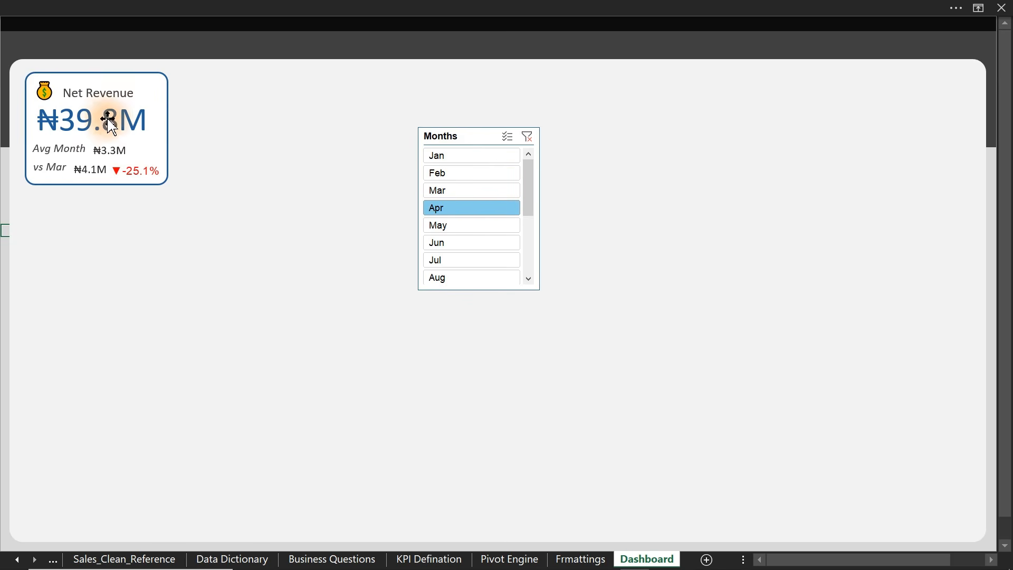
# - Connect the Months slicer to the Avg and KPIs pivot tables as well, leaving the MoM Change Table unconnected
pyautogui.click(459, 135)
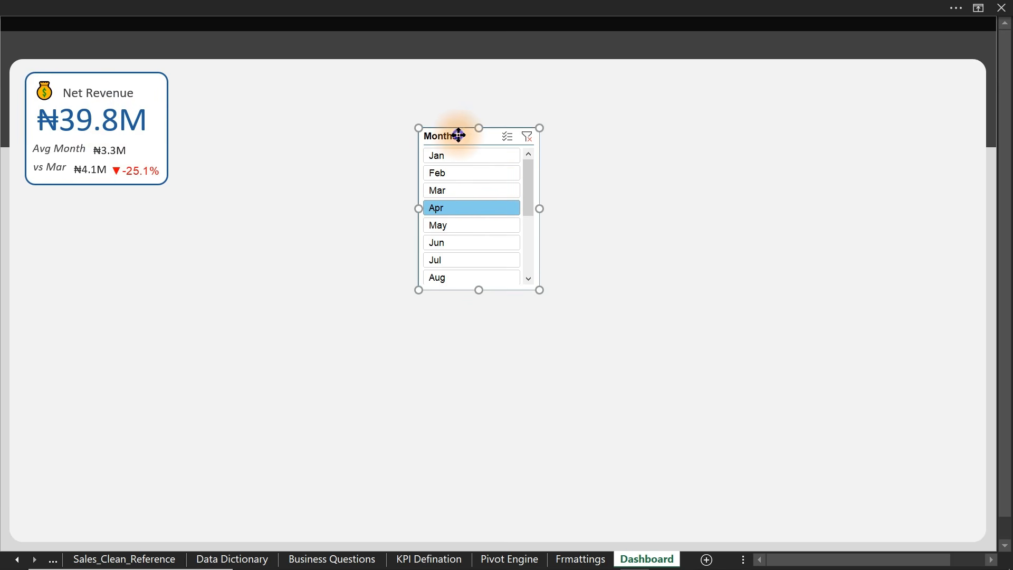
pyautogui.rightClick(459, 136)
pyautogui.click(455, 135)
pyautogui.rightClick(454, 135)
pyautogui.click(538, 367)
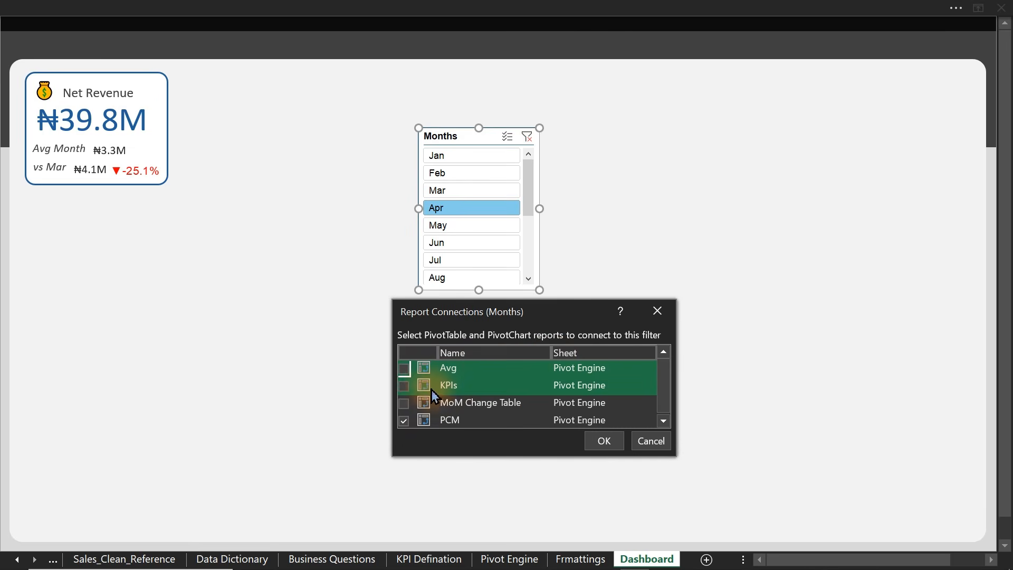
pyautogui.click(403, 386)
pyautogui.click(403, 368)
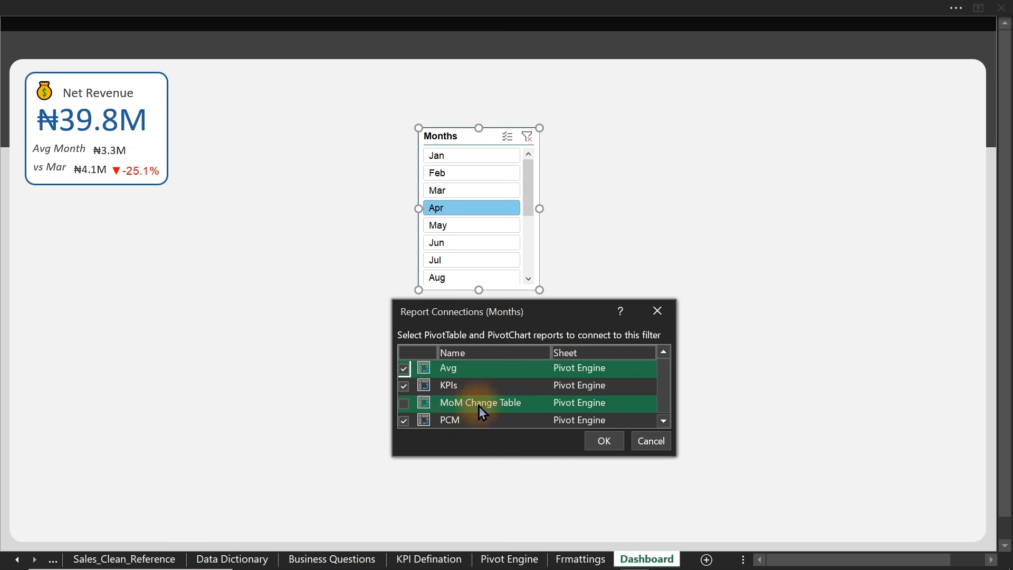
pyautogui.moveTo(665, 392); pyautogui.dragTo(665, 404)
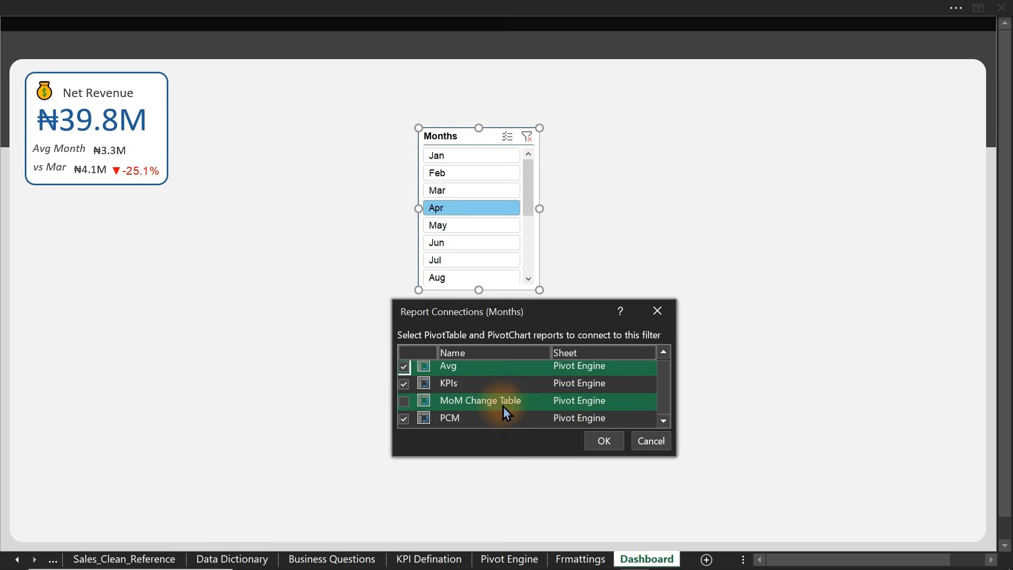
pyautogui.click(603, 441)
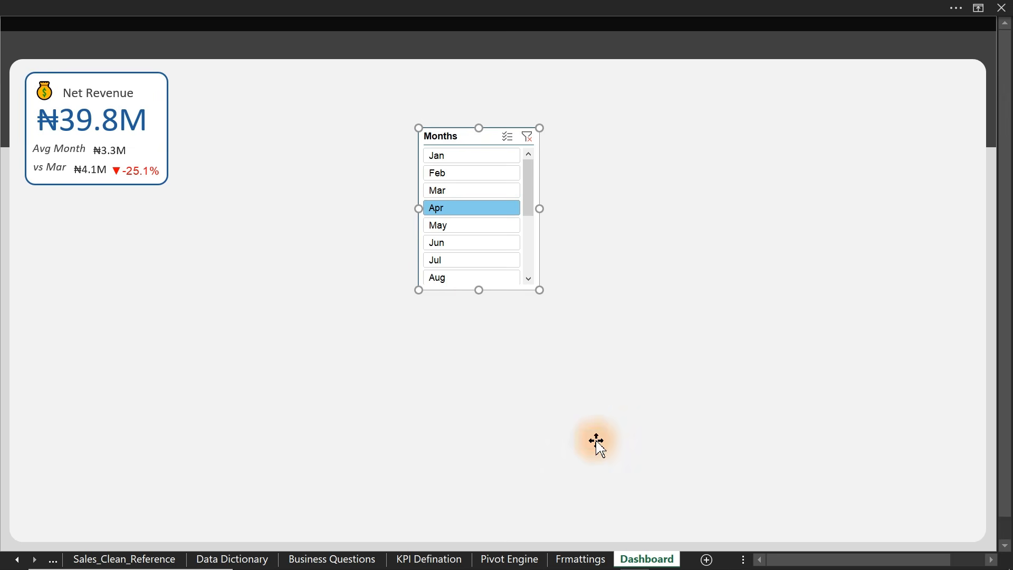
# - Test the Net Revenue card by switching the Months slicer through May, Jun, Feb, Apr and Jul, and end on May
pyautogui.click(448, 227)
pyautogui.click(449, 243)
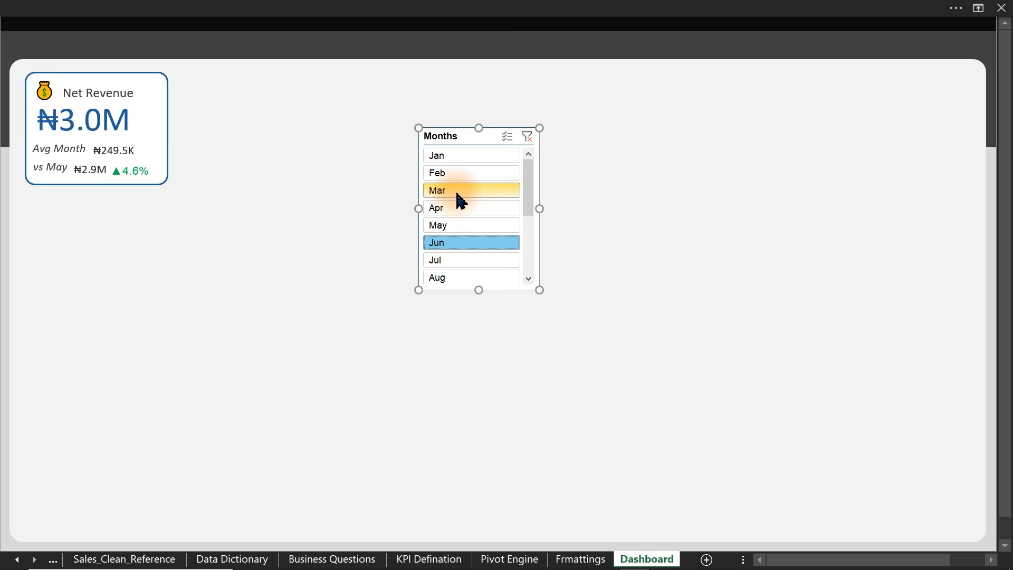
pyautogui.click(457, 172)
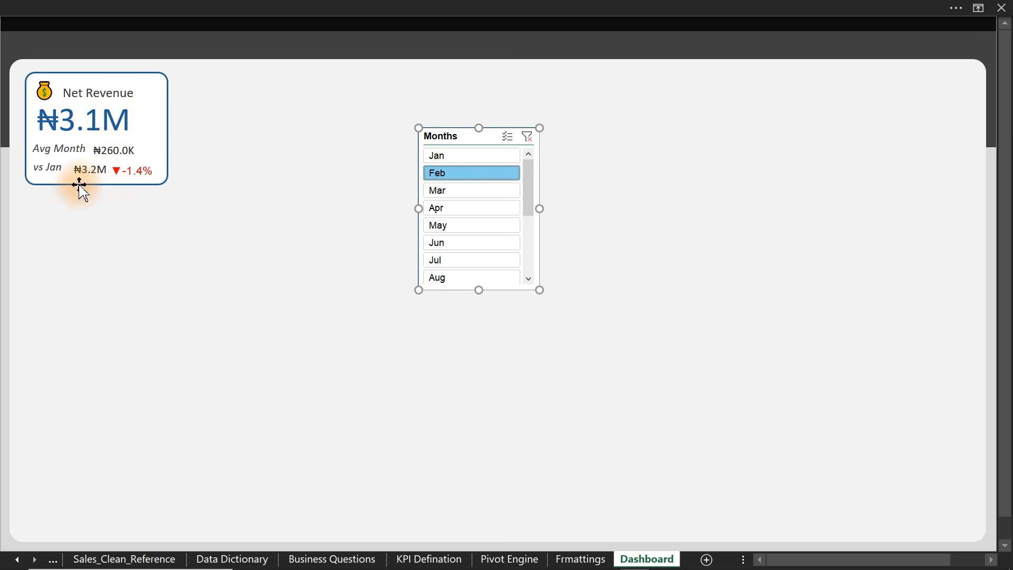
pyautogui.click(473, 214)
pyautogui.click(461, 226)
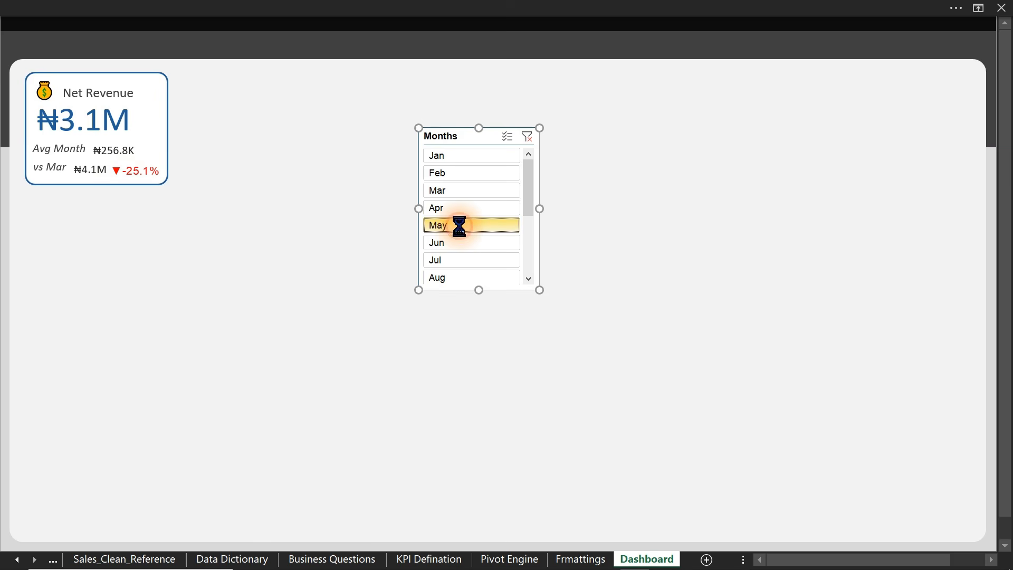
pyautogui.click(470, 244)
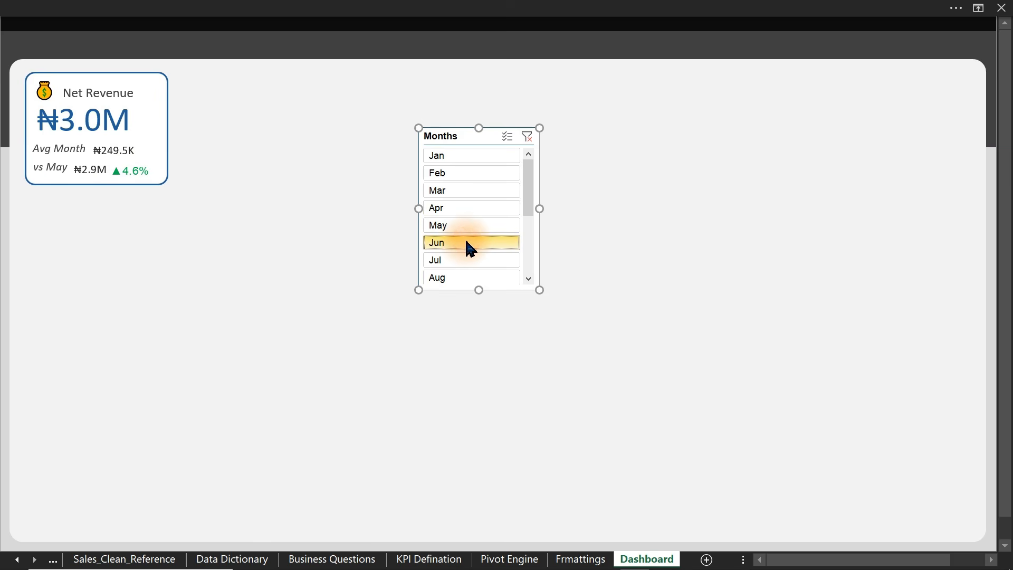
pyautogui.click(465, 259)
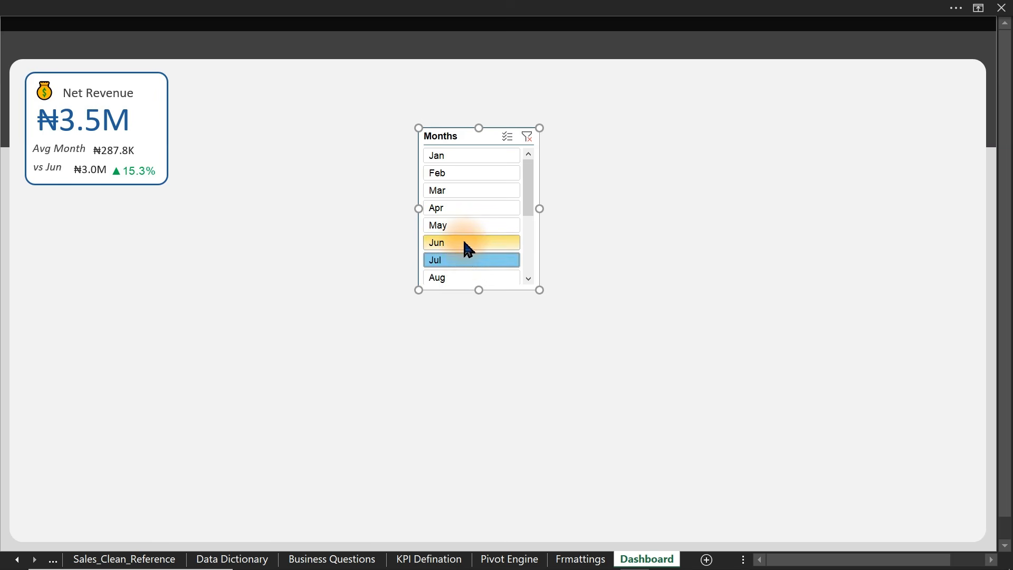
pyautogui.click(466, 244)
pyautogui.click(471, 230)
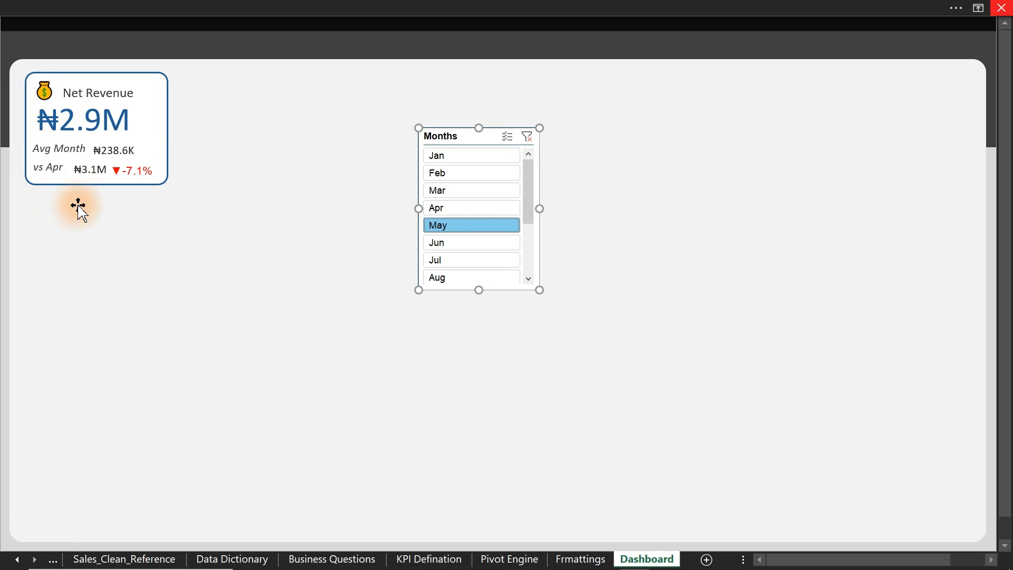
# - Make the large revenue figure in the Net Revenue card bold and widen its text box slightly past the card's edge
pyautogui.click(93, 124)
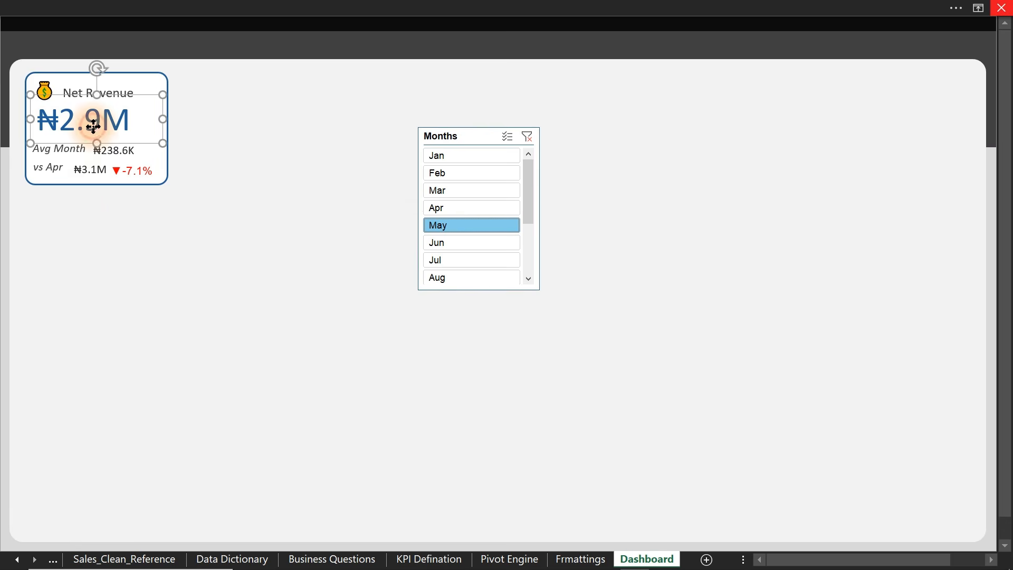
pyautogui.click(283, 5)
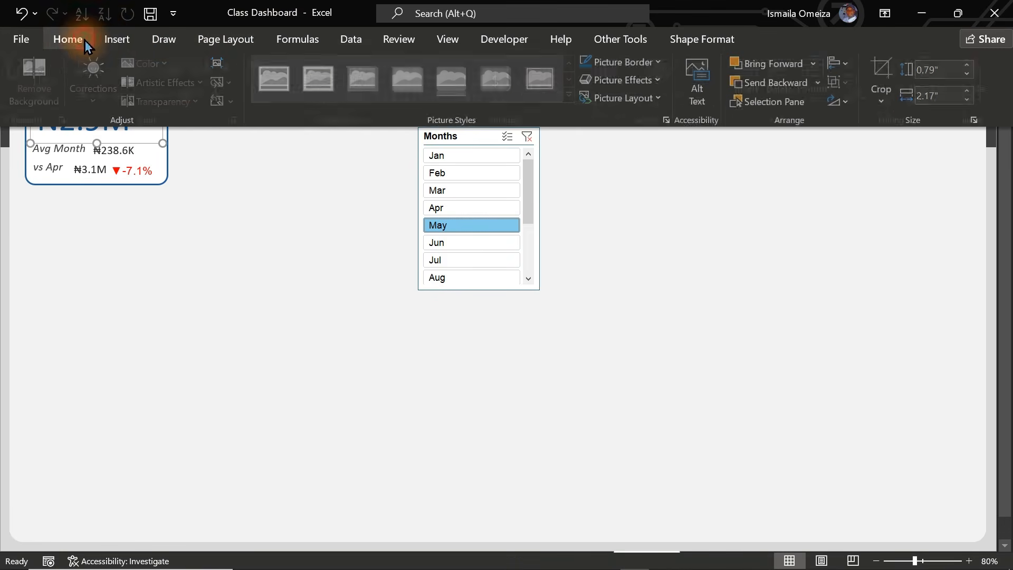
pyautogui.click(79, 40)
pyautogui.click(139, 64)
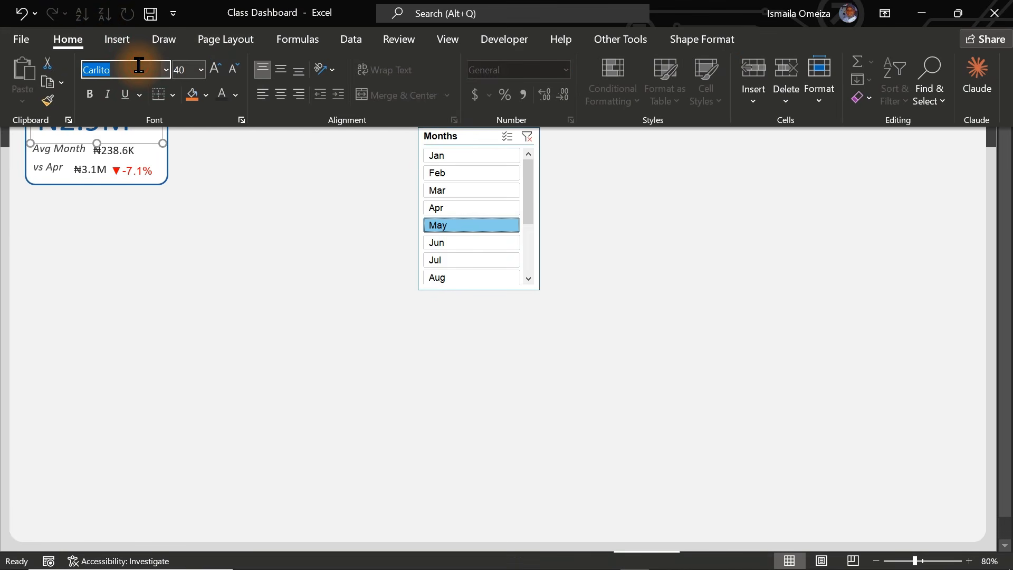
pyautogui.click(91, 98)
pyautogui.click(10, 172)
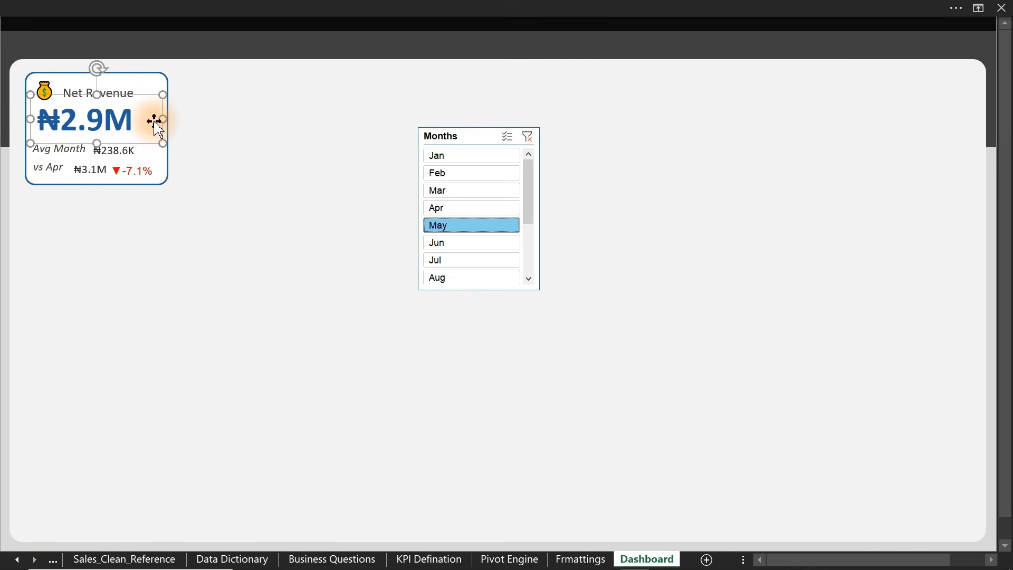
pyautogui.moveTo(162, 119); pyautogui.dragTo(172, 119)
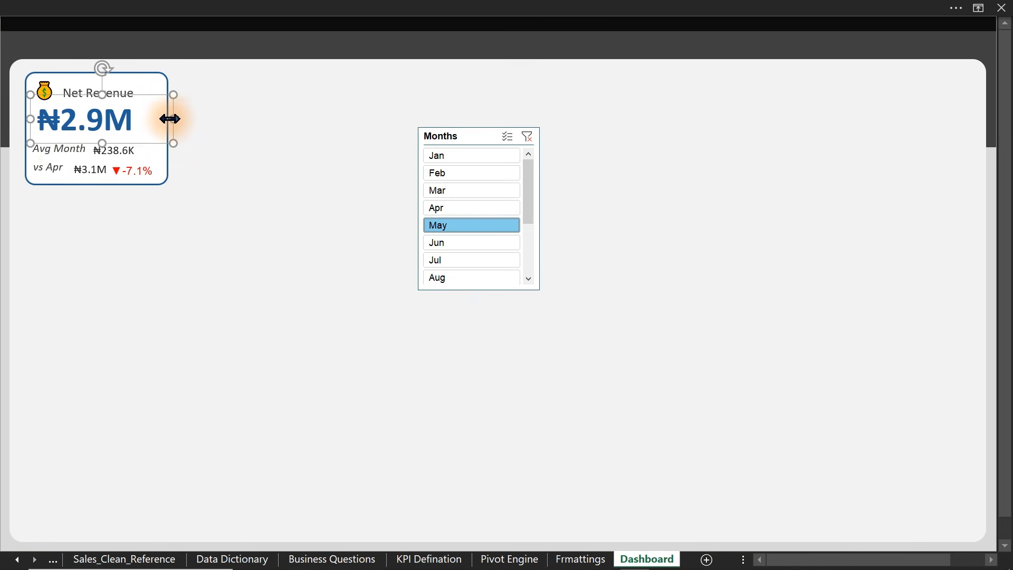
pyautogui.click(3, 252)
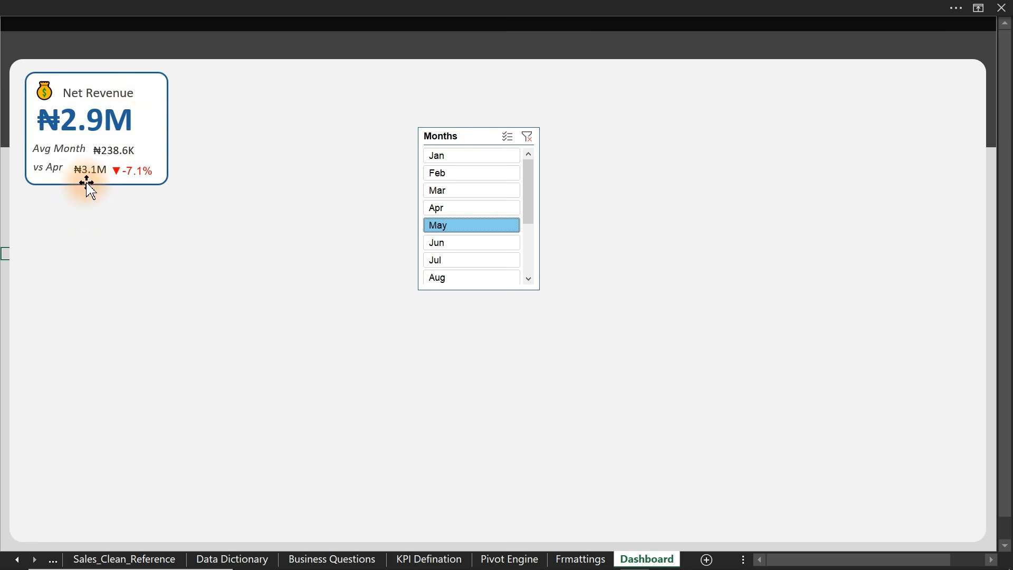
# - Review the Profit, transaction and Profit Margin rows of the KPI list on the Pivot Engine sheet, and return to the Dashboard
pyautogui.click(533, 561)
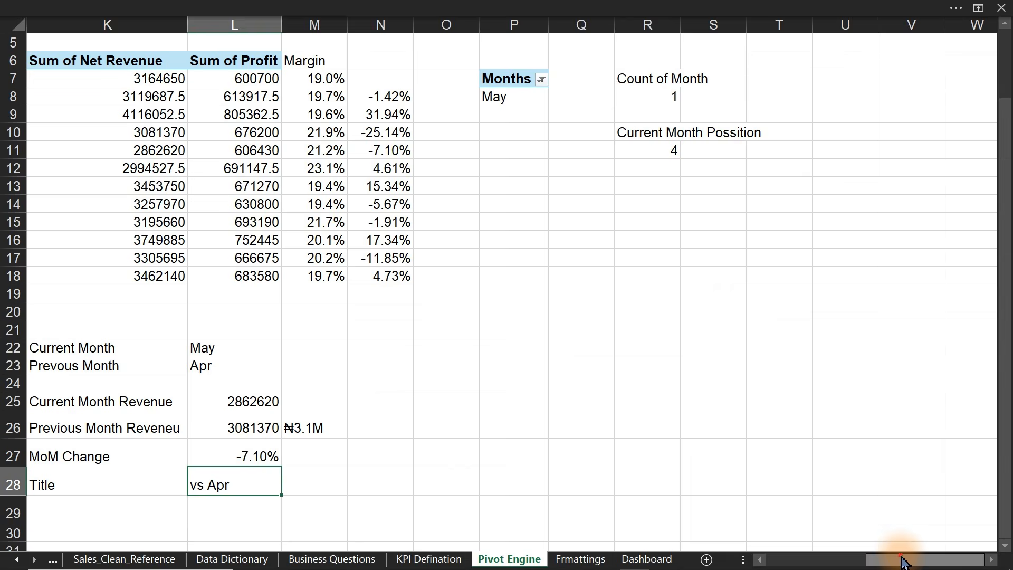
pyautogui.moveTo(900, 558); pyautogui.dragTo(785, 564)
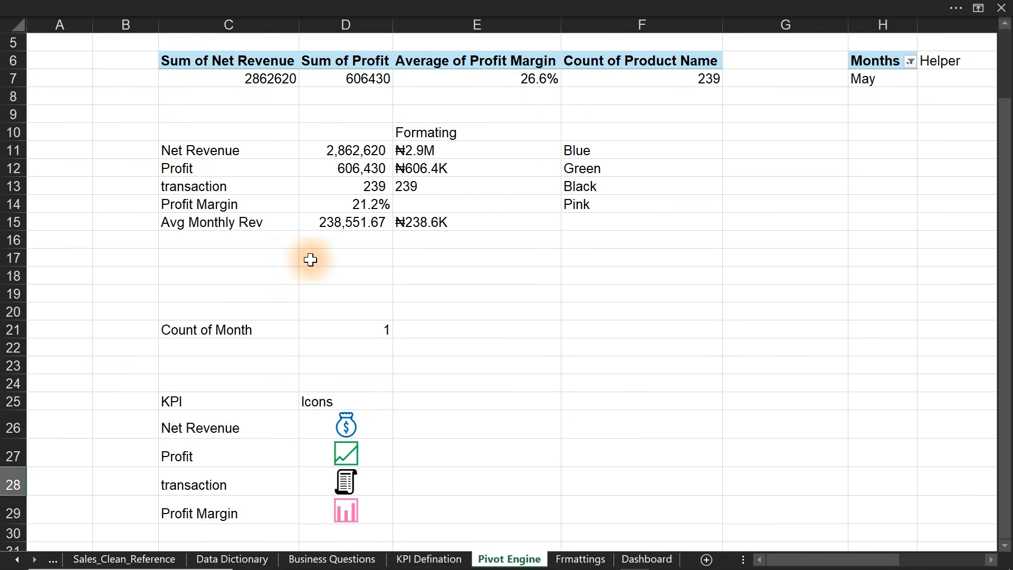
pyautogui.click(193, 166)
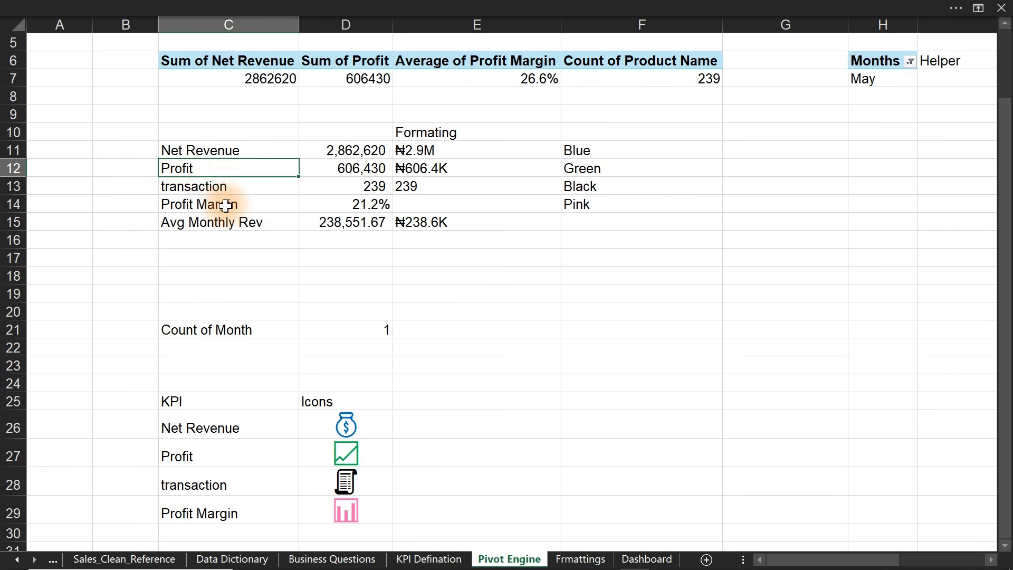
pyautogui.click(201, 203)
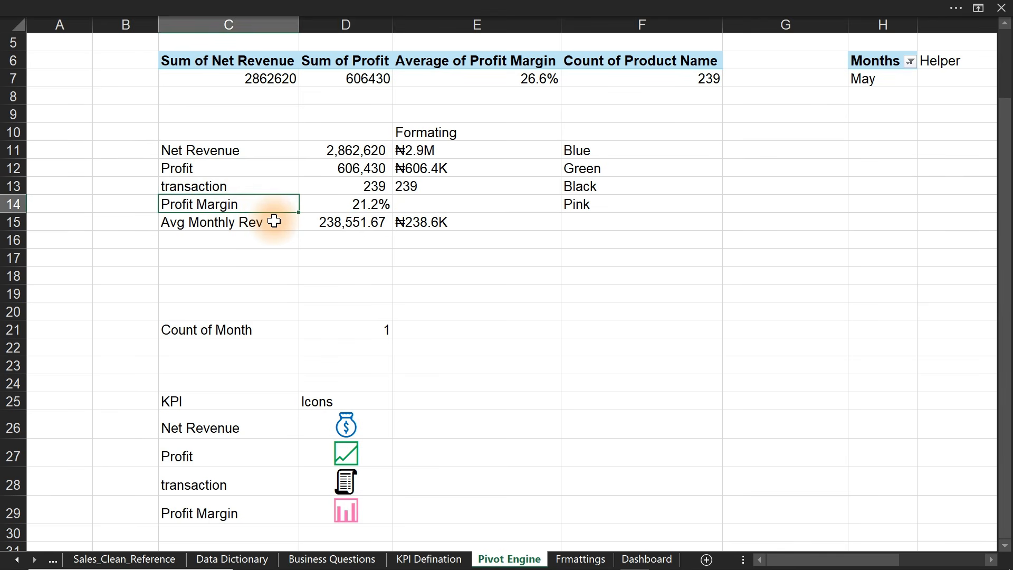
pyautogui.click(227, 187)
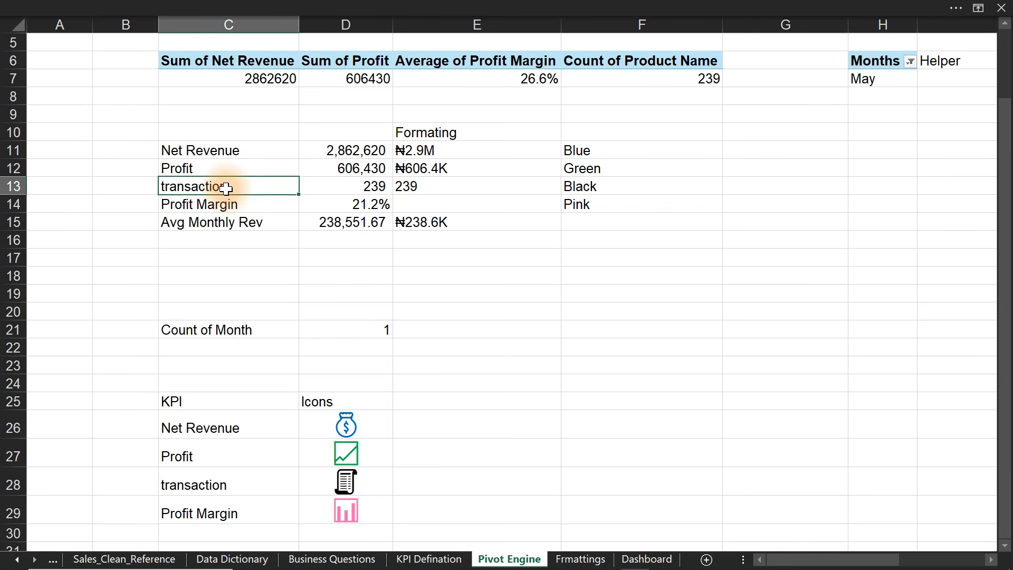
pyautogui.click(215, 166)
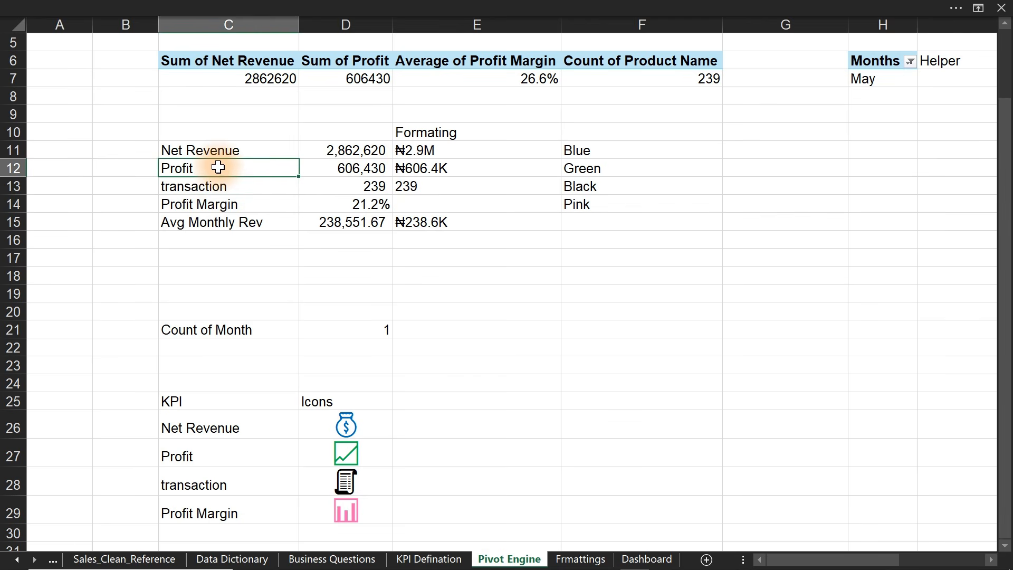
pyautogui.click(231, 205)
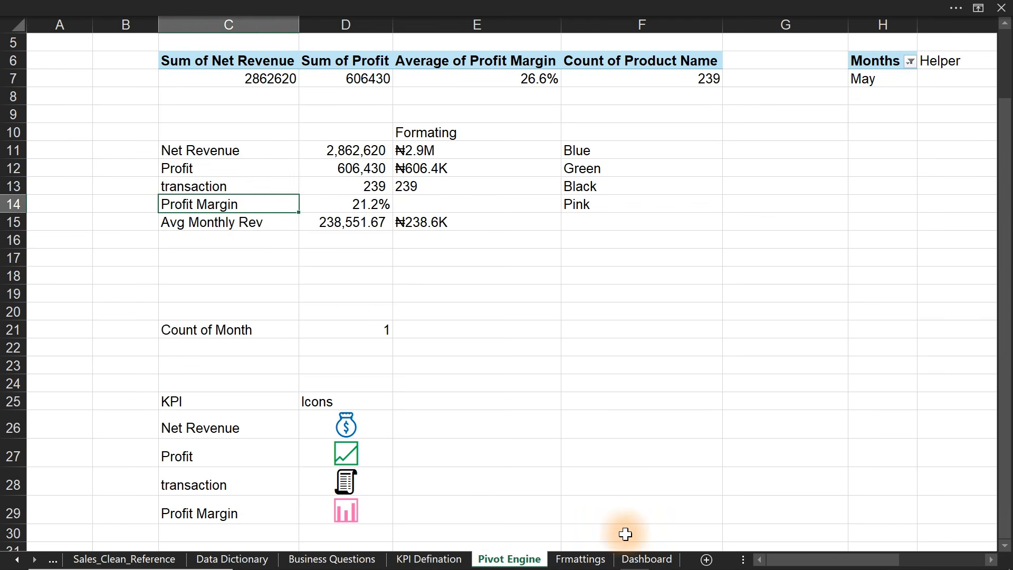
pyautogui.click(637, 561)
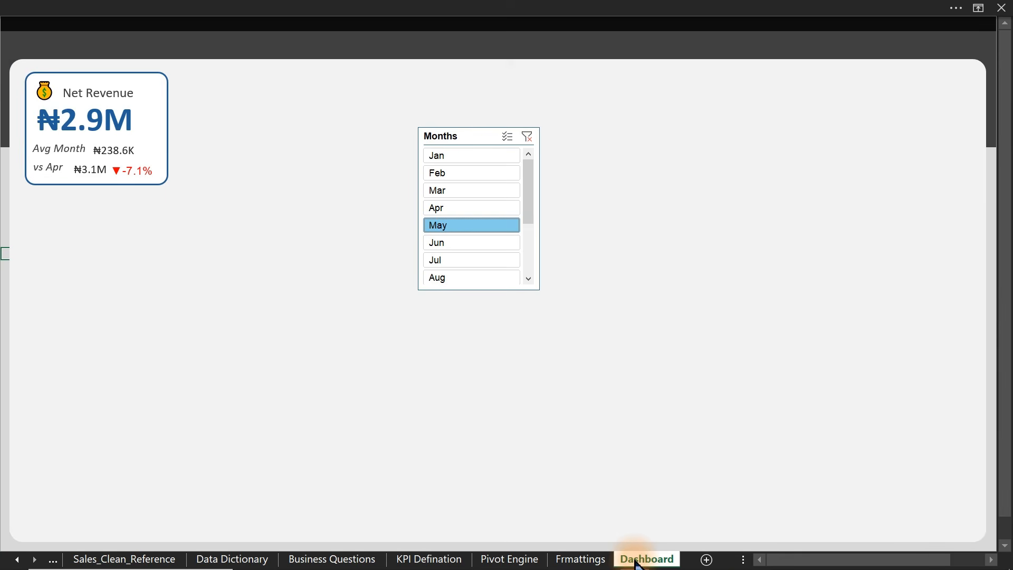